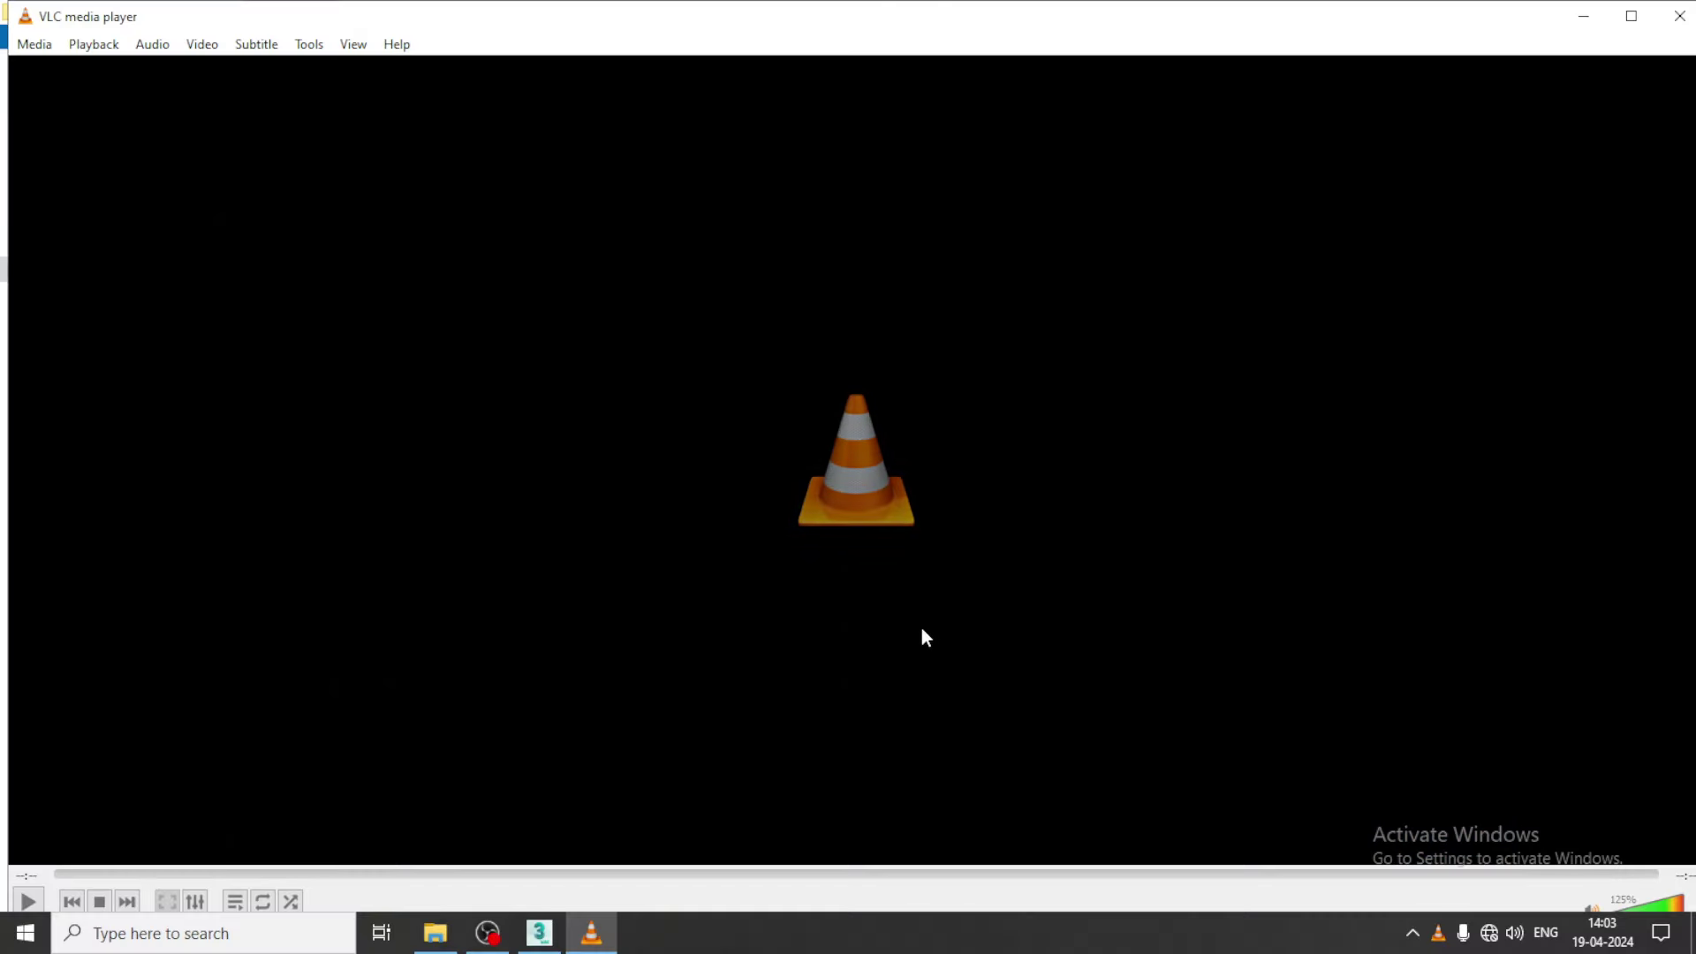
Switch from VLC to the 3ds Max office.max scene with its office.jpg reference
left_click(557, 944)
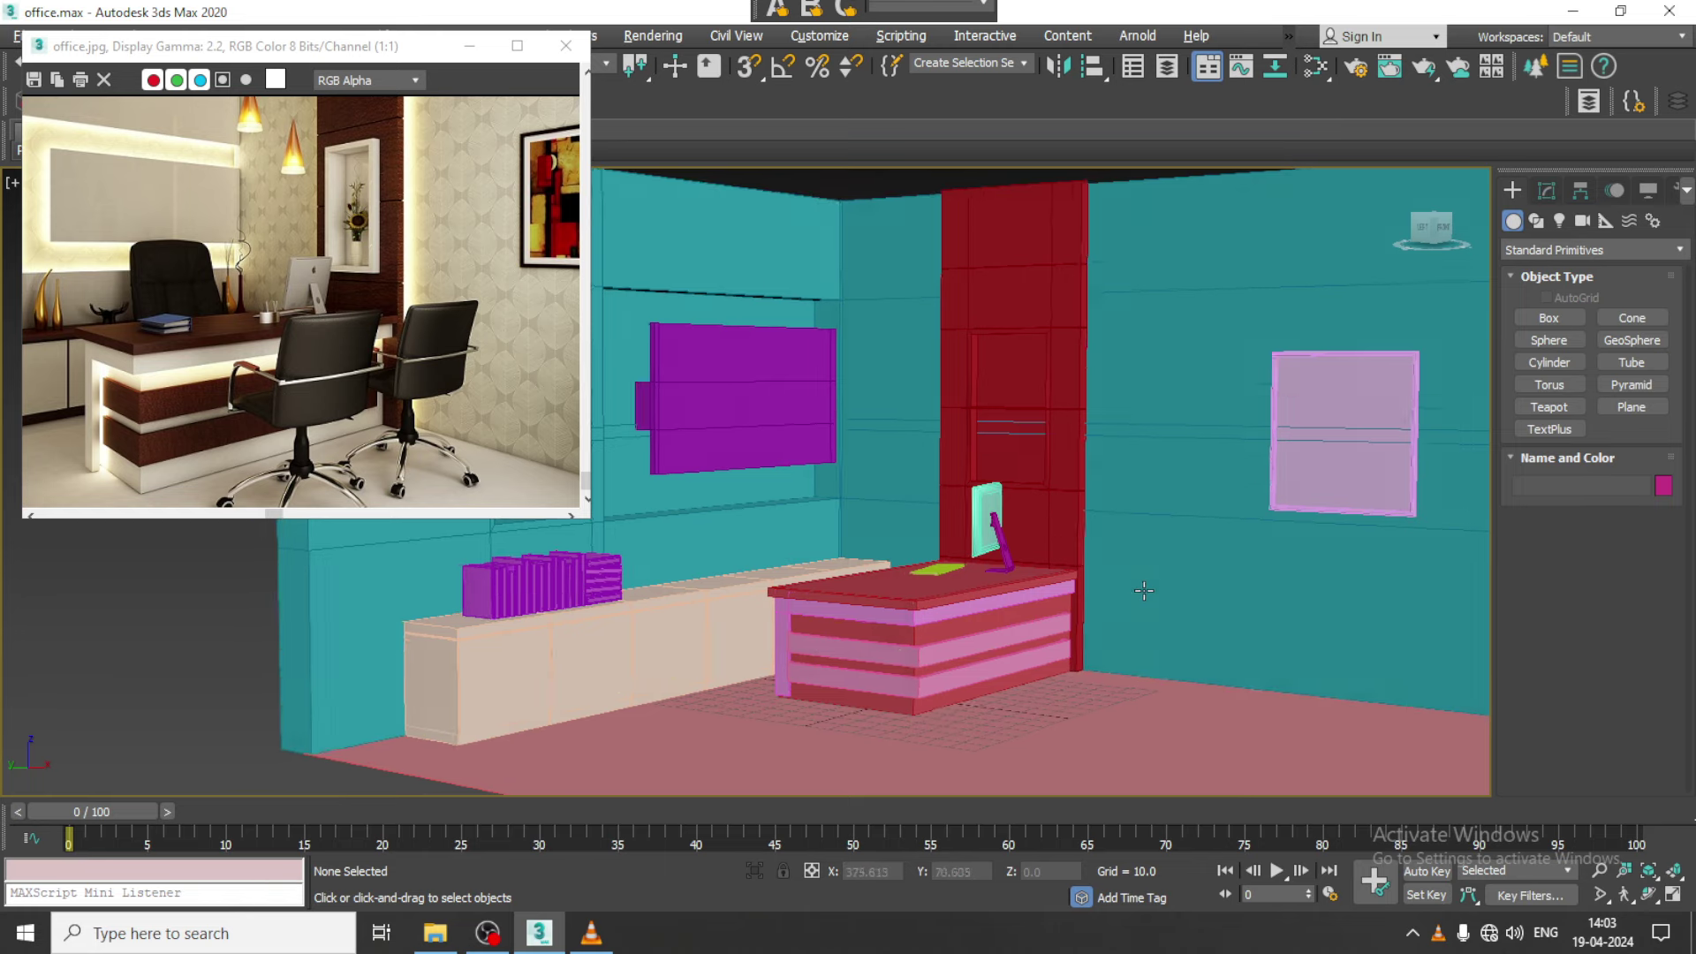
Select everything except the walls and shift the desk, column and monitor sideways
mouse_move(1135, 558)
middle_mouse_down("alt")
mouse_move(1191, 598)
mouse_move(1069, 445)
middle_mouse_up("alt")
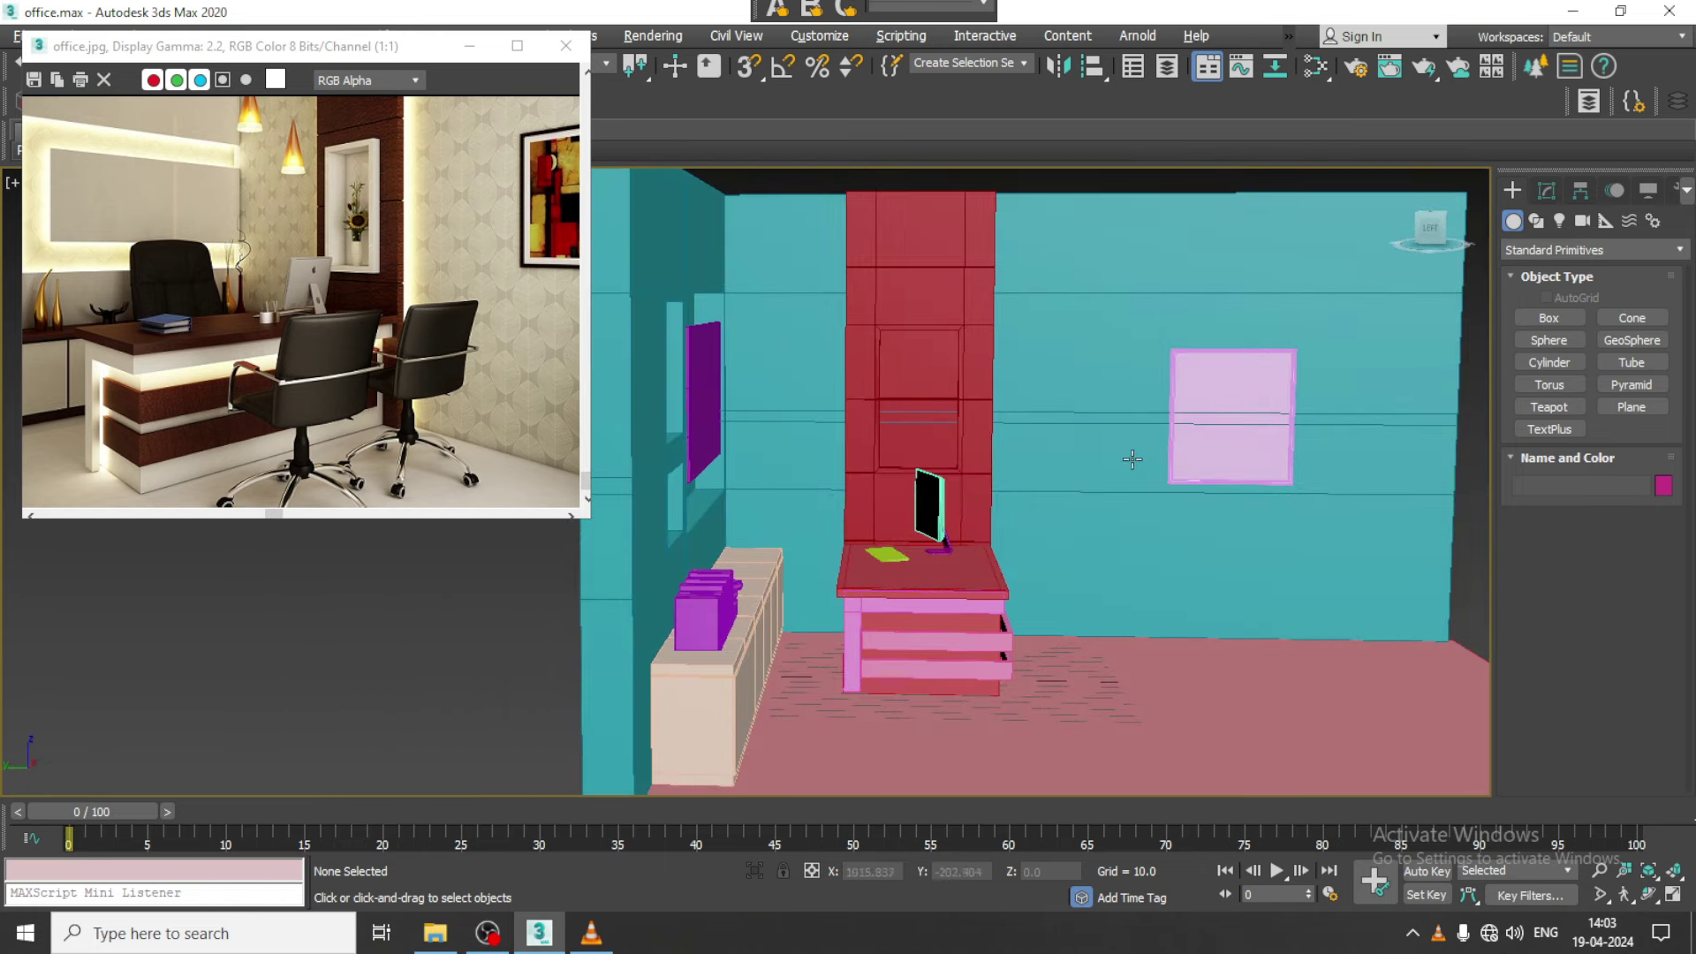
scroll(1069, 445, "down", 3)
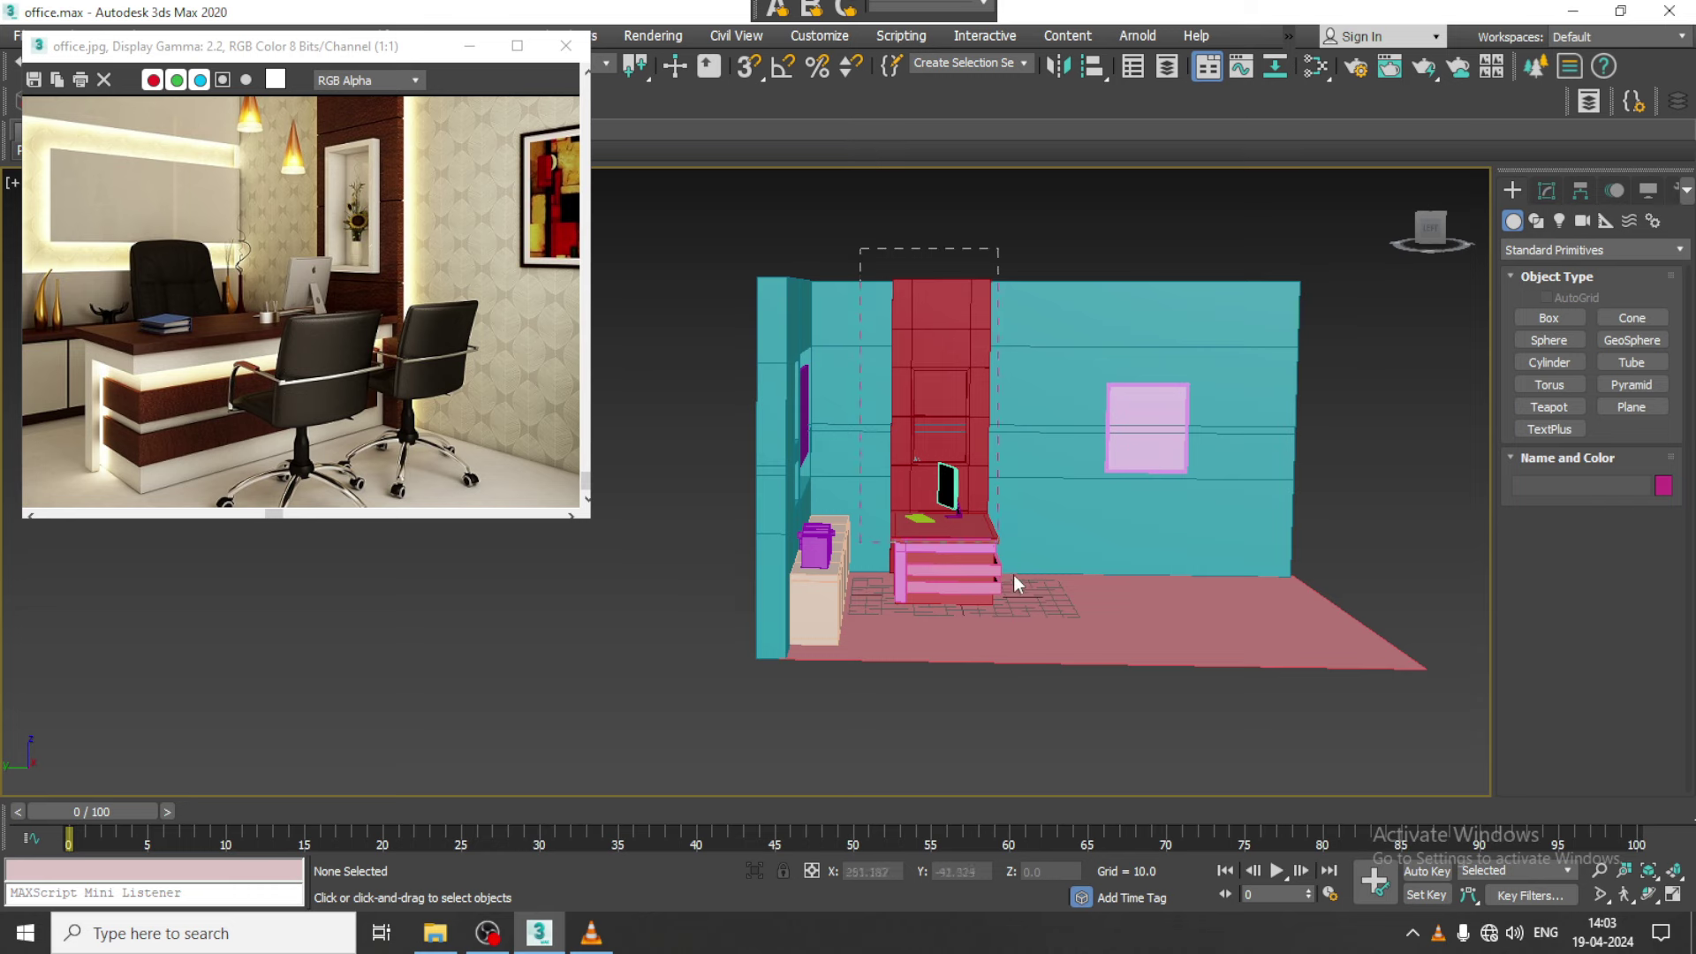
key("ctrl+a")
left_click(1056, 344, "alt")
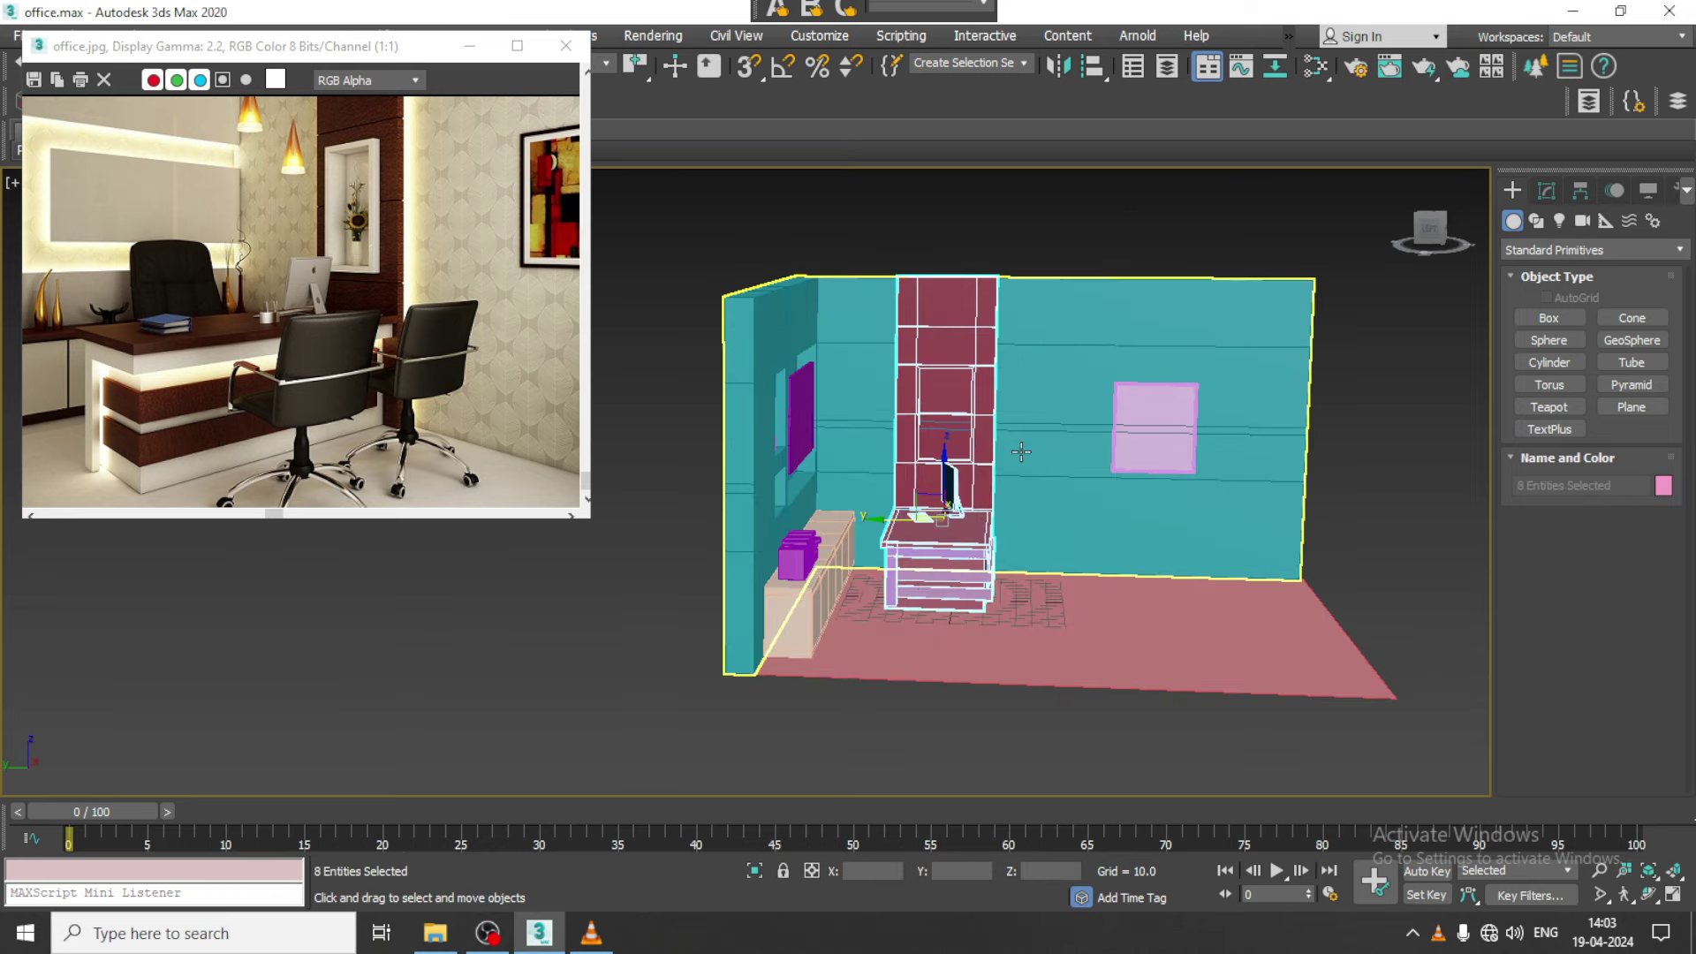
scroll(1015, 447, "up", 3)
scroll(945, 519, "up", 1)
key("w")
left_click_drag(939, 503, 964, 508)
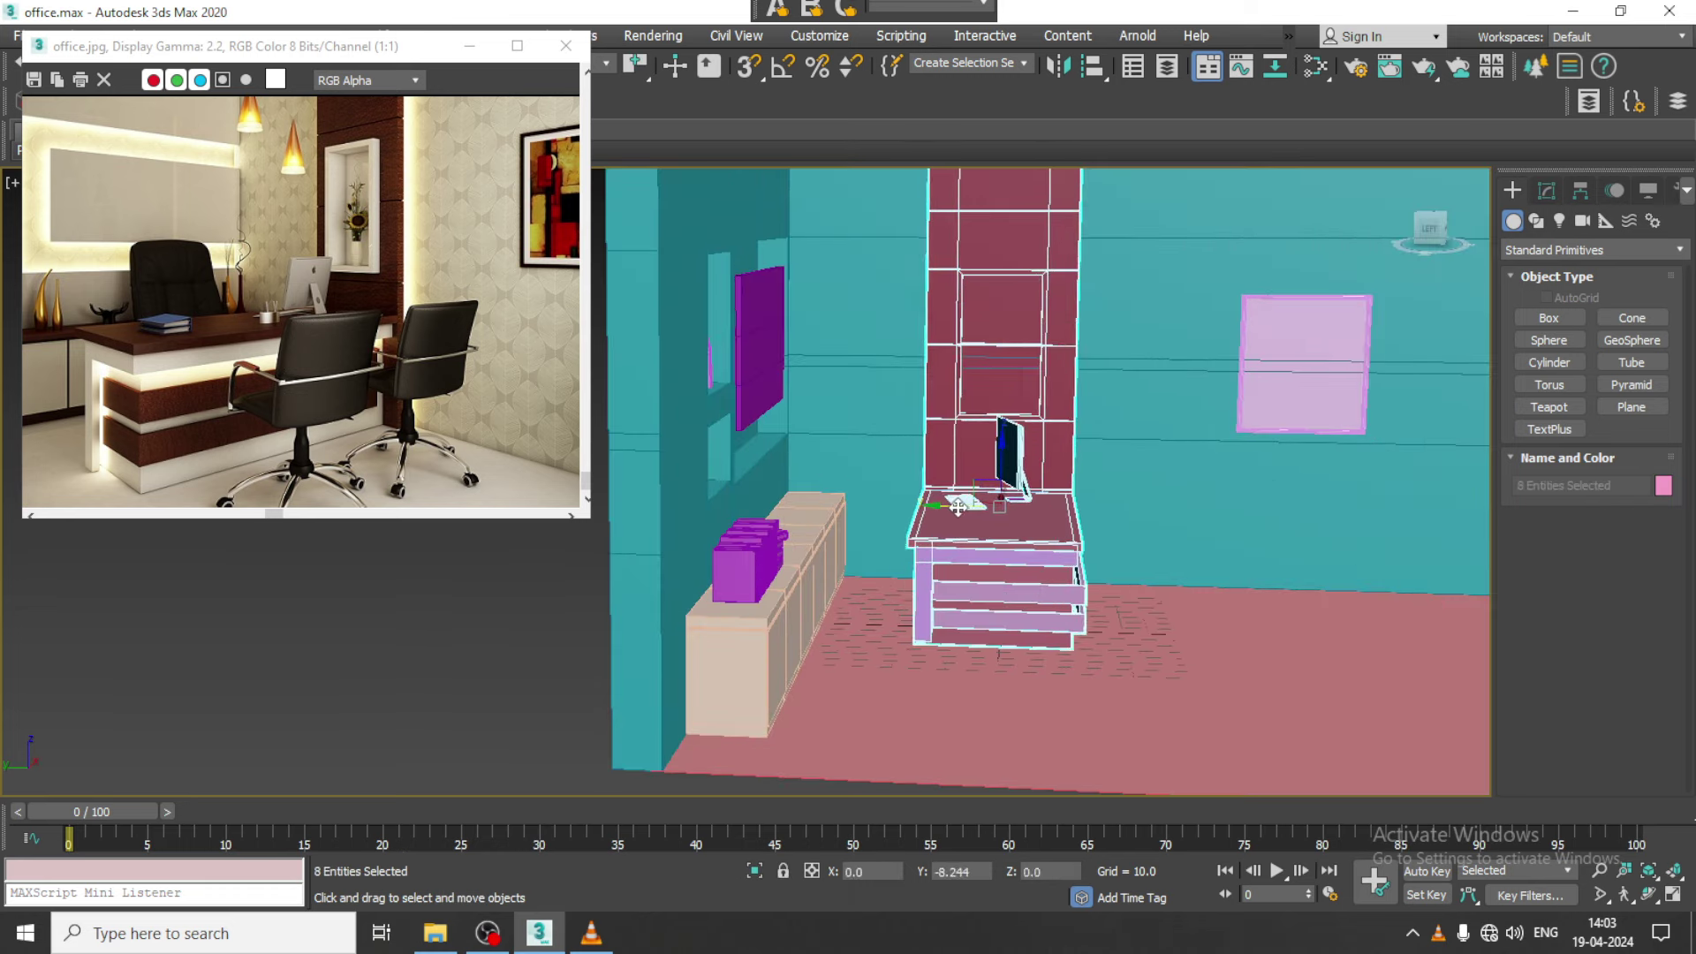
Orbit around the desk, maximize the Left side view, and enter spline Line creation
mouse_move(964, 508)
middle_mouse_down("alt")
mouse_move(1150, 501)
mouse_move(1096, 494)
middle_mouse_up("alt")
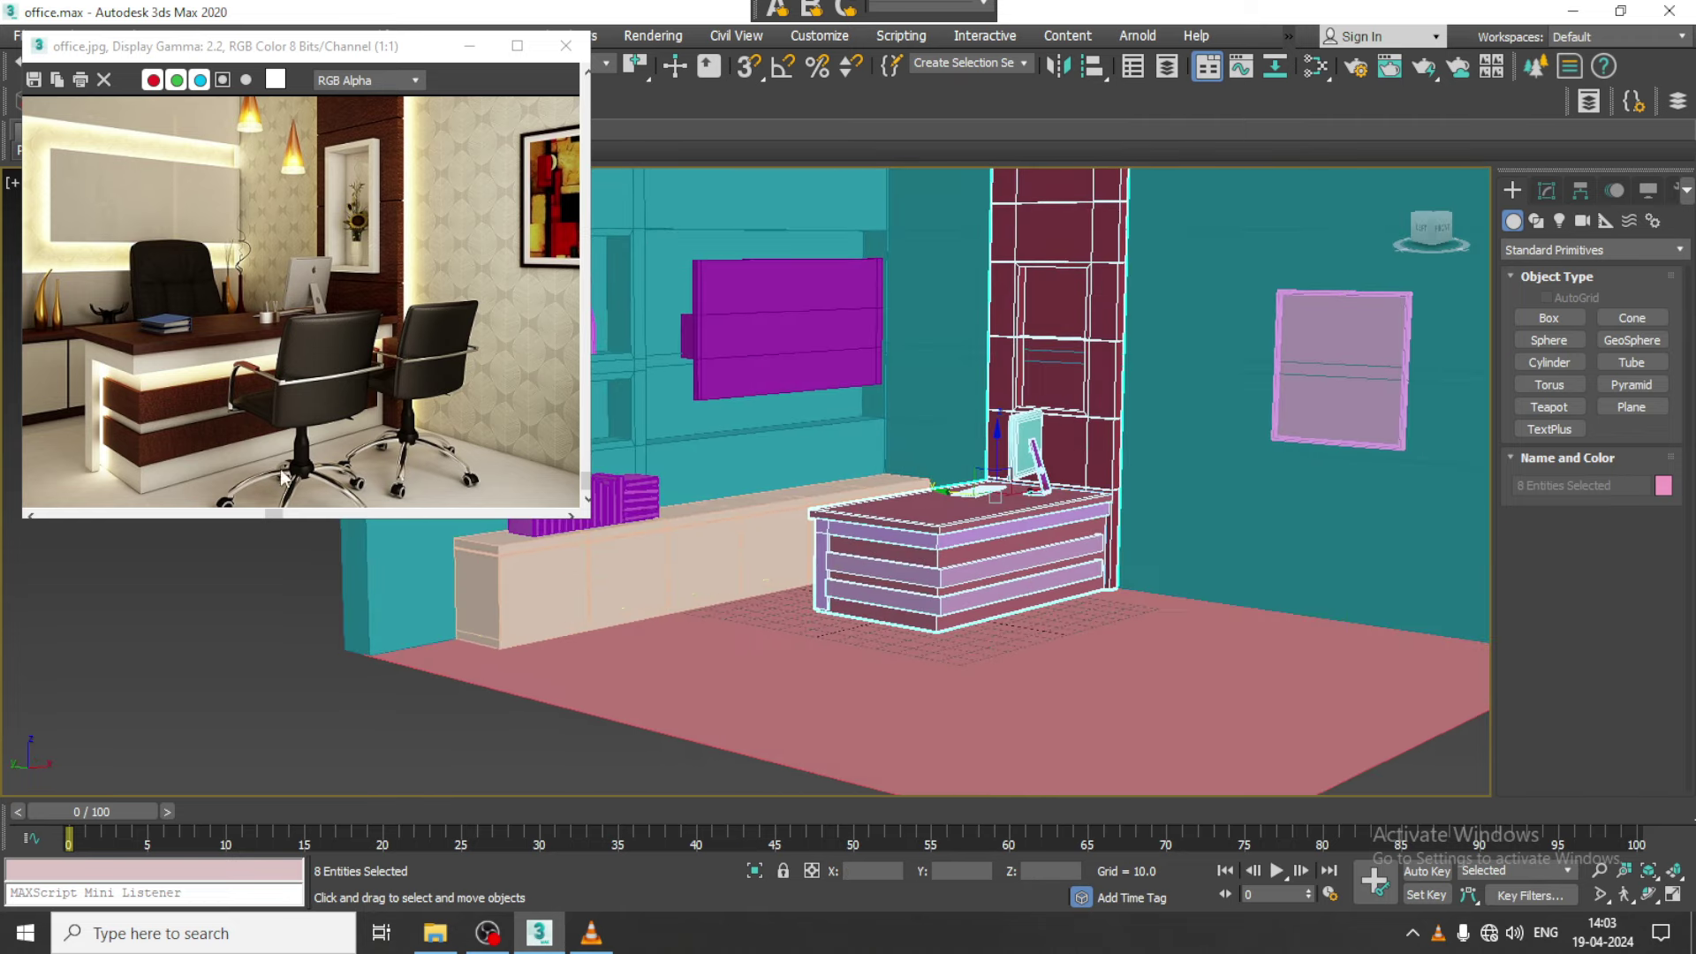
middle_click_drag(357, 413, 341, 378)
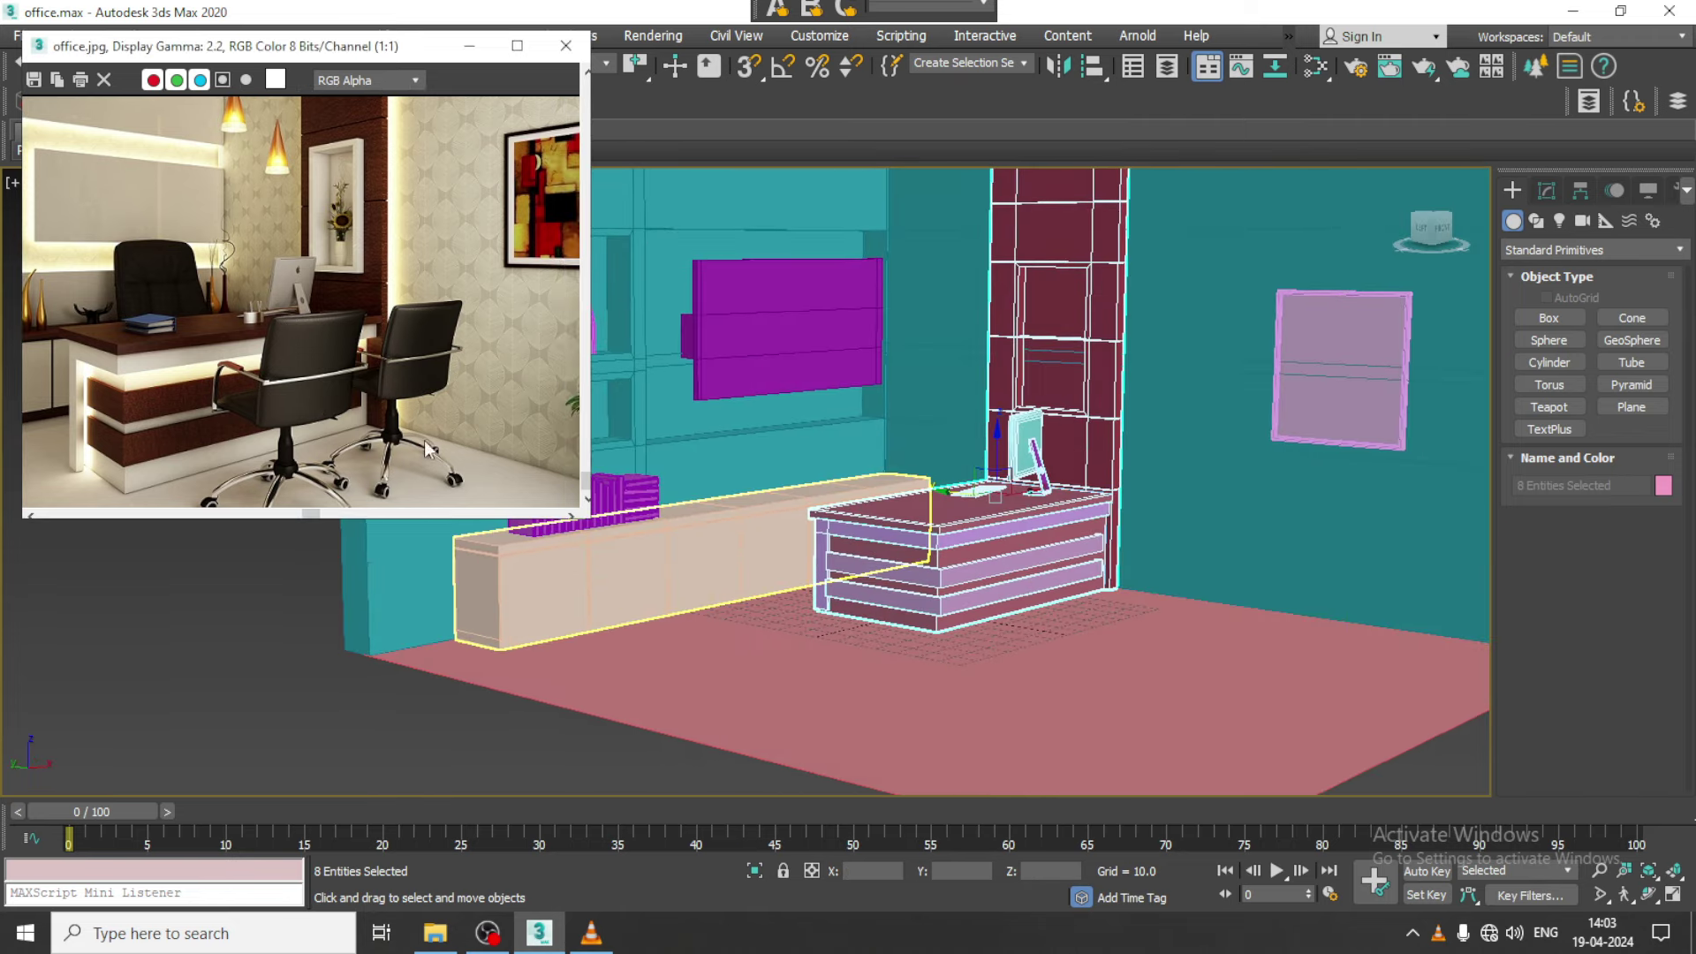
middle_click_drag(1104, 495, 1195, 488, "alt")
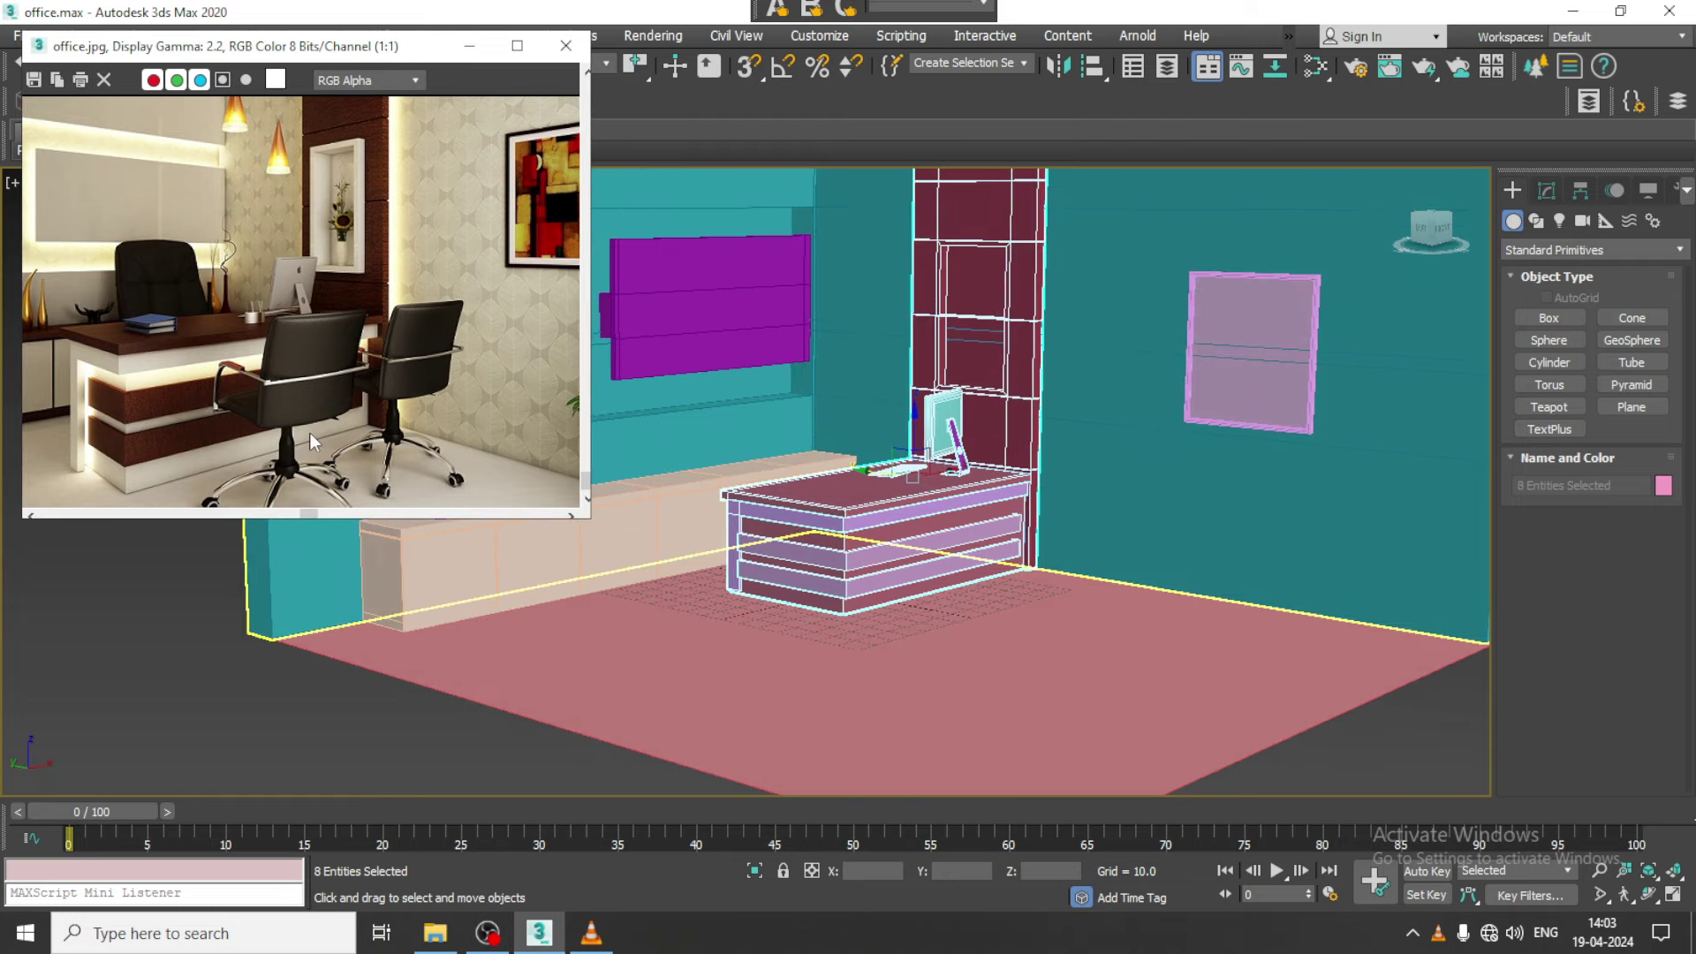
key("alt+w")
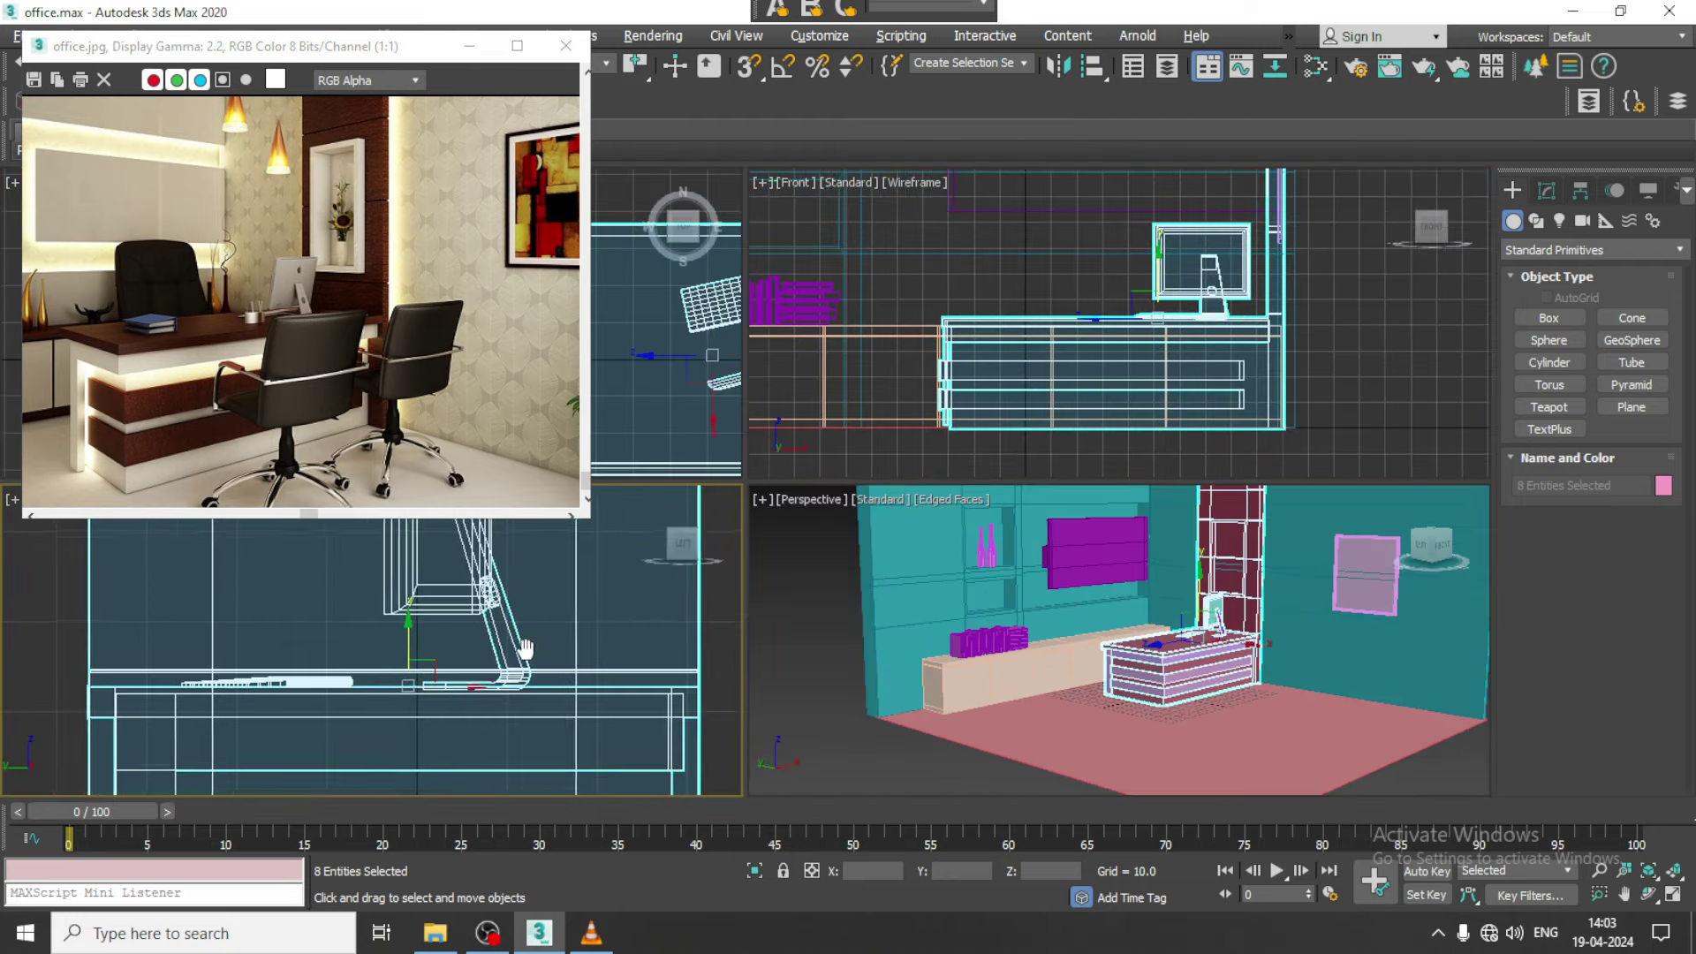
key("alt+w")
scroll(825, 495, "down", 2)
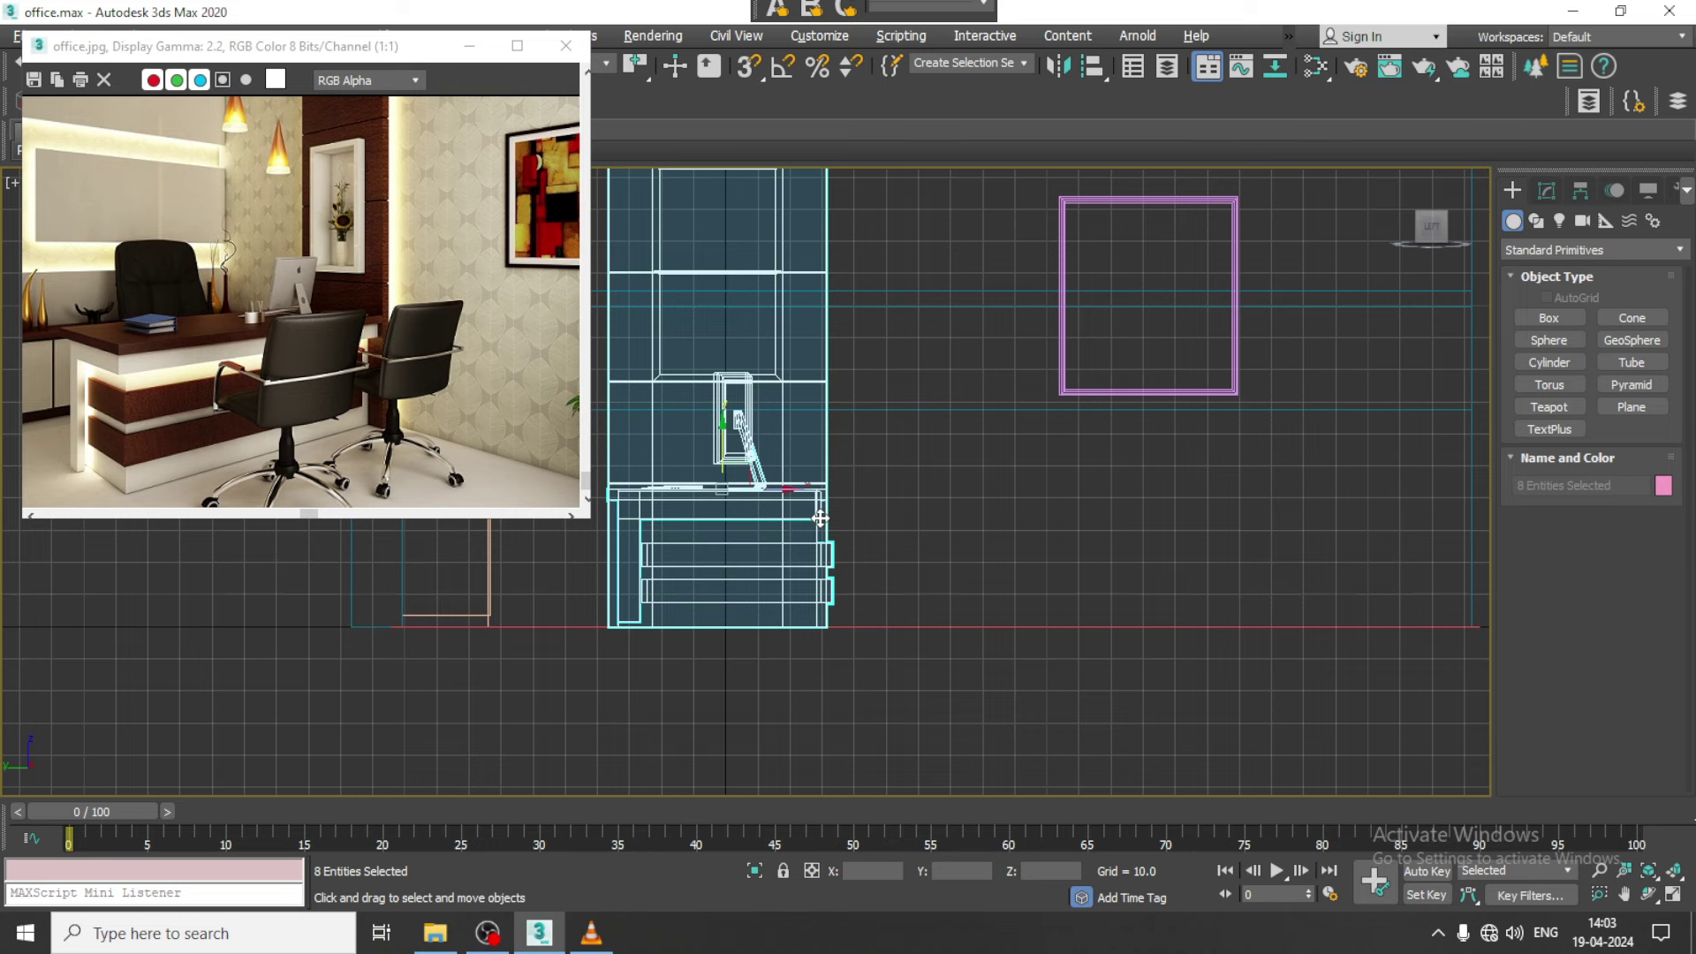
scroll(821, 518, "up", 3)
left_click(1539, 222)
left_click(1551, 337)
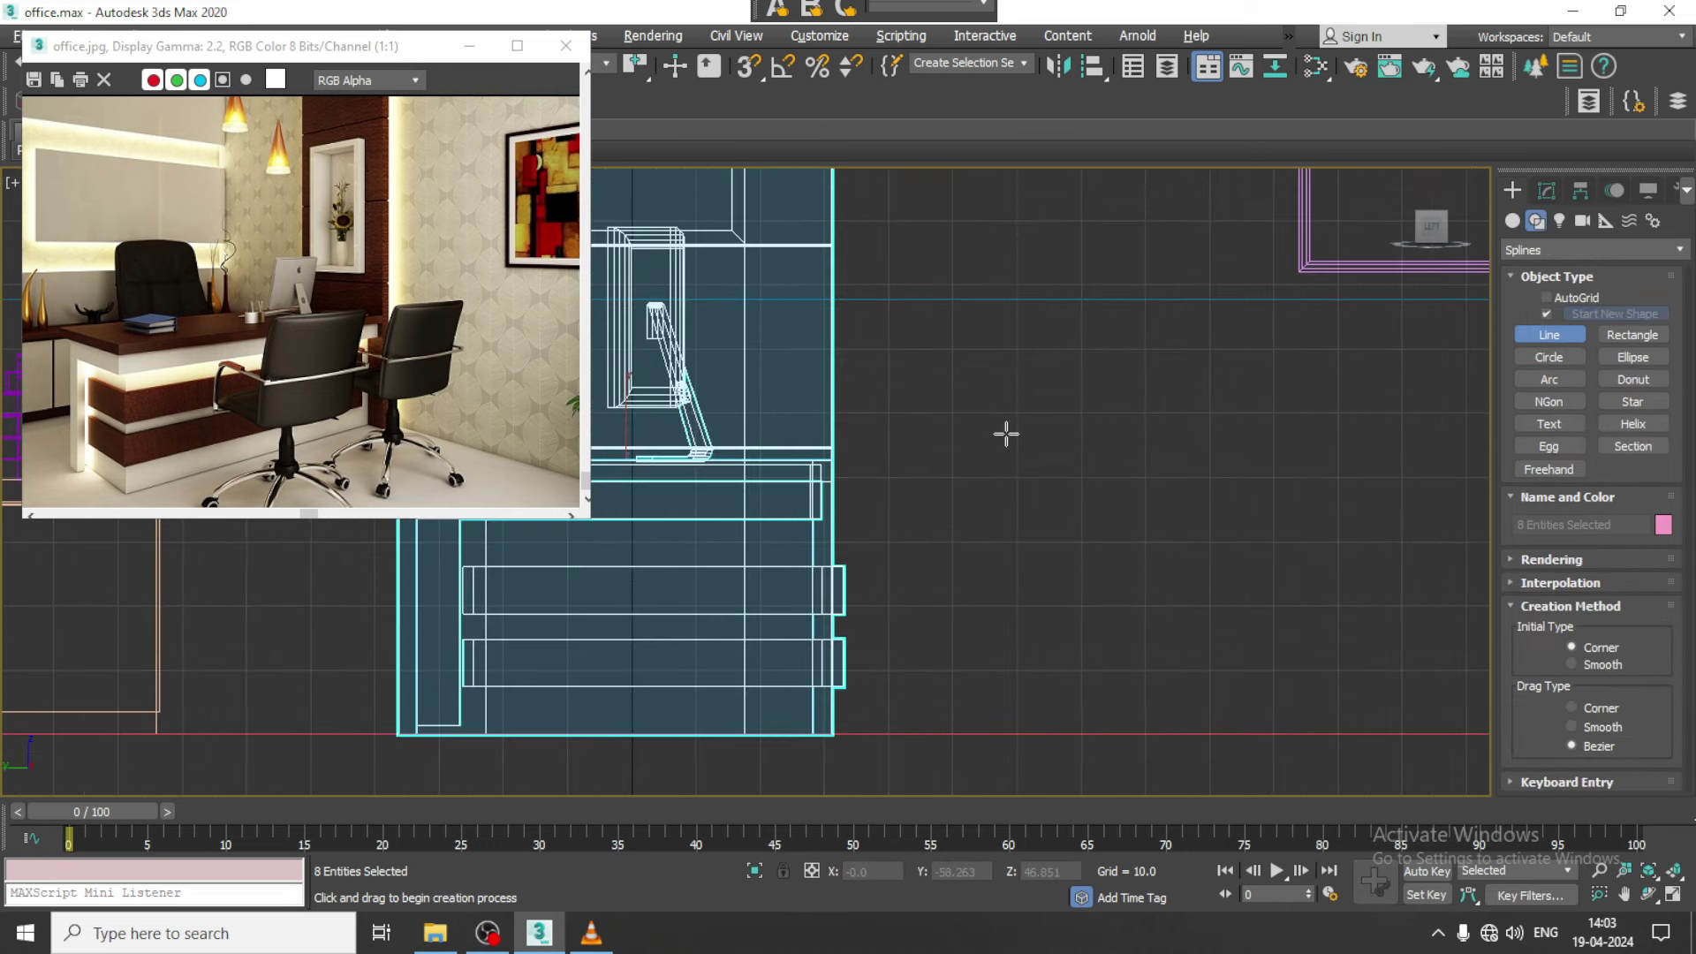
Draw a thin upright box, Box026, on the floor near the cyan wall
left_click(1512, 222)
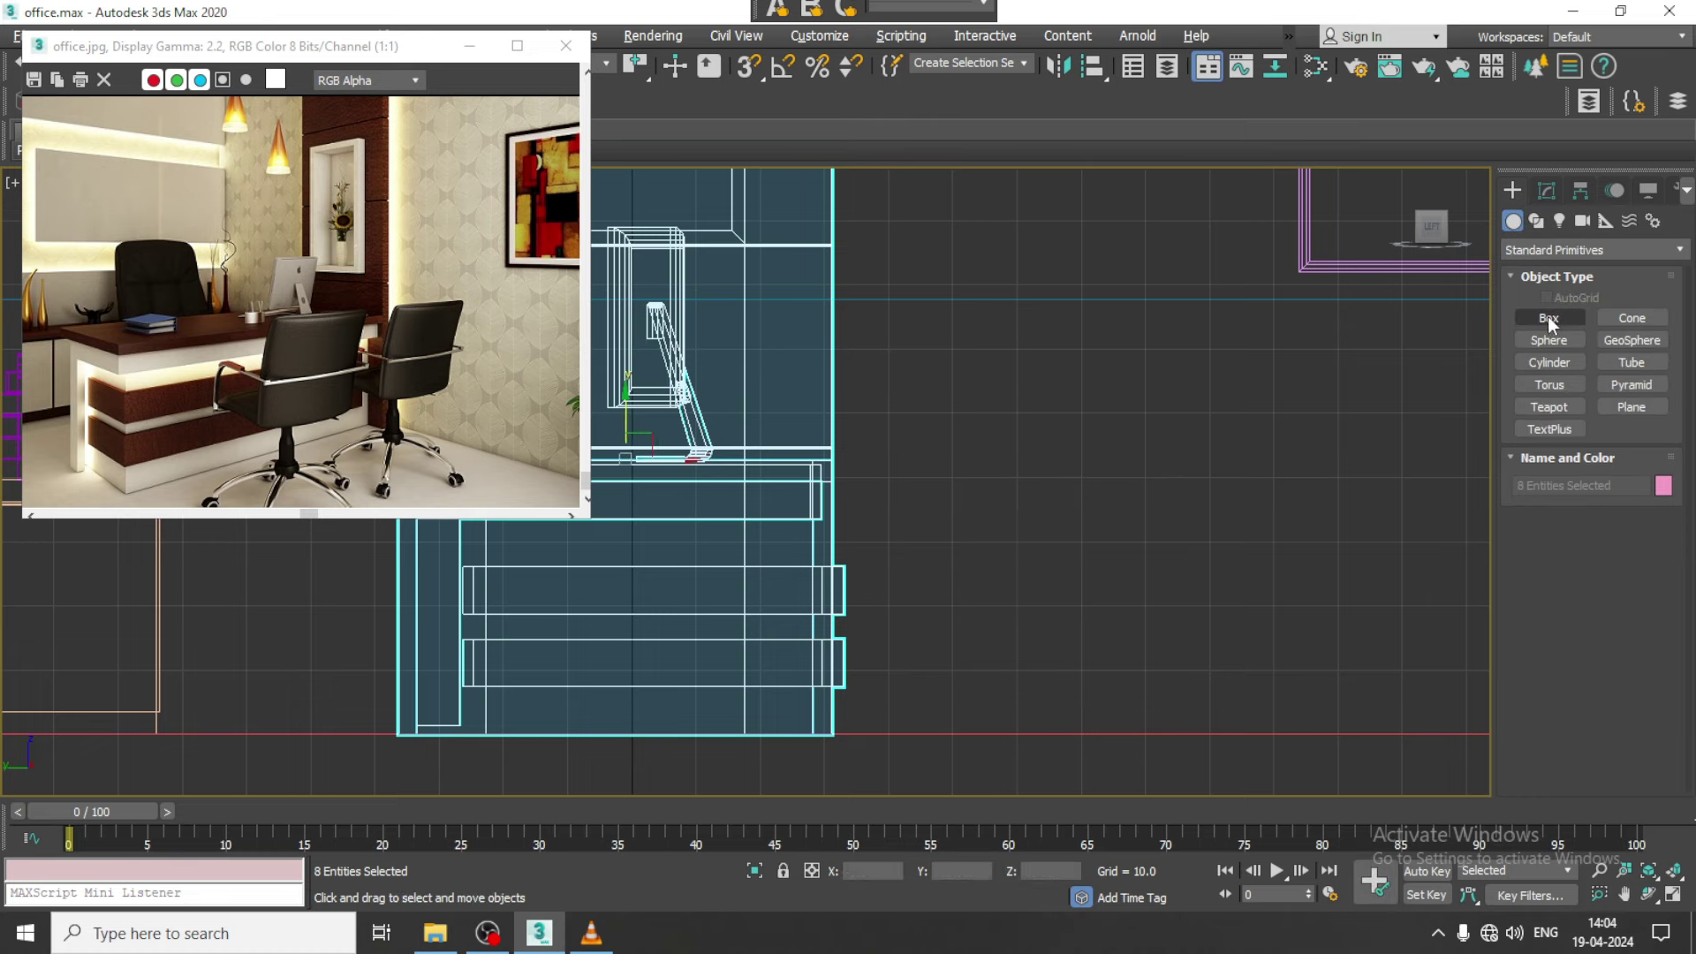
left_click(1549, 317)
key("alt+w")
key("alt+w")
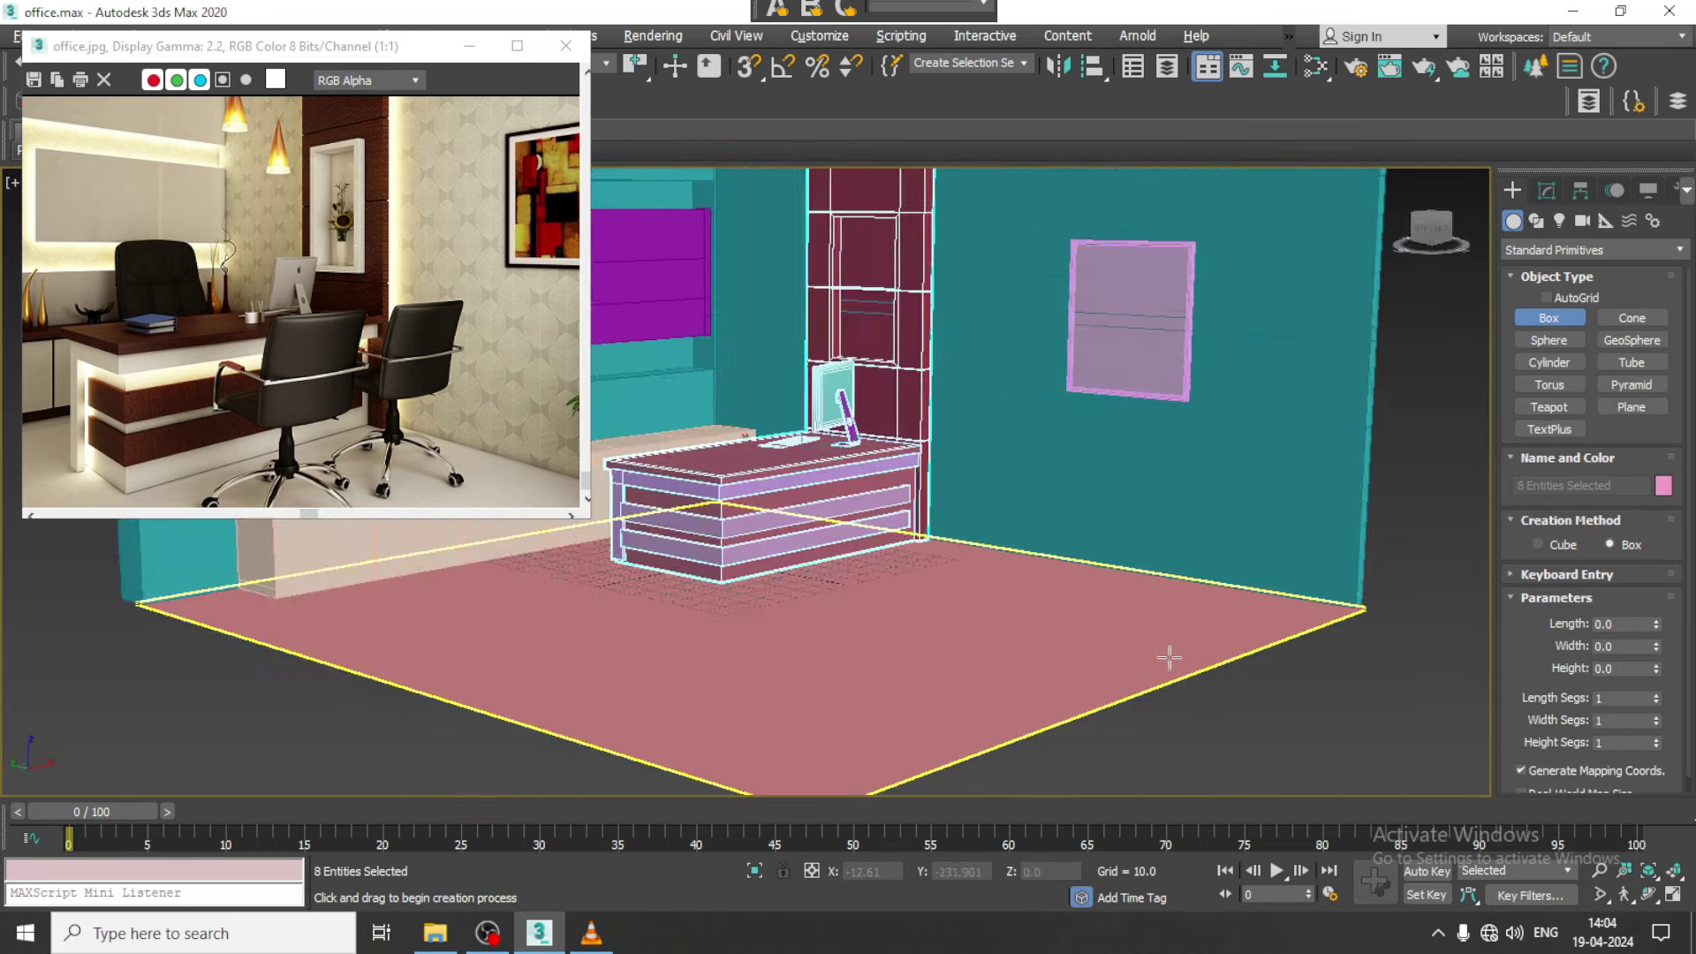
mouse_move(1166, 651)
middle_mouse_down("alt")
mouse_move(1022, 692)
mouse_move(892, 659)
middle_mouse_up("alt")
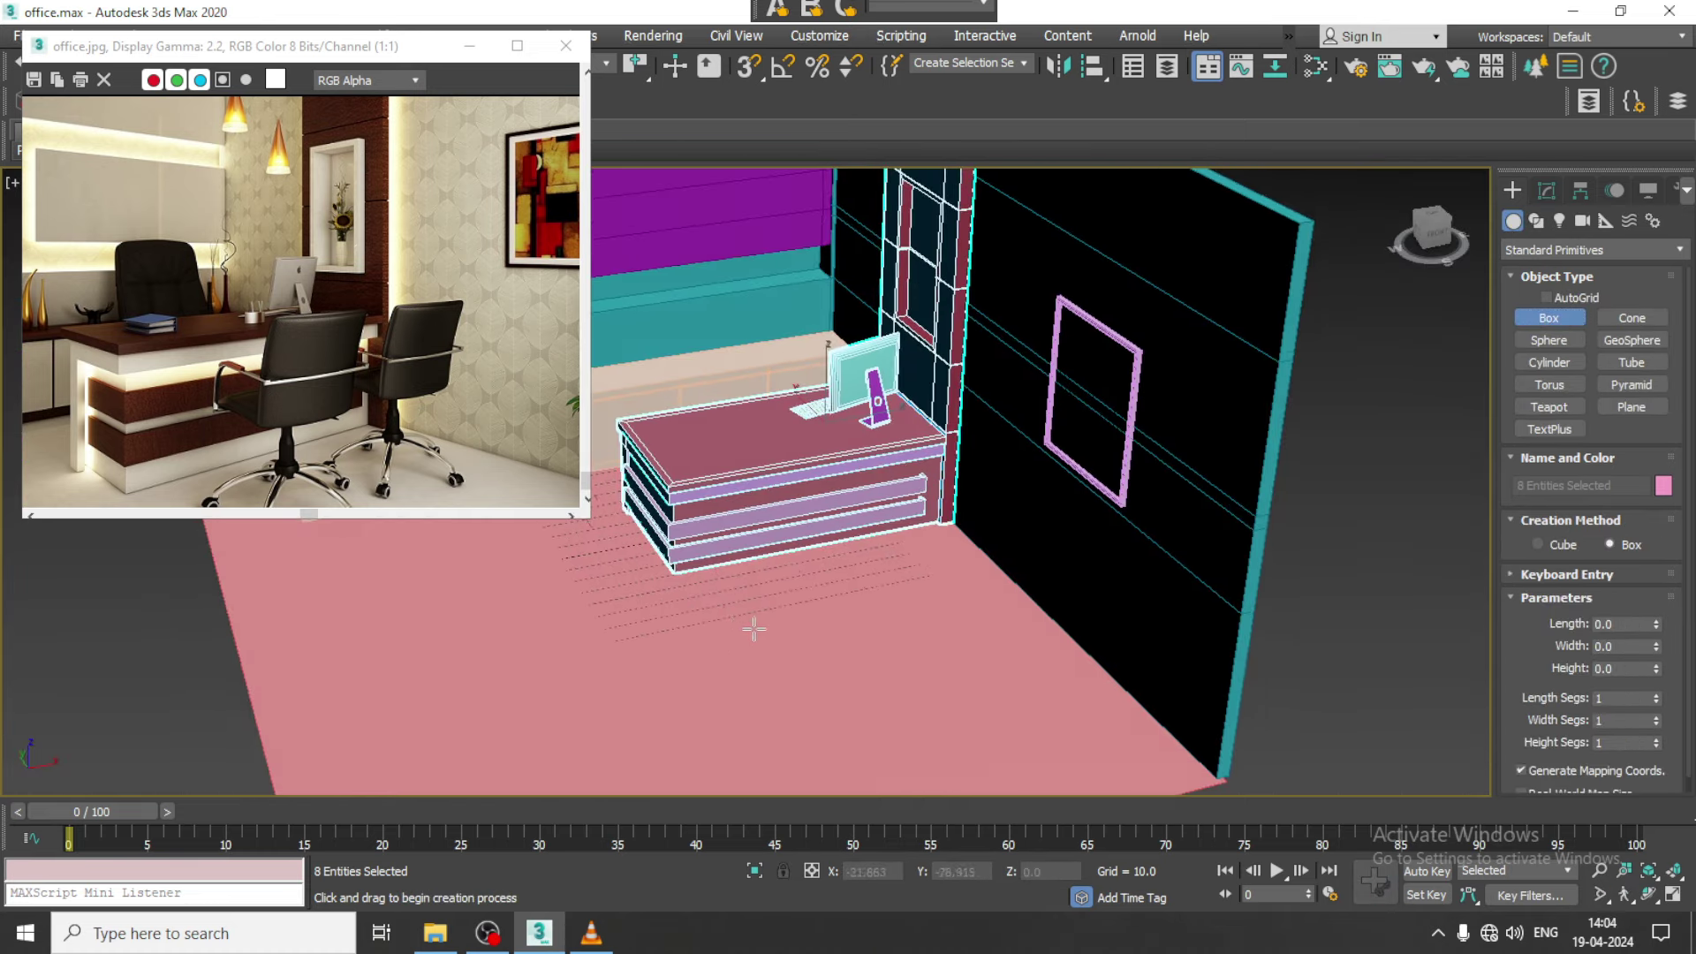
left_click_drag(736, 632, 846, 621)
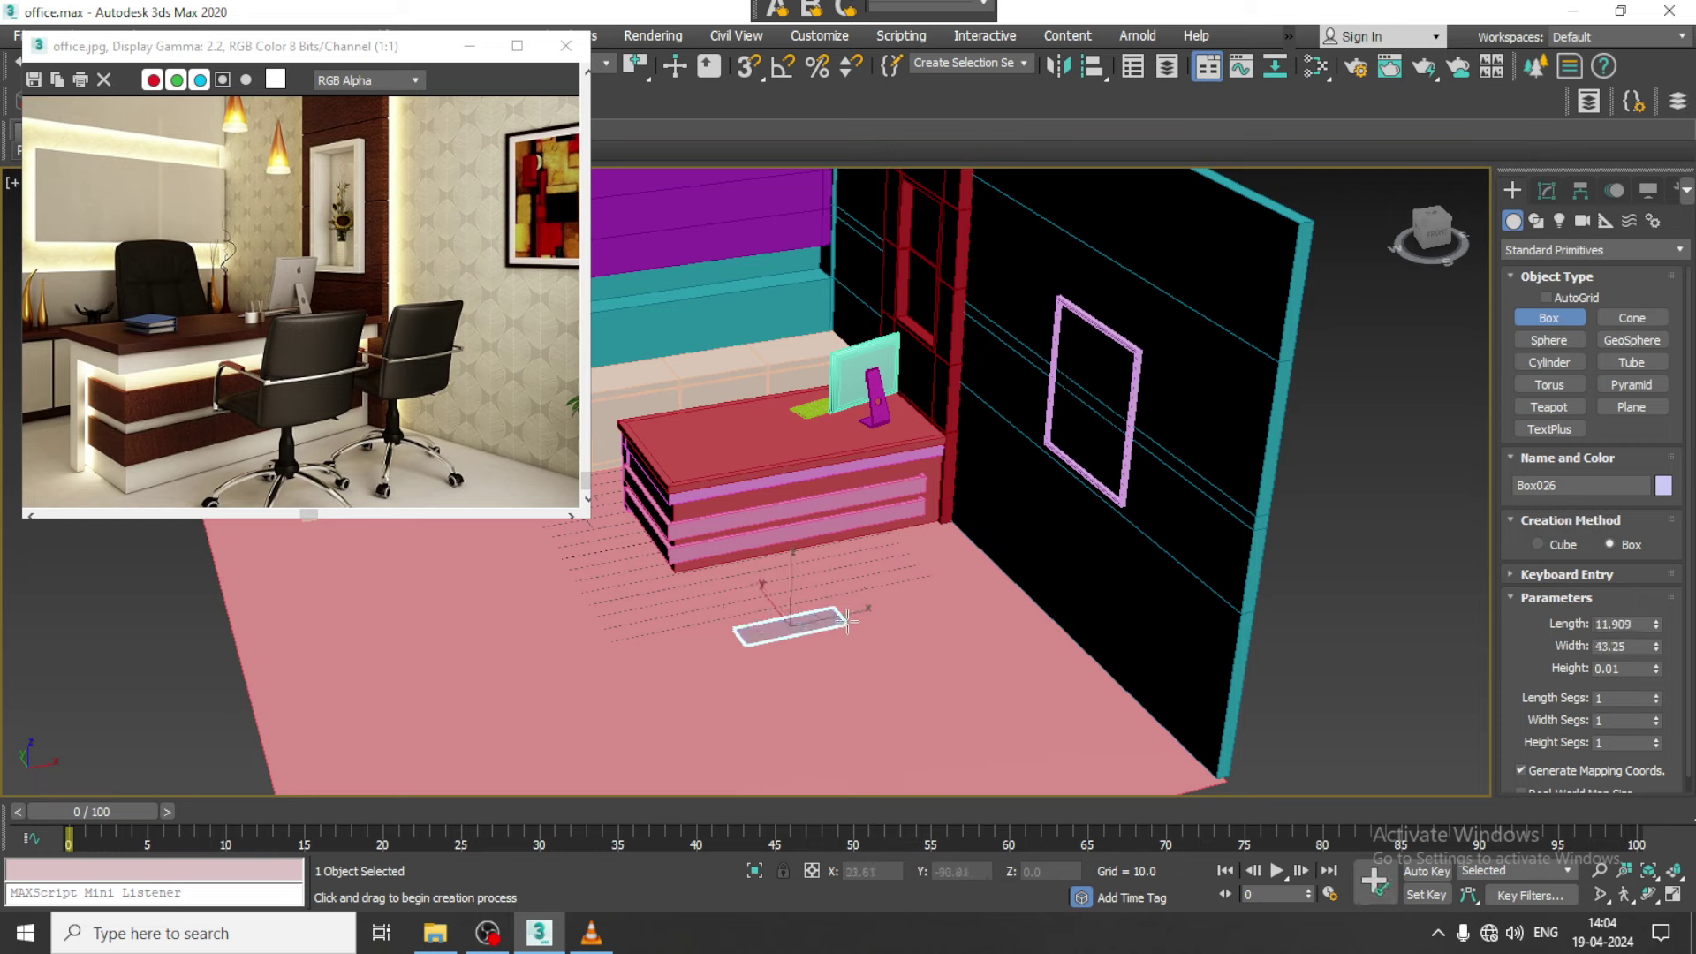
left_click(848, 502)
Lift Box026 up along Z so it stands raised off the floor
mouse_move(848, 501)
middle_mouse_down("alt")
mouse_move(985, 504)
mouse_move(822, 578)
middle_mouse_up("alt")
key("w")
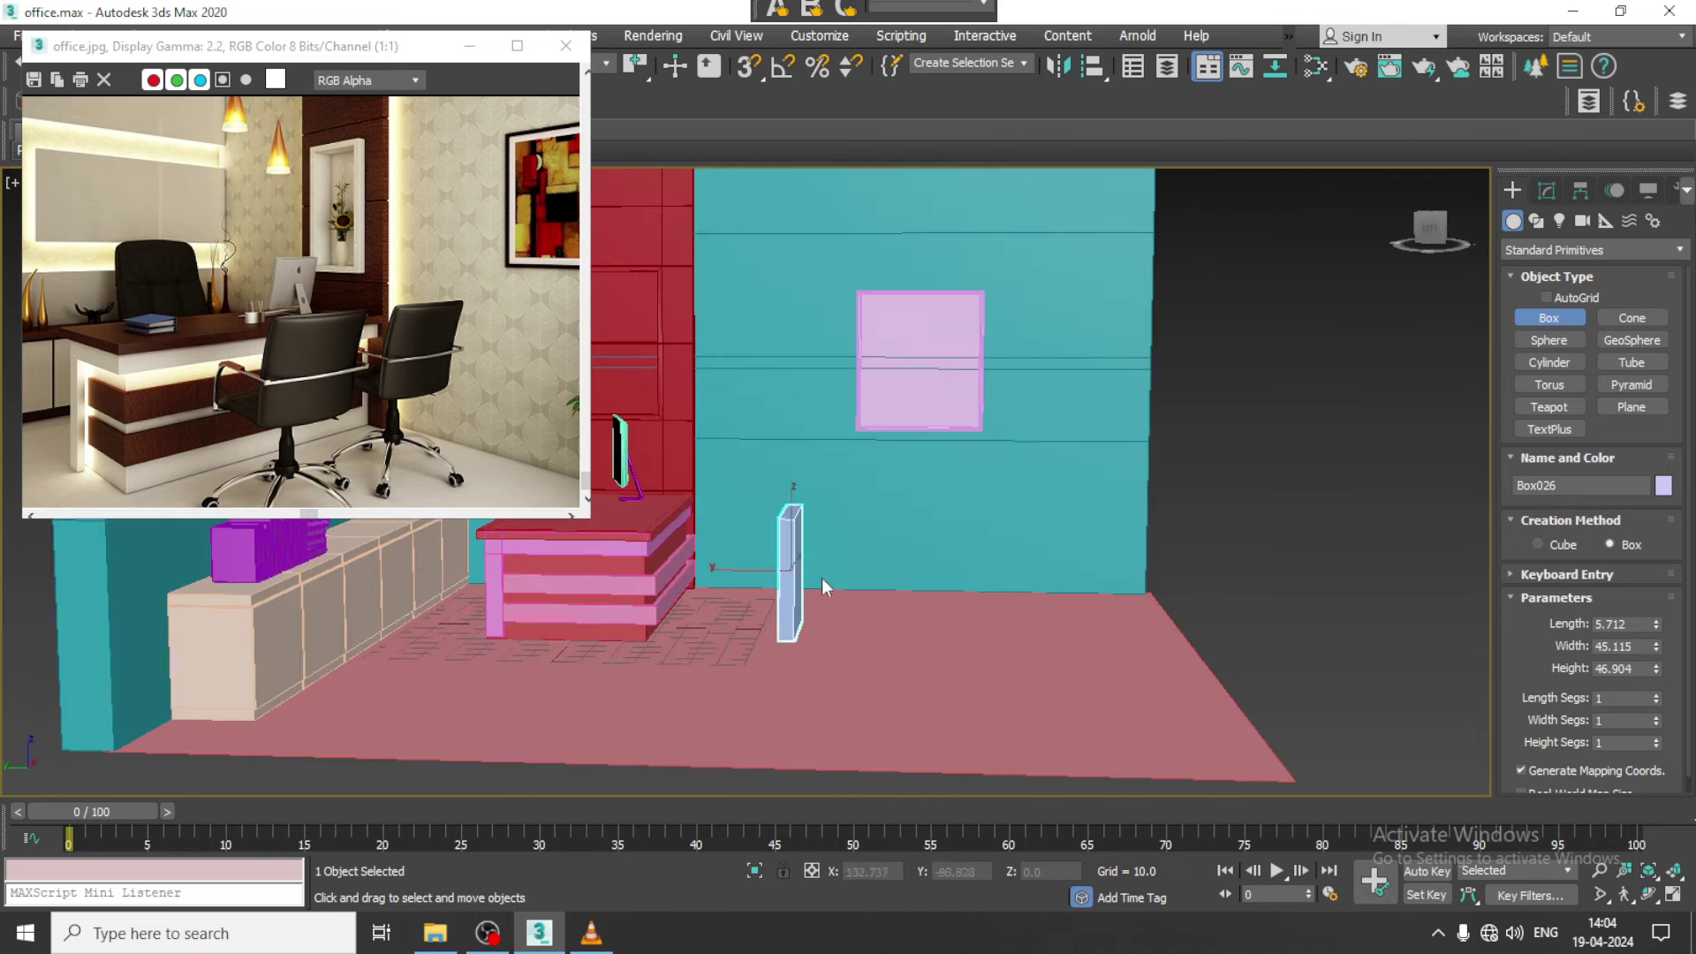
left_click_drag(797, 557, 807, 495)
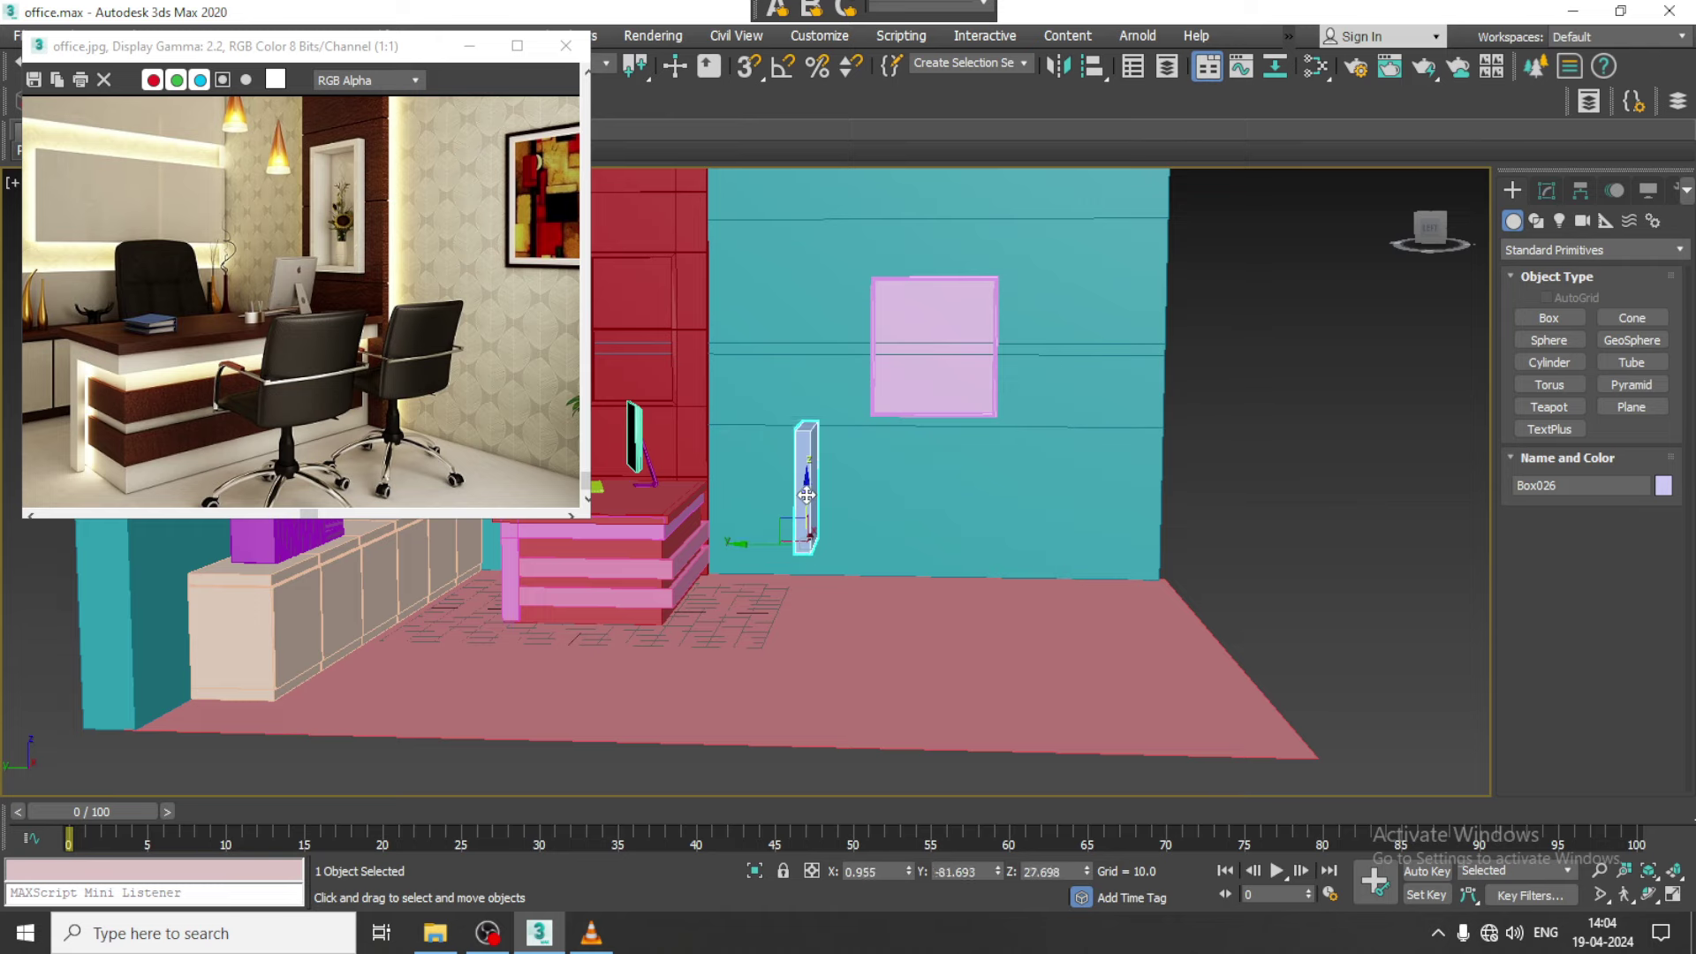
scroll(813, 512, "up", 1)
scroll(821, 530, "up", 2)
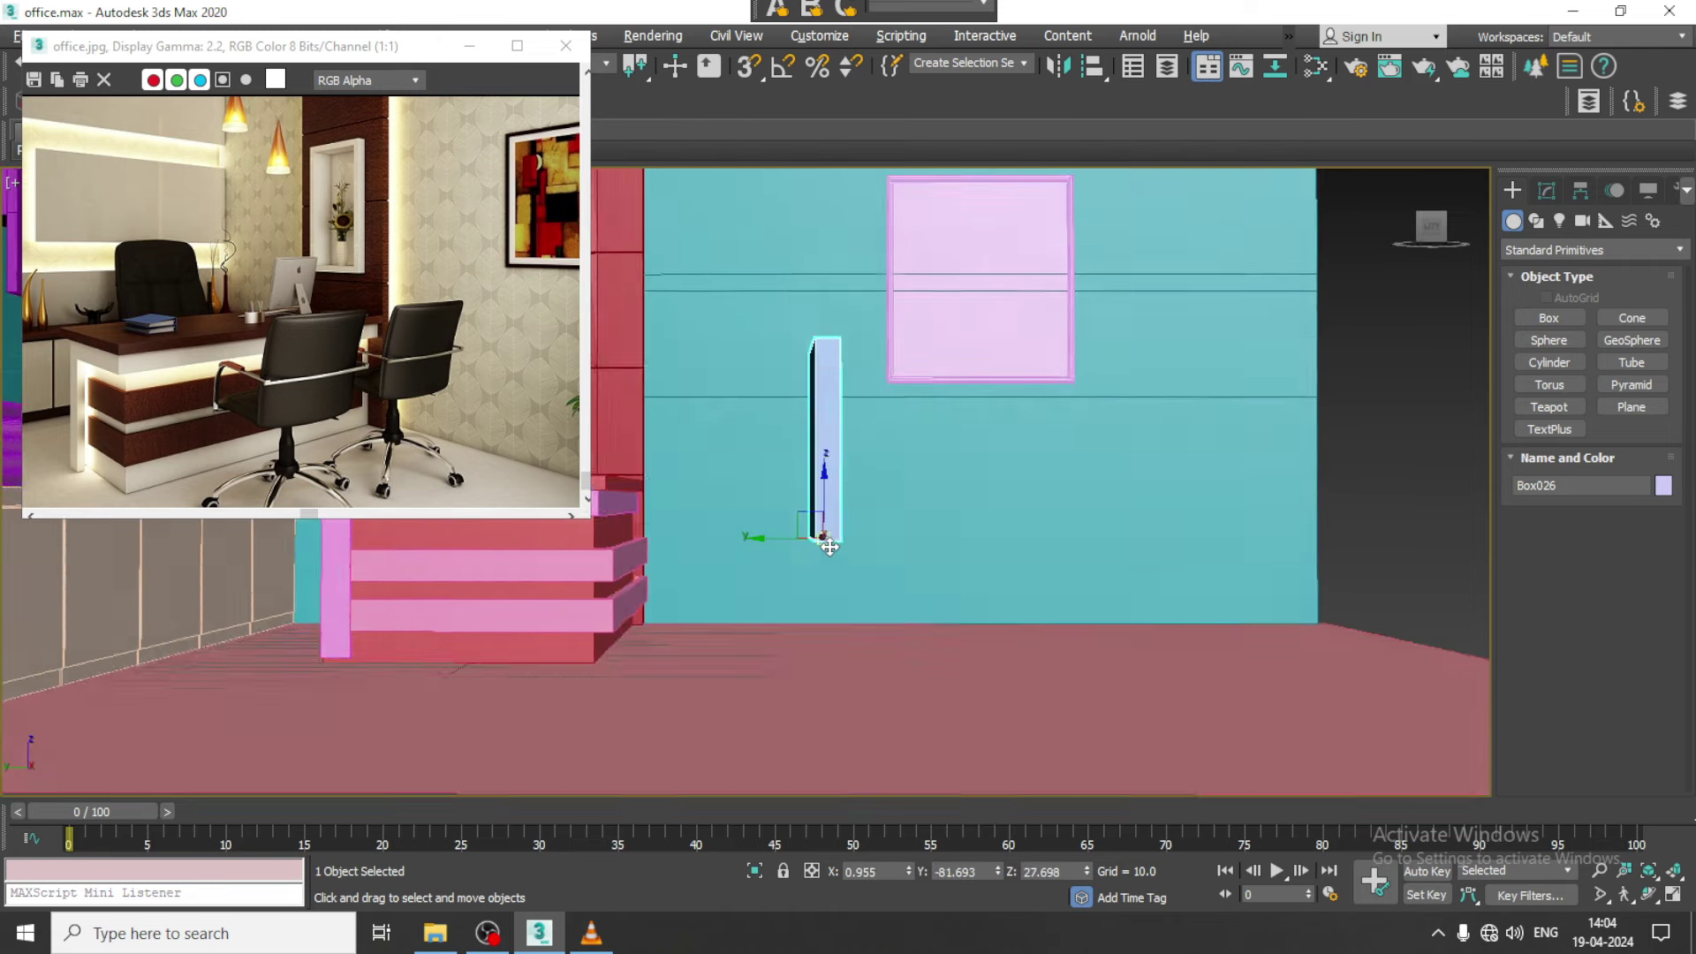
mouse_move(828, 546)
middle_mouse_down("alt")
mouse_move(879, 501)
mouse_move(906, 501)
middle_mouse_up("alt")
scroll(878, 501, "up", 2)
scroll(901, 503, "up", 2)
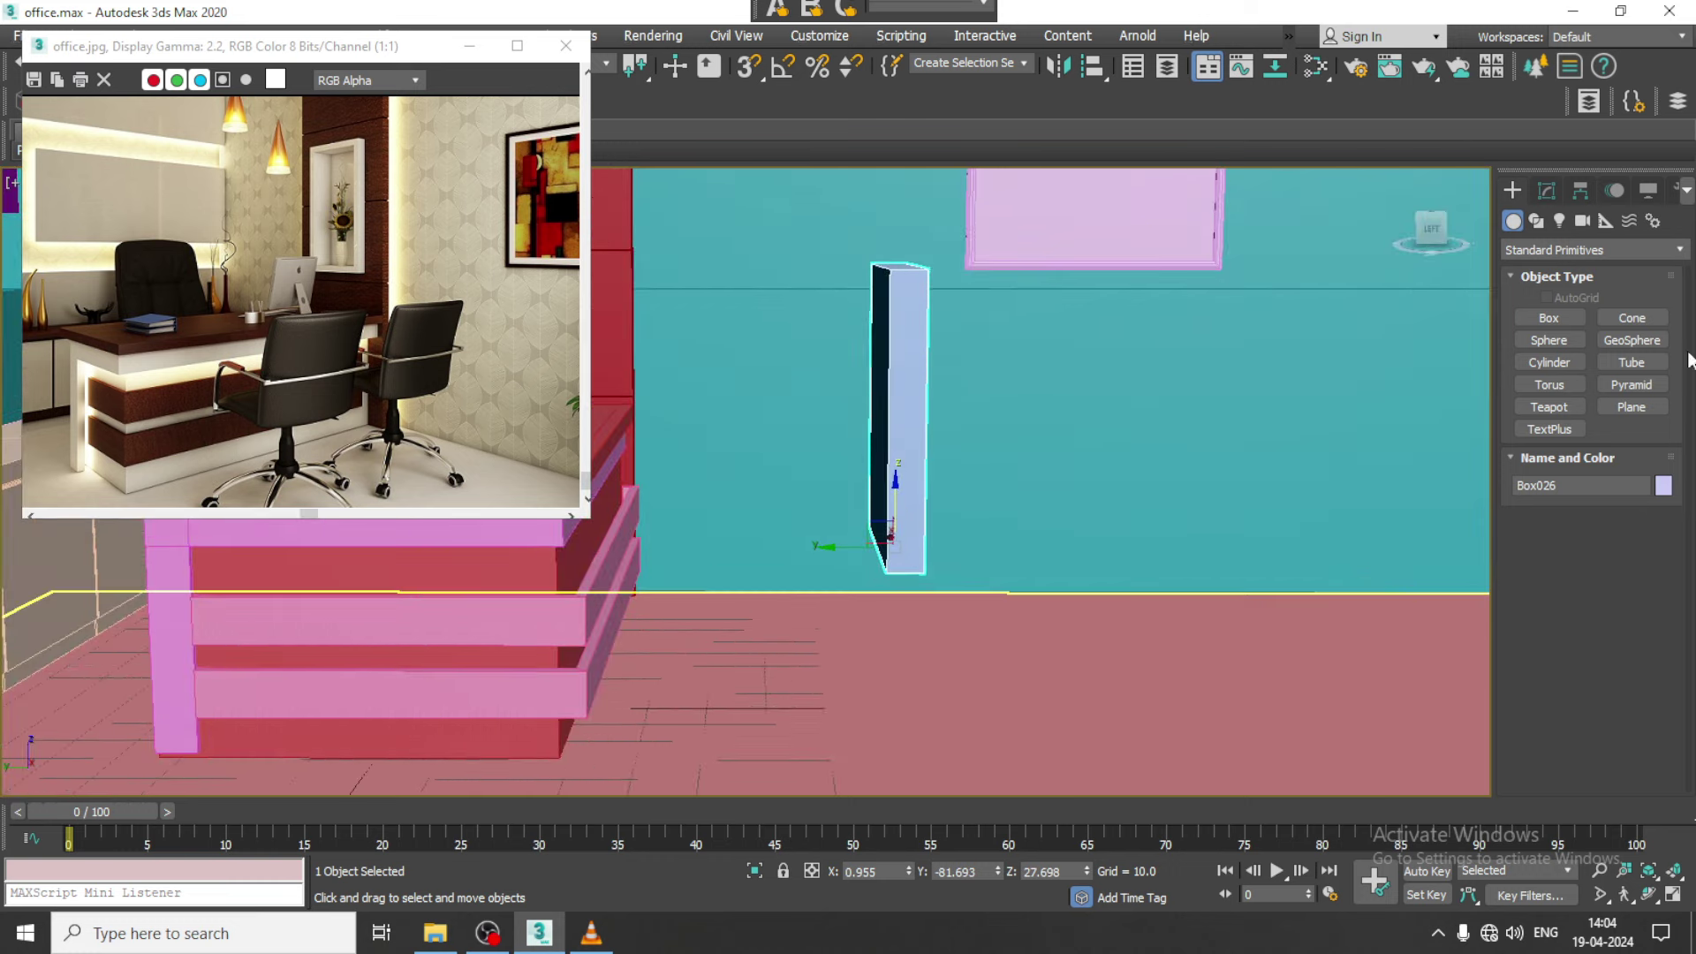
Set Box026 to Length 3.027, Width 49.176, 13 width segments and 4 height segments
left_click(1546, 191)
mouse_move(1662, 538)
left_mouse_down()
mouse_move(1668, 517)
mouse_move(14, 530)
left_mouse_up()
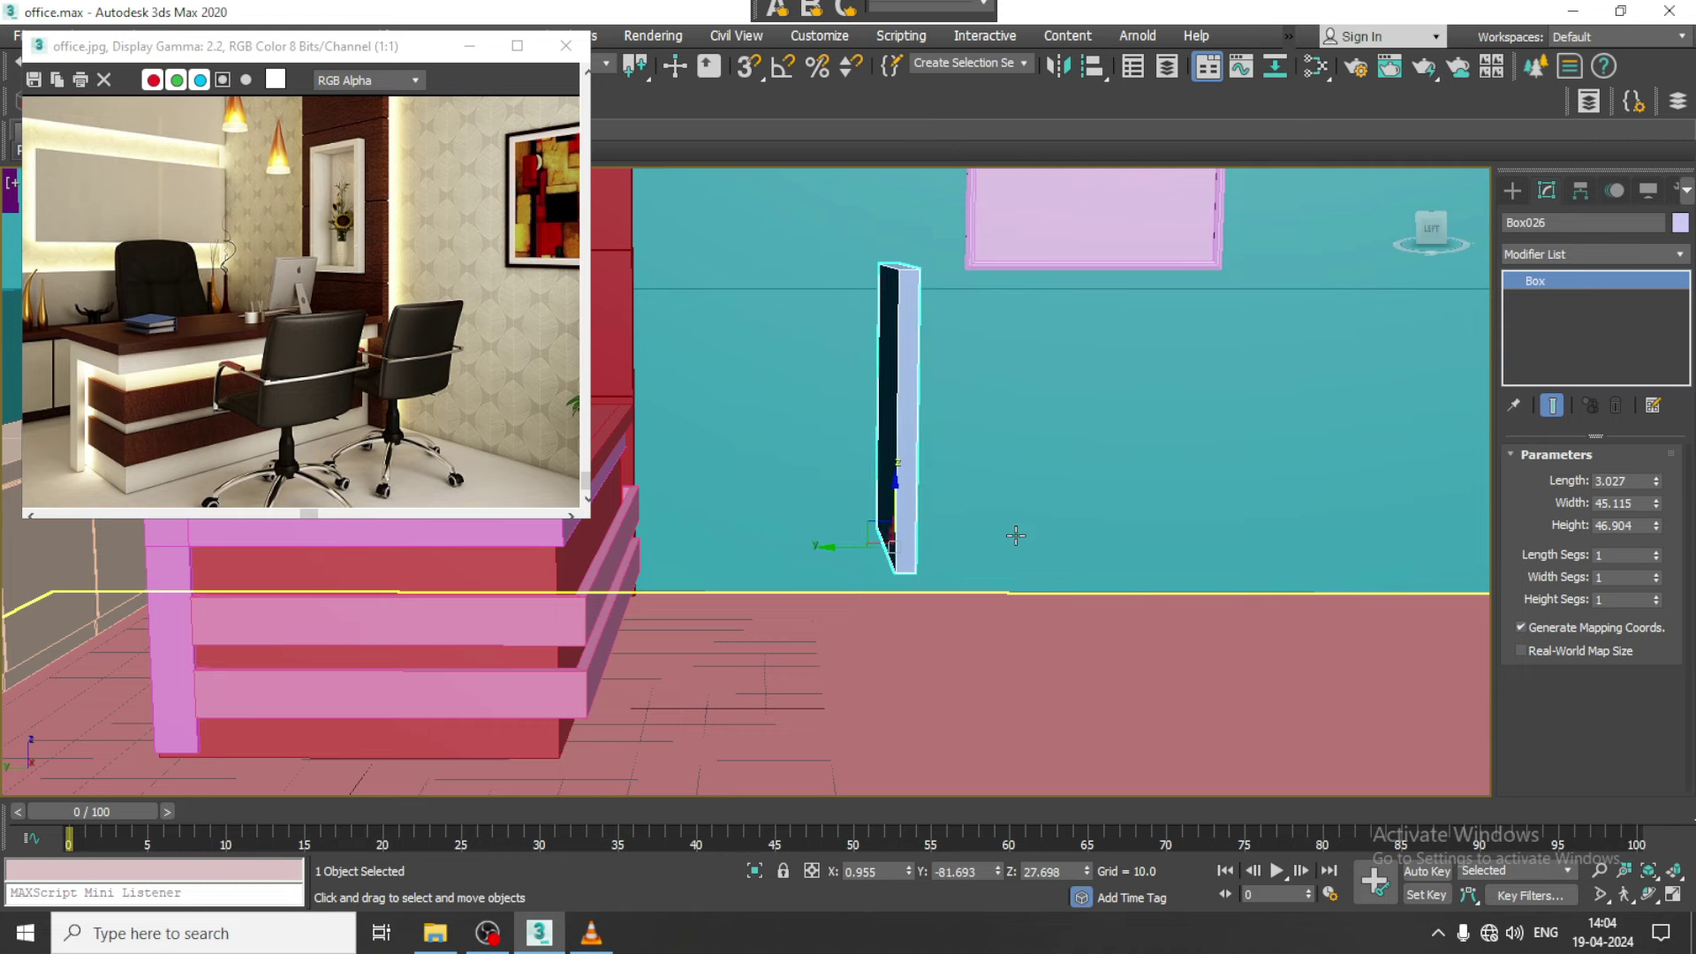
mouse_move(886, 563)
middle_mouse_down("alt")
mouse_move(814, 597)
mouse_move(1688, 541)
middle_mouse_up("alt")
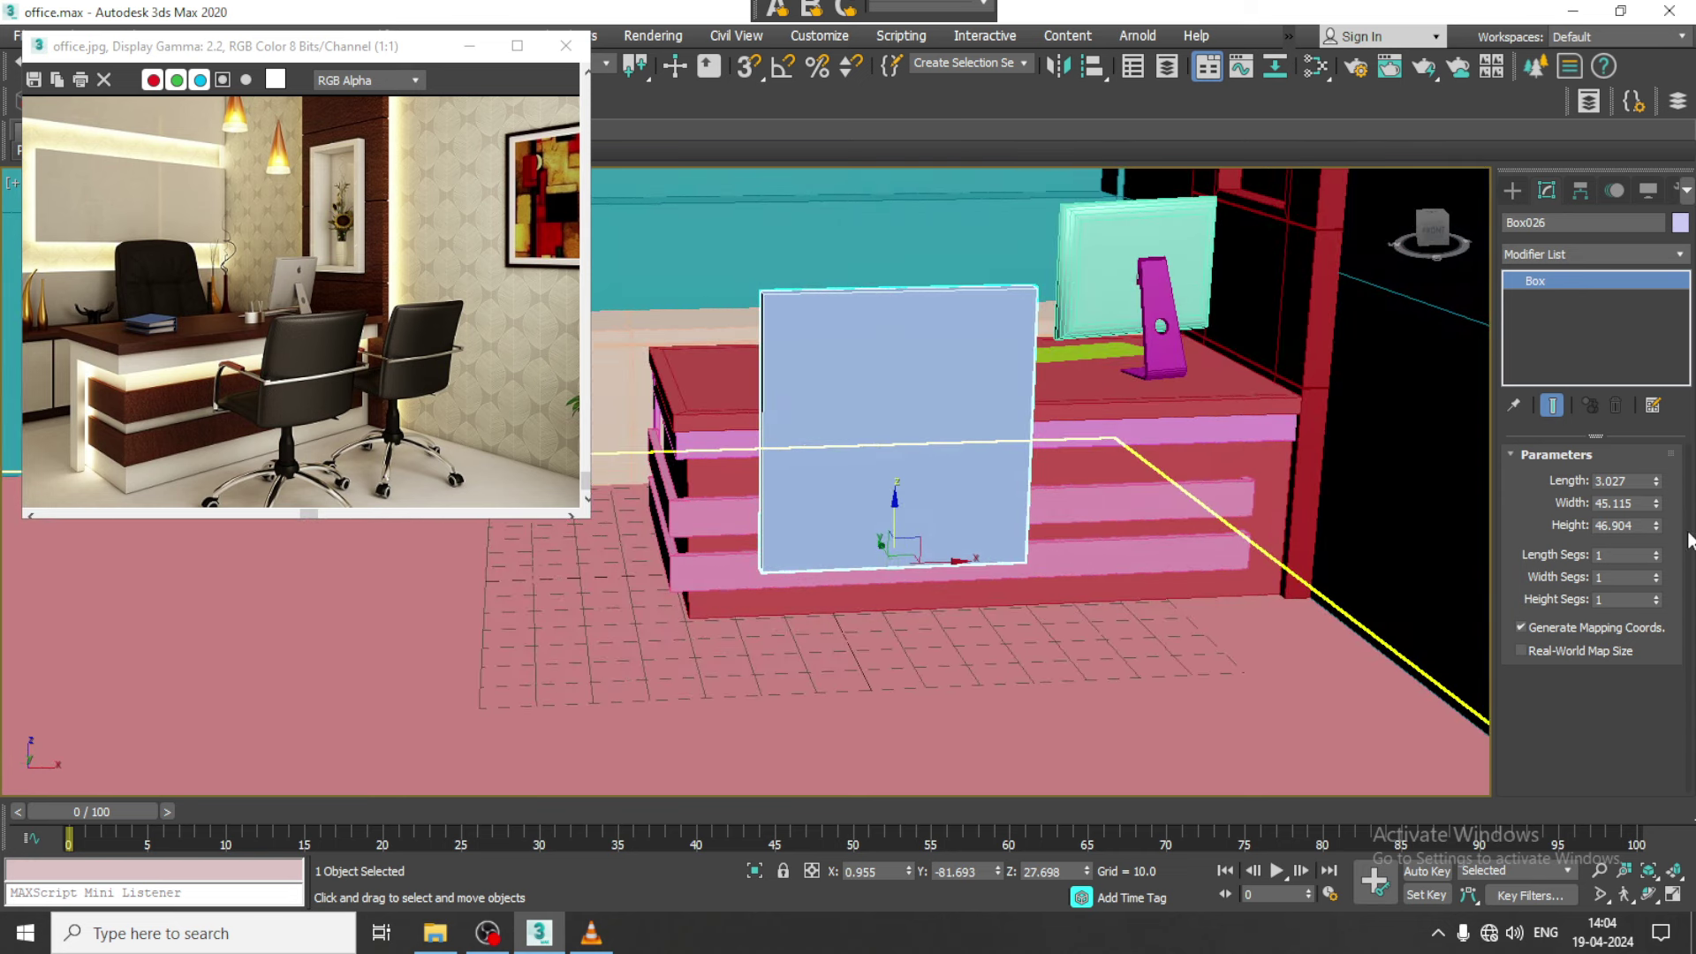
left_click_drag(1656, 504, 1650, 488)
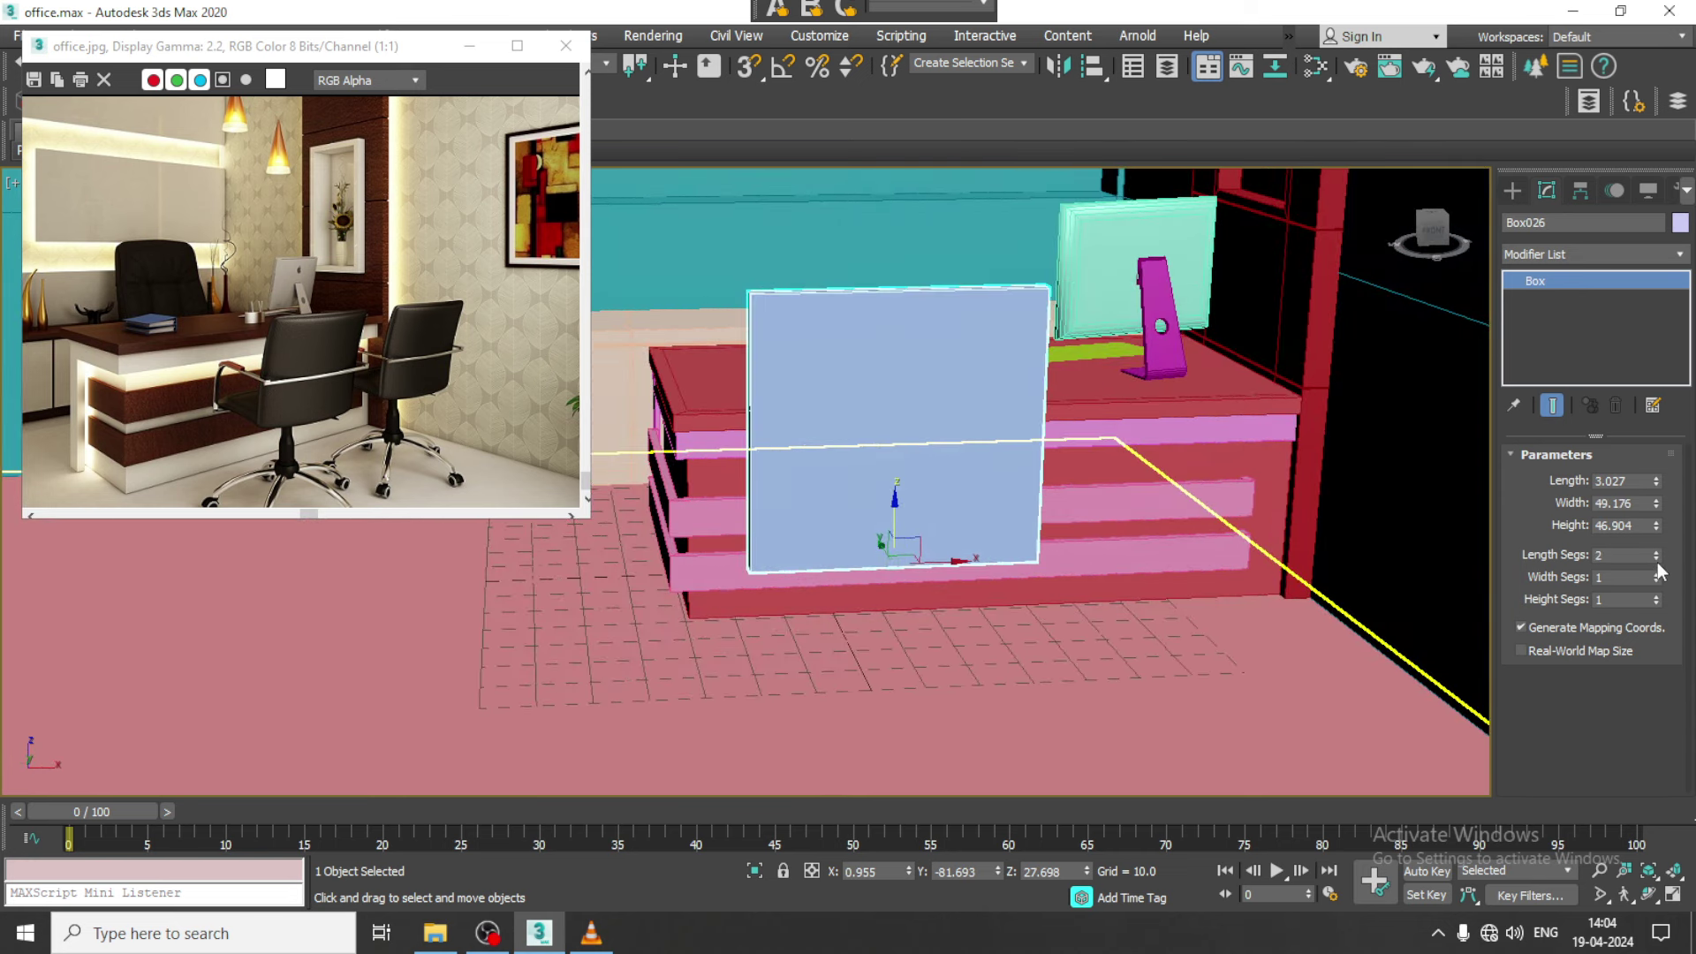
left_click_drag(1656, 576, 1656, 576)
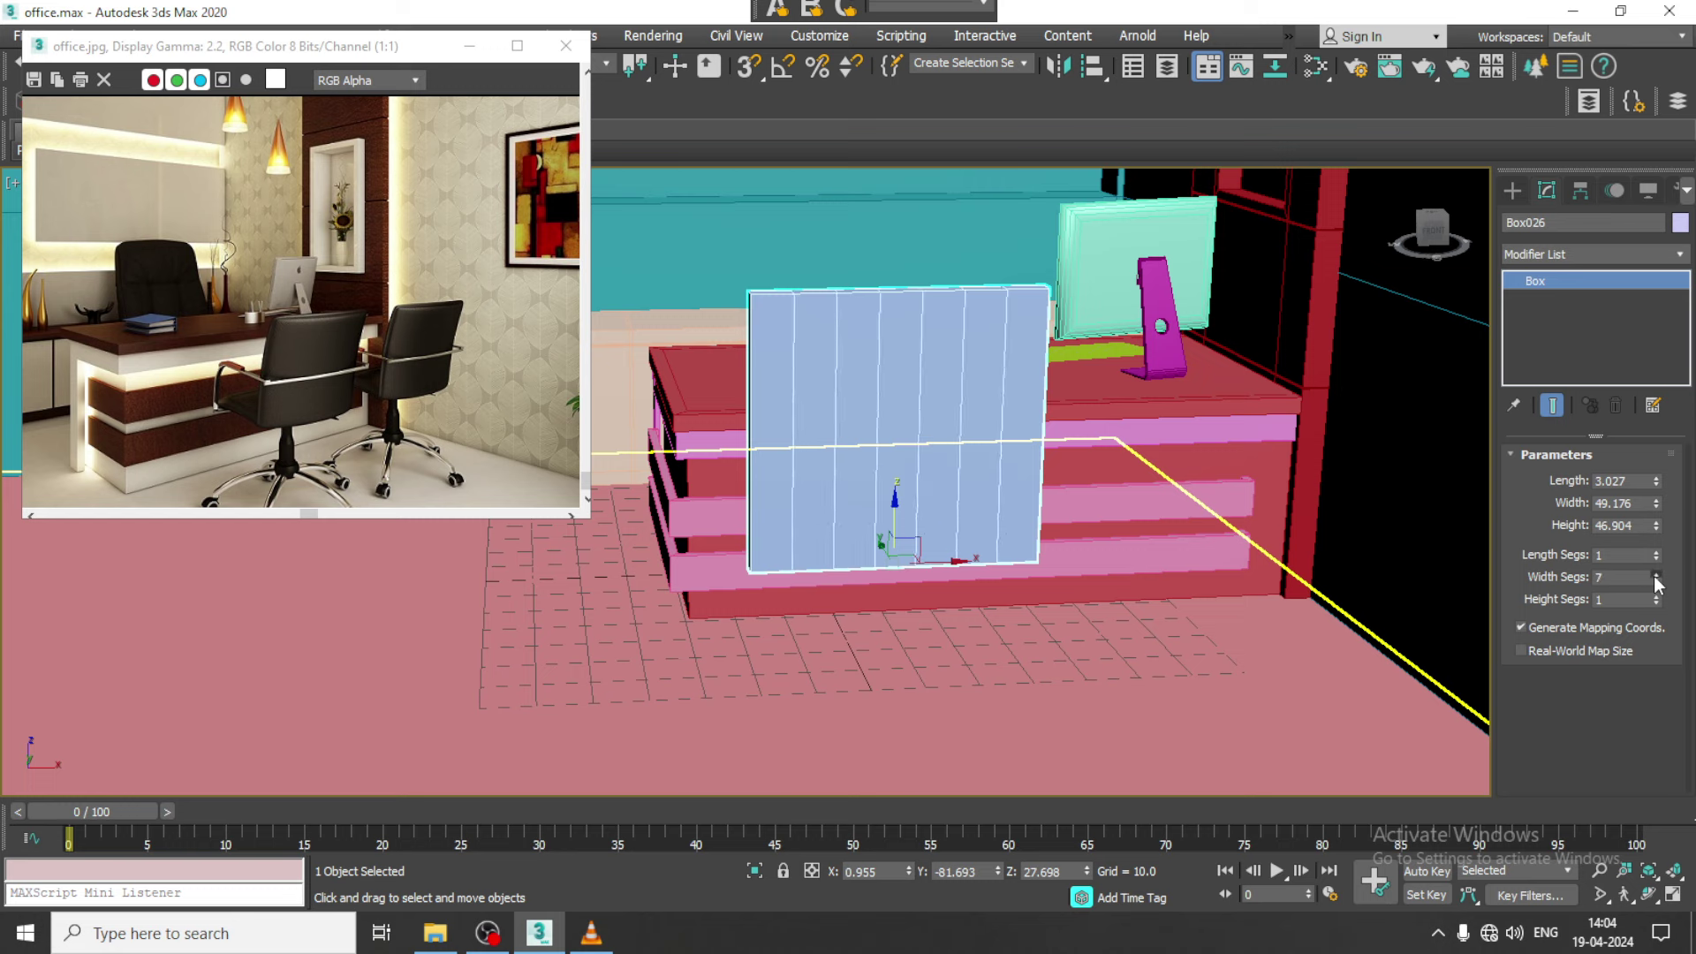
left_click(1656, 574)
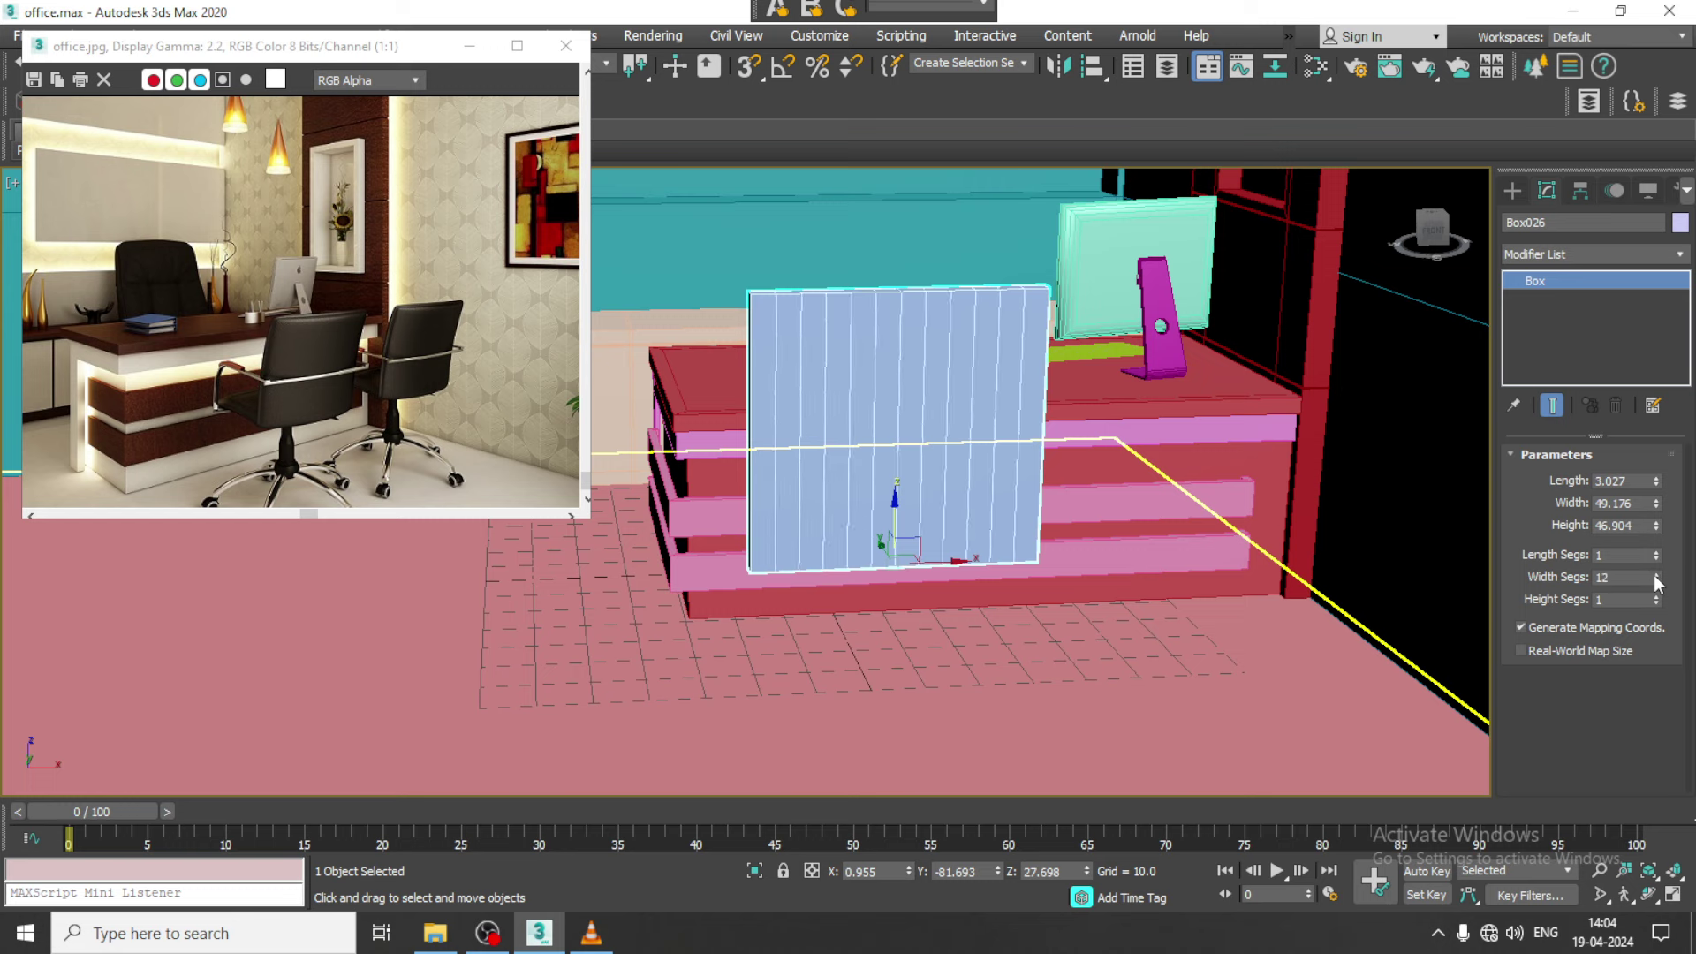
left_click(1656, 574)
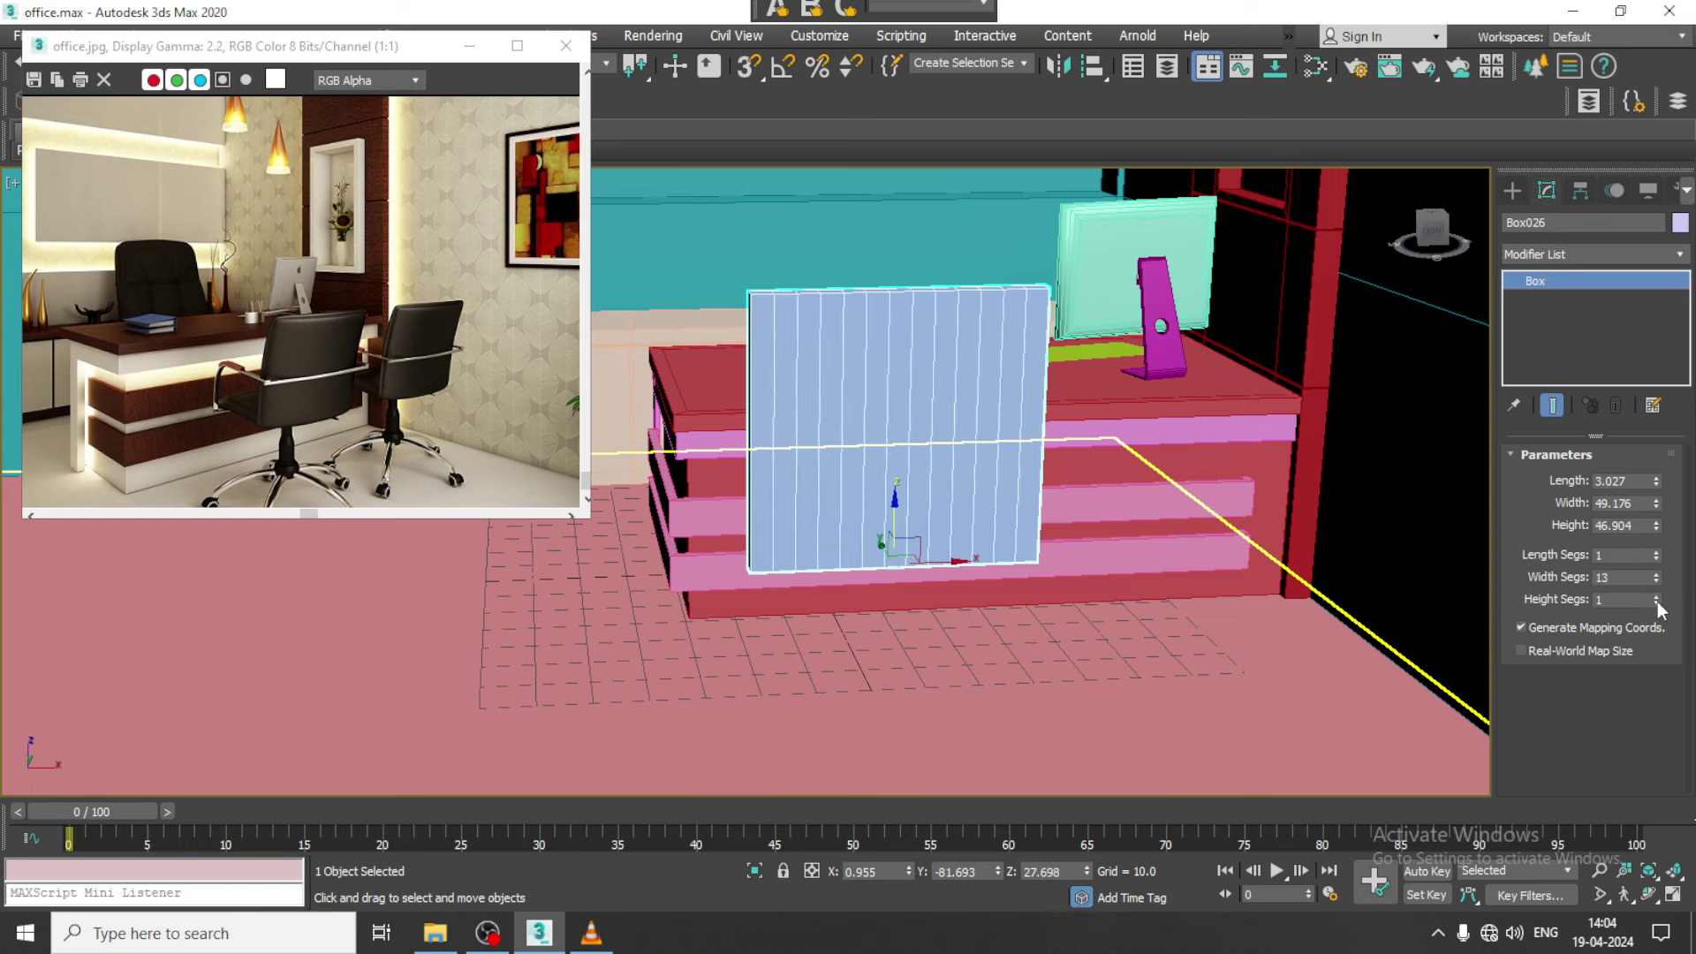
left_click_drag(1656, 600, 1656, 601)
middle_click_drag(1193, 459, 1129, 457, "alt")
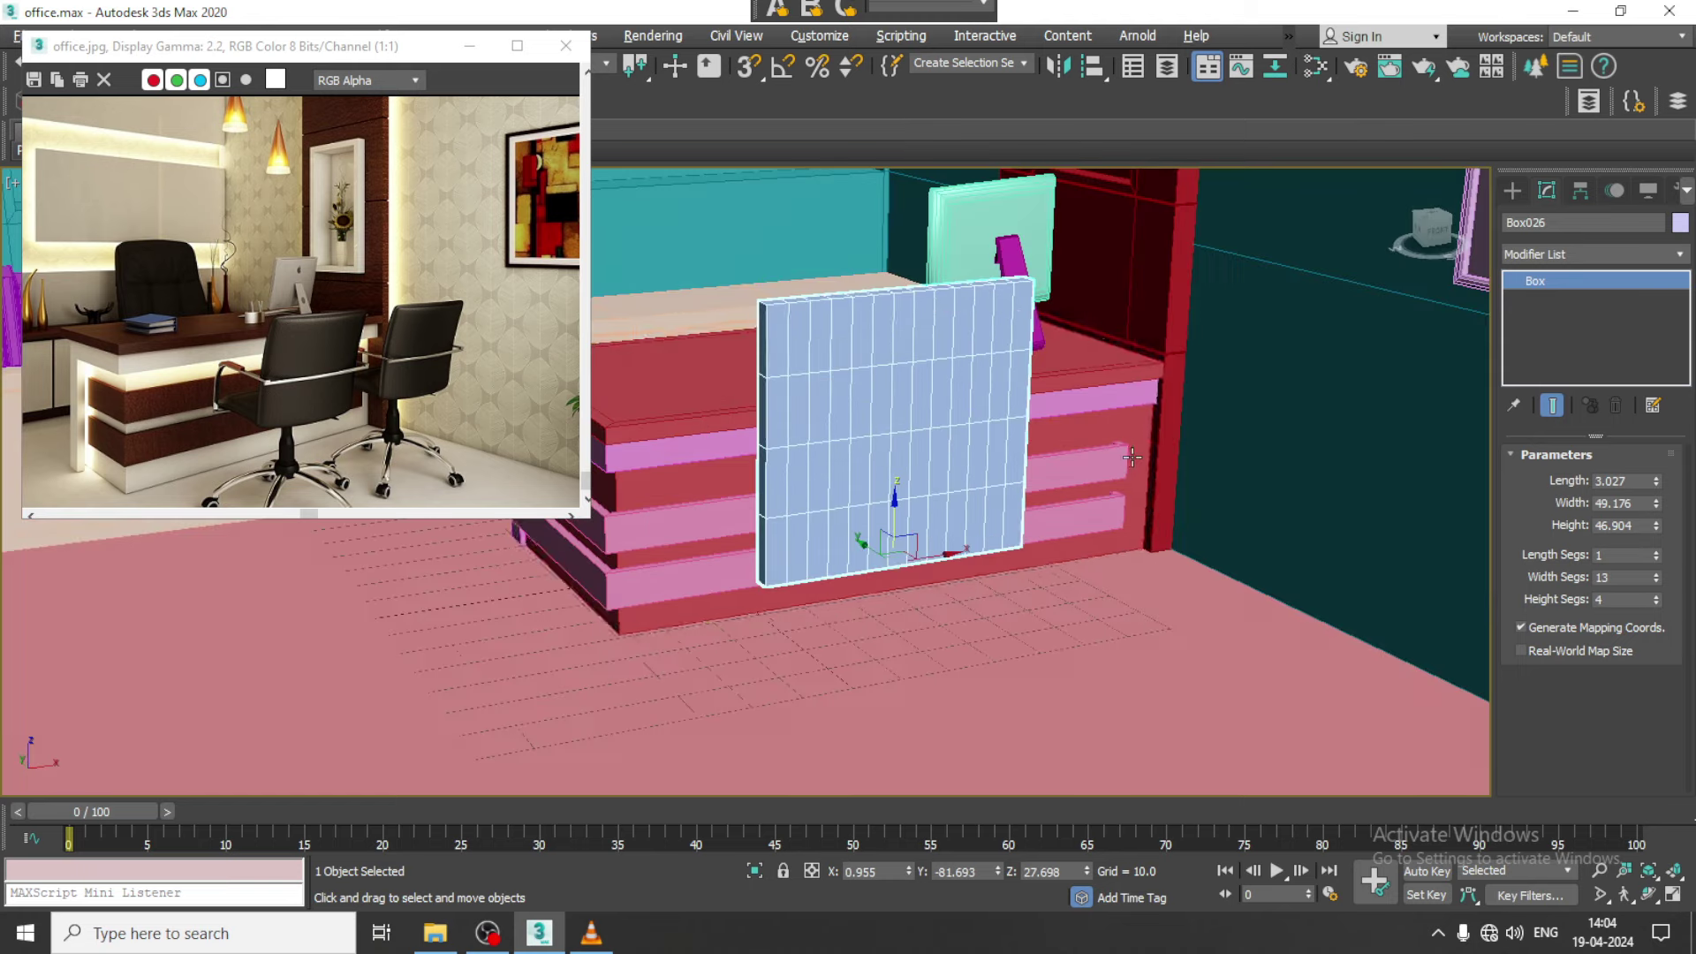
right_click(878, 347)
Convert Box026 to Editable Poly and add an FFD(box) modifier
left_click(1182, 586)
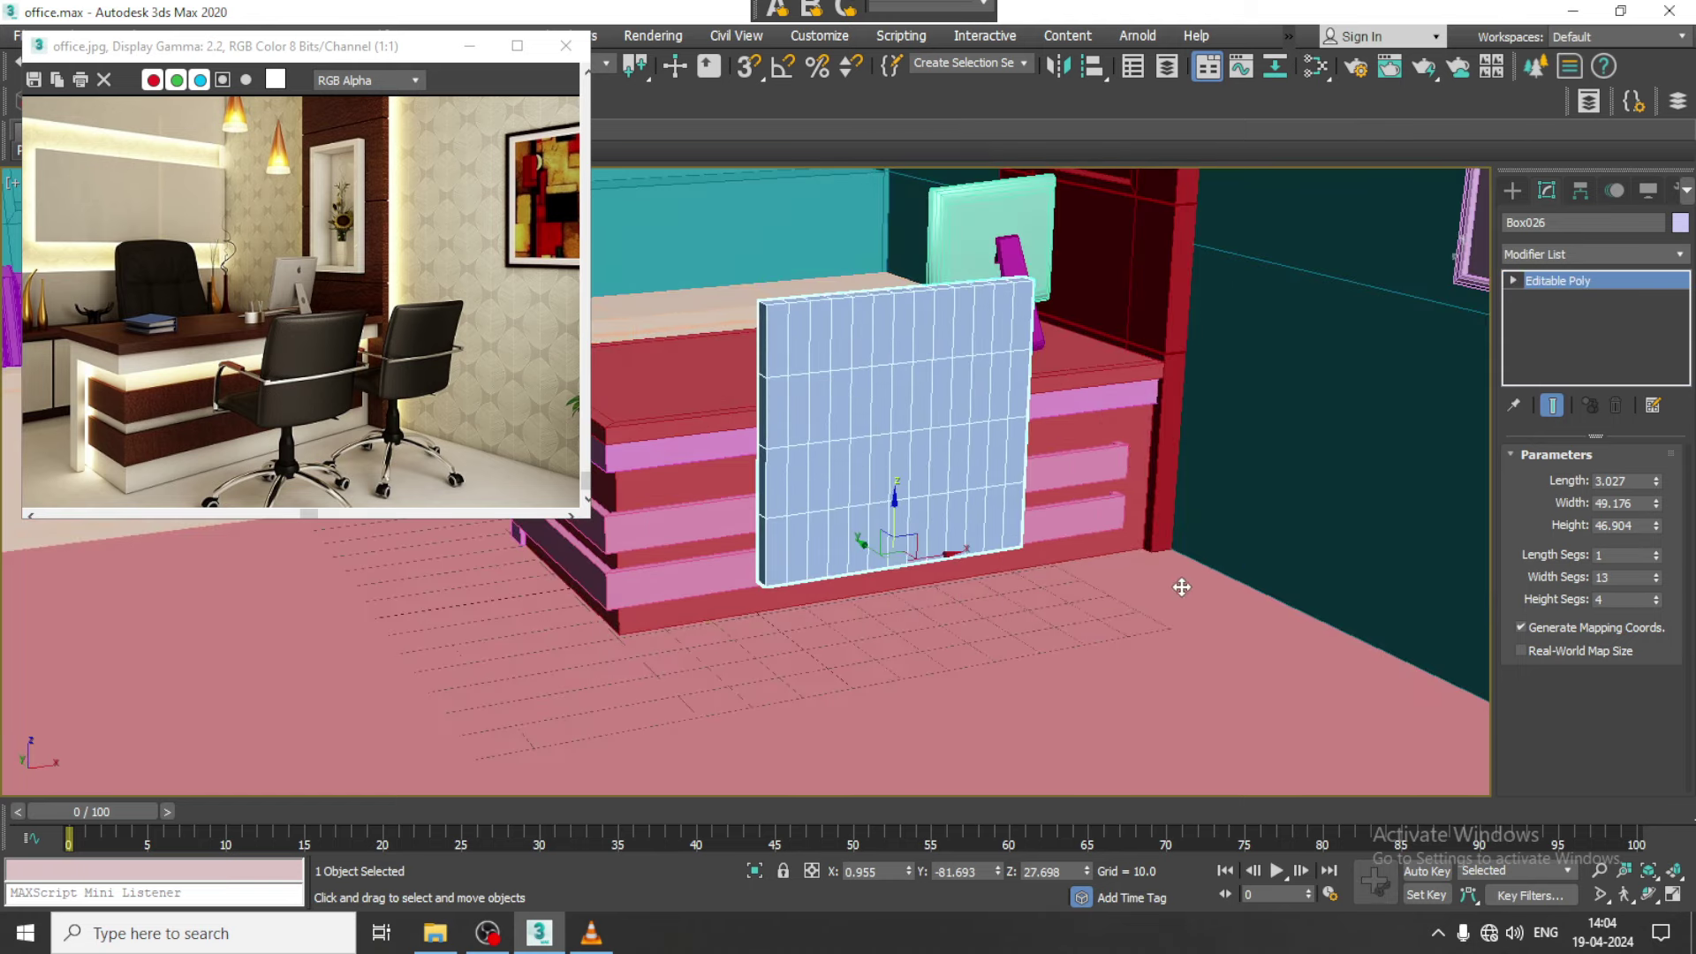
middle_click_drag(1275, 348, 1165, 386, "alt")
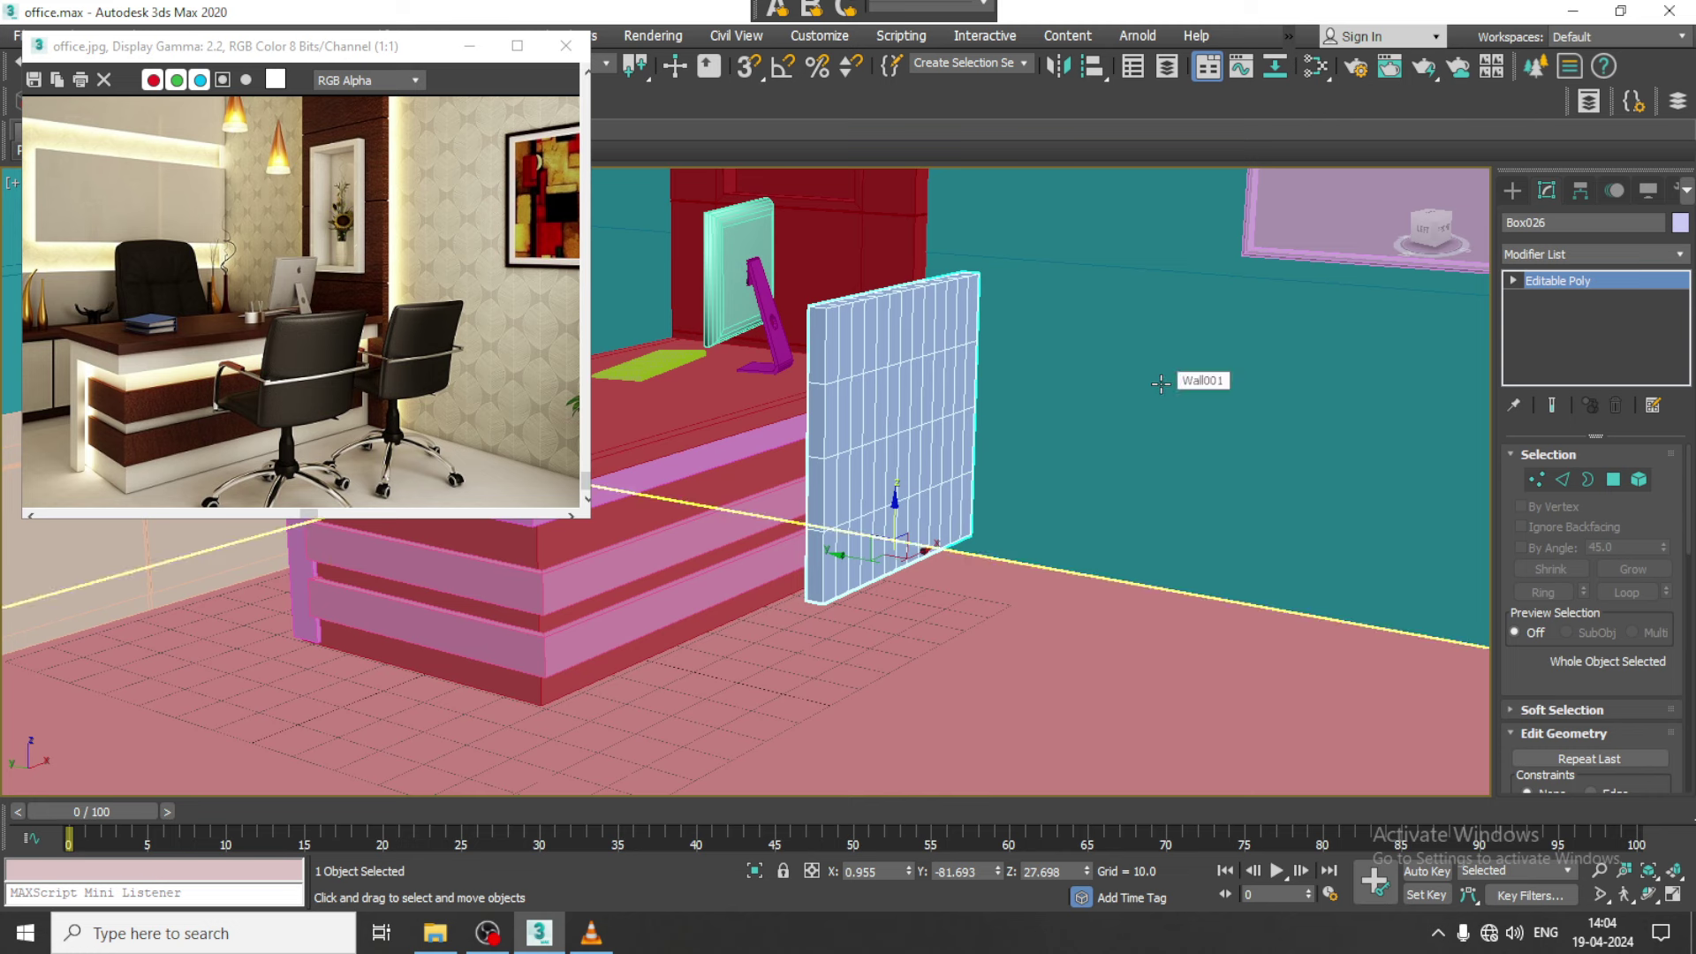
left_click(1589, 254)
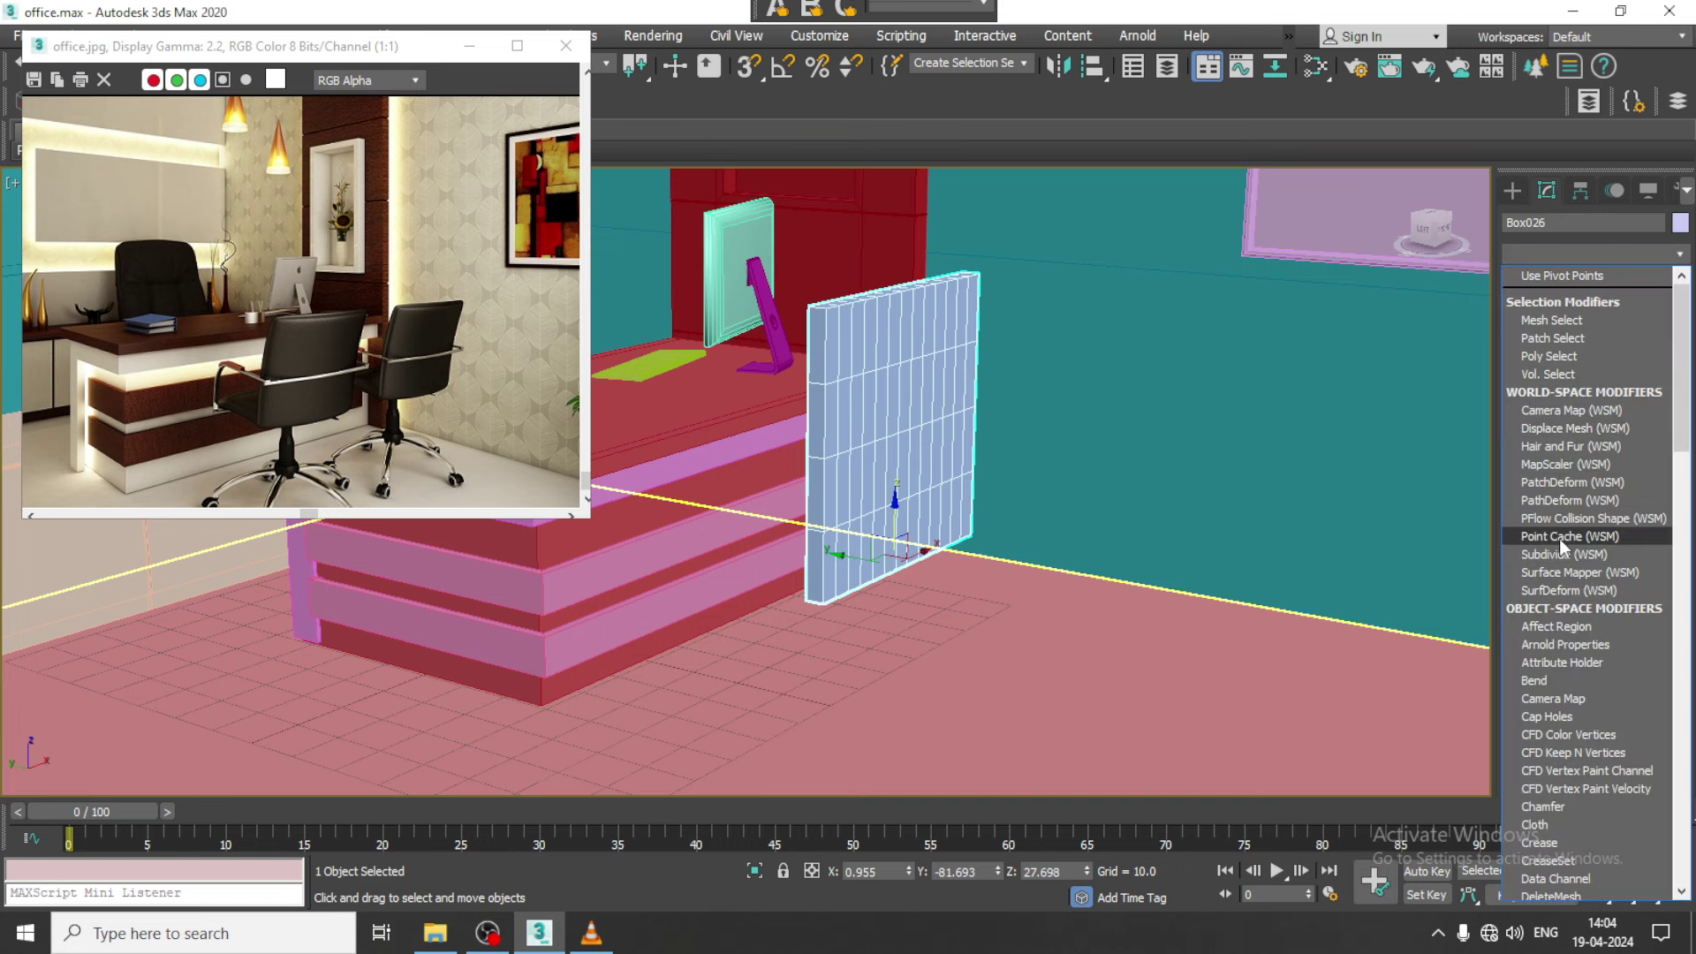
key("f")
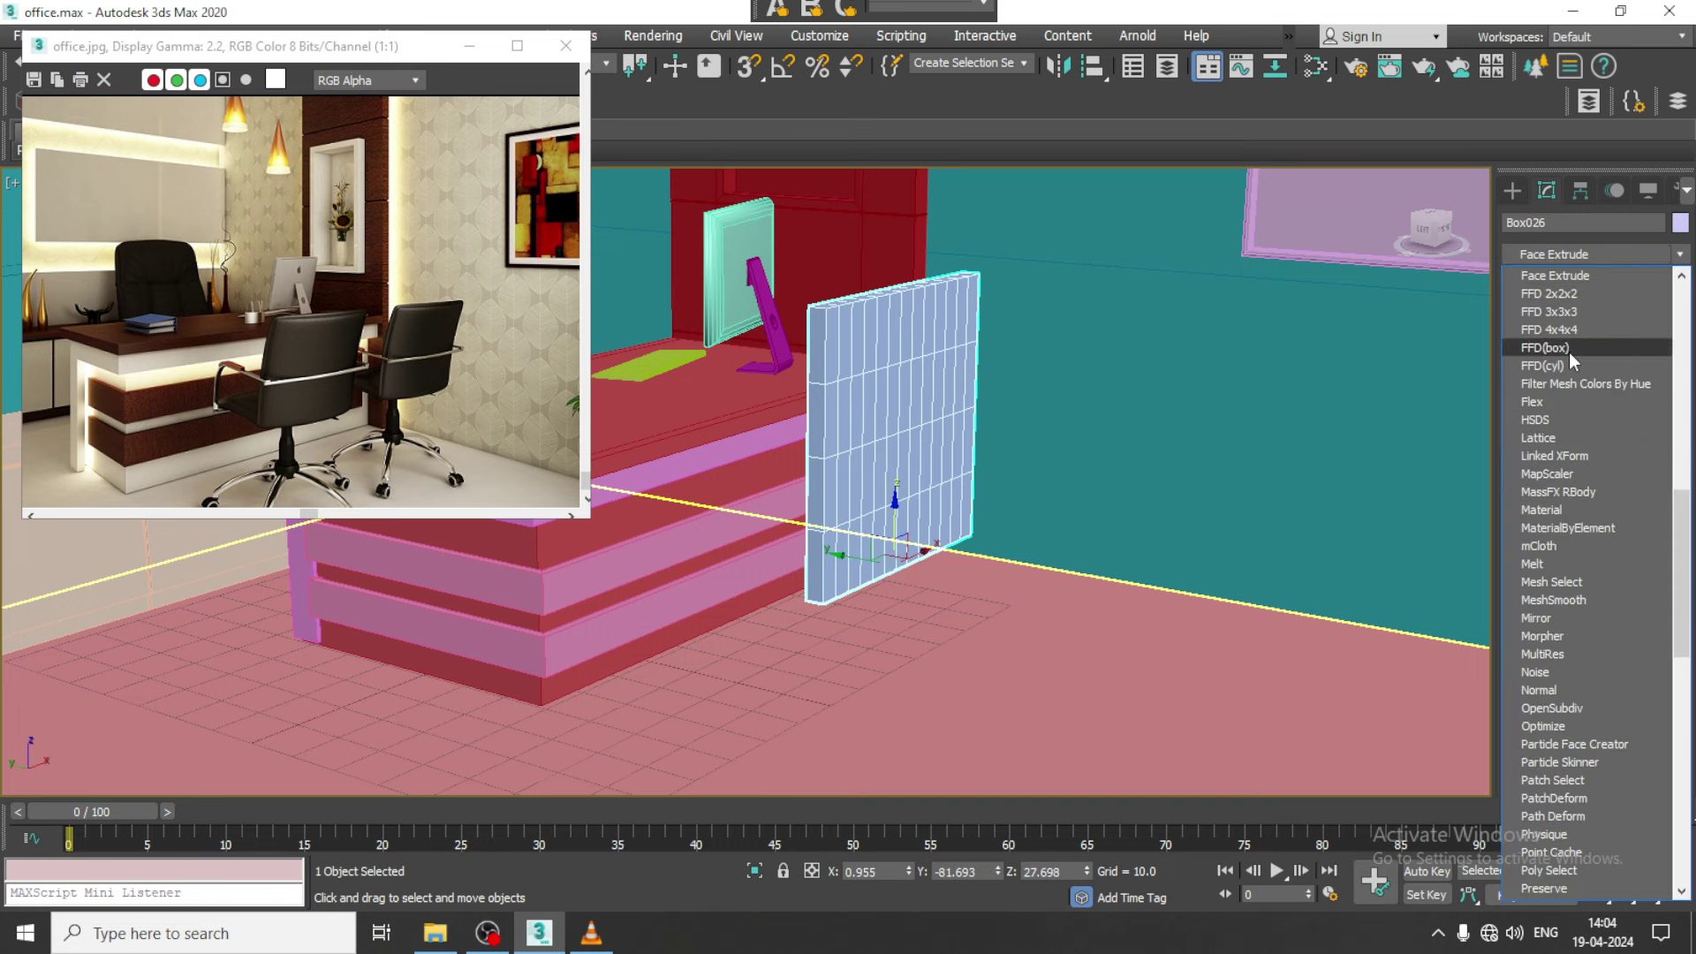
left_click(1568, 350)
Pull the middle FFD control points to bend the backrest panel into a gentle curve
key("alt+w")
key("alt+w")
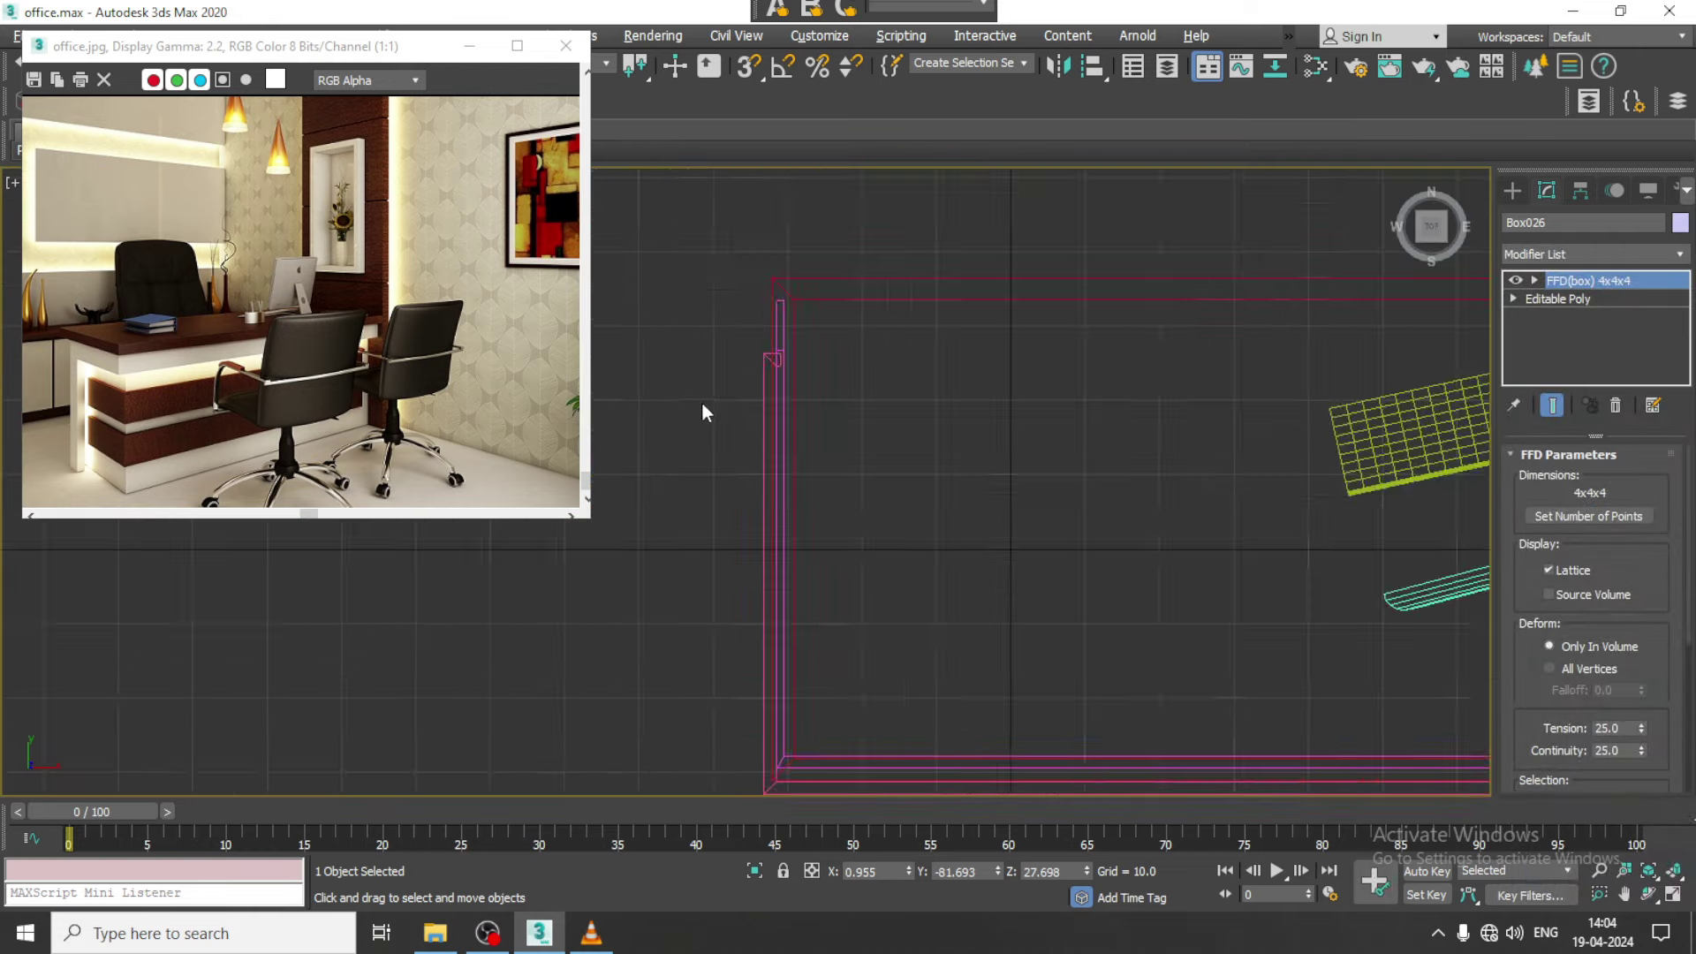
scroll(813, 394, "up", 5)
scroll(1119, 424, "down", 2)
key("q")
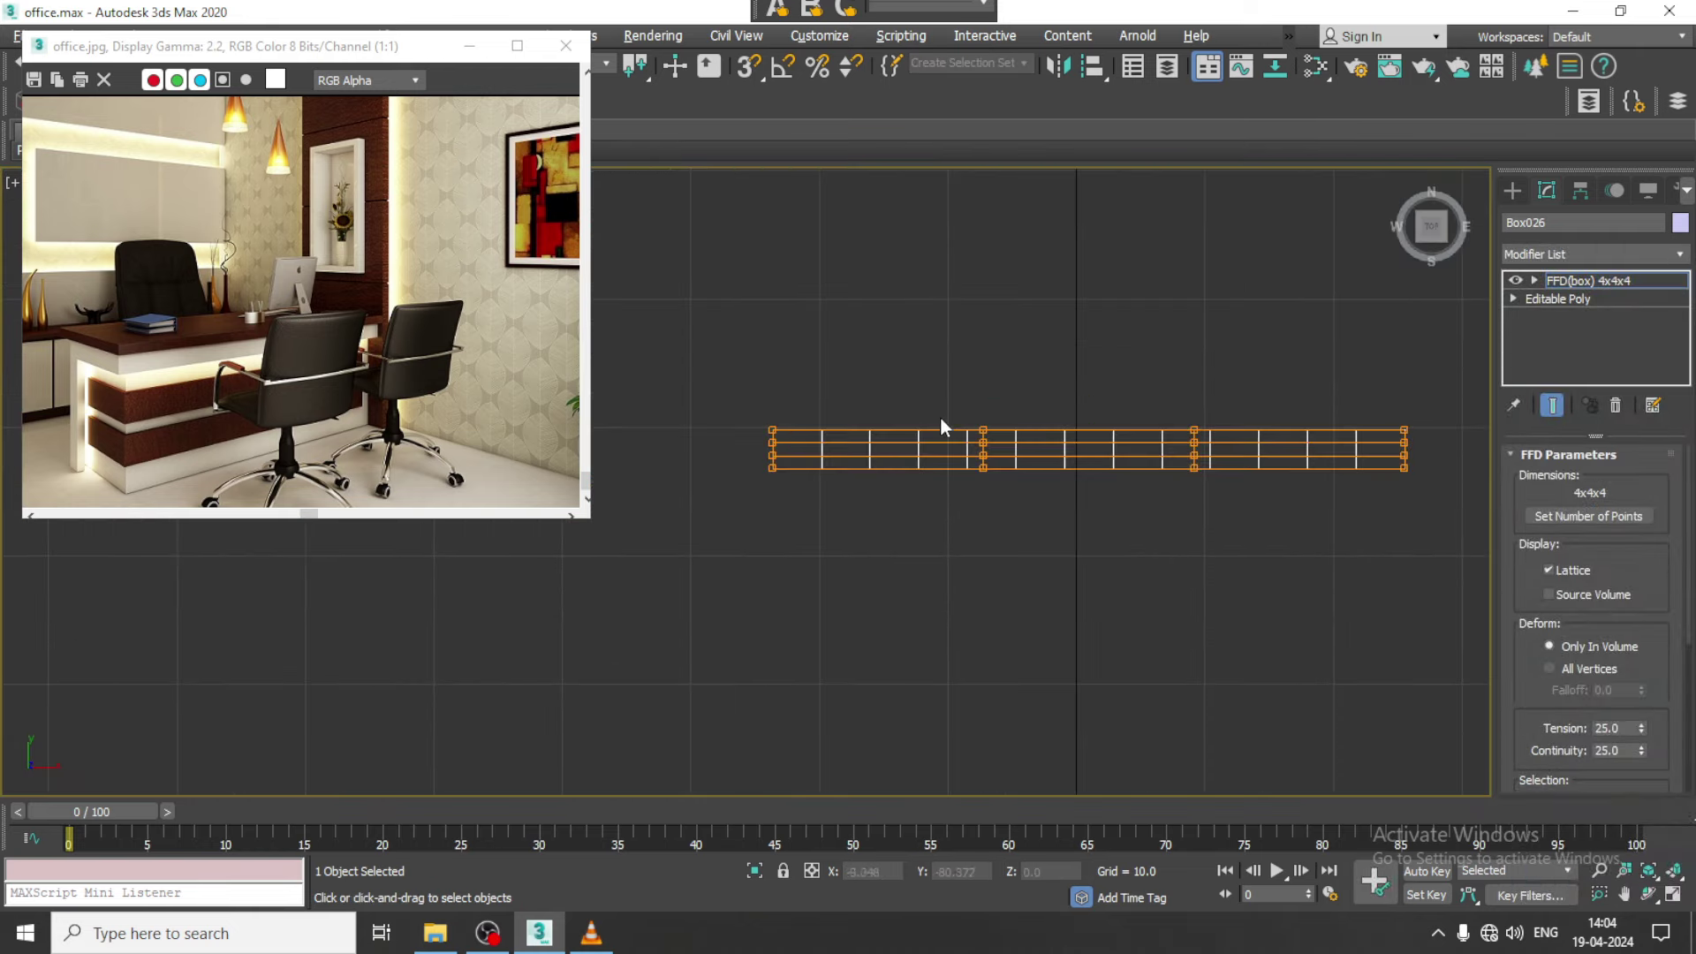
left_click_drag(1266, 558, 1272, 562)
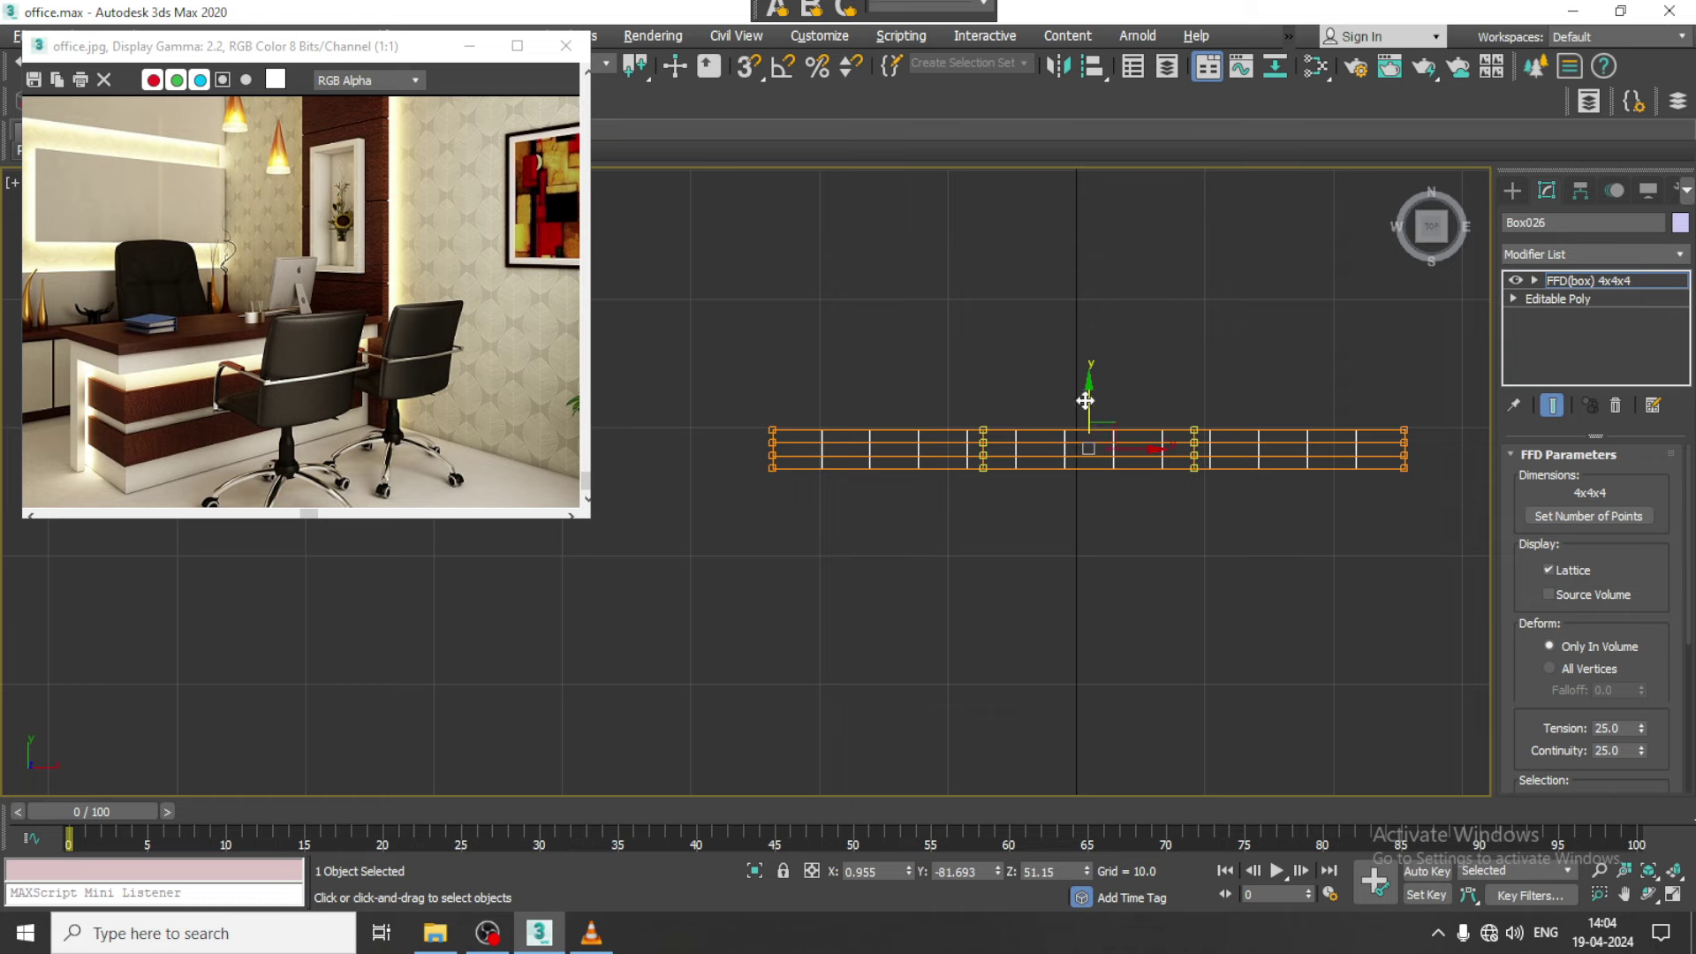
left_click_drag(1084, 400, 1093, 413)
key("l")
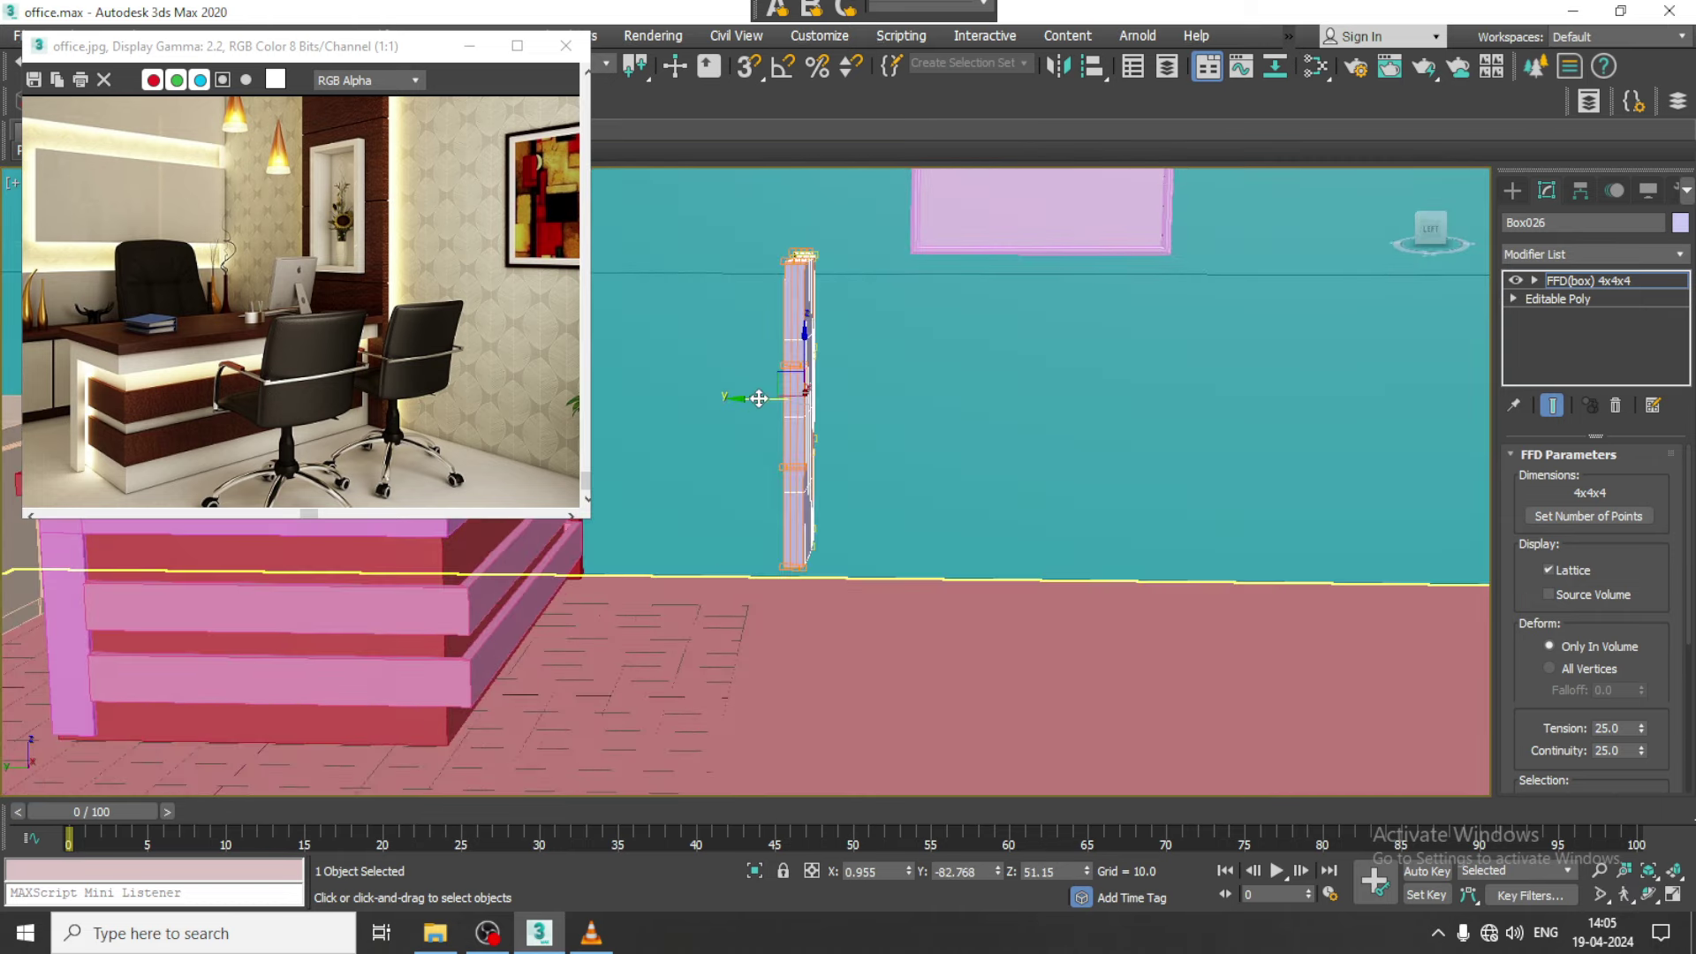
left_click_drag(757, 403, 754, 400)
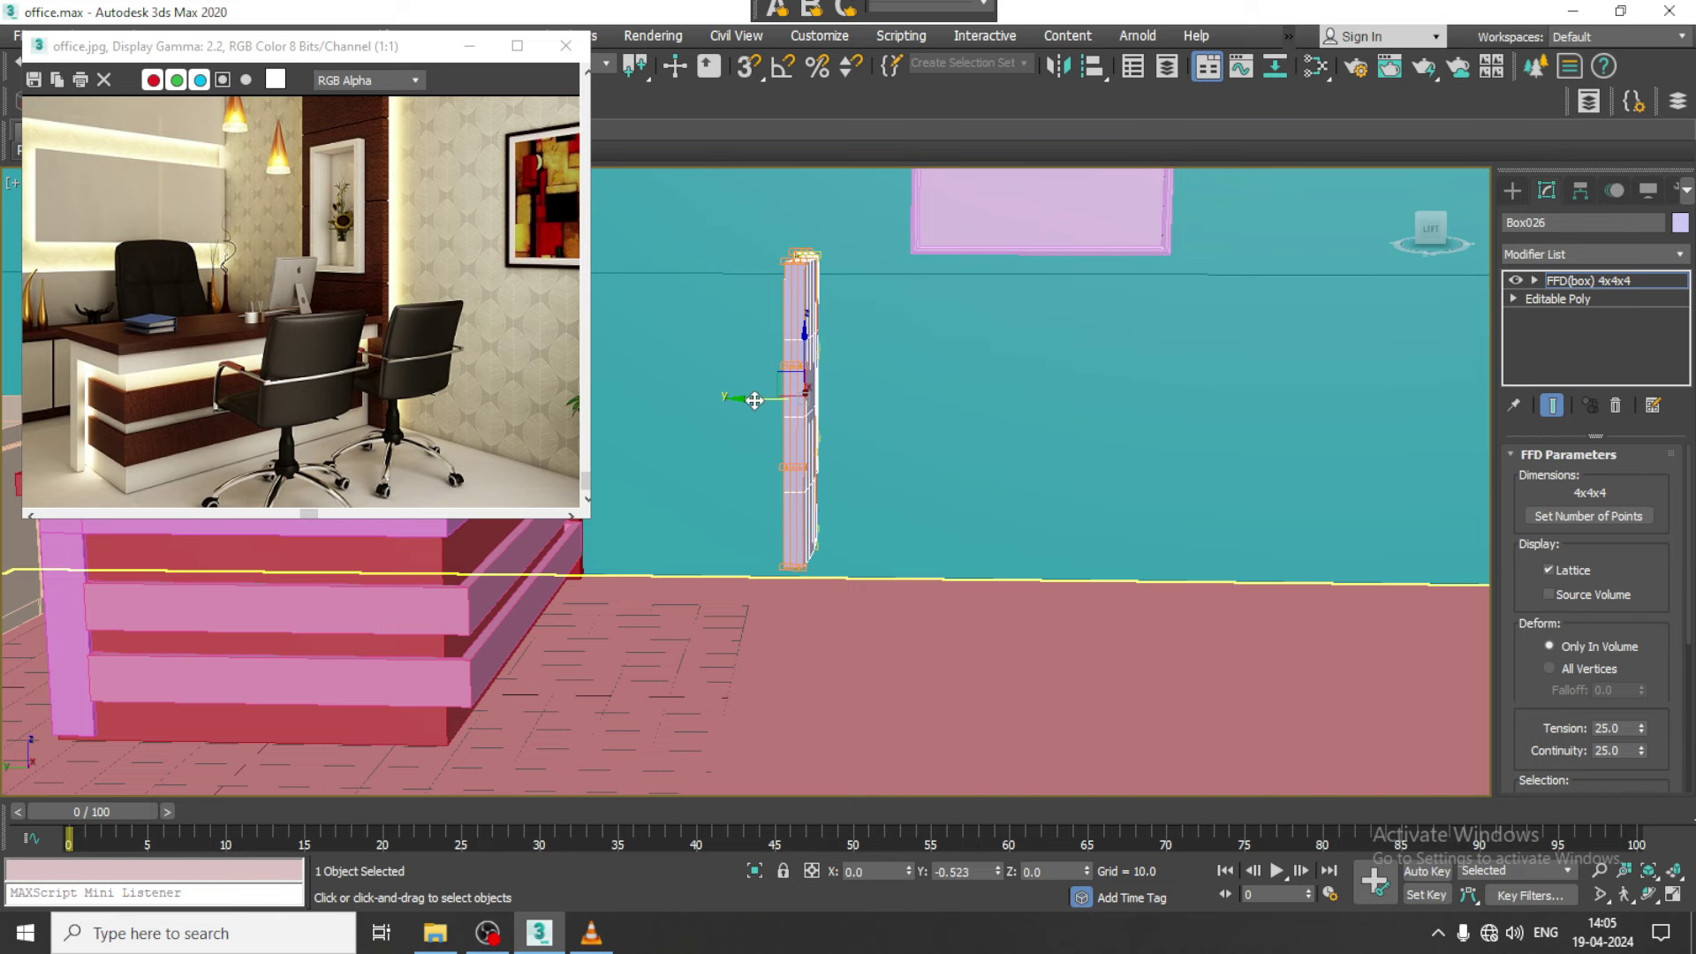
middle_click_drag(786, 416, 1087, 481, "alt")
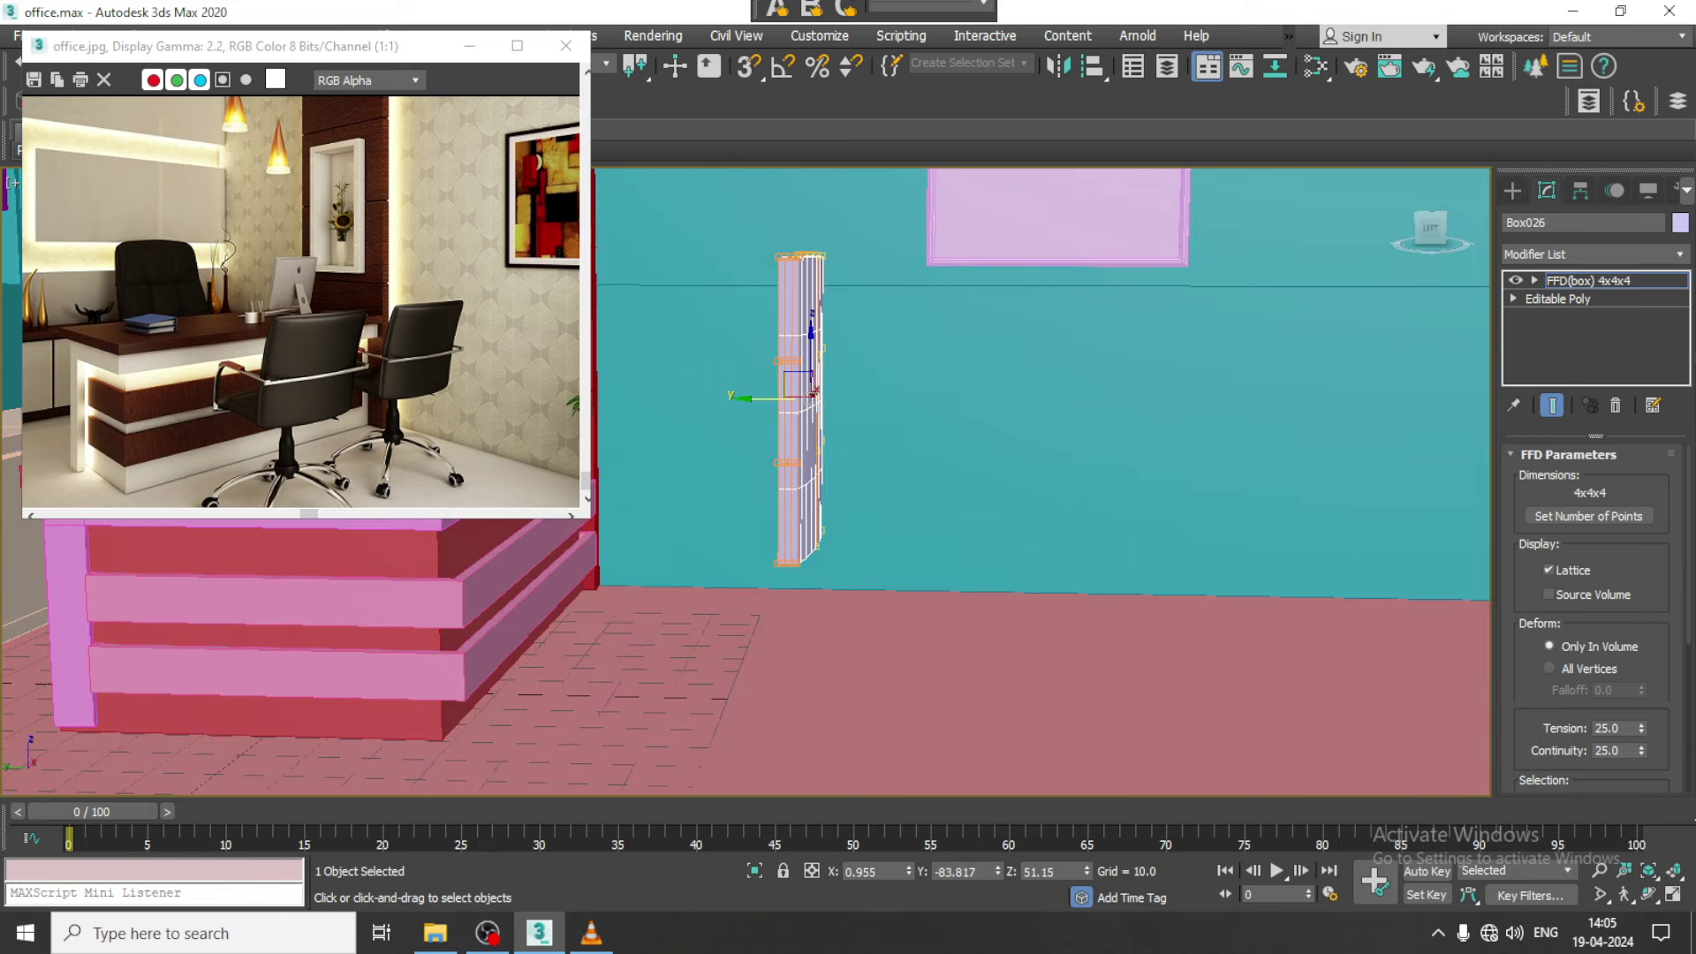
left_click(1606, 277)
Tilt the backrest back about -7.65° and shift it into place beside the desk
key("e")
key("alt+w")
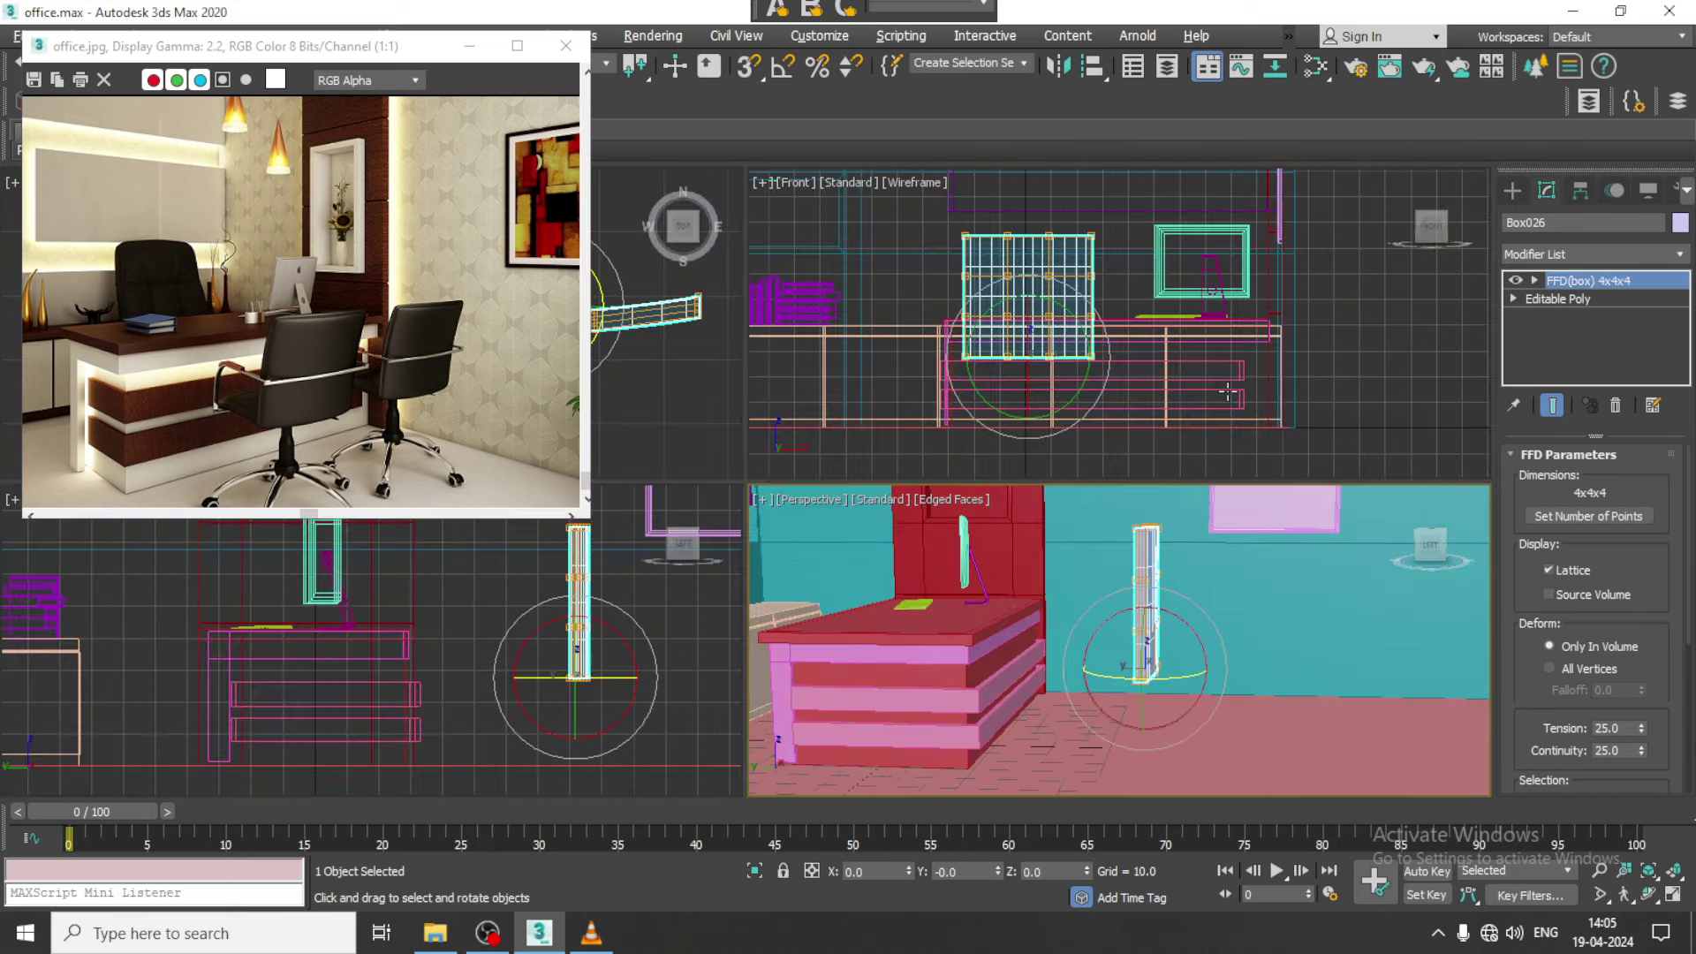
key("alt+w")
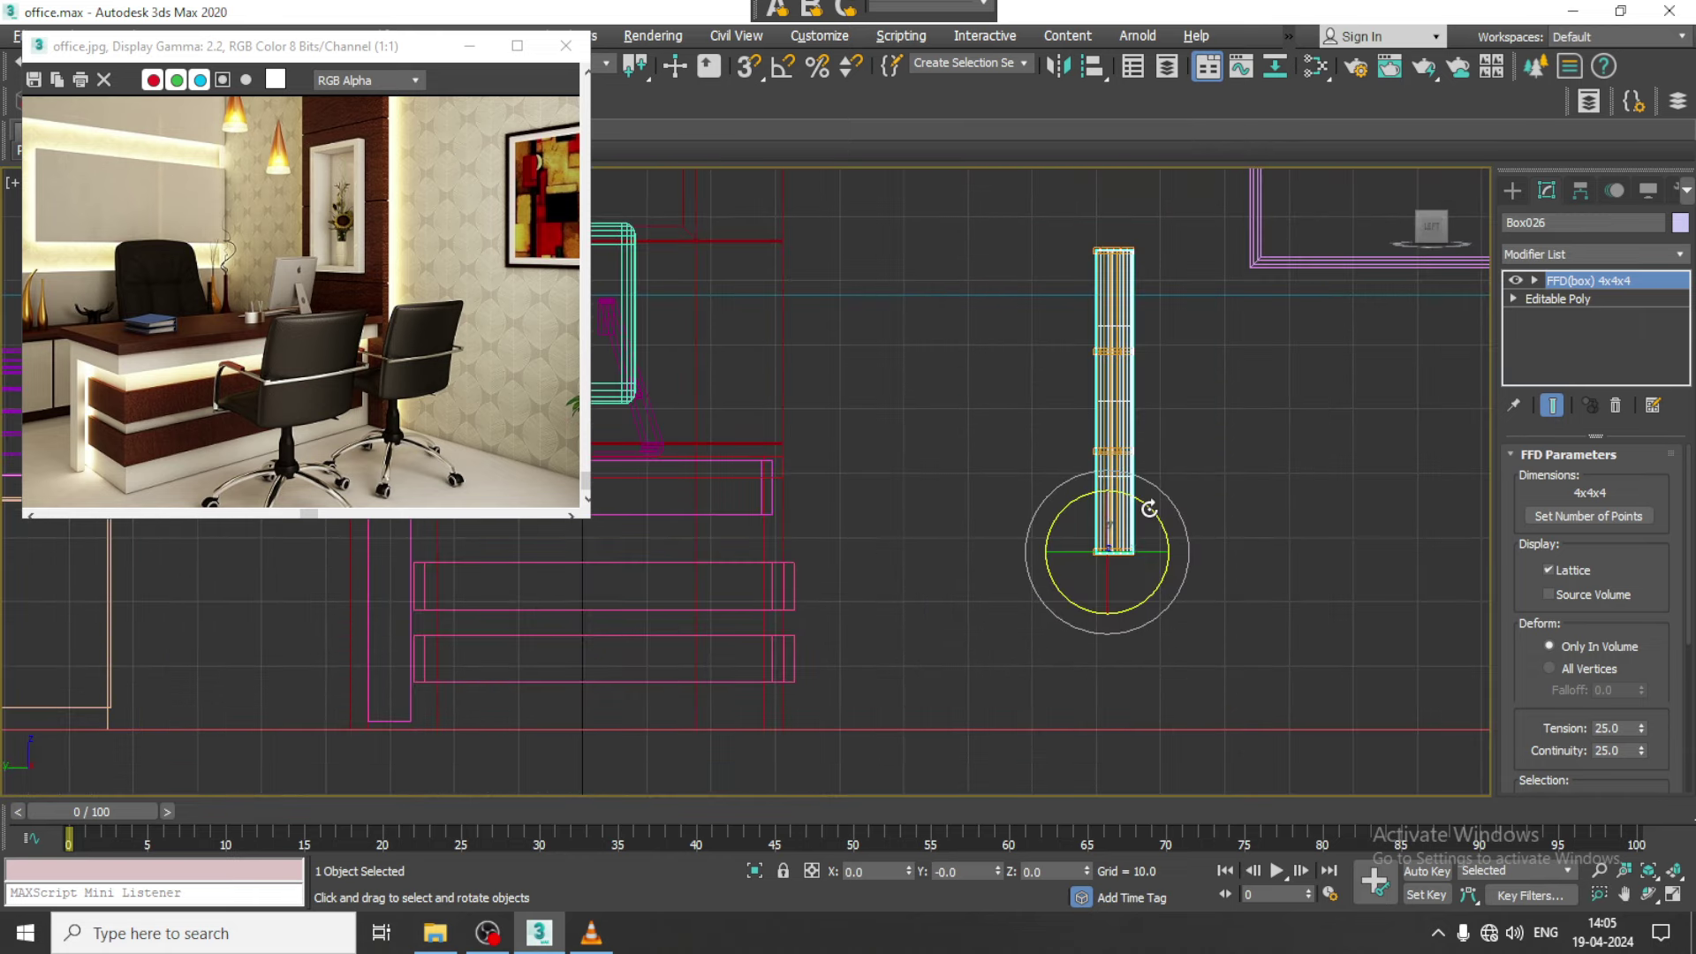
left_click_drag(1148, 509, 1166, 515)
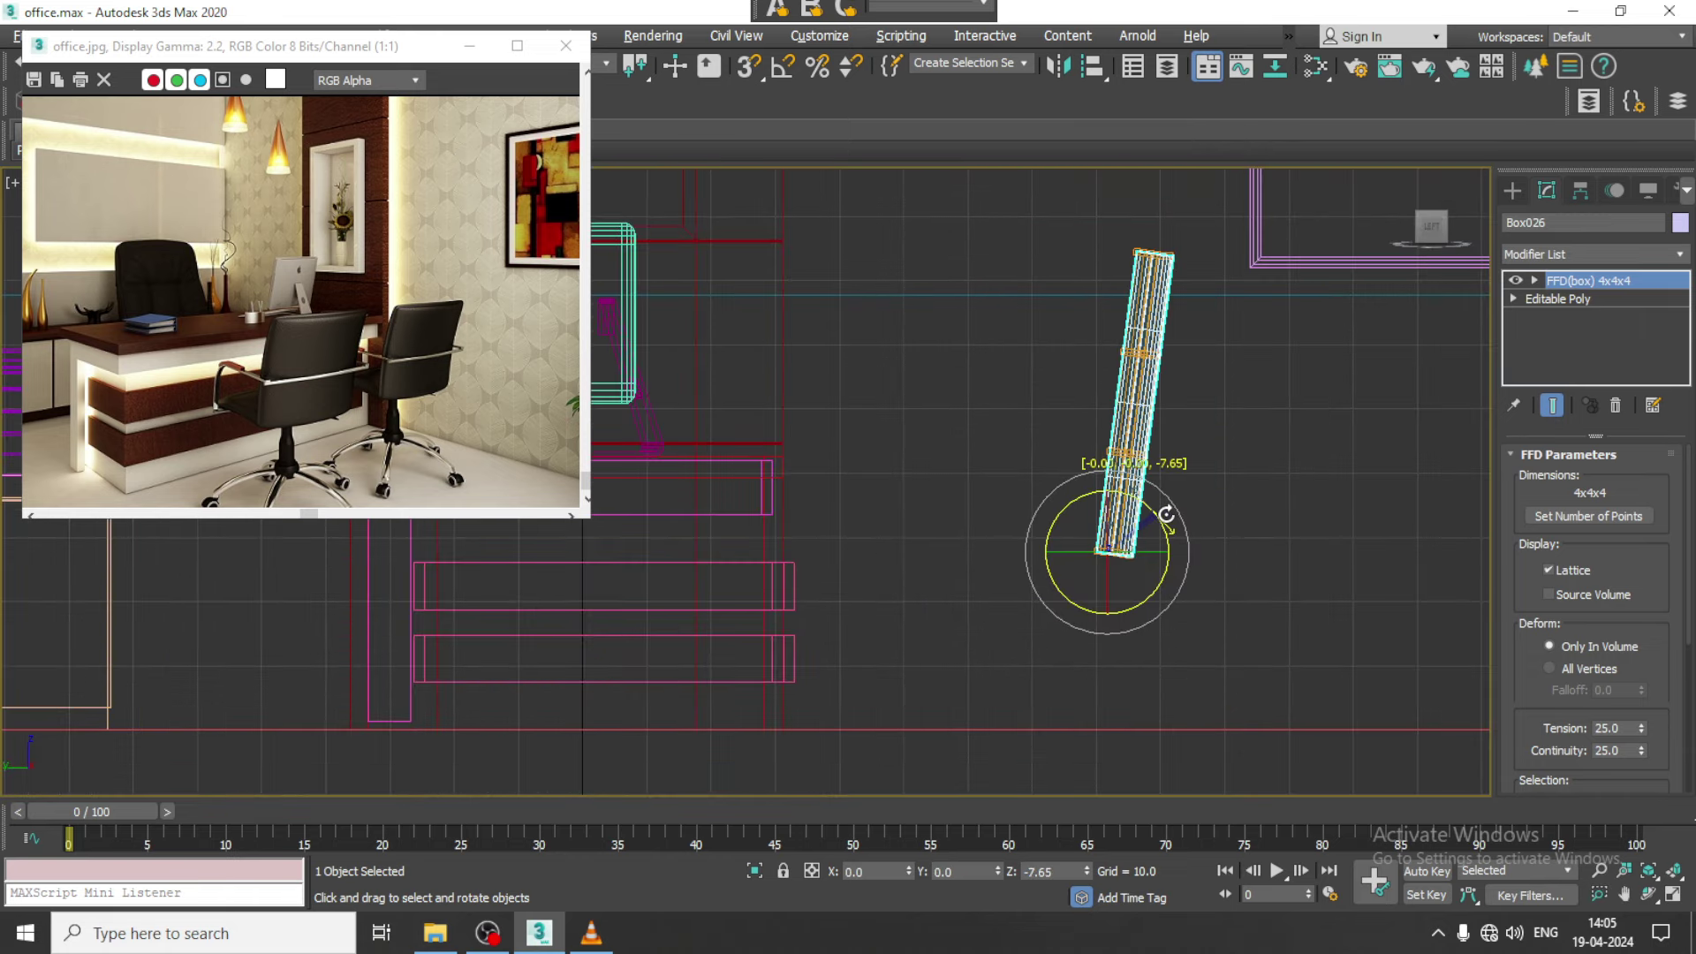
key("w")
left_click_drag(1158, 549, 1092, 551)
key("p")
mouse_move(972, 530)
middle_mouse_down()
mouse_move(837, 523)
mouse_move(897, 524)
mouse_move(937, 461)
mouse_move(913, 390)
mouse_move(889, 432)
mouse_move(856, 393)
mouse_move(841, 402)
mouse_move(898, 407)
mouse_move(923, 378)
mouse_move(1022, 348)
middle_mouse_up()
Collapse the curved backrest into an Editable Poly and frame it in the top view
key("r")
scroll(911, 515, "up", 3)
scroll(890, 431, "up", 2)
key("w")
right_click(954, 241)
mouse_move(999, 474)
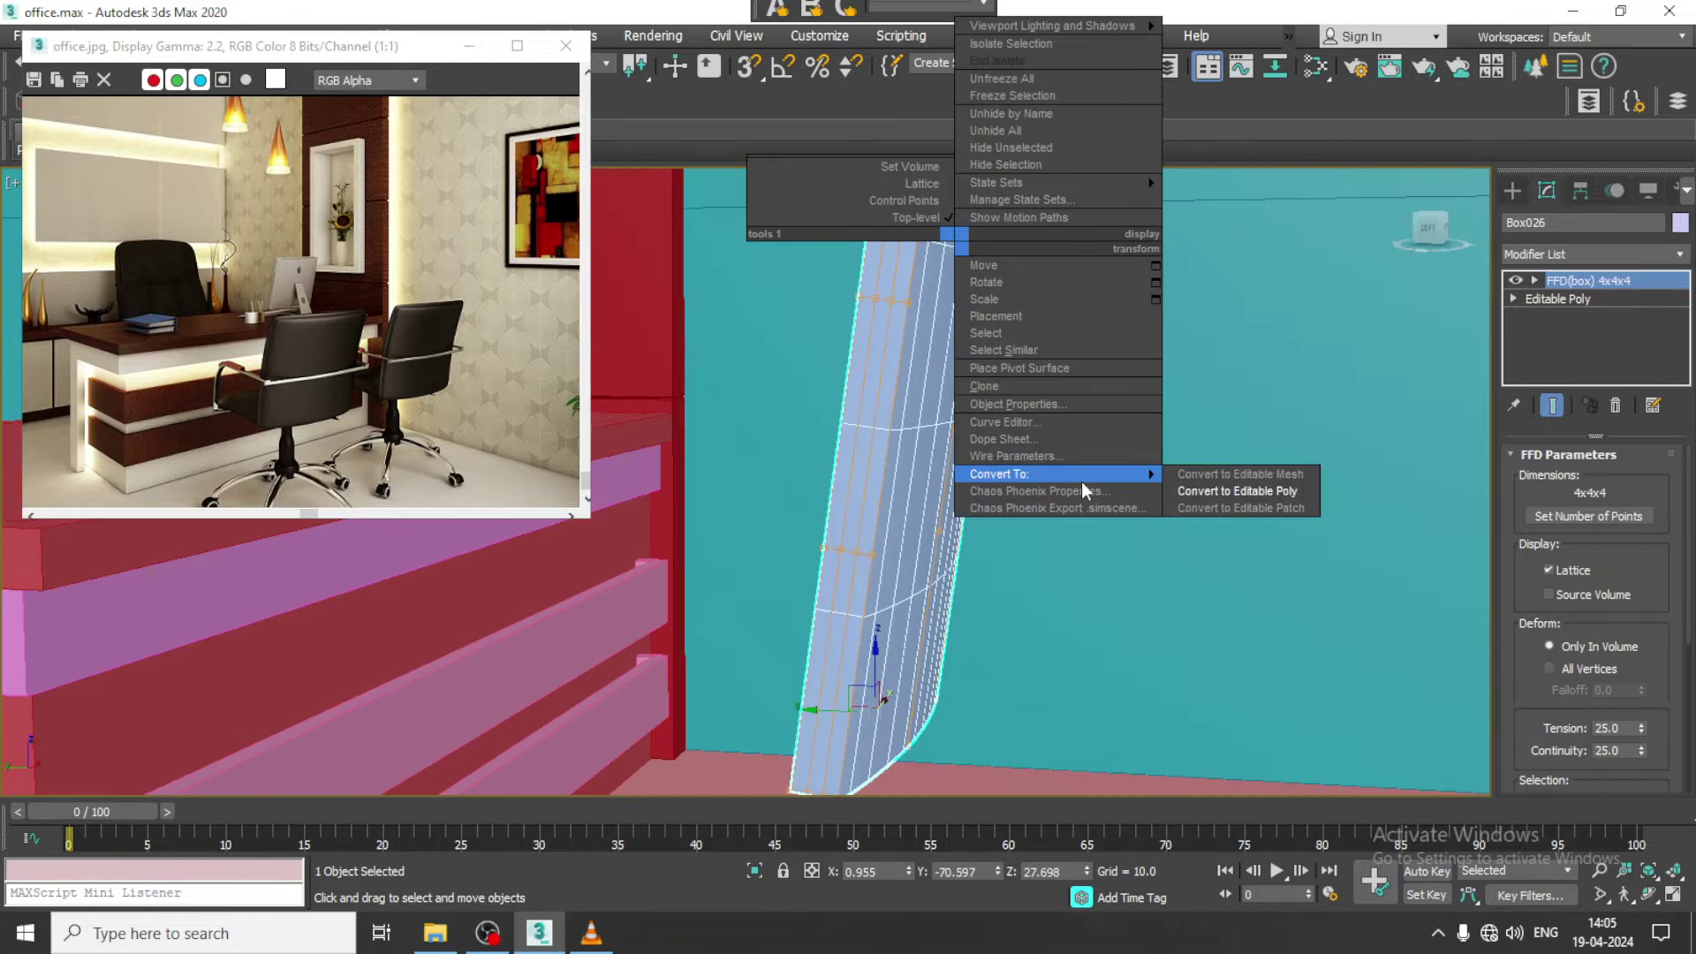
left_click(1236, 491)
mouse_move(1286, 492)
middle_mouse_down("alt")
mouse_move(1030, 462)
mouse_move(1021, 355)
middle_mouse_up("alt")
key("alt+w")
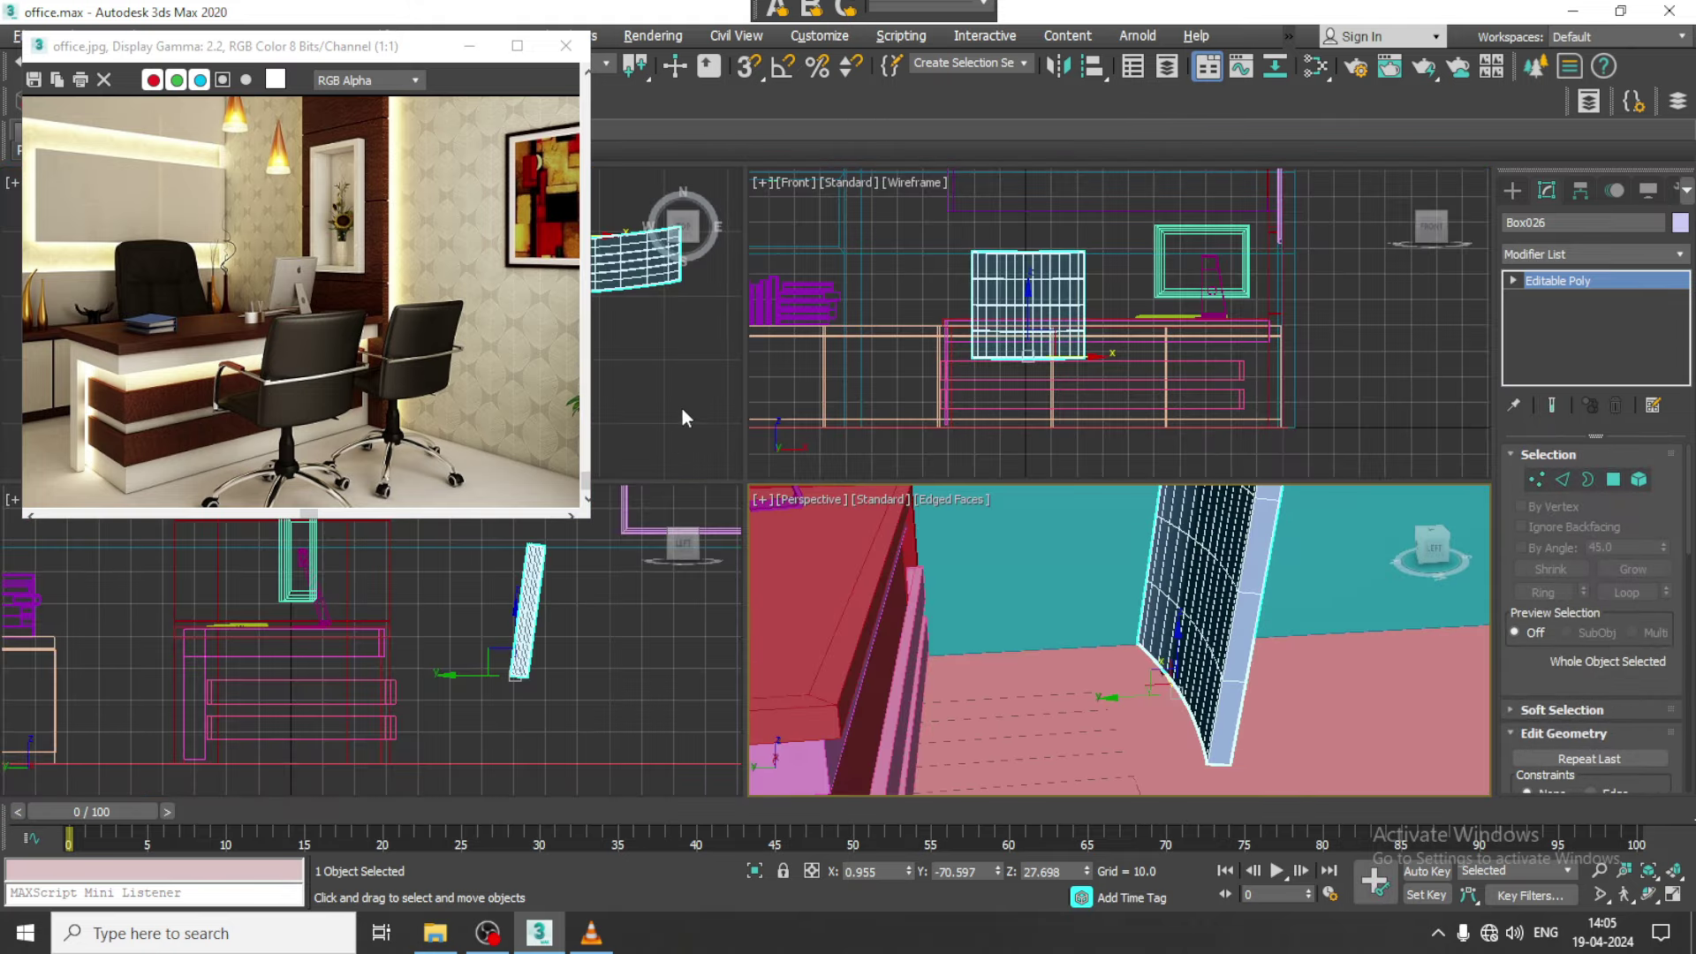
key("alt+w")
scroll(1242, 416, "up", 2)
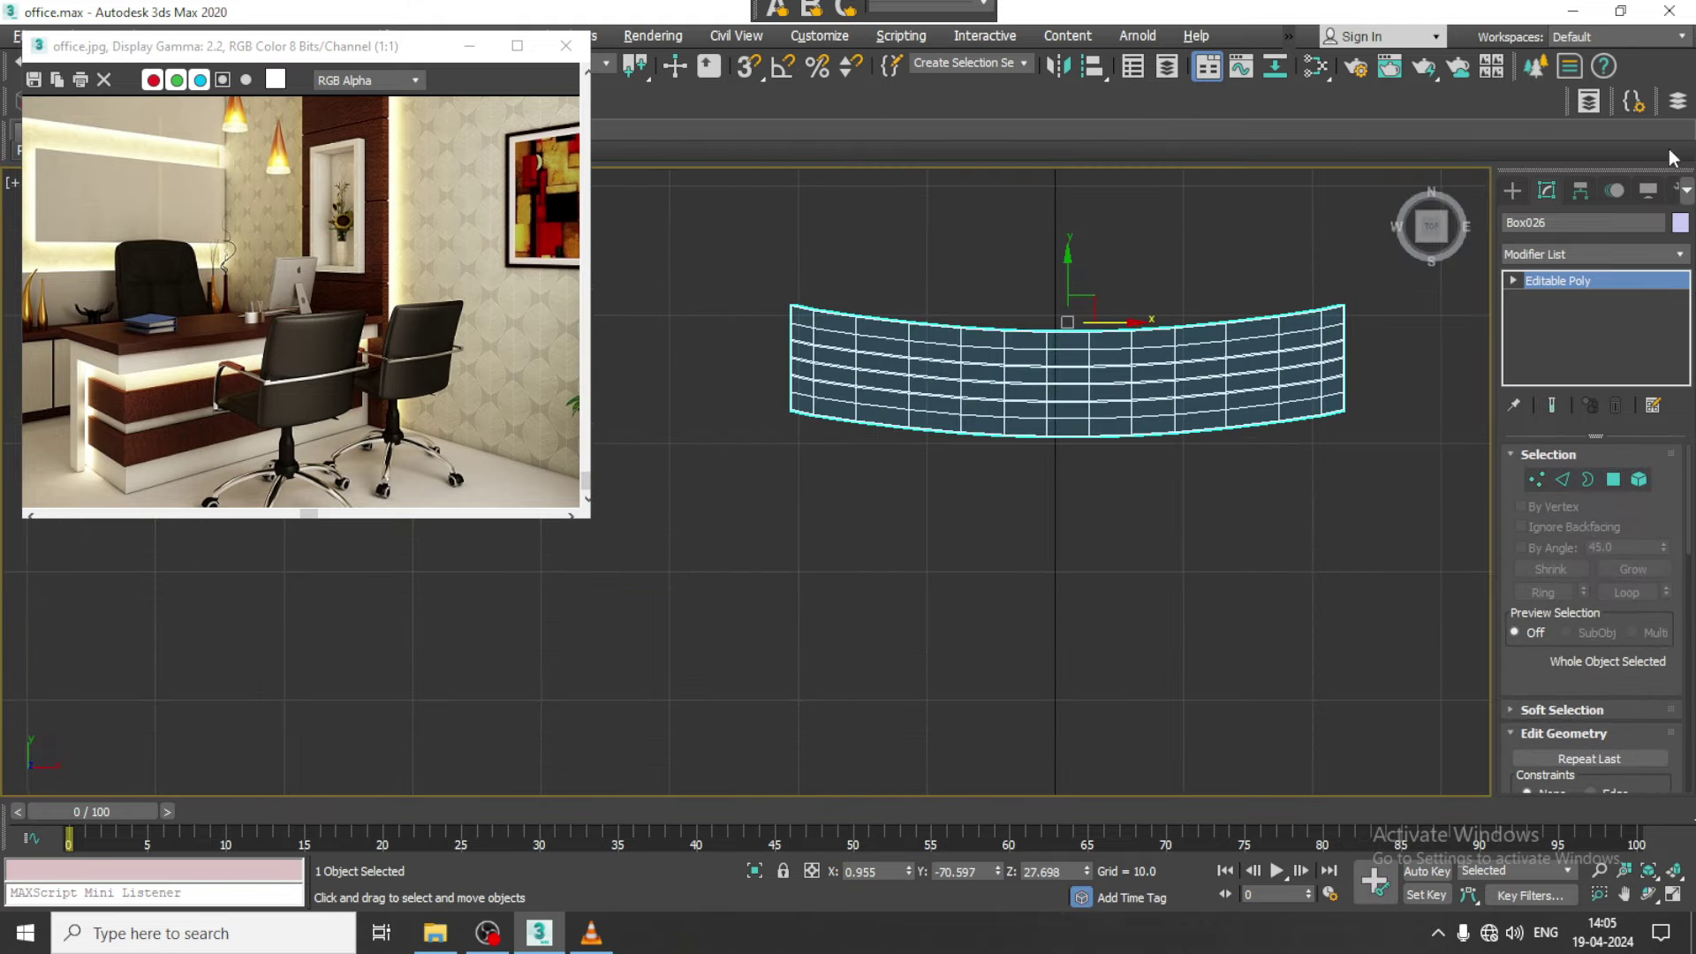
Draw a ChamferBox seat footprint in front of the backrest in the top view
left_click(1514, 191)
left_click(1552, 317)
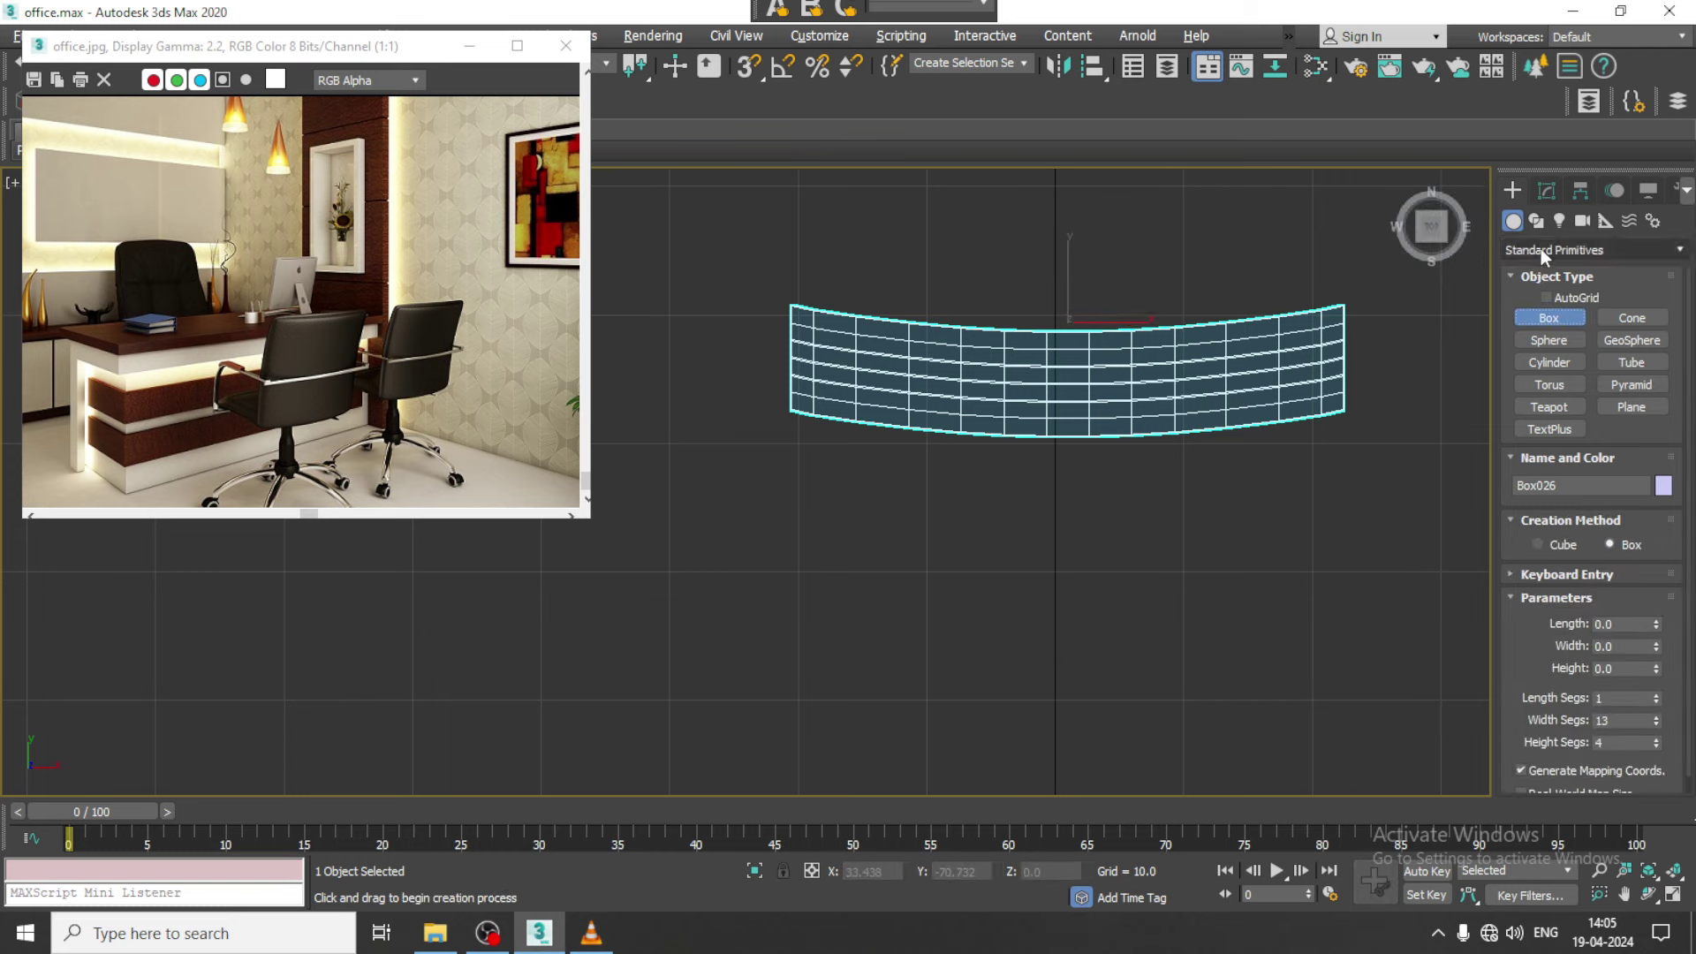
left_click(1543, 254)
left_click(1557, 306)
left_click(1562, 337)
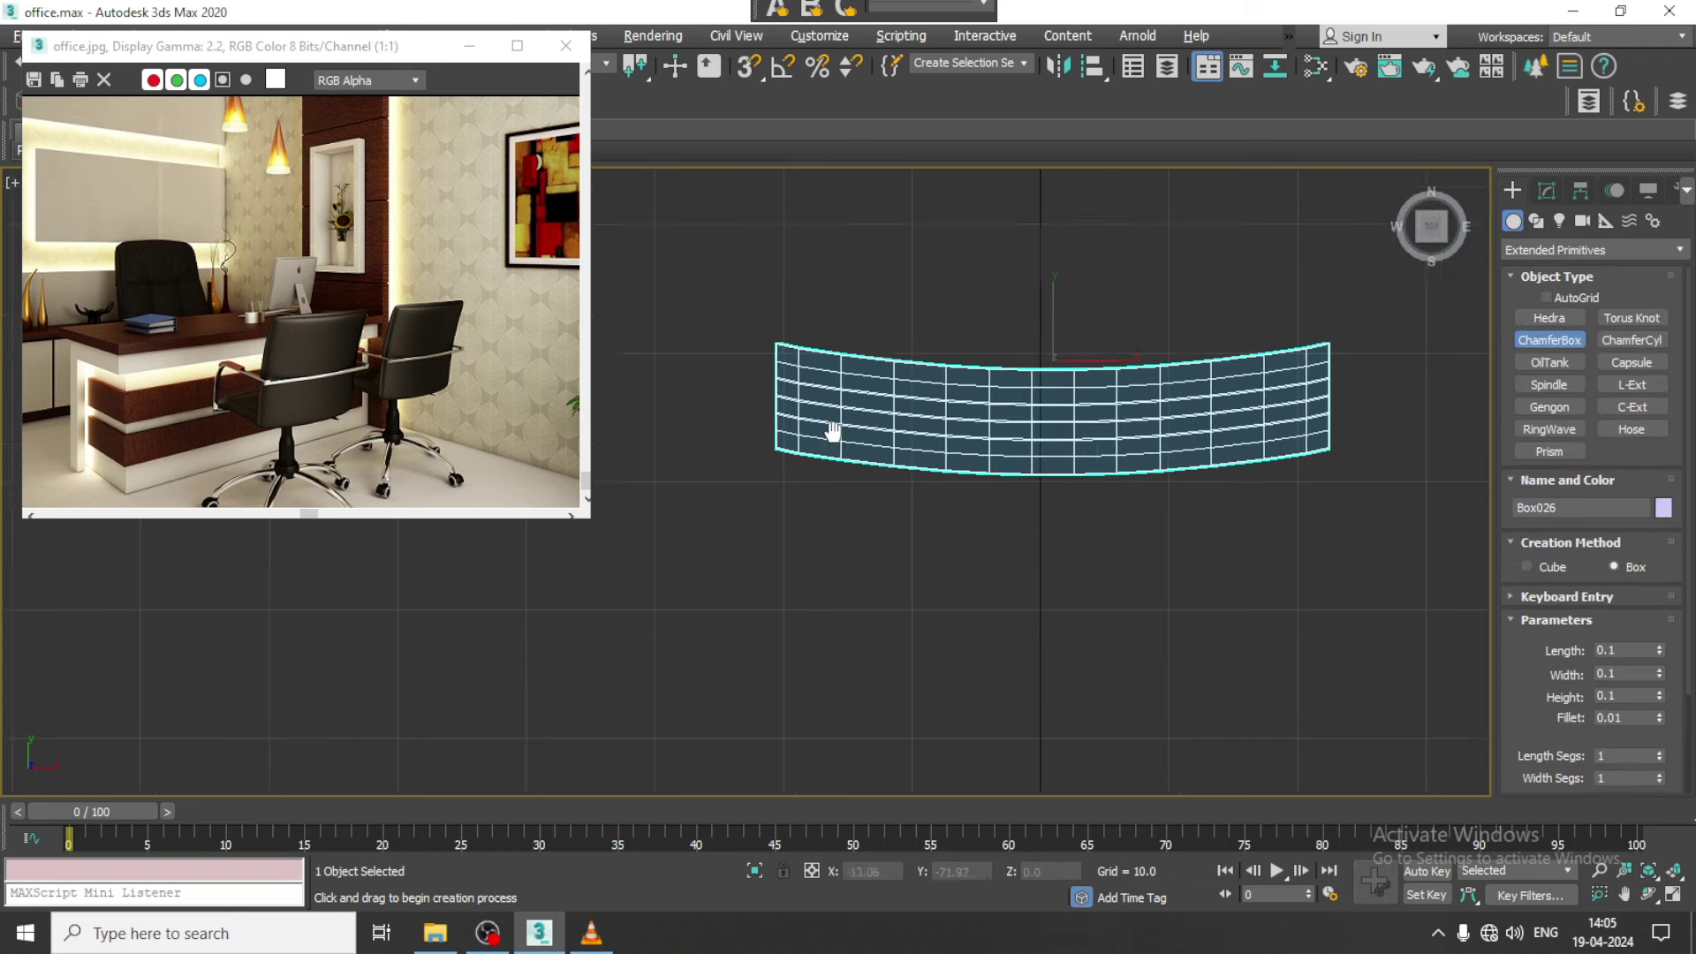
mouse_move(844, 392)
middle_mouse_down()
mouse_move(746, 439)
mouse_move(664, 564)
middle_mouse_up()
left_click_drag(664, 564, 1209, 198)
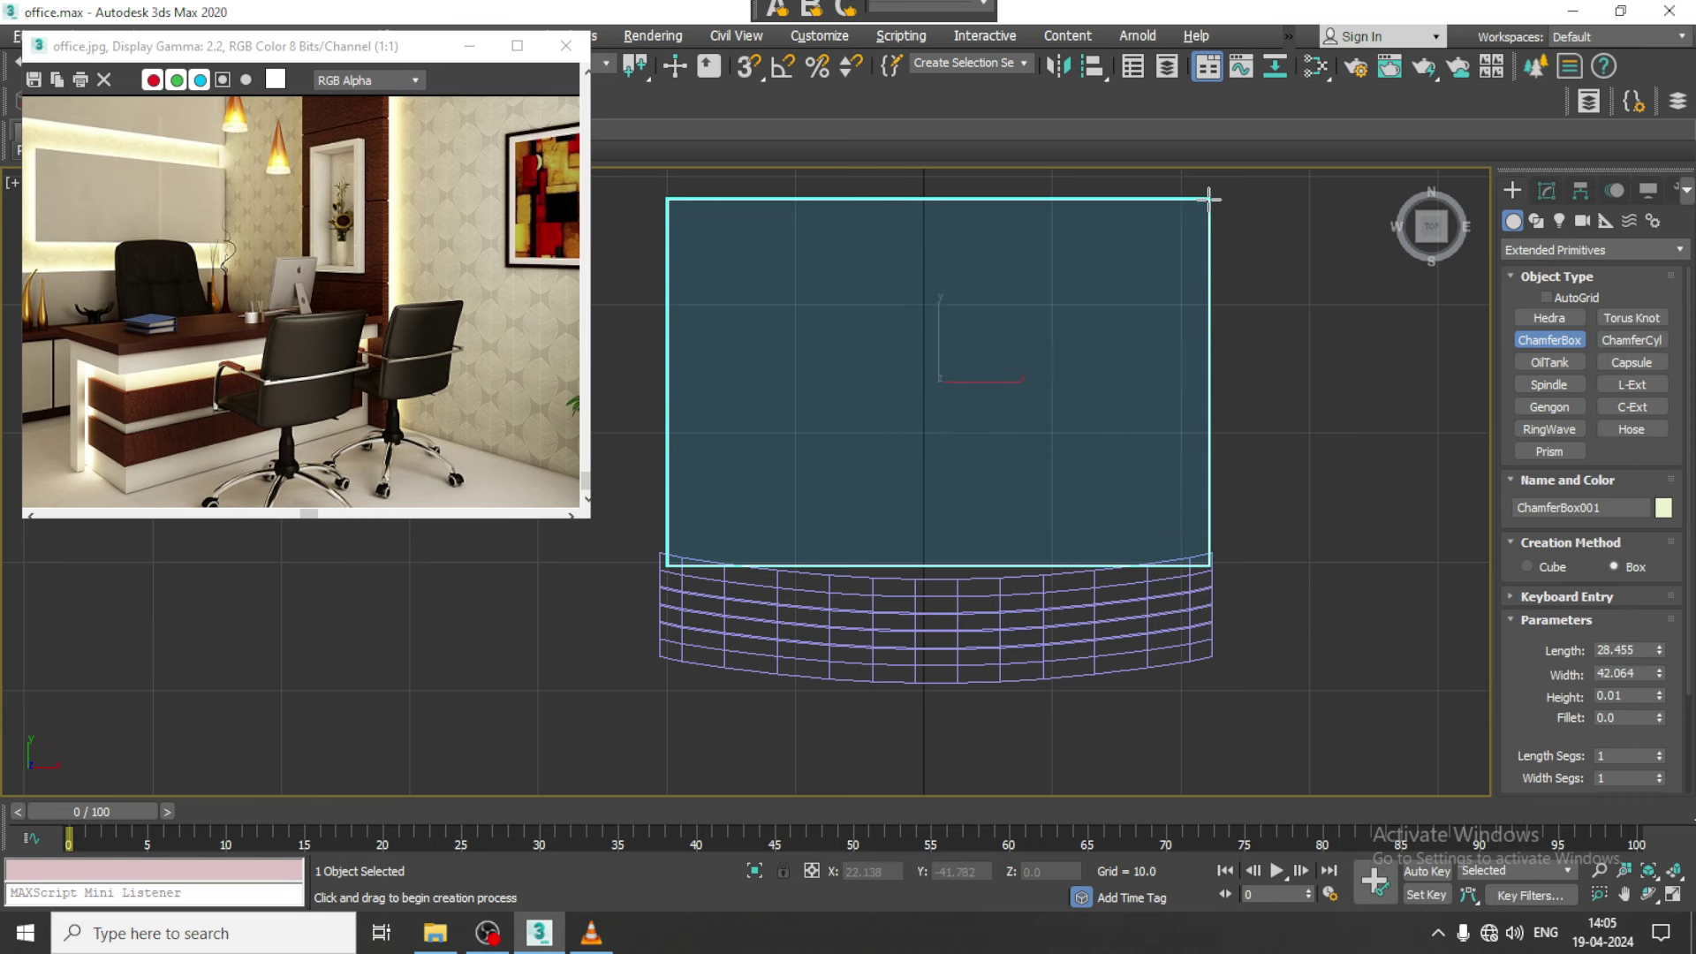
left_click(1203, 228)
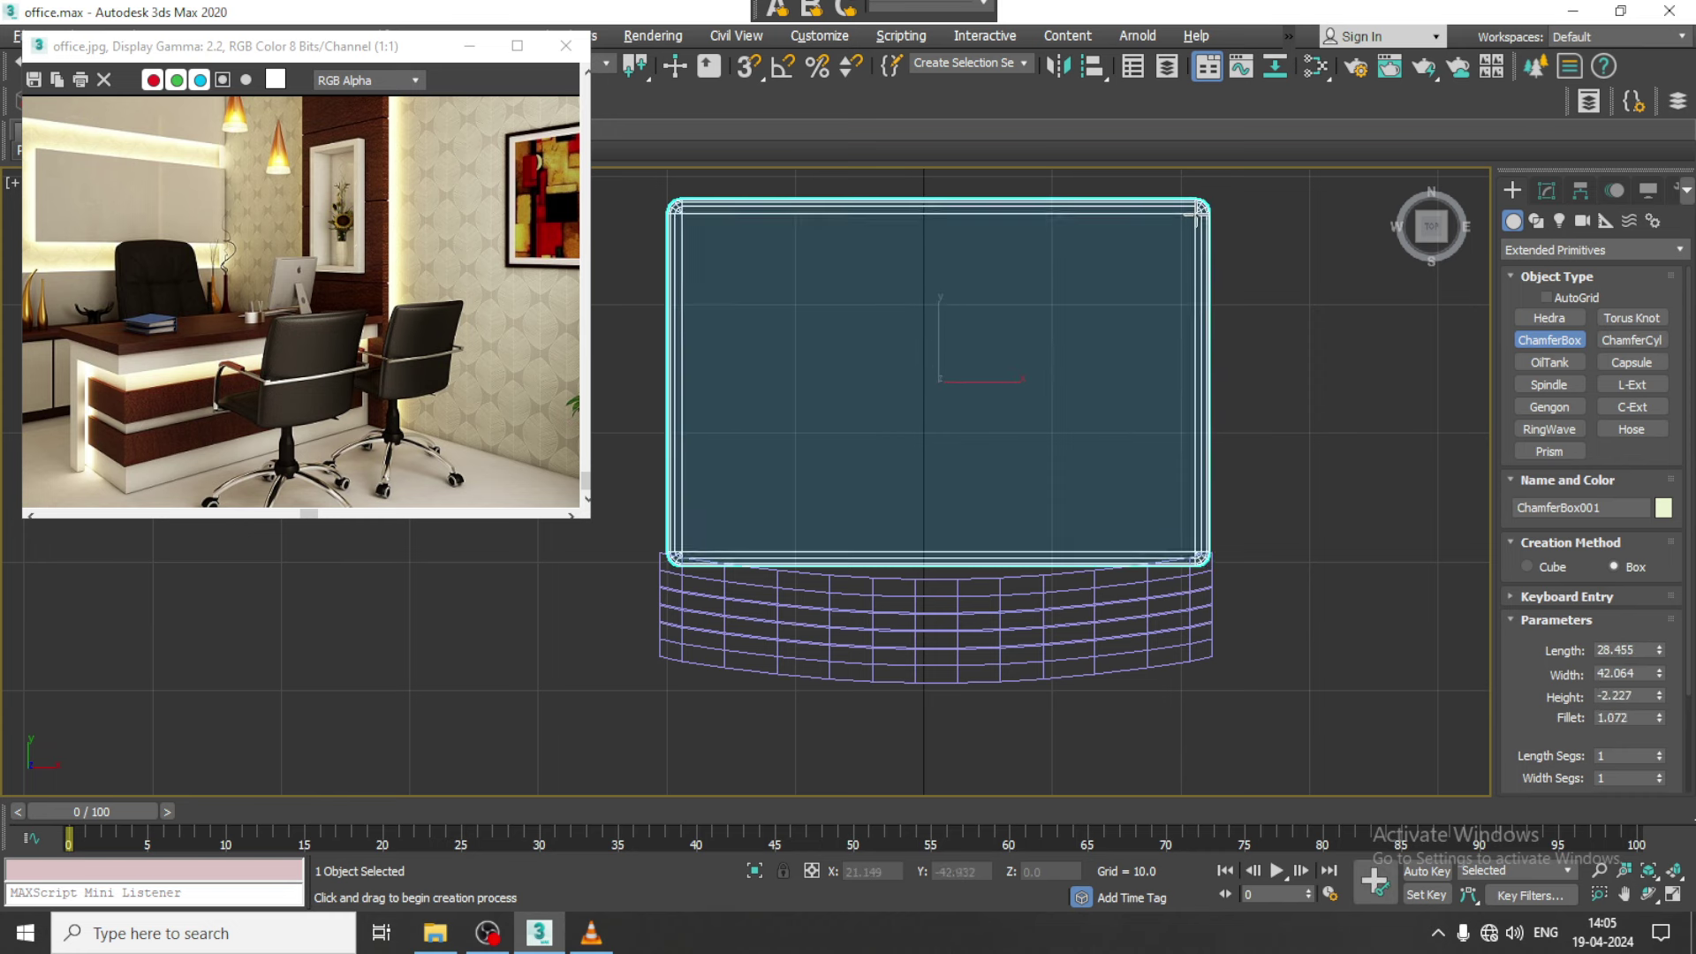
left_click(1201, 221)
right_click(1188, 460)
Raise the ChamferBox001 seat up to seat height against the backrest
key("alt+w")
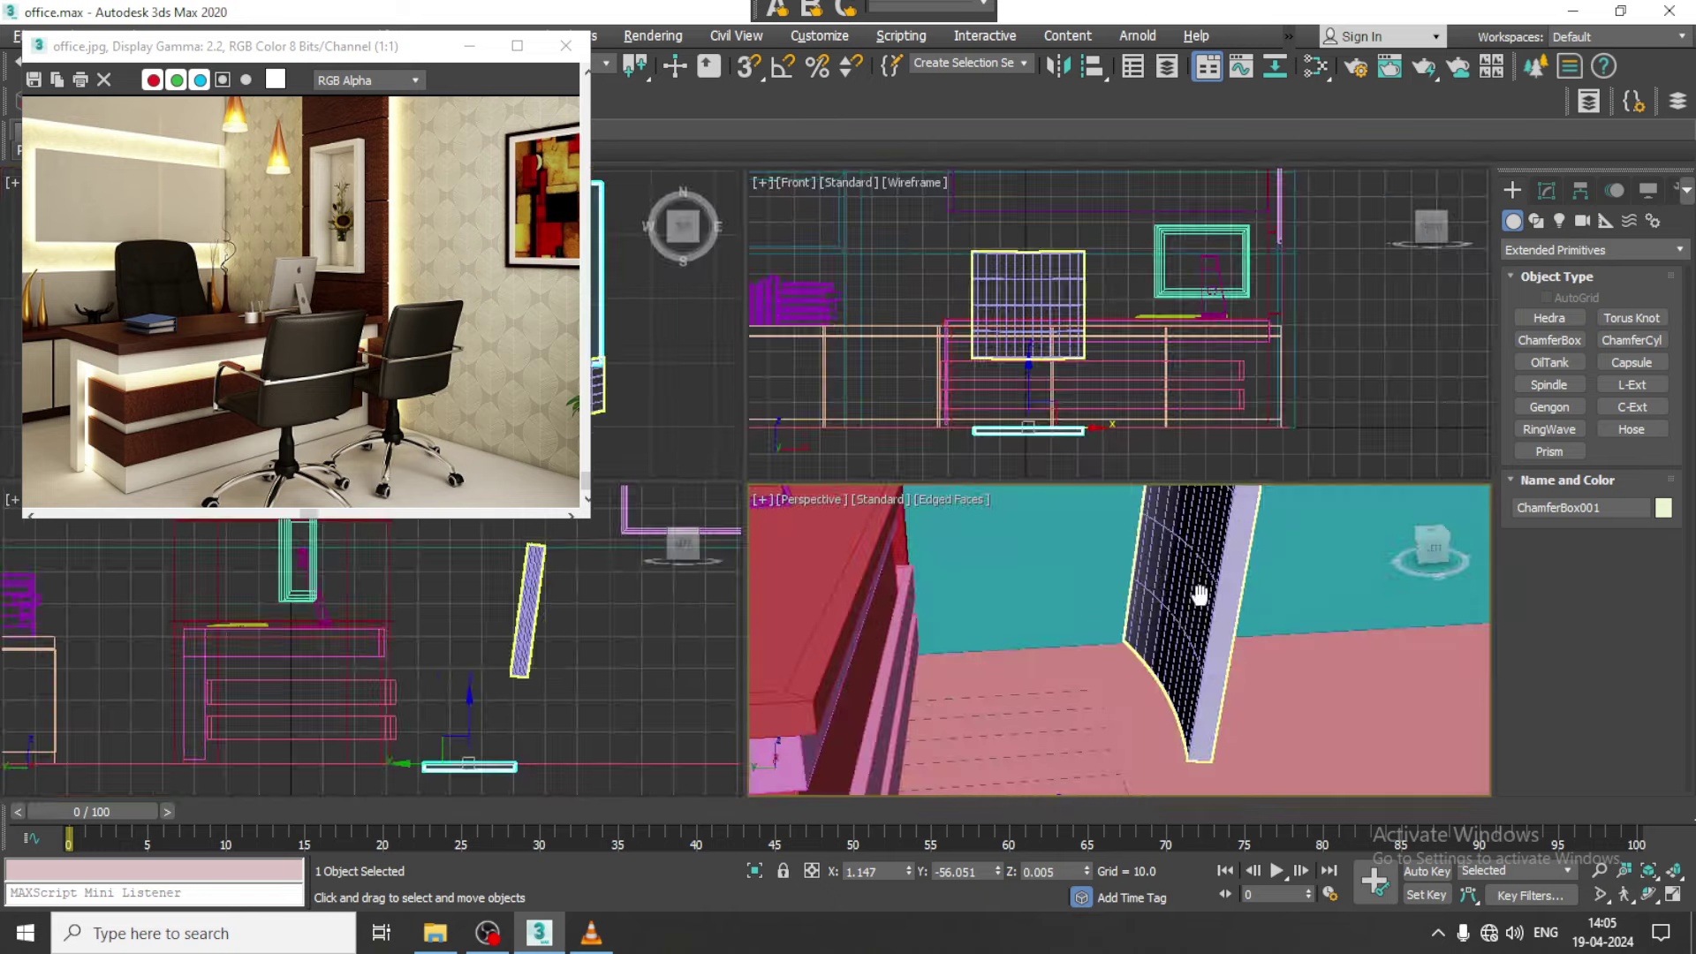
right_click(981, 613)
key("alt+w")
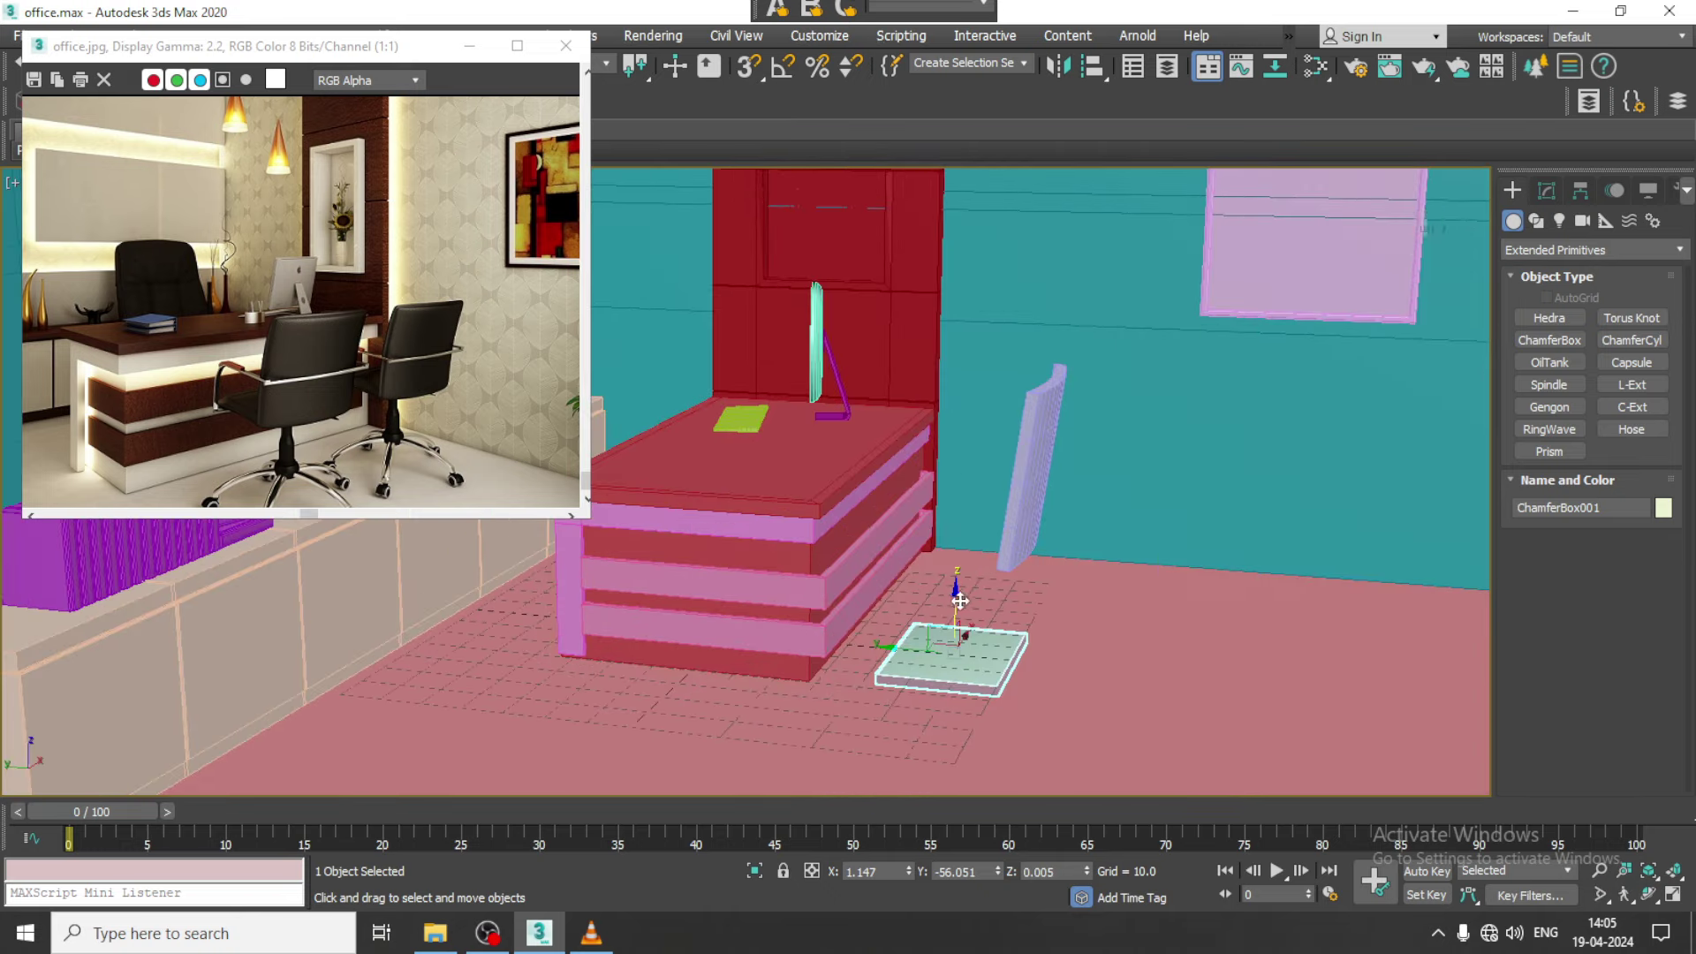
left_click_drag(956, 590, 965, 486)
scroll(964, 486, "up", 3)
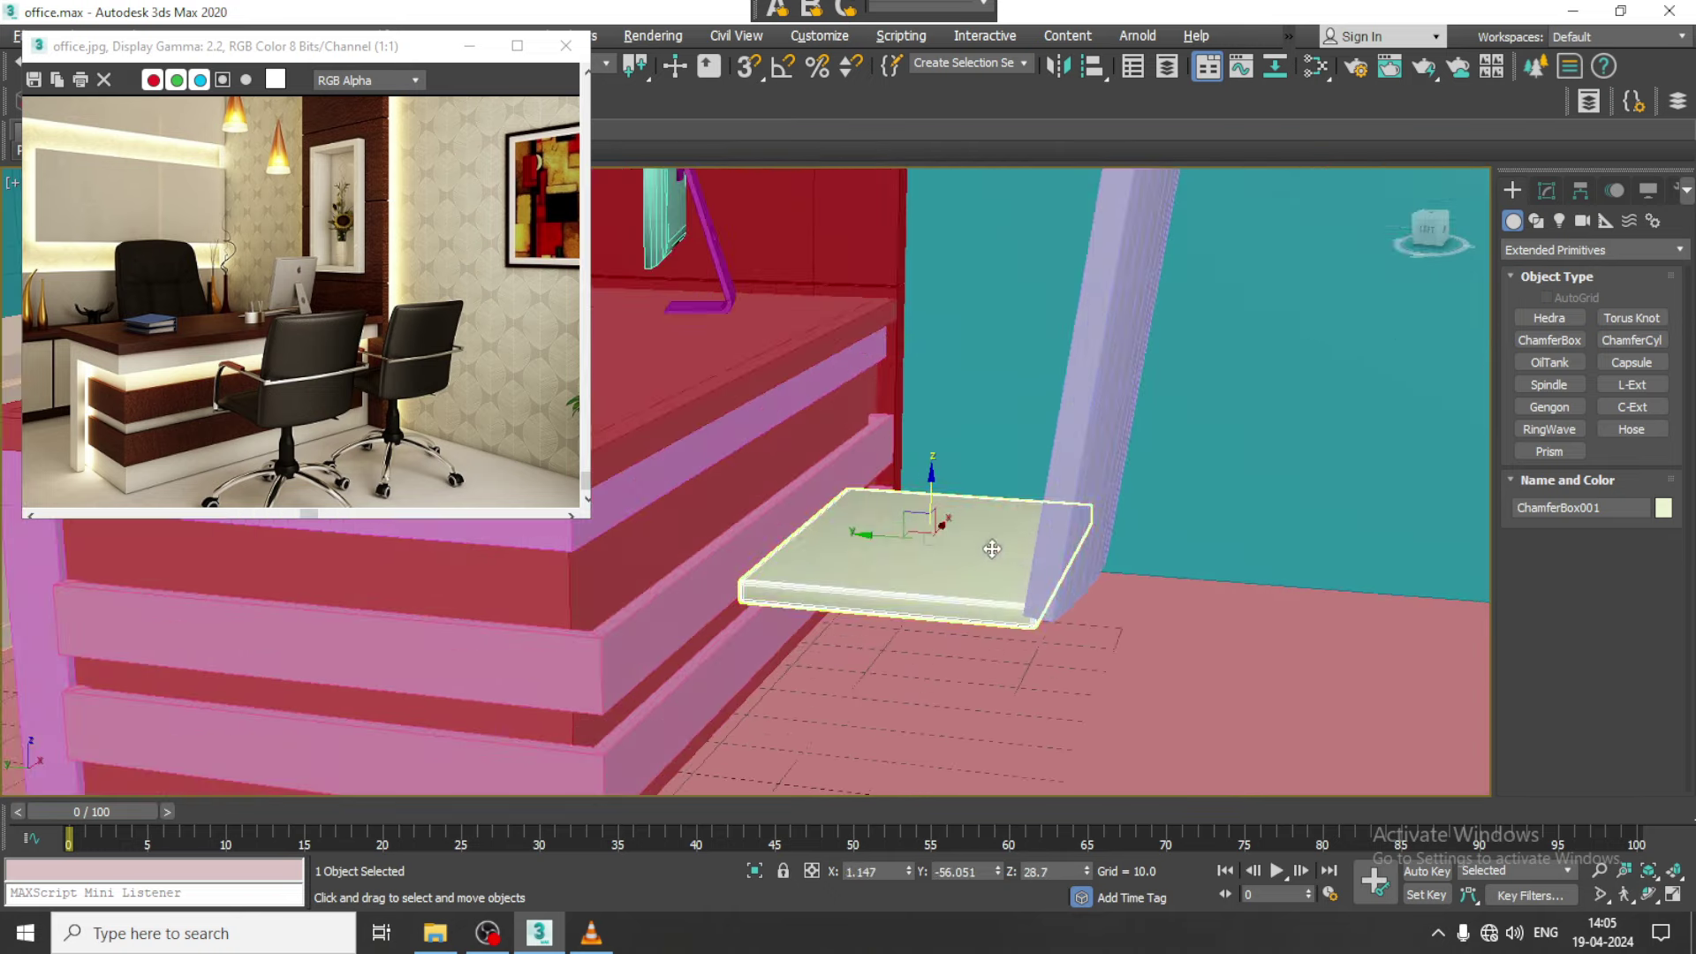
scroll(980, 499, "up", 2)
scroll(1006, 521, "up", 3)
scroll(1042, 544, "up", 2)
scroll(1041, 543, "down", 2)
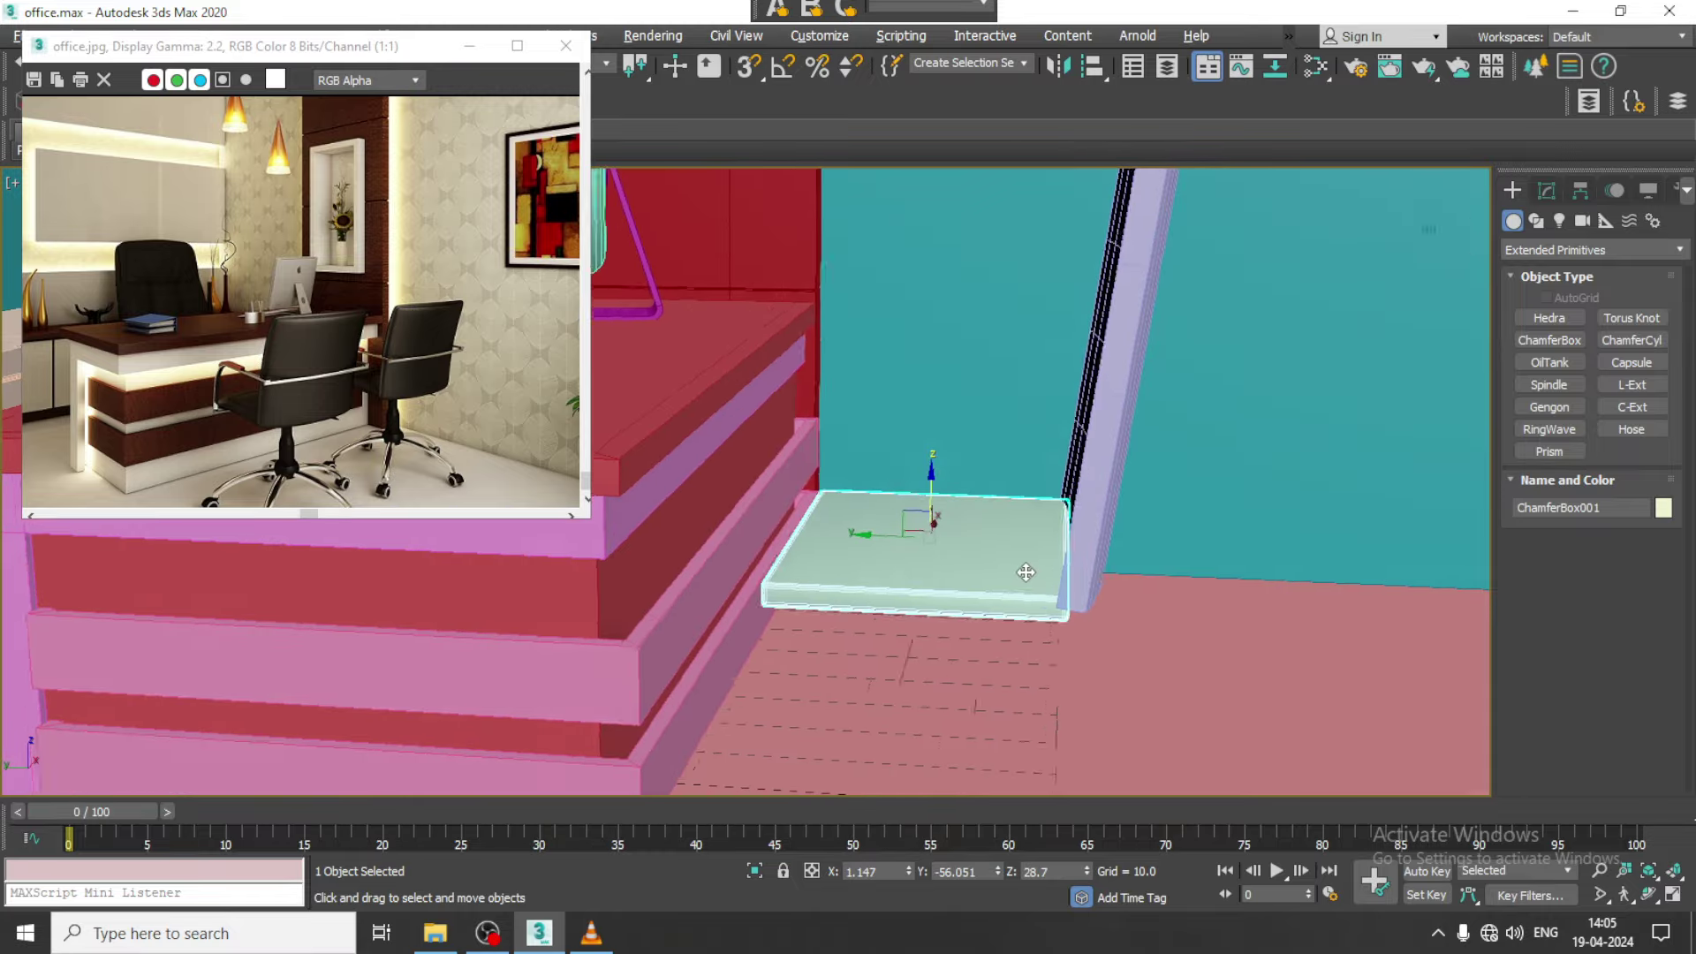
mouse_move(1016, 557)
middle_mouse_down("alt")
mouse_move(1054, 545)
mouse_move(1016, 539)
mouse_move(962, 591)
middle_mouse_up("alt")
scroll(930, 548, "up", 3)
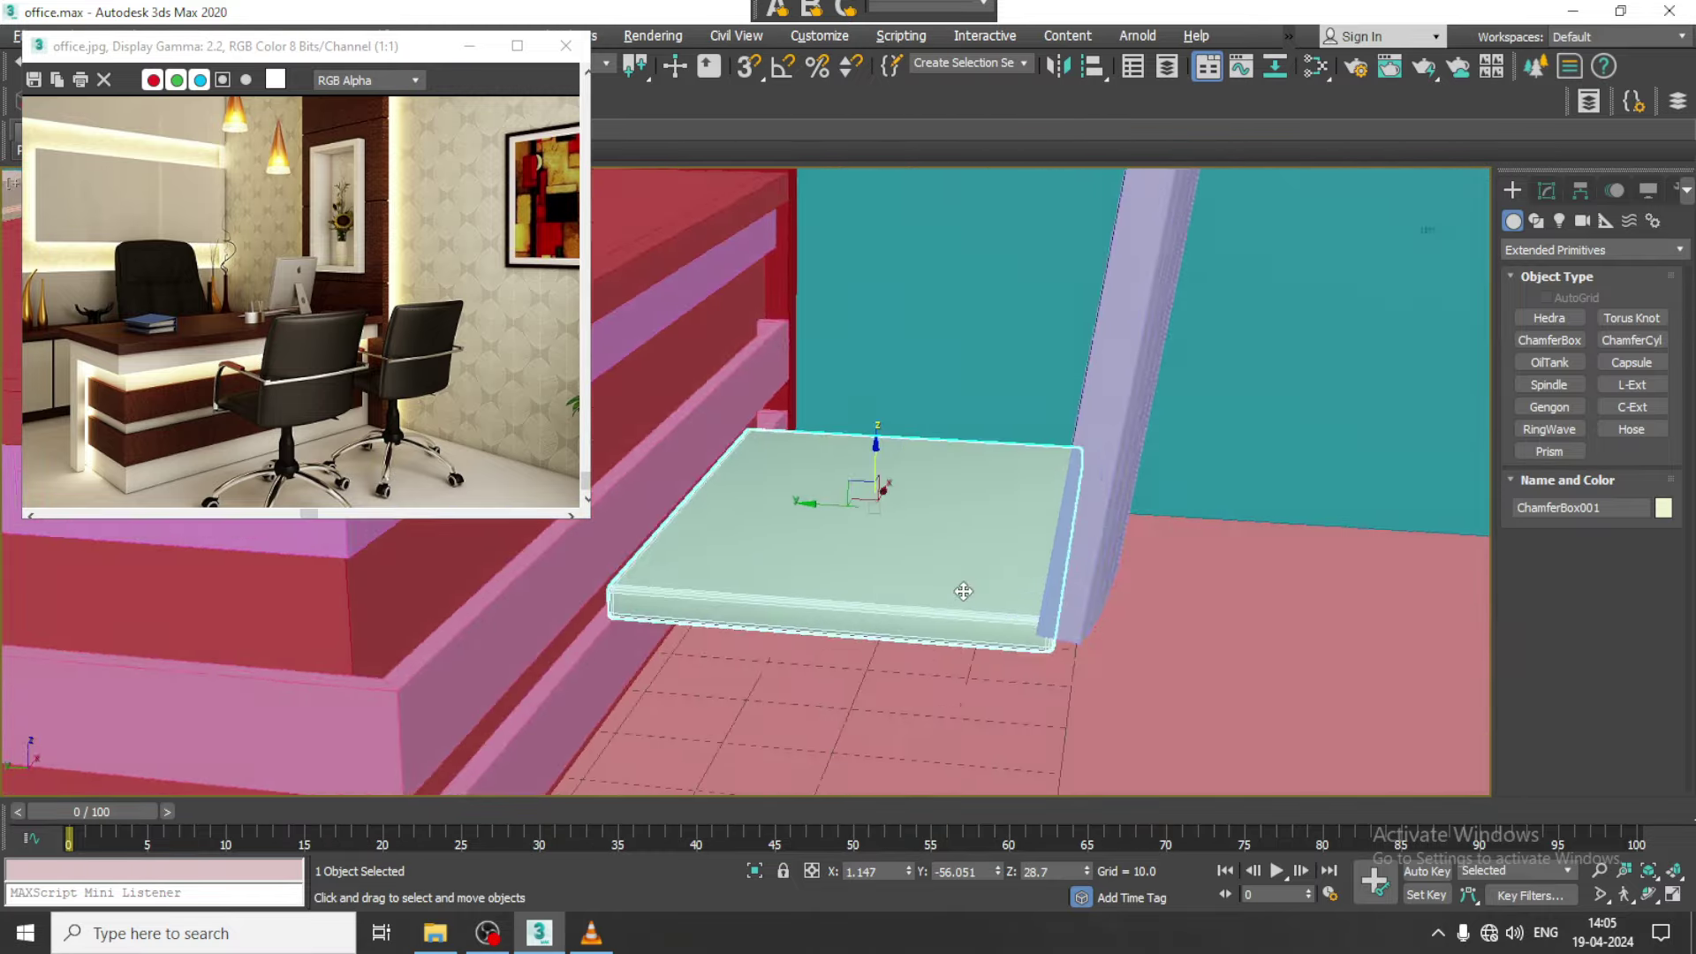
Give the seat Height 1.826, Fillet 0.252, 9 length and 6 width segments, nudging it lower
right_click(938, 521)
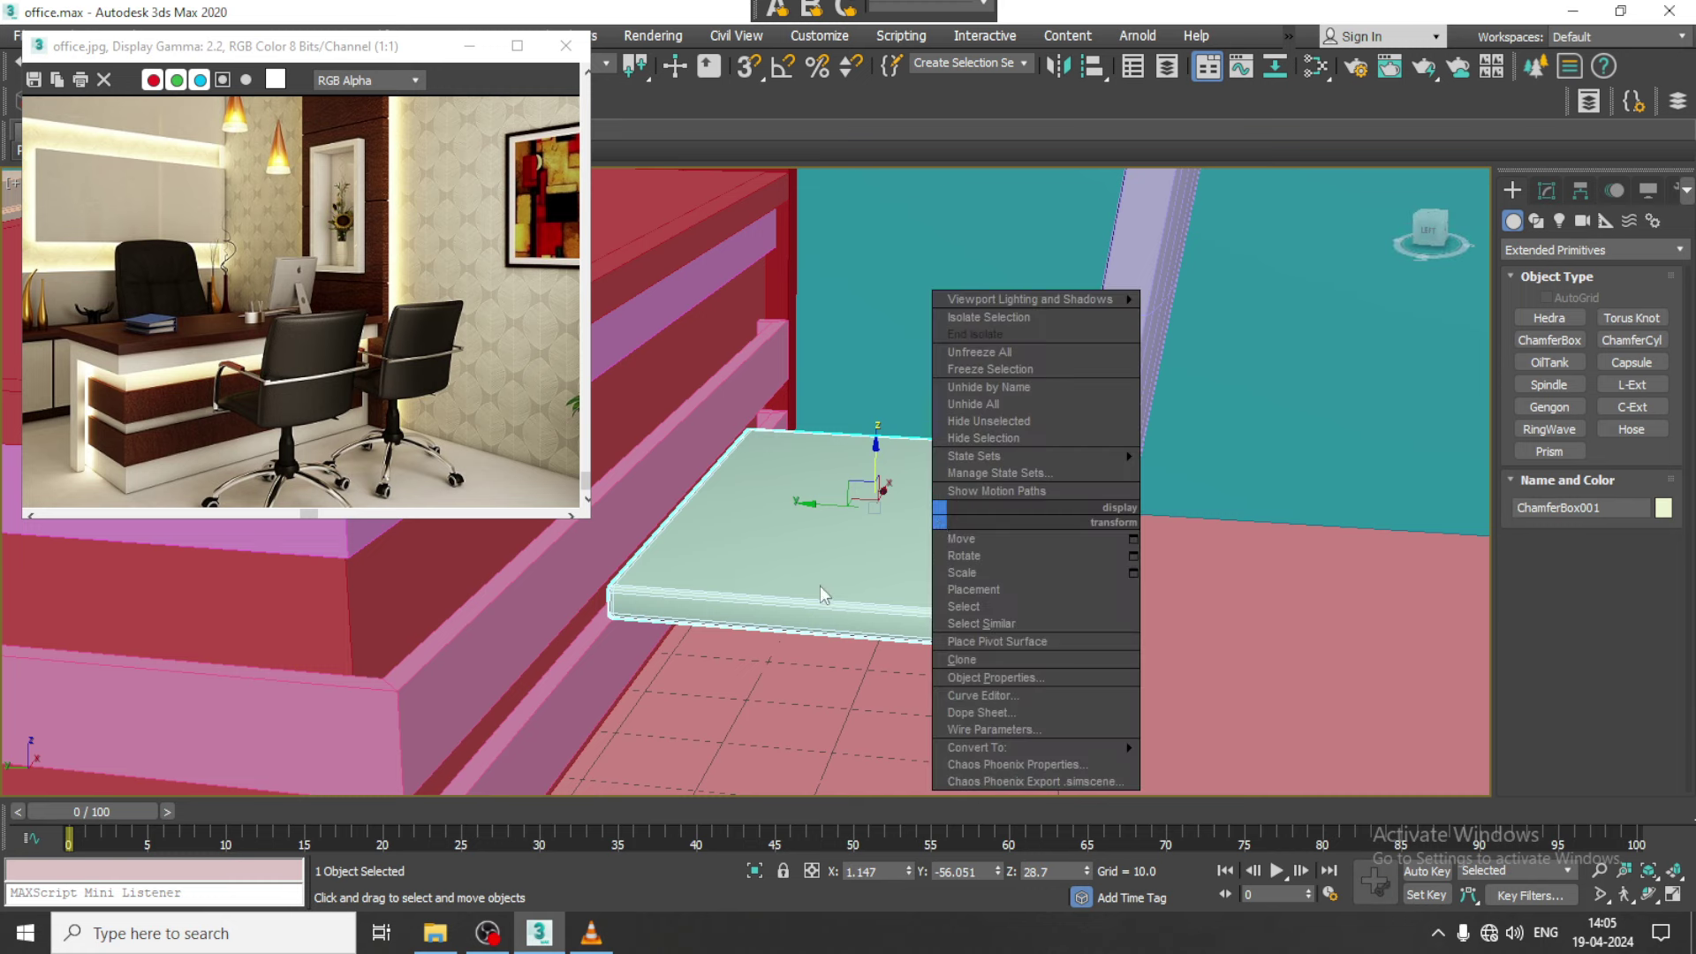
left_click(1546, 190)
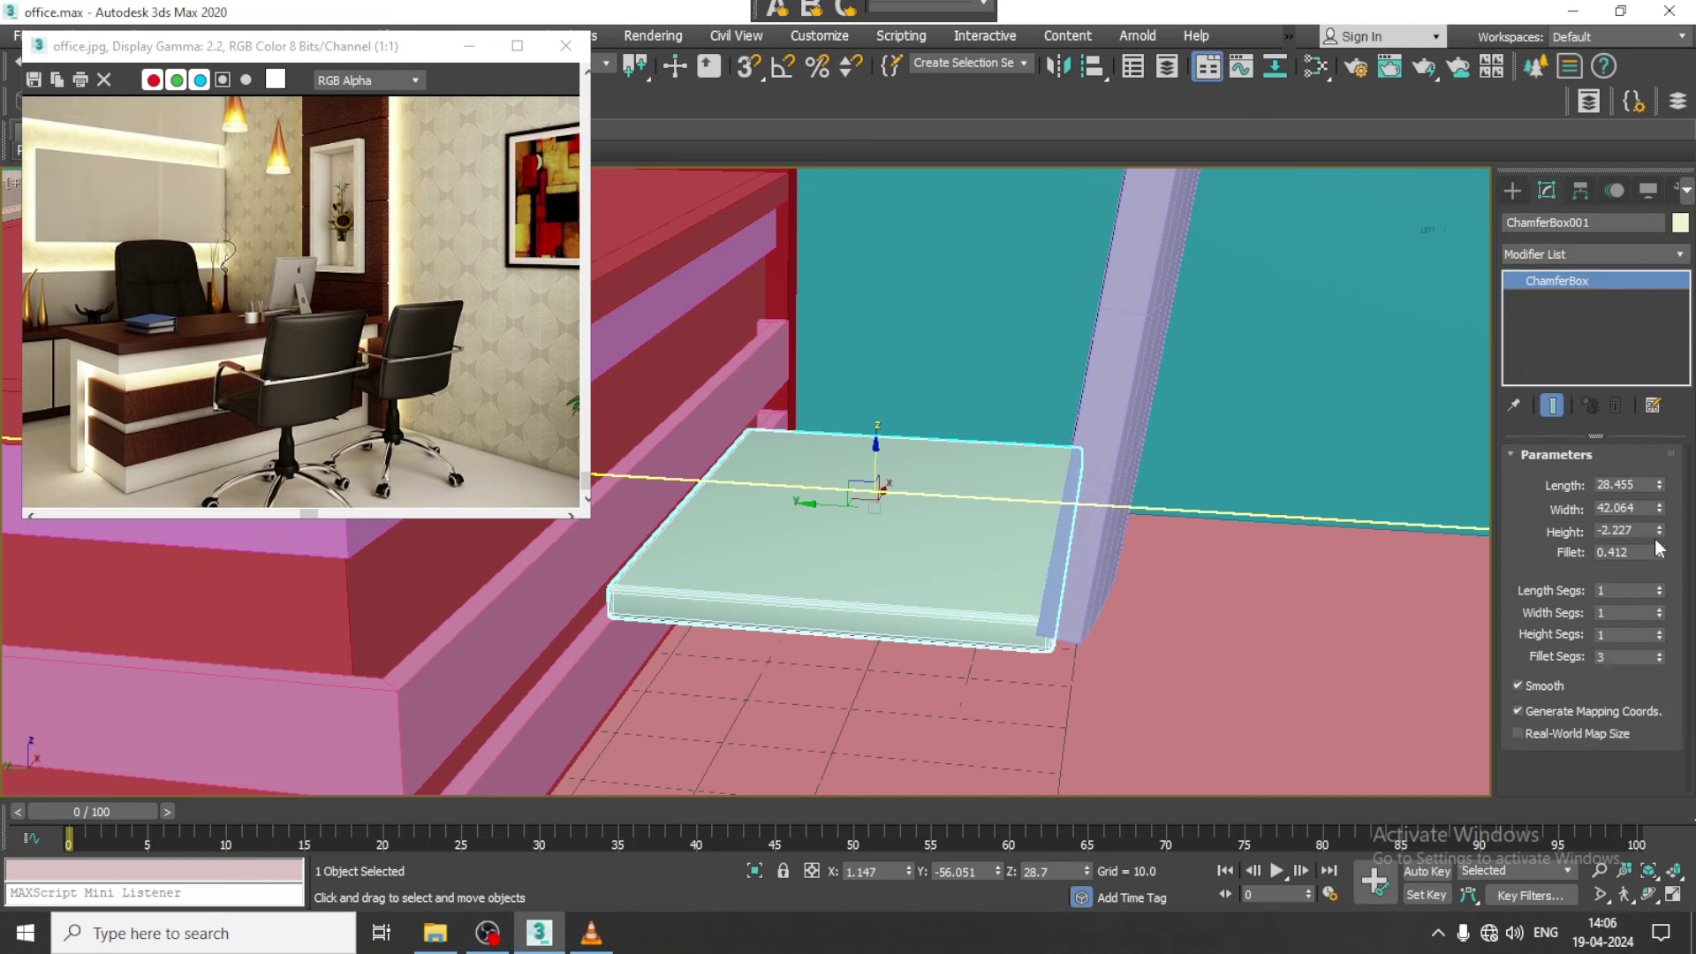
left_click_drag(1663, 541, 1671, 351)
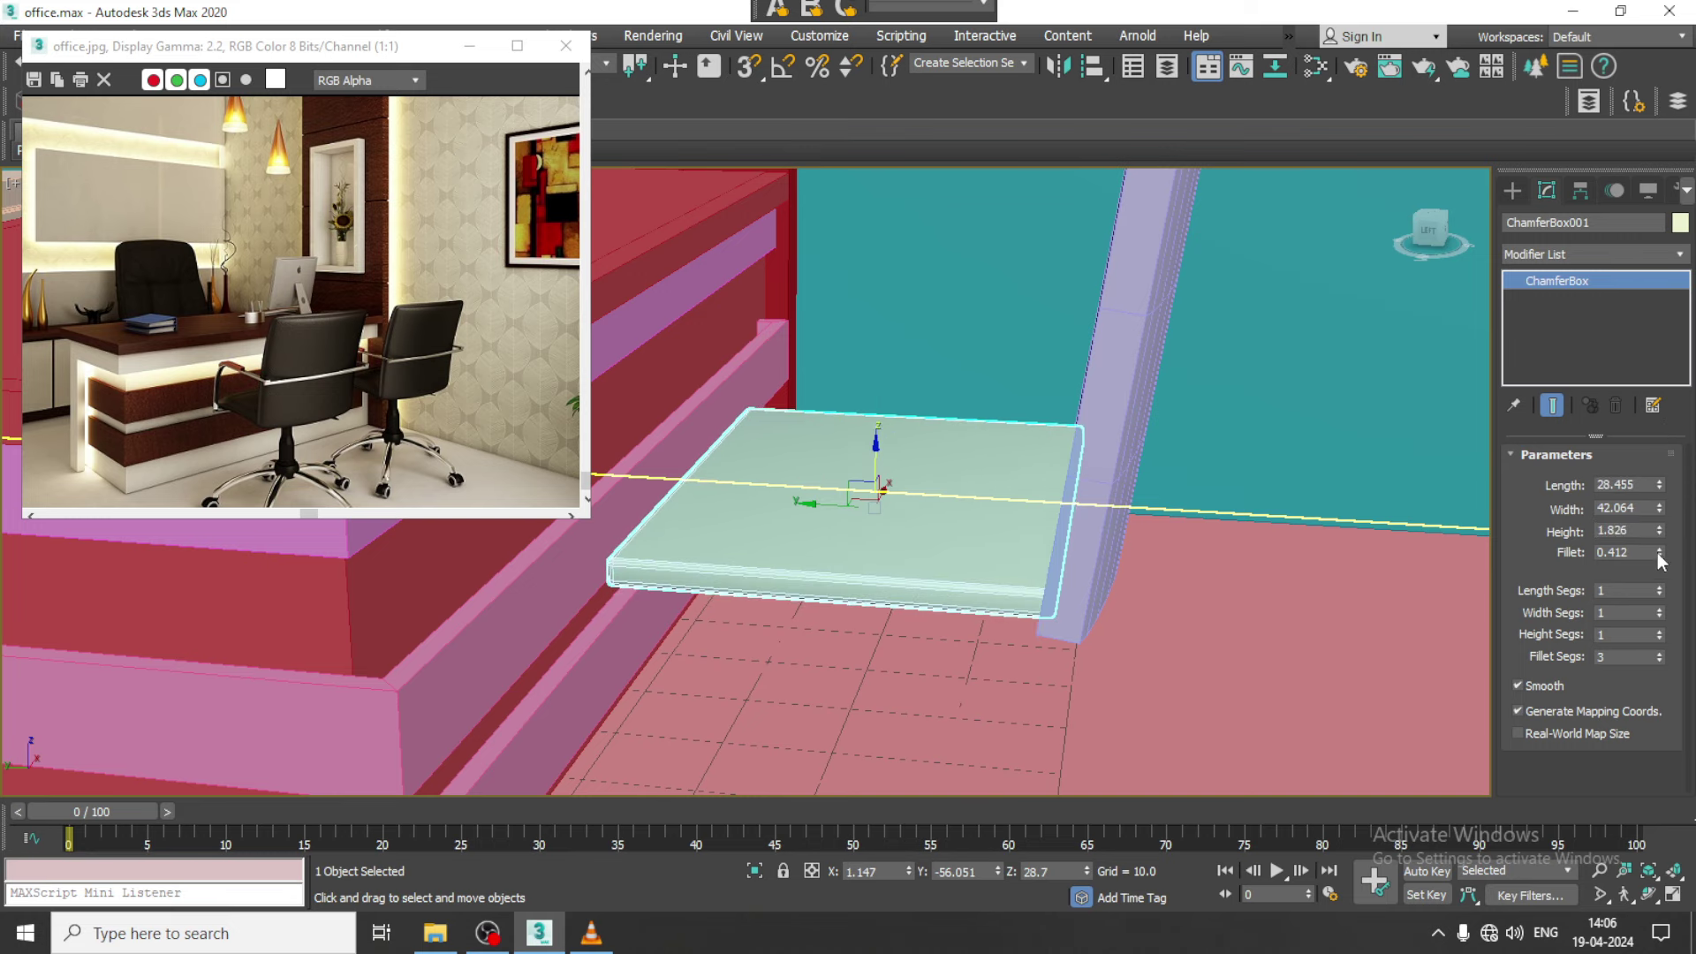
left_click_drag(1658, 554, 1668, 570)
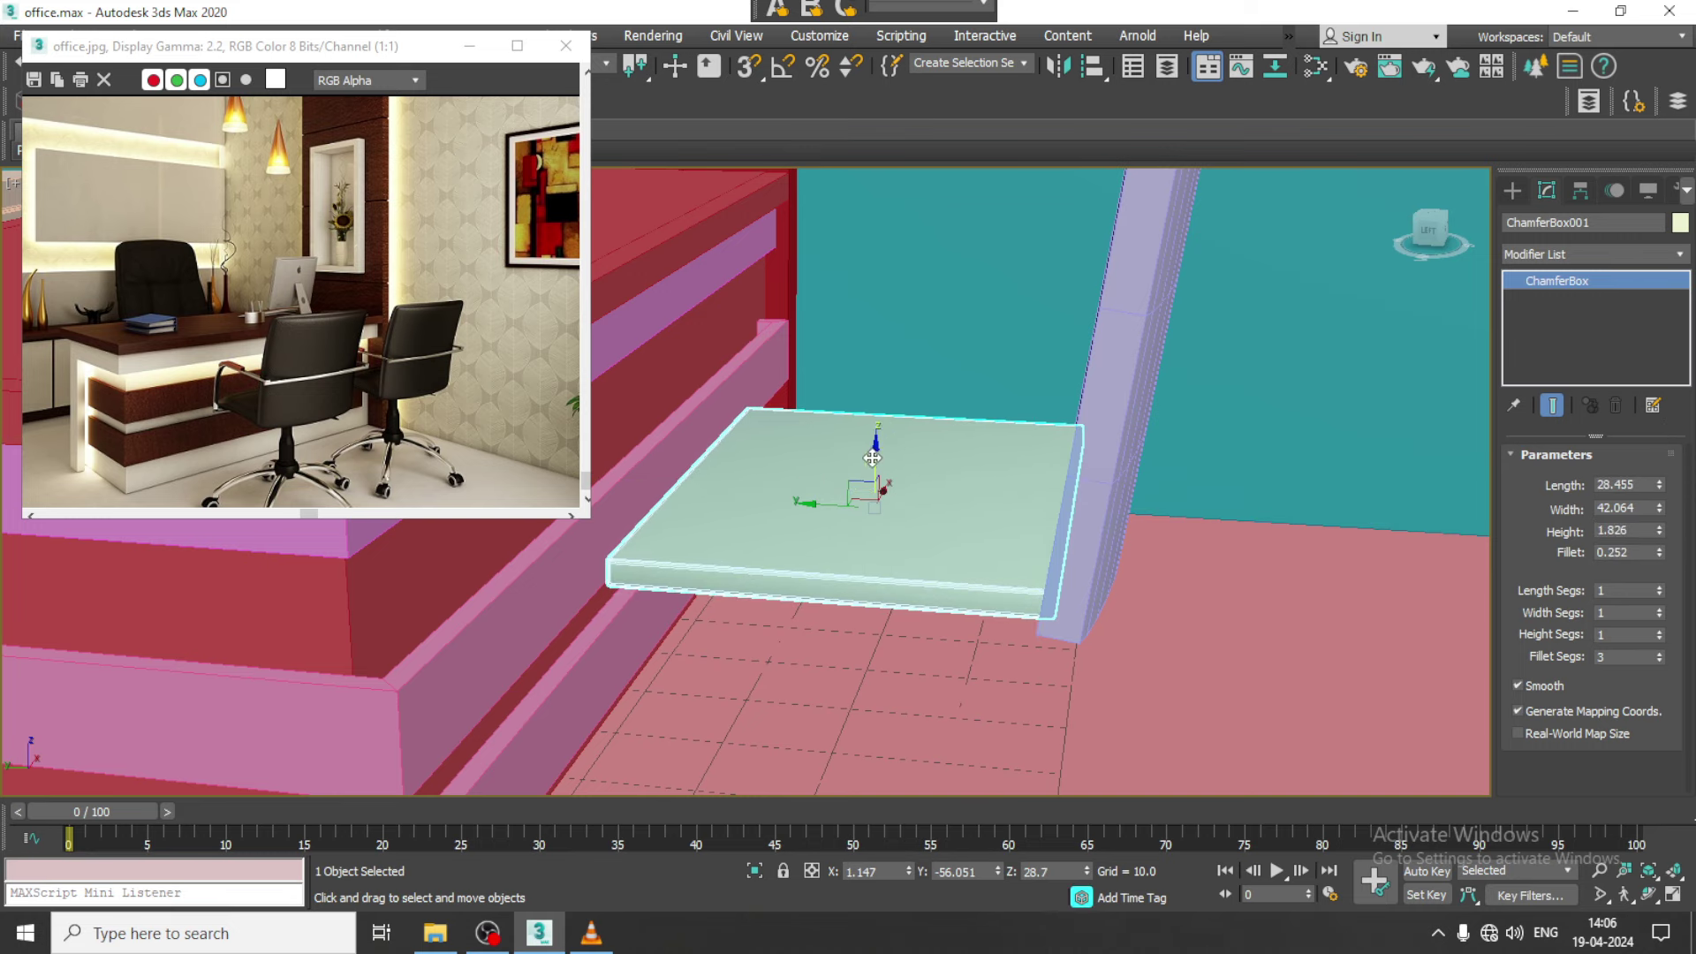
left_click_drag(873, 458, 868, 466)
middle_click_drag(867, 466, 1004, 476, "alt")
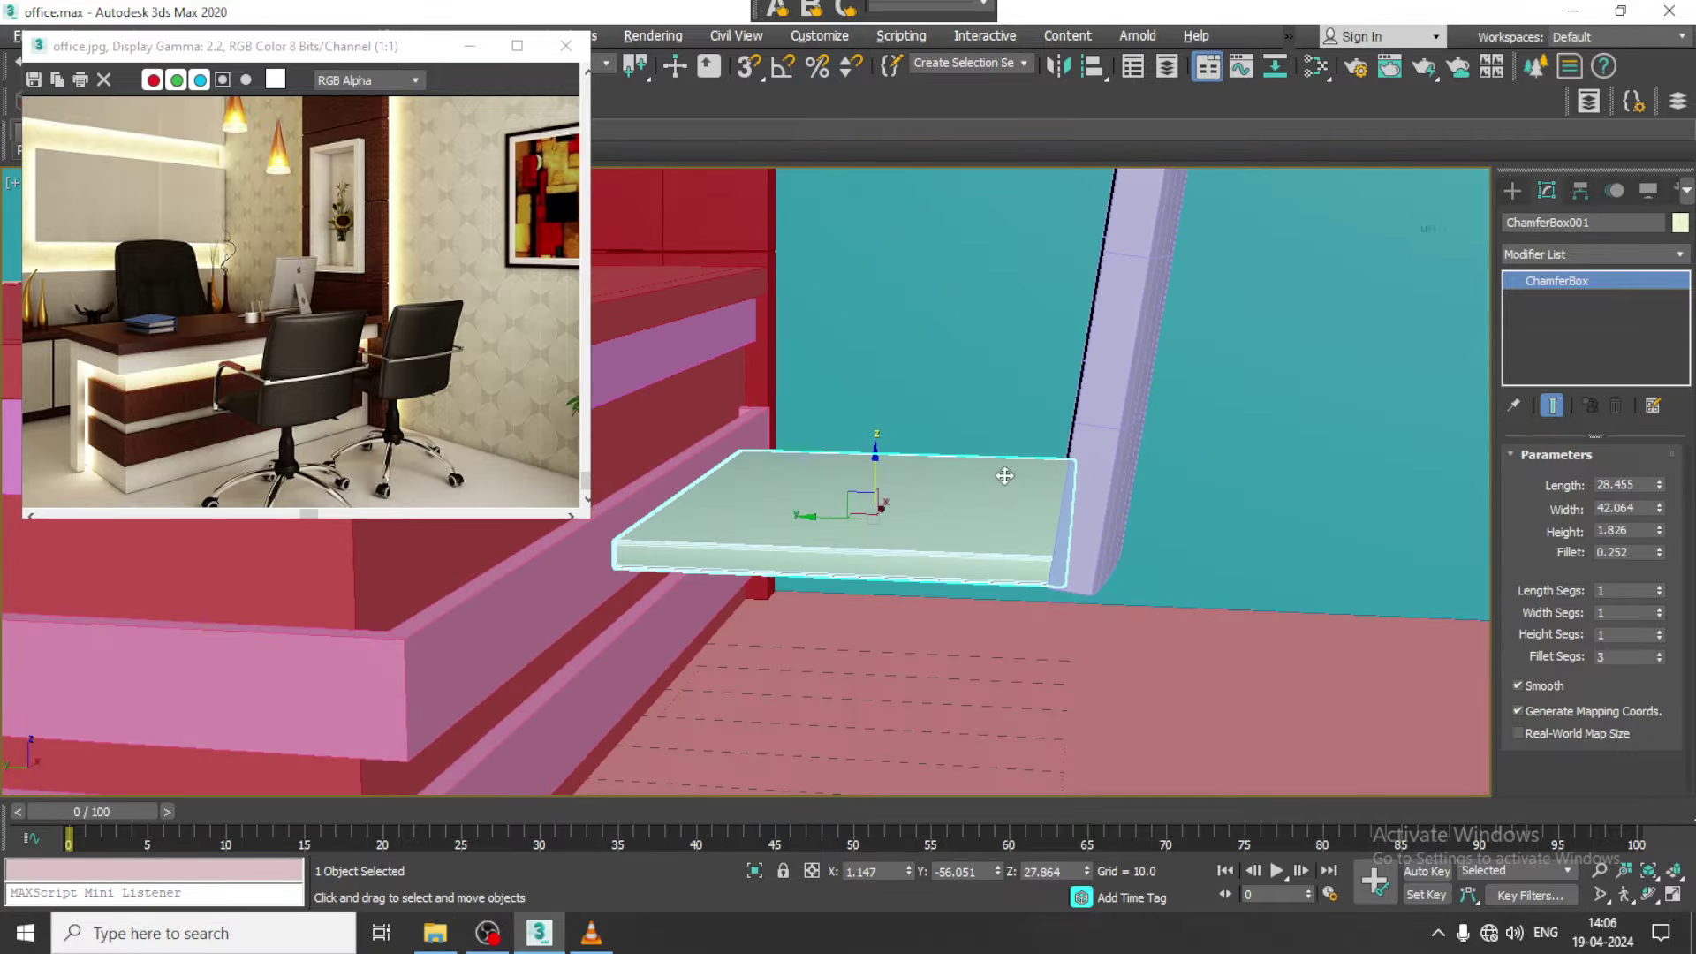
left_click_drag(880, 469, 874, 472)
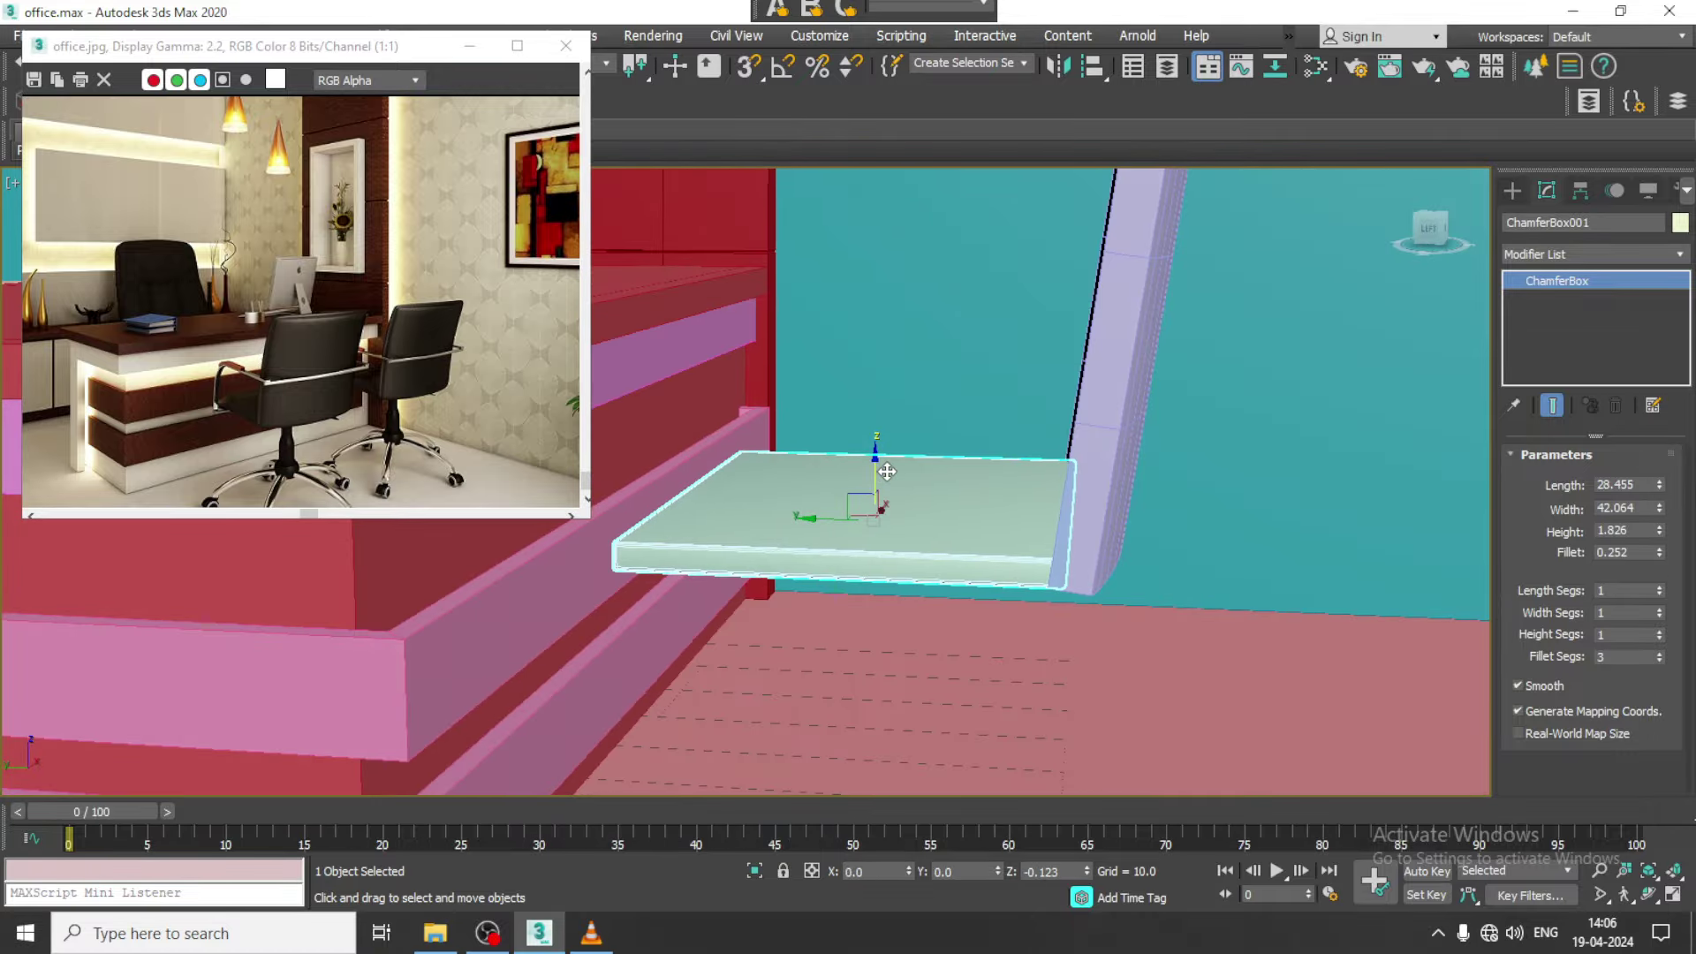
middle_click_drag(875, 472, 988, 506, "alt")
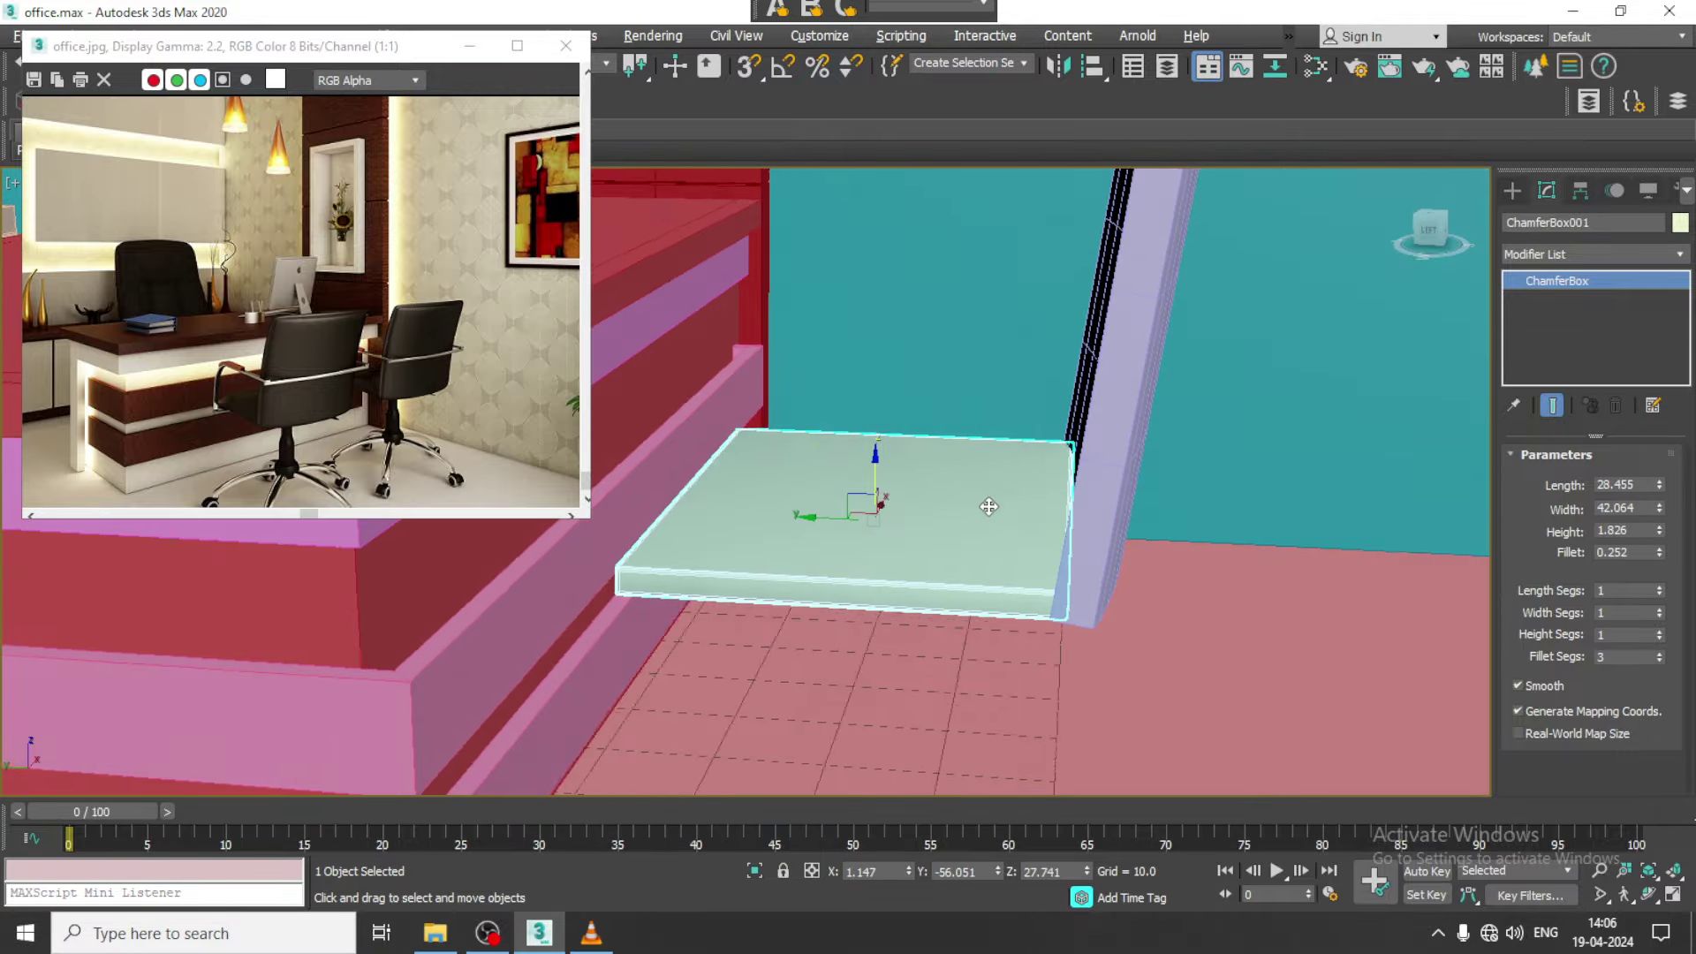
triple_click(1661, 586)
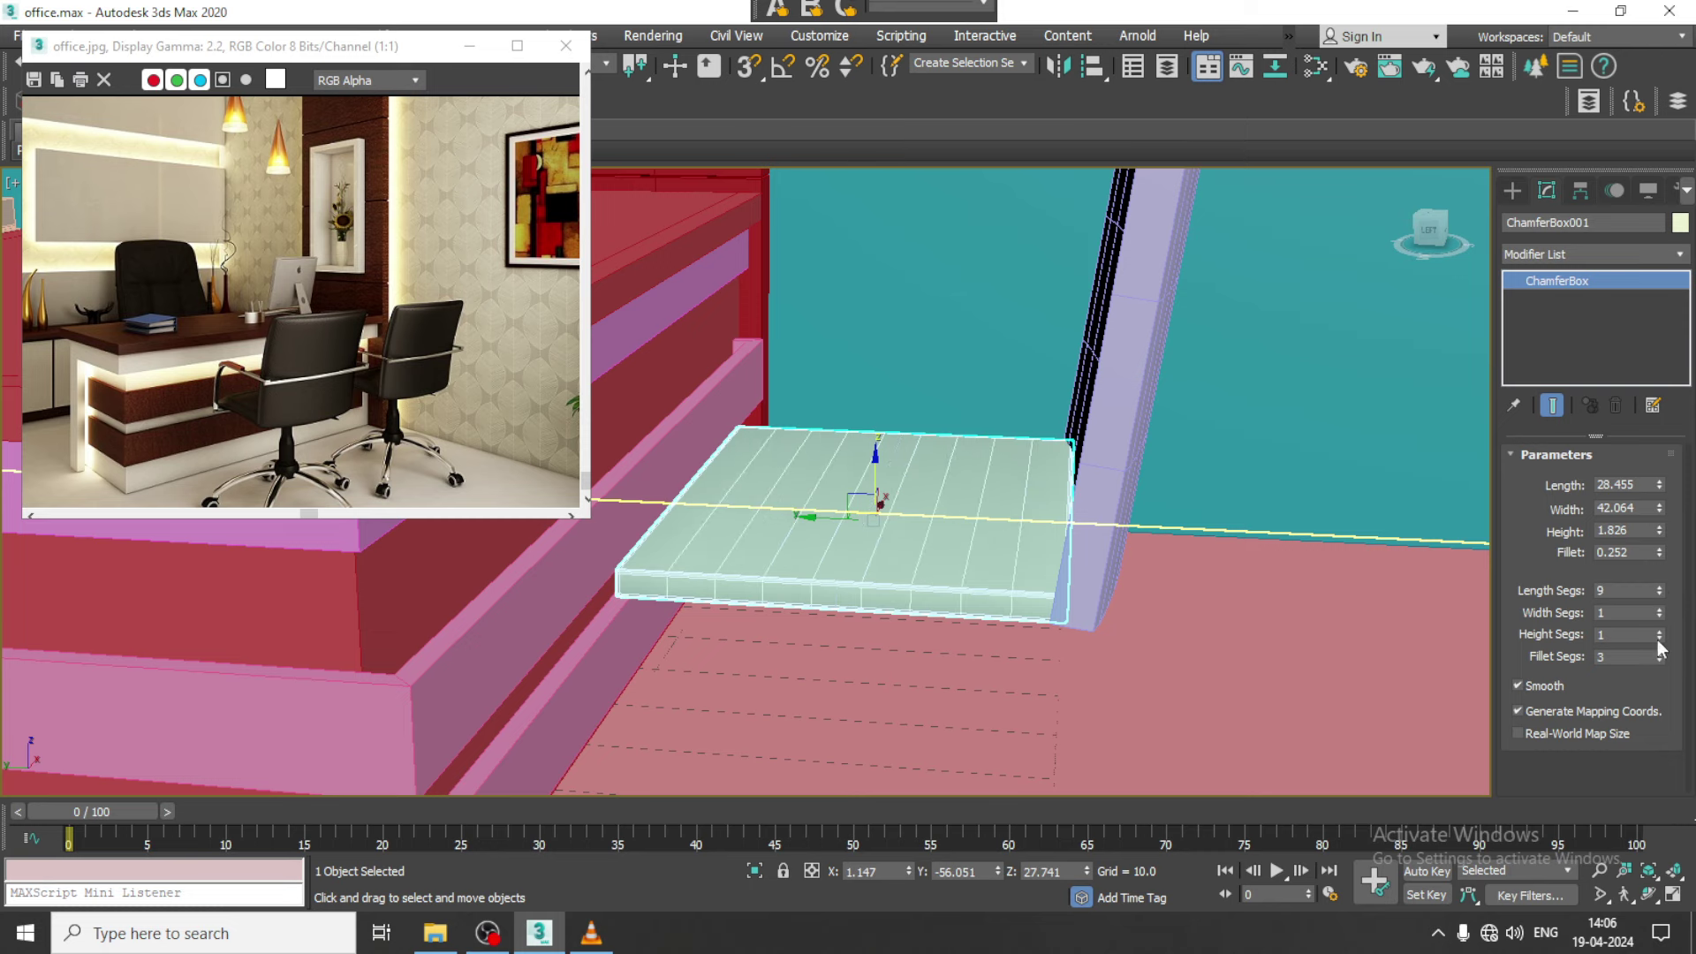
triple_click(1661, 609)
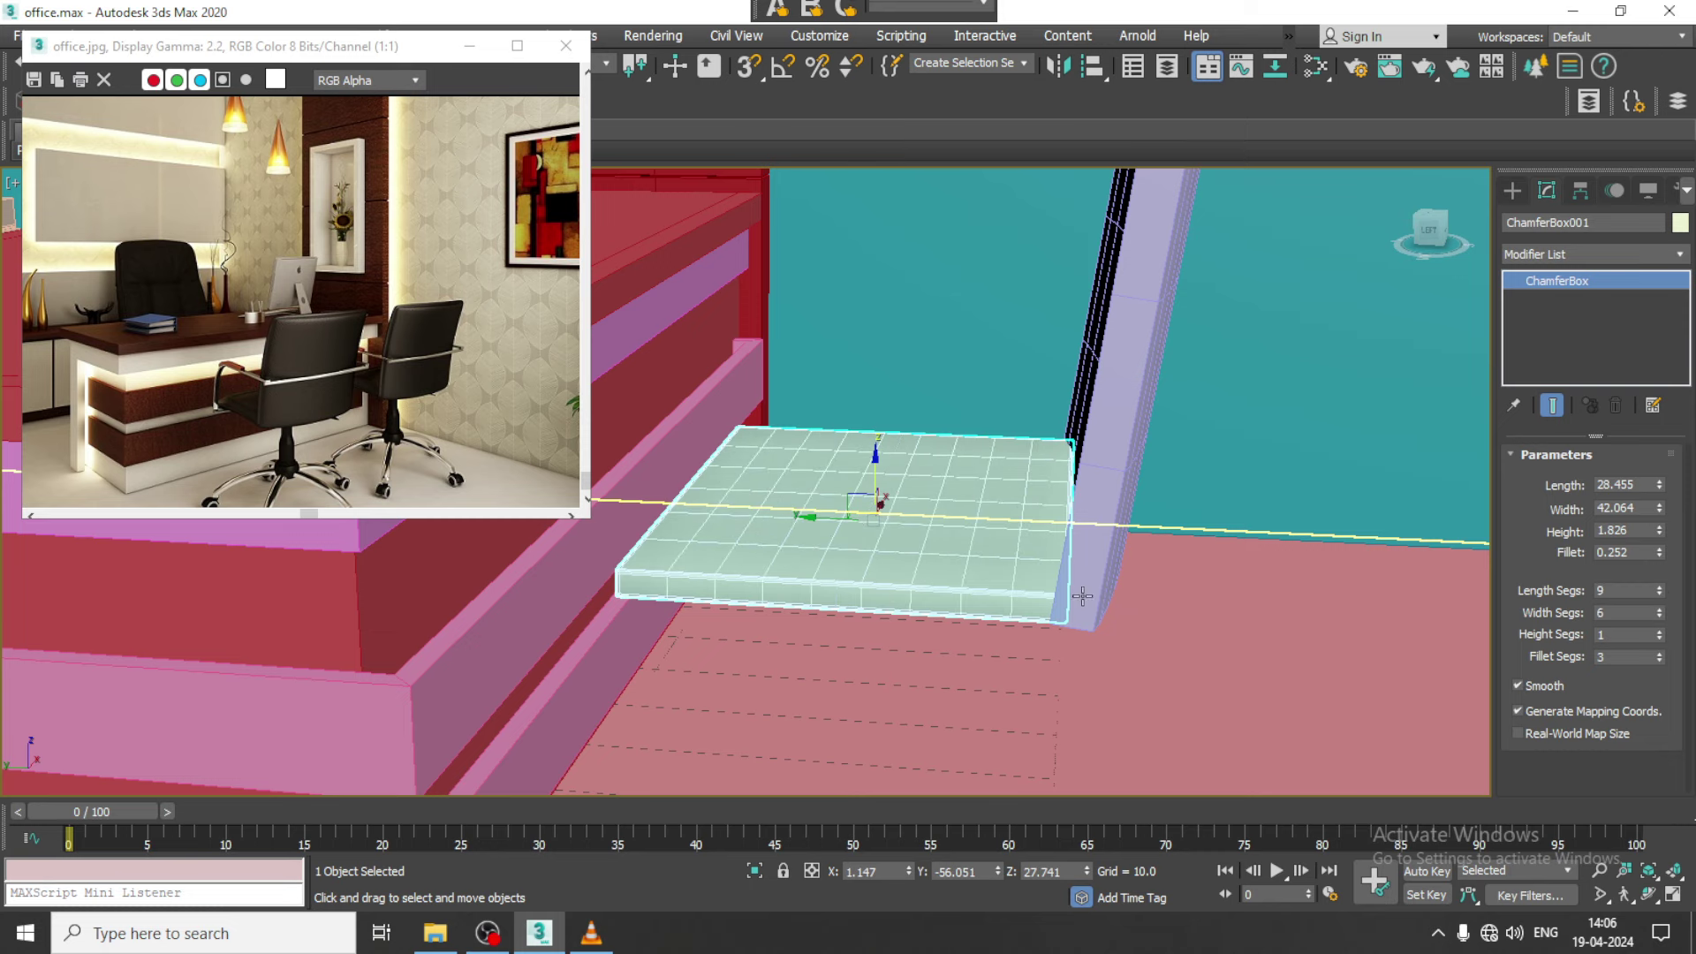
middle_click_drag(1082, 596, 914, 456, "alt")
Convert the ChamferBox001 seat to an Editable Poly
right_click(915, 456)
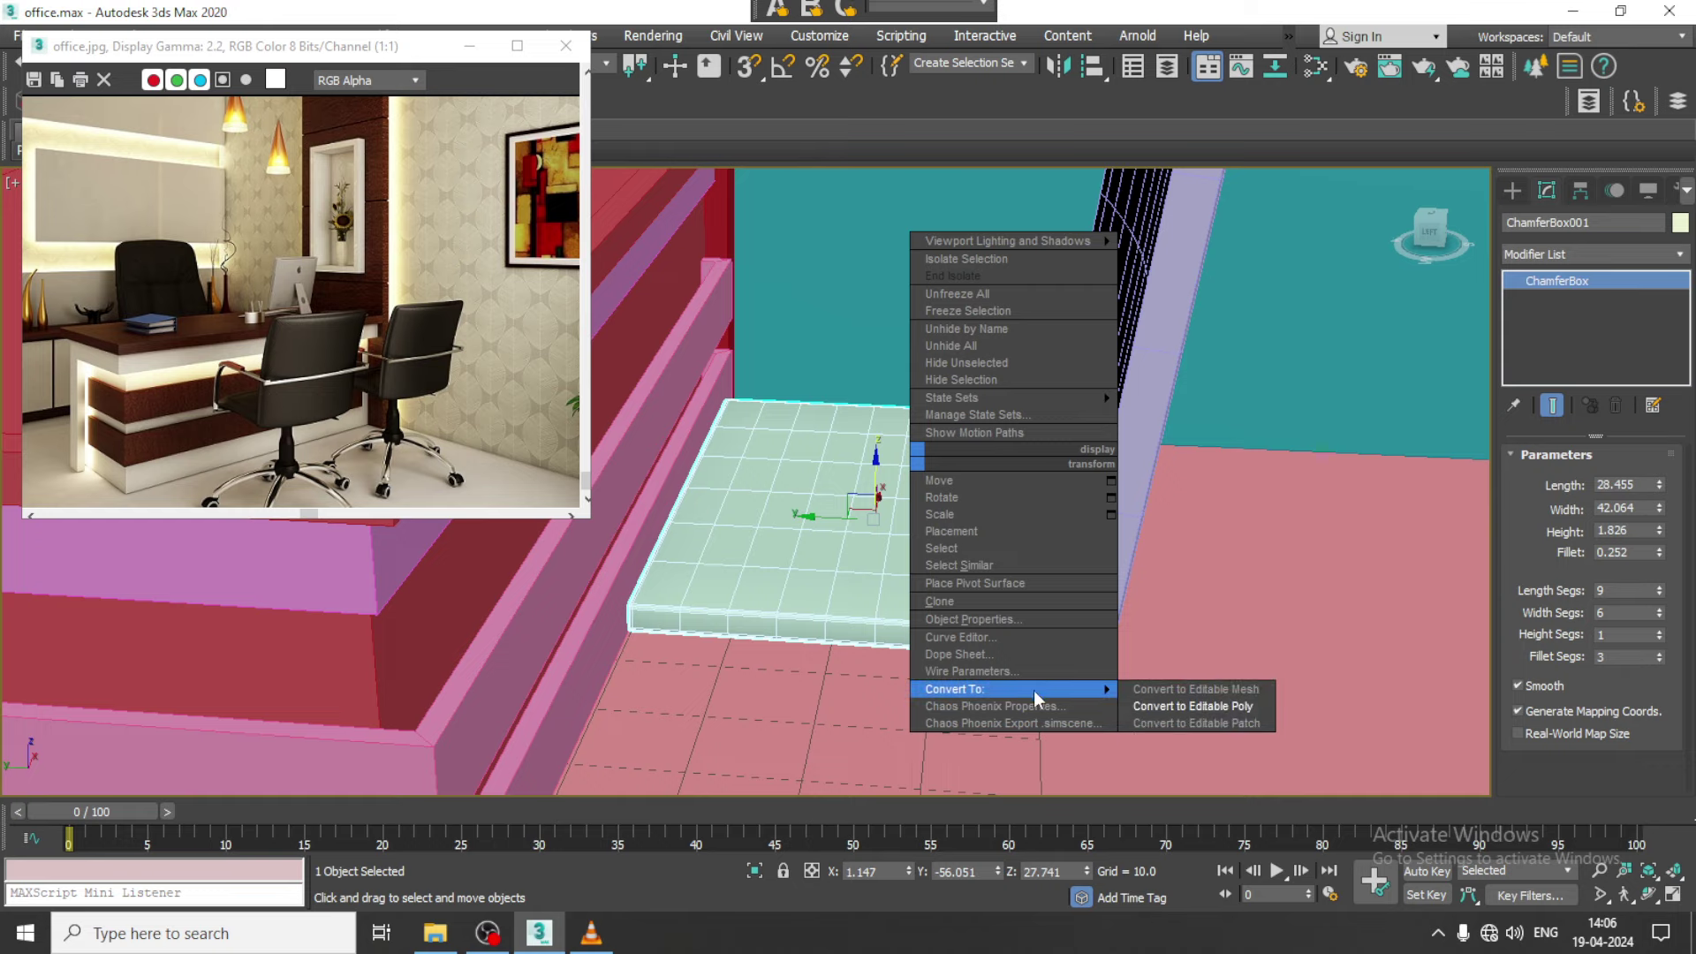
left_click(1249, 706)
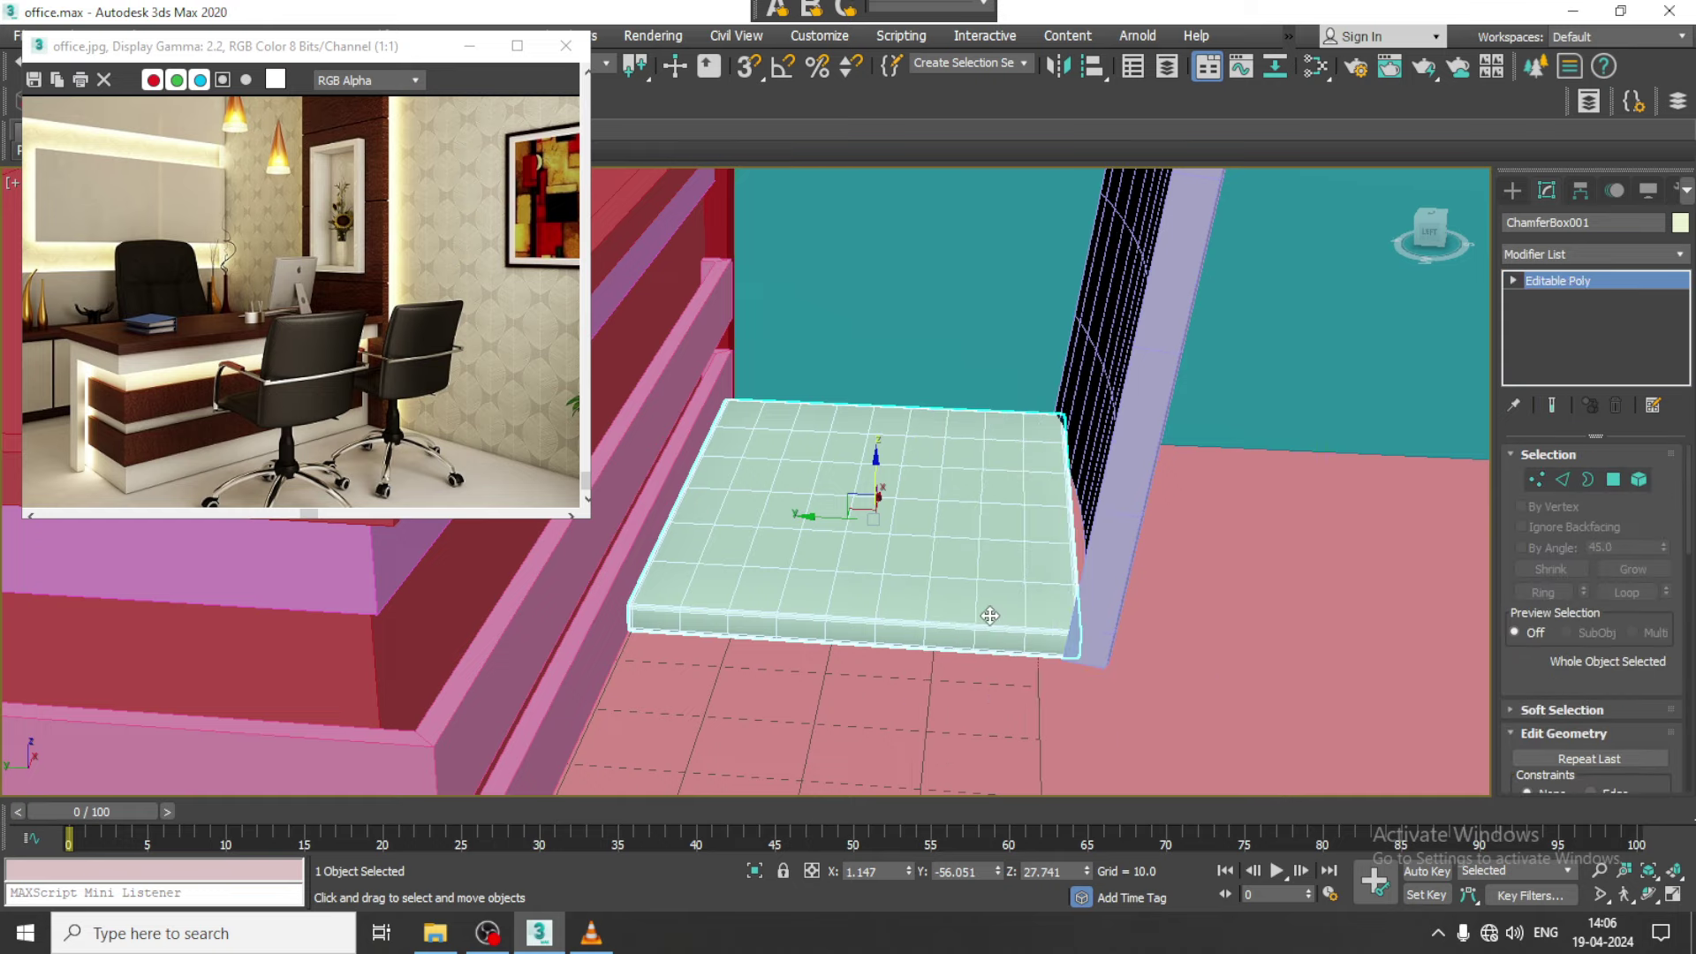
key("alt+w")
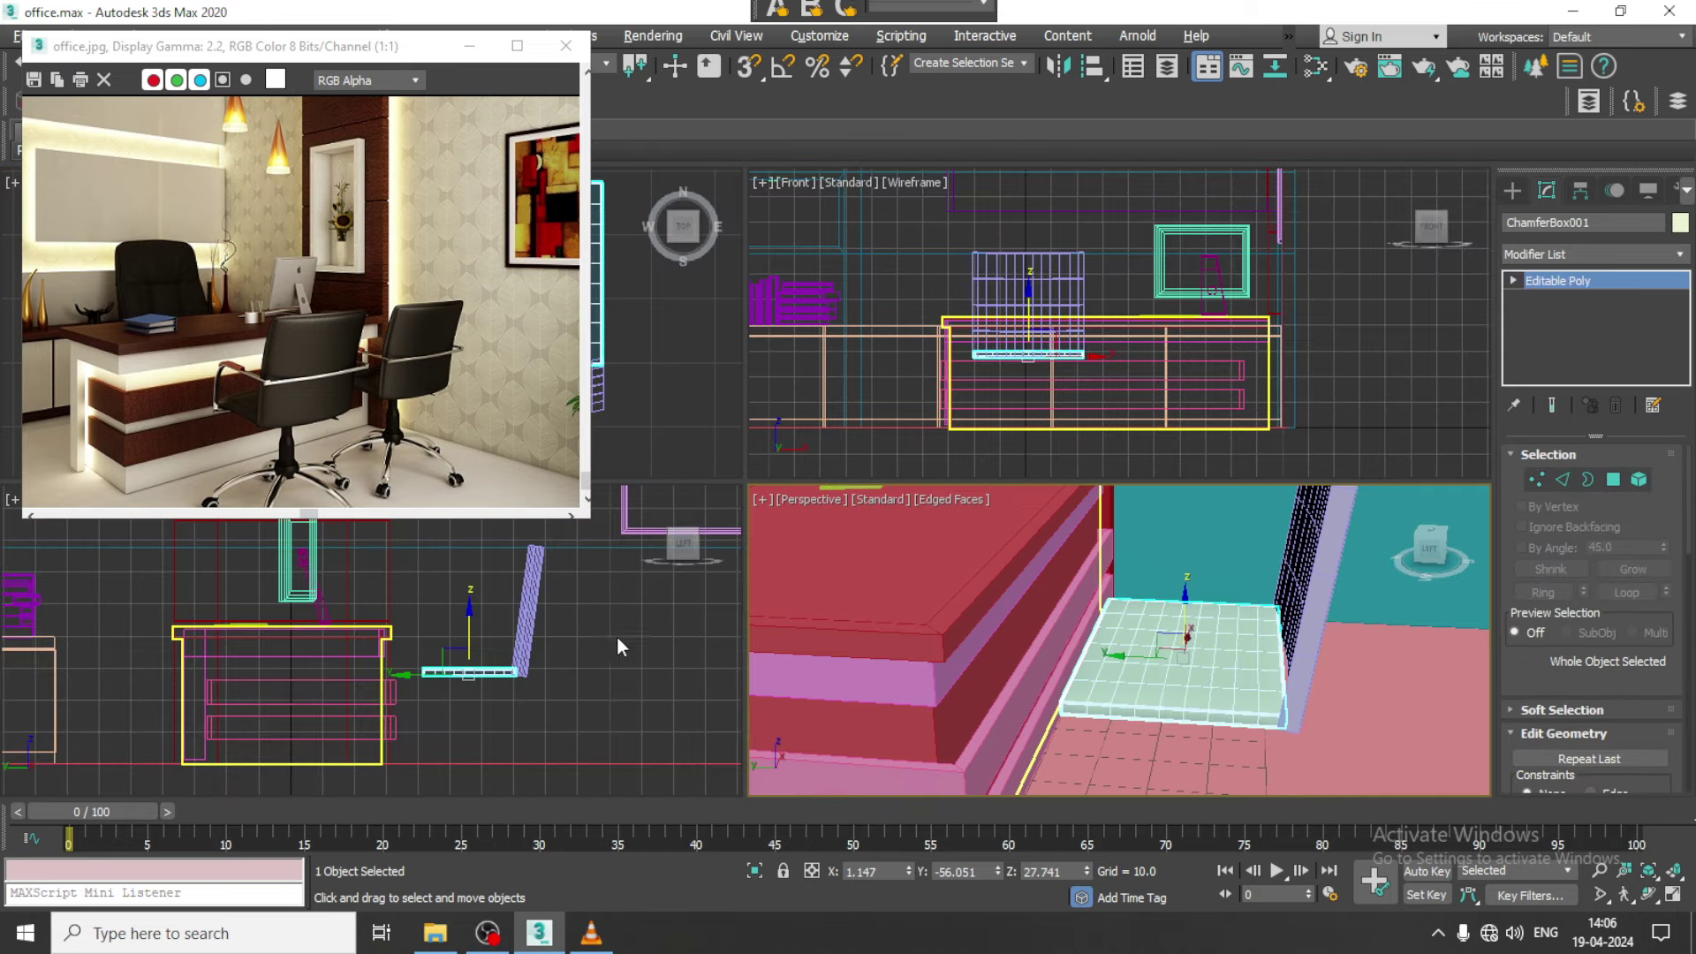
Add an FFD(box) 4x4x4 modifier to the seat and frame it in the top view
left_click(1560, 256)
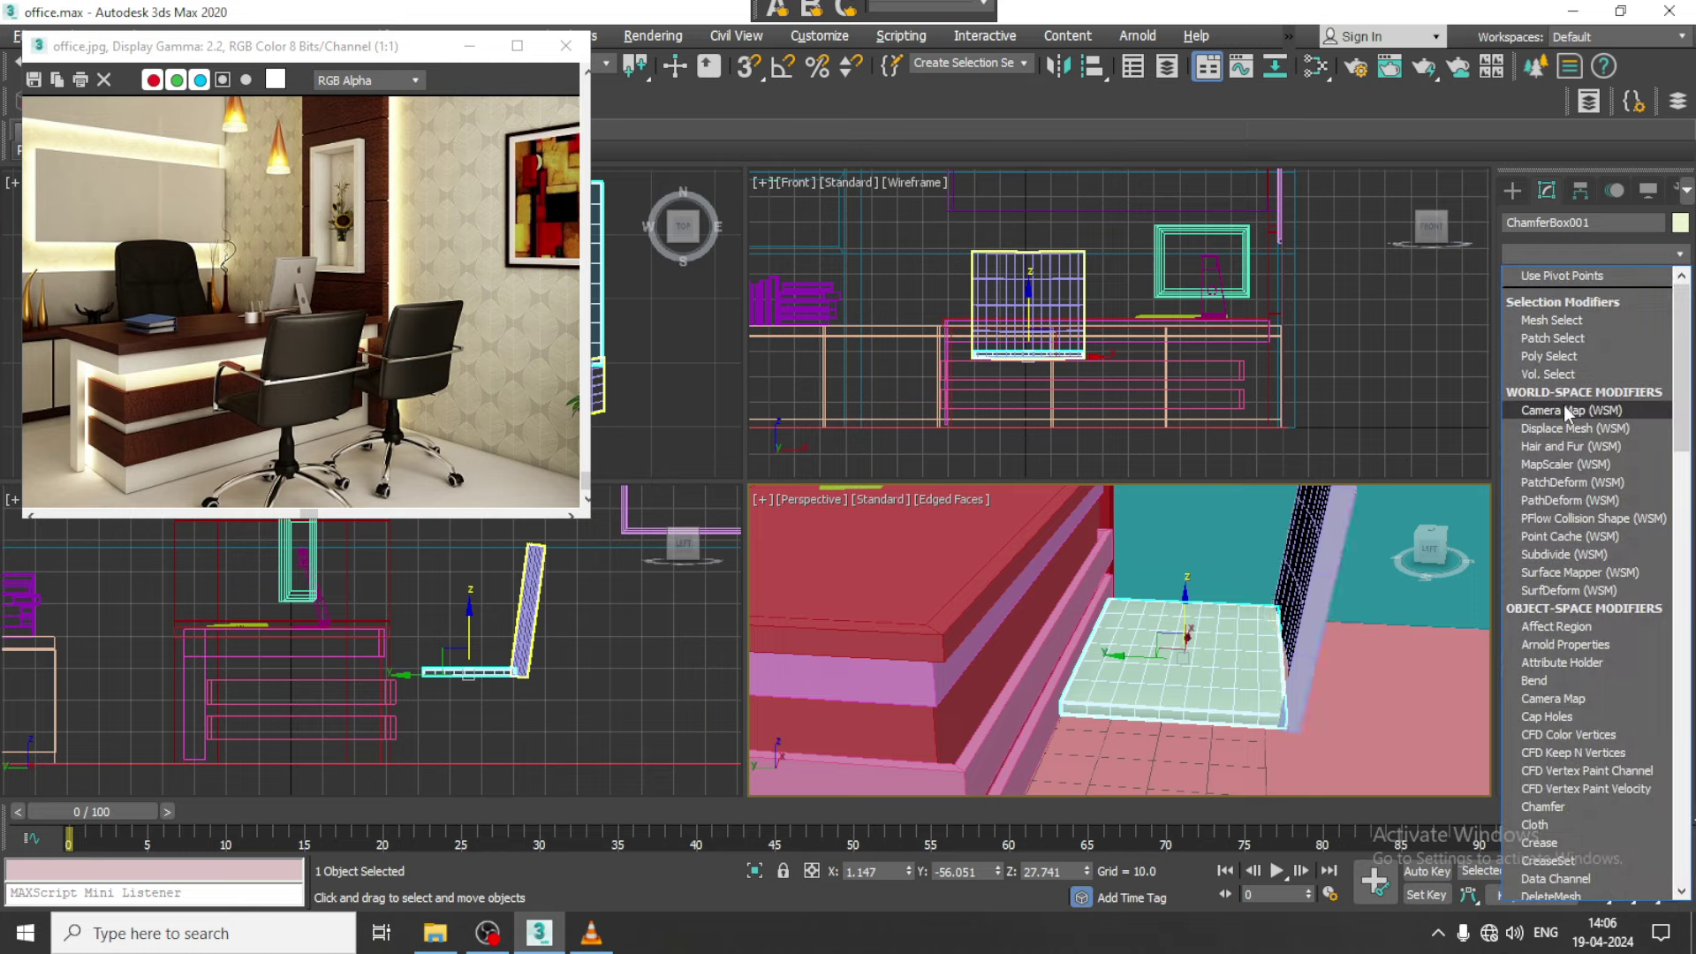
key("f")
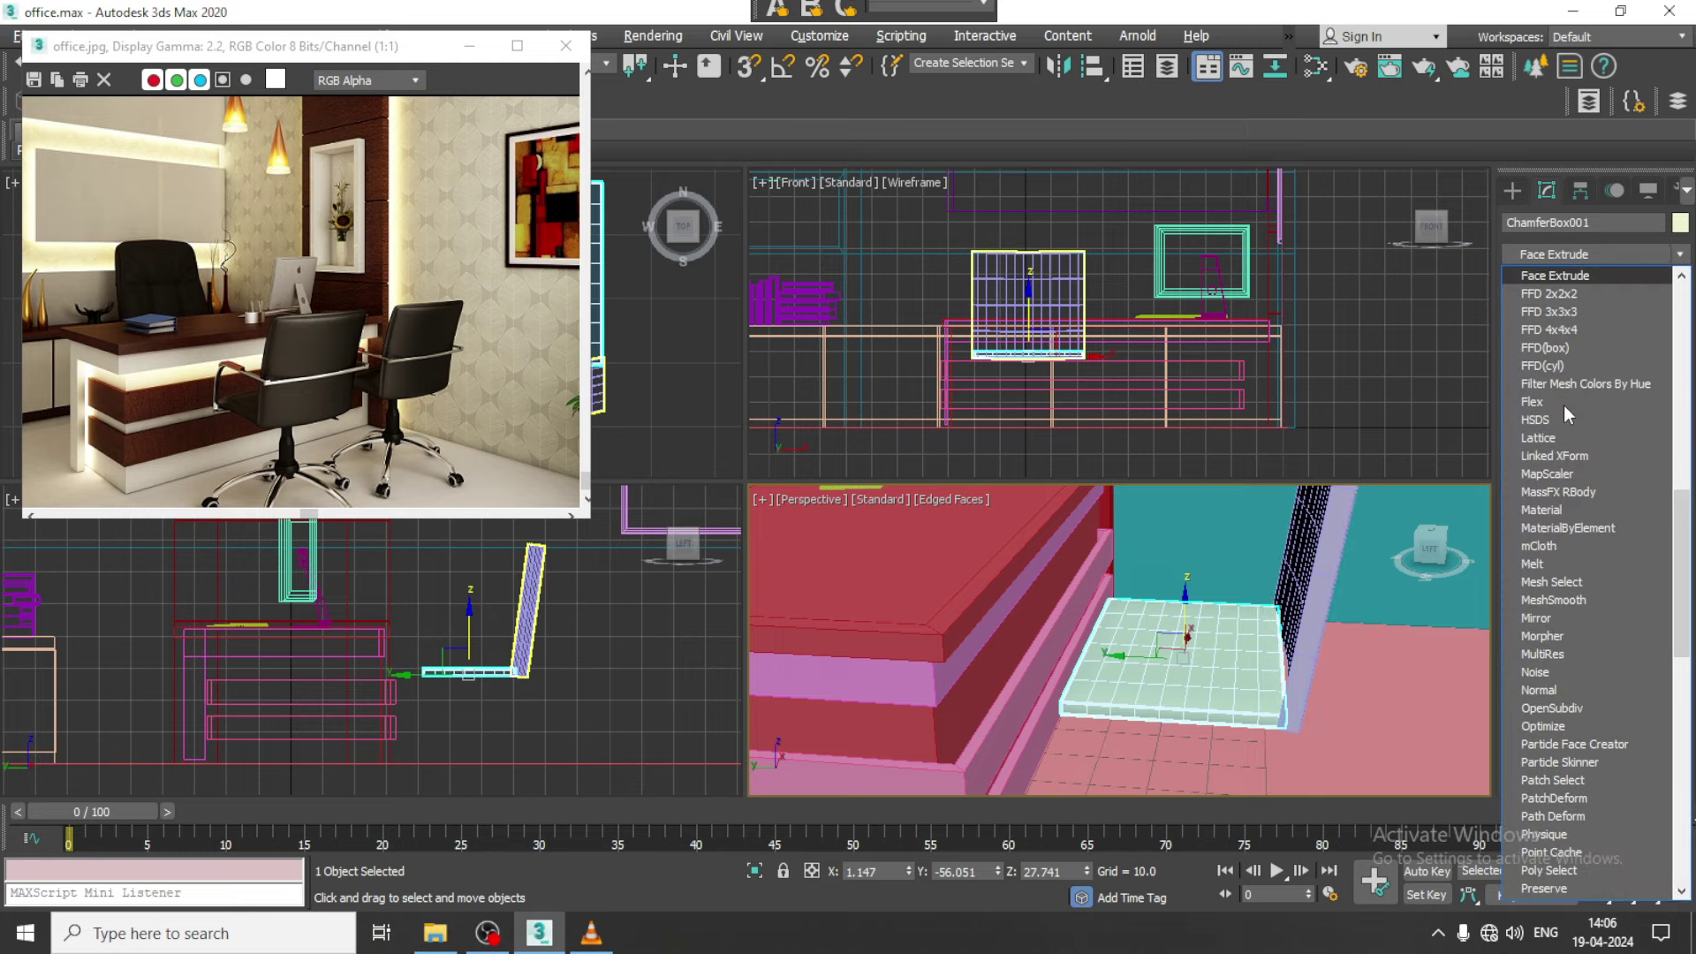
left_click(1574, 348)
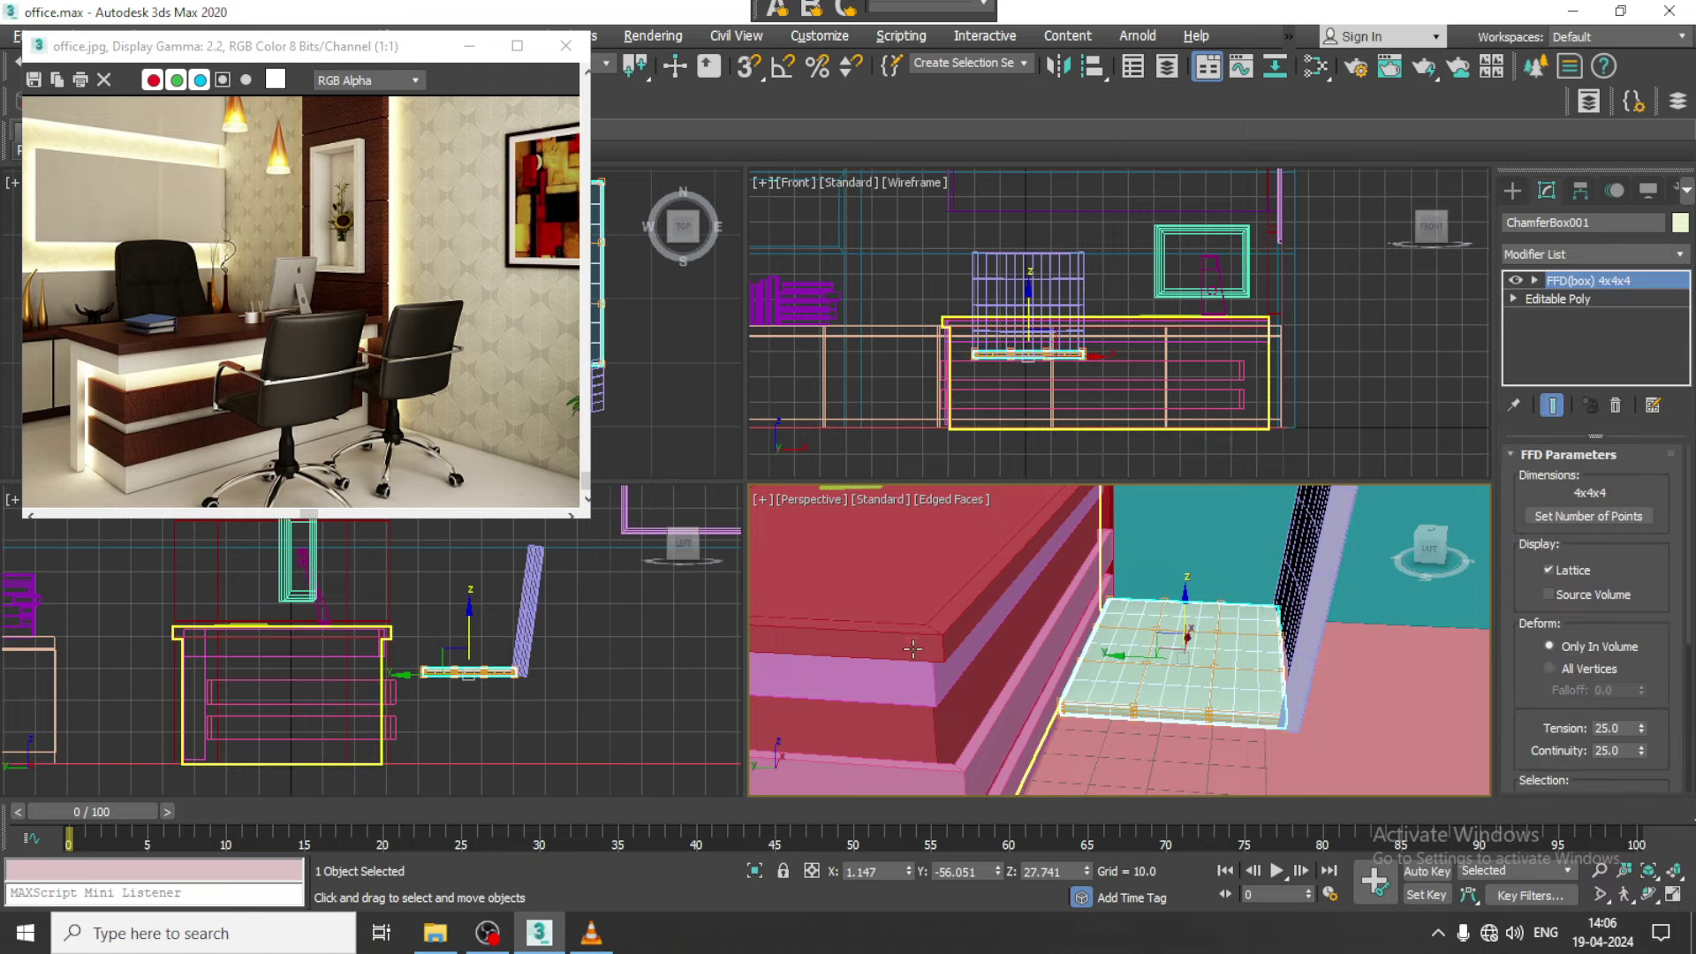
scroll(912, 649, "up", 2)
key("alt+w")
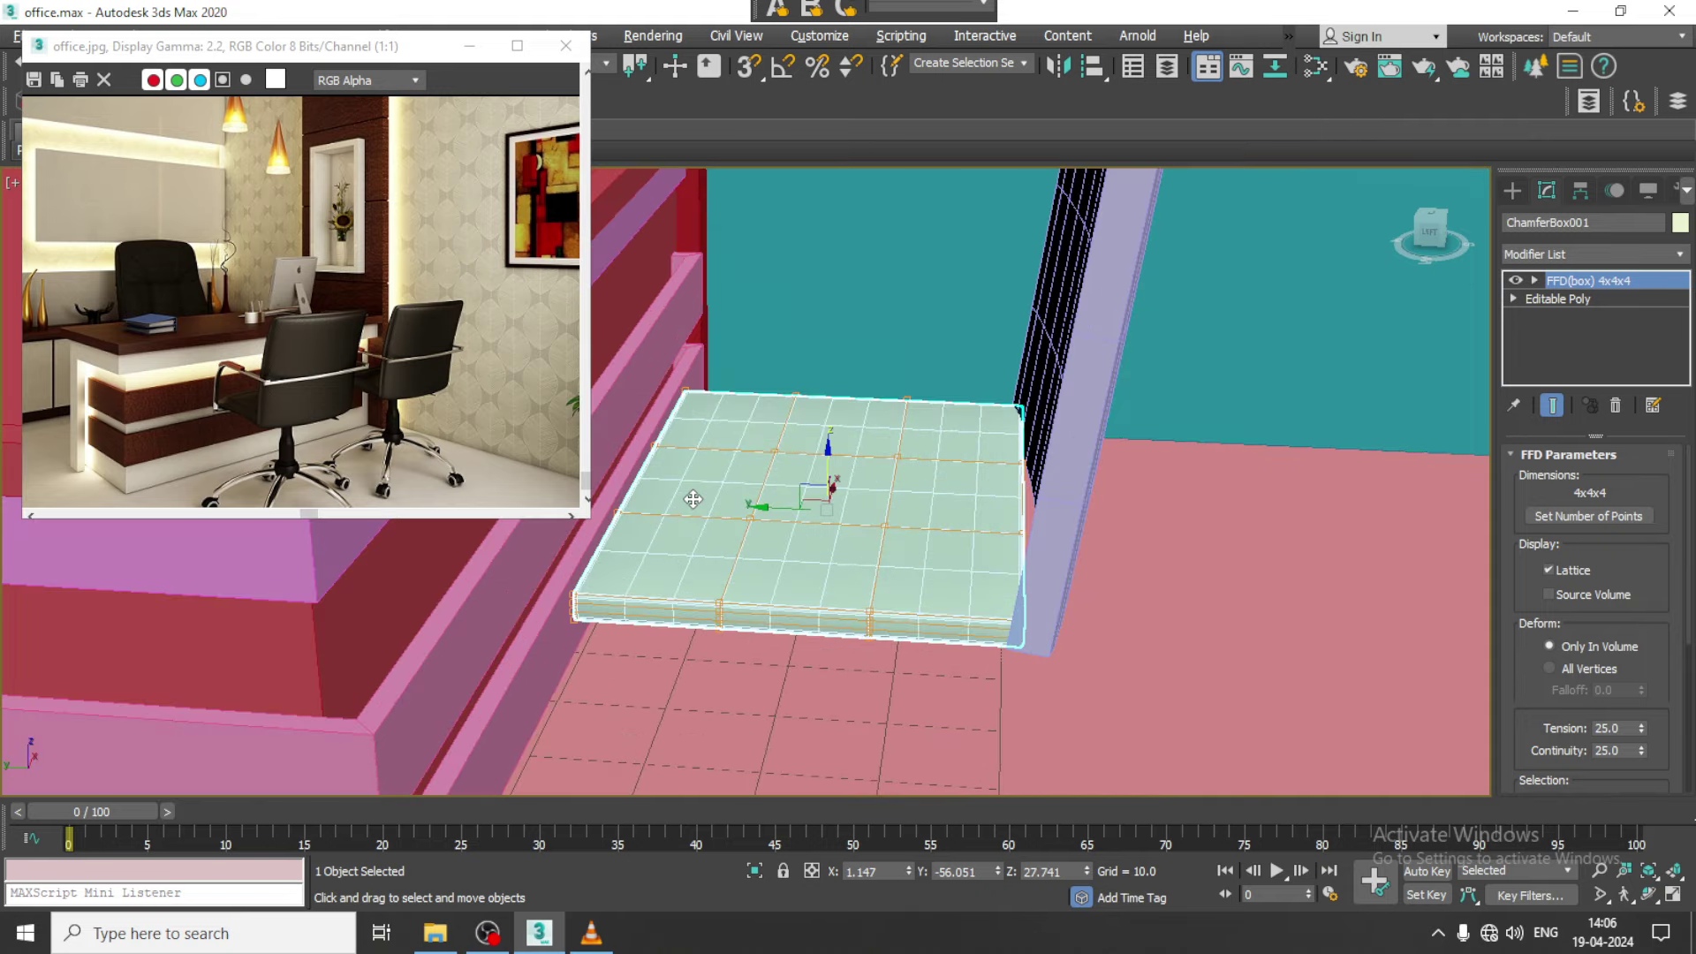
key("alt+w")
right_click(692, 424)
key("alt+w")
key("z")
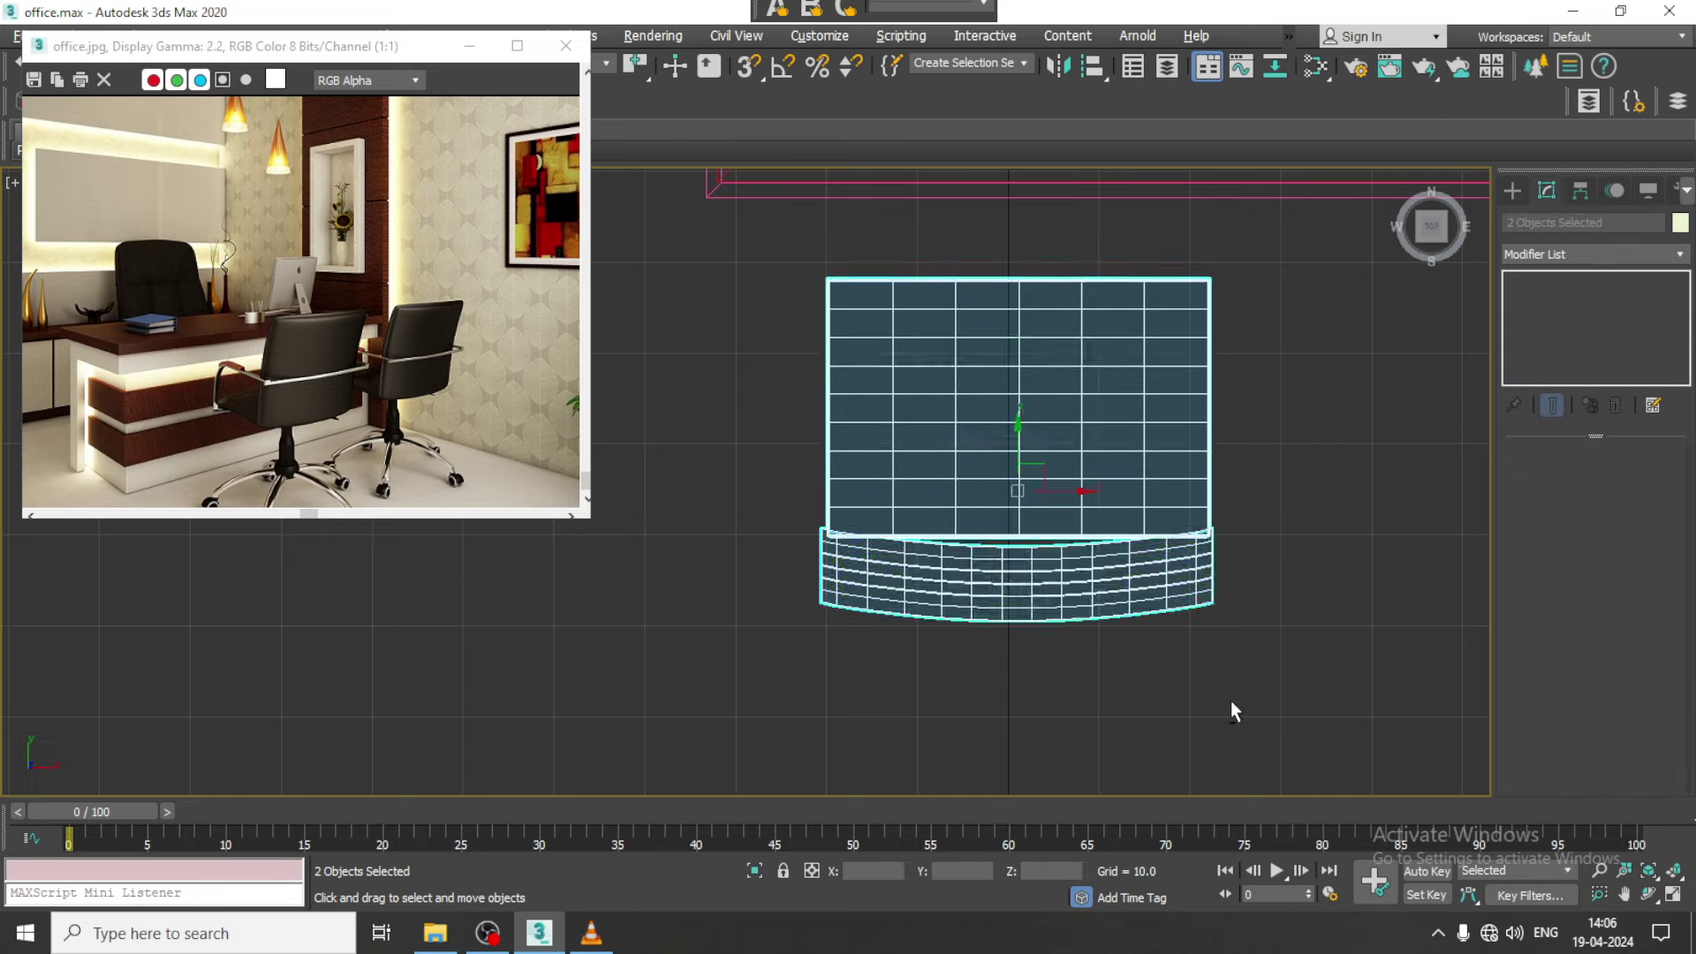
key("alt+w")
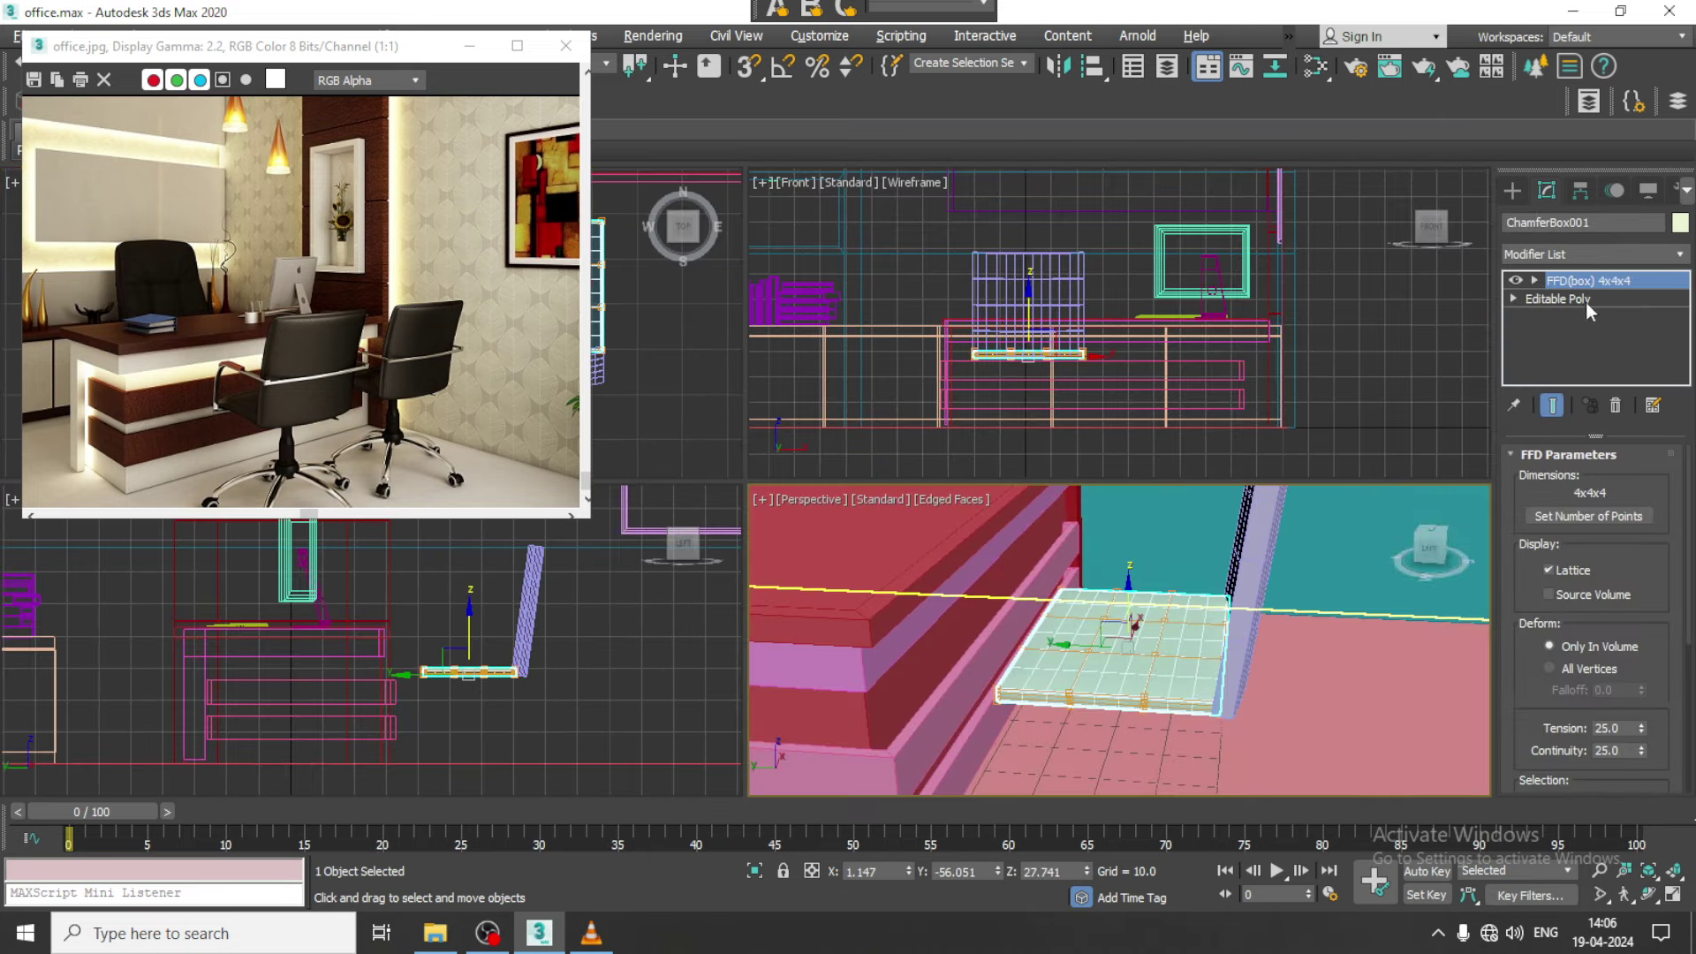
Enter the seat FFD's Control Points level and lower the lattice points slightly
left_click(1535, 280)
left_click(1625, 301)
right_click(703, 366)
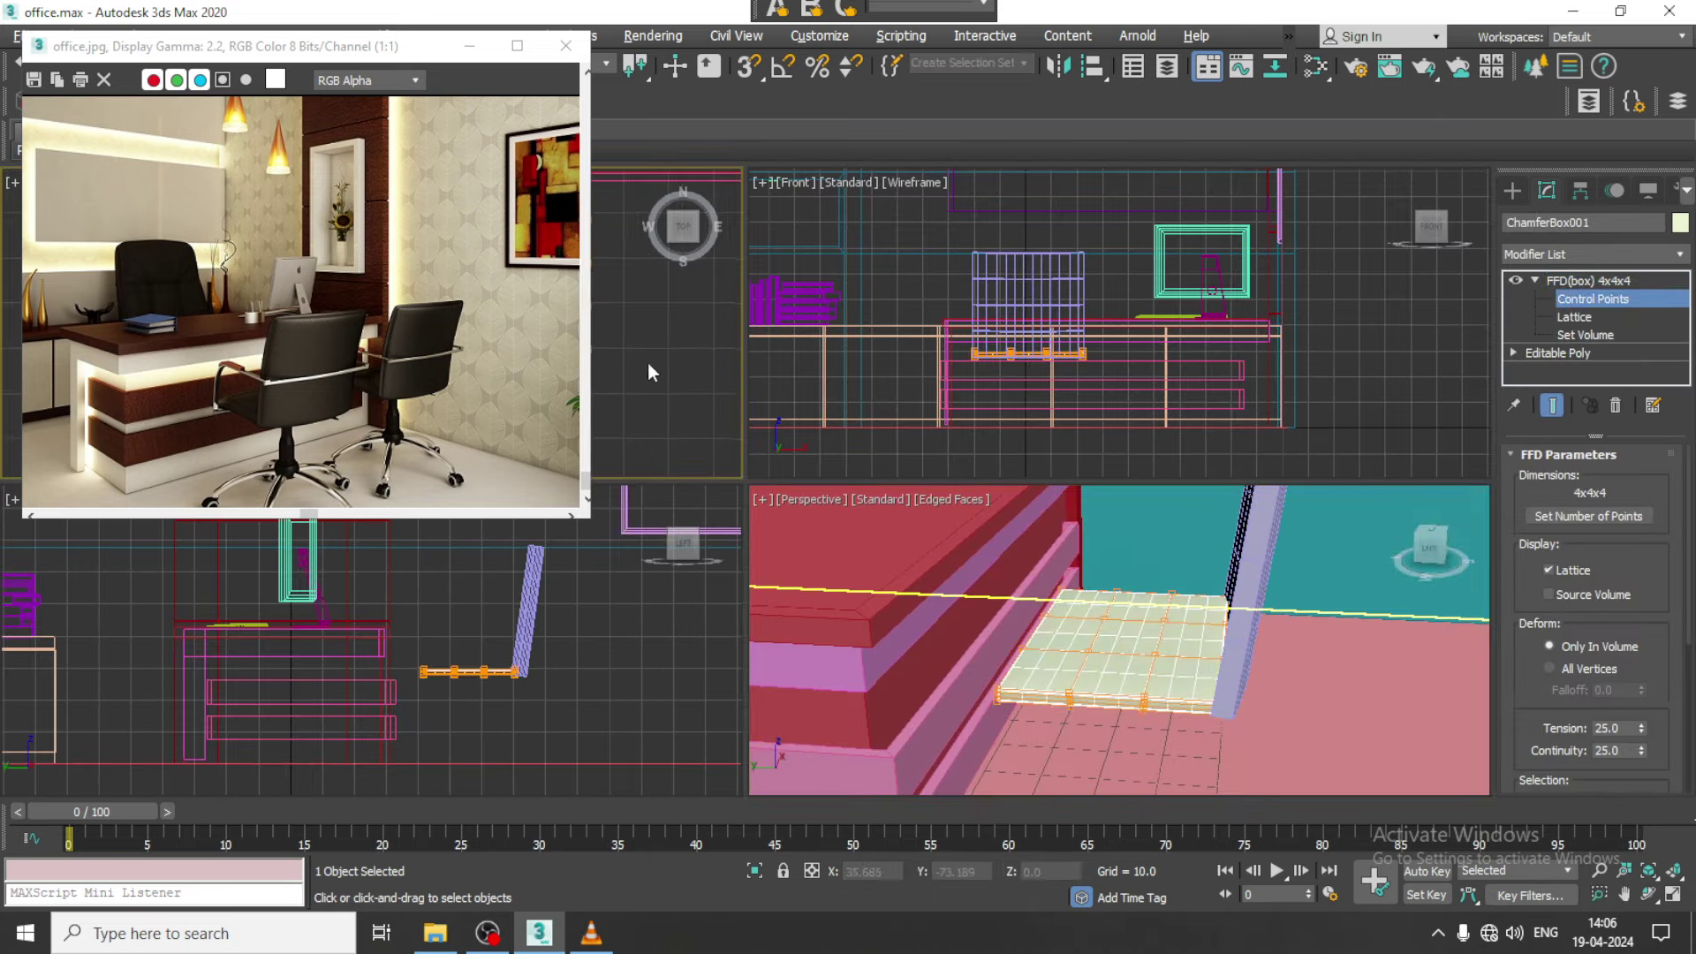
key("alt+w")
key("z")
key("alt+w")
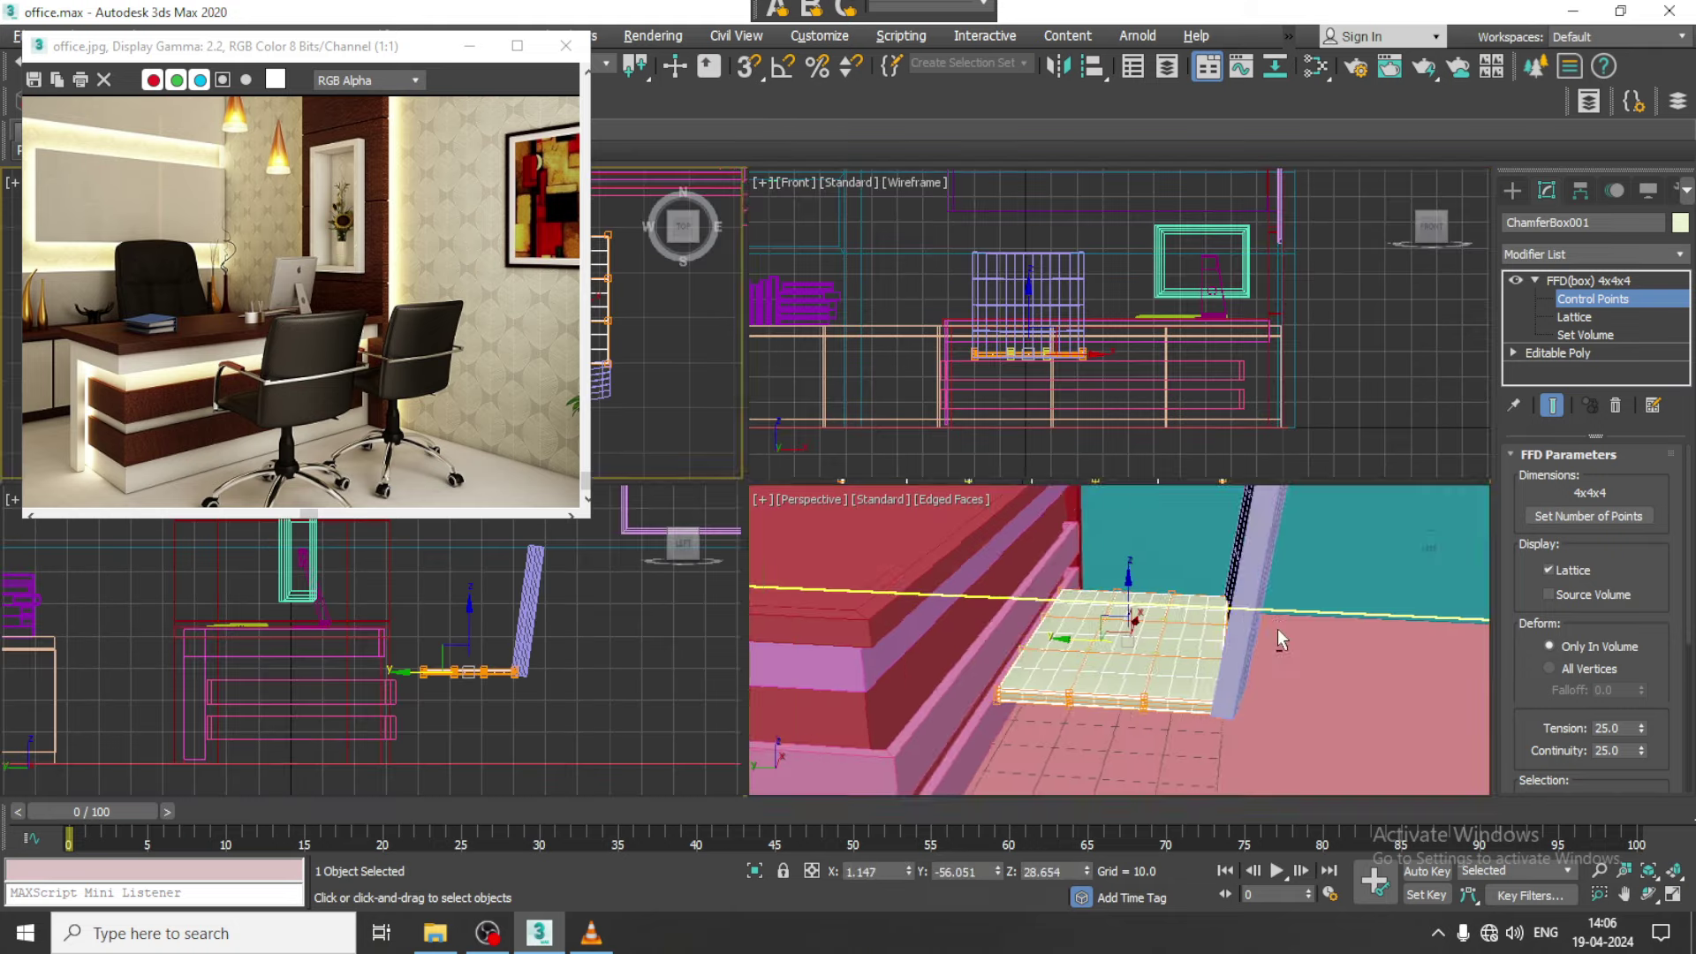
right_click(1277, 628)
key("alt+w")
left_click_drag(693, 428, 693, 434)
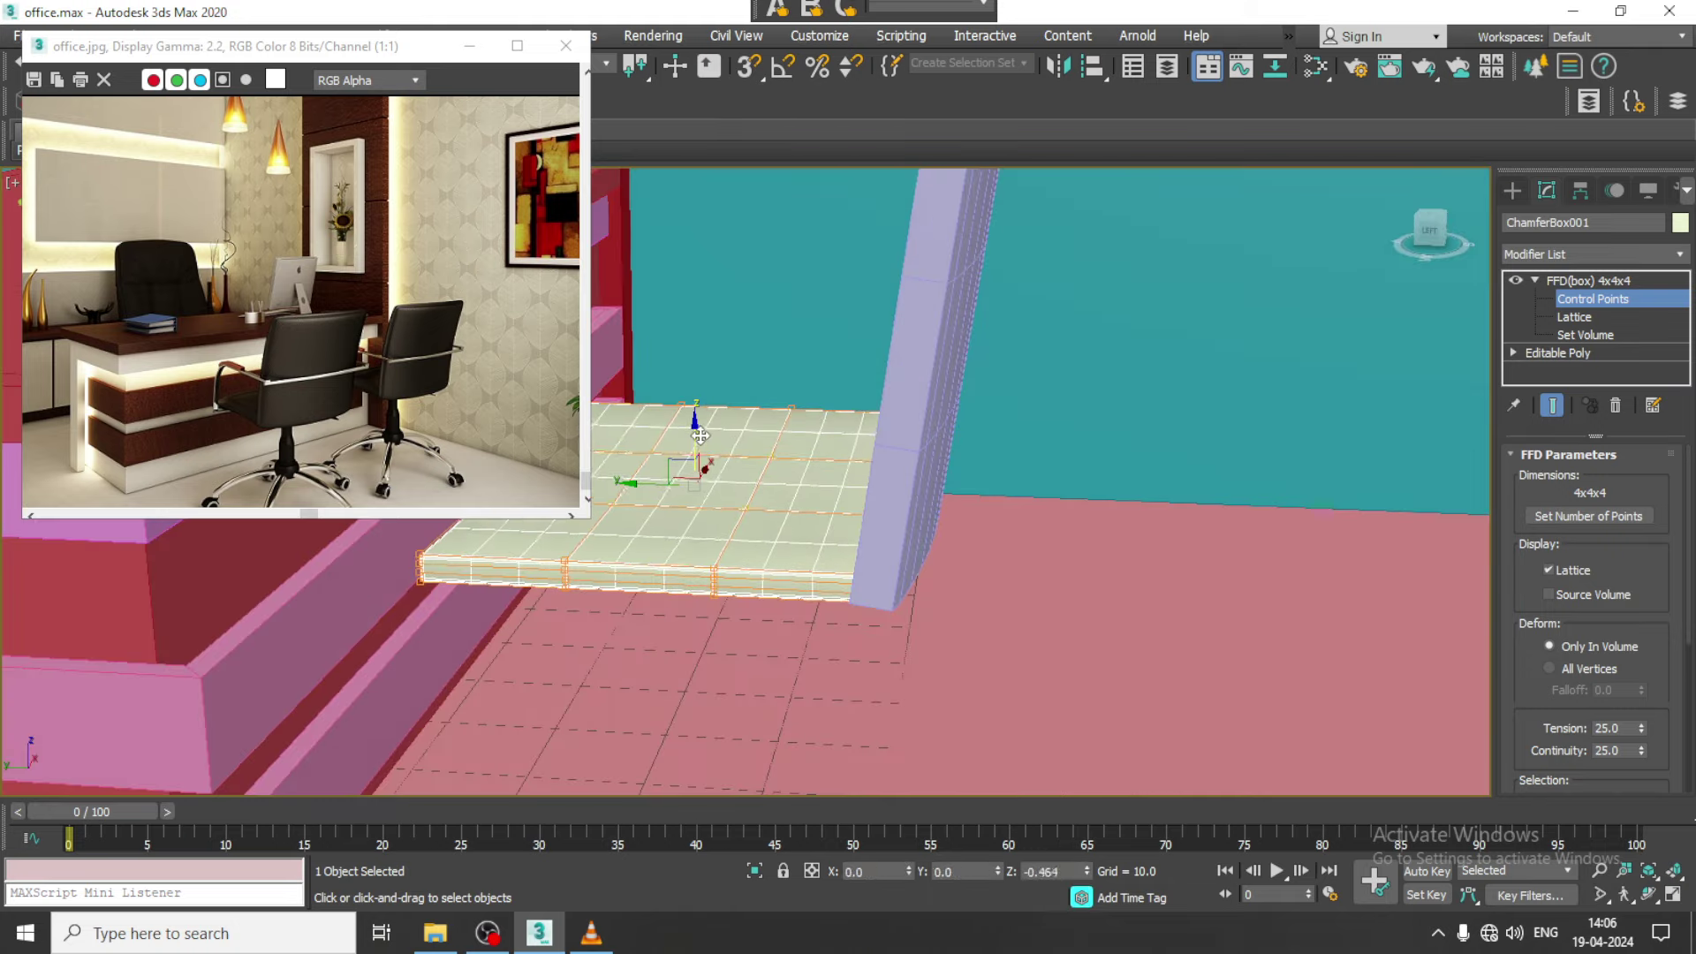
middle_click_drag(1093, 543, 1181, 572)
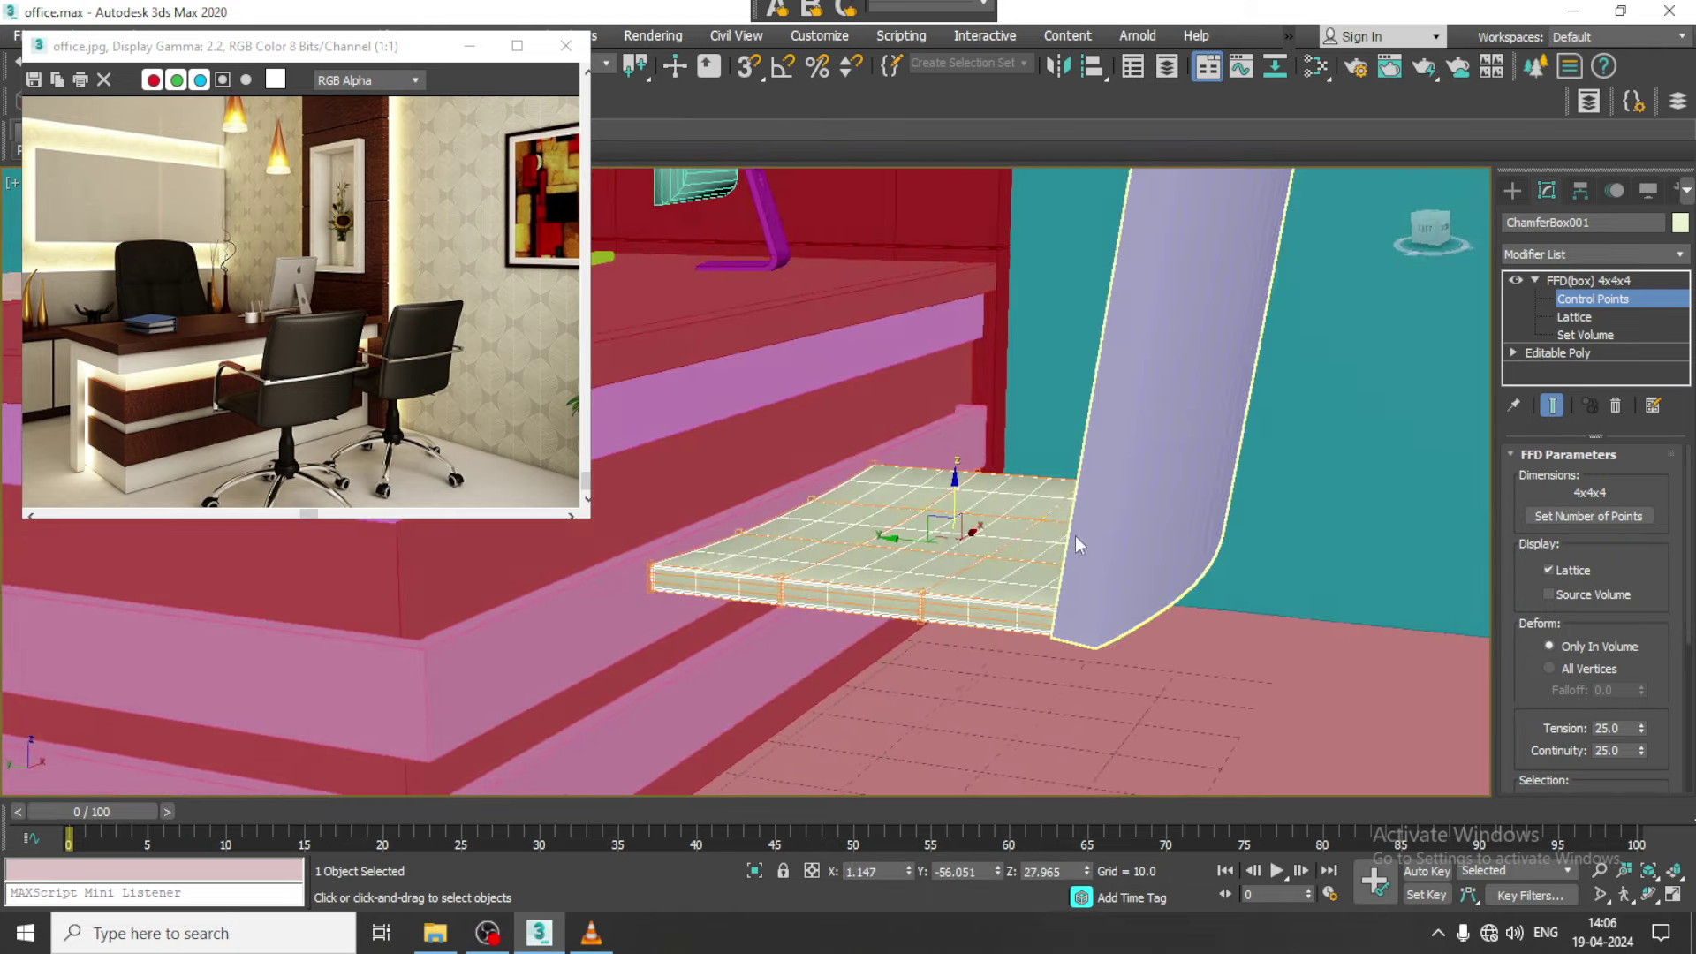
scroll(1077, 537, "up", 1)
scroll(1077, 537, "up", 2)
middle_click_drag(1078, 527, 1140, 548, "alt")
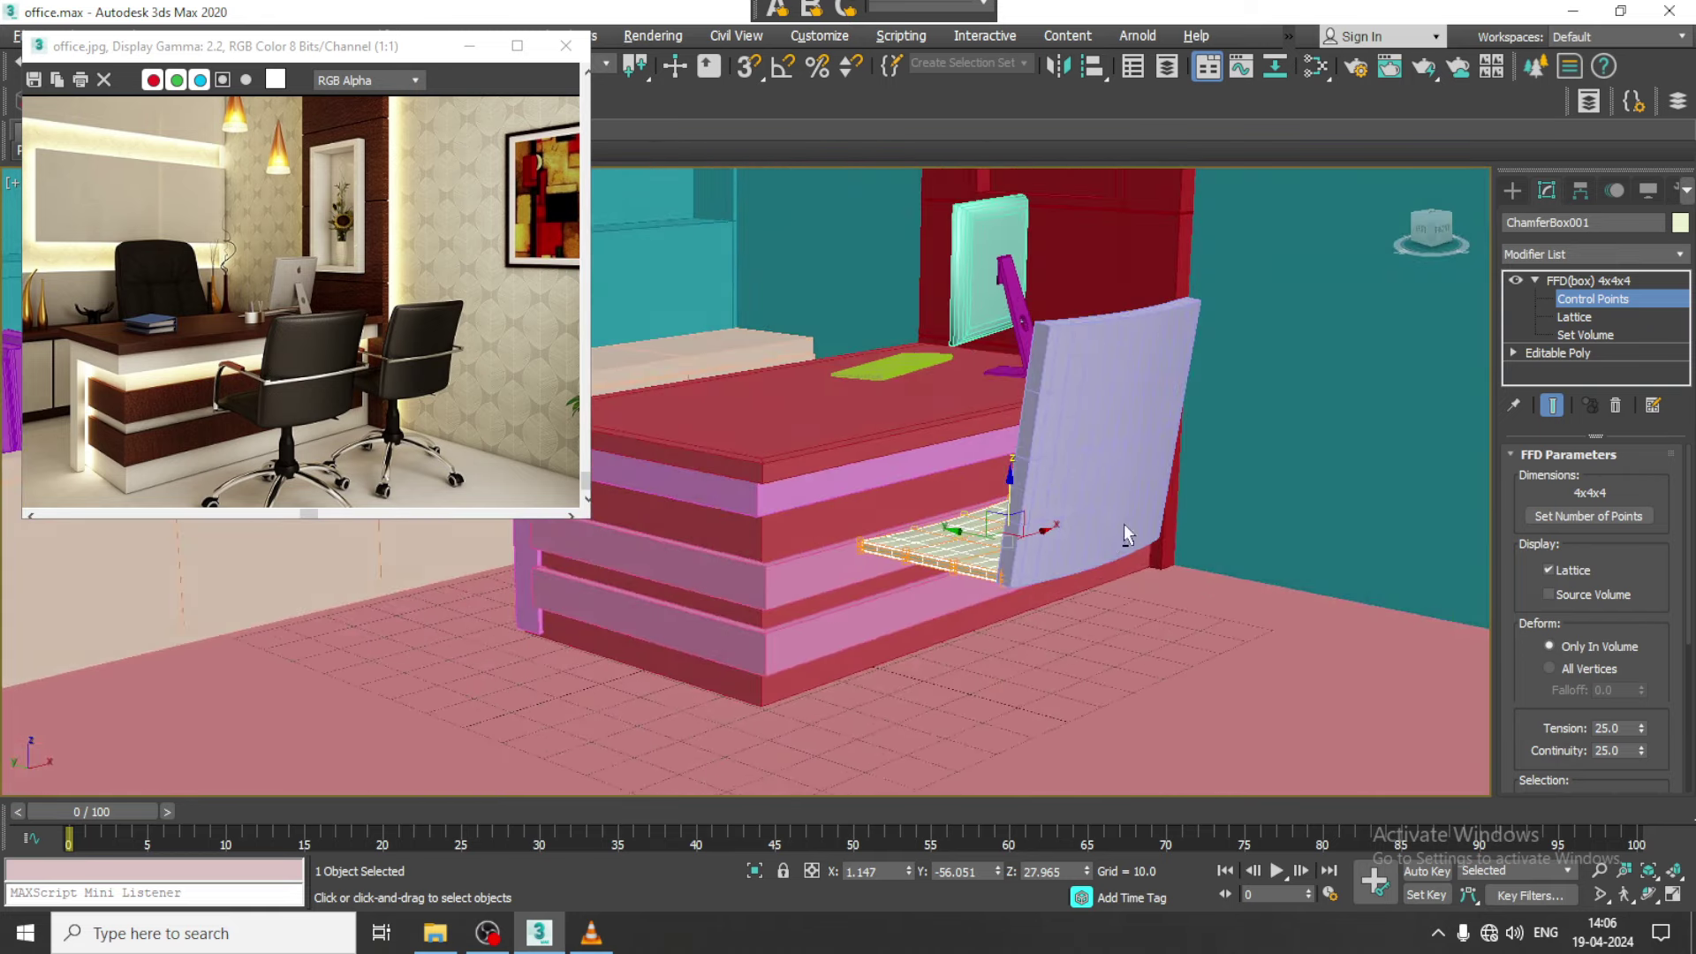
Return to the FFD top level and test scaling the lattice vertically
left_click(1590, 281)
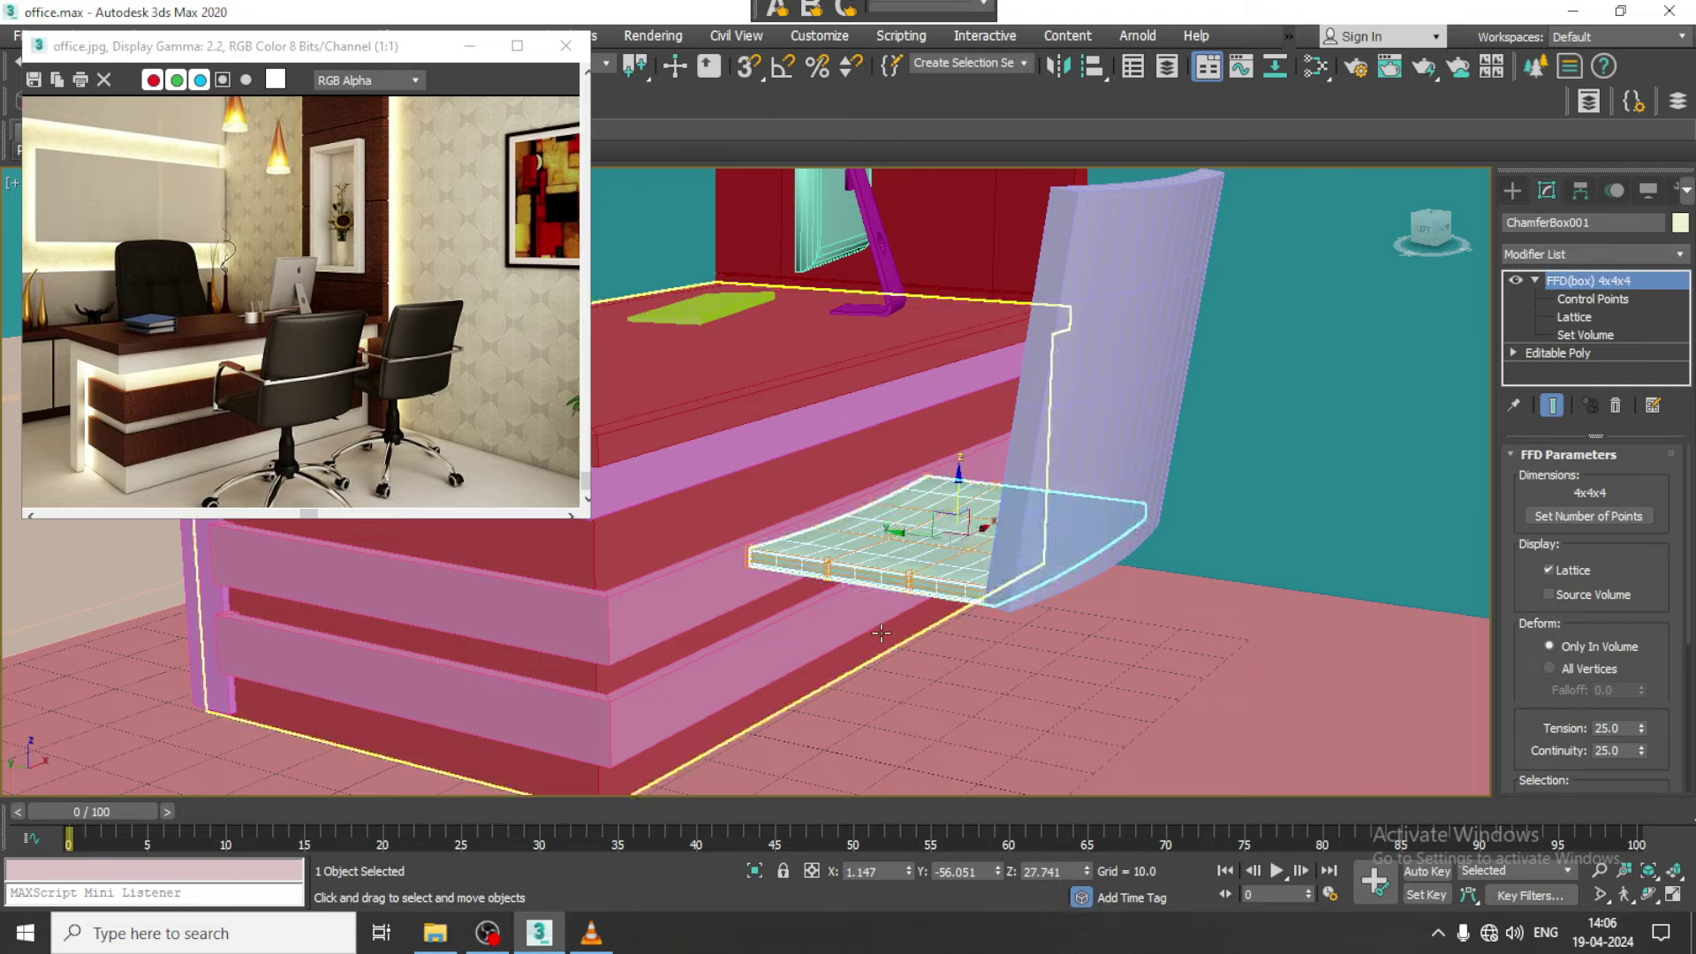
scroll(972, 486, "up", 2)
key("r")
mouse_move(1011, 424)
left_mouse_down()
mouse_move(1012, 403)
mouse_move(1011, 424)
left_mouse_up()
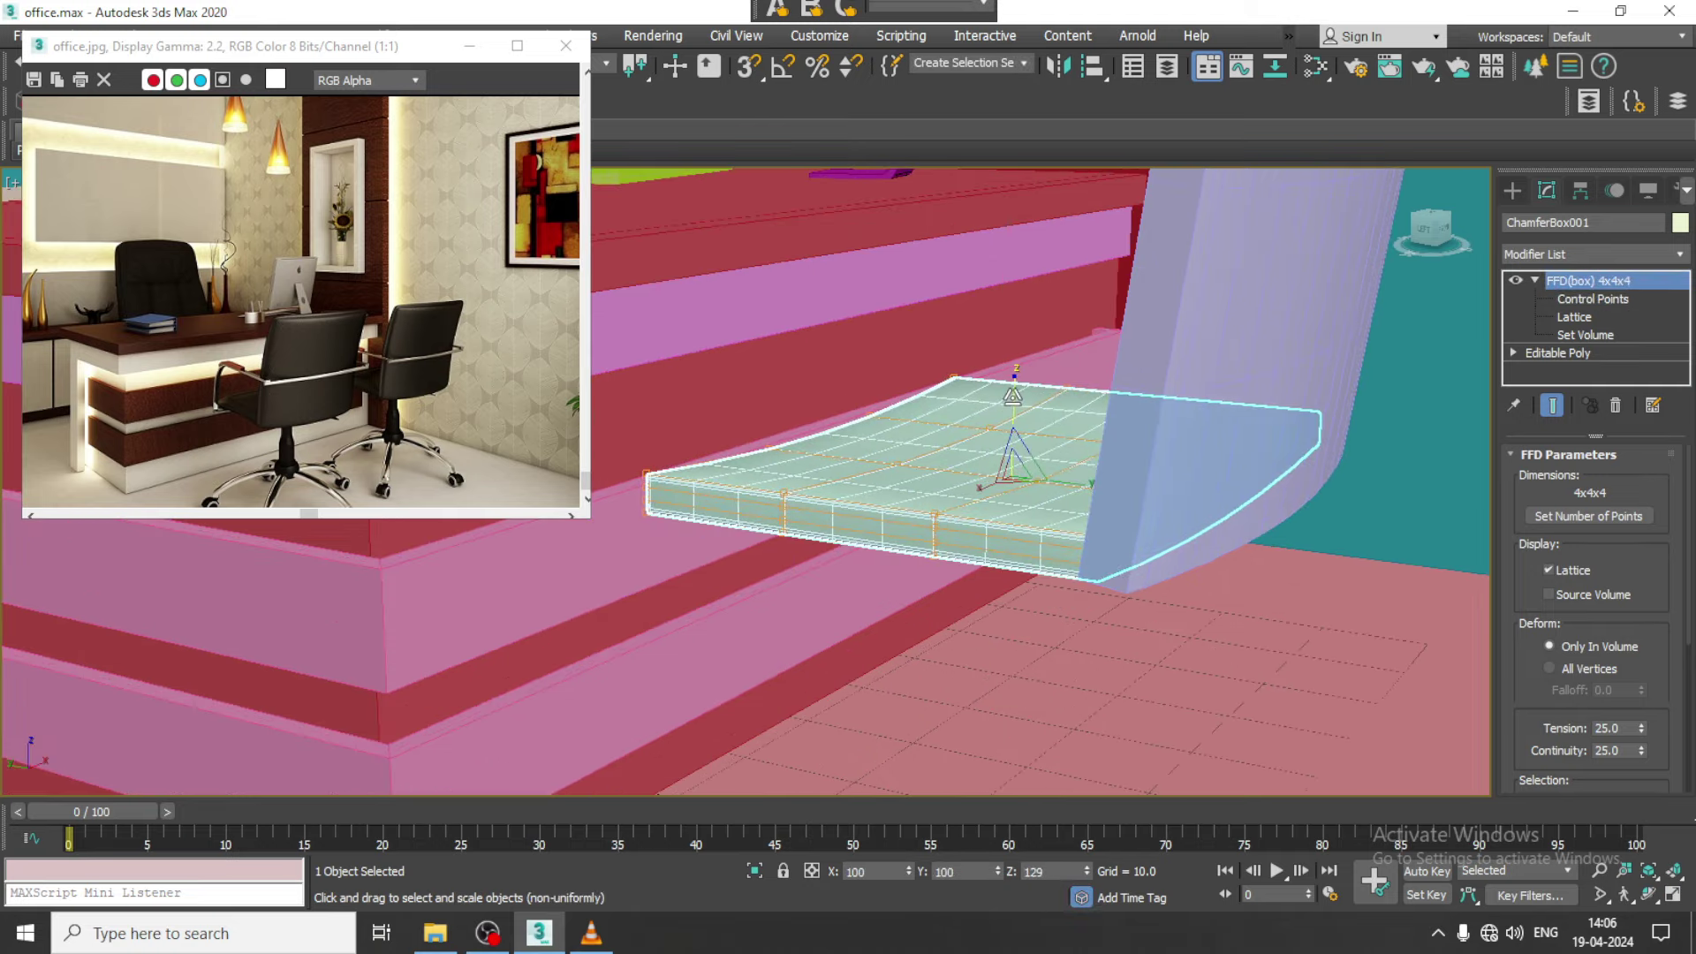
key("w")
scroll(1024, 477, "down", 3)
mouse_move(1025, 477)
middle_mouse_down("alt")
mouse_move(1054, 505)
mouse_move(1089, 485)
middle_mouse_up("alt")
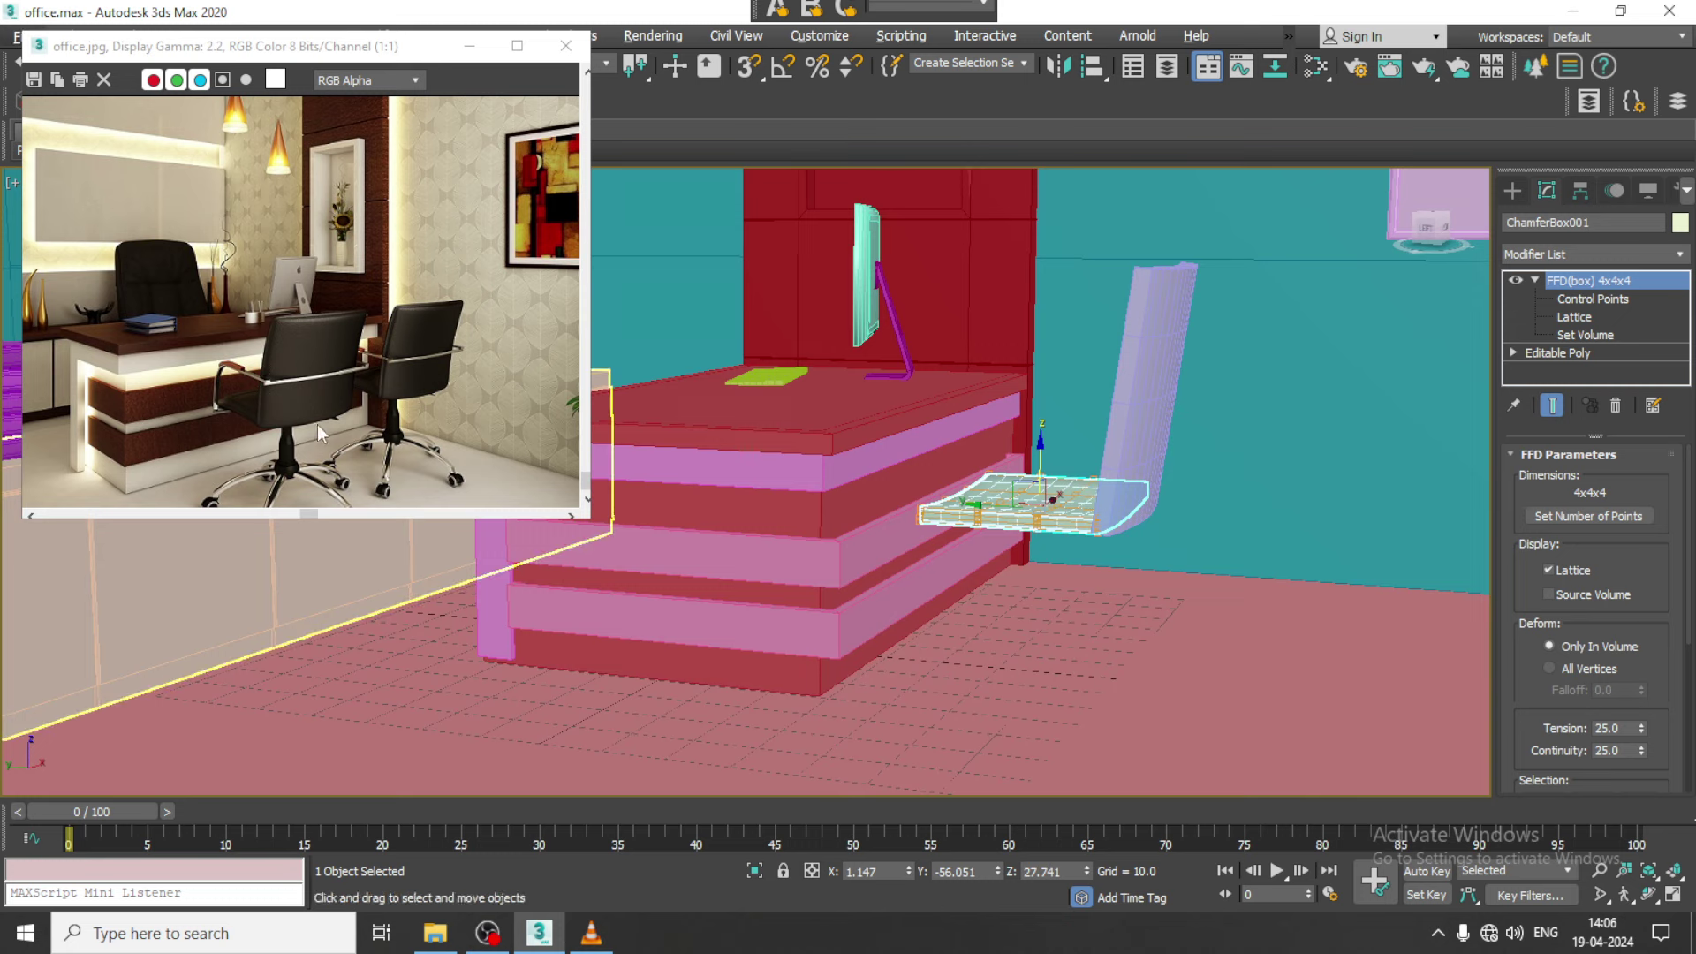
scroll(319, 423, "up", 1)
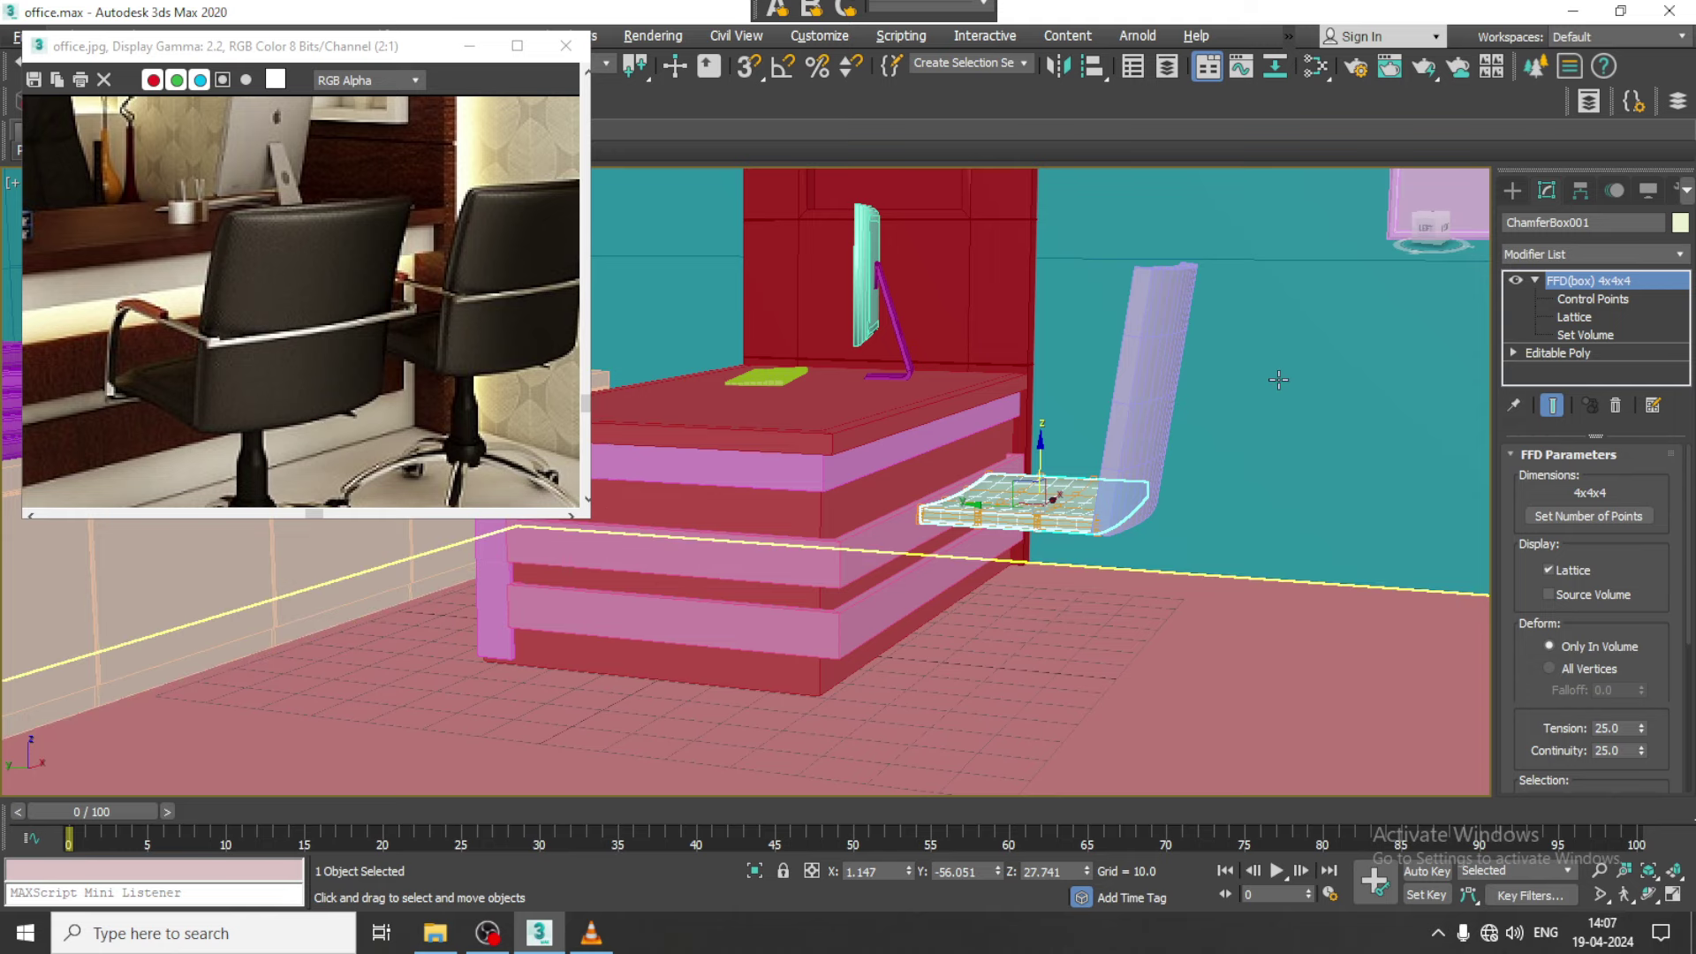
Select the seat and backrest together and slide them right along the wall
mouse_move(1335, 426)
middle_mouse_down("alt")
mouse_move(1351, 438)
mouse_move(1183, 490)
middle_mouse_up("alt")
left_click(1152, 464, "ctrl")
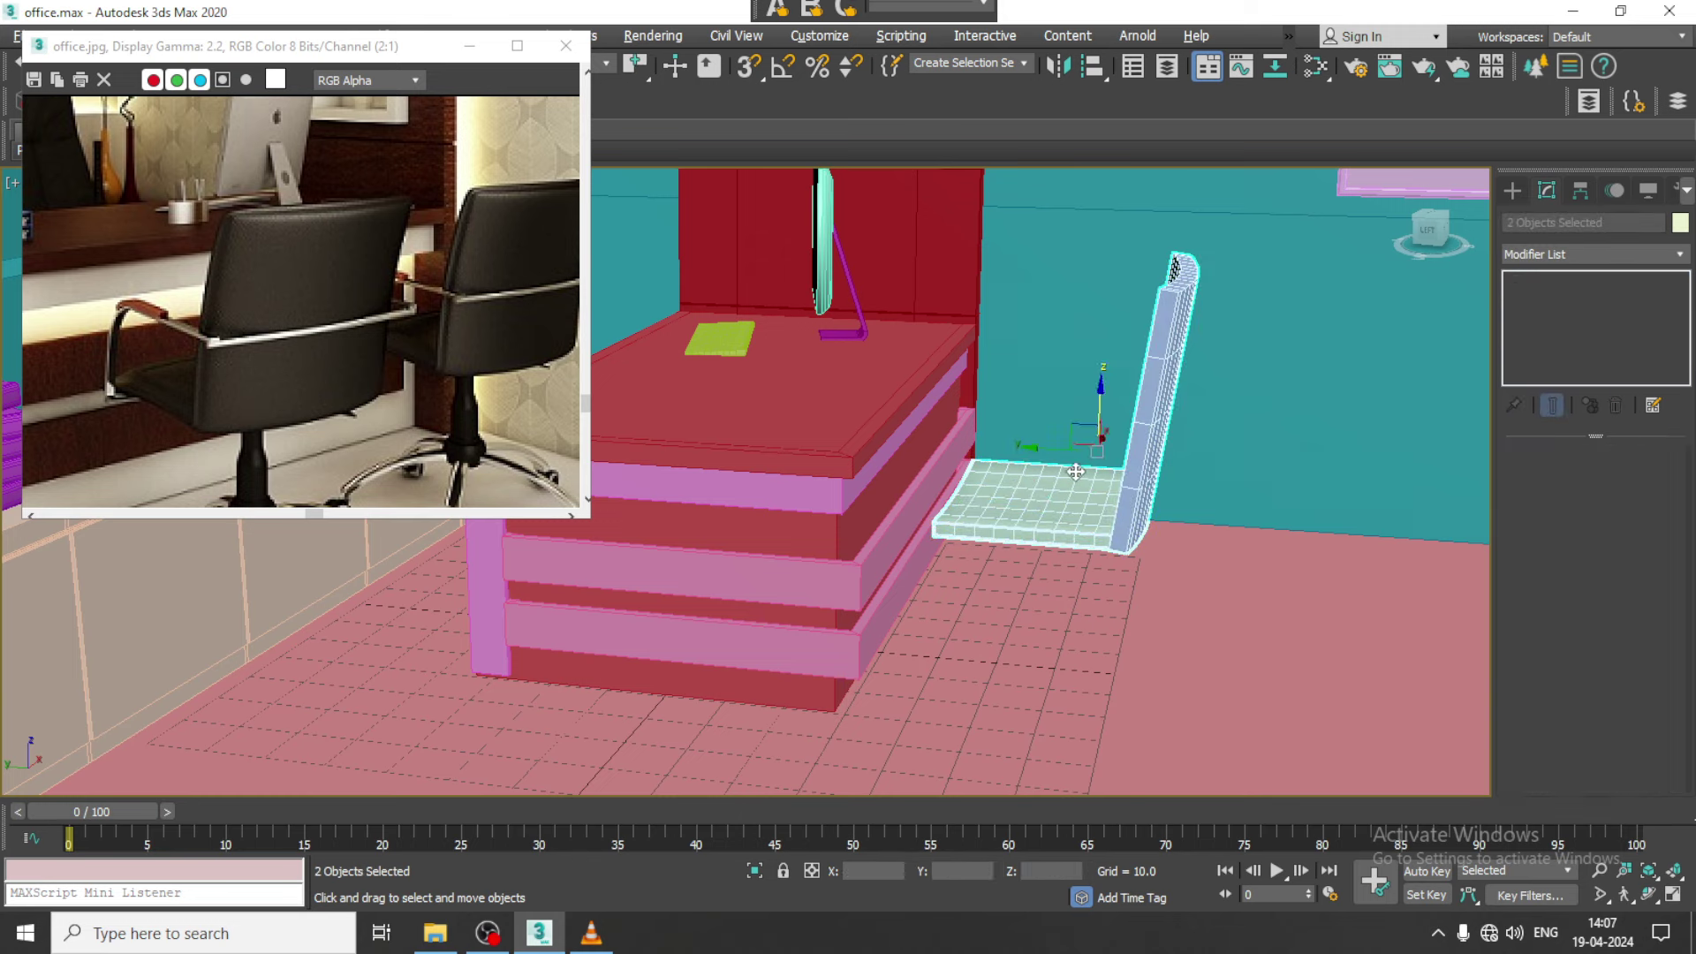
left_click_drag(1079, 450, 1126, 459)
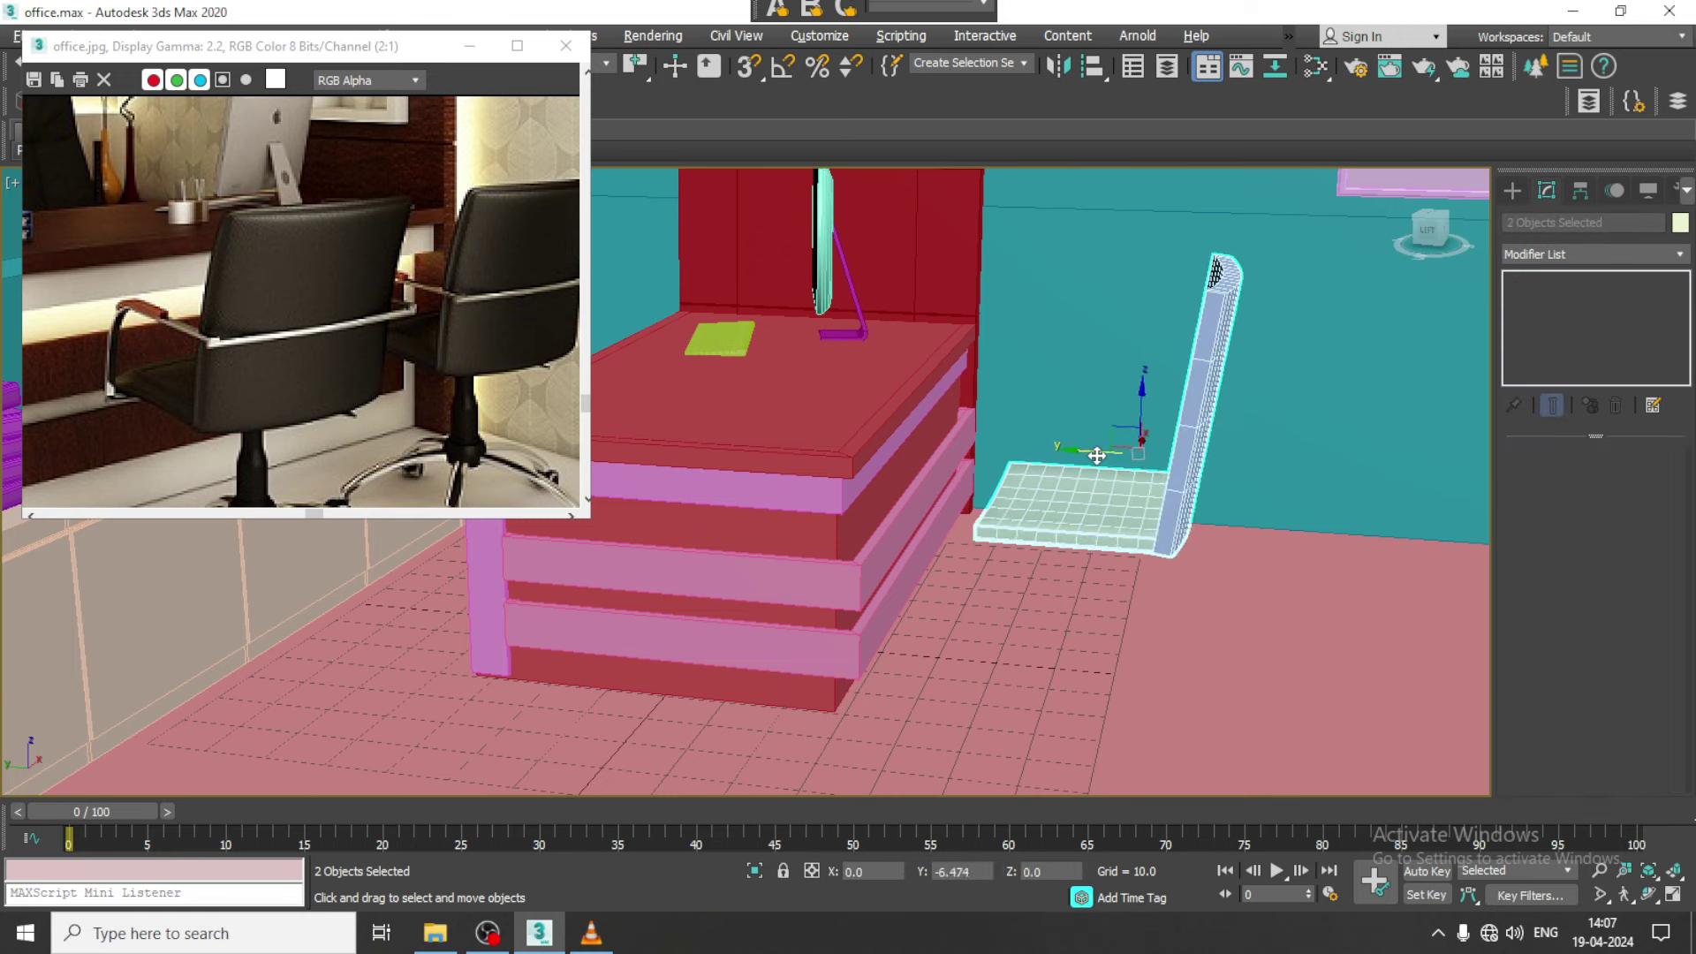
middle_click_drag(1126, 459, 1124, 524, "alt")
Select the seat alone and adjust a group of its FFD lattice control points
left_click(1123, 525)
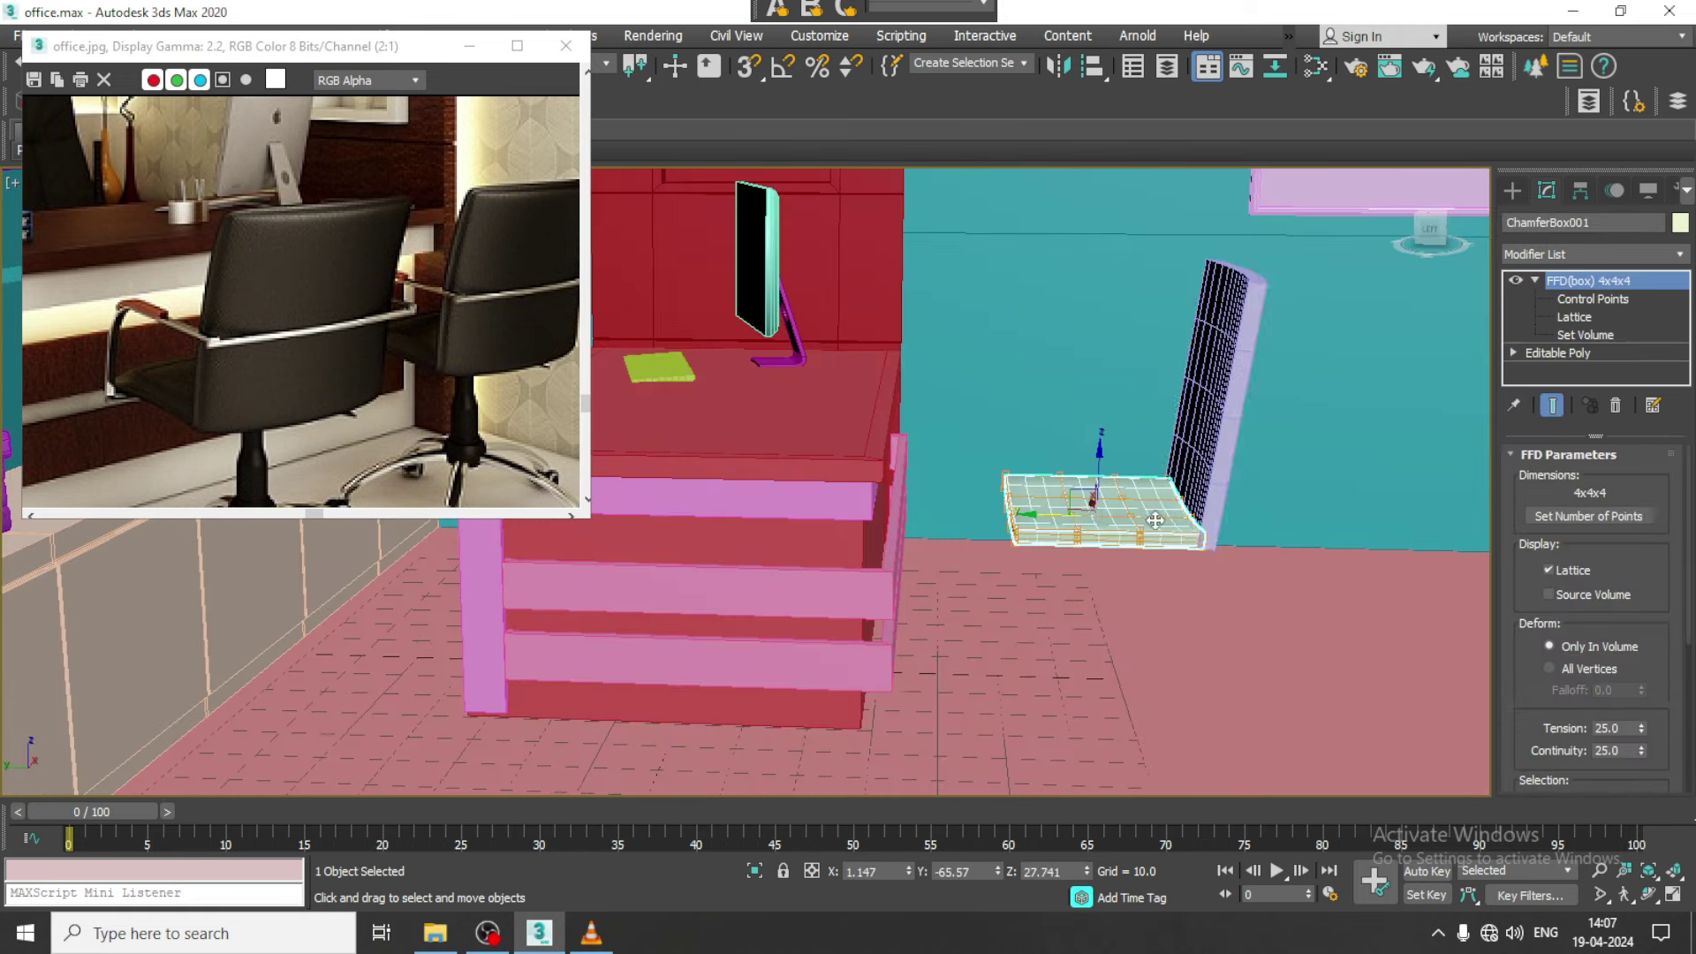
left_click(1572, 299)
left_click_drag(1088, 607, 1097, 606)
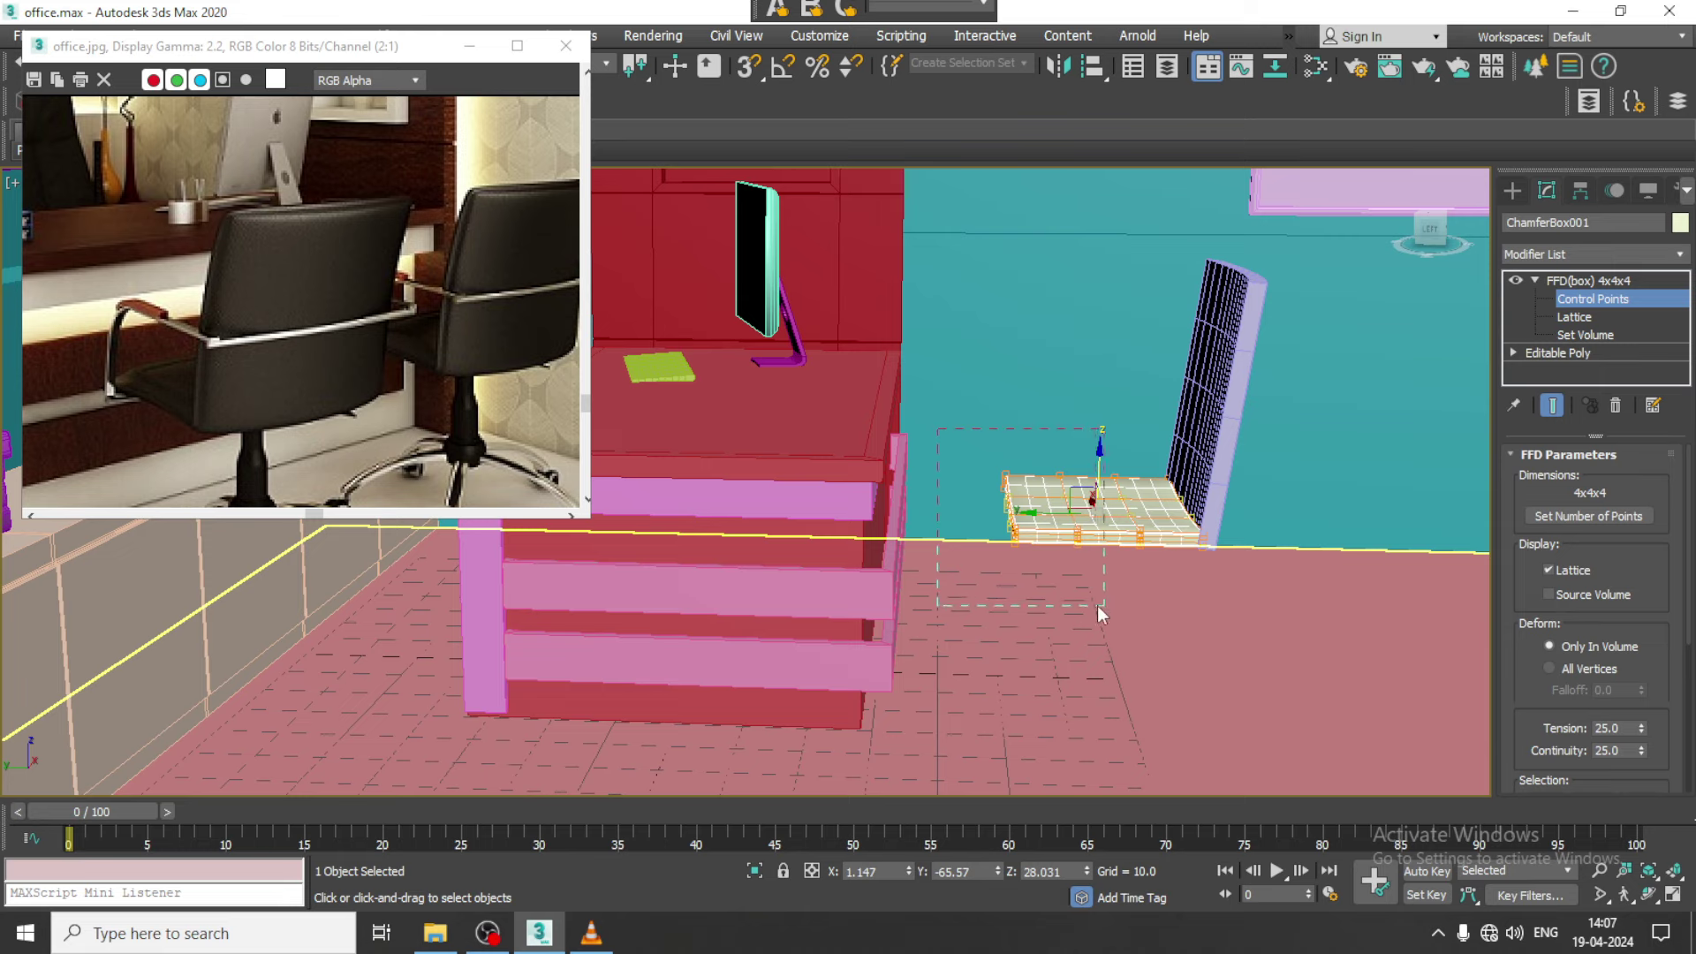
mouse_move(1096, 606)
middle_mouse_down("alt")
mouse_move(975, 511)
mouse_move(1314, 562)
mouse_move(1581, 353)
middle_mouse_up("alt")
scroll(1314, 574, "up", 5)
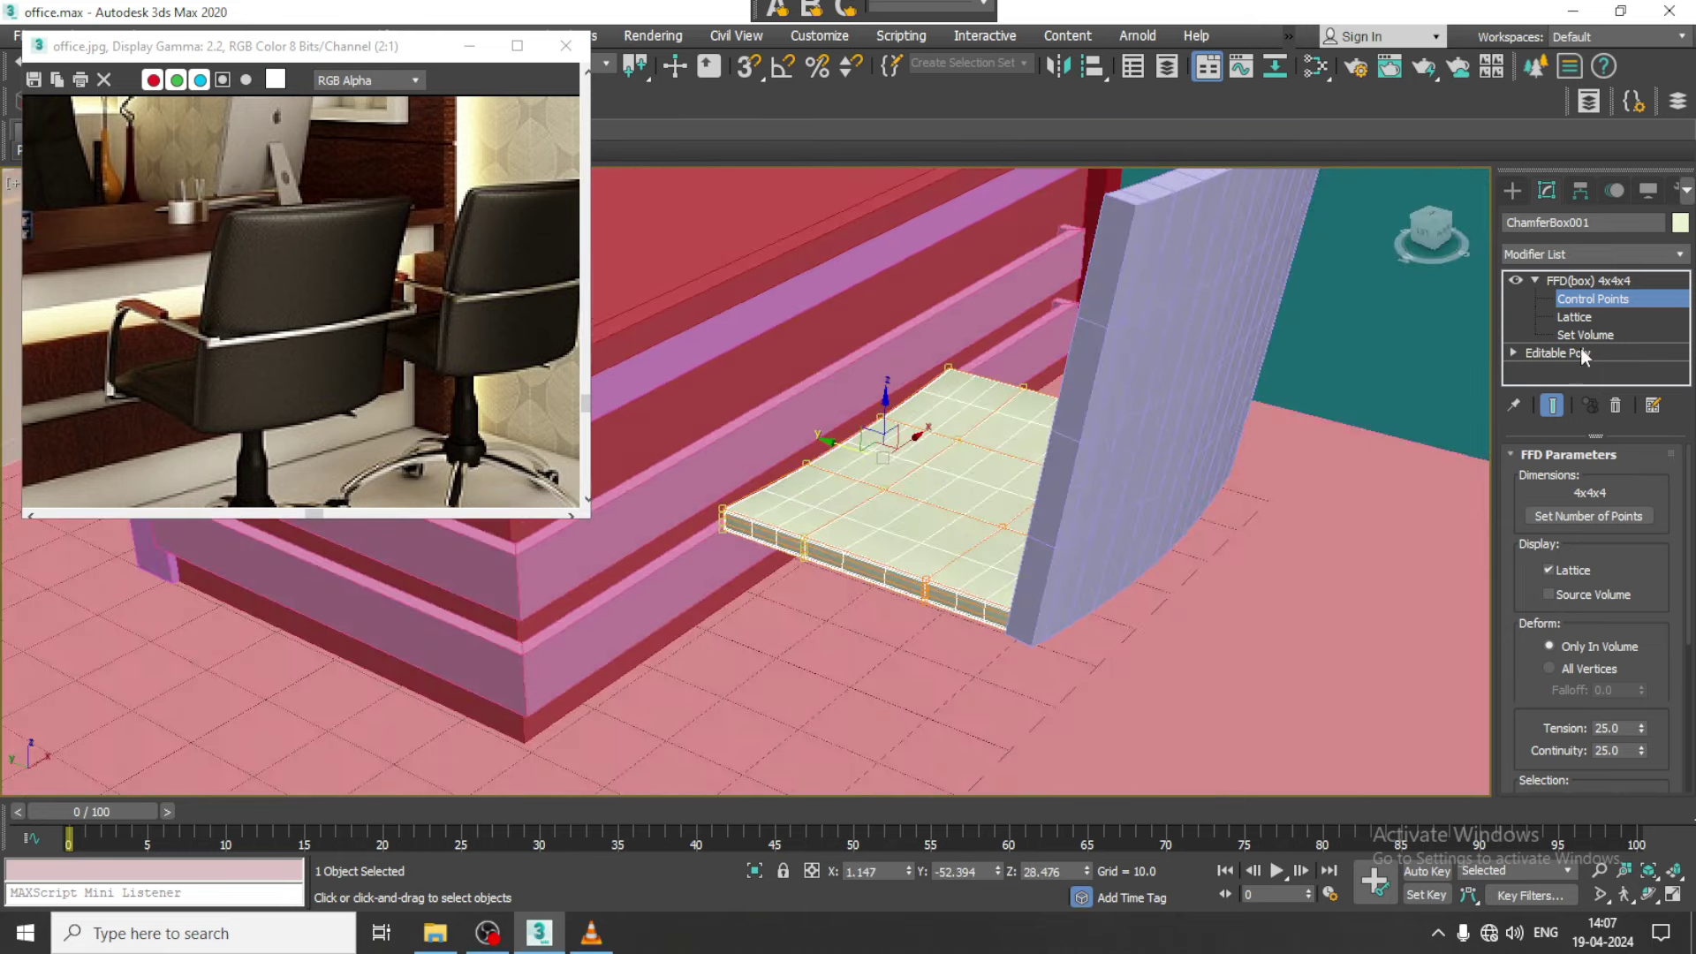
left_click(1596, 281)
mouse_move(1324, 397)
middle_mouse_down("alt")
mouse_move(1212, 375)
mouse_move(1192, 348)
middle_mouse_up("alt")
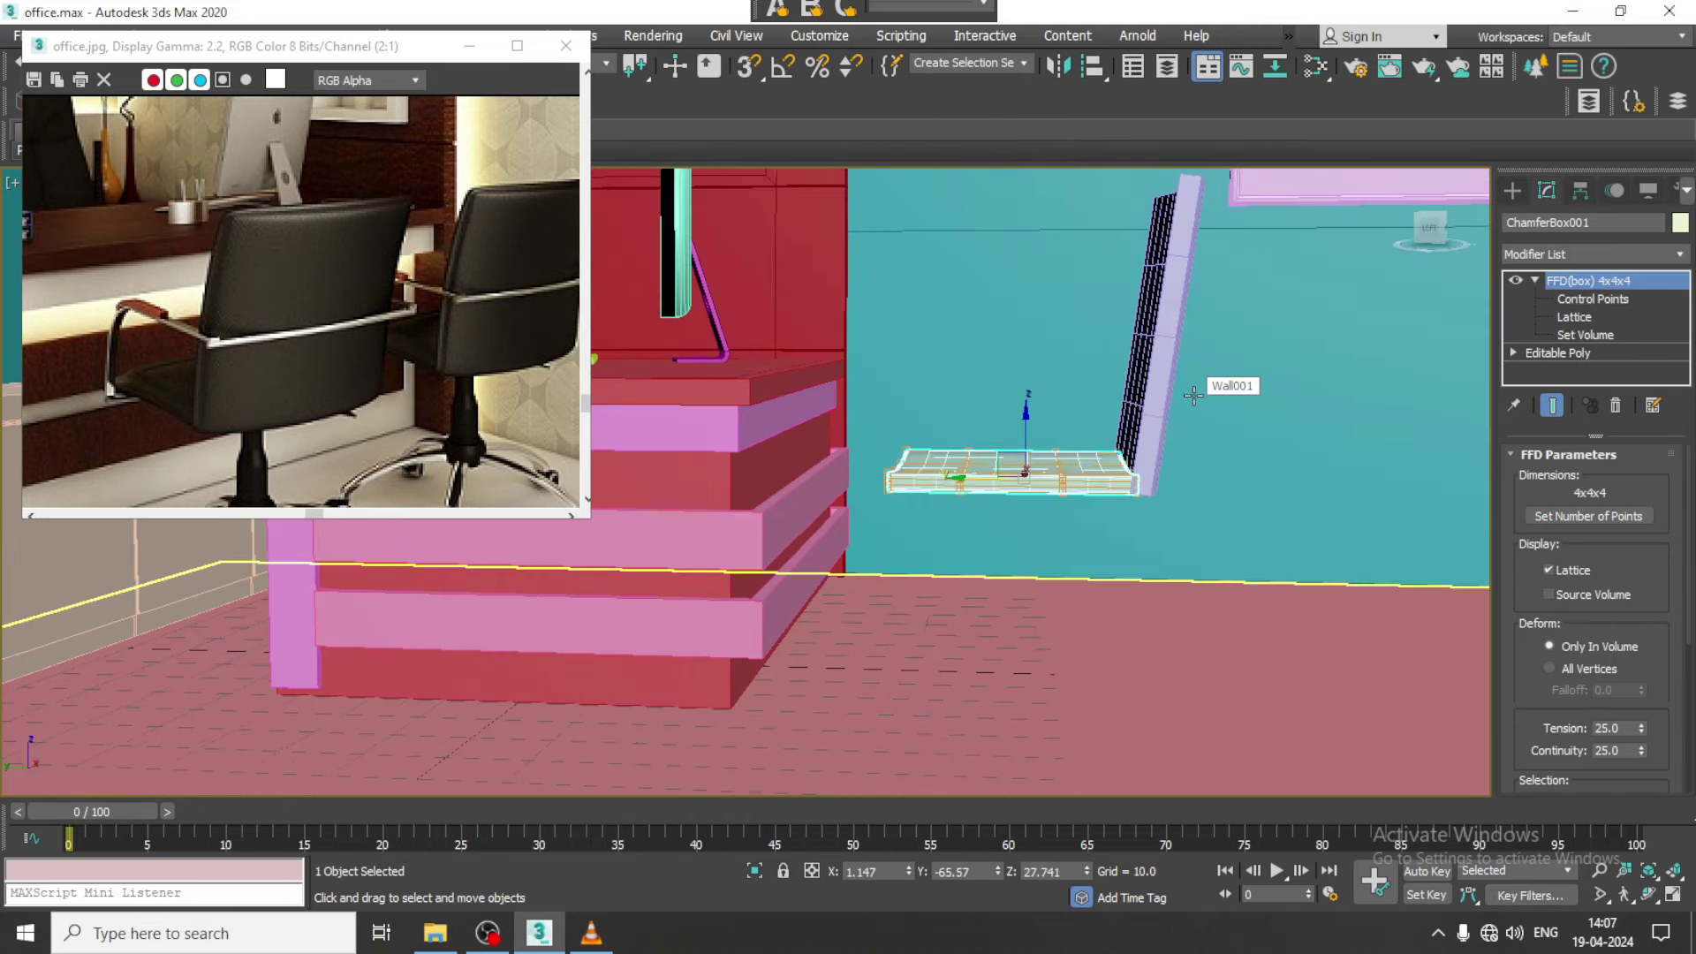
Bring up the Create panel's Extended Primitives options and return to four views
key("alt+w")
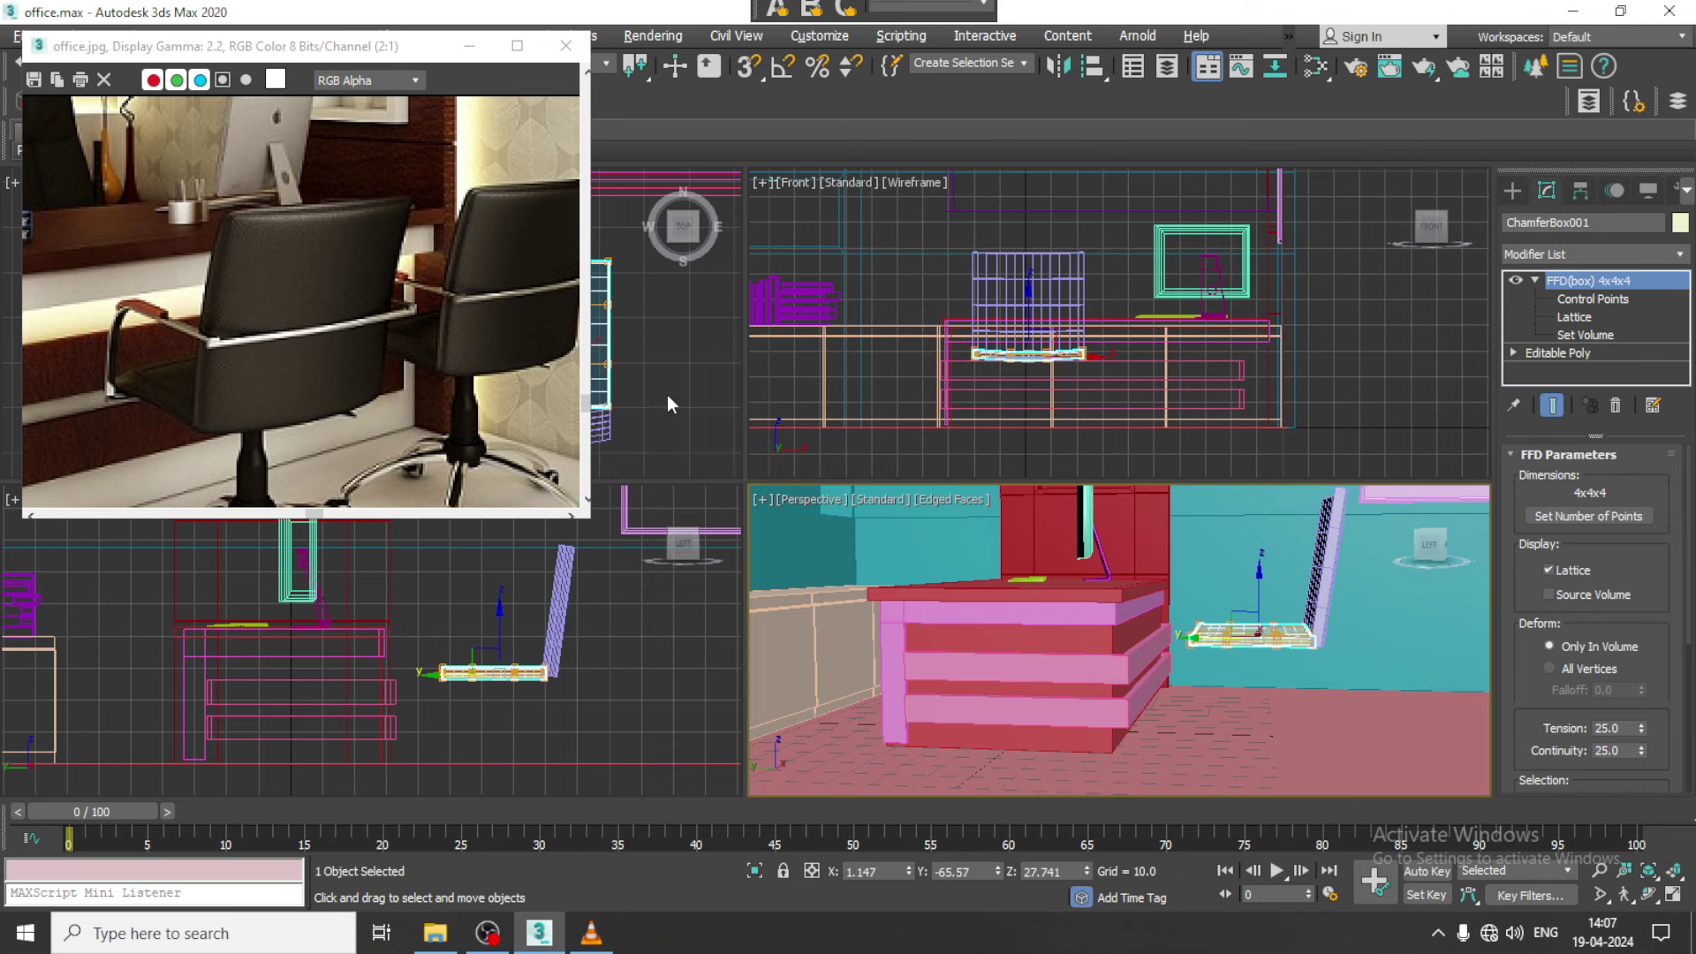
key("alt+w")
scroll(707, 371, "down", 3)
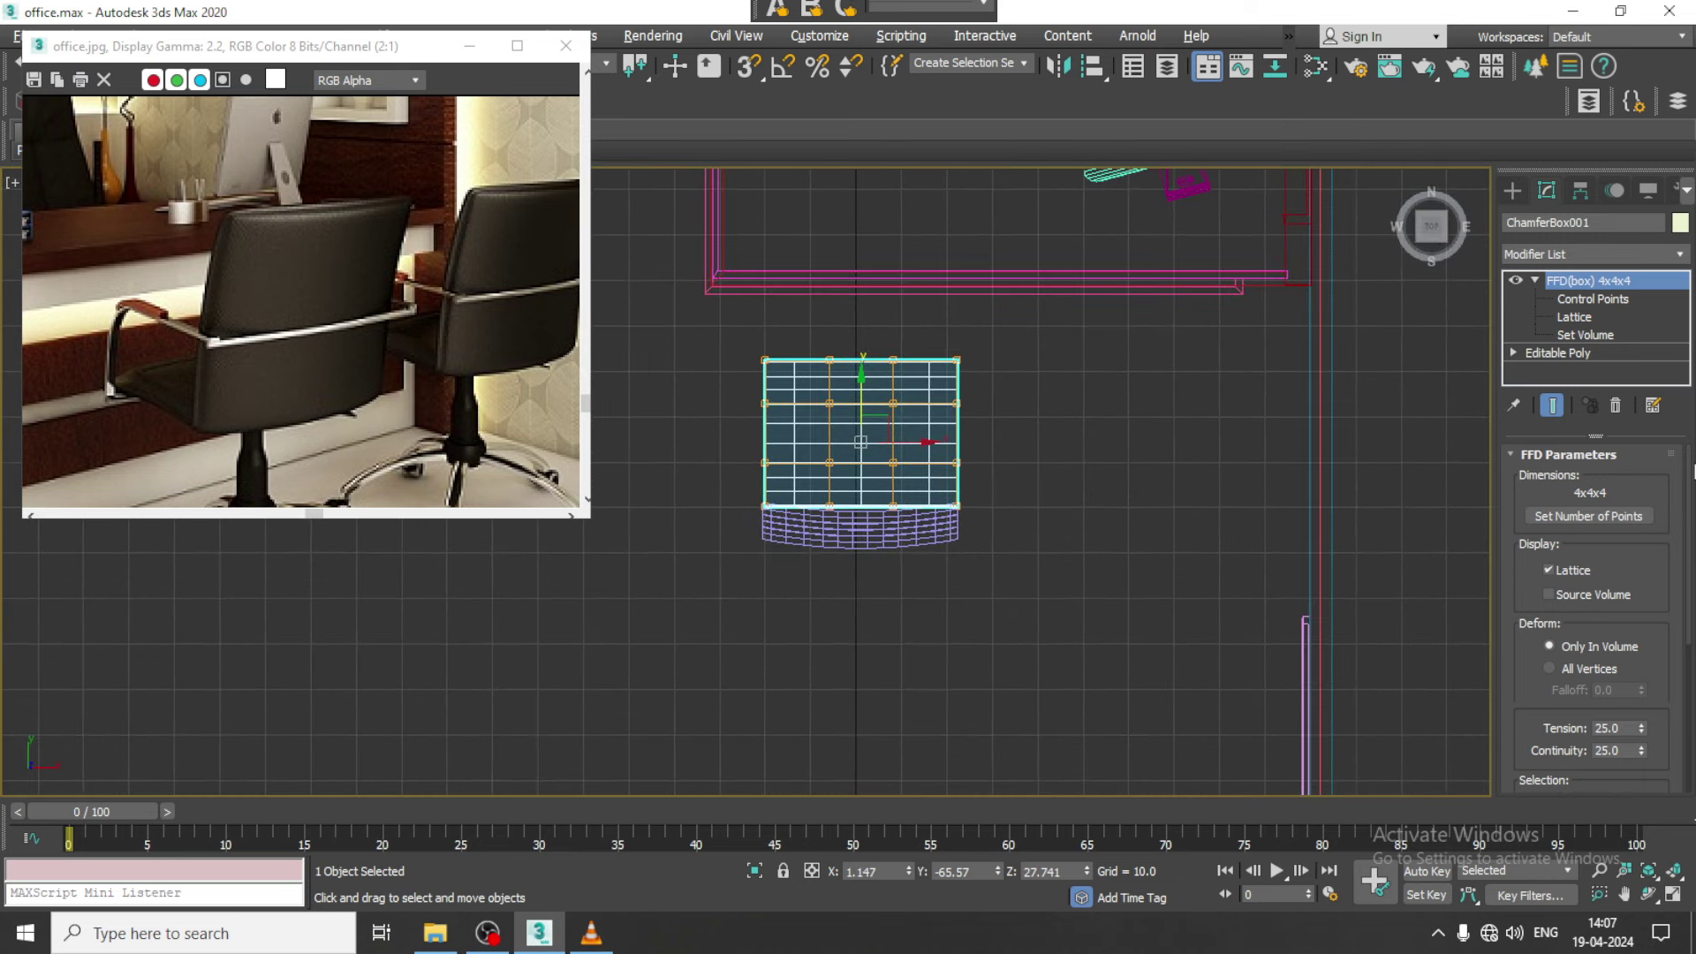
left_click(1512, 189)
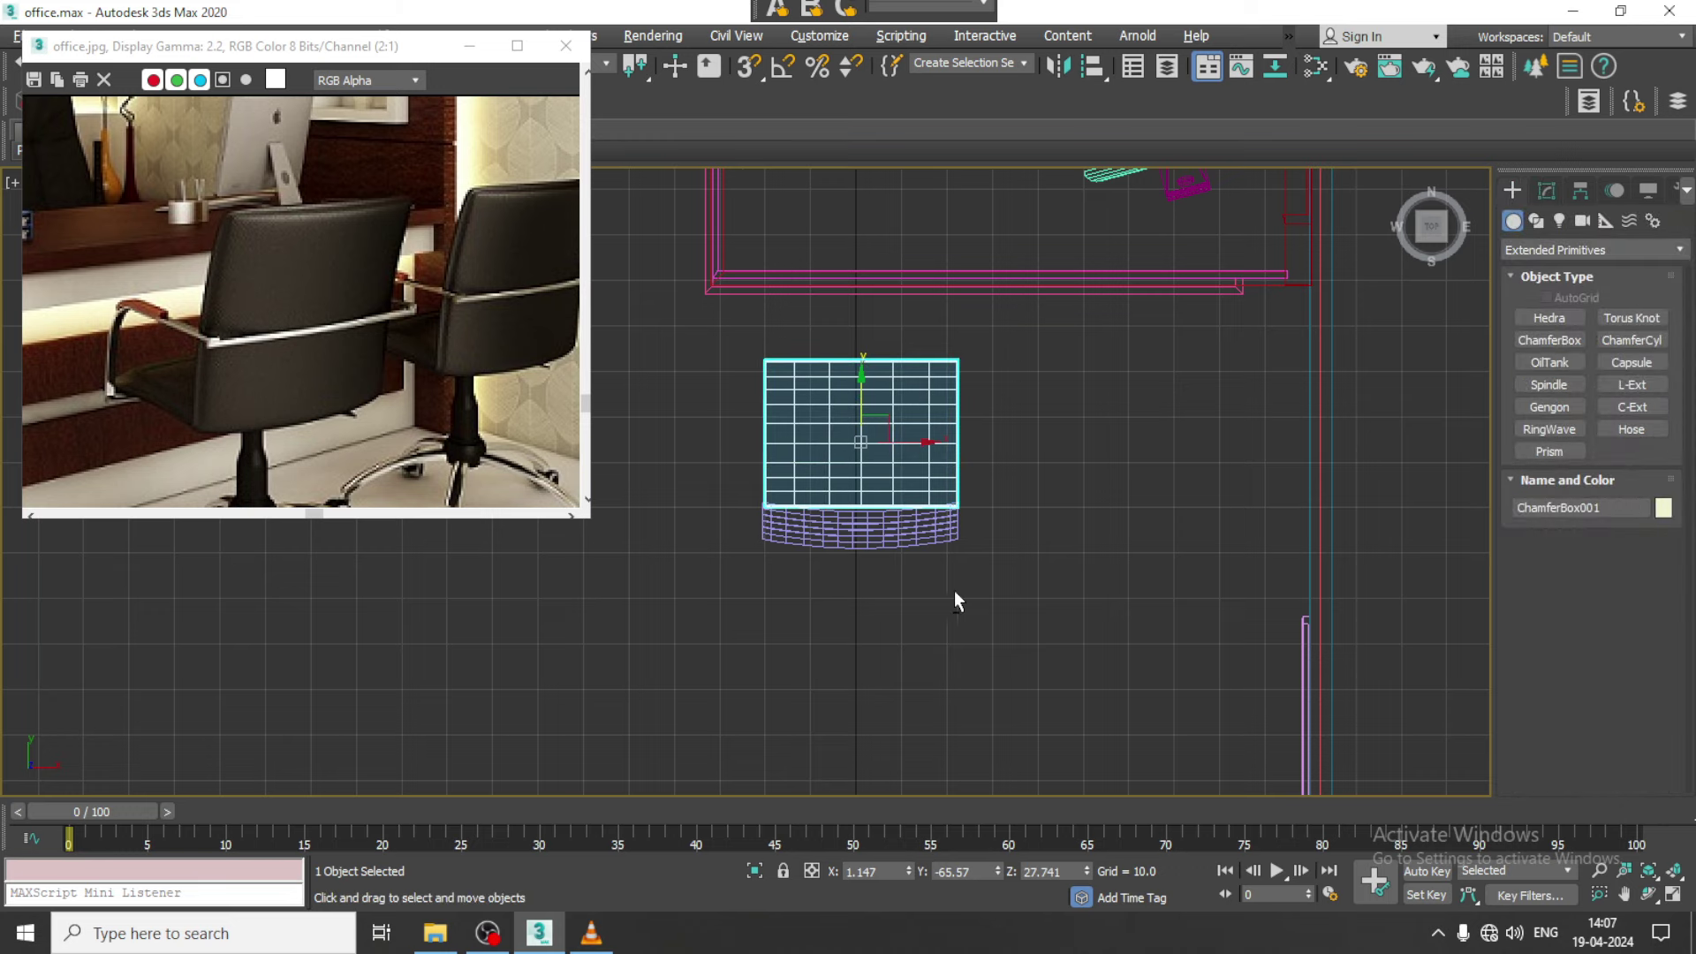
key("alt+w")
key("alt+w")
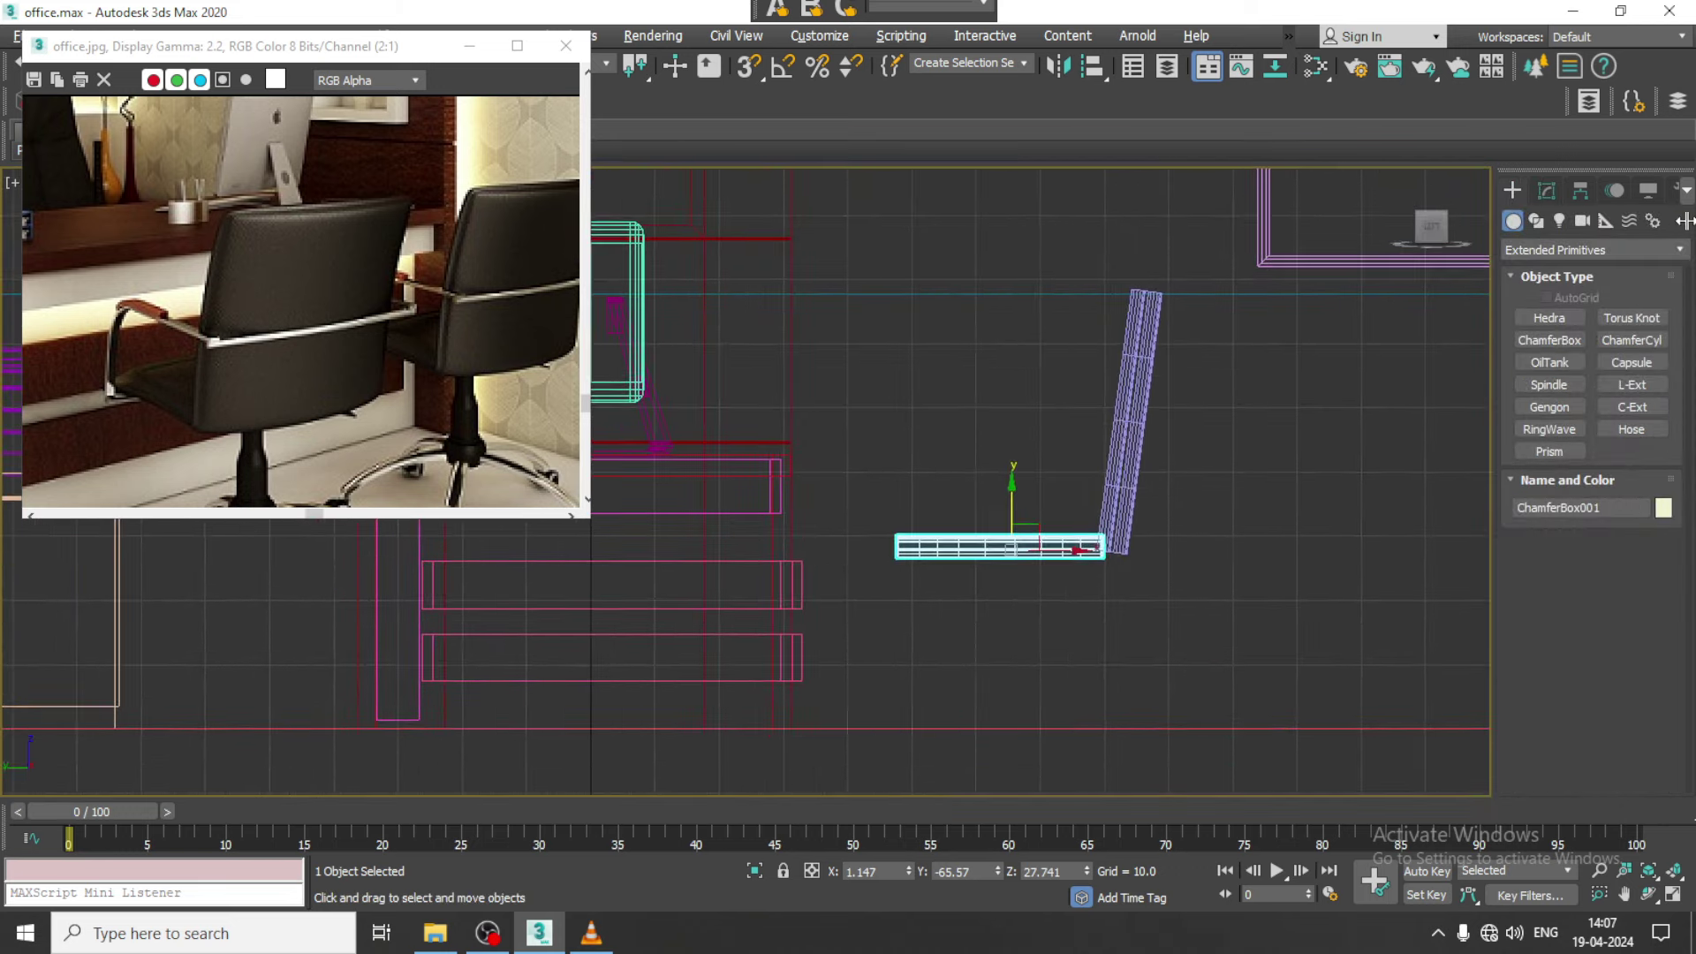
Draw an L-shaped line from the seat's front edge, upward, then across to the backrest
left_click(1533, 225)
left_click(1561, 337)
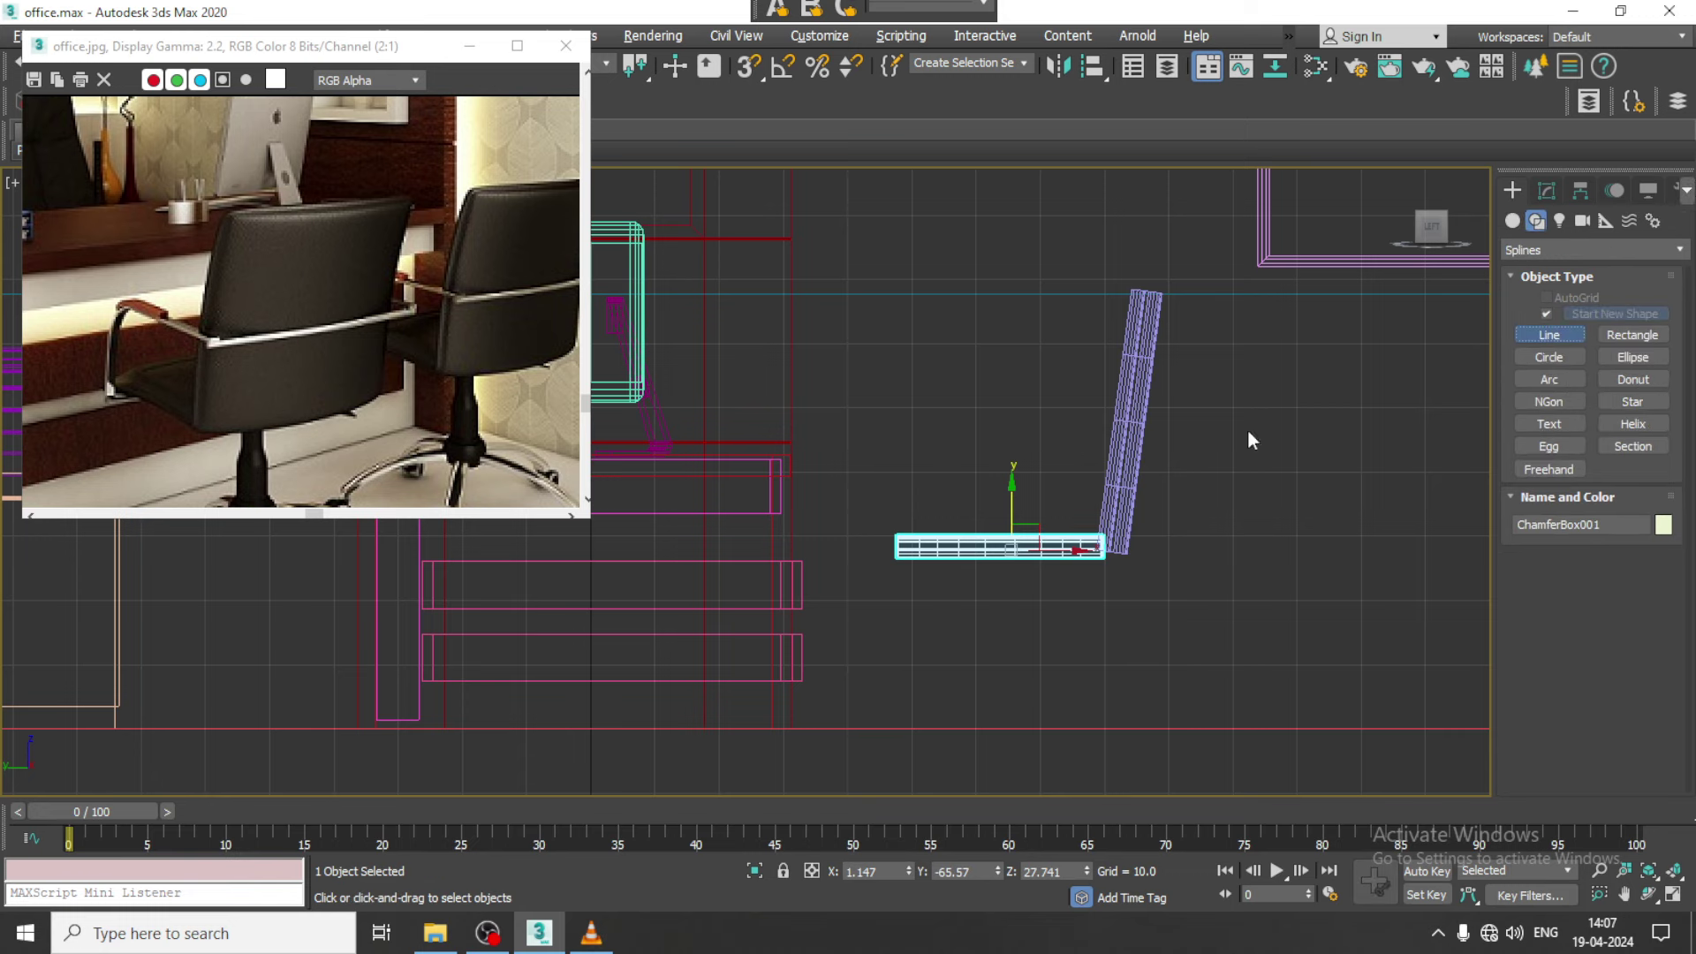
scroll(884, 561, "up", 3)
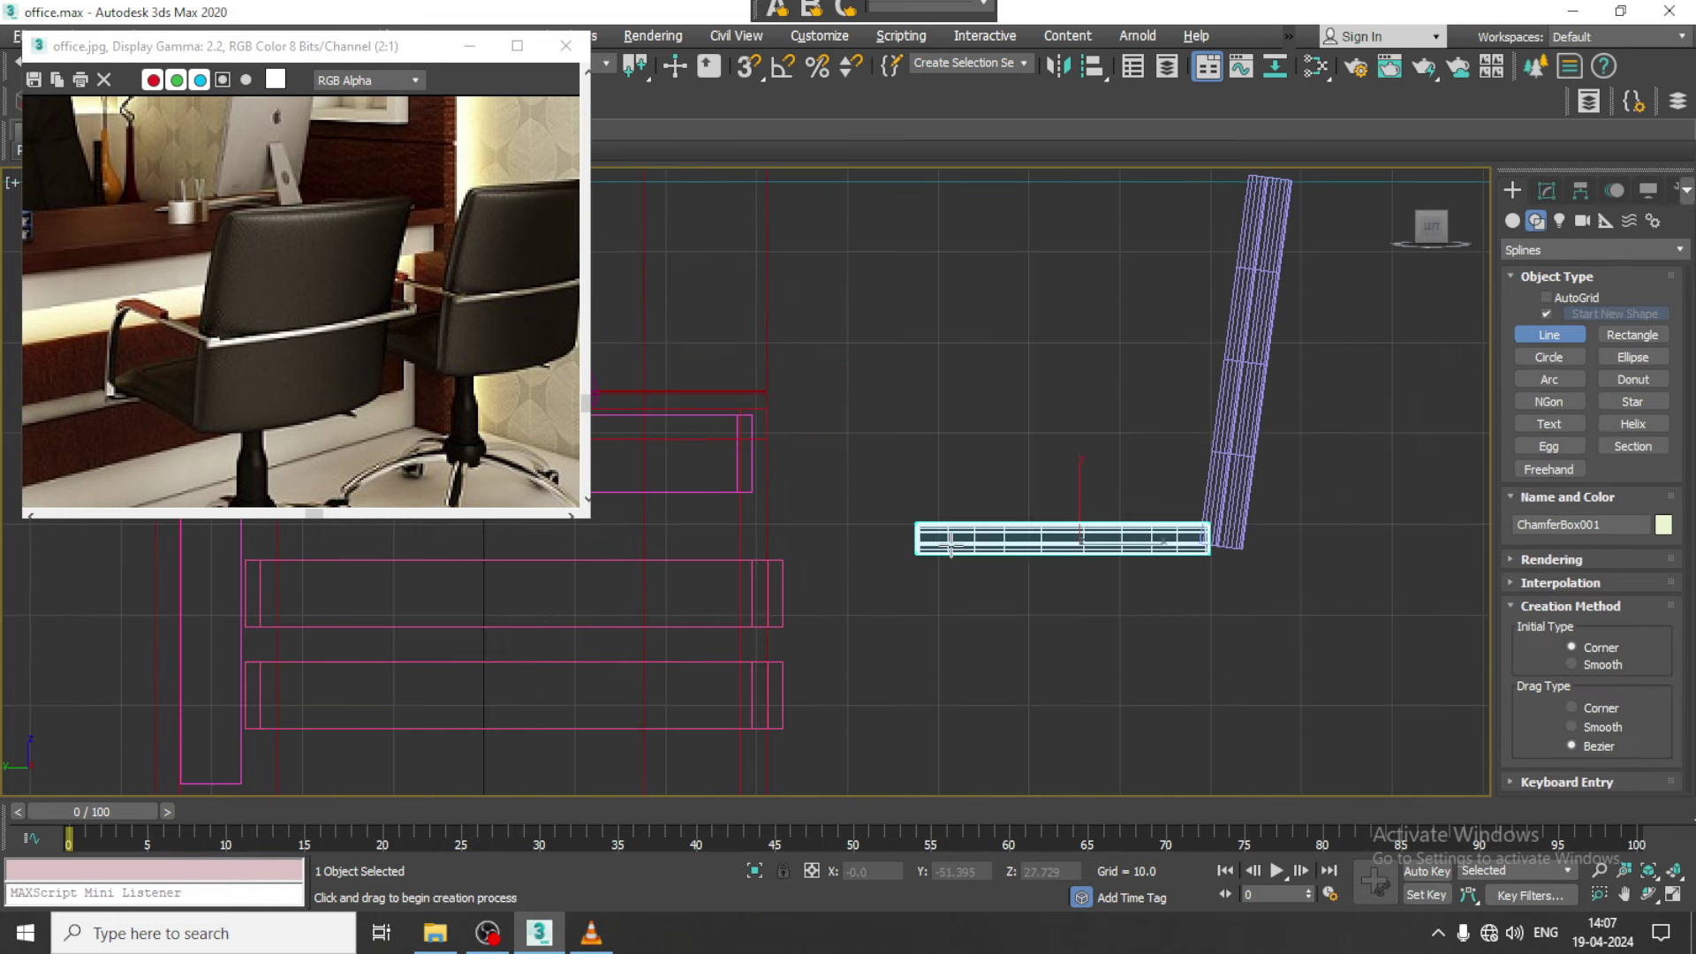
left_click(919, 553)
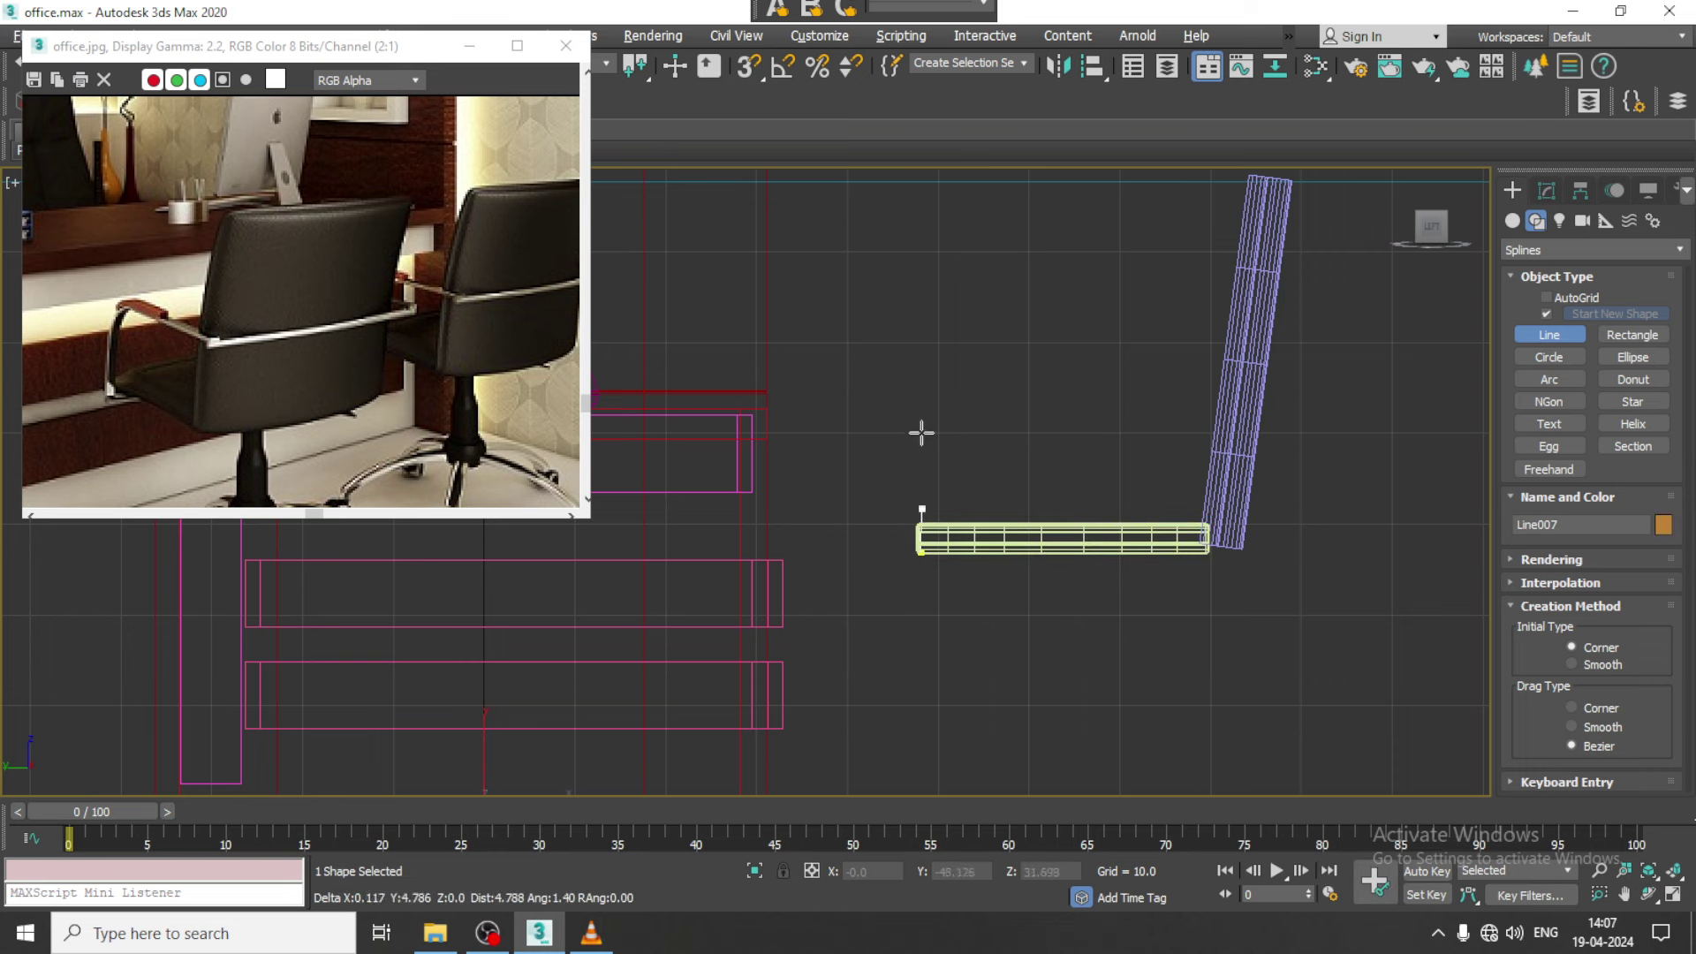
left_click(910, 379, "shift")
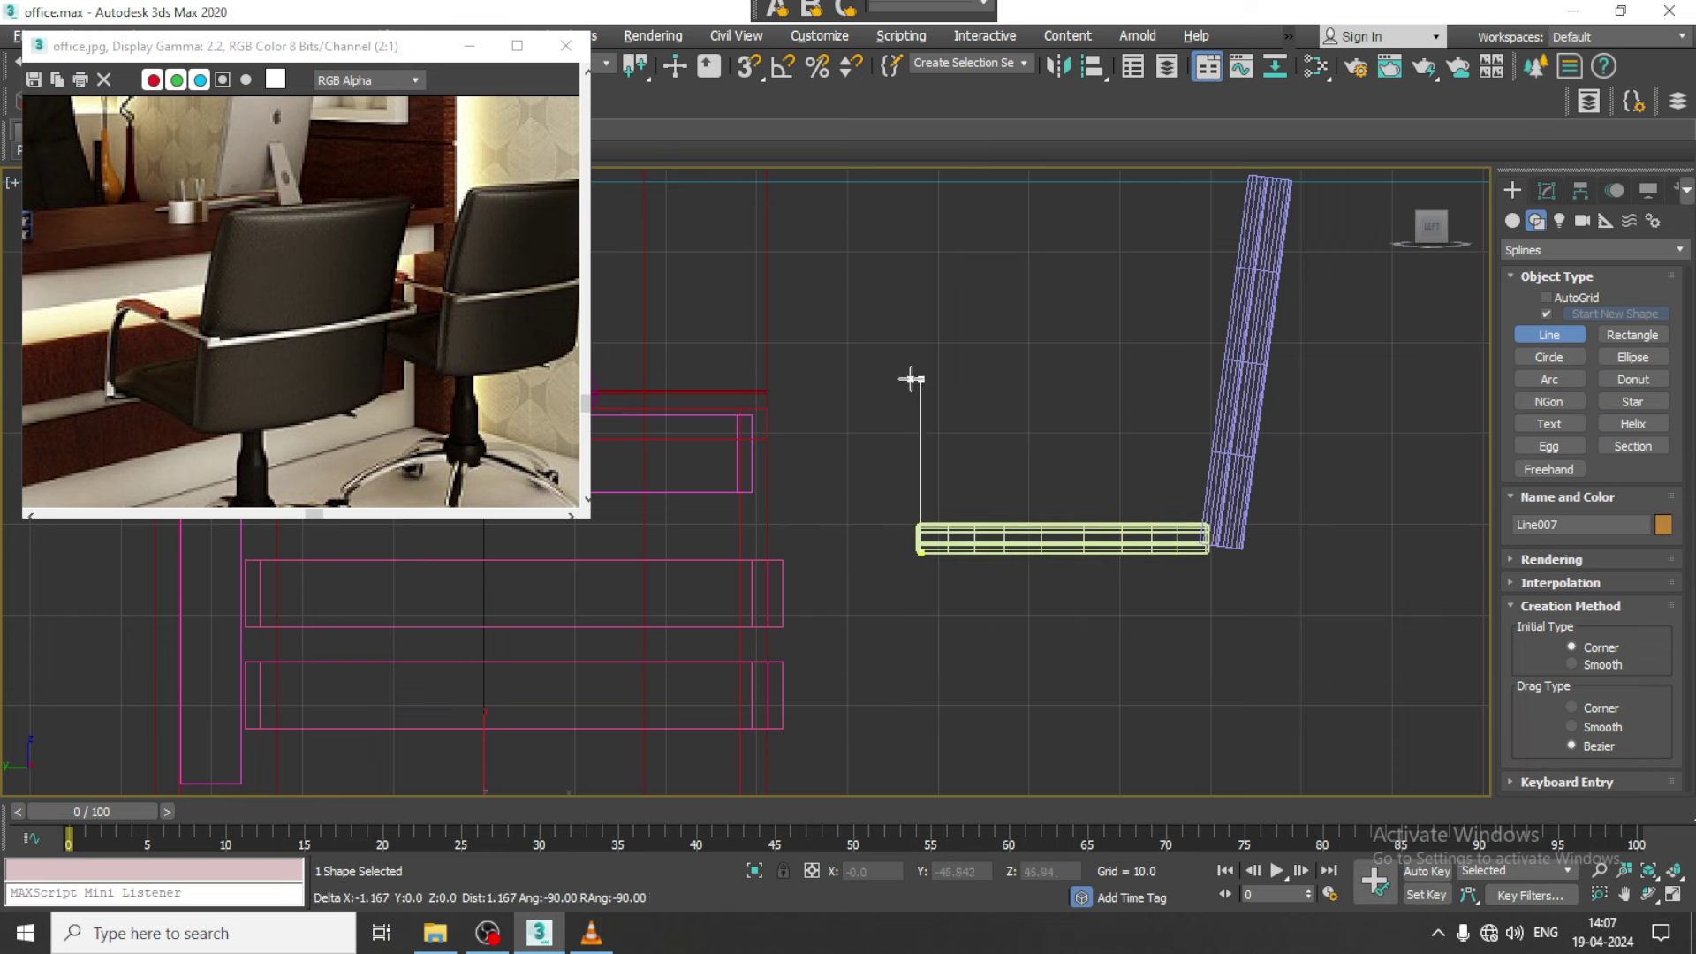
left_click(1263, 338, "shift")
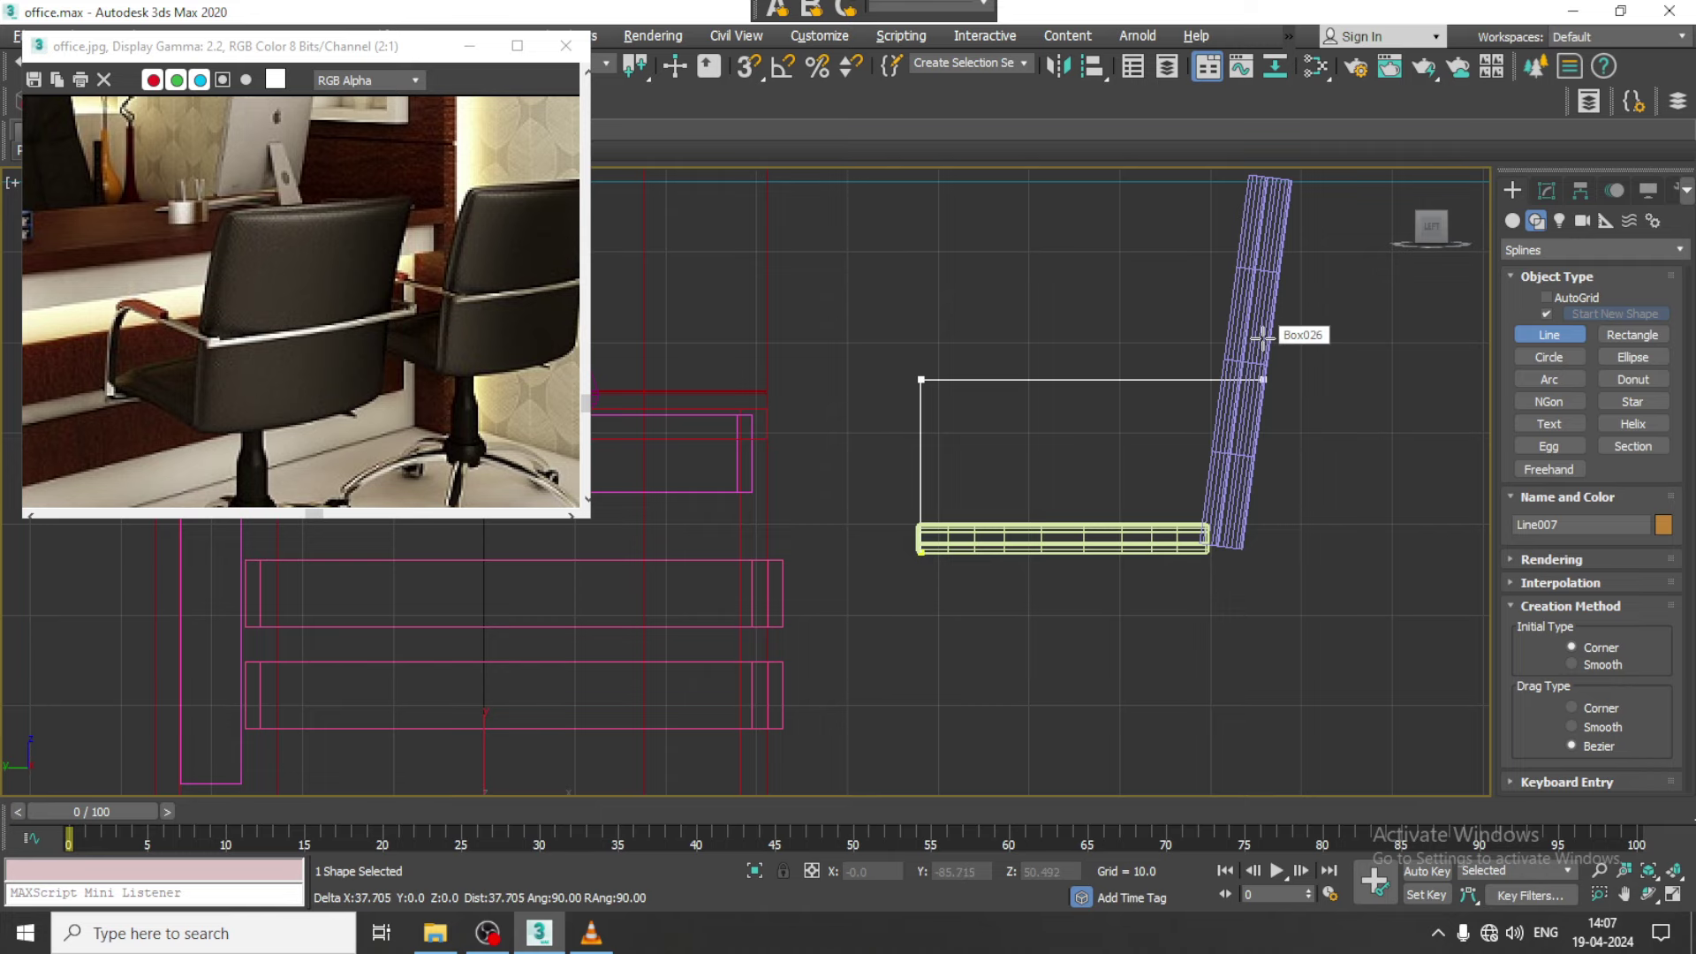
right_click(1263, 340)
Shift the new armrest line left onto the seat
key("alt+w")
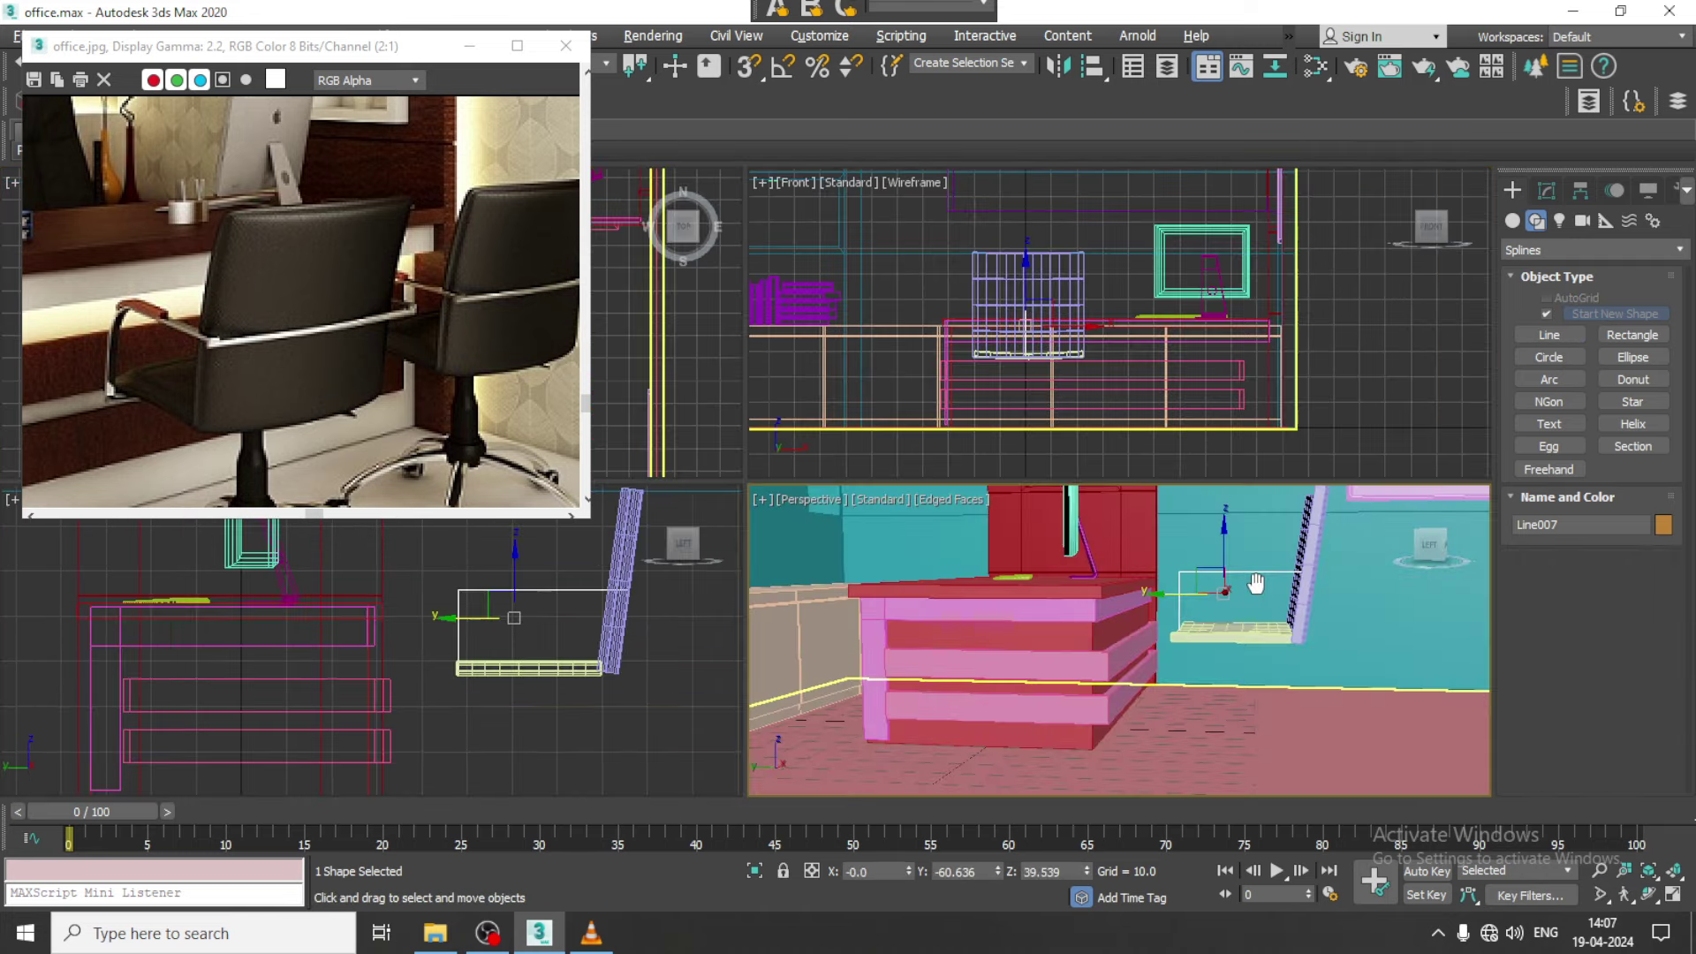
key("alt+w")
mouse_move(1219, 547)
middle_mouse_down("alt")
mouse_move(1148, 566)
mouse_move(1188, 504)
middle_mouse_up("alt")
scroll(1188, 504, "up", 5)
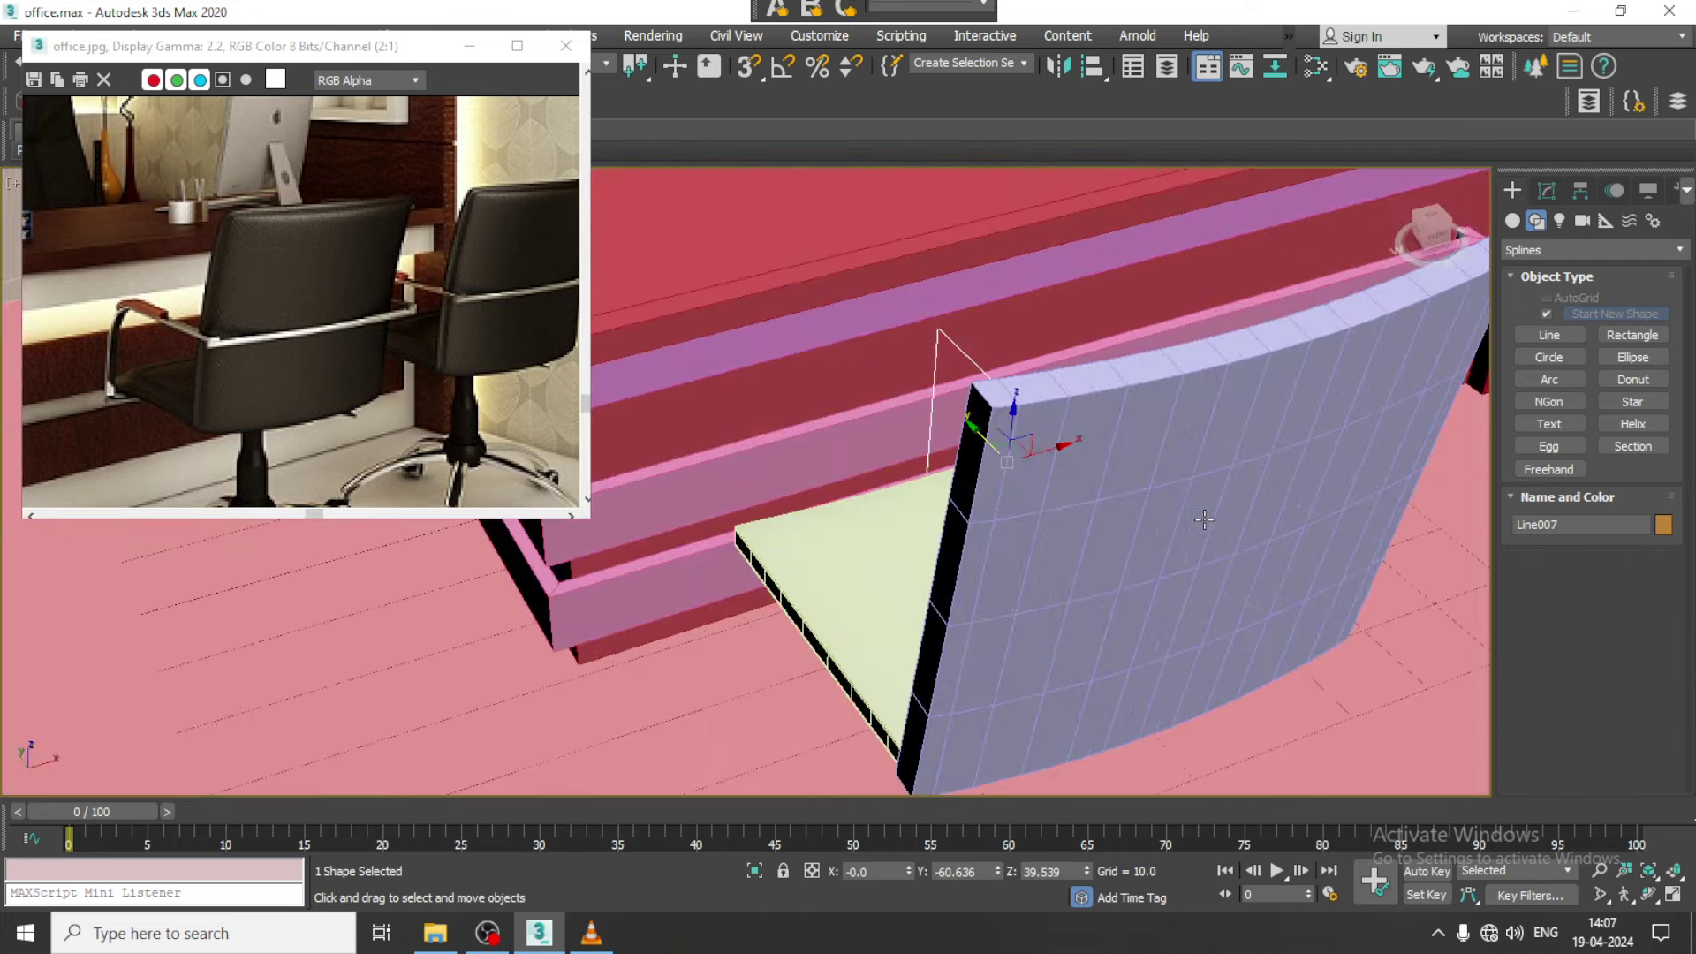
scroll(1078, 459, "up", 3)
left_click_drag(919, 500, 855, 539)
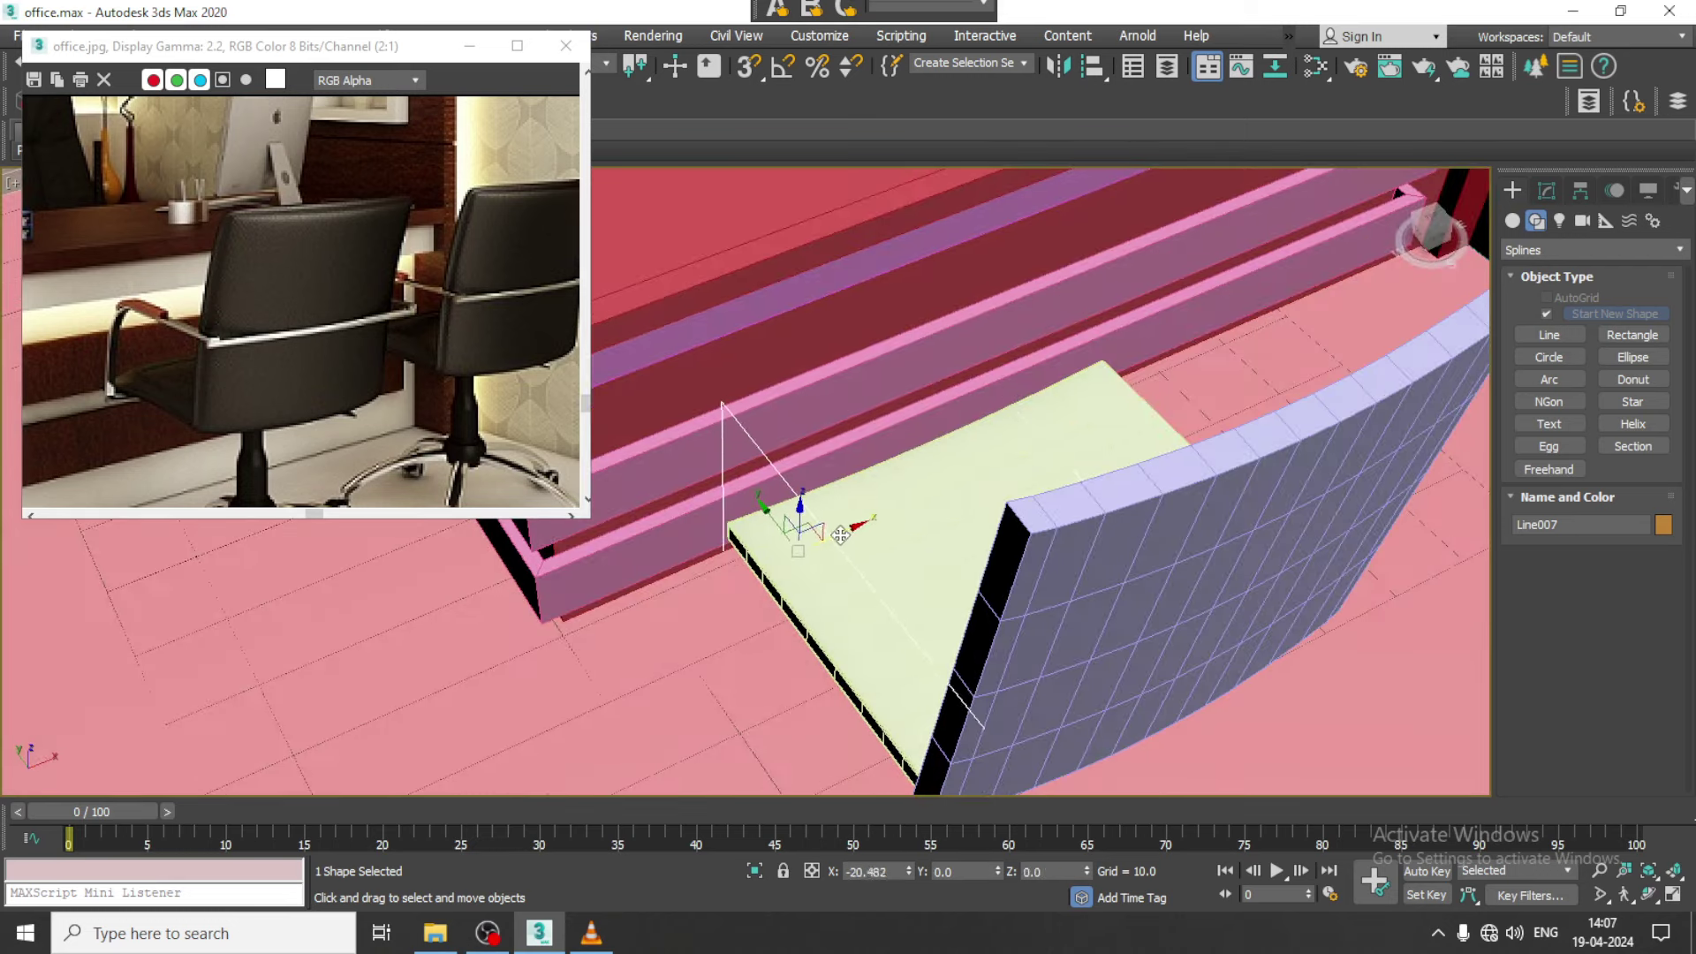
middle_click_drag(856, 538, 883, 521, "alt")
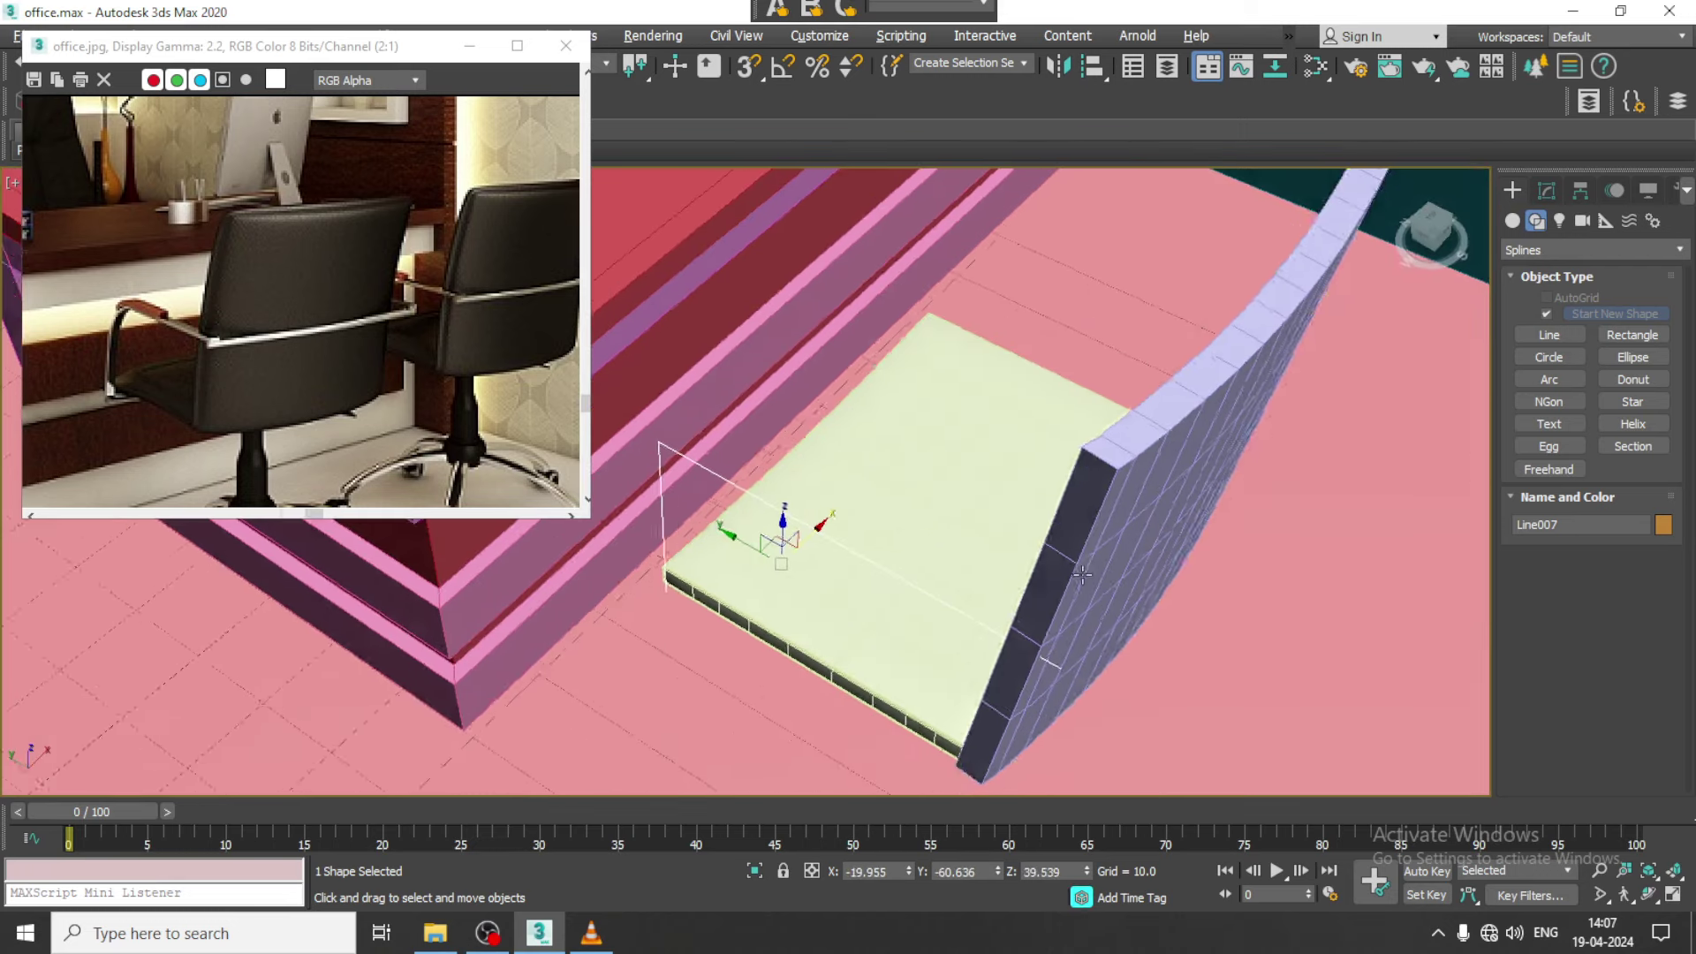
In Vertex mode, select the line's end vertex and nudge it slightly
left_click(1546, 189)
key("1")
left_click(1060, 665)
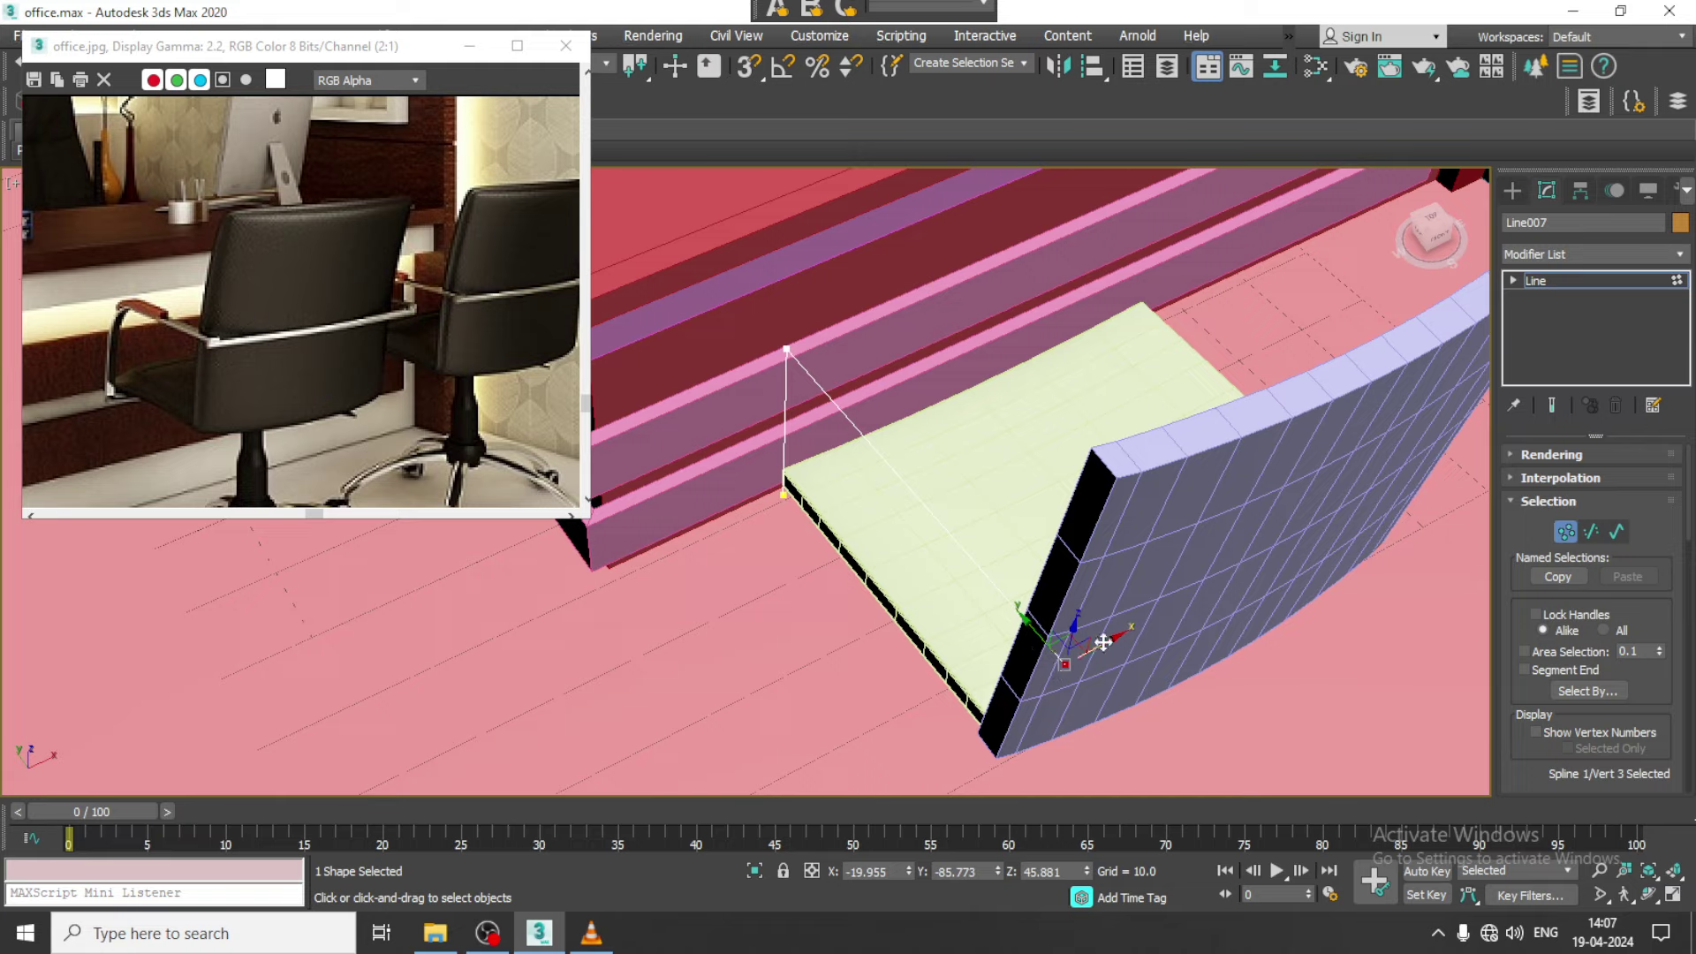
left_click_drag(1103, 642, 1095, 648)
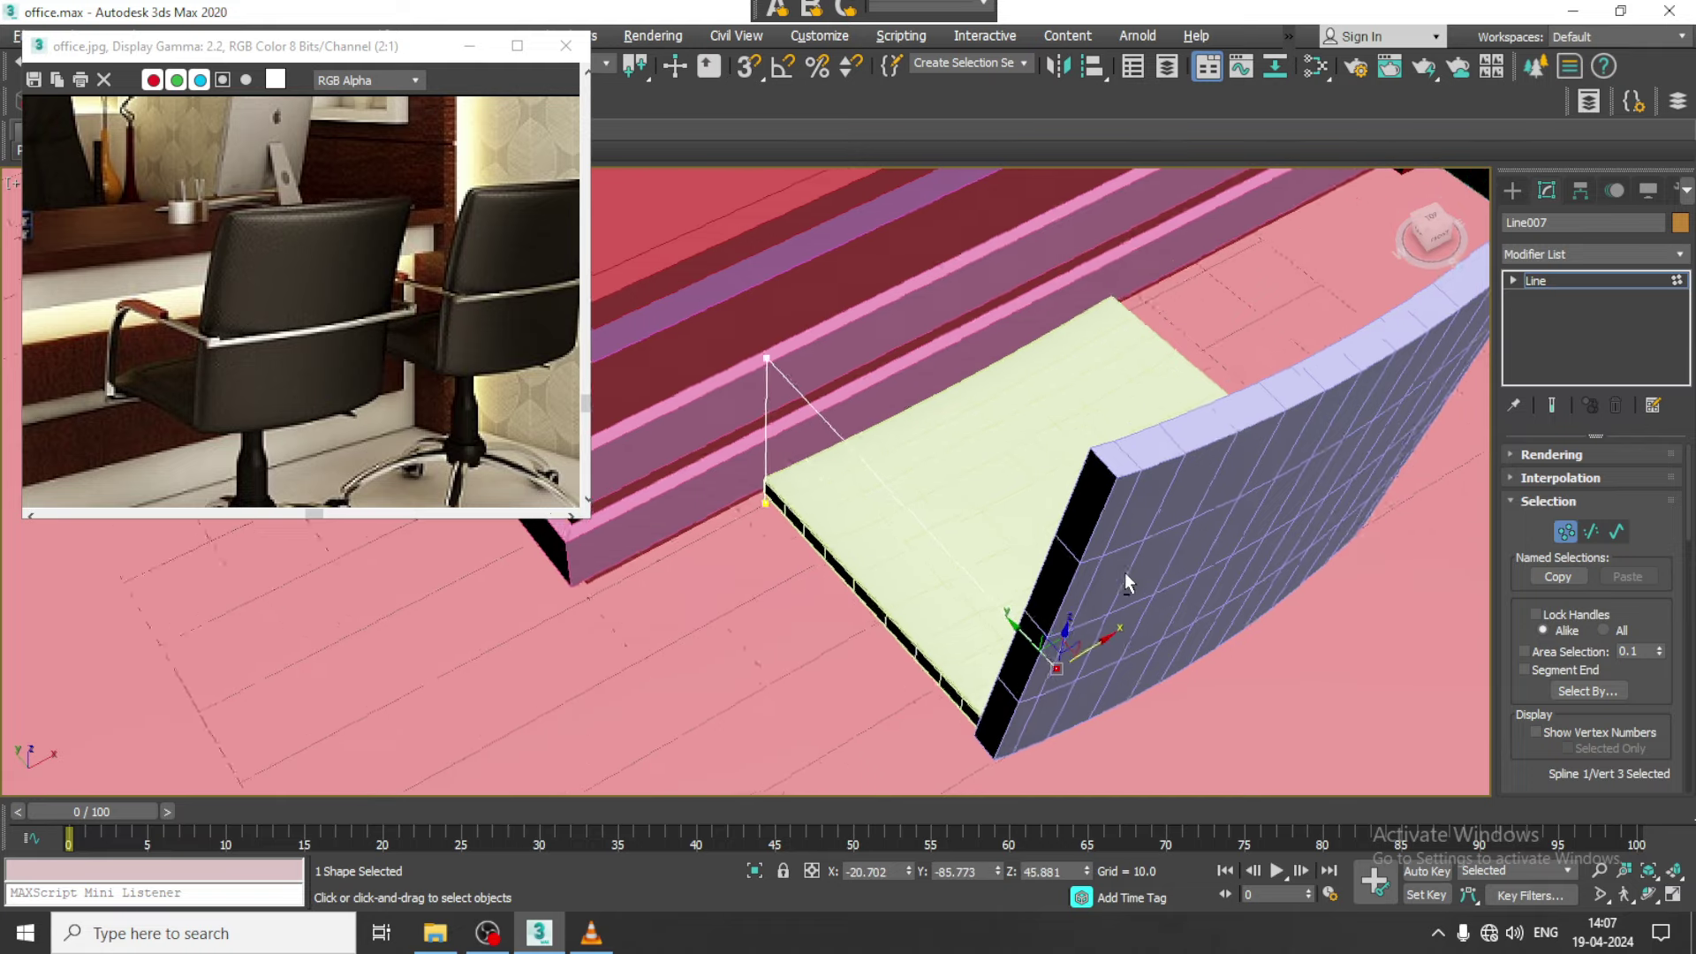
mouse_move(1125, 572)
middle_mouse_down("alt")
mouse_move(1204, 521)
mouse_move(1055, 577)
mouse_move(958, 565)
middle_mouse_up("alt")
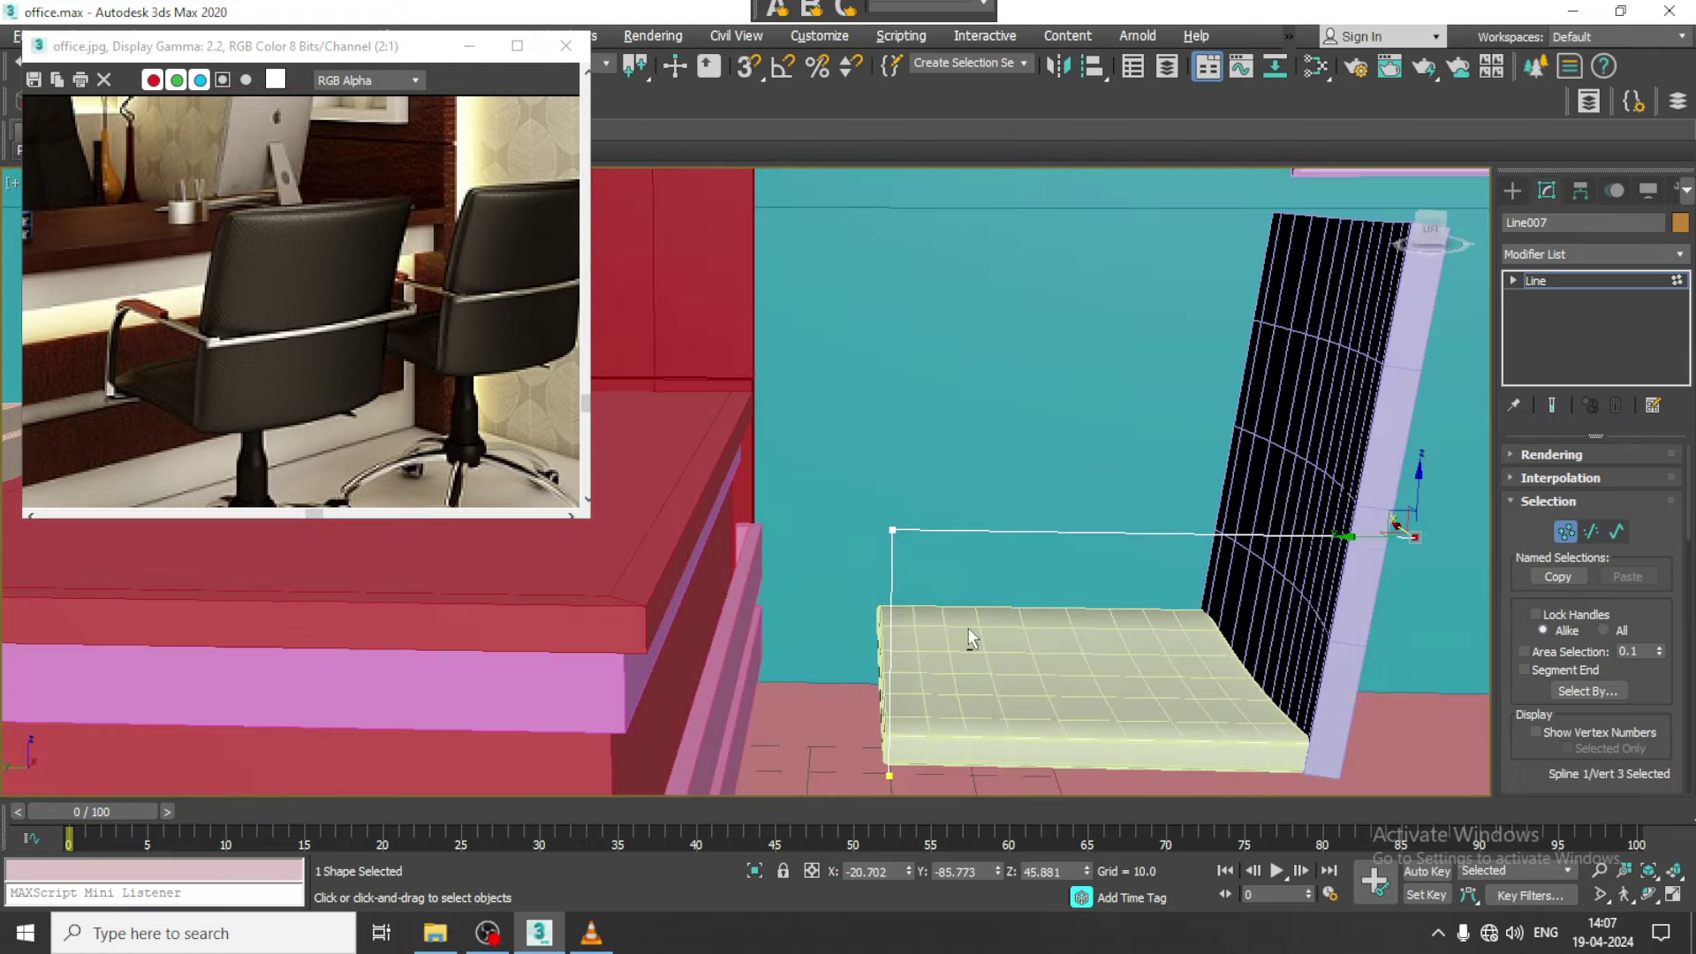
mouse_move(967, 628)
middle_mouse_down("alt")
mouse_move(961, 458)
mouse_move(910, 566)
middle_mouse_up("alt")
Fillet the line's top corner vertex into a smooth arc
left_click(873, 312)
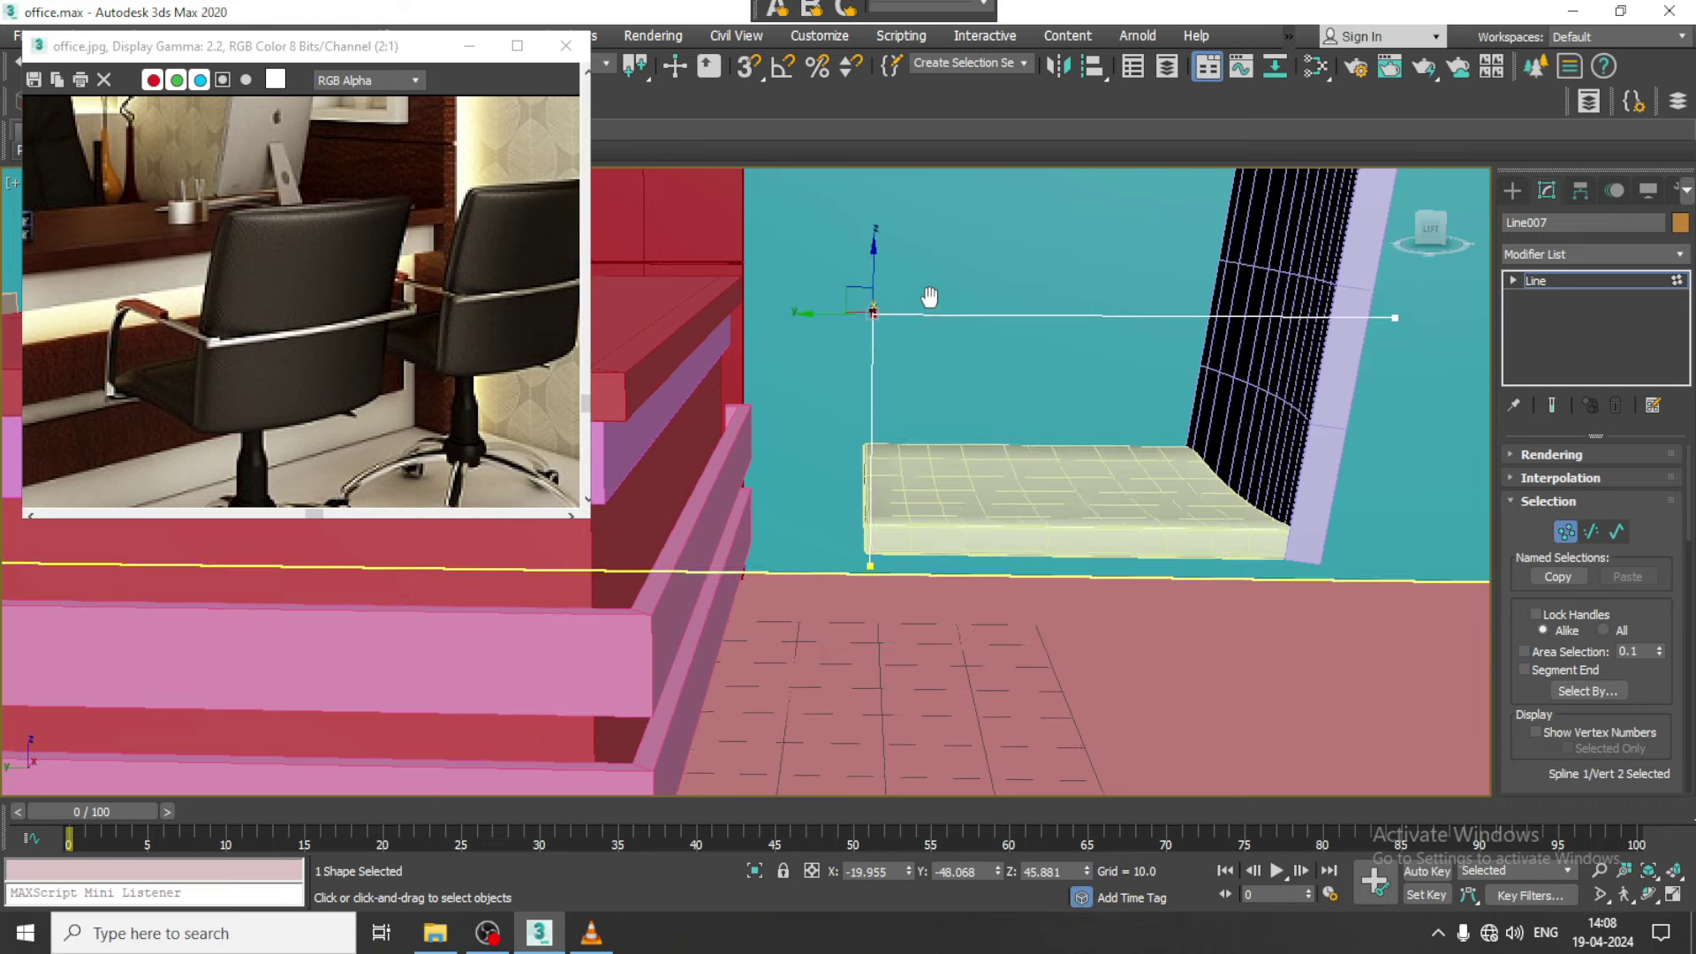
middle_click_drag(927, 295, 1432, 422, "alt")
scroll(1533, 744, "down", 5)
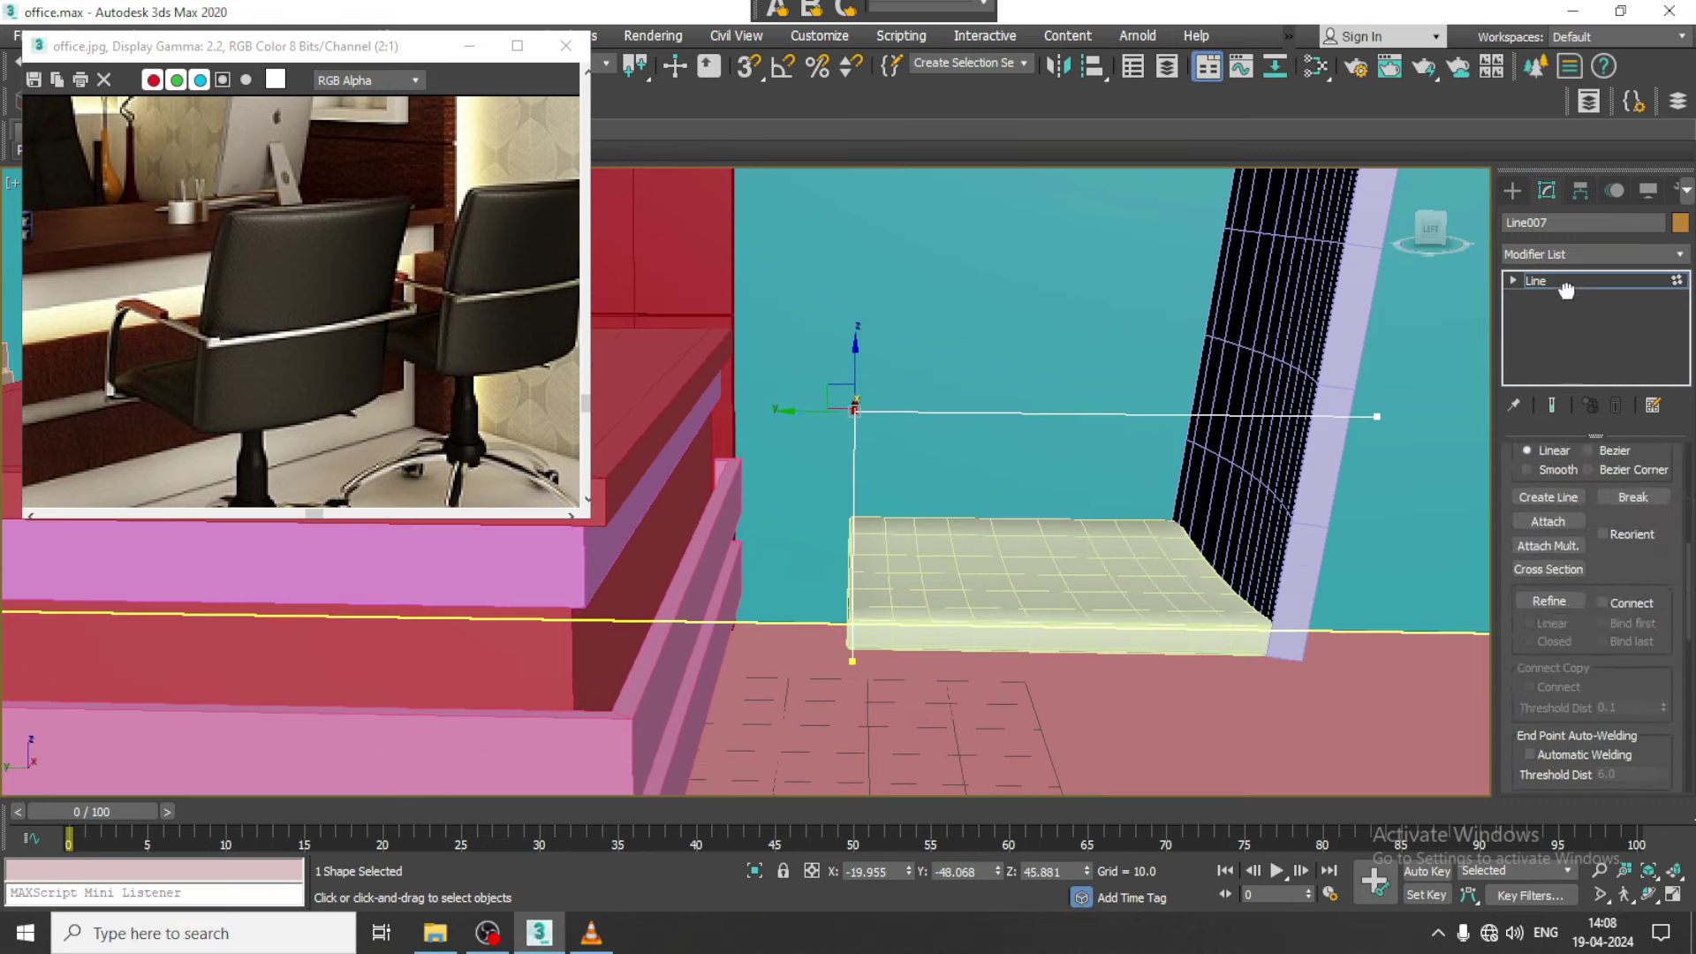
scroll(1563, 720, "down", 3)
left_click(1548, 712)
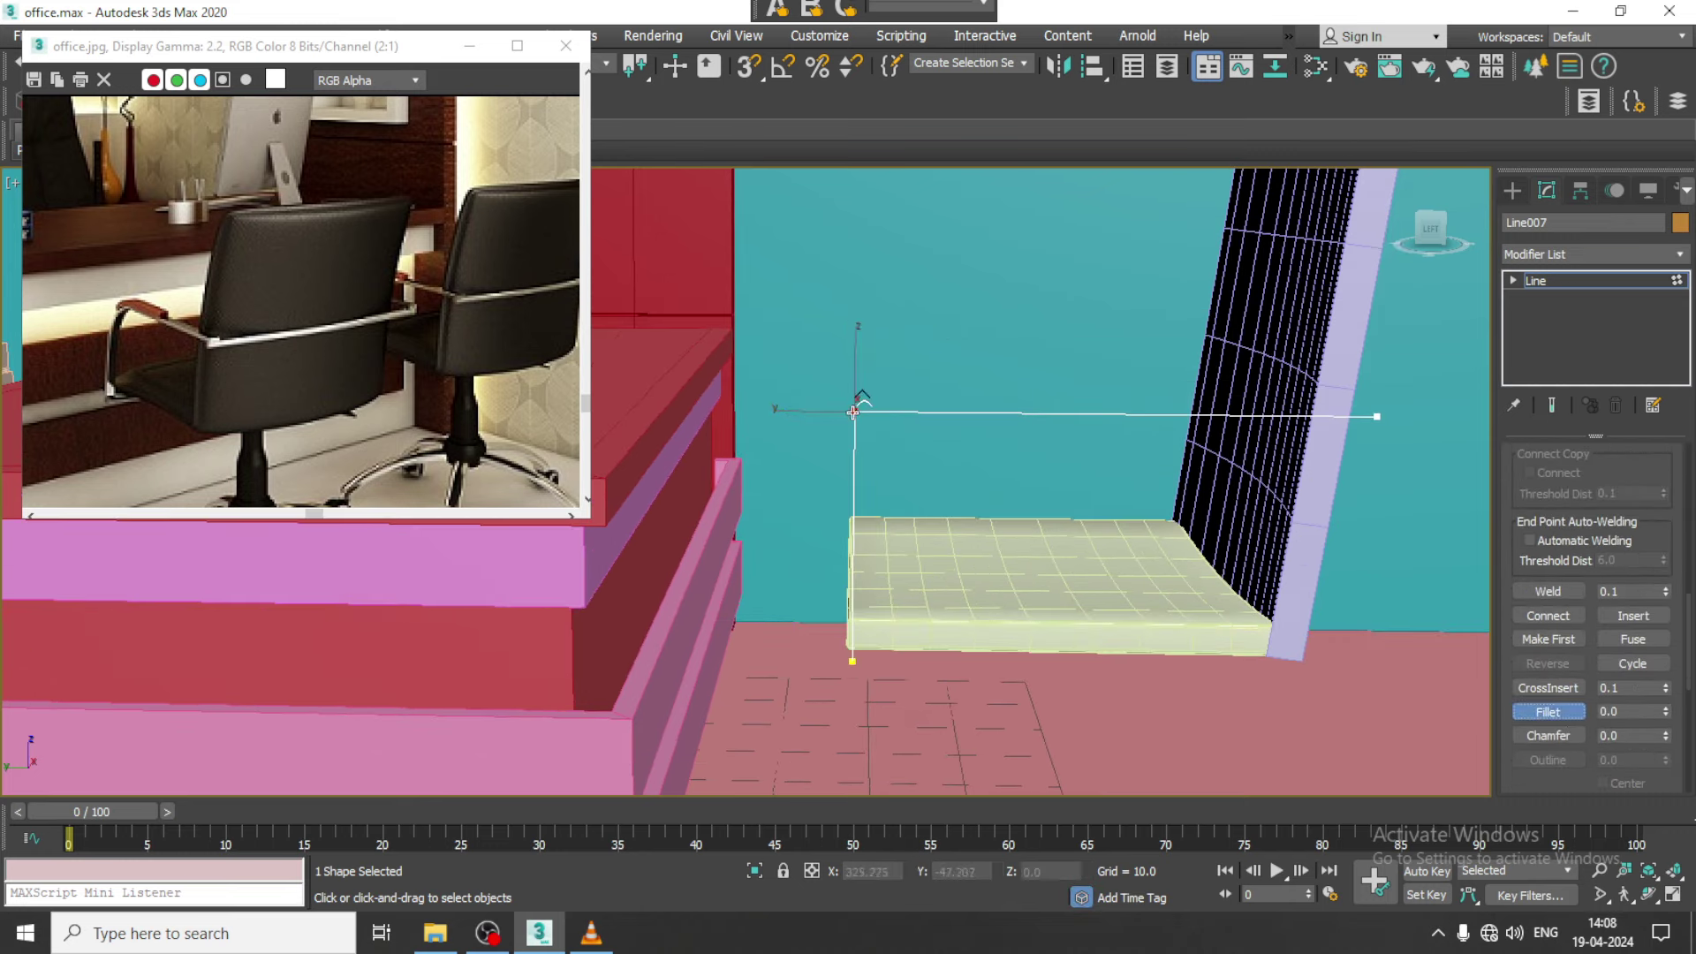
left_click_drag(852, 411, 861, 386)
left_click(1611, 281)
mouse_move(1050, 439)
middle_mouse_down("alt")
mouse_move(1001, 427)
mouse_move(1104, 468)
mouse_move(1690, 477)
middle_mouse_up("alt")
scroll(1001, 427, "down", 3)
scroll(1107, 495, "up", 2)
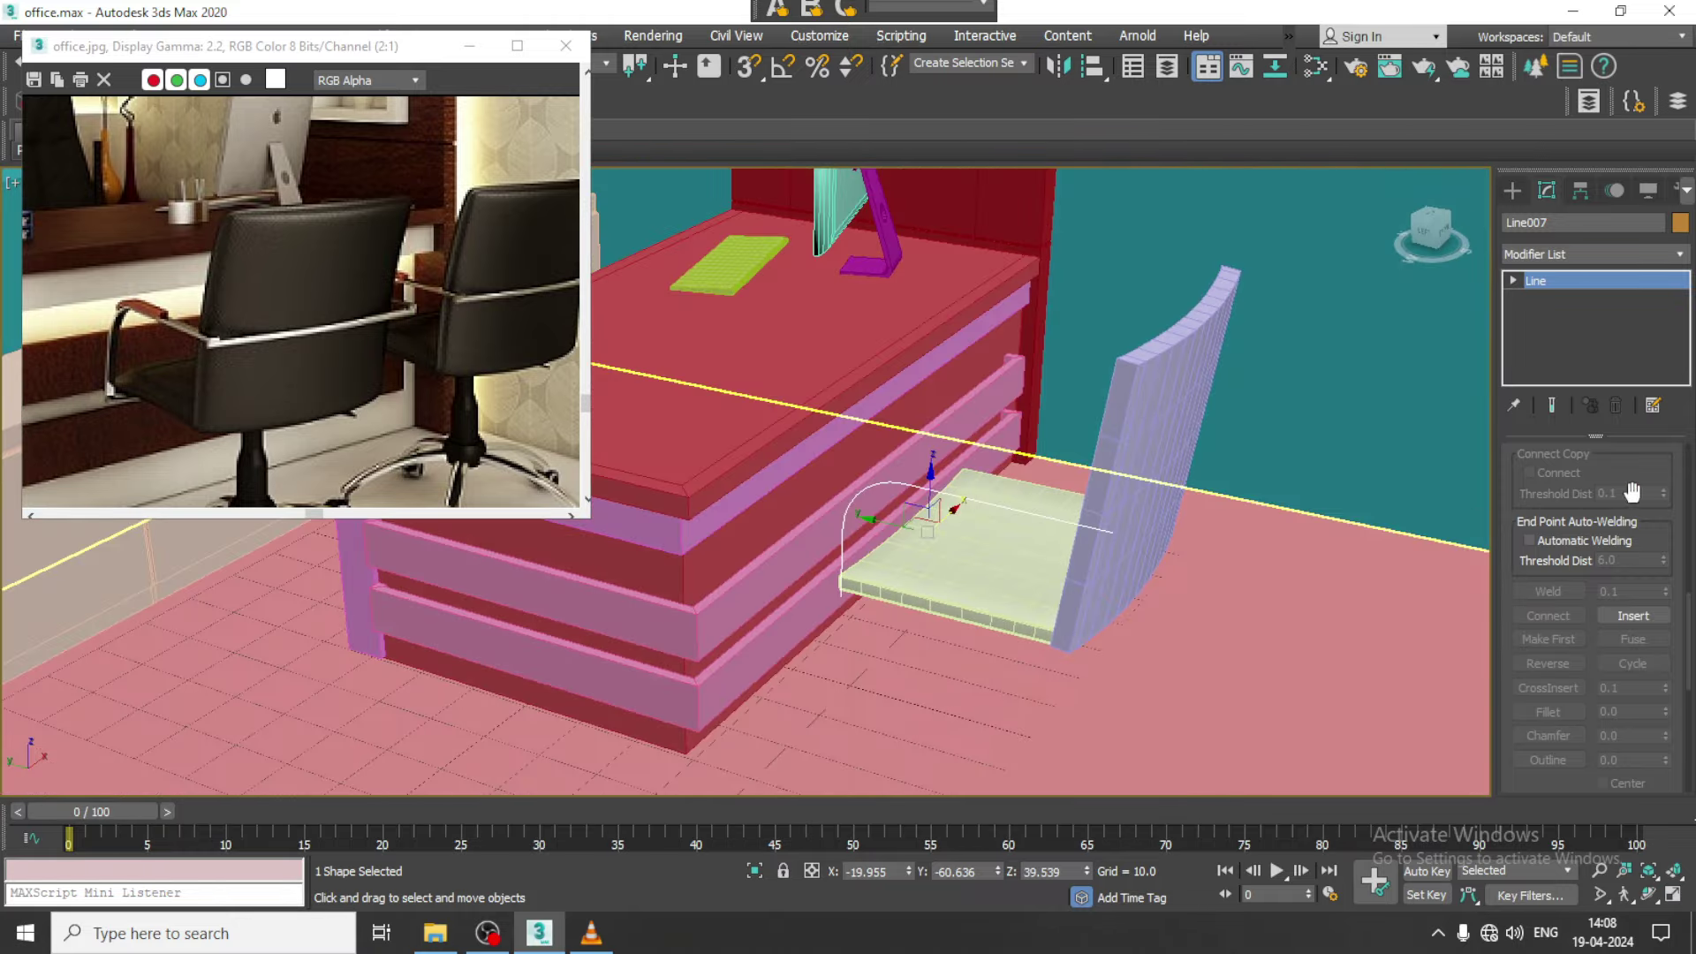
Enable Line007 in the viewport as a Radial tube with Thickness 1.83
left_click_drag(1632, 492, 1631, 939)
left_click_drag(1538, 524, 1535, 950)
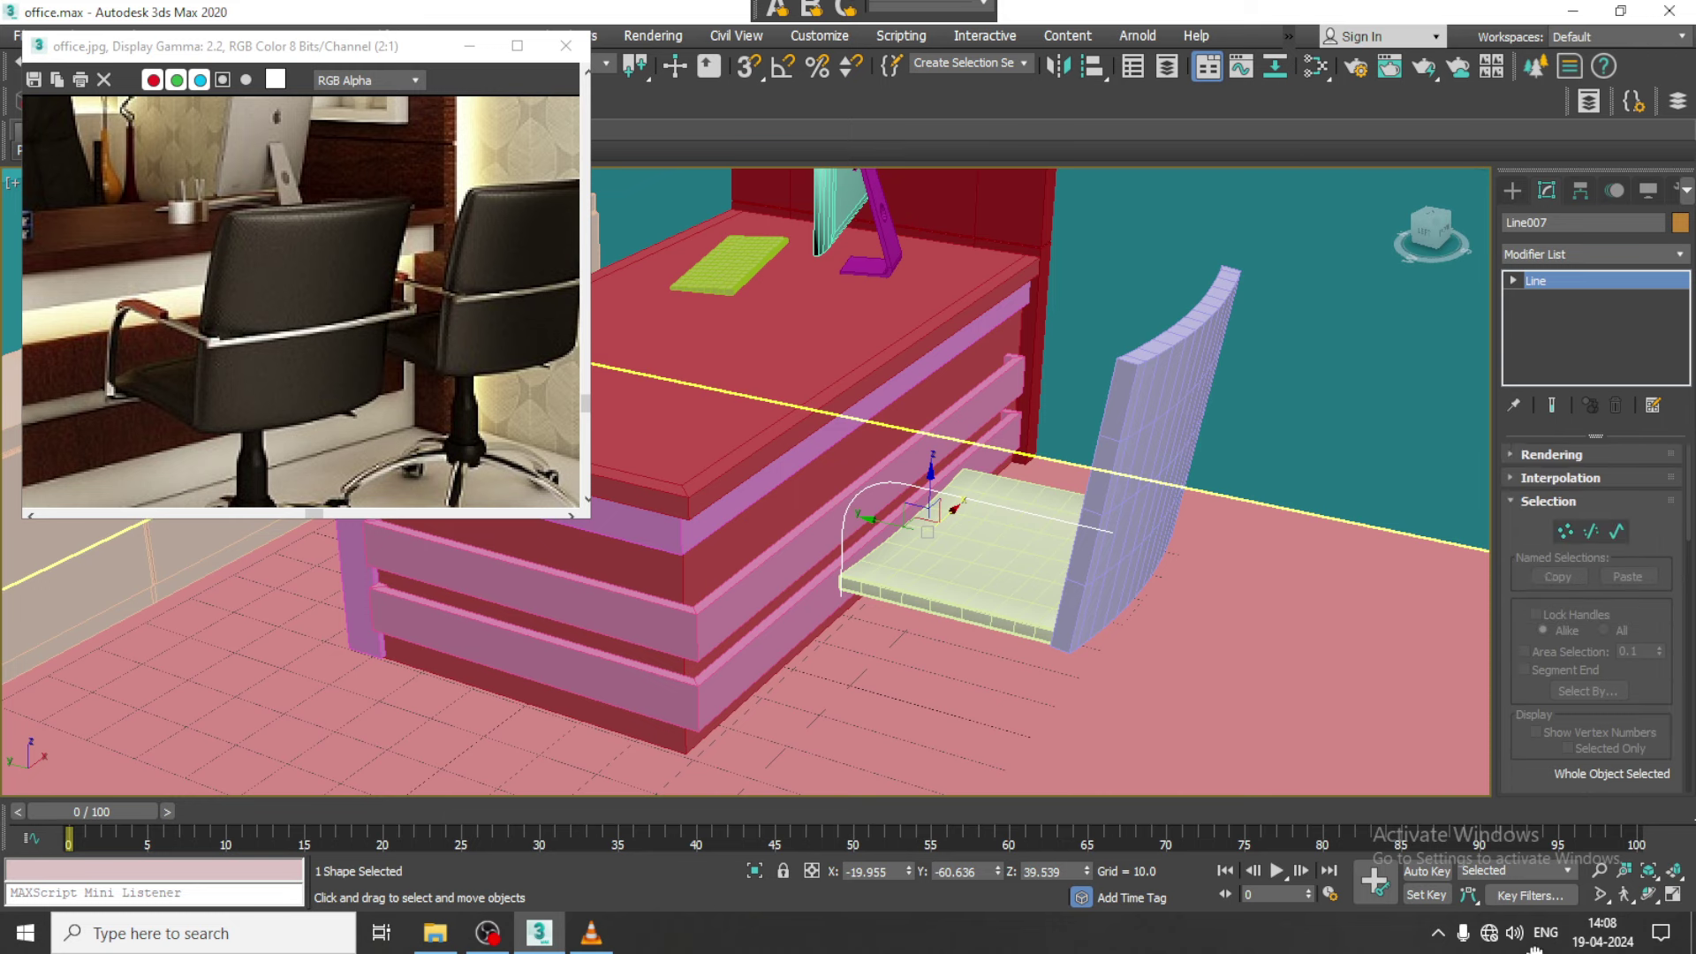
left_click(1512, 454)
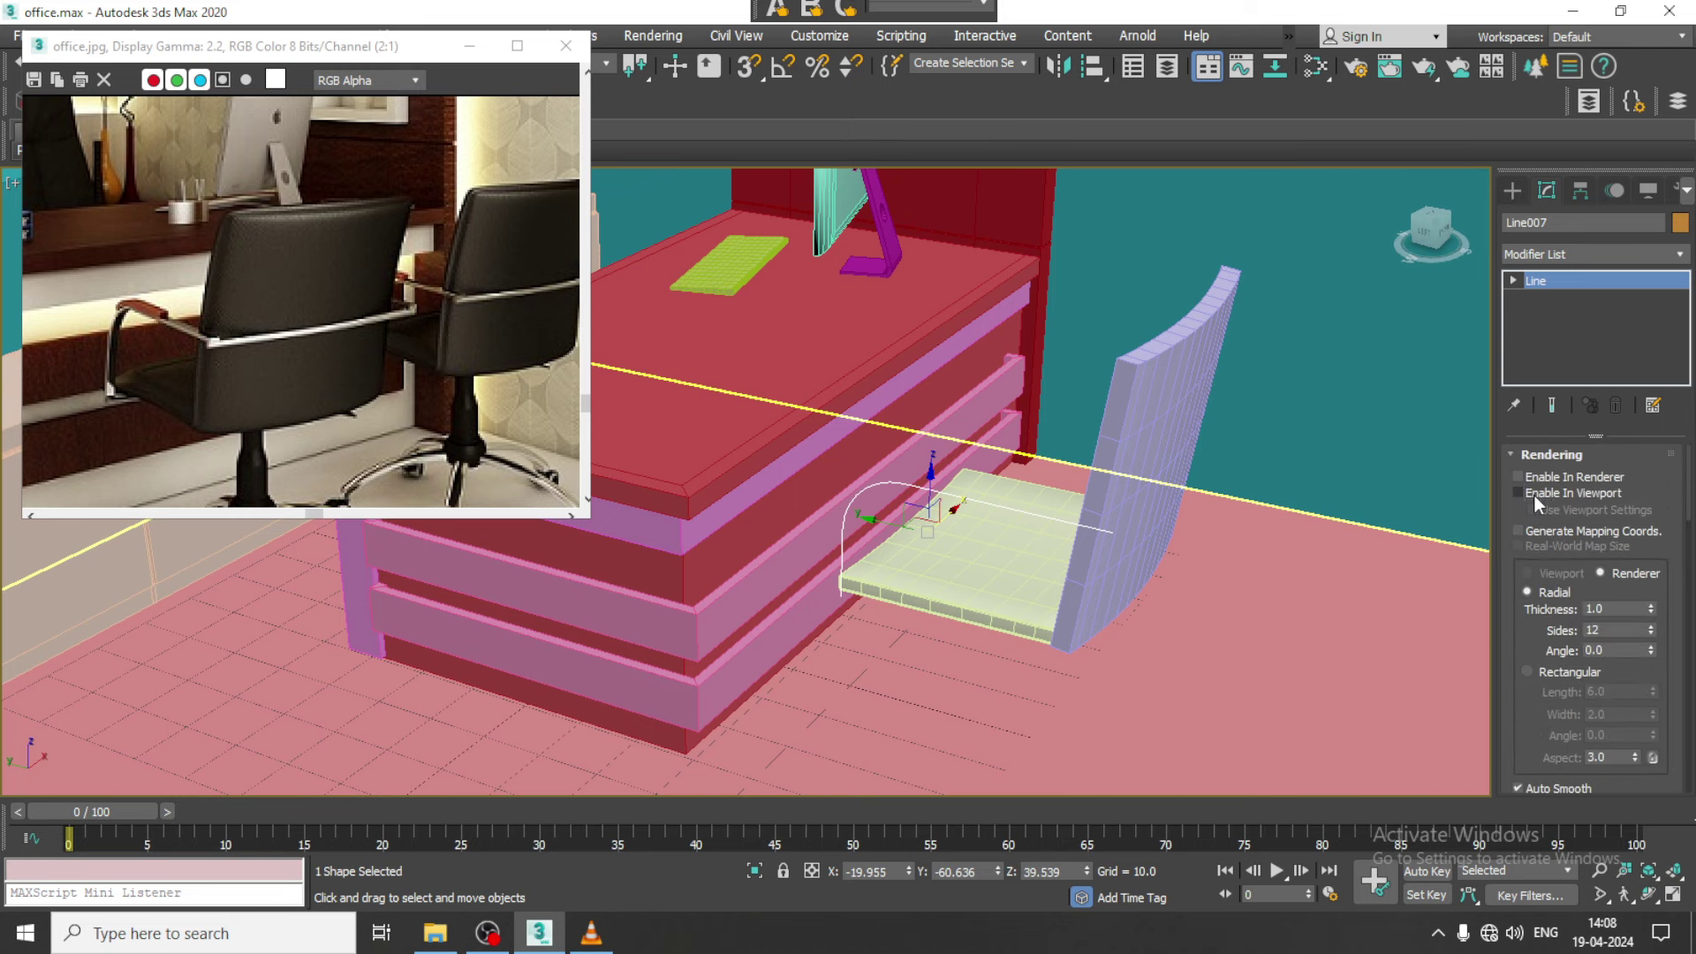
left_click(1535, 496)
scroll(1077, 459, "up", 3)
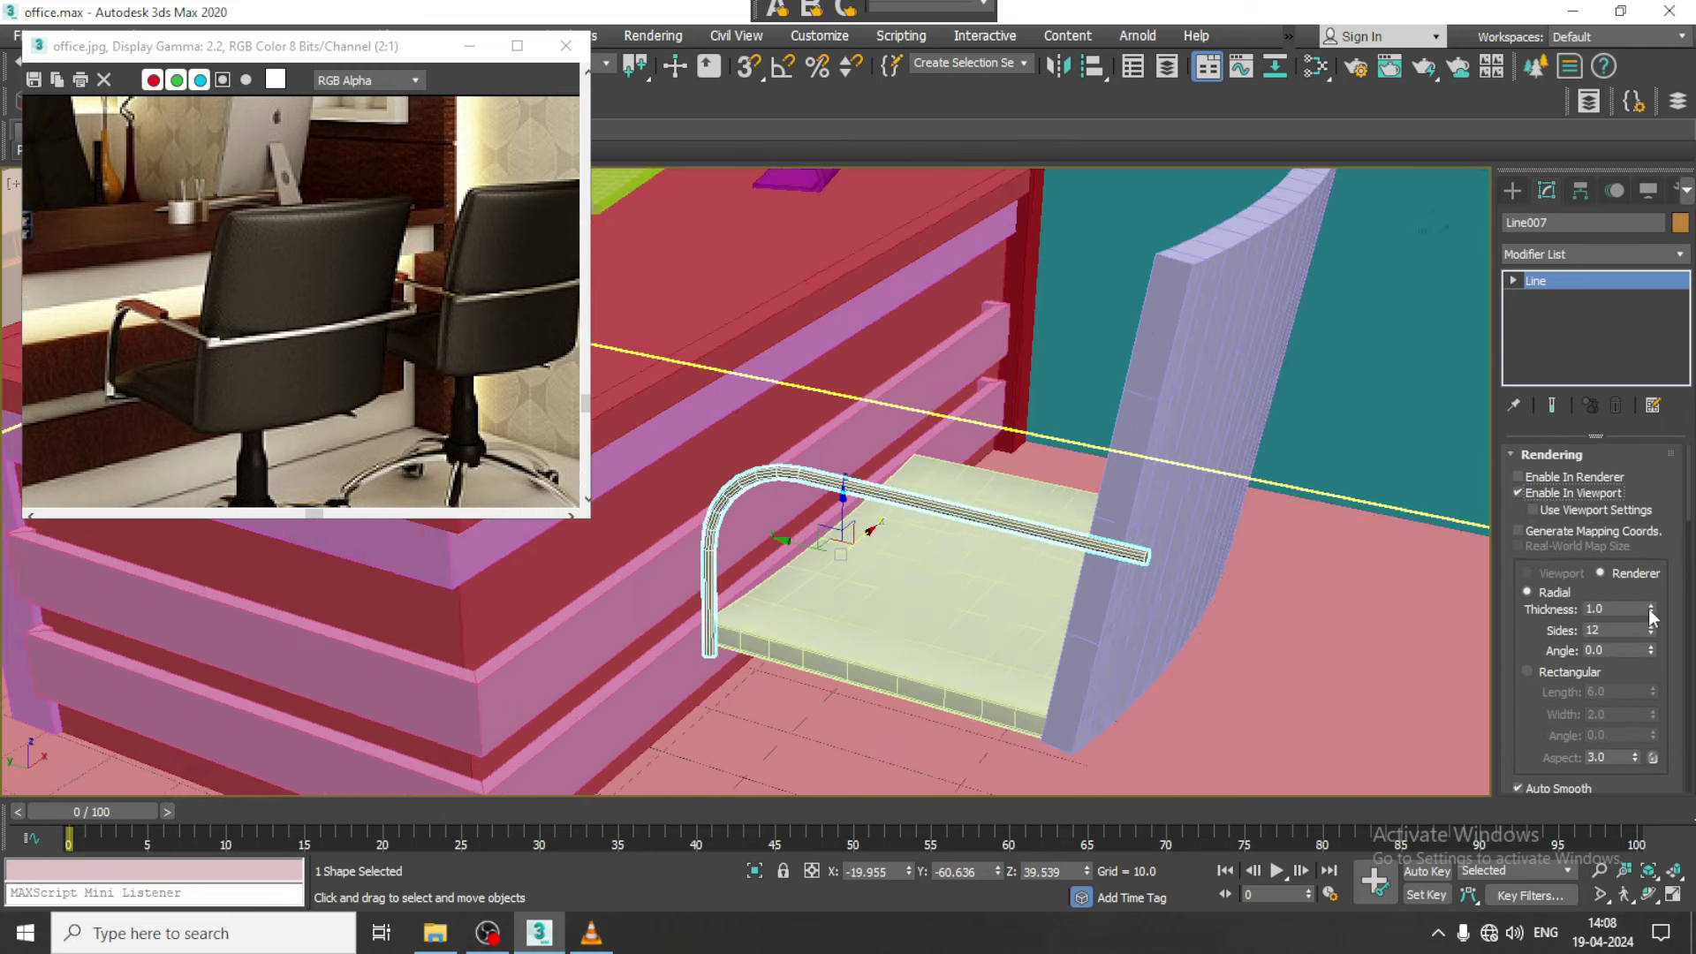
mouse_move(1648, 607)
left_mouse_down()
mouse_move(1638, 559)
mouse_move(1645, 584)
left_mouse_up()
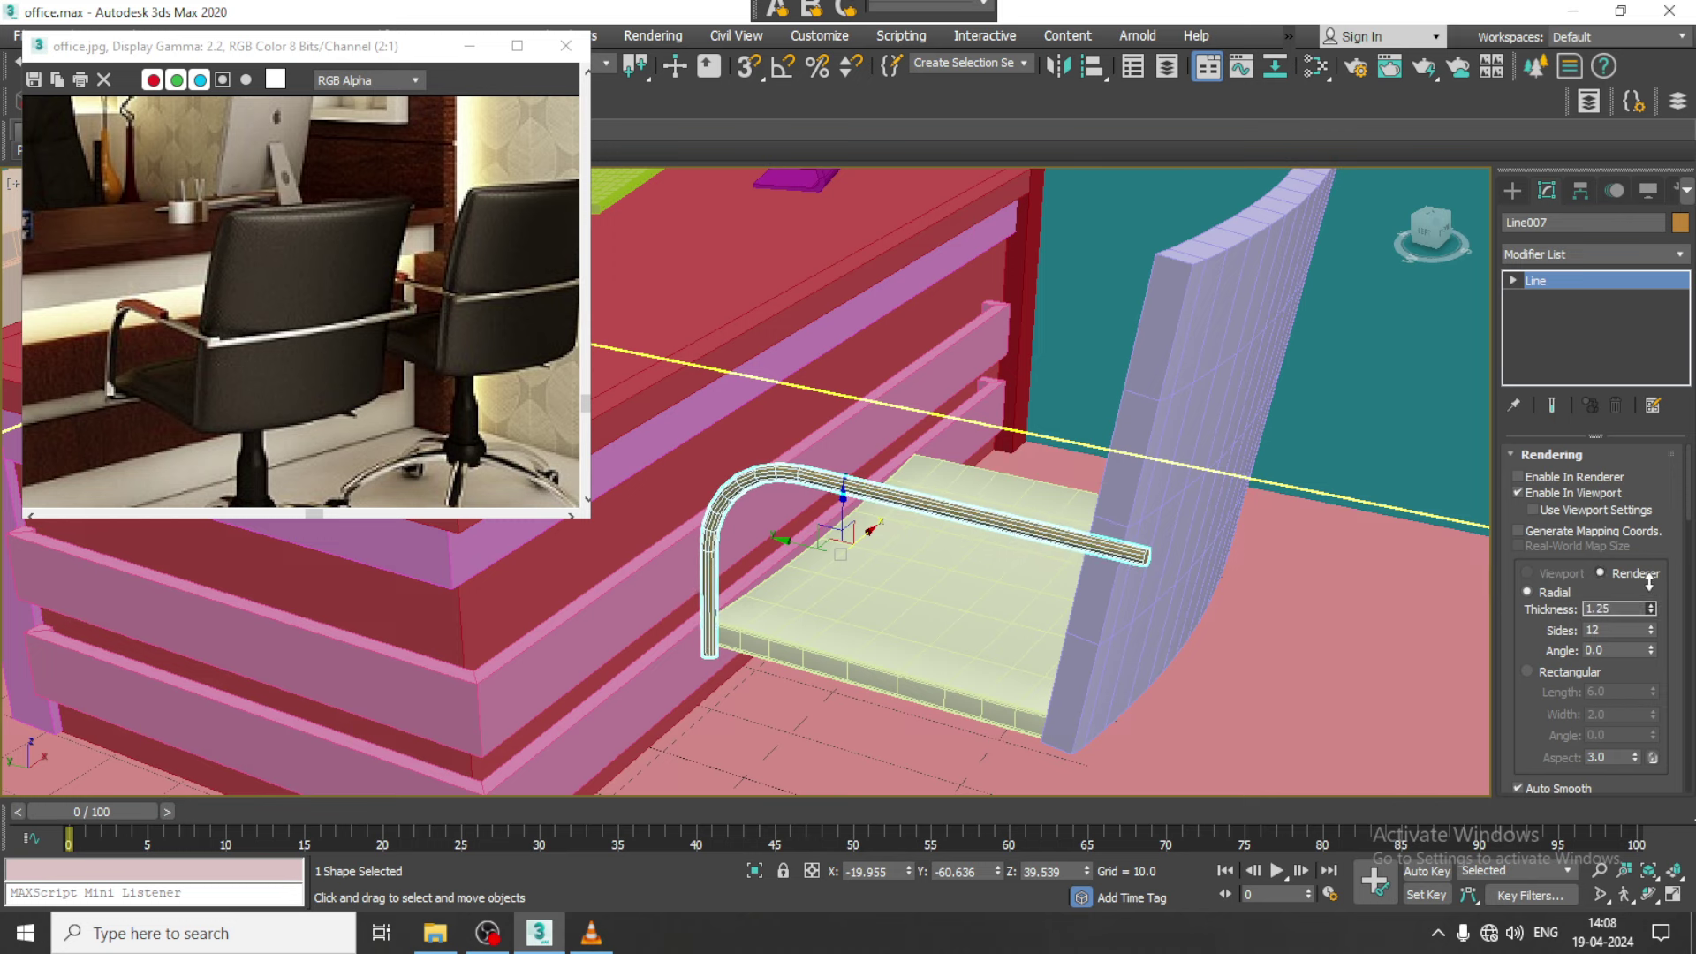
left_click(1538, 673)
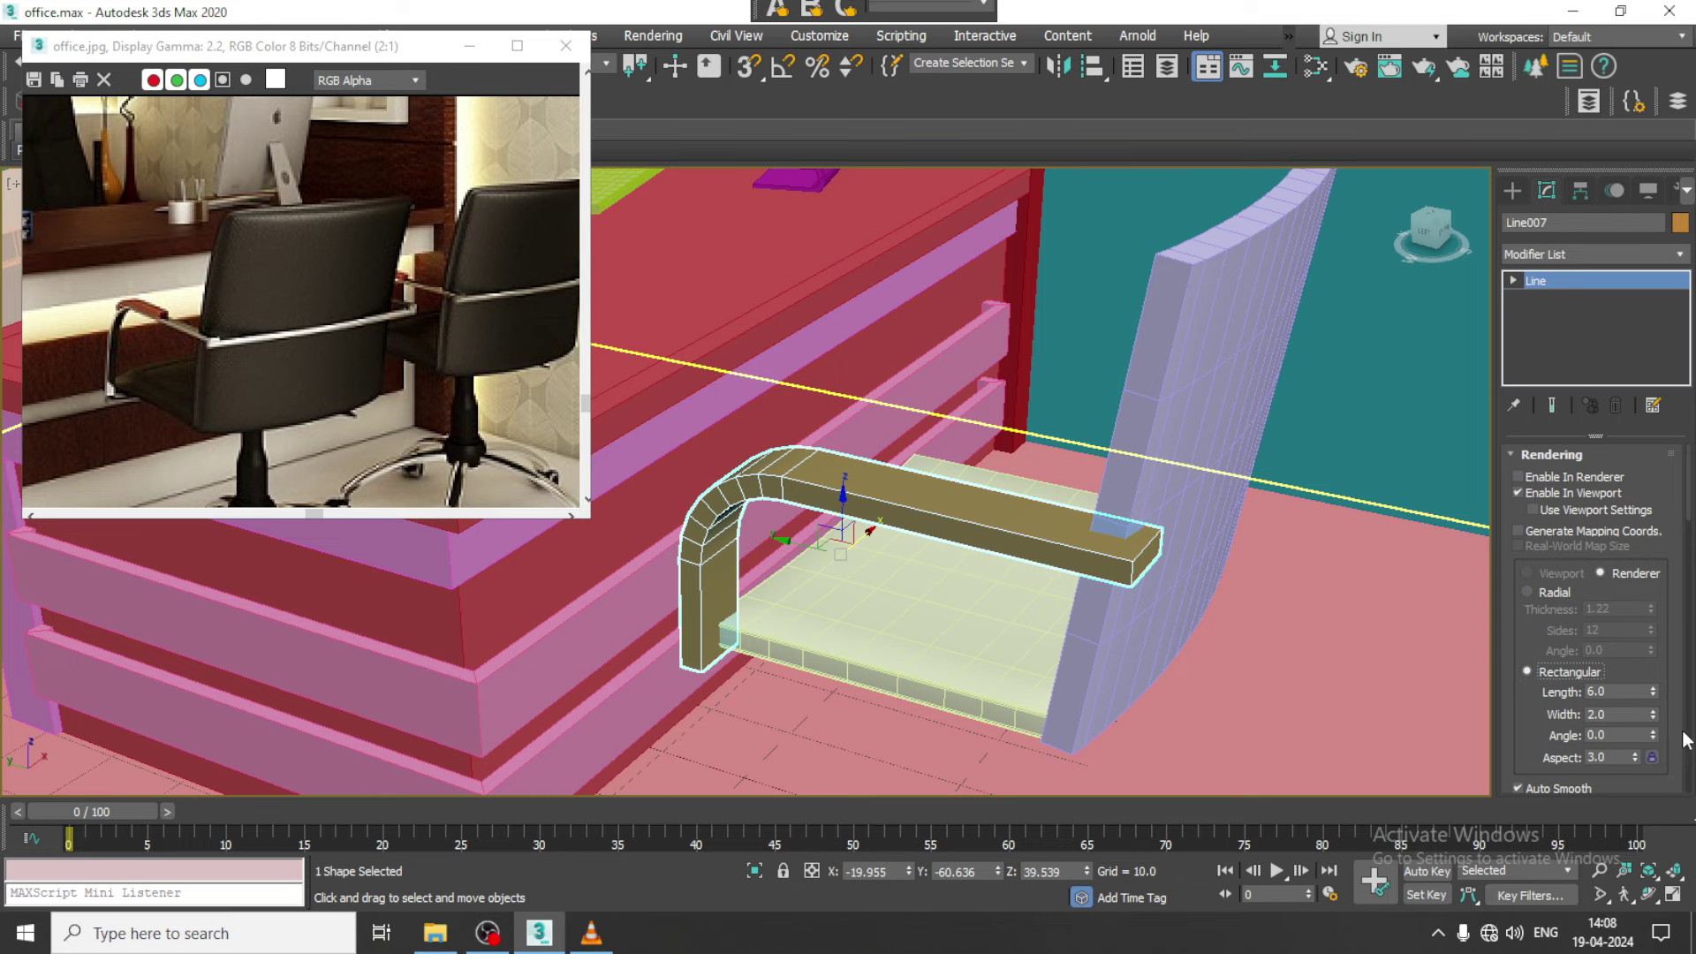
left_click(1555, 596)
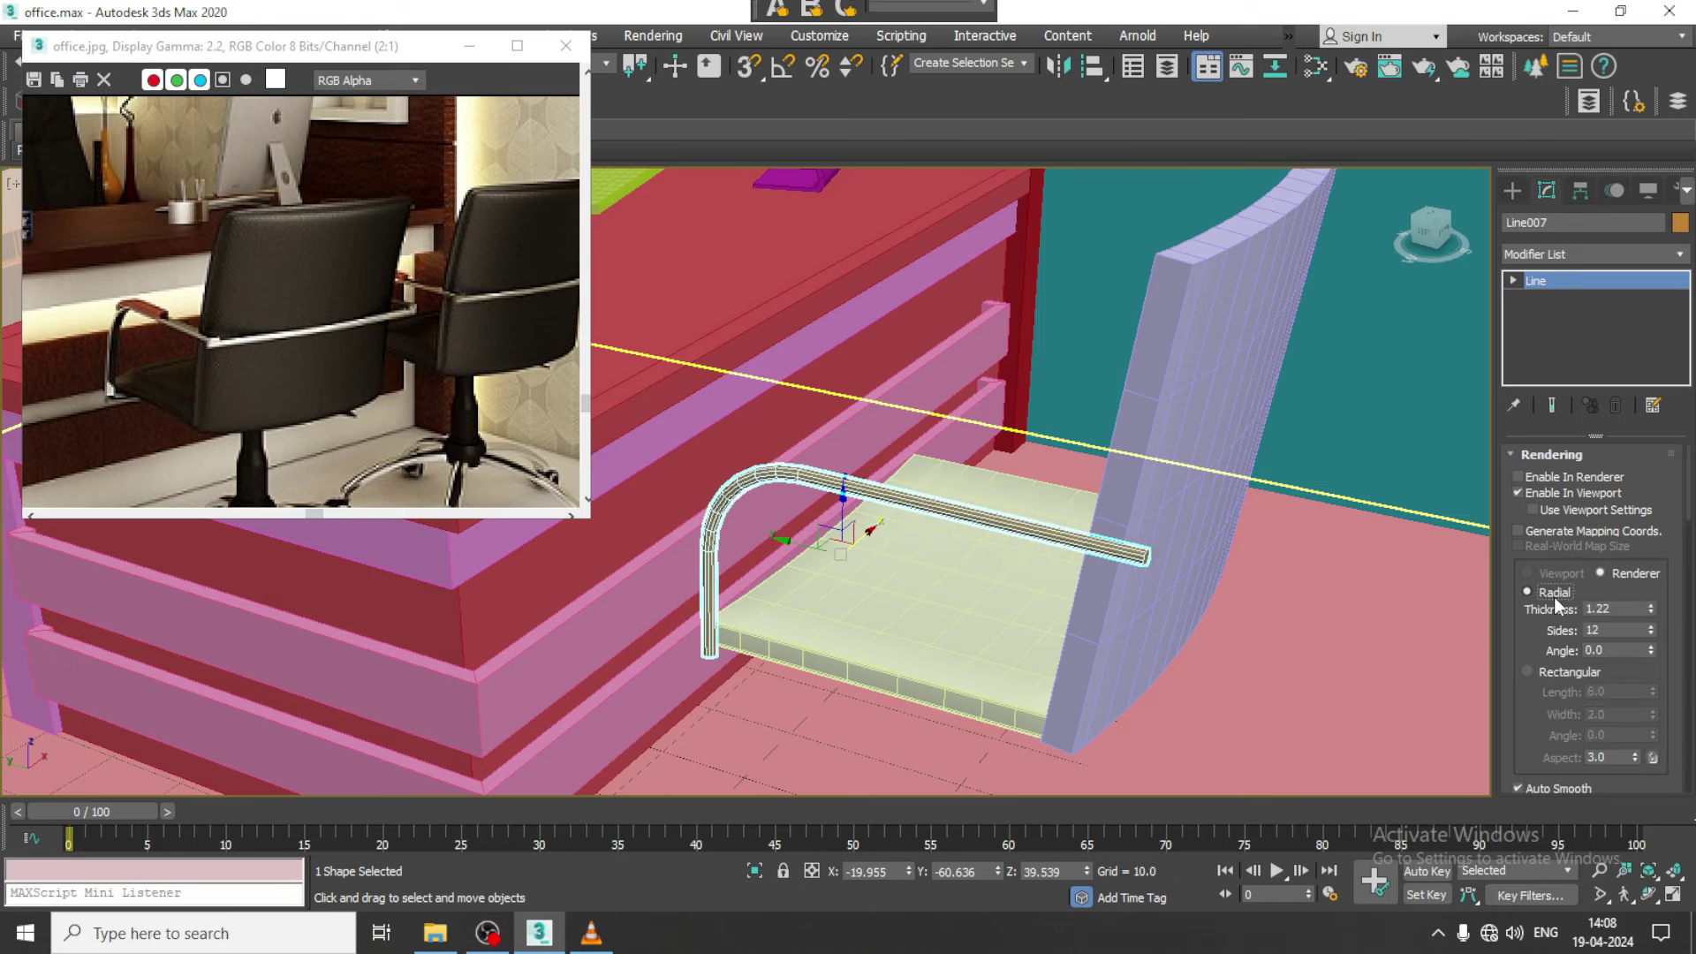
left_click_drag(1652, 607, 1645, 565)
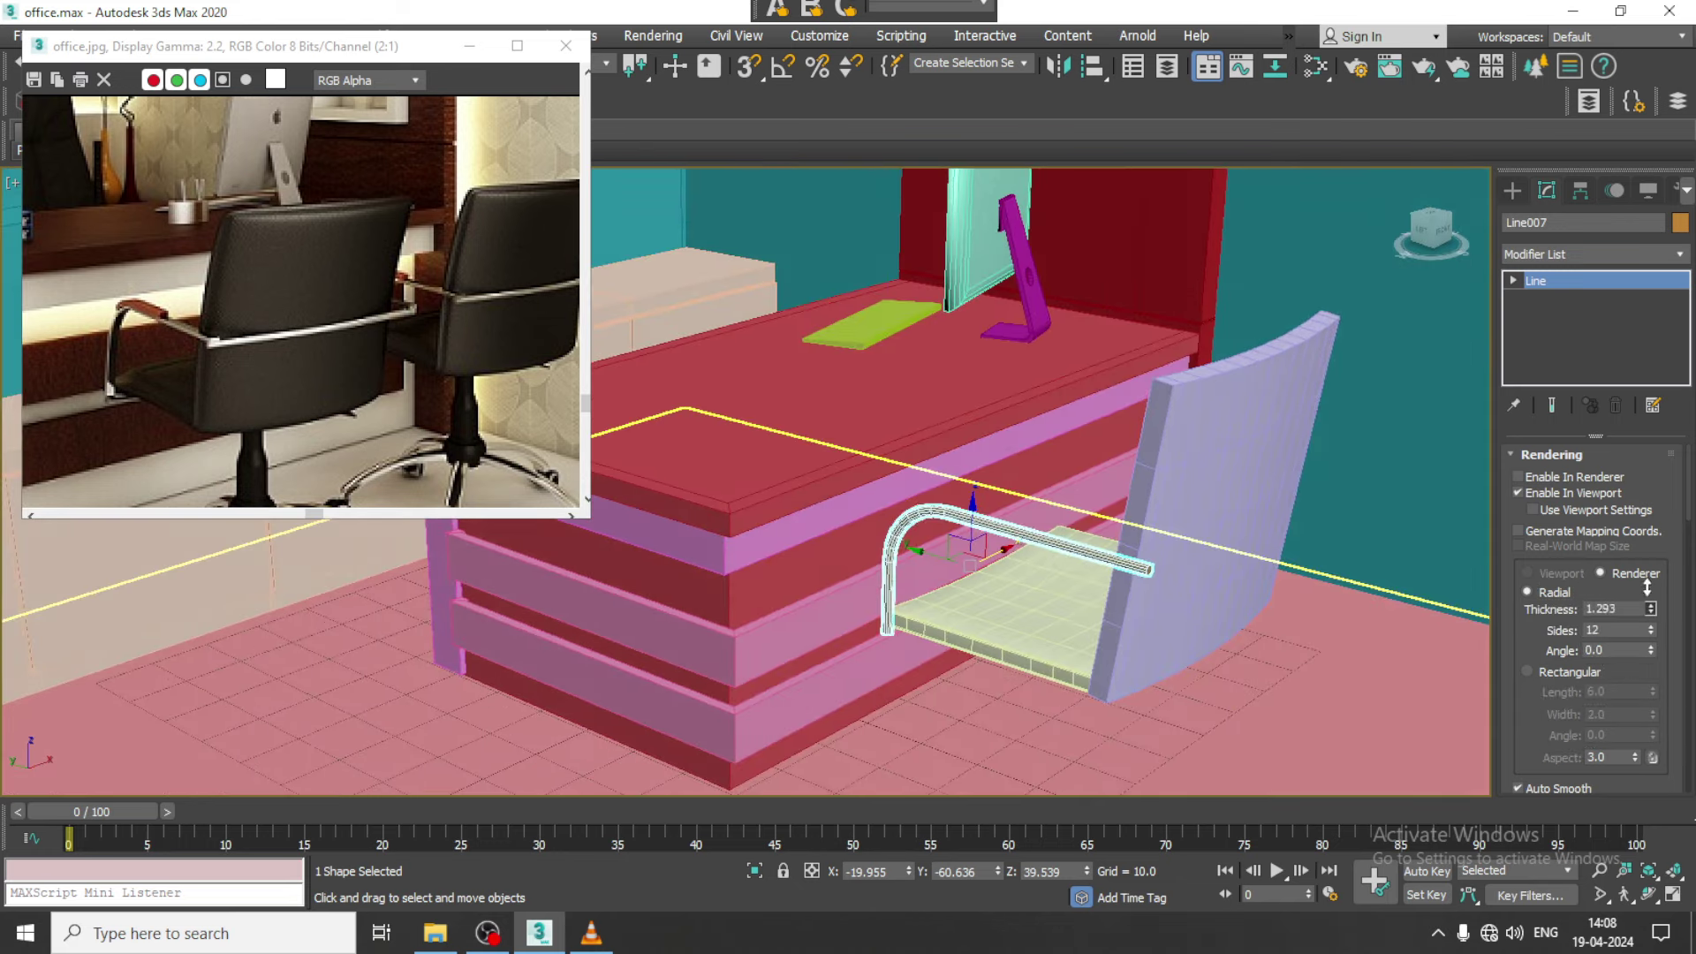
mouse_move(1016, 530)
middle_mouse_down("alt")
mouse_move(1100, 550)
mouse_move(1015, 572)
middle_mouse_up("alt")
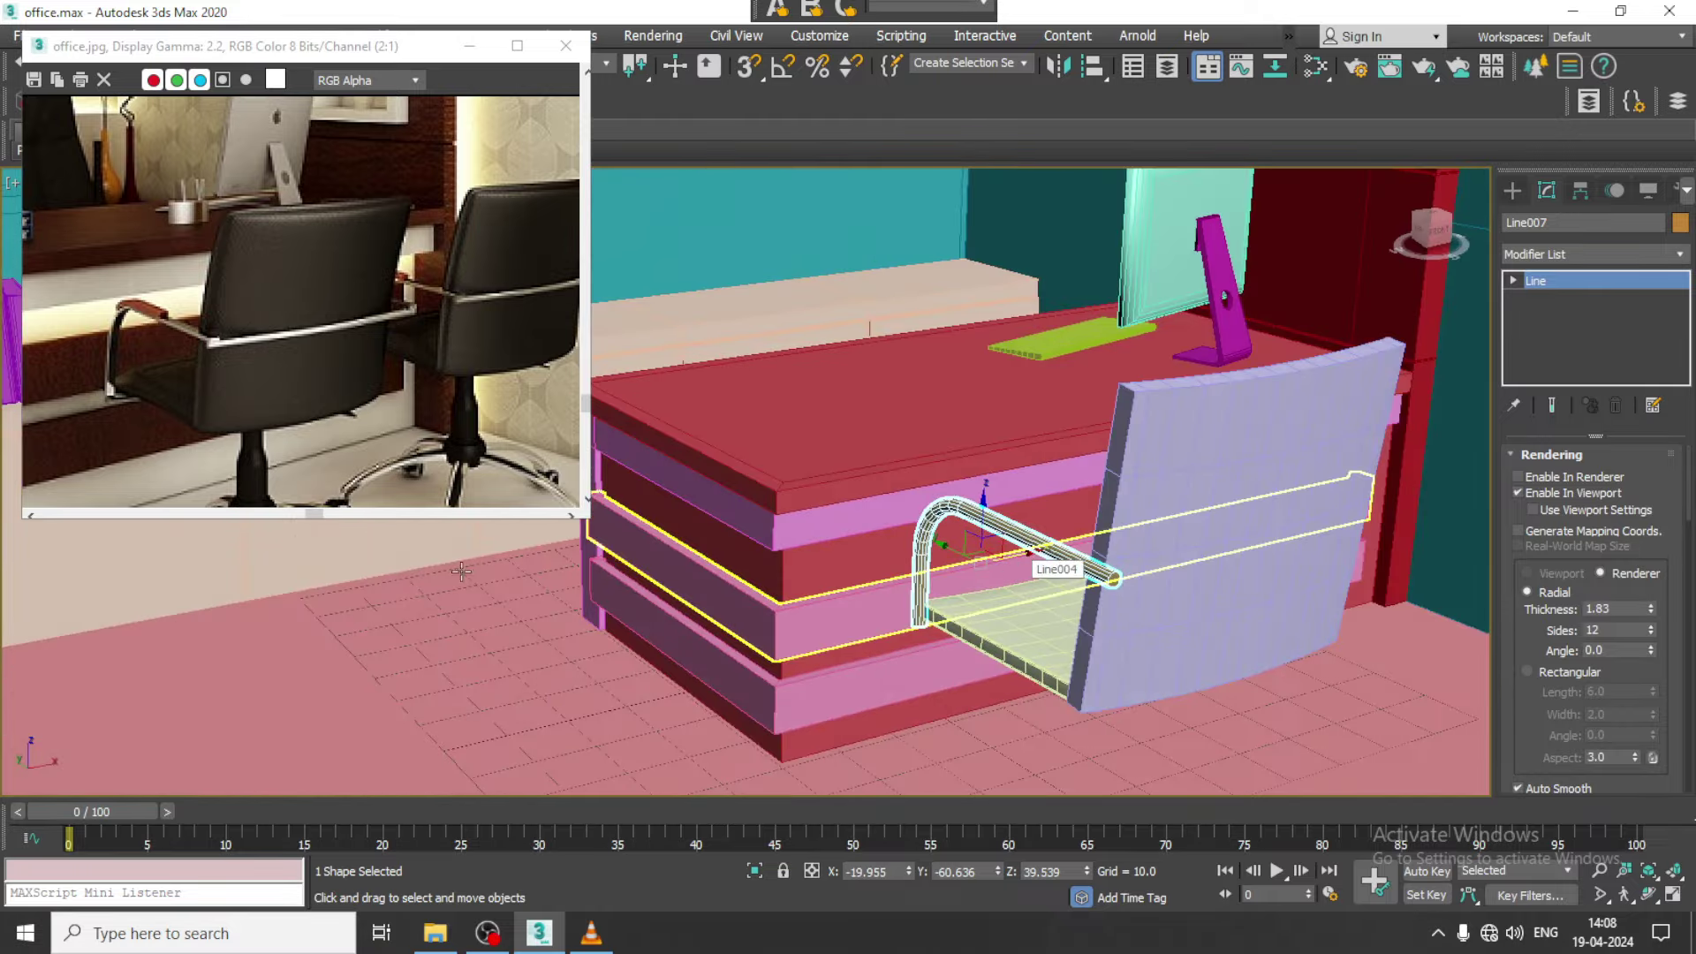
In the maximized Top view, mirror the armrest on the X axis as a Copy
key("alt+w")
right_click(636, 375)
key("alt+w")
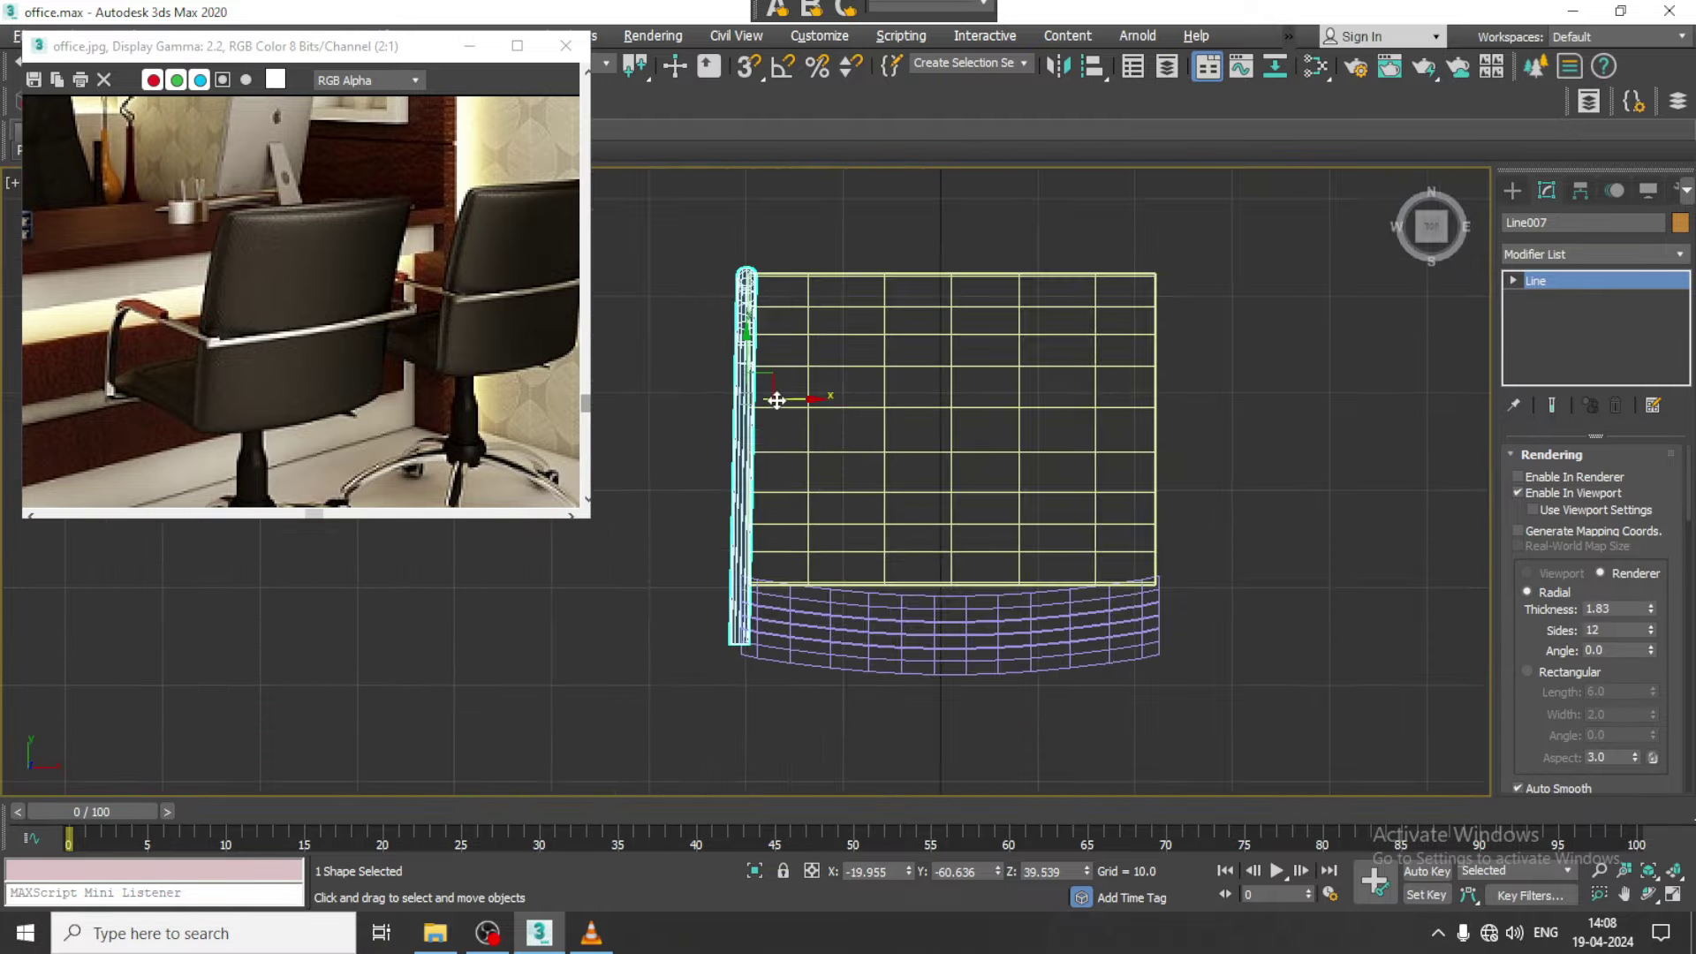
scroll(776, 400, "up", 2)
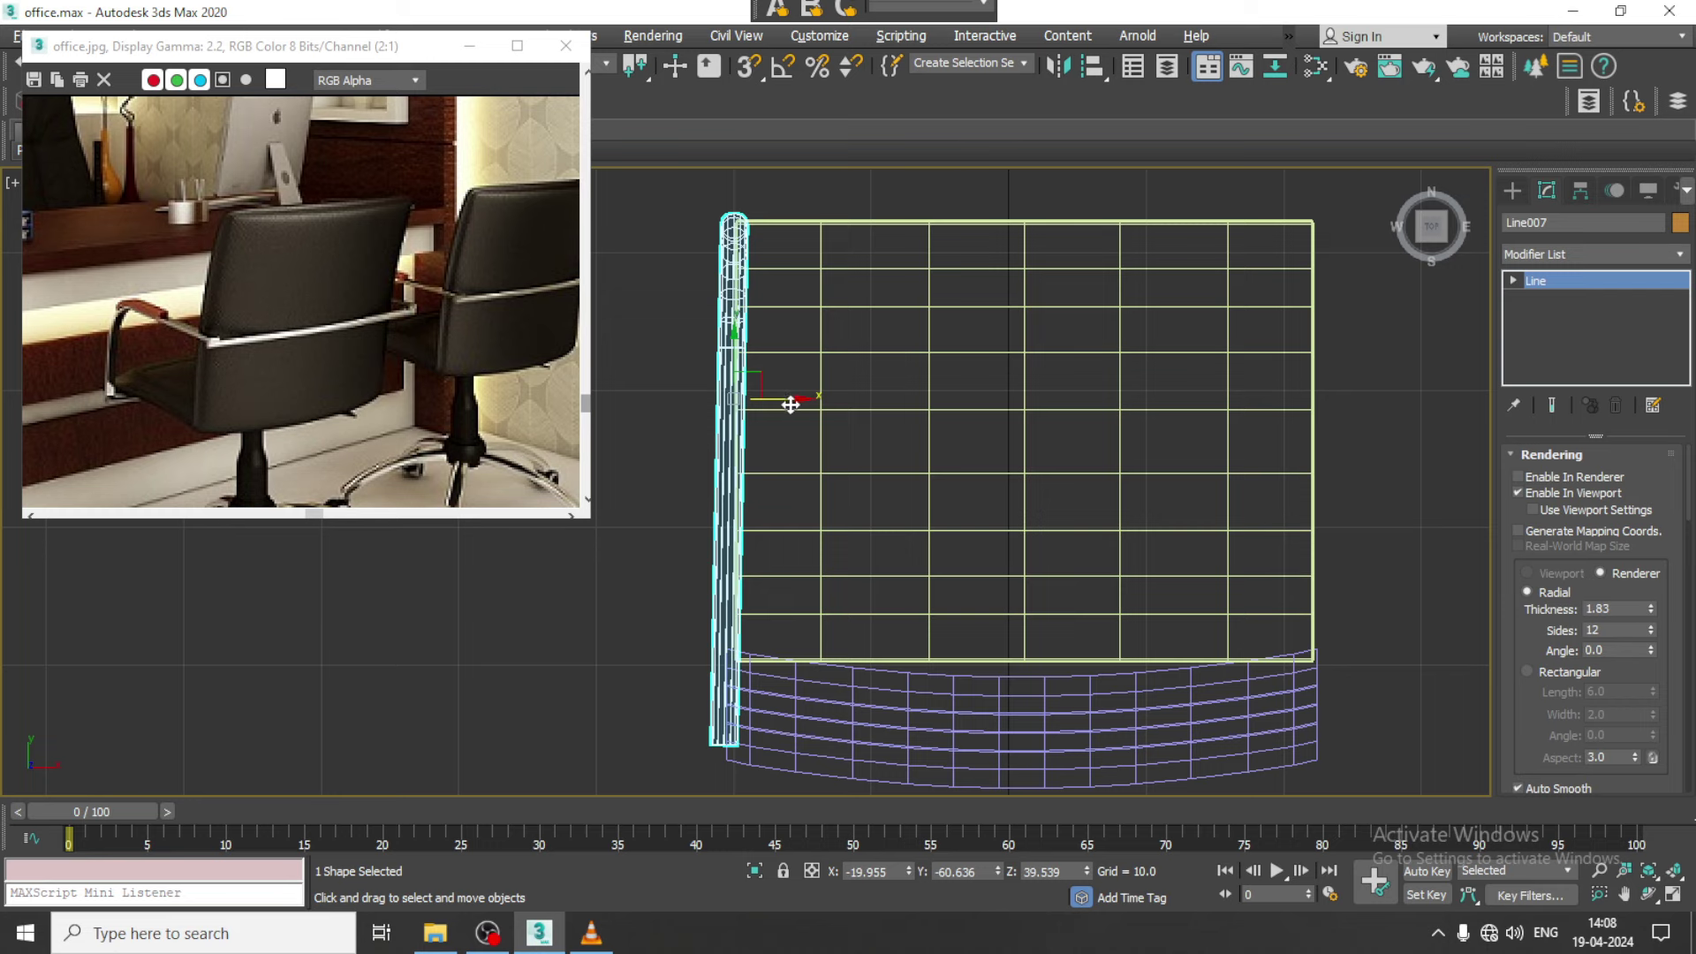
left_click(1051, 67)
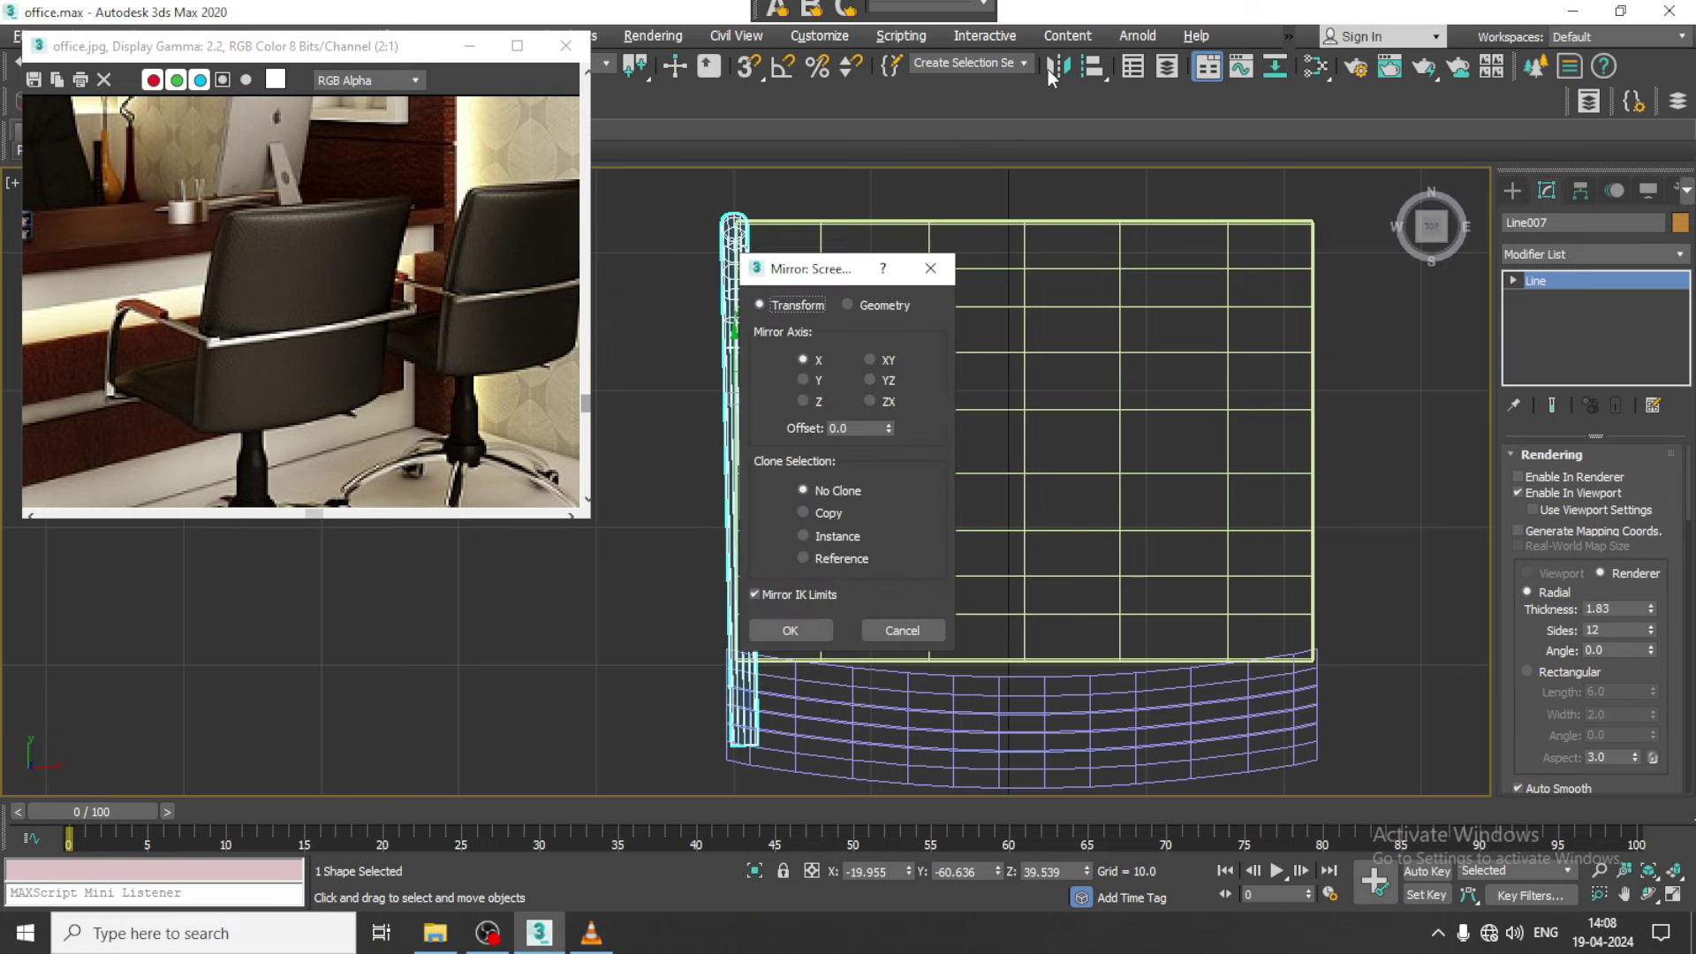
left_click(825, 514)
left_click(787, 631)
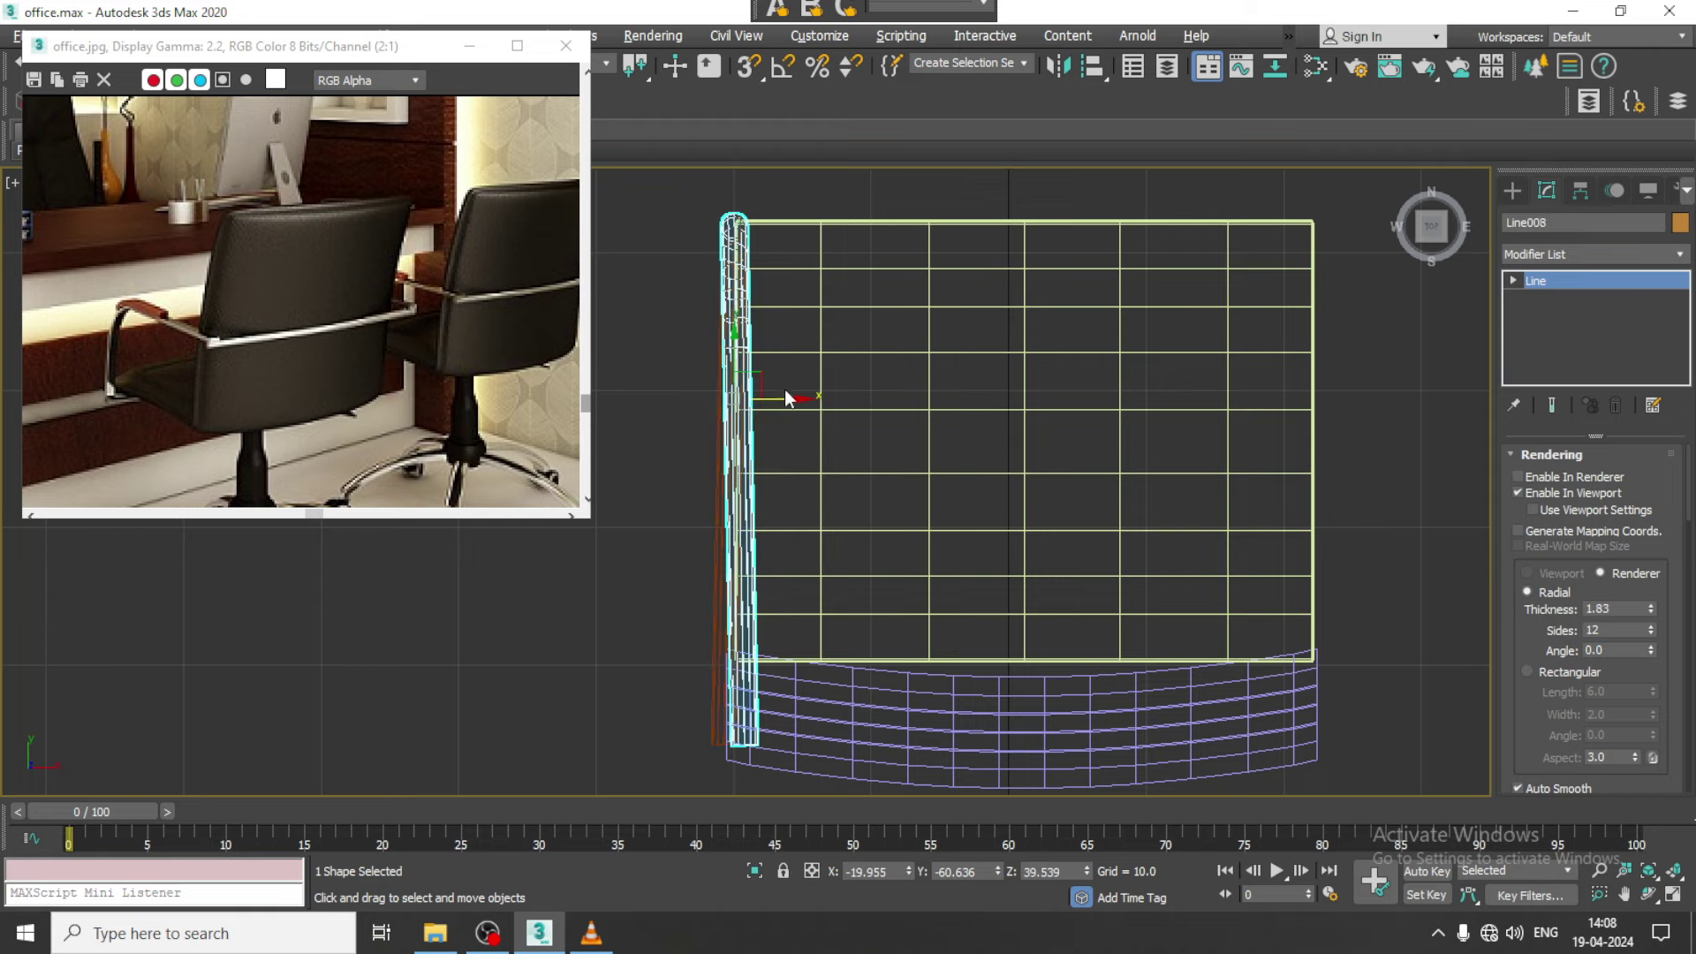
Move the mirrored copy Line008 to the seat's opposite side
left_click_drag(789, 402, 1352, 423)
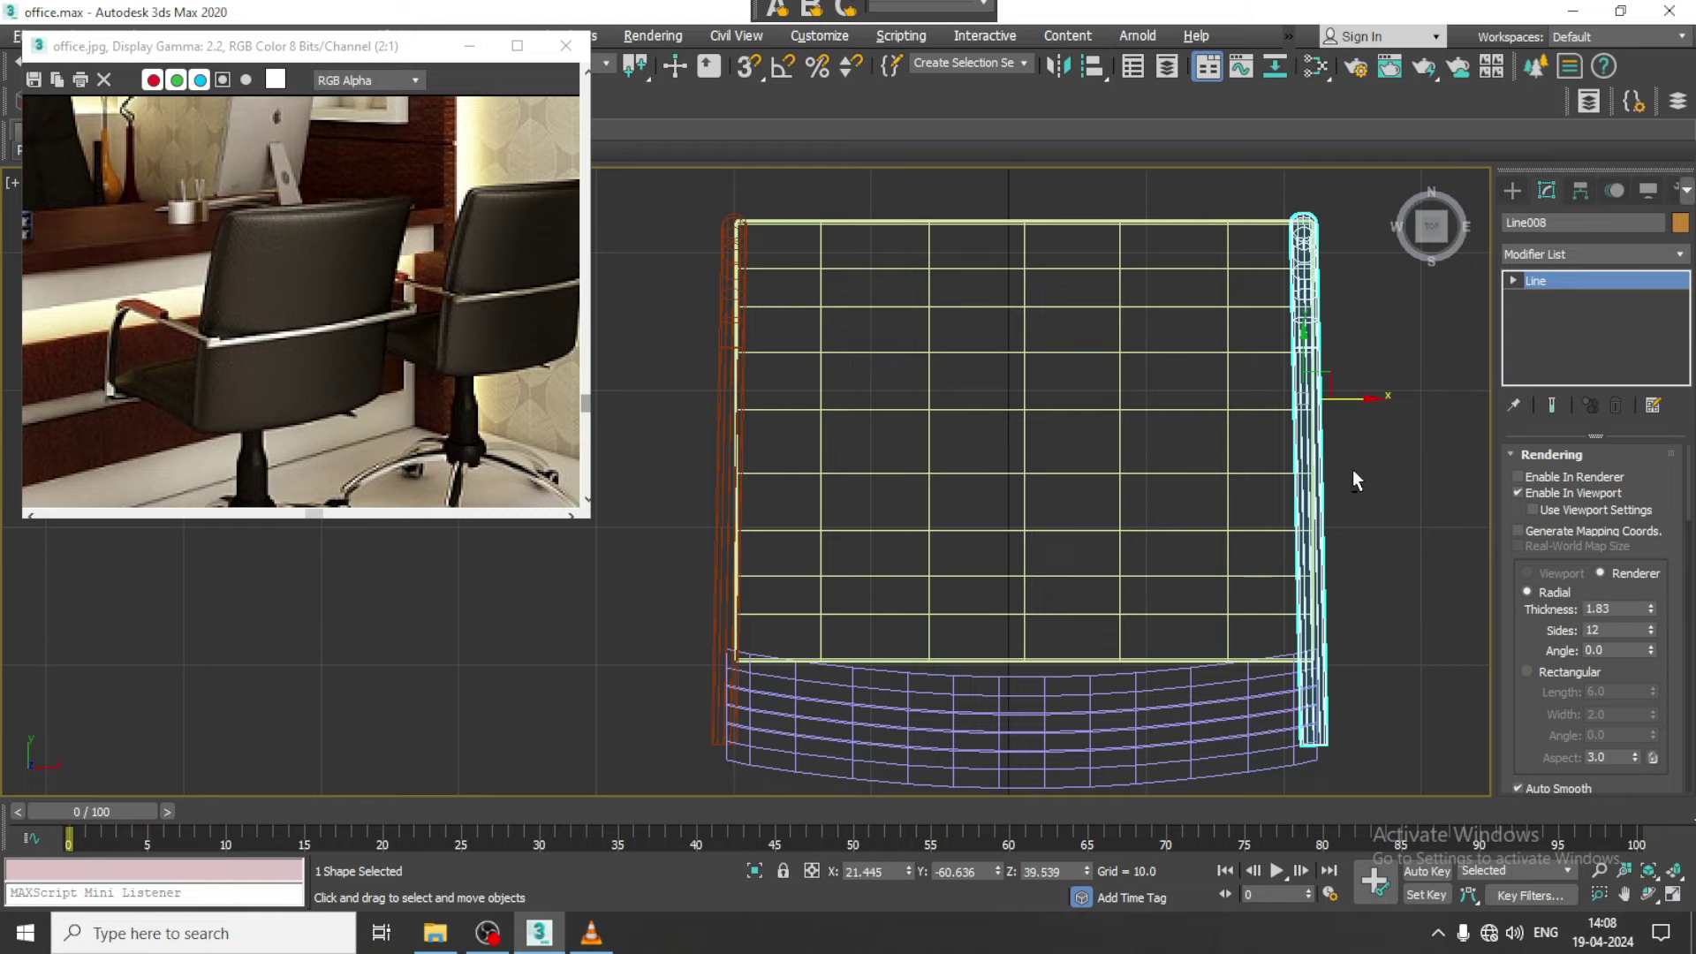
key("alt+w")
key("alt+w")
middle_click_drag(1254, 495, 1225, 512)
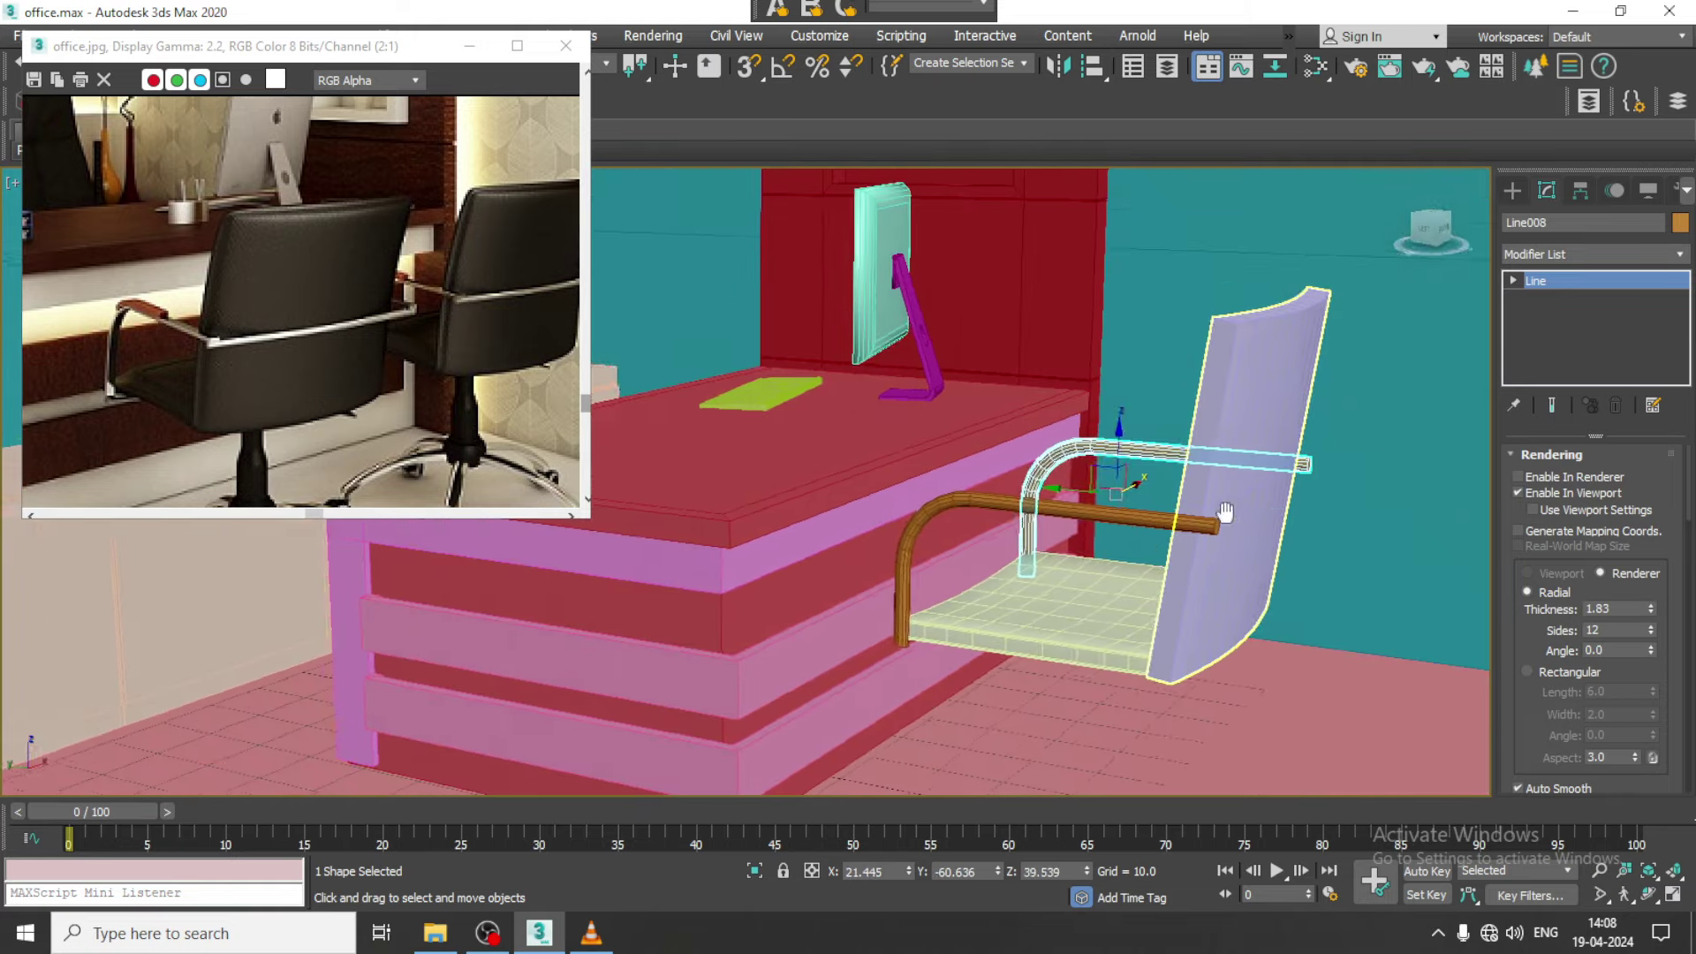
key("alt+w")
key("alt+w")
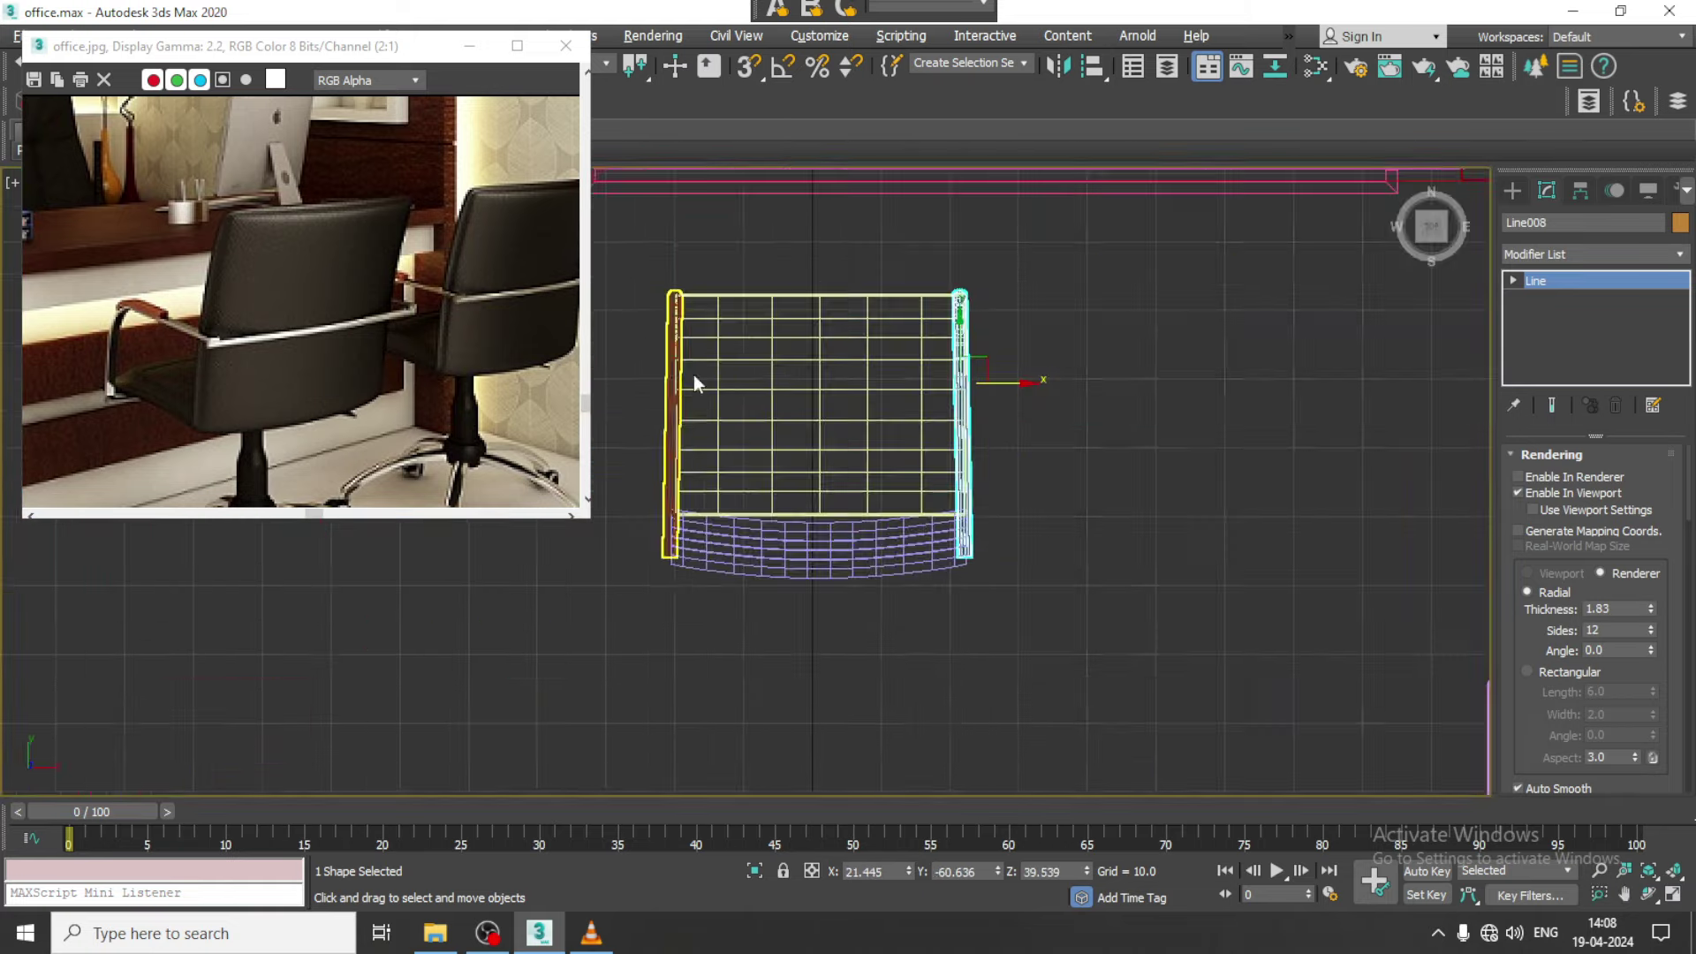
scroll(947, 330, "up", 3)
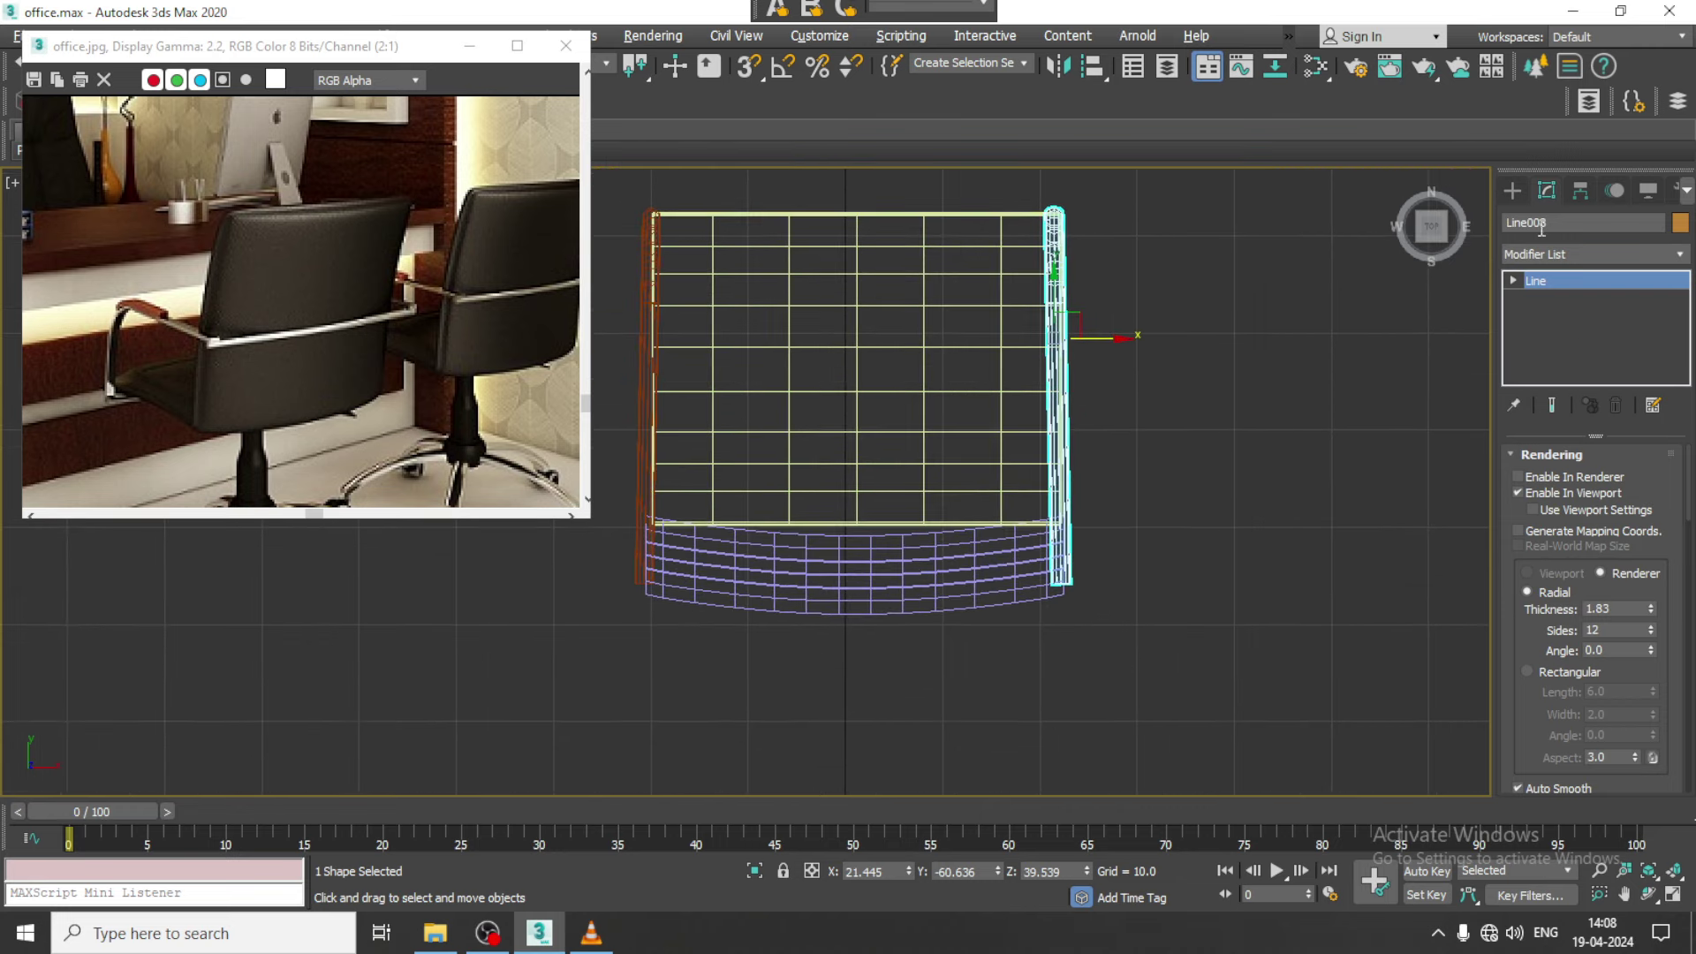
Draw a straight two-point line across the chair behind the backrest
left_click(1514, 191)
left_click(1553, 333)
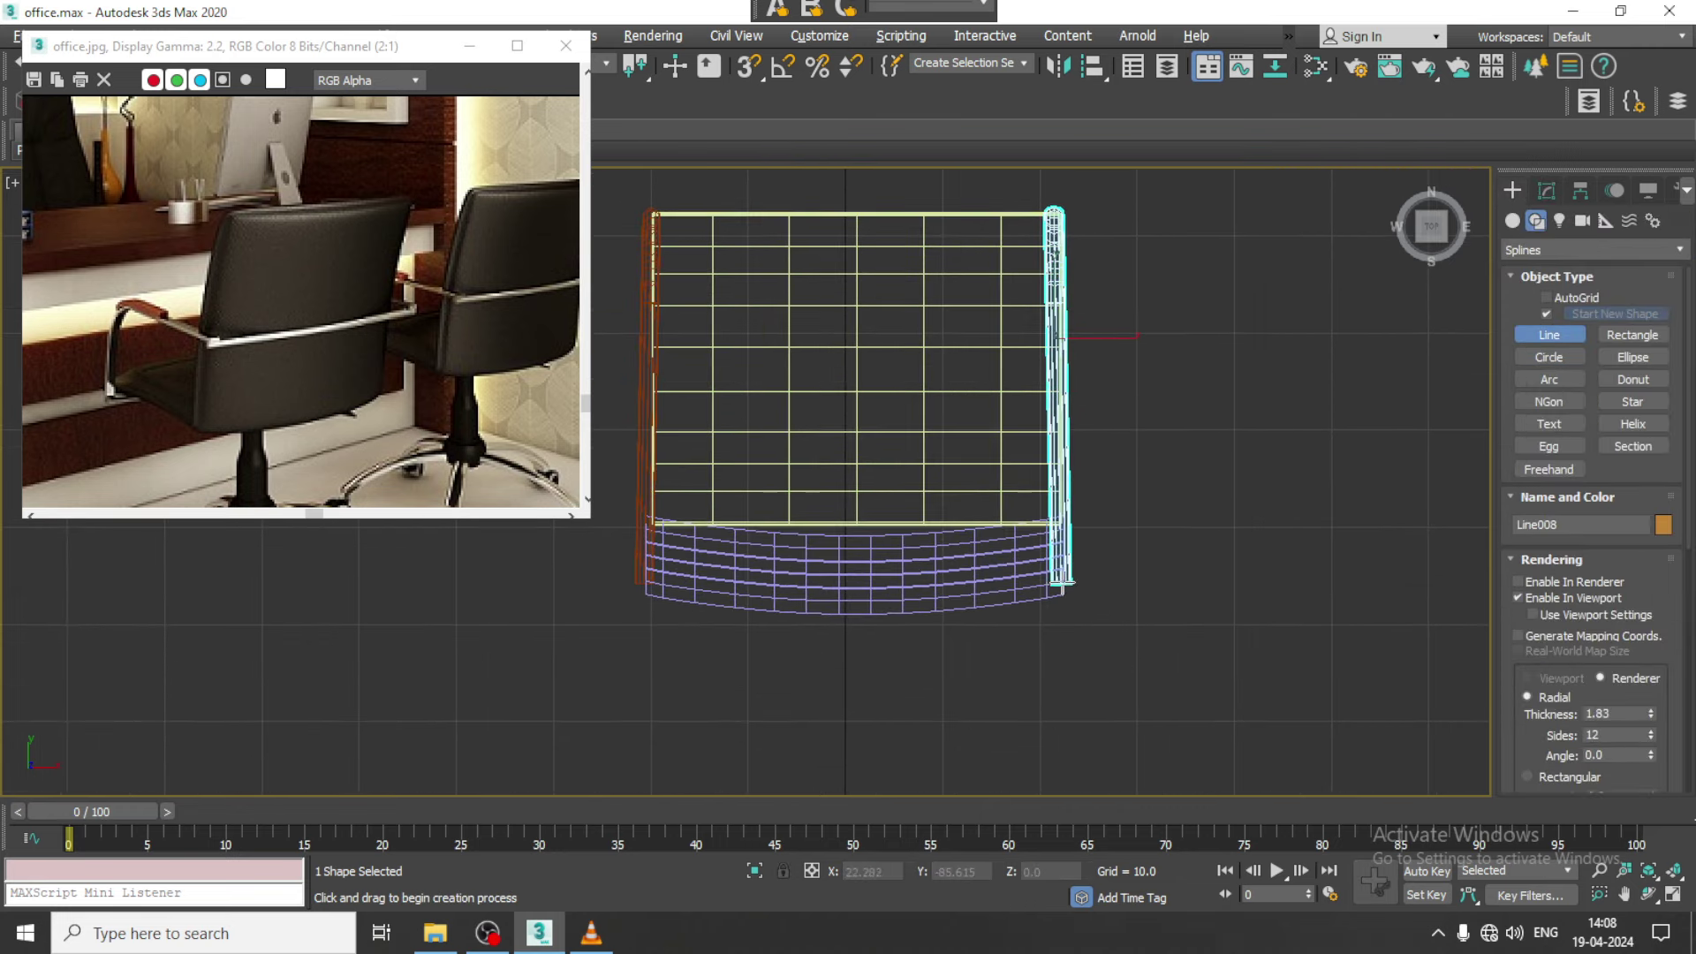
left_click(1062, 582)
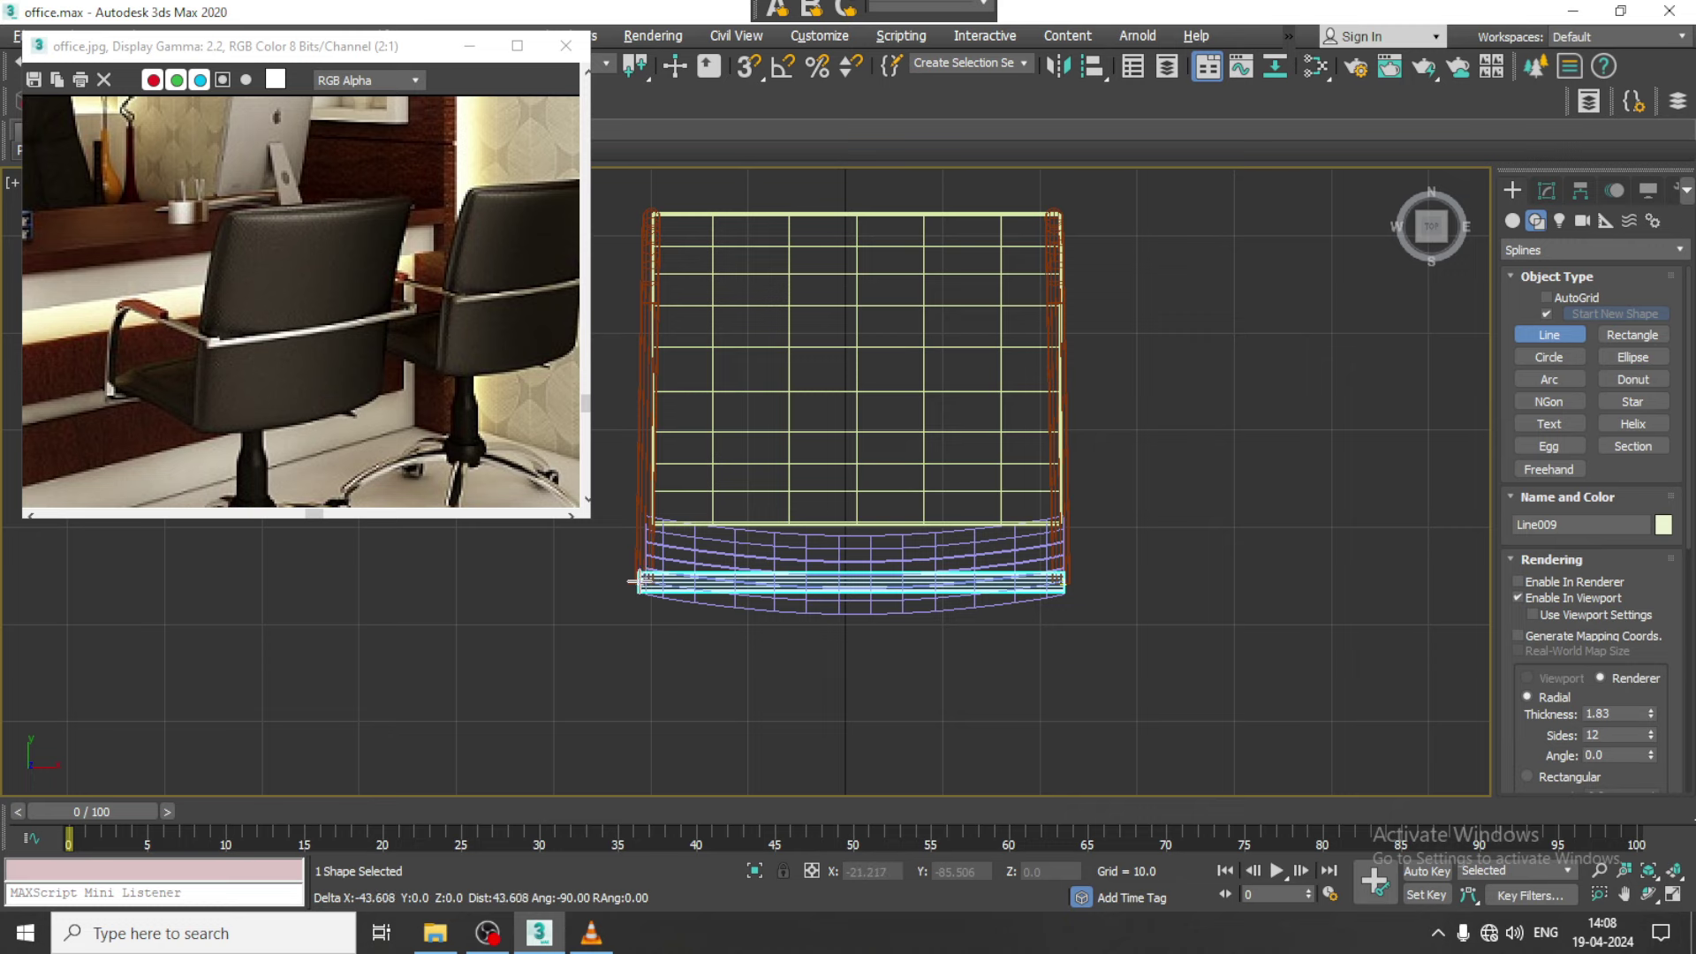
left_click(638, 580)
right_click(638, 580)
Raise the new line Line009 to armrest height at Z 45.692
key("alt+w")
right_click(1190, 623)
key("alt+w")
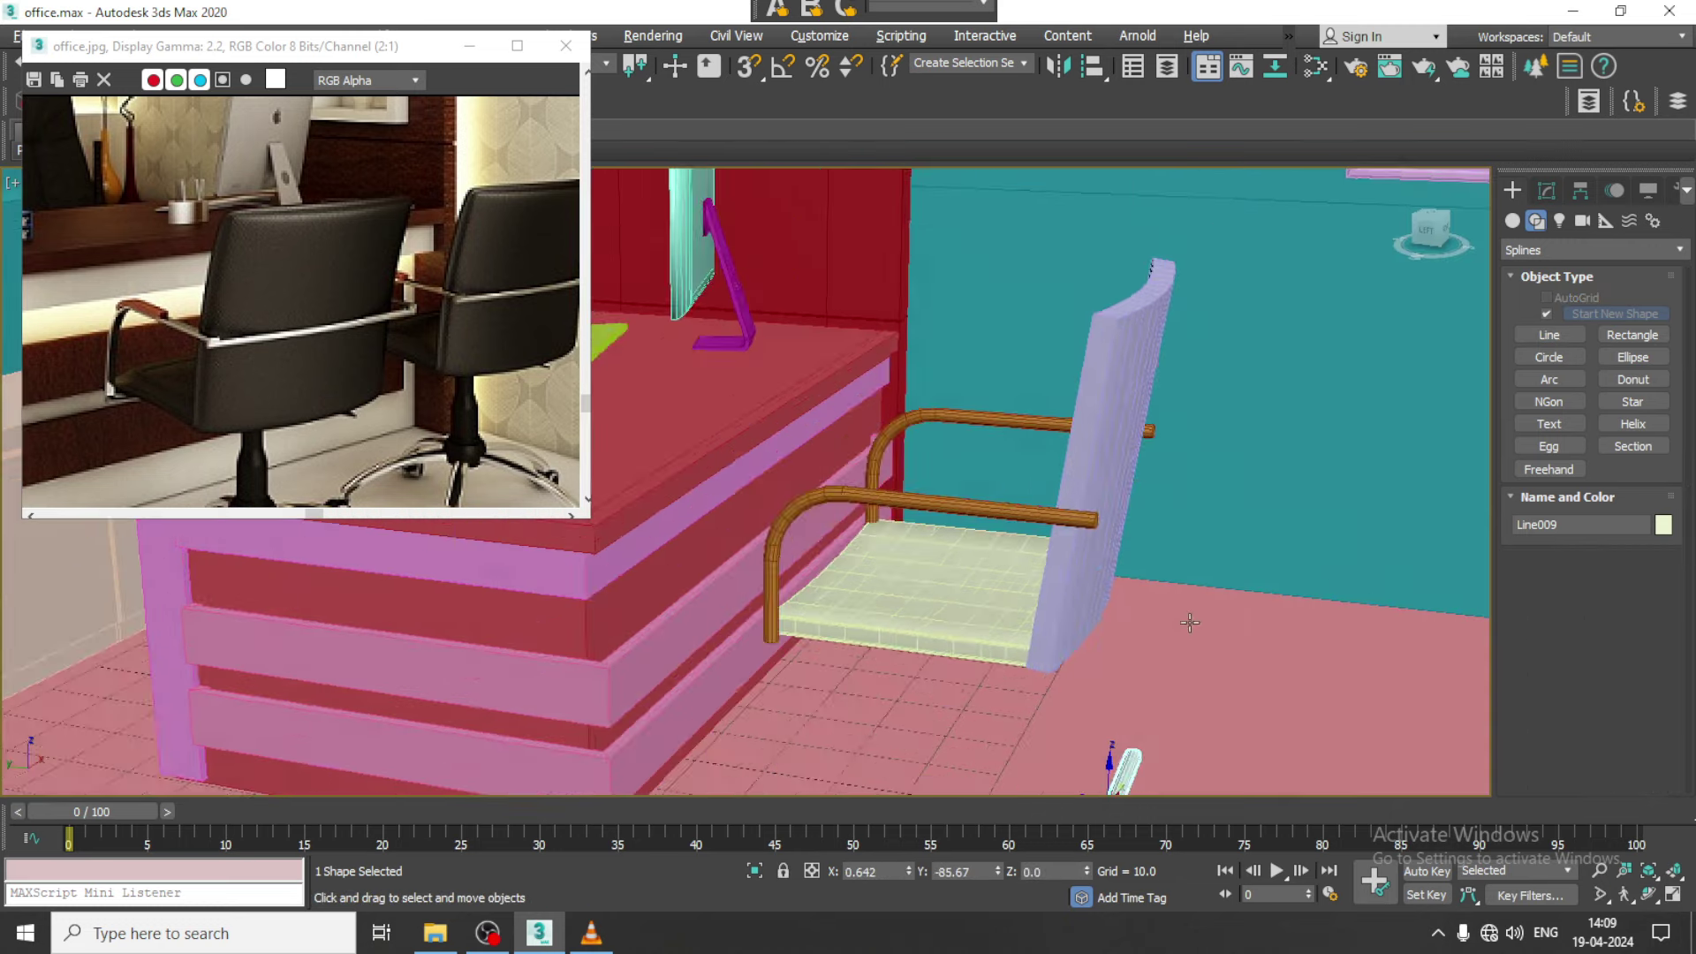
middle_click_drag(1190, 623, 1184, 781, "alt")
left_click_drag(1106, 761, 1094, 417)
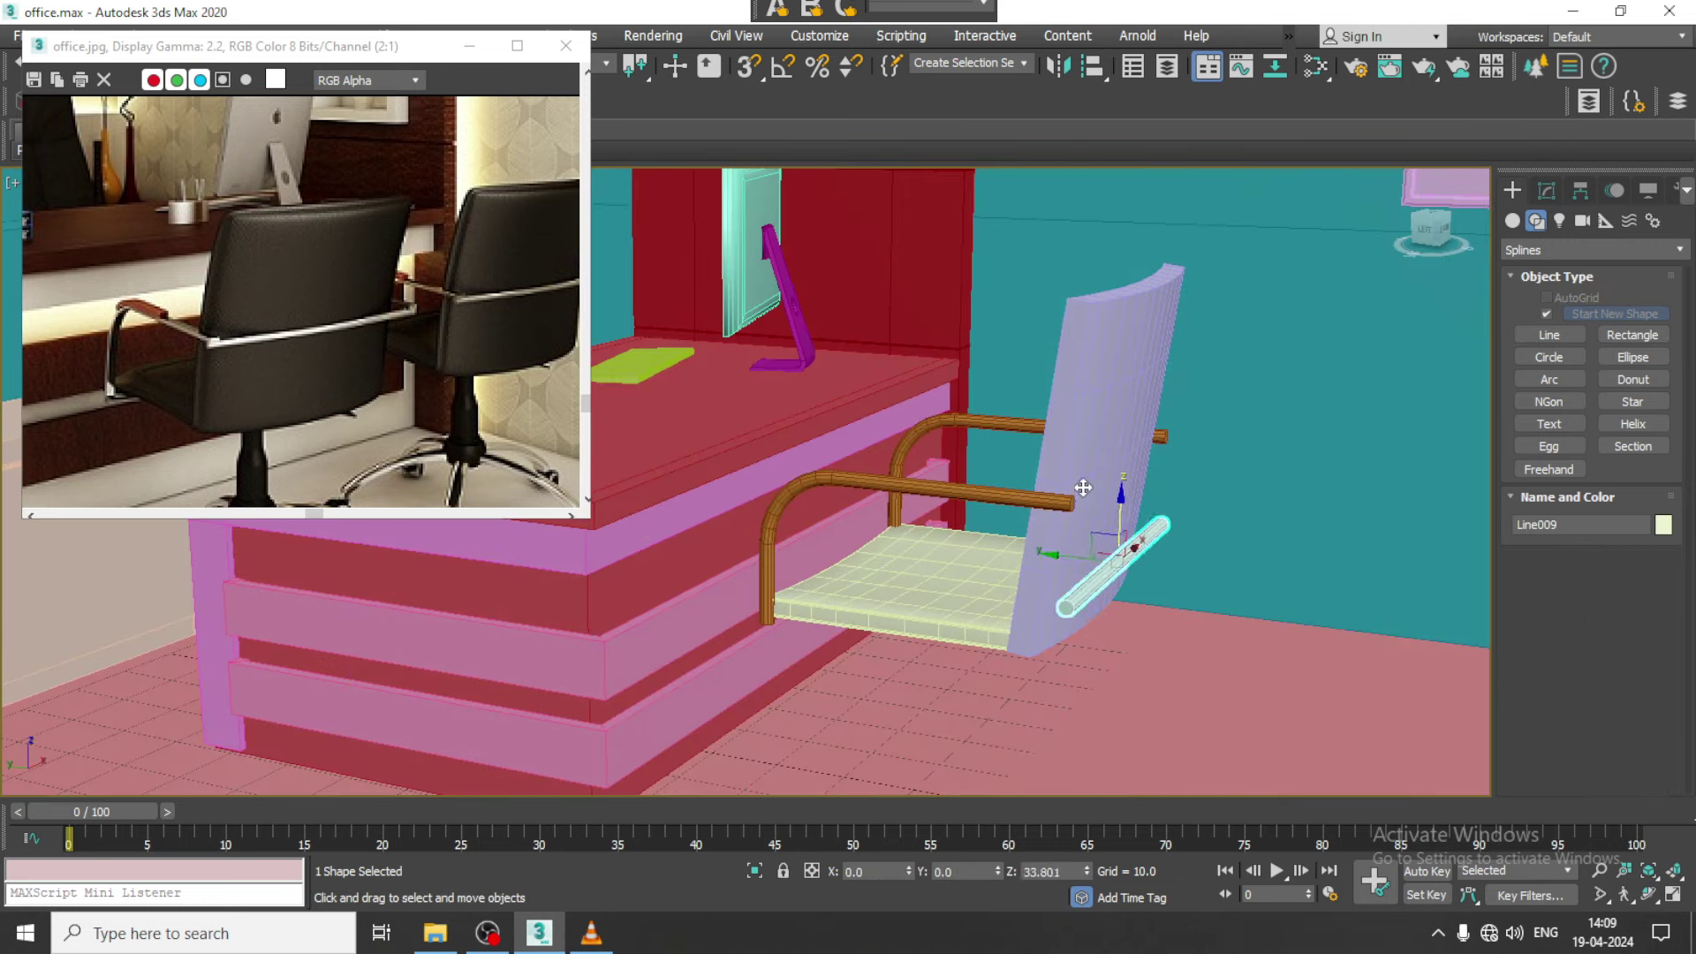
mouse_move(1095, 417)
middle_mouse_down("alt")
mouse_move(1119, 484)
mouse_move(1098, 492)
mouse_move(1276, 528)
mouse_move(1240, 568)
middle_mouse_up("alt")
Use Attach on Line009 to join the first armrest tube to the rail
left_click(1547, 191)
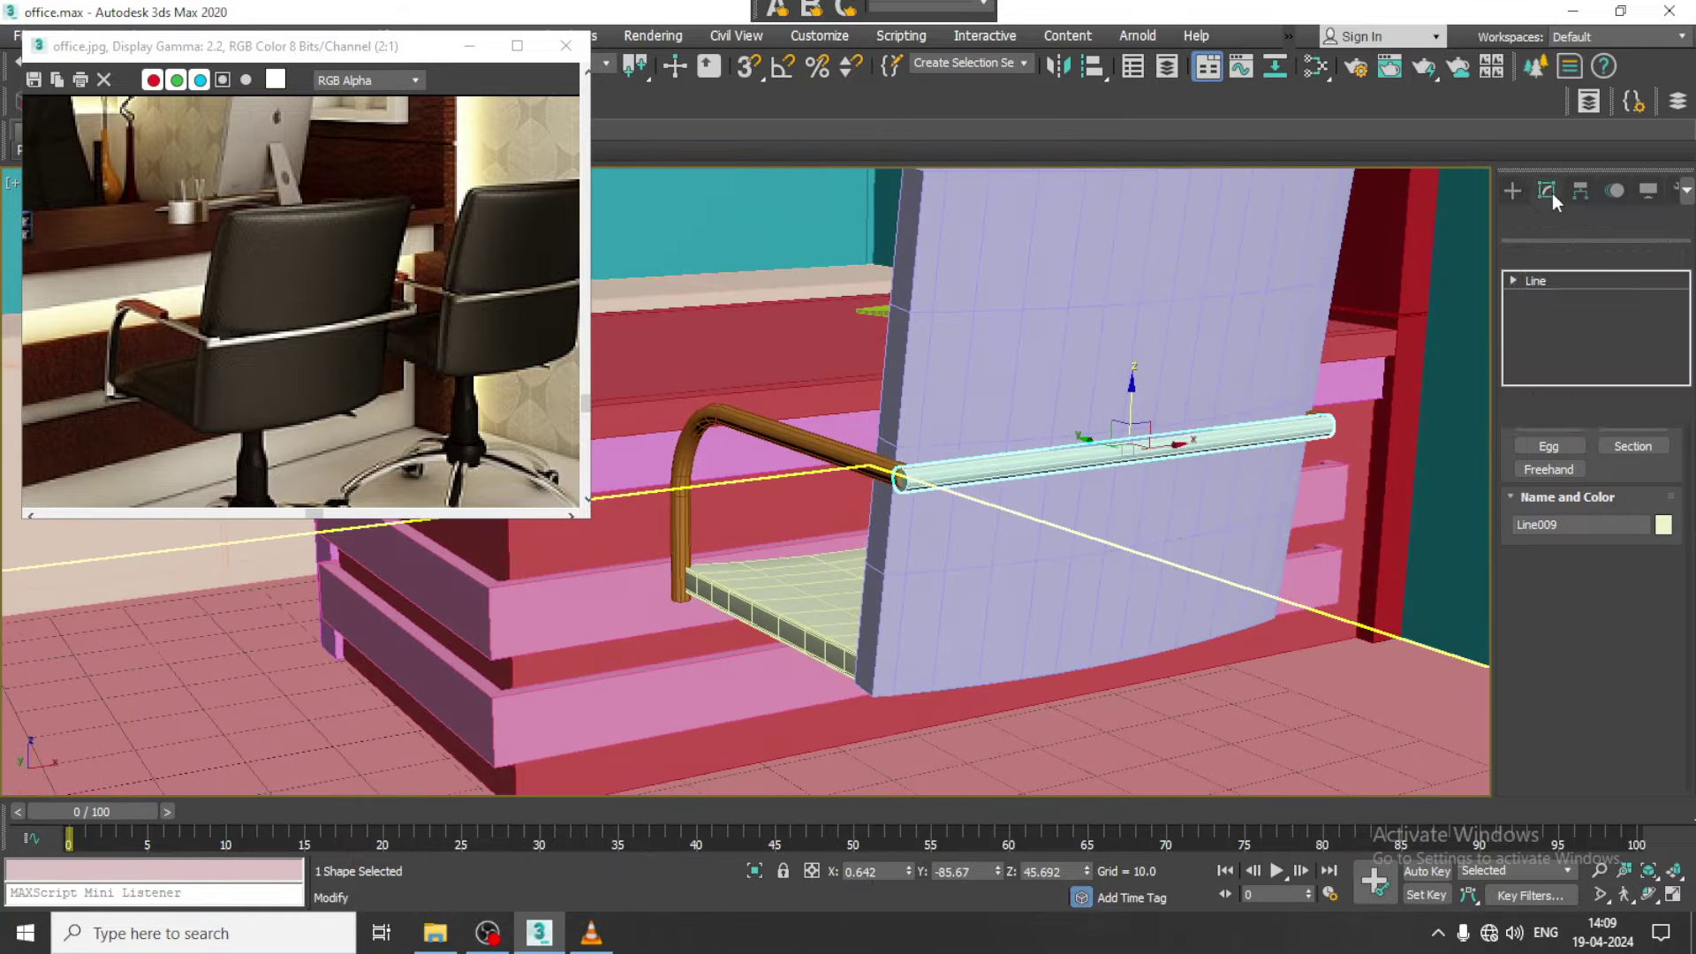
scroll(1532, 649, "down", 2)
scroll(1534, 632, "down", 3)
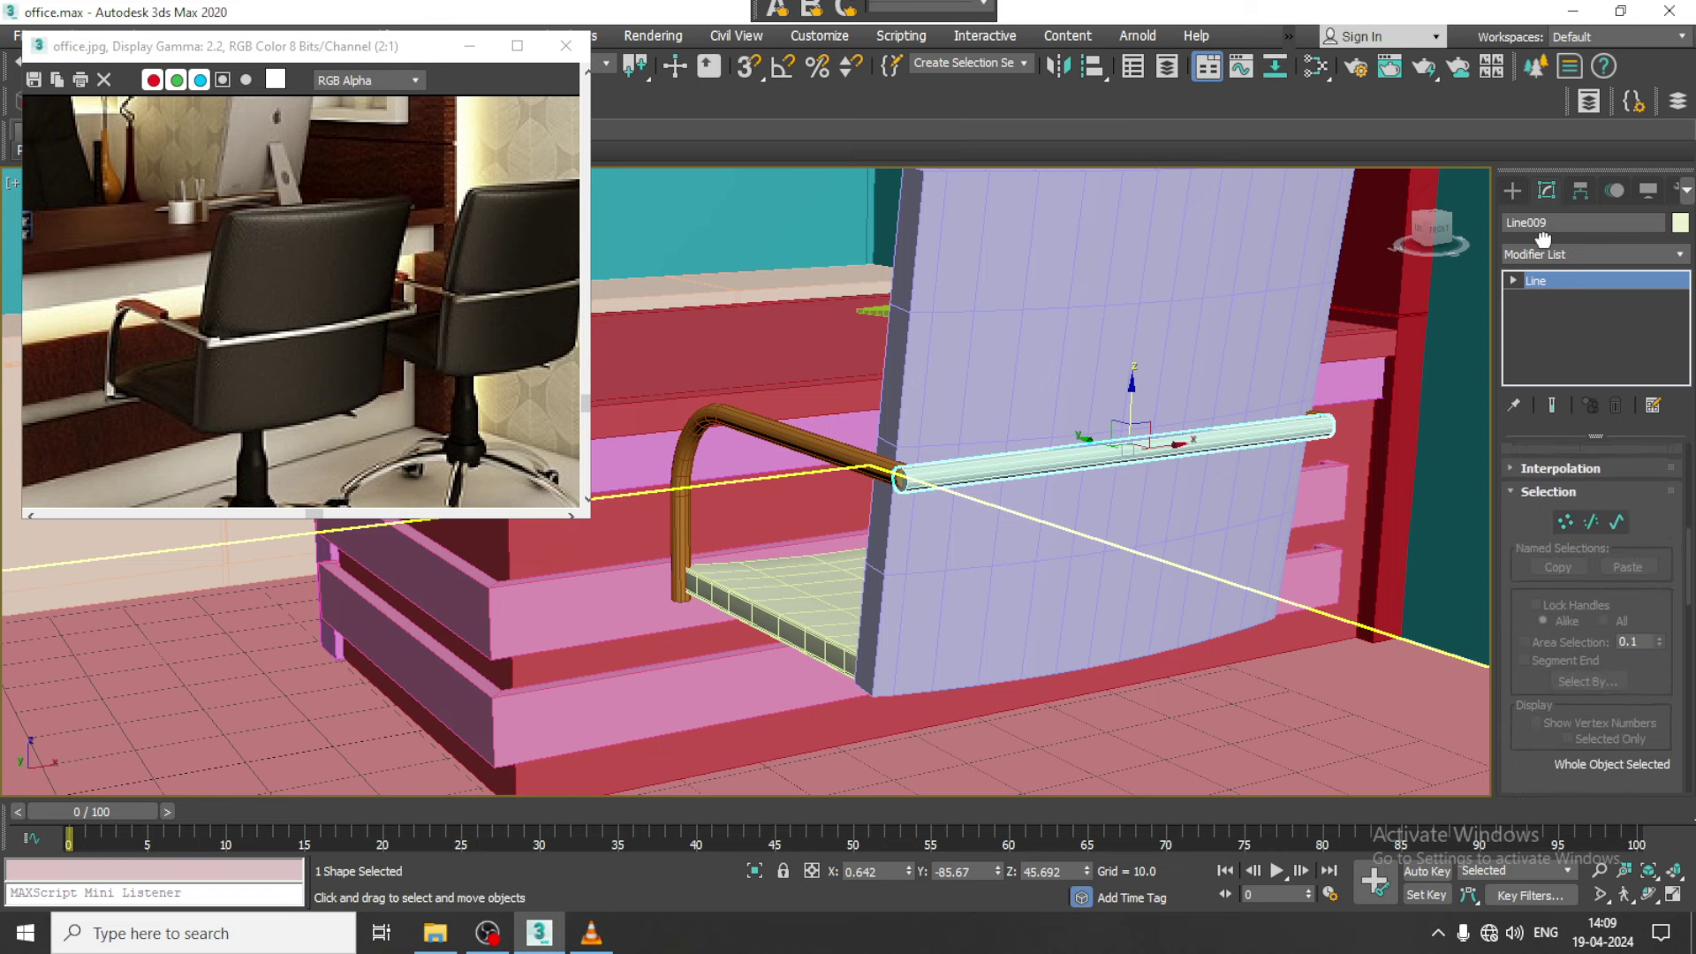
scroll(1534, 618, "down", 2)
scroll(1536, 590, "down", 2)
scroll(1536, 590, "down", 4)
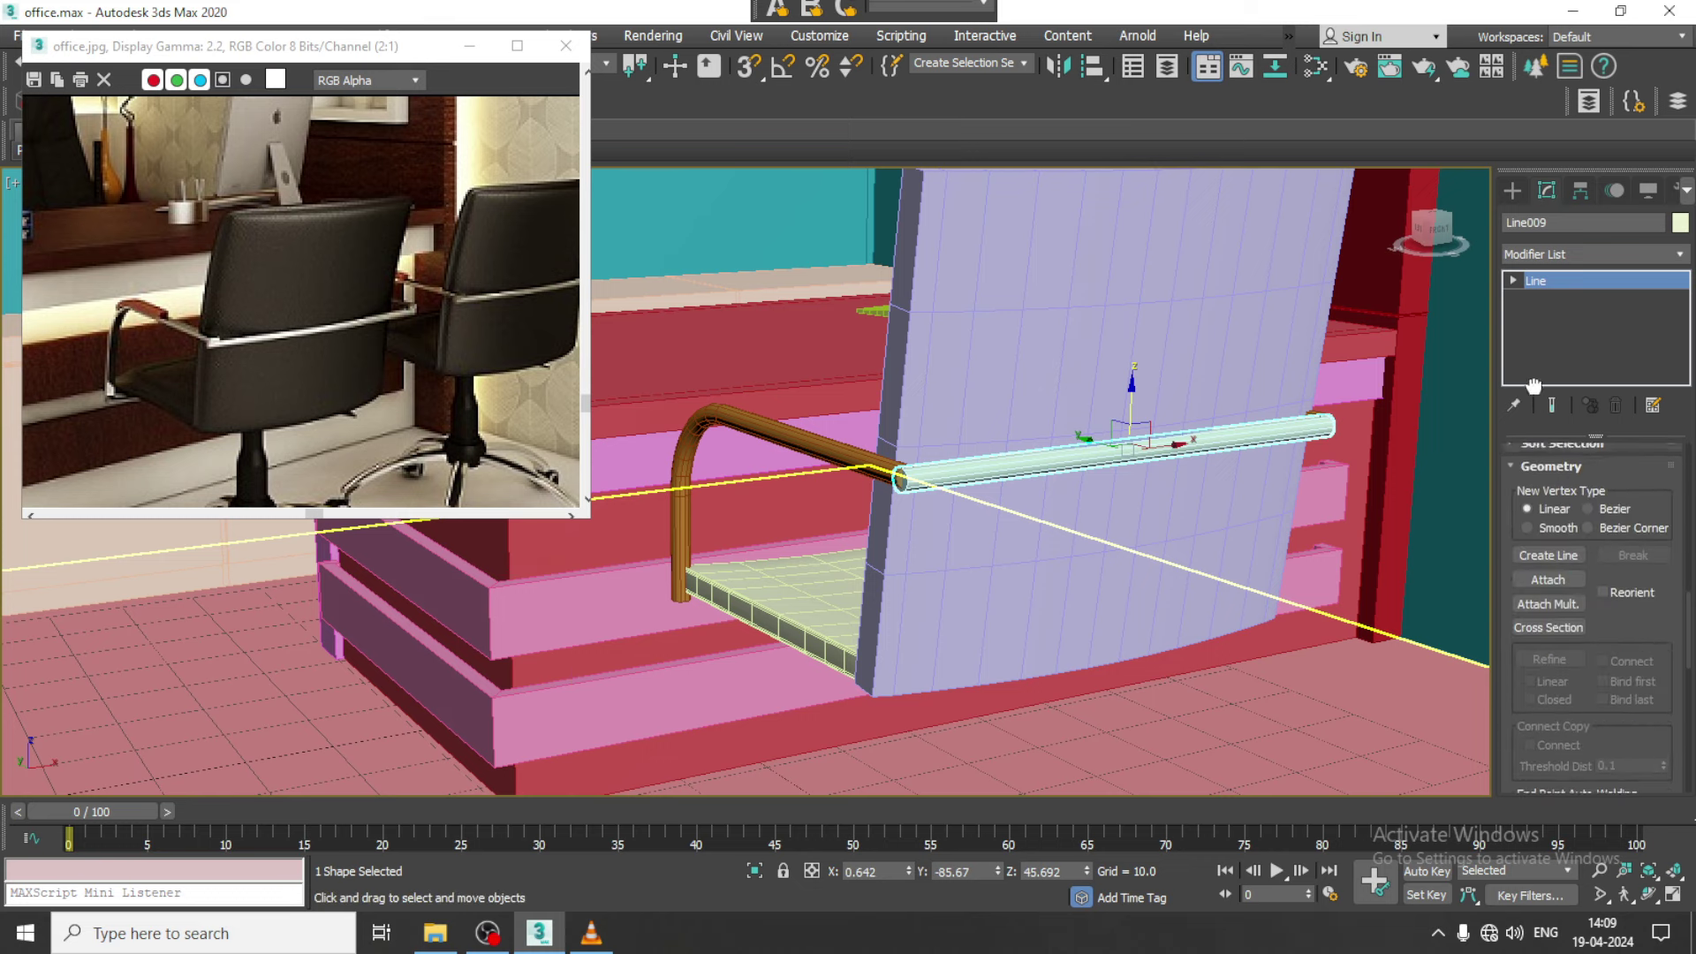
left_click(1562, 574)
left_click(844, 446)
Isolate the frame and attach the second curved armrest tube as well
mouse_move(1236, 503)
middle_mouse_down("alt")
mouse_move(1129, 485)
mouse_move(1029, 560)
mouse_move(977, 560)
mouse_move(912, 592)
middle_mouse_up("alt")
key("alt+q")
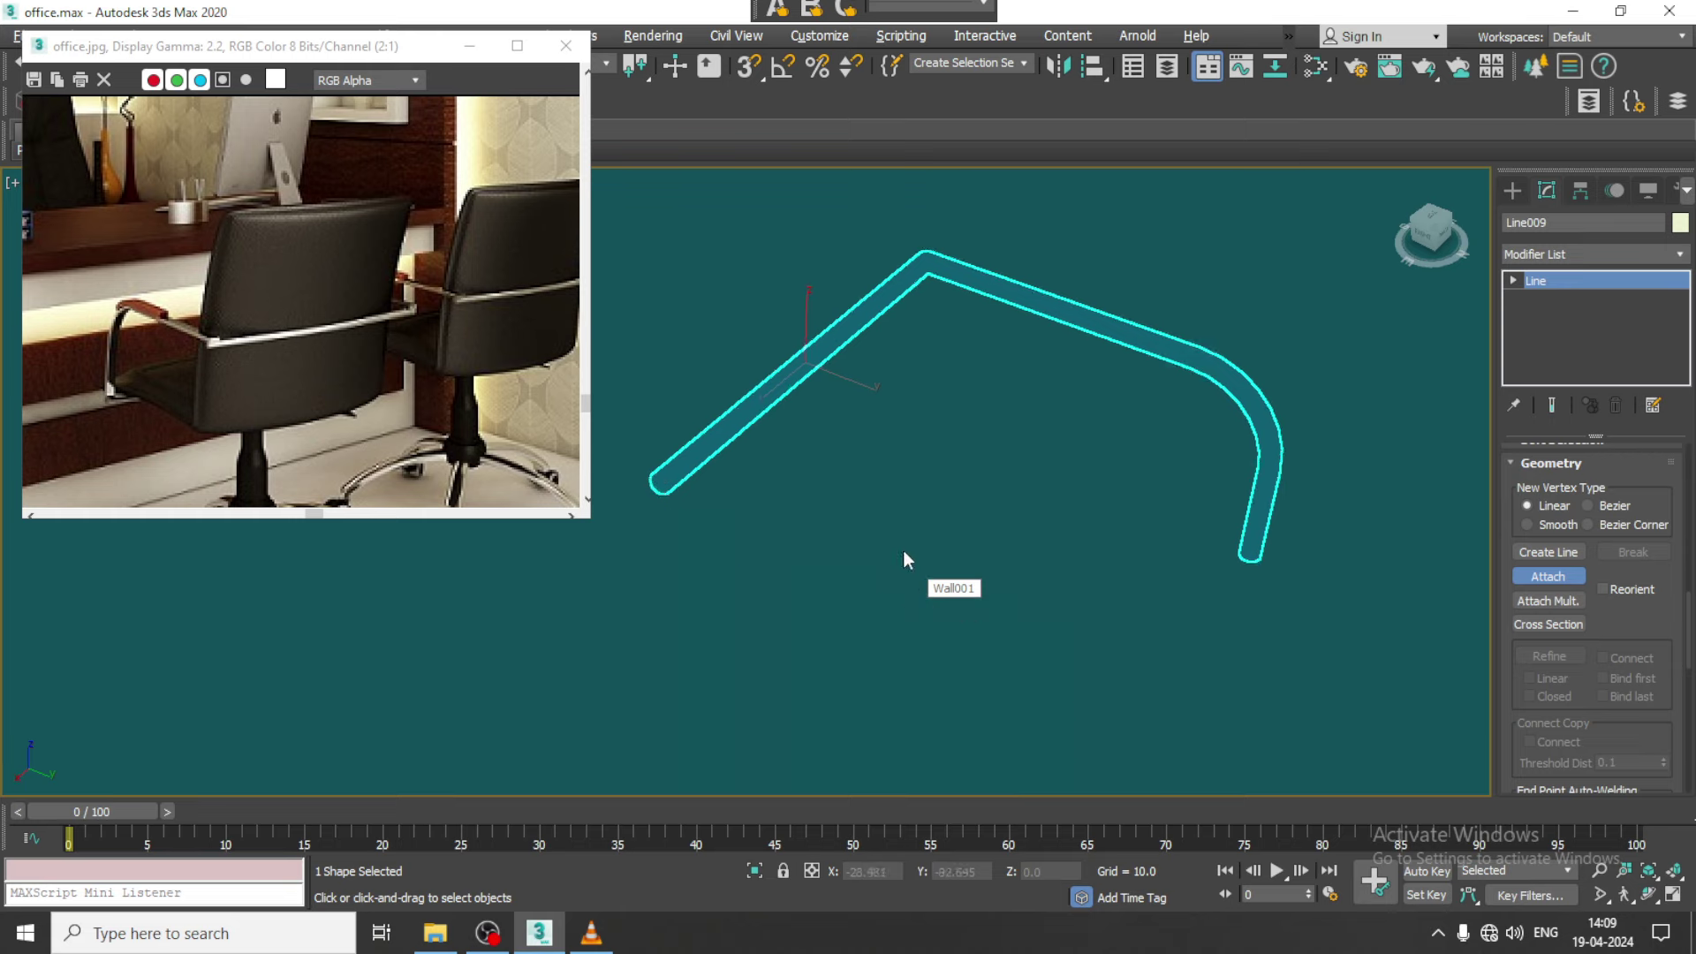
mouse_move(903, 549)
middle_mouse_down("alt")
mouse_move(1011, 495)
mouse_move(1106, 512)
mouse_move(1151, 500)
middle_mouse_up("alt")
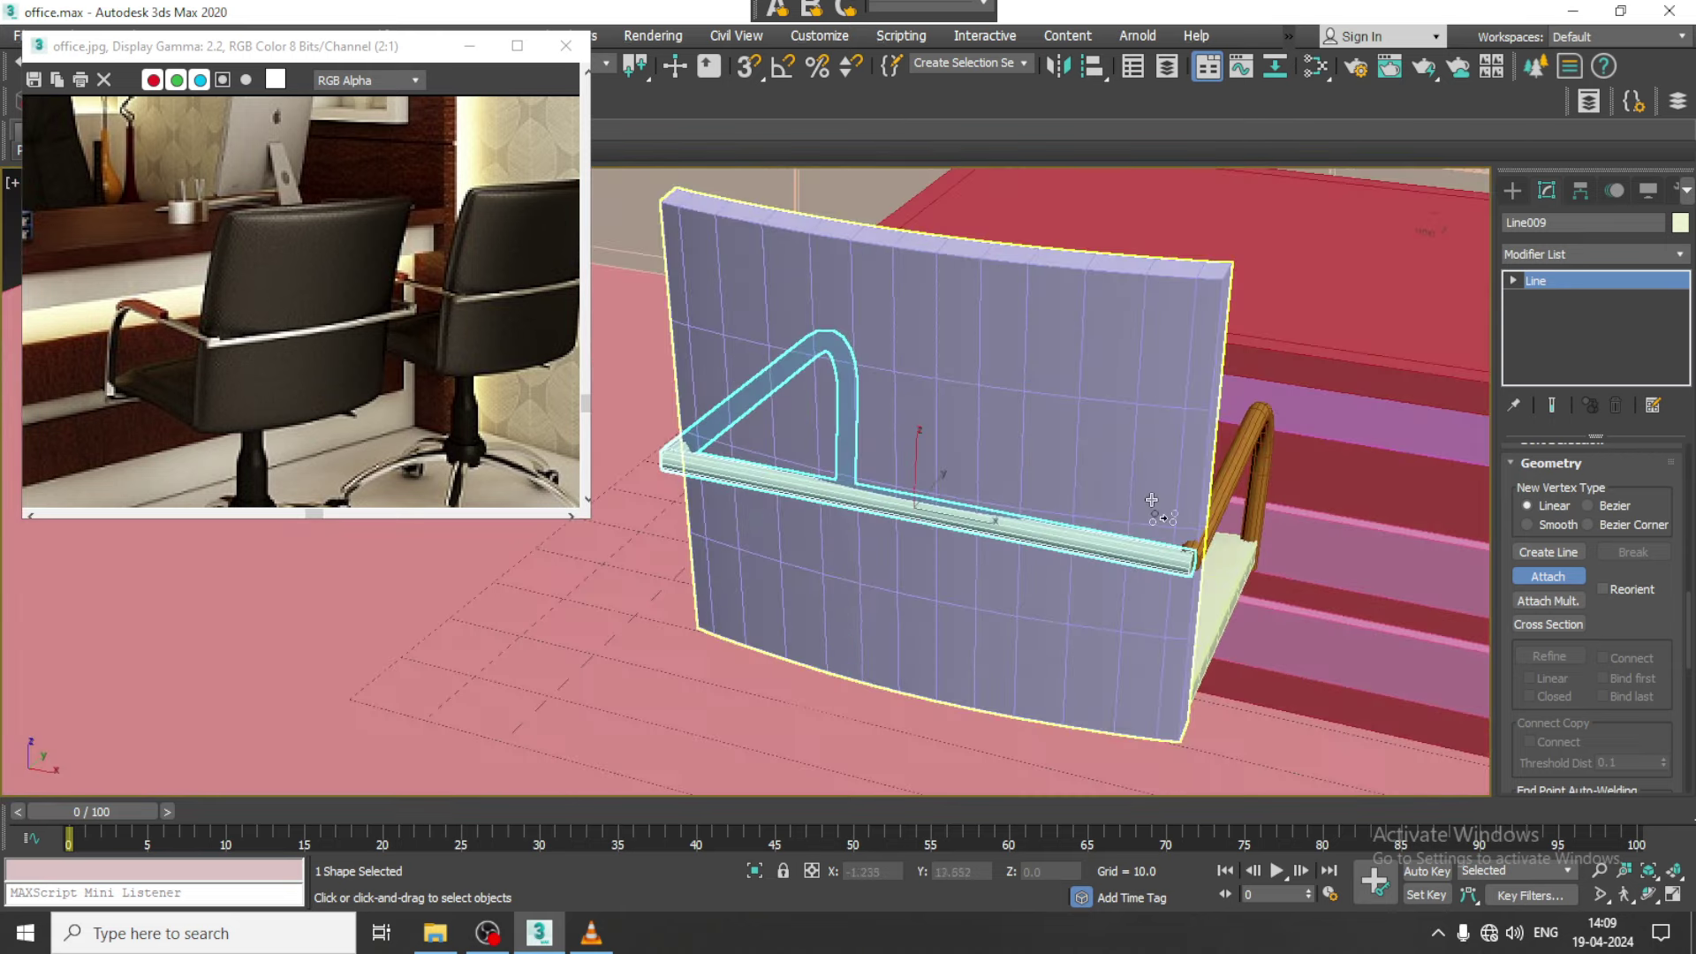
left_click(1240, 460)
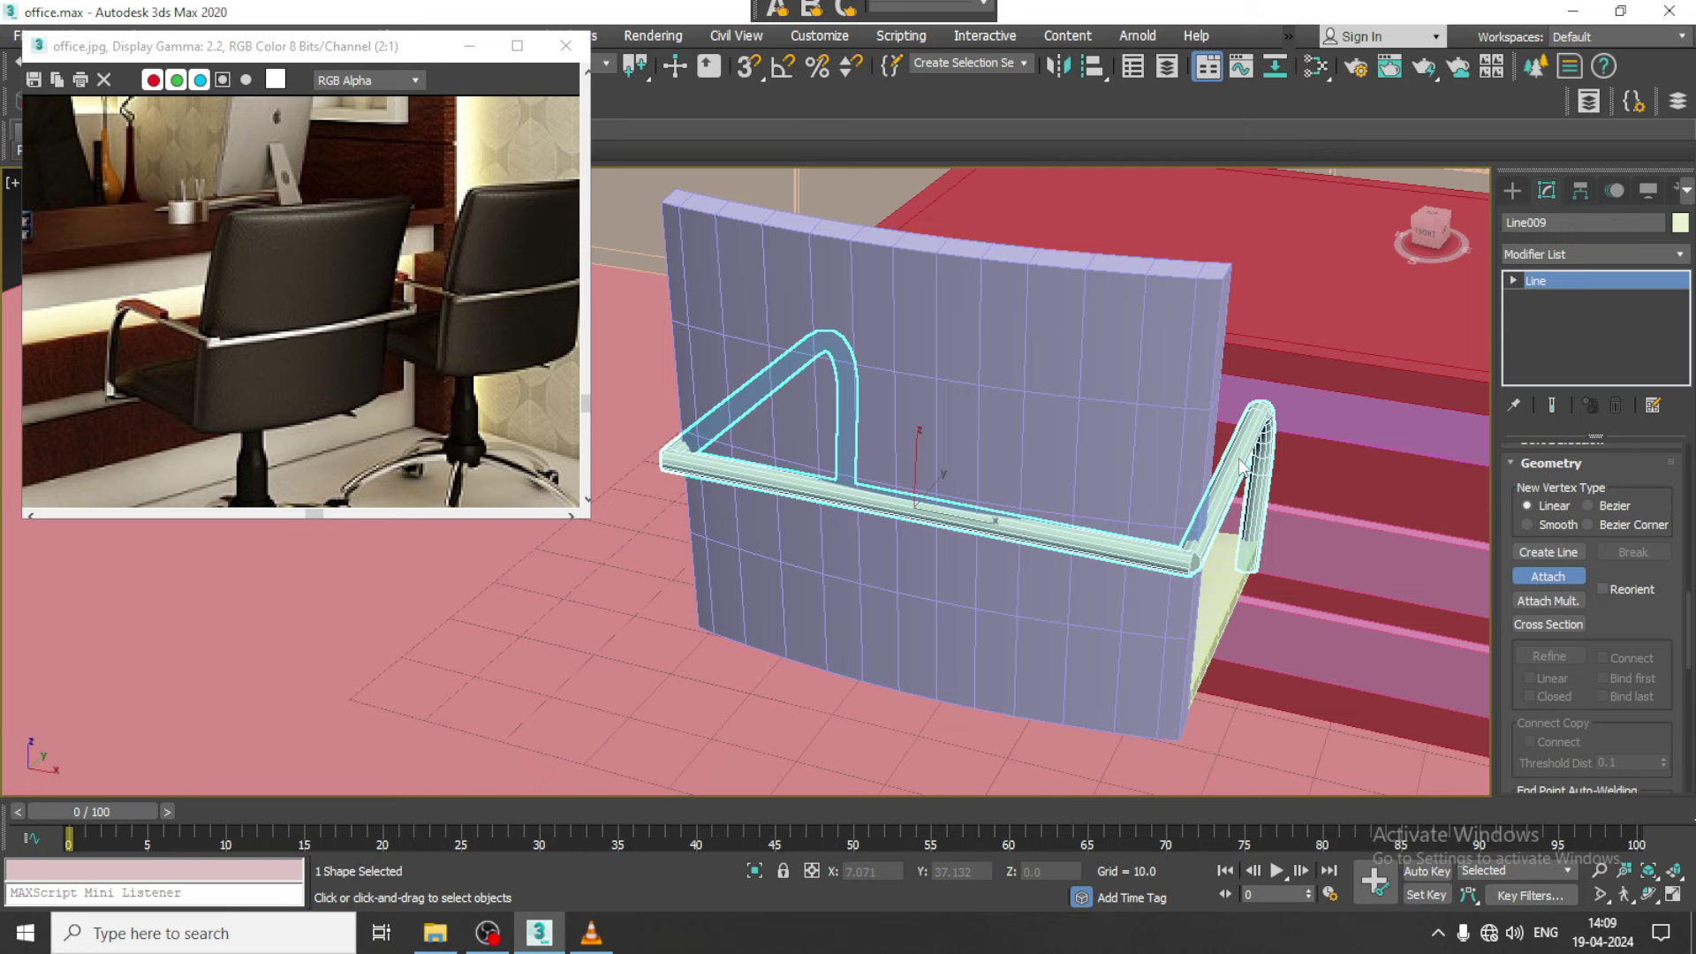
right_click(1428, 518)
Weld the vertices where the rail meets the first armrest
middle_click_drag(1267, 599, 1075, 617, "alt")
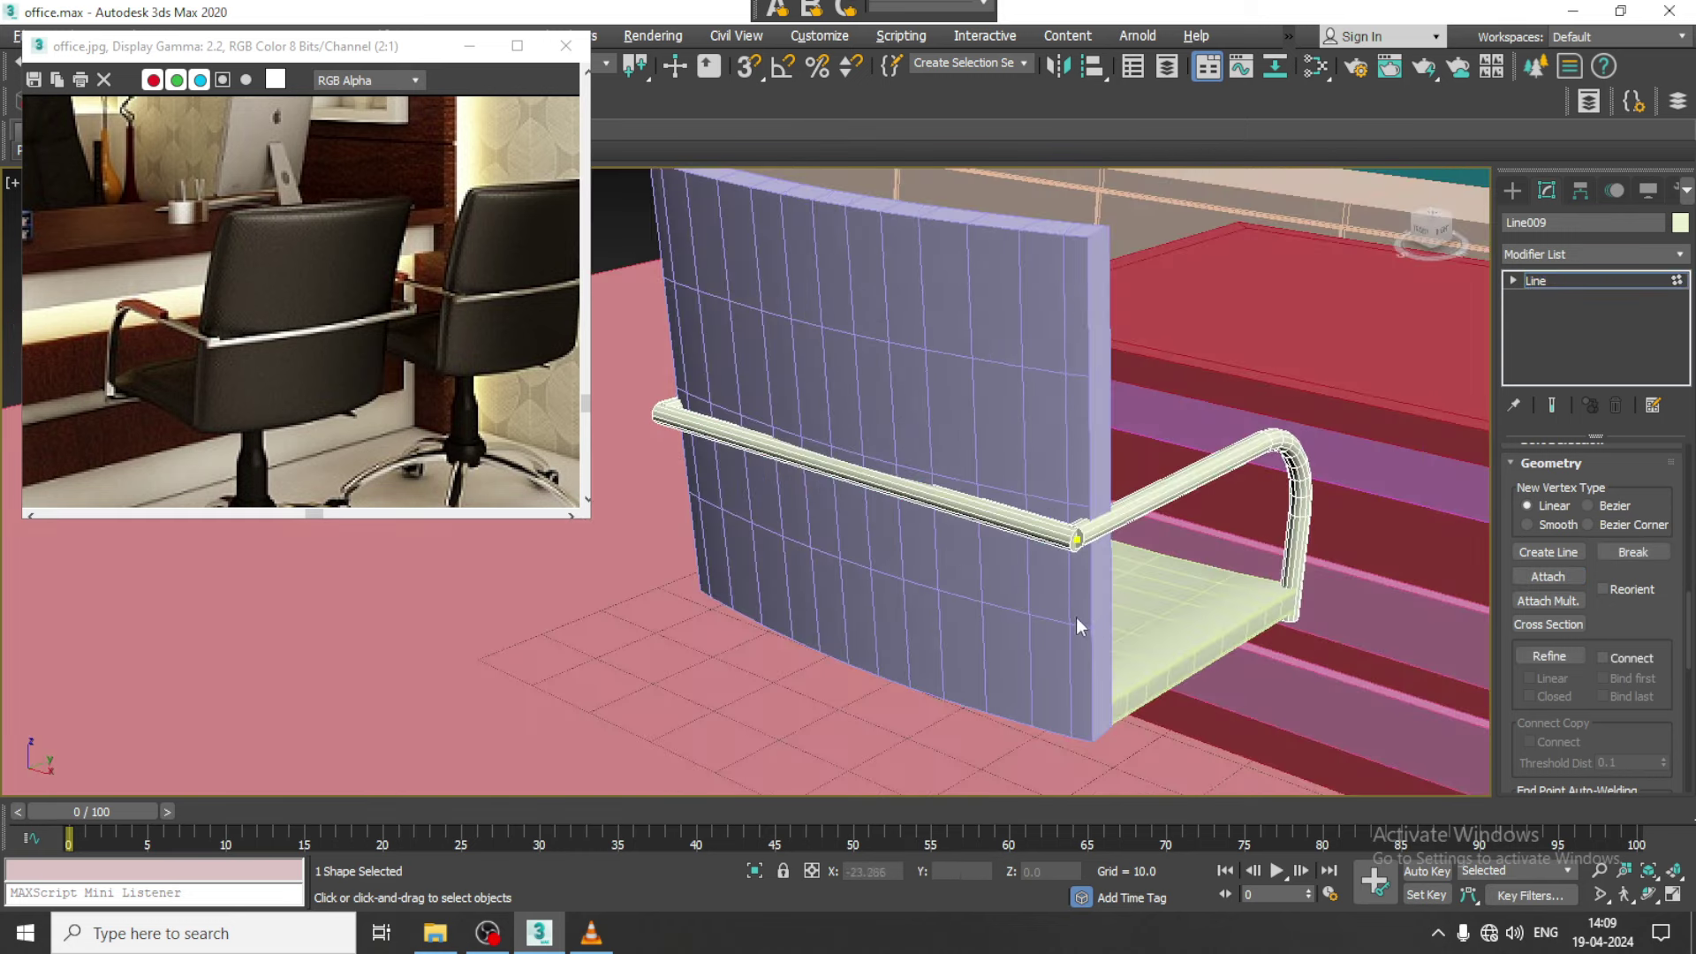
left_click(1076, 536)
right_click(1076, 536)
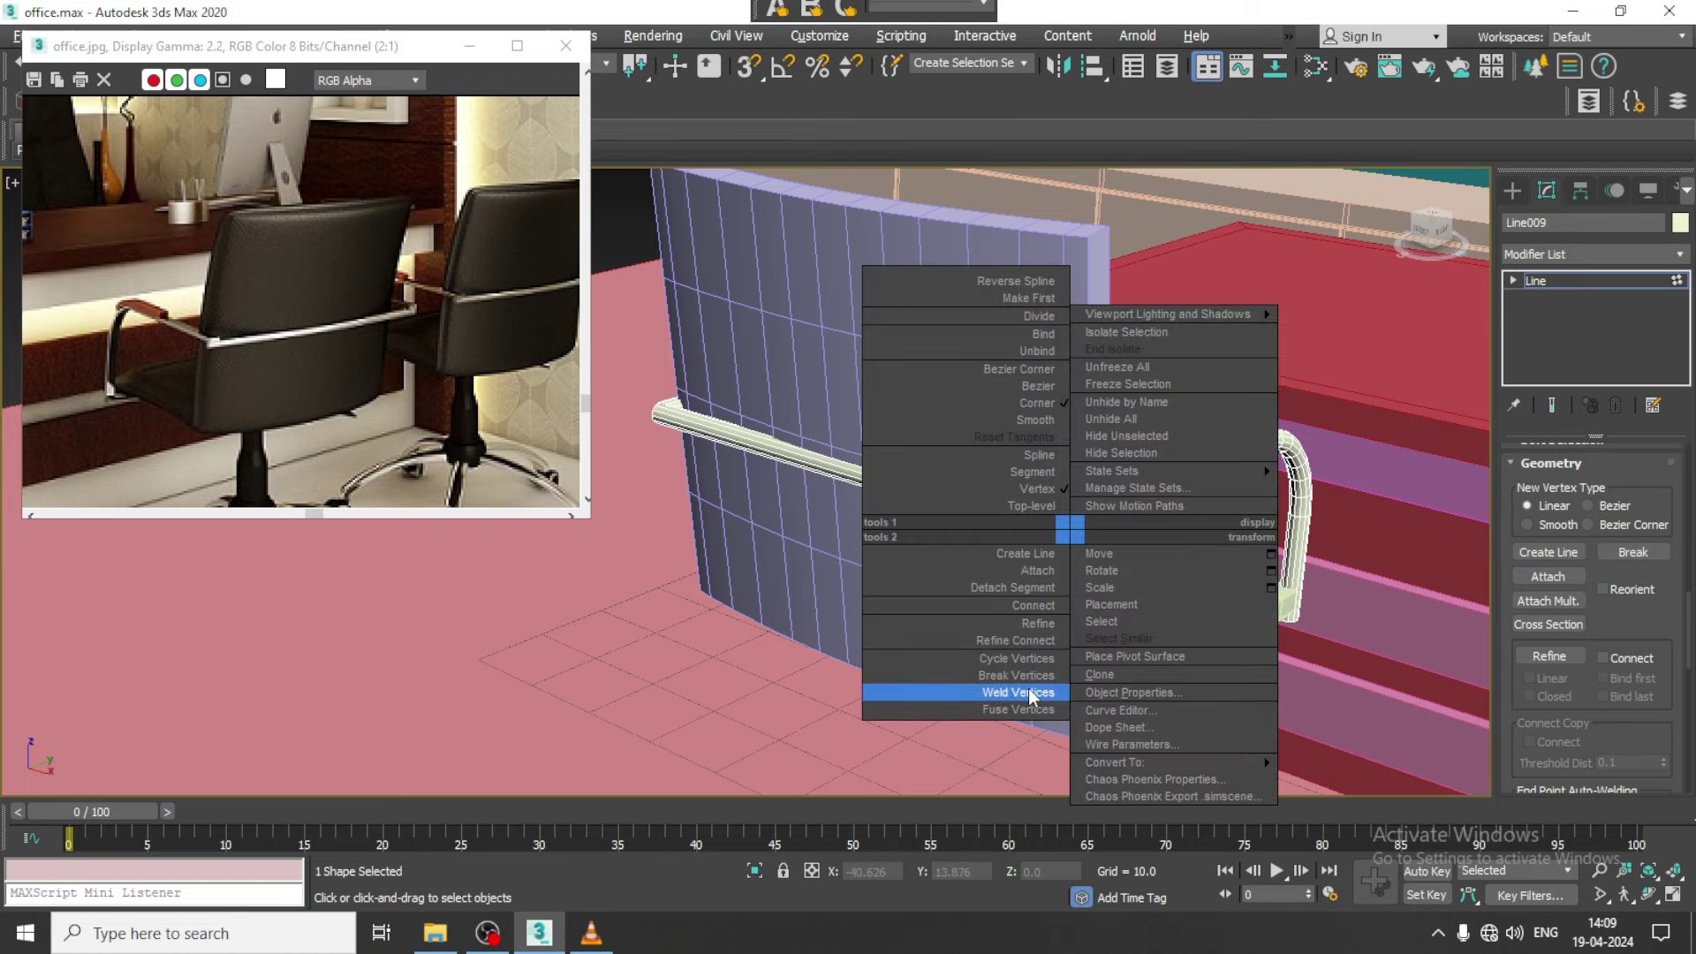
left_click(1031, 705)
right_click(1070, 540)
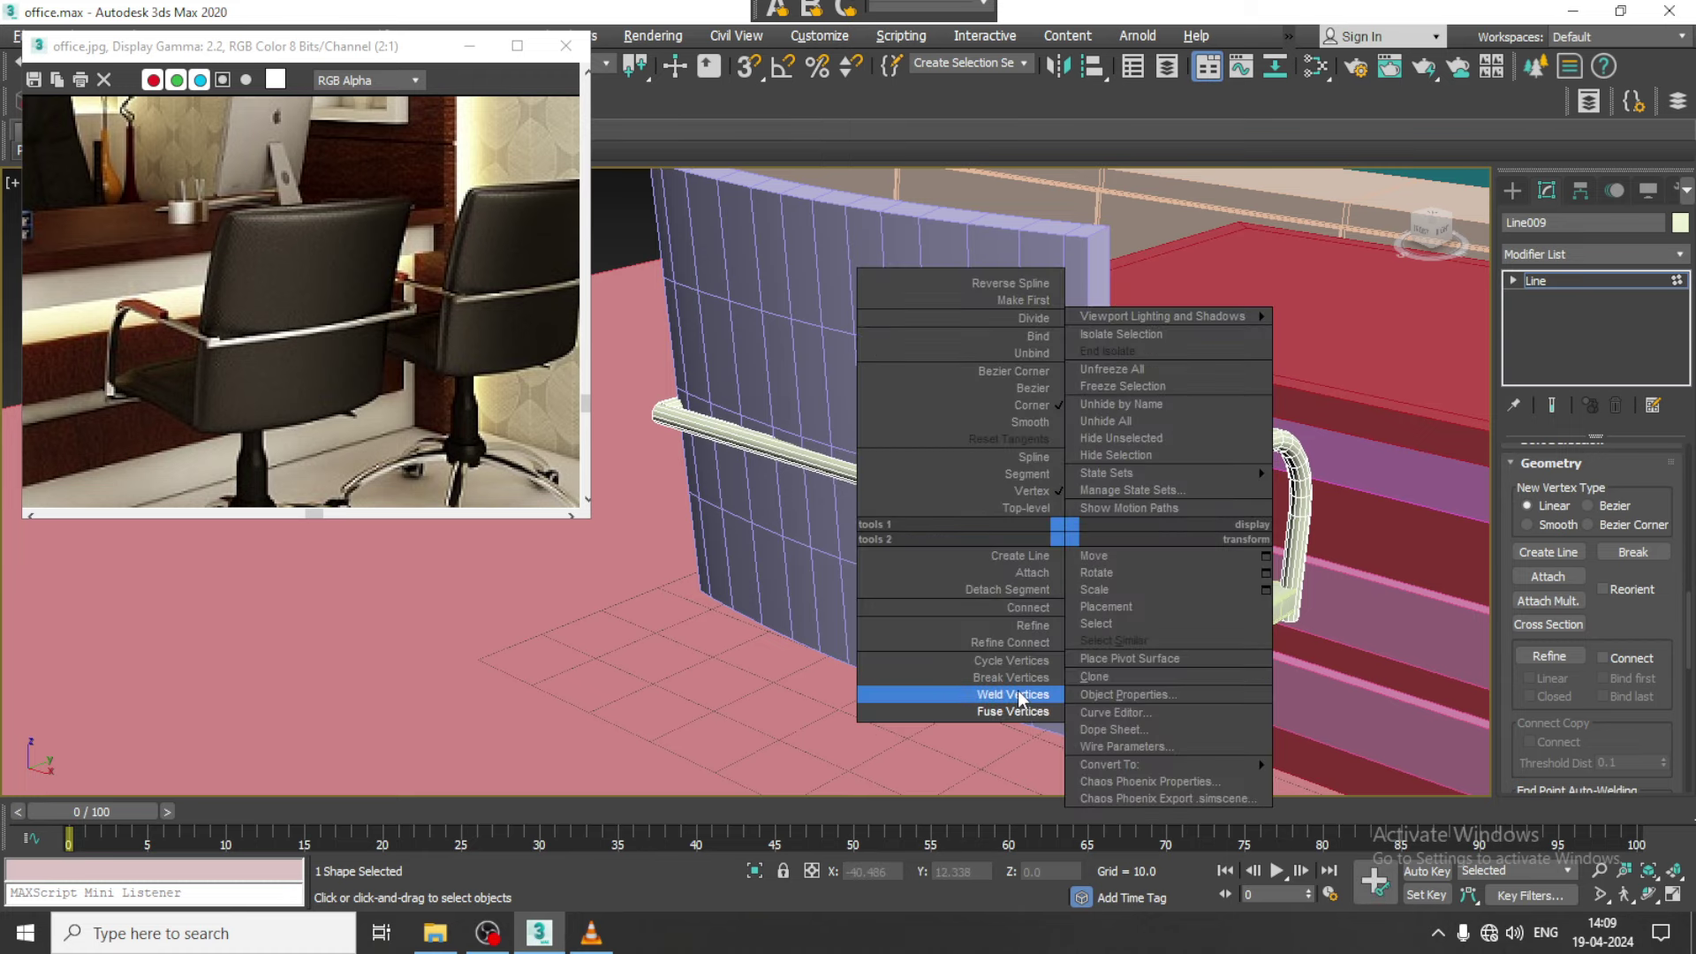
left_click(1022, 693)
Weld the vertices at the other armrest joint
mouse_move(878, 492)
middle_mouse_down("alt")
mouse_move(1100, 497)
mouse_move(910, 649)
middle_mouse_up("alt")
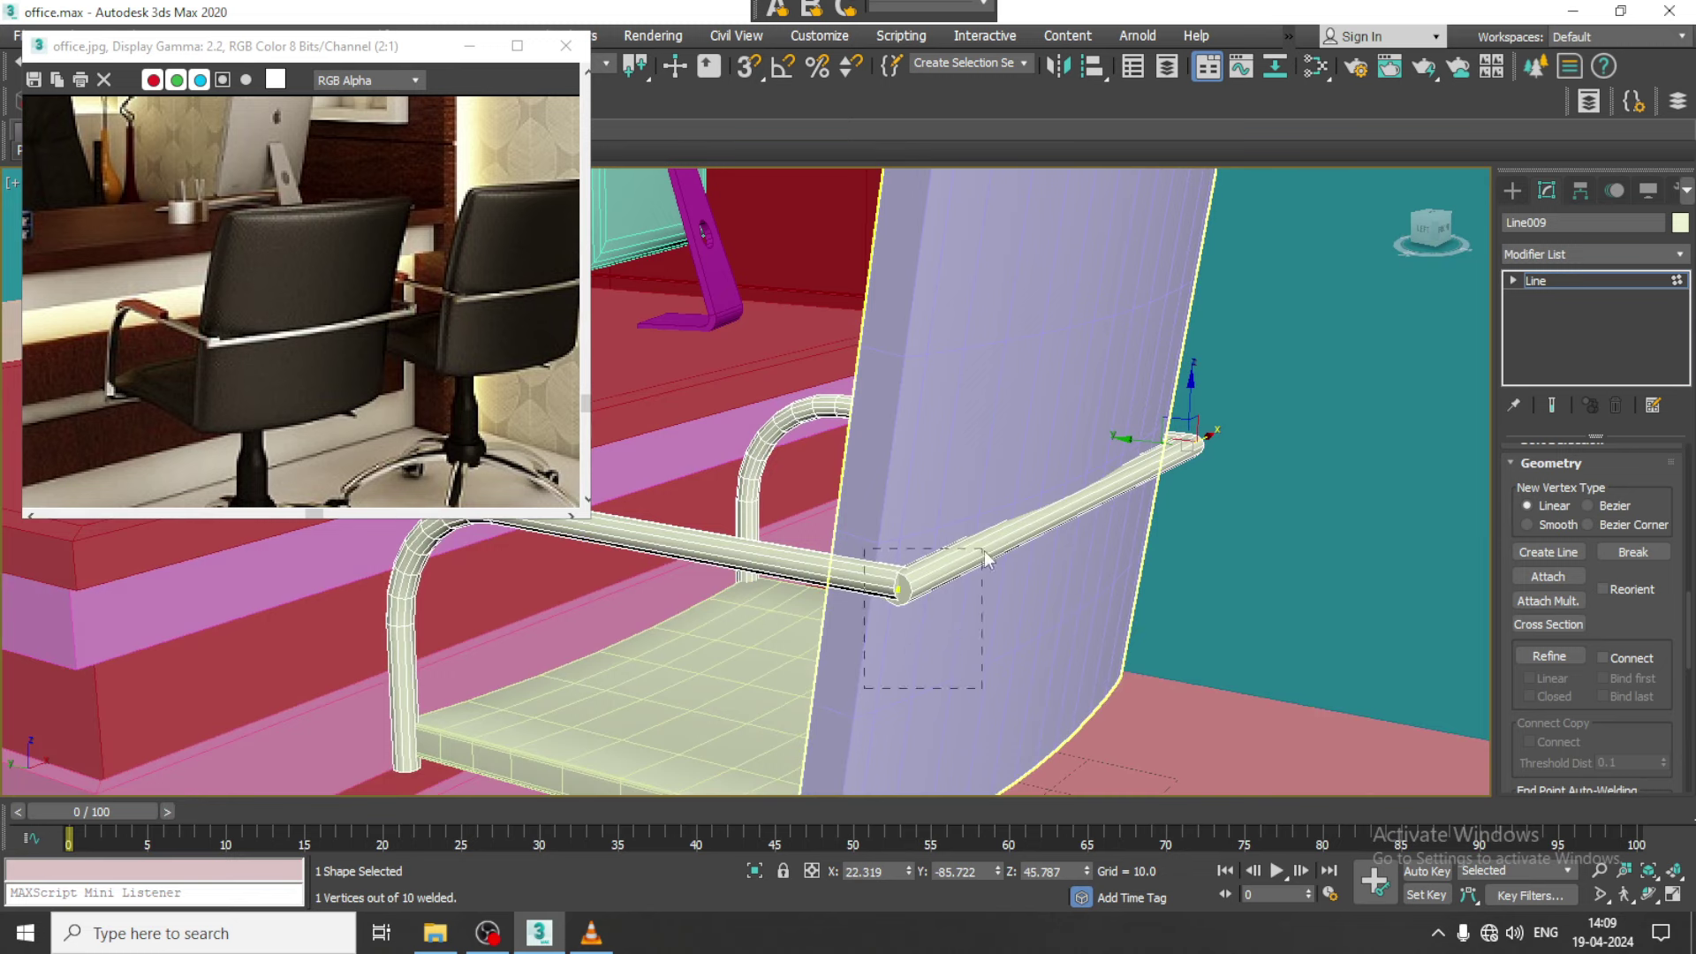
left_click_drag(864, 689, 983, 550)
middle_click_drag(983, 551, 896, 627, "alt")
right_click(908, 592)
left_click(841, 756)
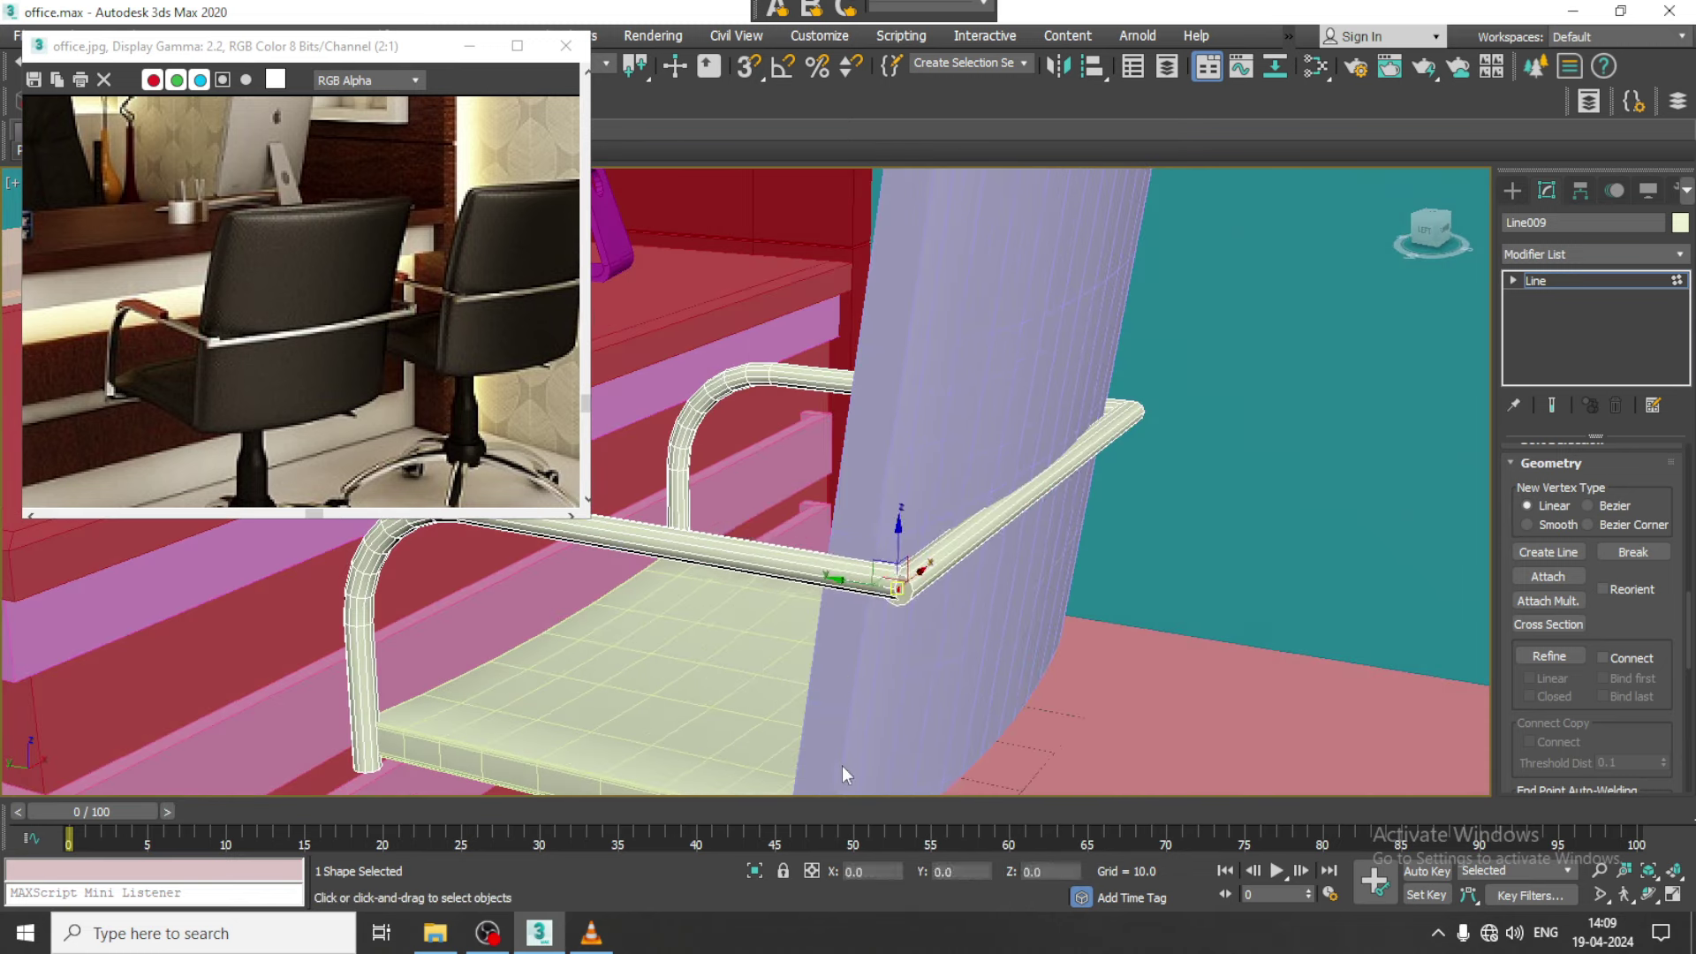
right_click(896, 588)
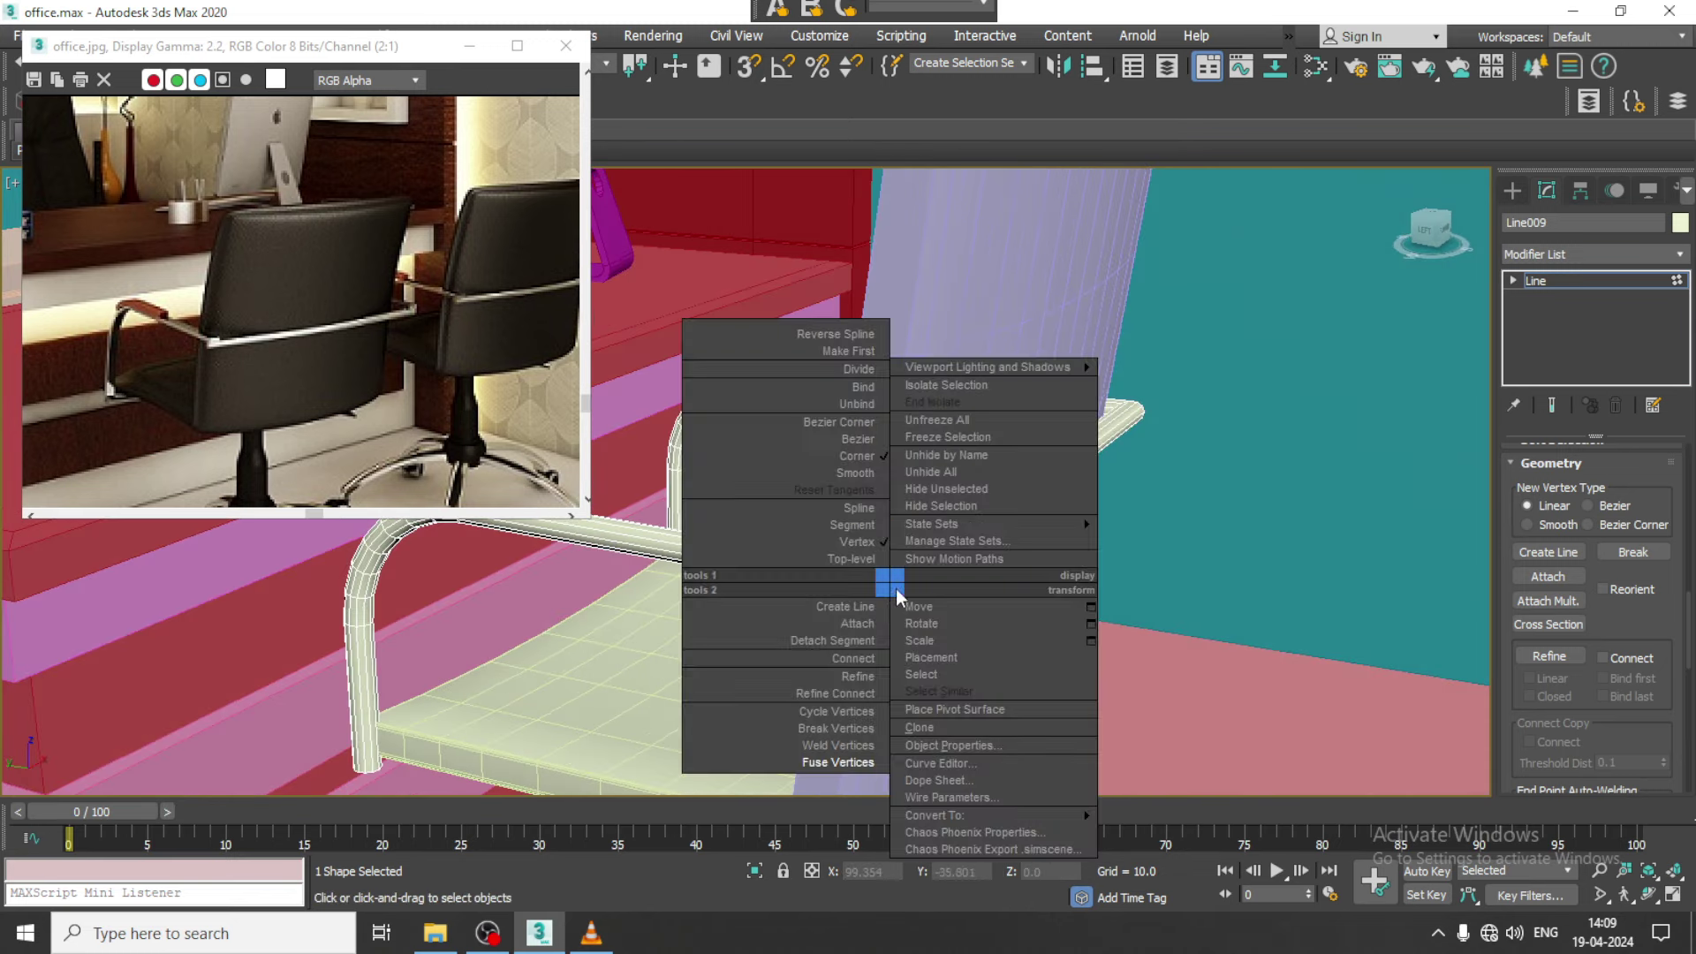
left_click(861, 747)
Add points to the rail and set its corner vertex to Smooth, nudging it slightly
middle_click_drag(954, 603, 1181, 605, "alt")
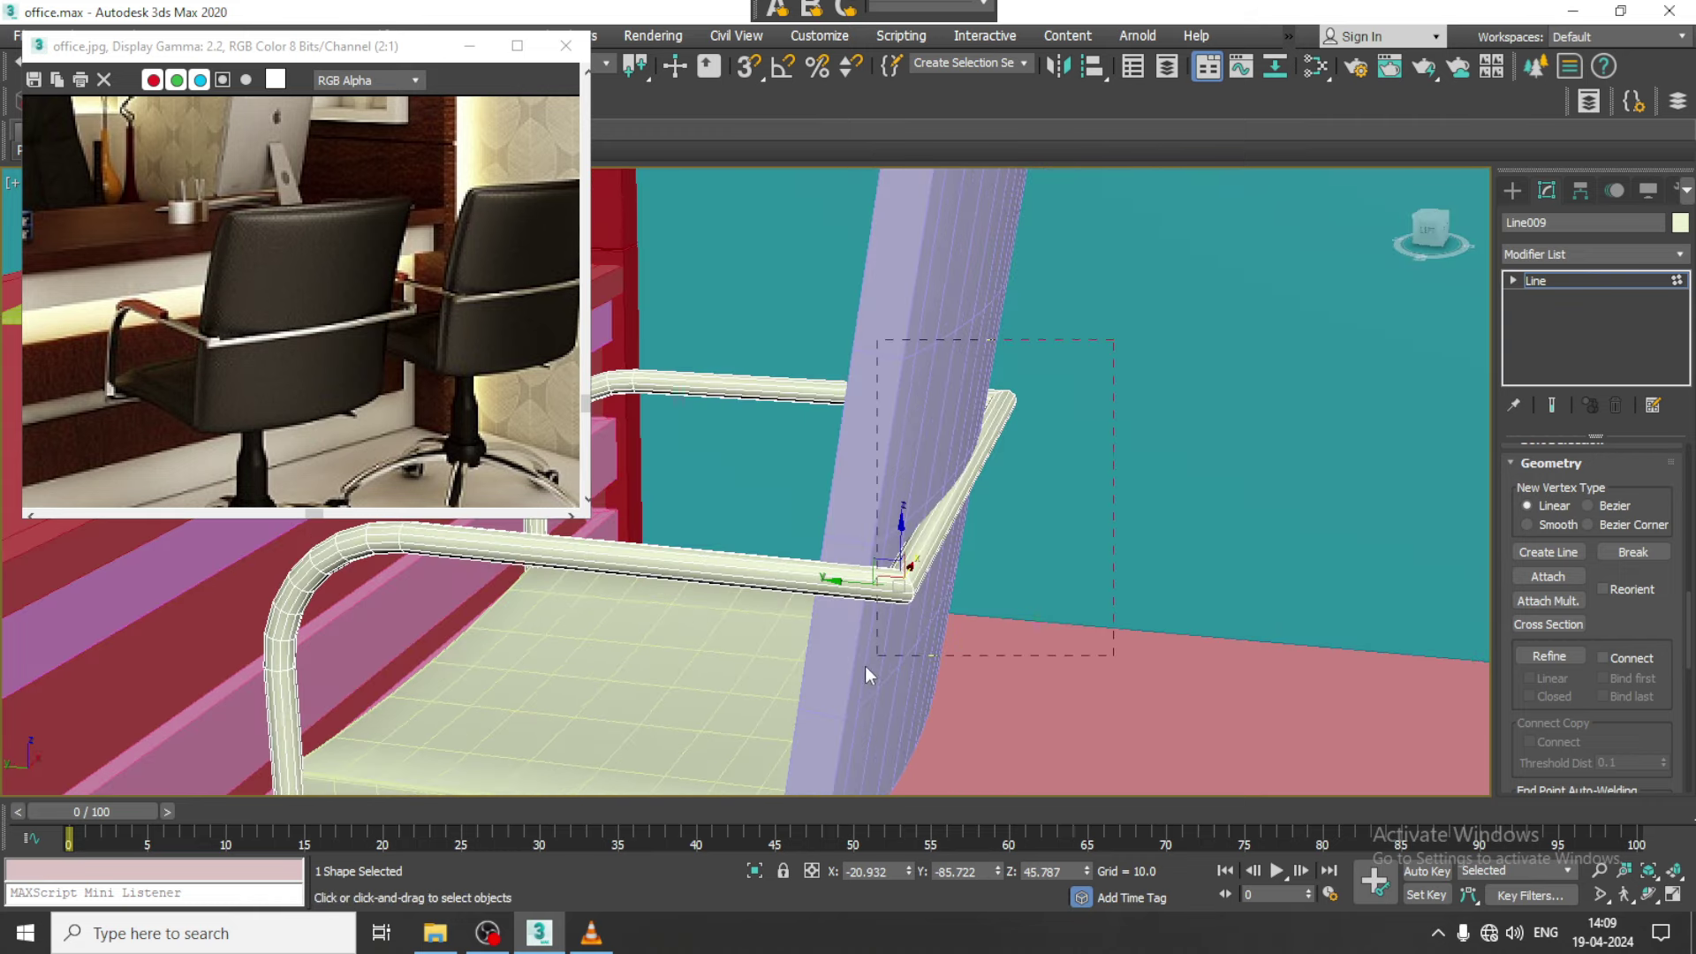
mouse_move(865, 666)
middle_mouse_down("alt")
mouse_move(987, 553)
mouse_move(990, 465)
mouse_move(967, 523)
mouse_move(1000, 498)
middle_mouse_up("alt")
right_click(991, 465)
left_click(965, 560)
right_click(944, 548)
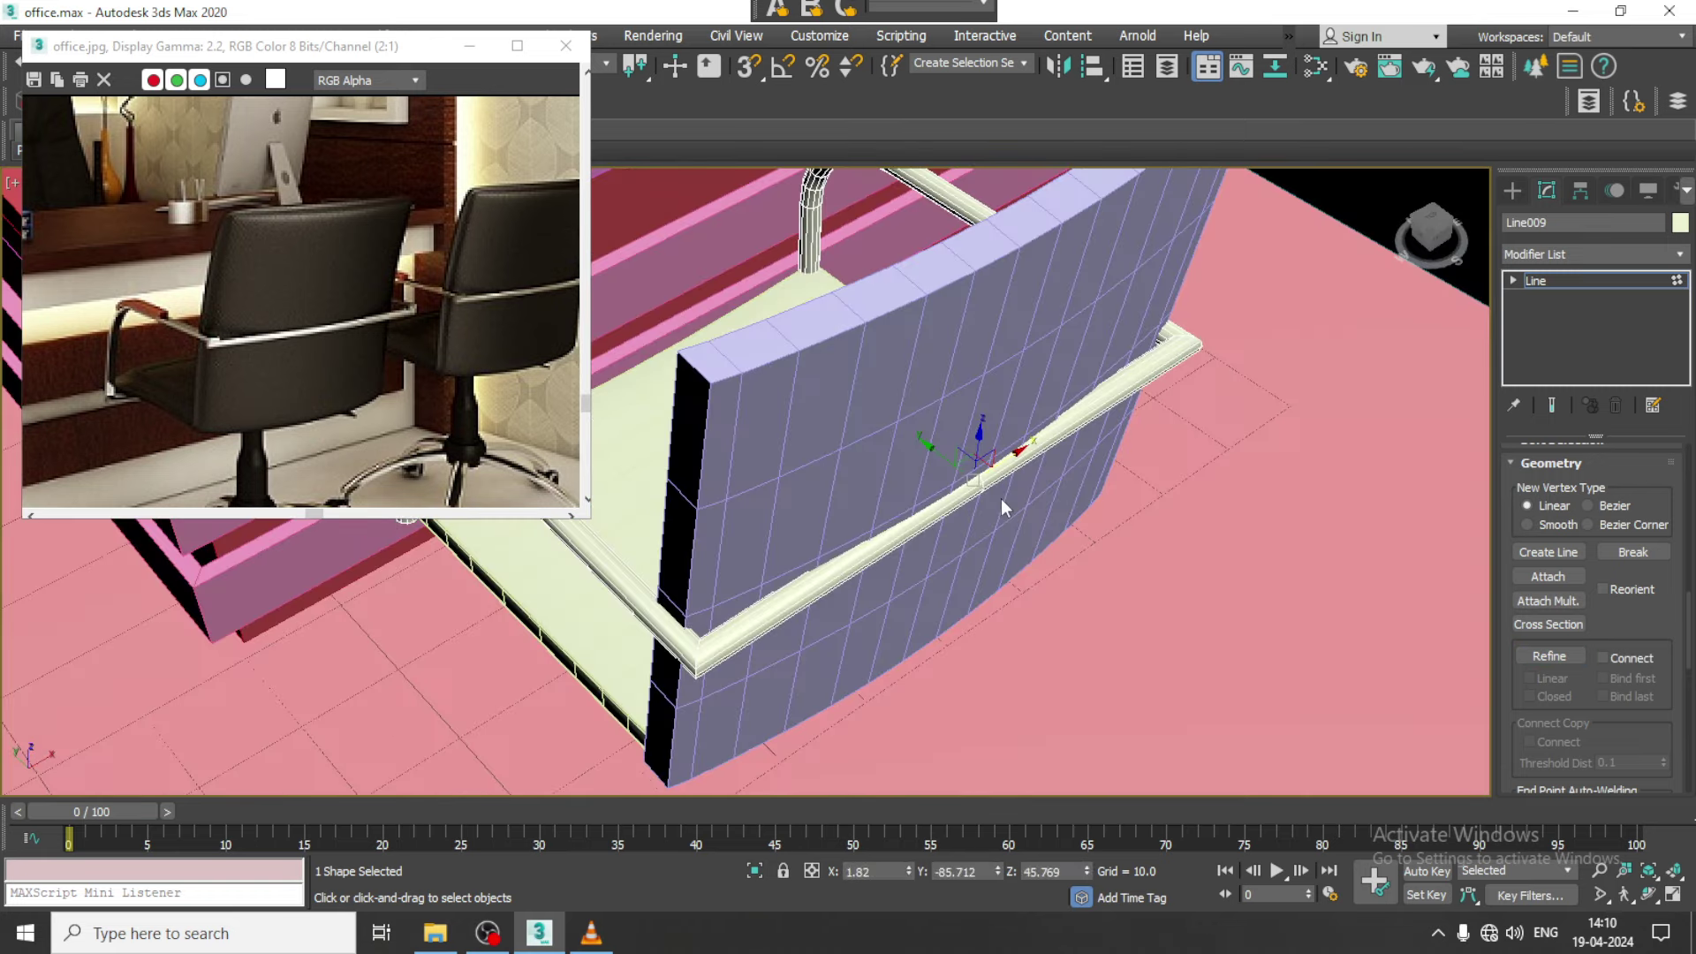
right_click(979, 483)
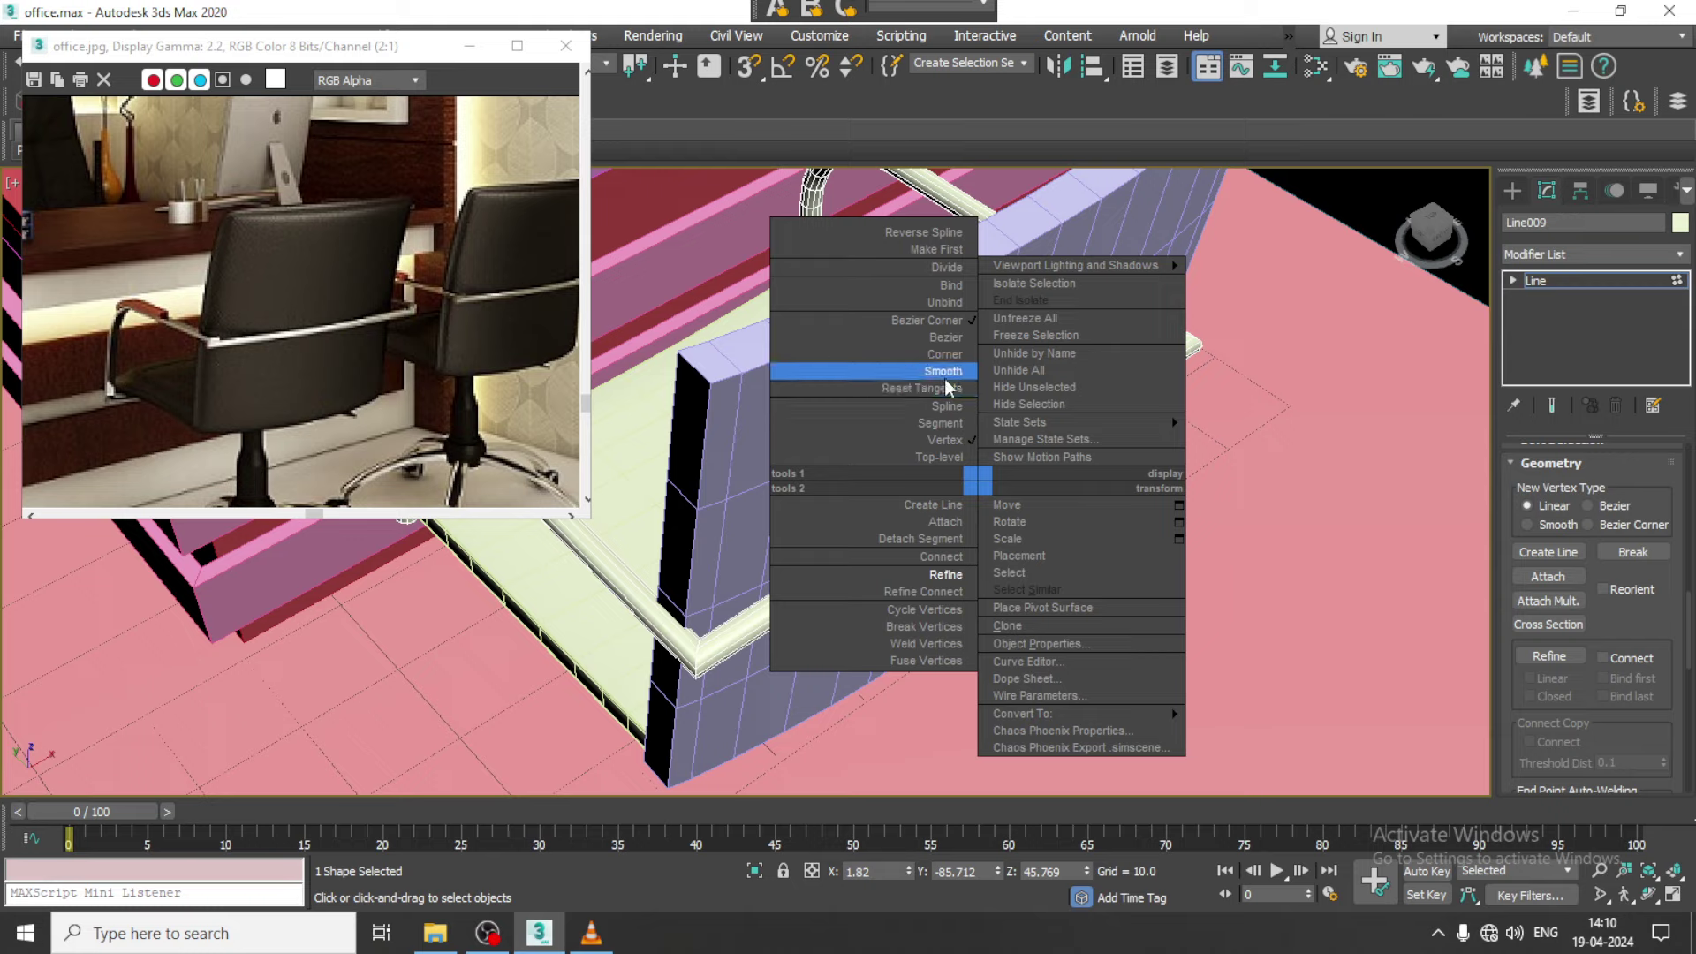
left_click(943, 371)
scroll(950, 463, "up", 2)
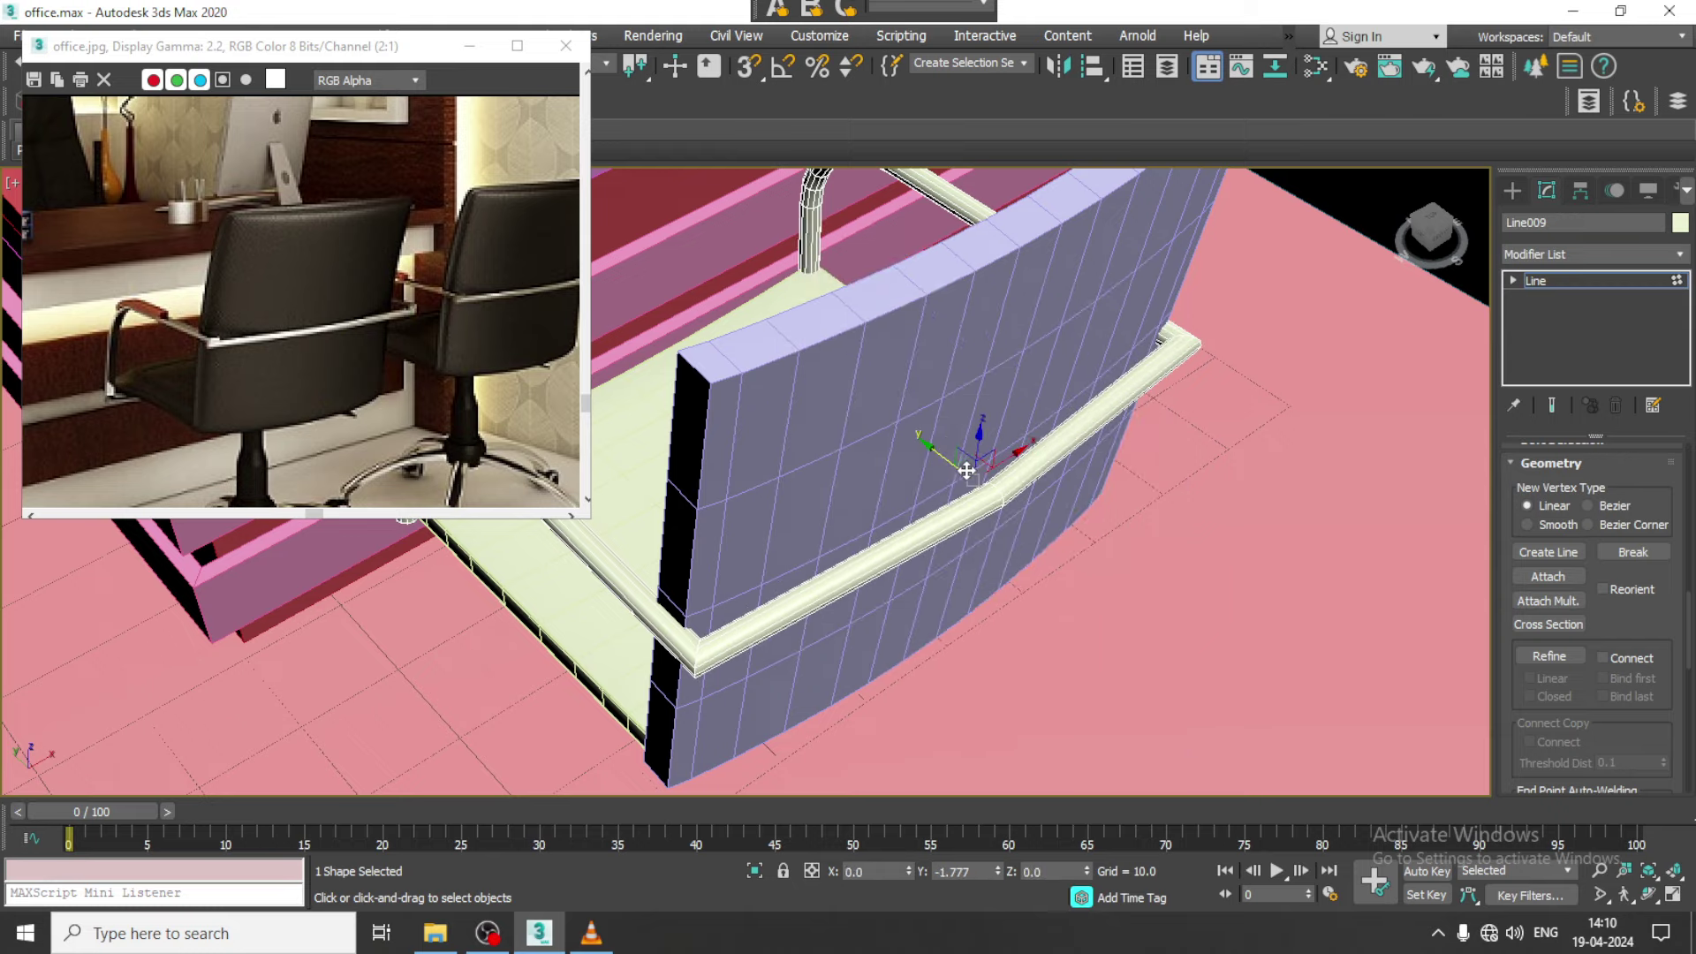
left_click_drag(984, 464, 1026, 511)
Fillet the rail's corner vertex into a rounded bend behind the backrest
middle_click_drag(1048, 493, 1100, 488, "alt")
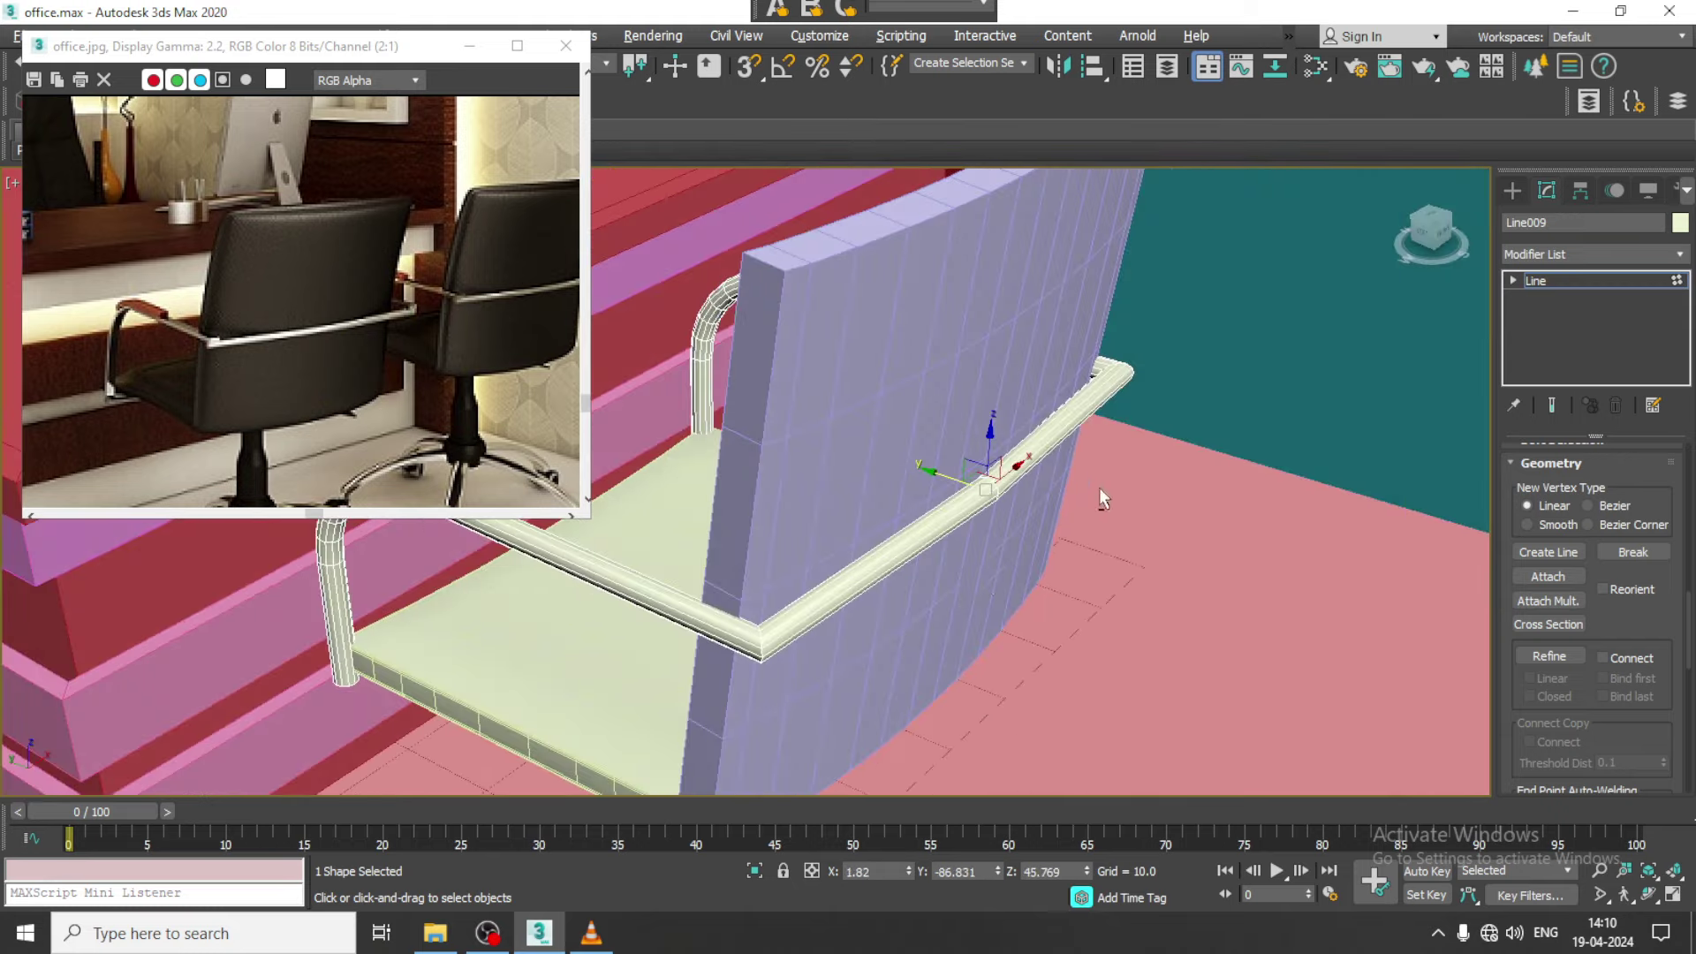
left_click_drag(797, 618, 799, 616)
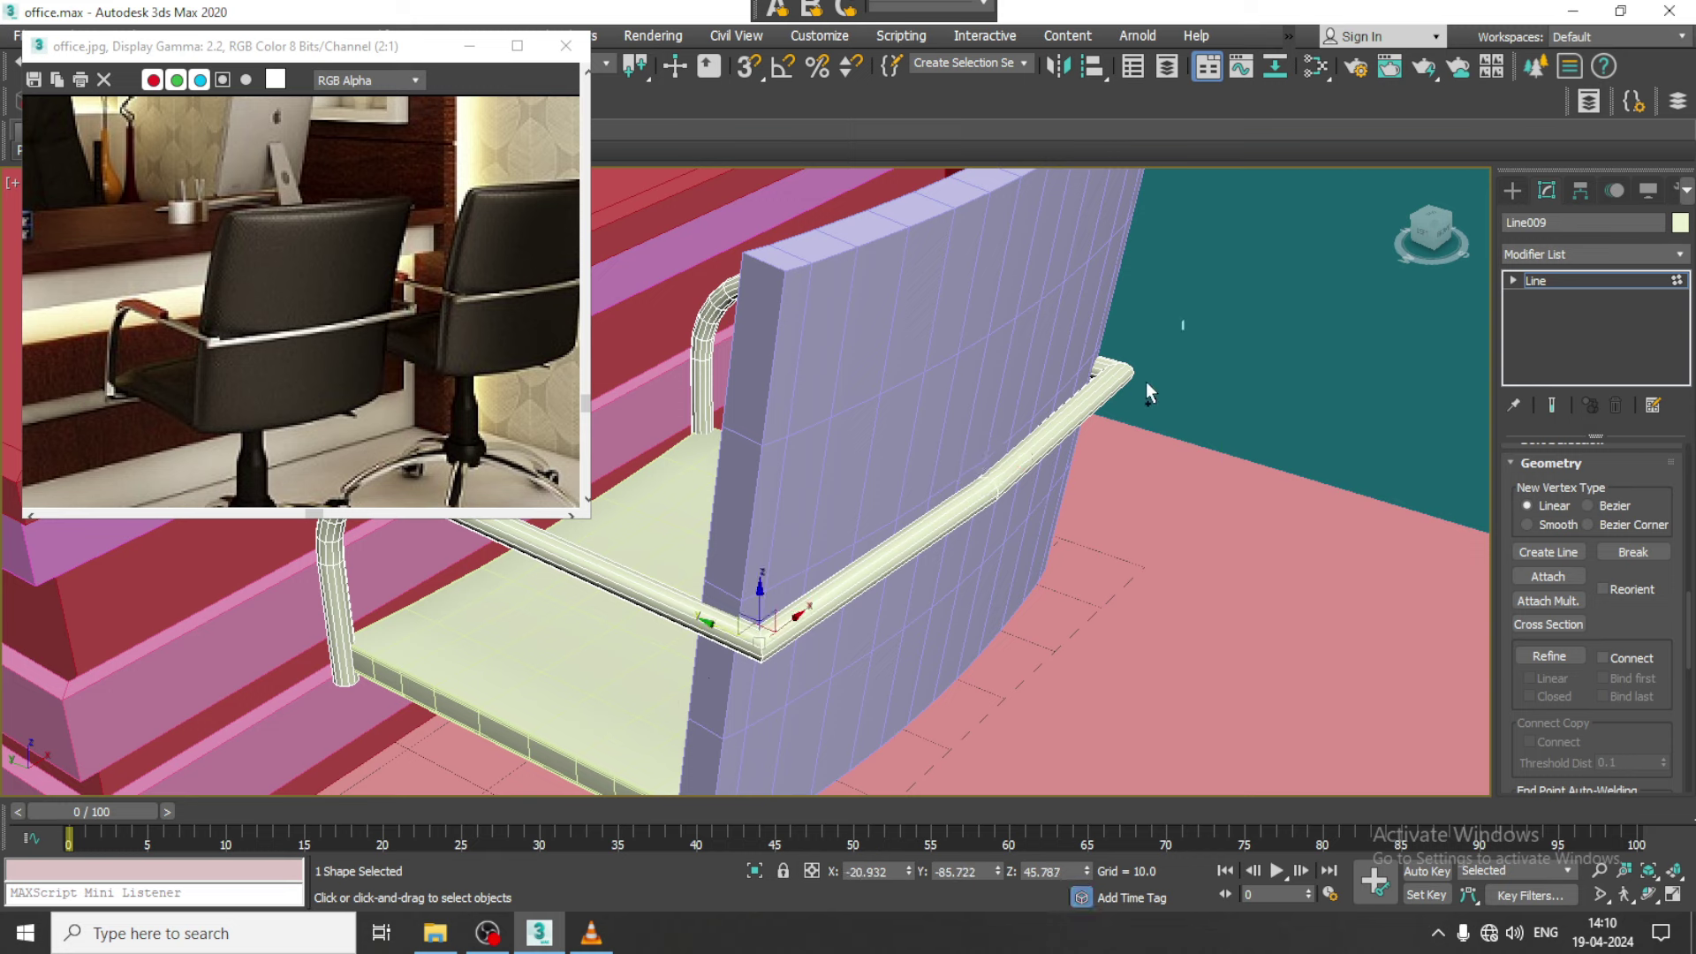
left_click(1118, 372)
left_click_drag(1641, 610, 1628, 318)
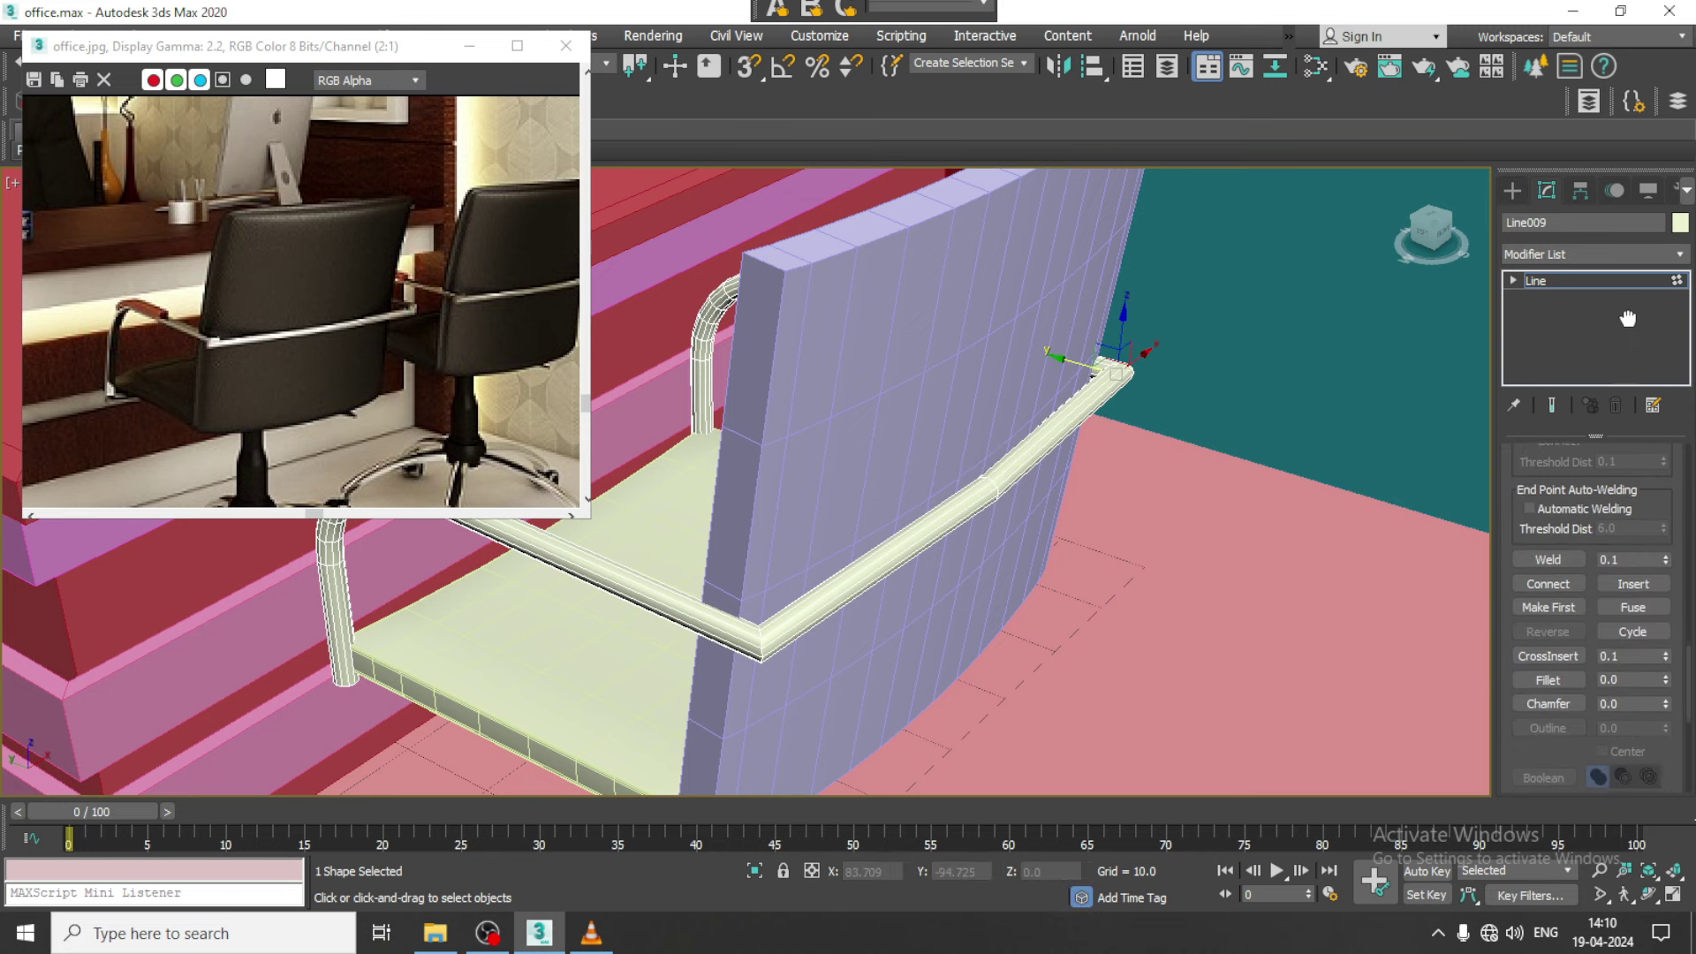
left_click(1547, 679)
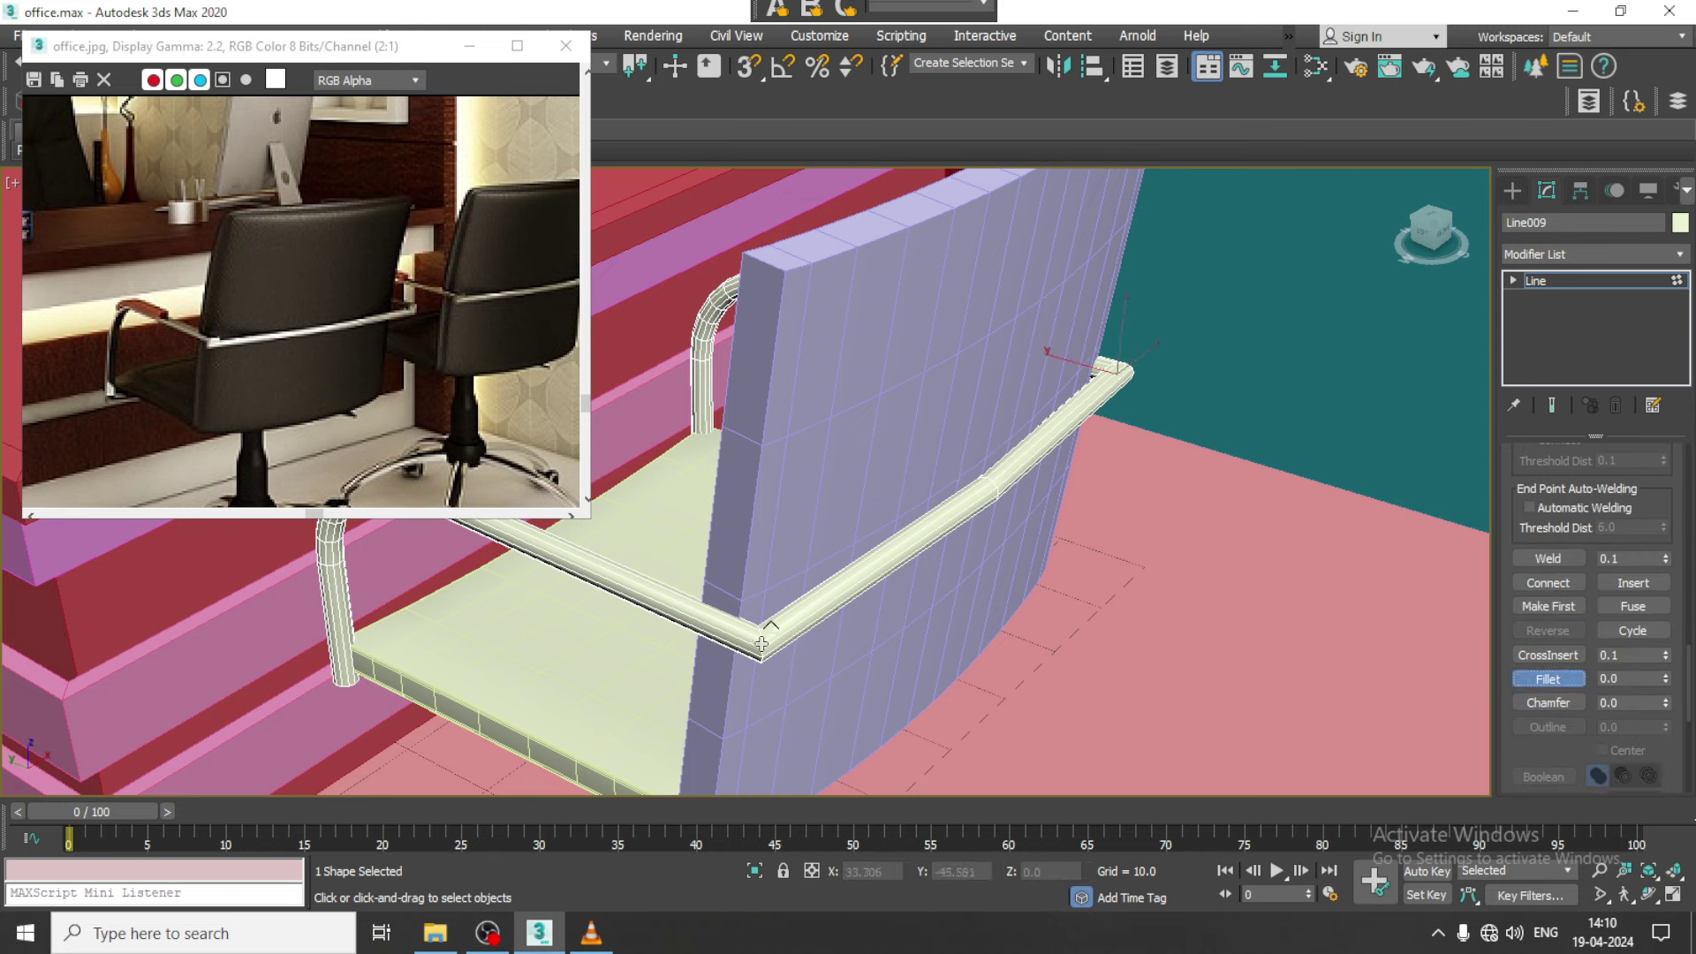
left_click_drag(761, 643, 755, 618)
scroll(904, 594, "down", 5)
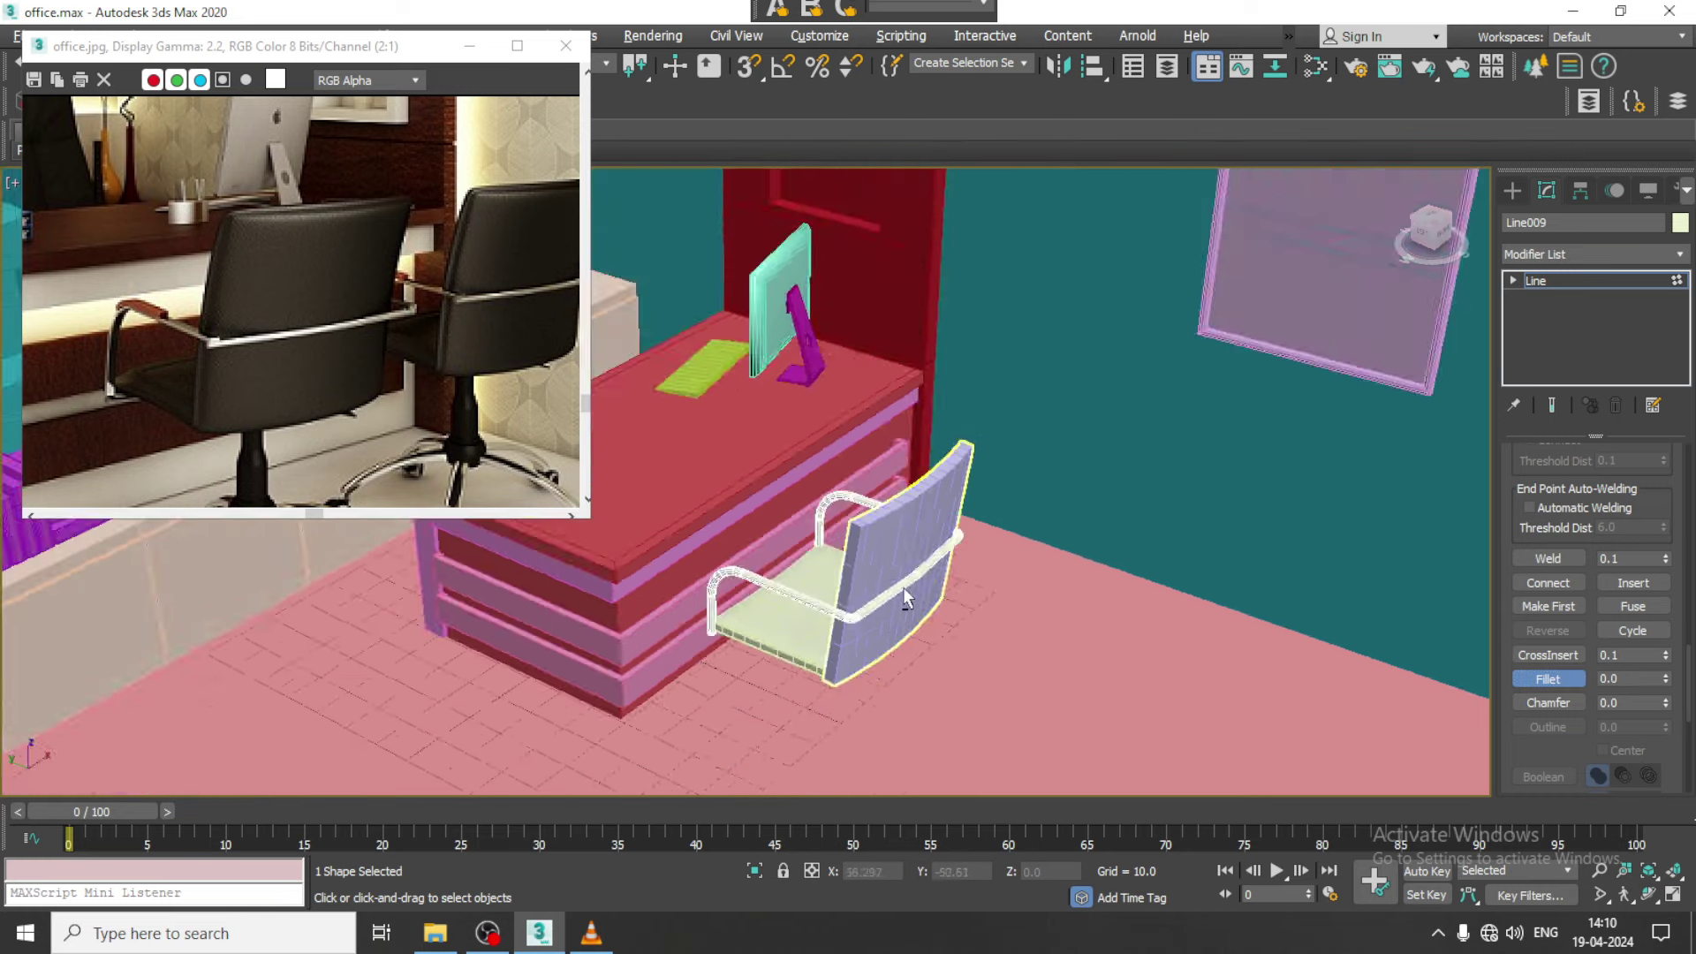
middle_click_drag(902, 587, 945, 556, "alt")
scroll(972, 528, "up", 2)
scroll(979, 540, "up", 2)
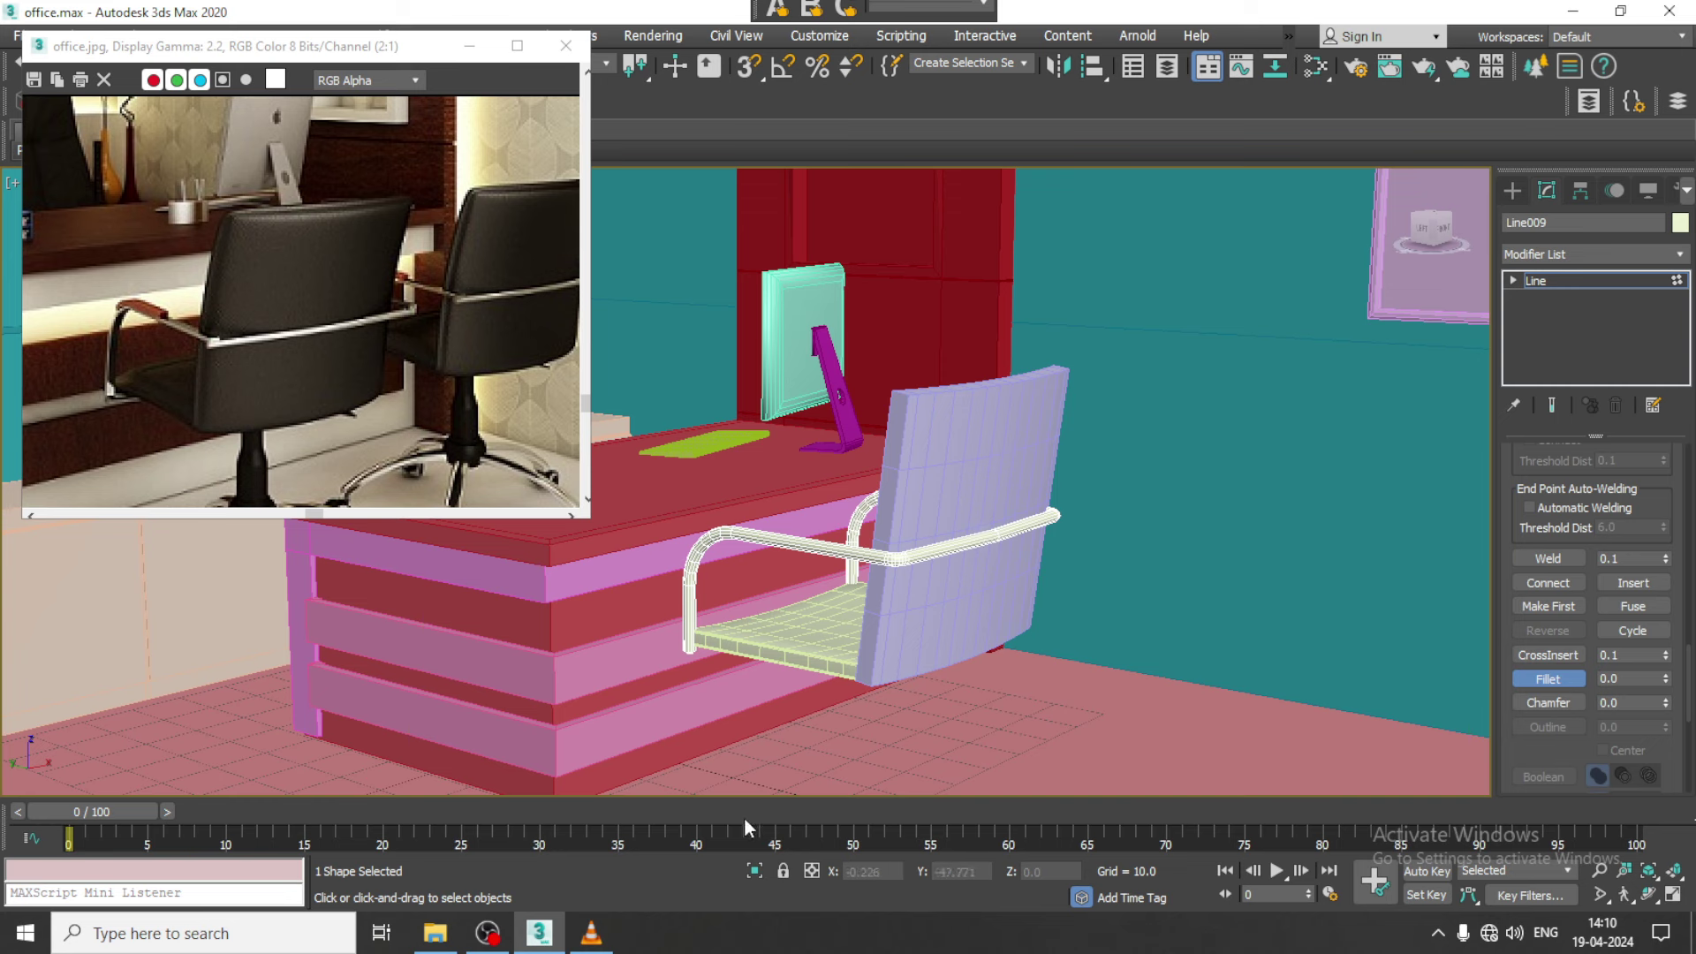
left_click(487, 934)
left_click(485, 939)
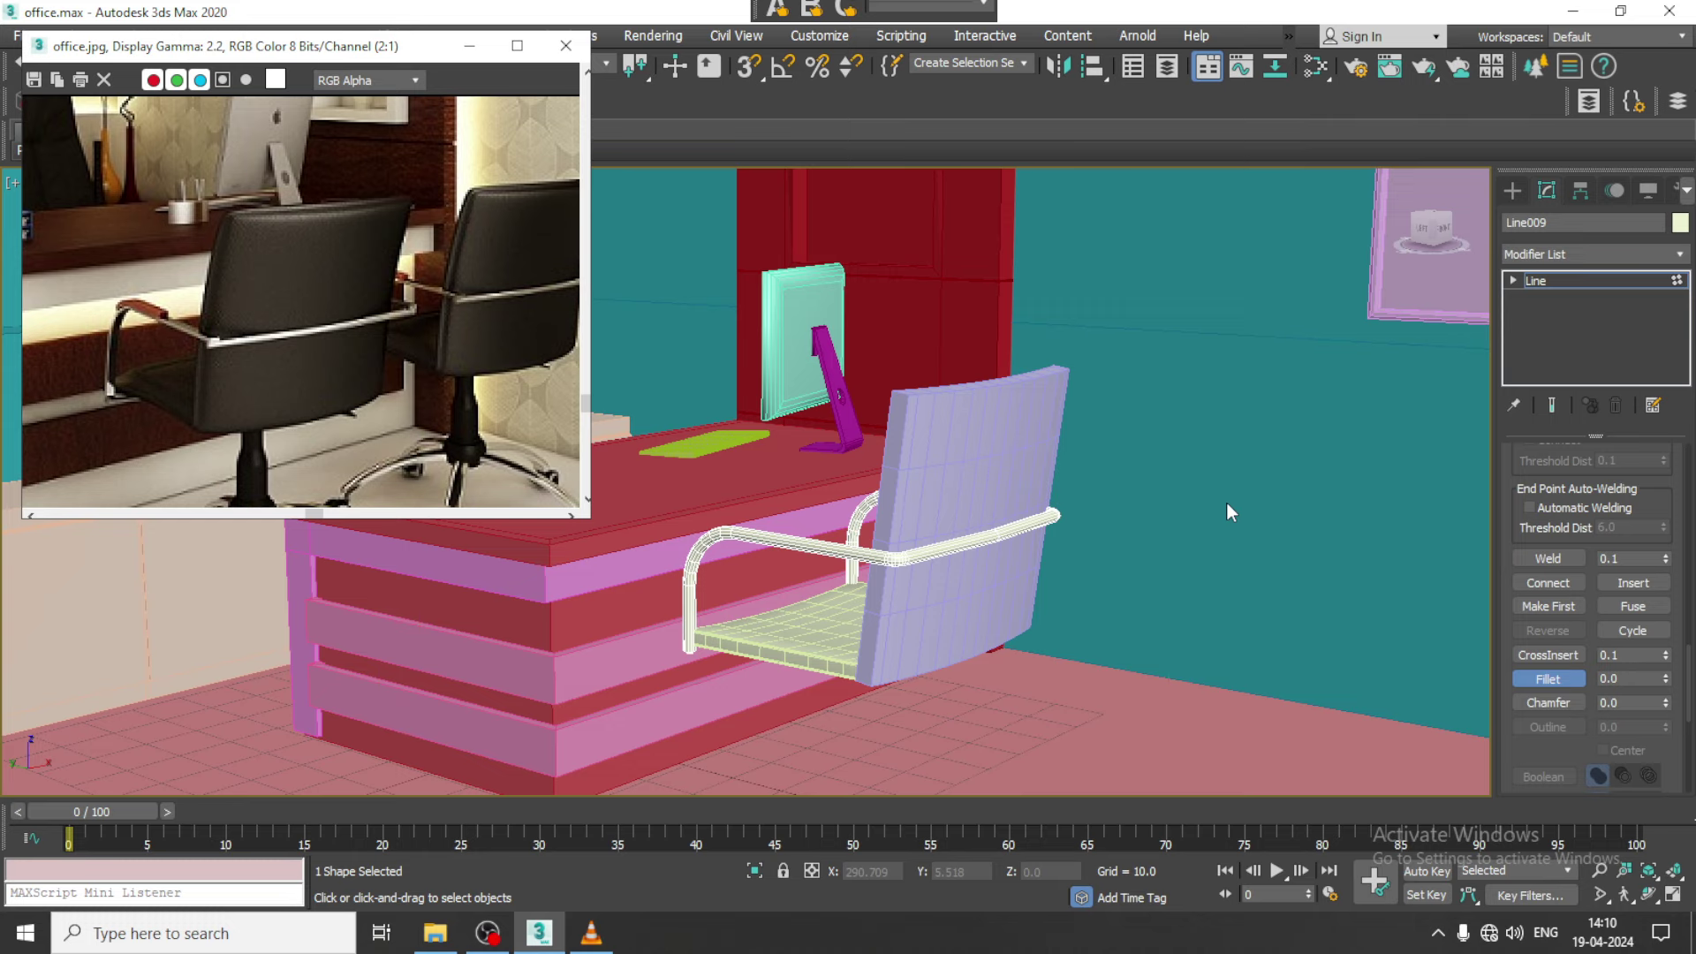
Select the backrest in a maximized side view and add an FFD 4x4x4 modifier
left_click(1600, 284)
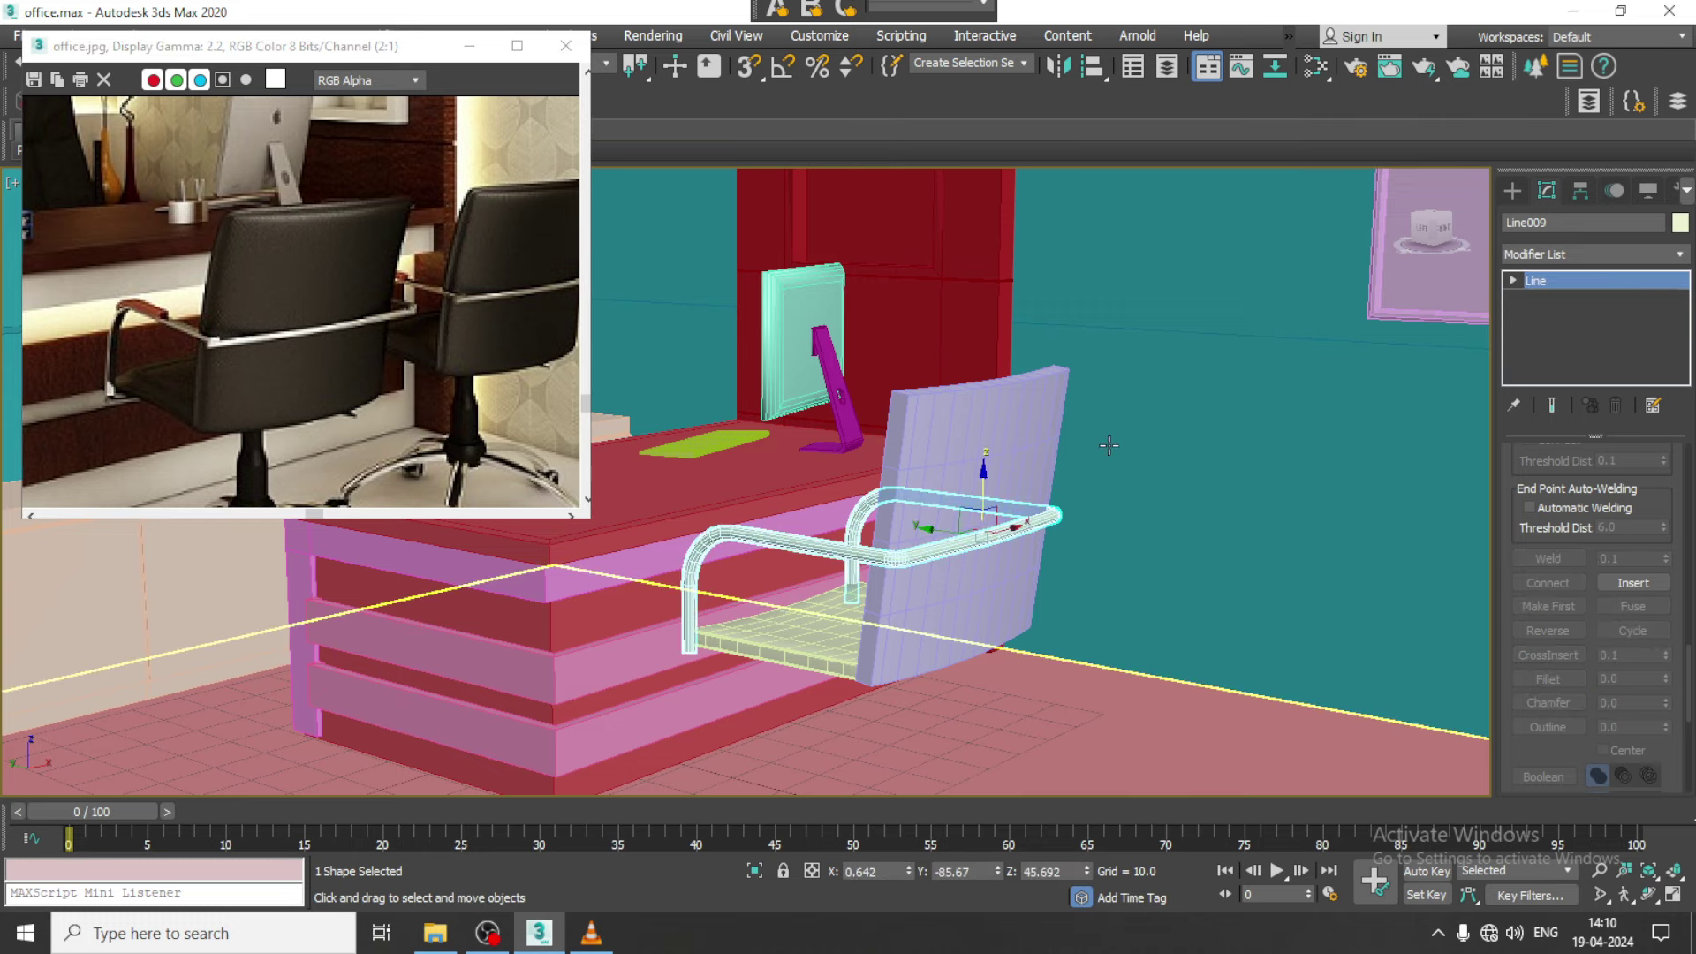
middle_click_drag(1099, 446, 1059, 428, "alt")
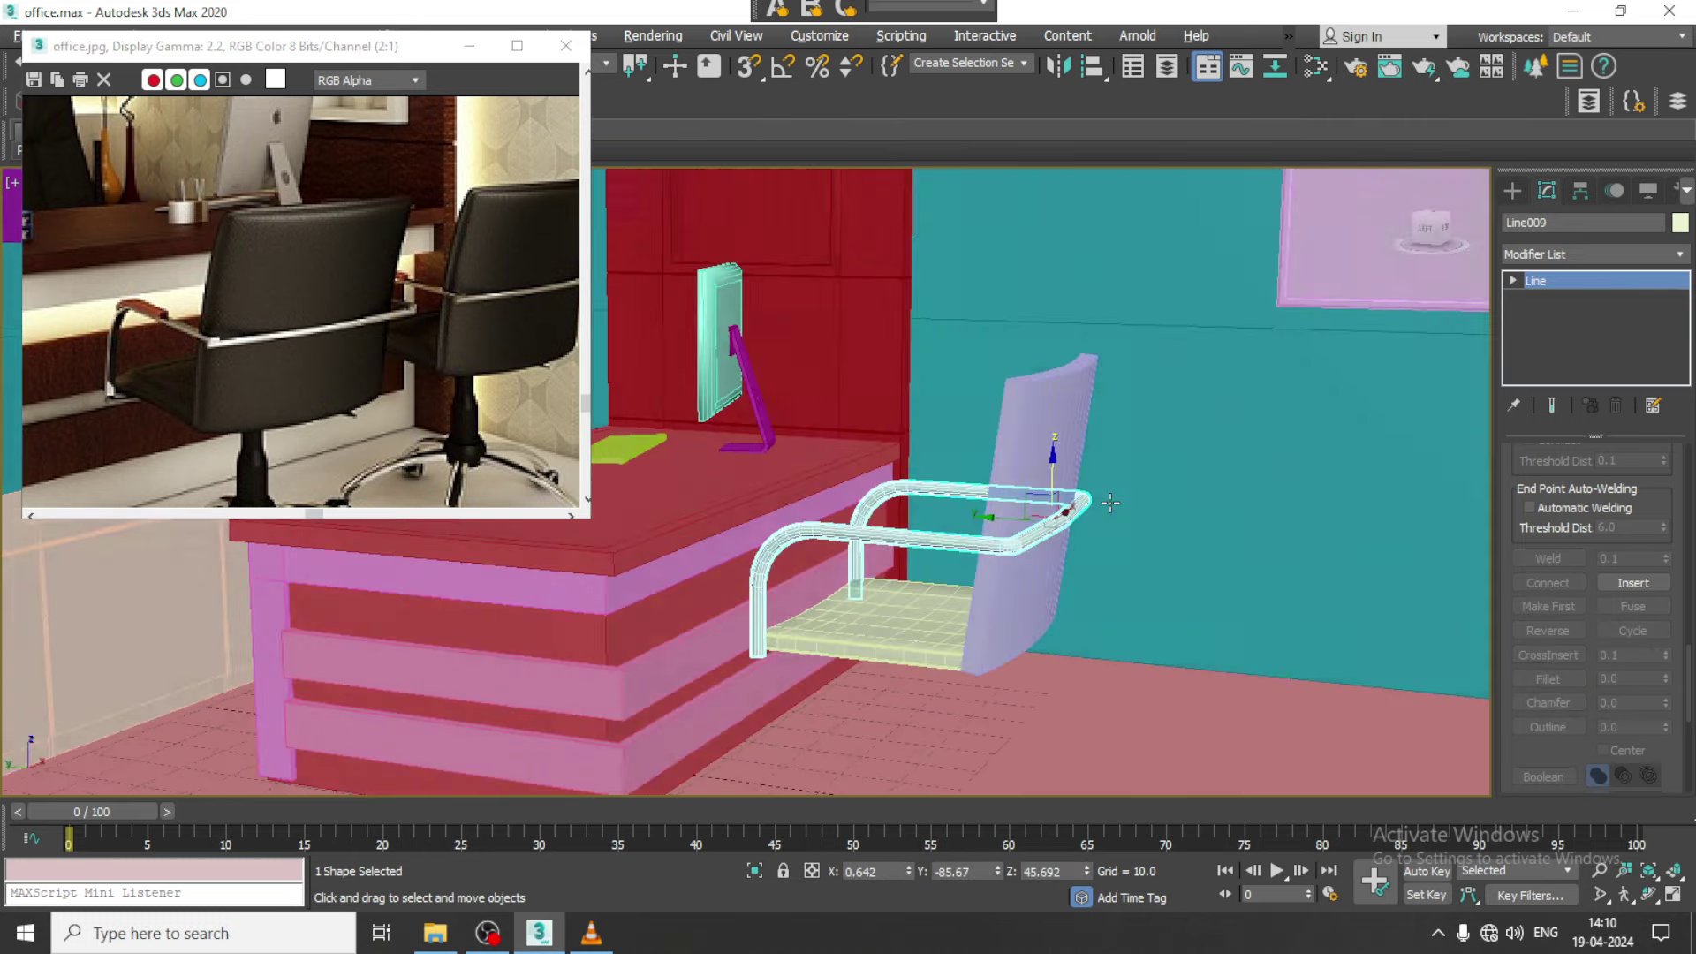
left_click(1059, 427)
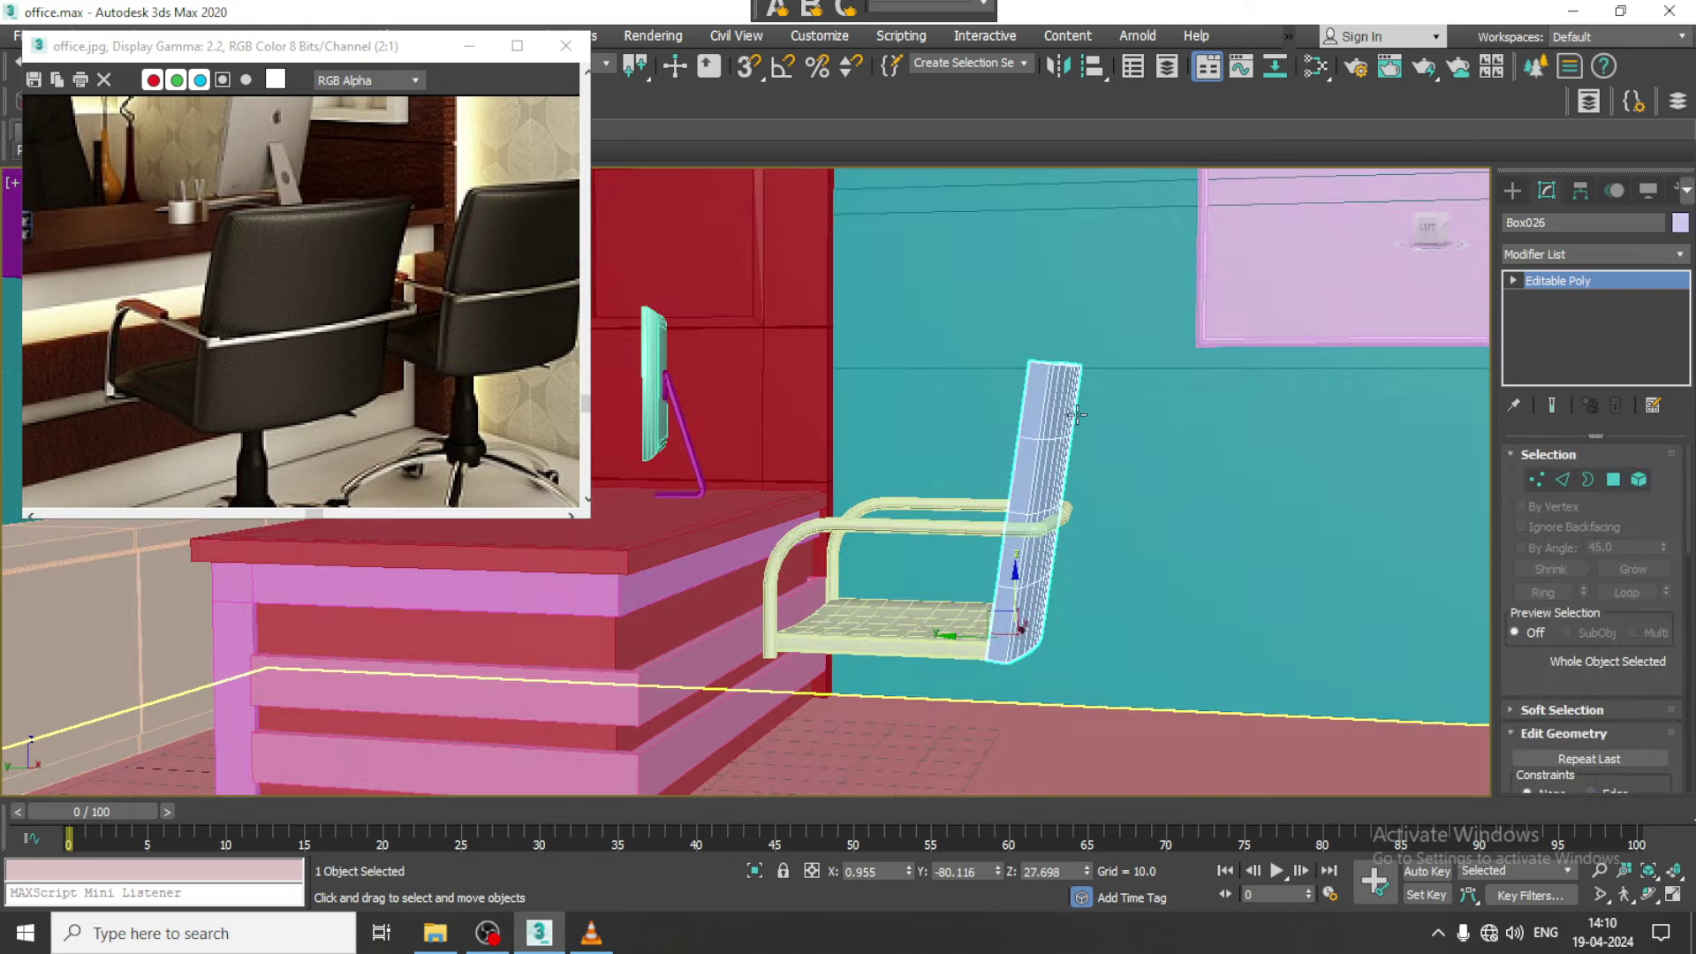
key("alt+w")
key("alt+w")
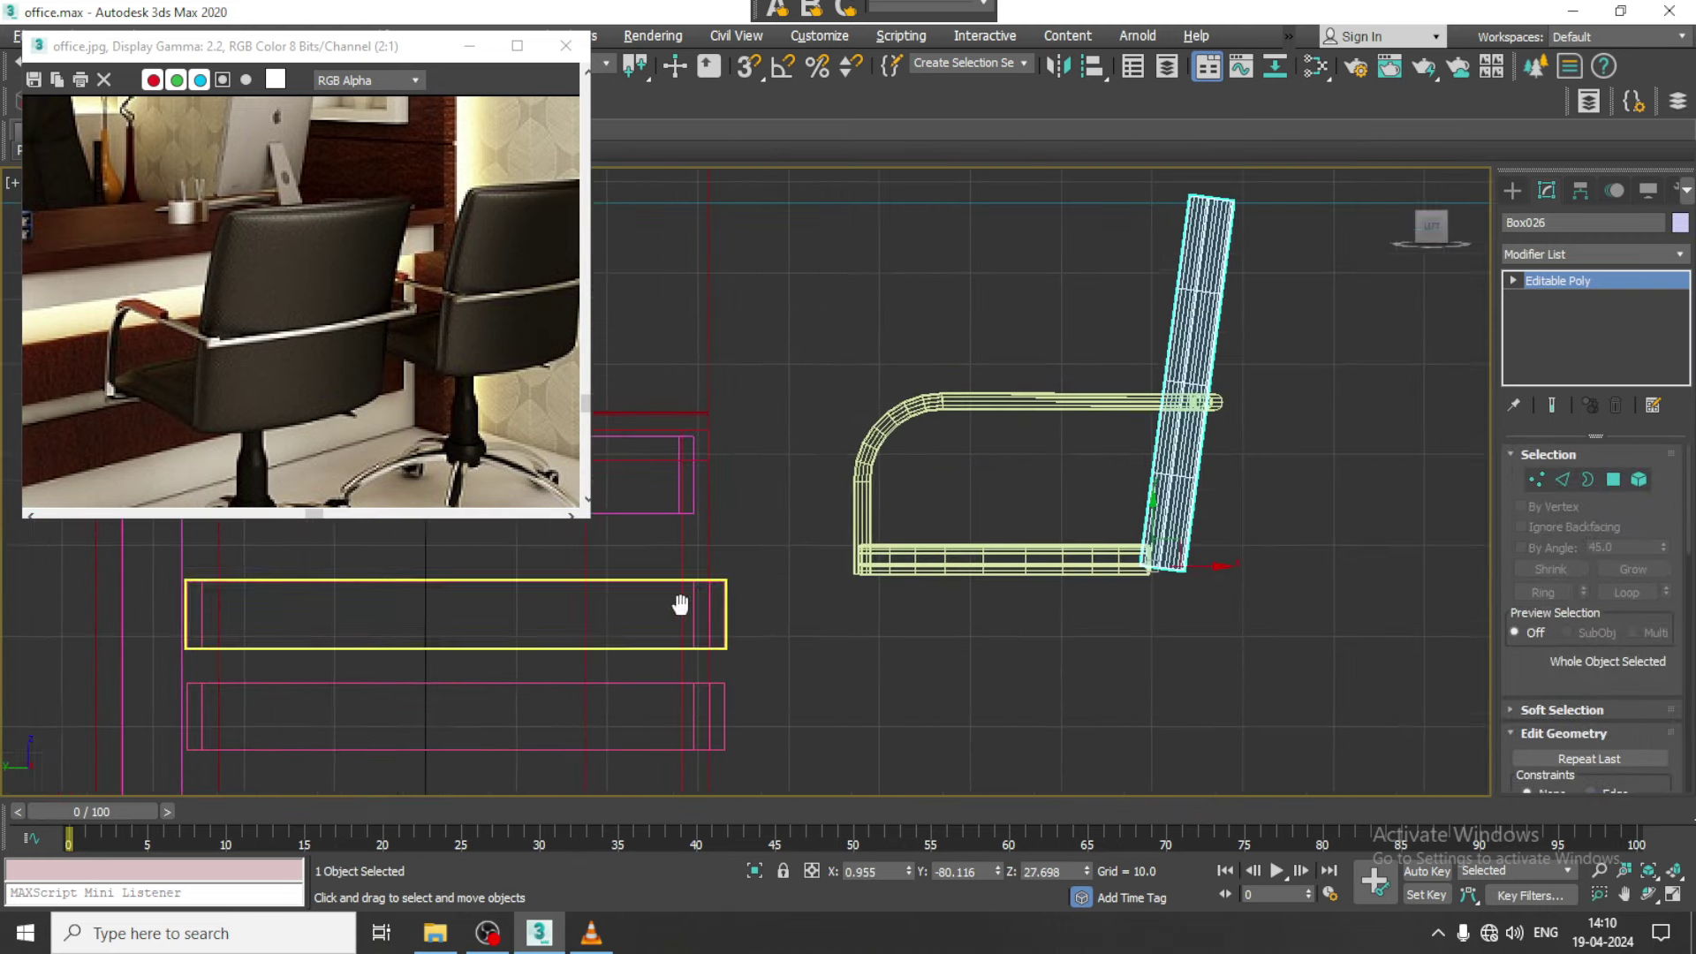
key("z")
left_click(1614, 254)
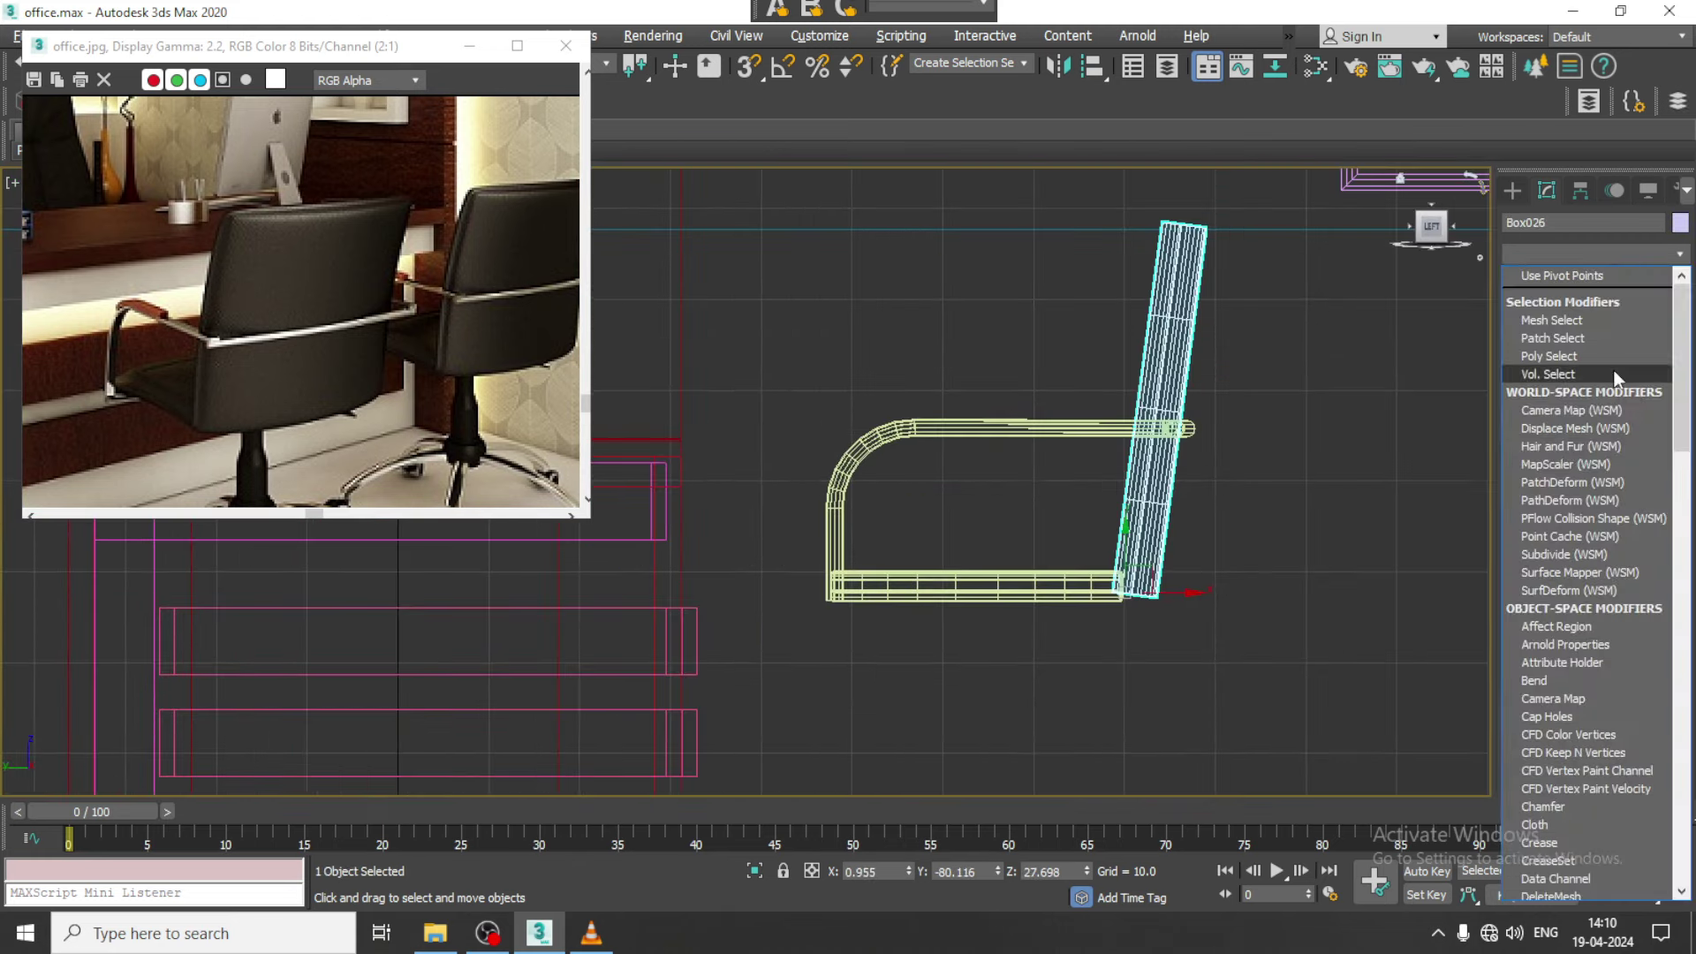
scroll(1614, 369, "down", 1)
key("f")
left_click(1583, 334)
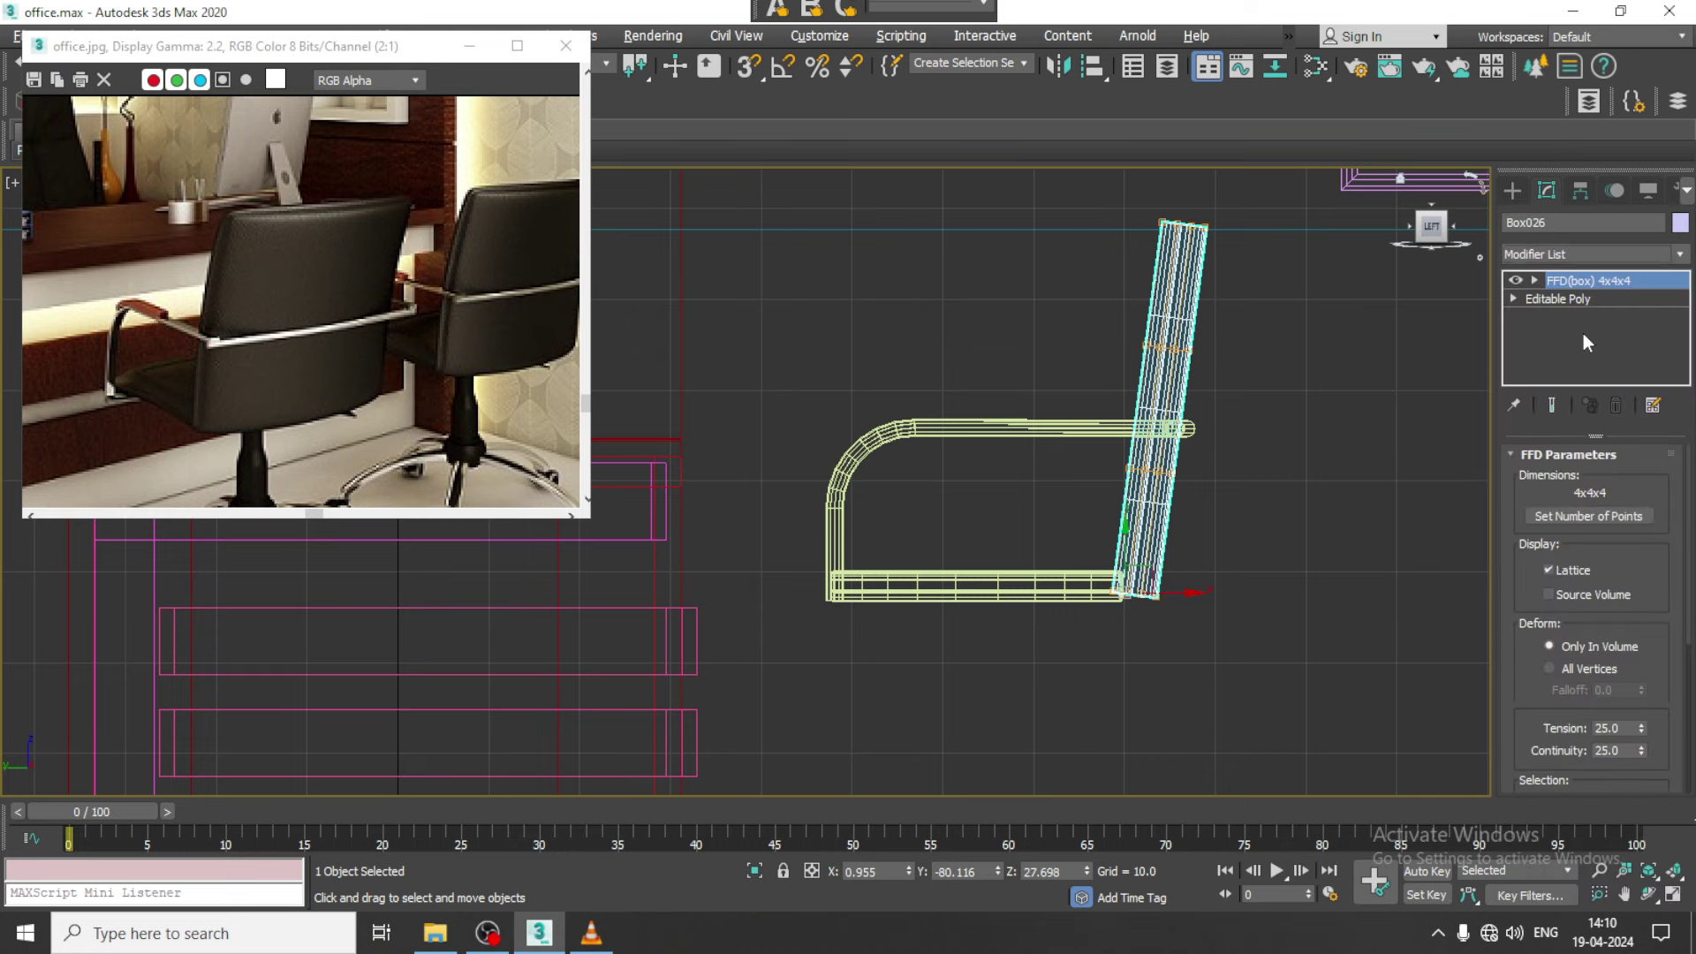
Move the FFD's top row of control points back to curve the backrest top
middle_click_drag(1289, 386, 1245, 461)
left_click(1534, 280)
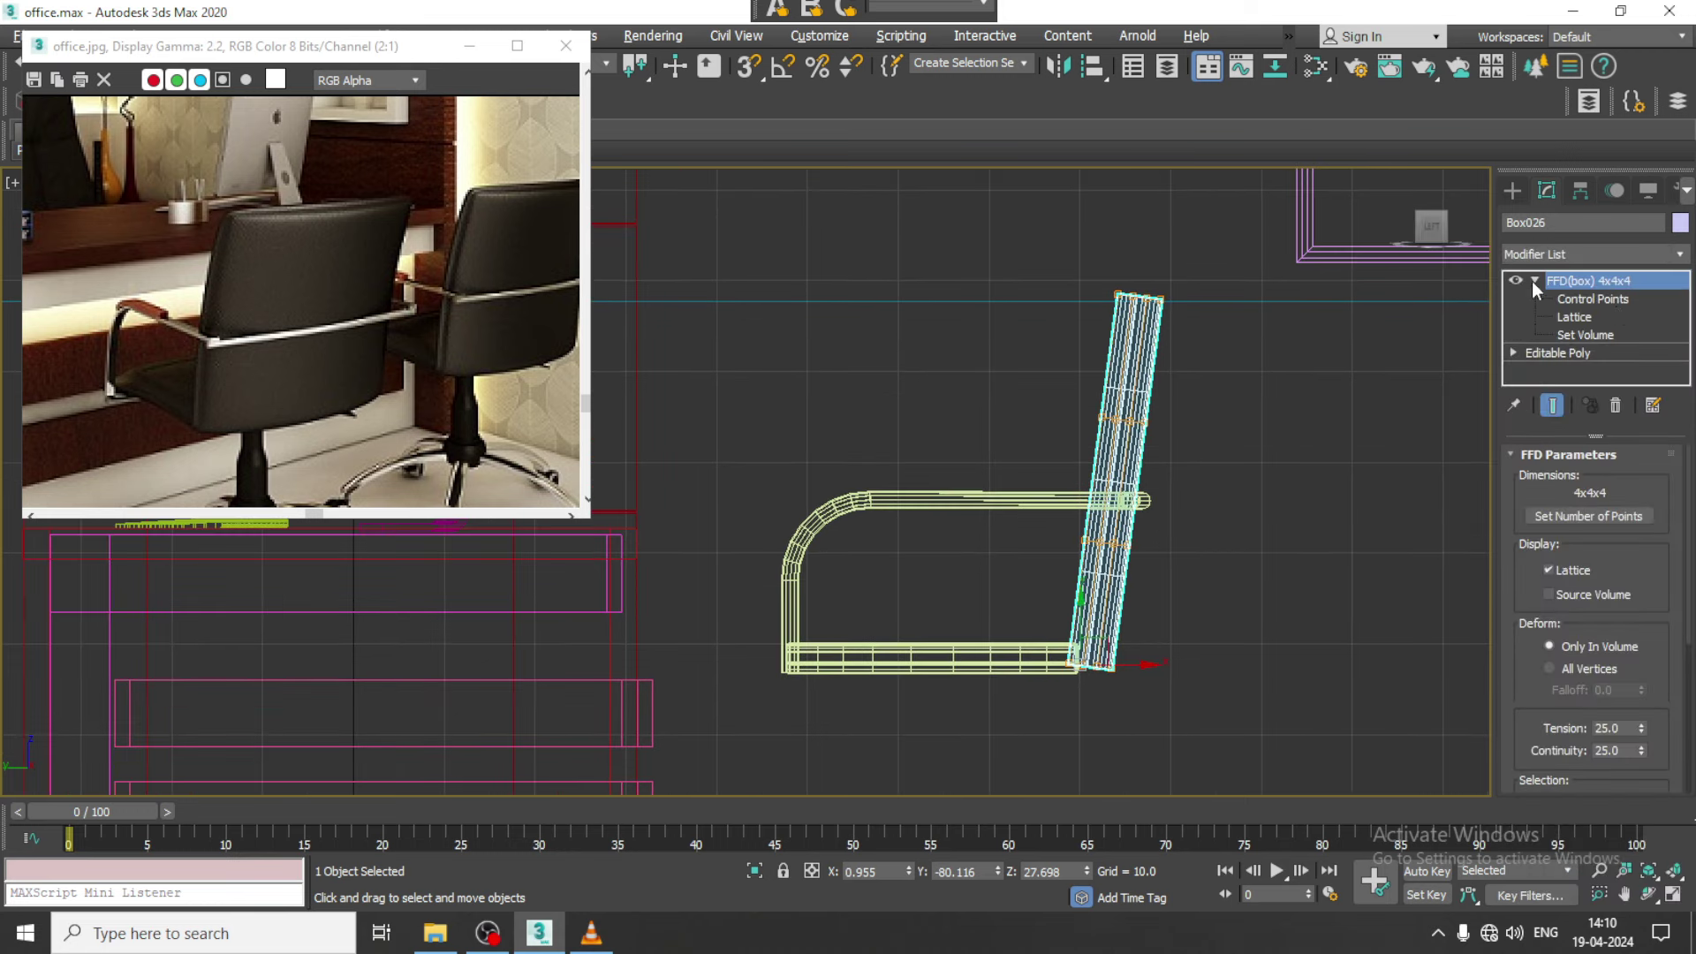
left_click(1592, 299)
left_click_drag(958, 265, 1288, 329)
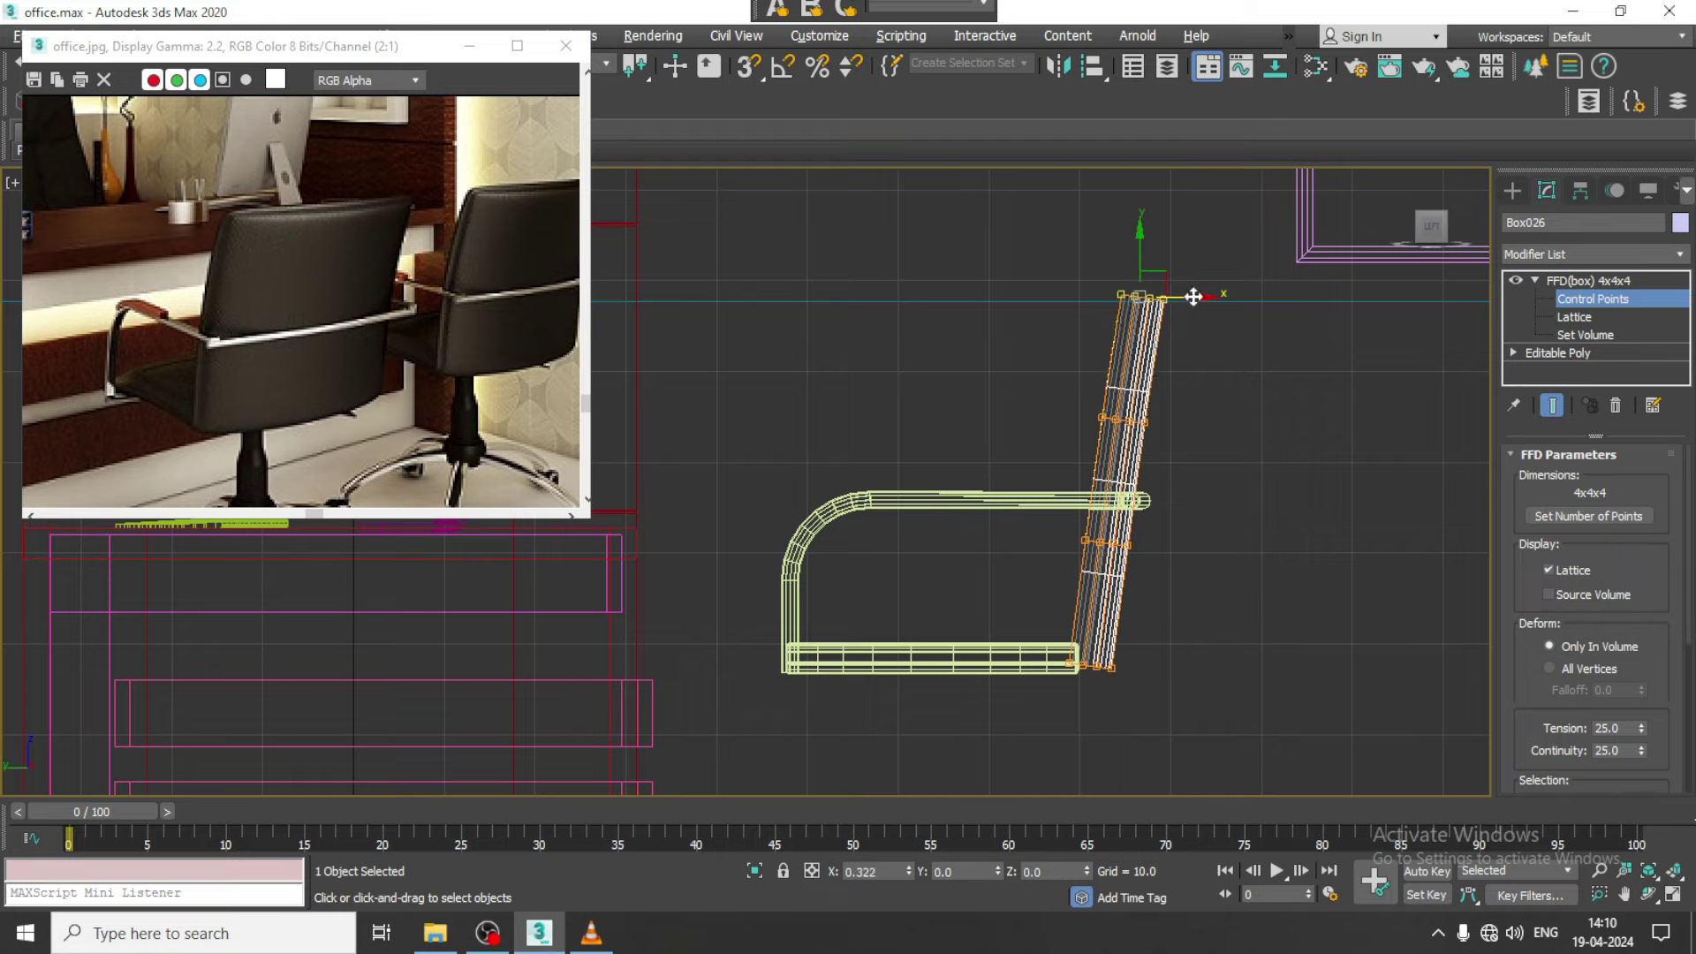
left_click_drag(1193, 297, 1199, 297)
key("alt+w")
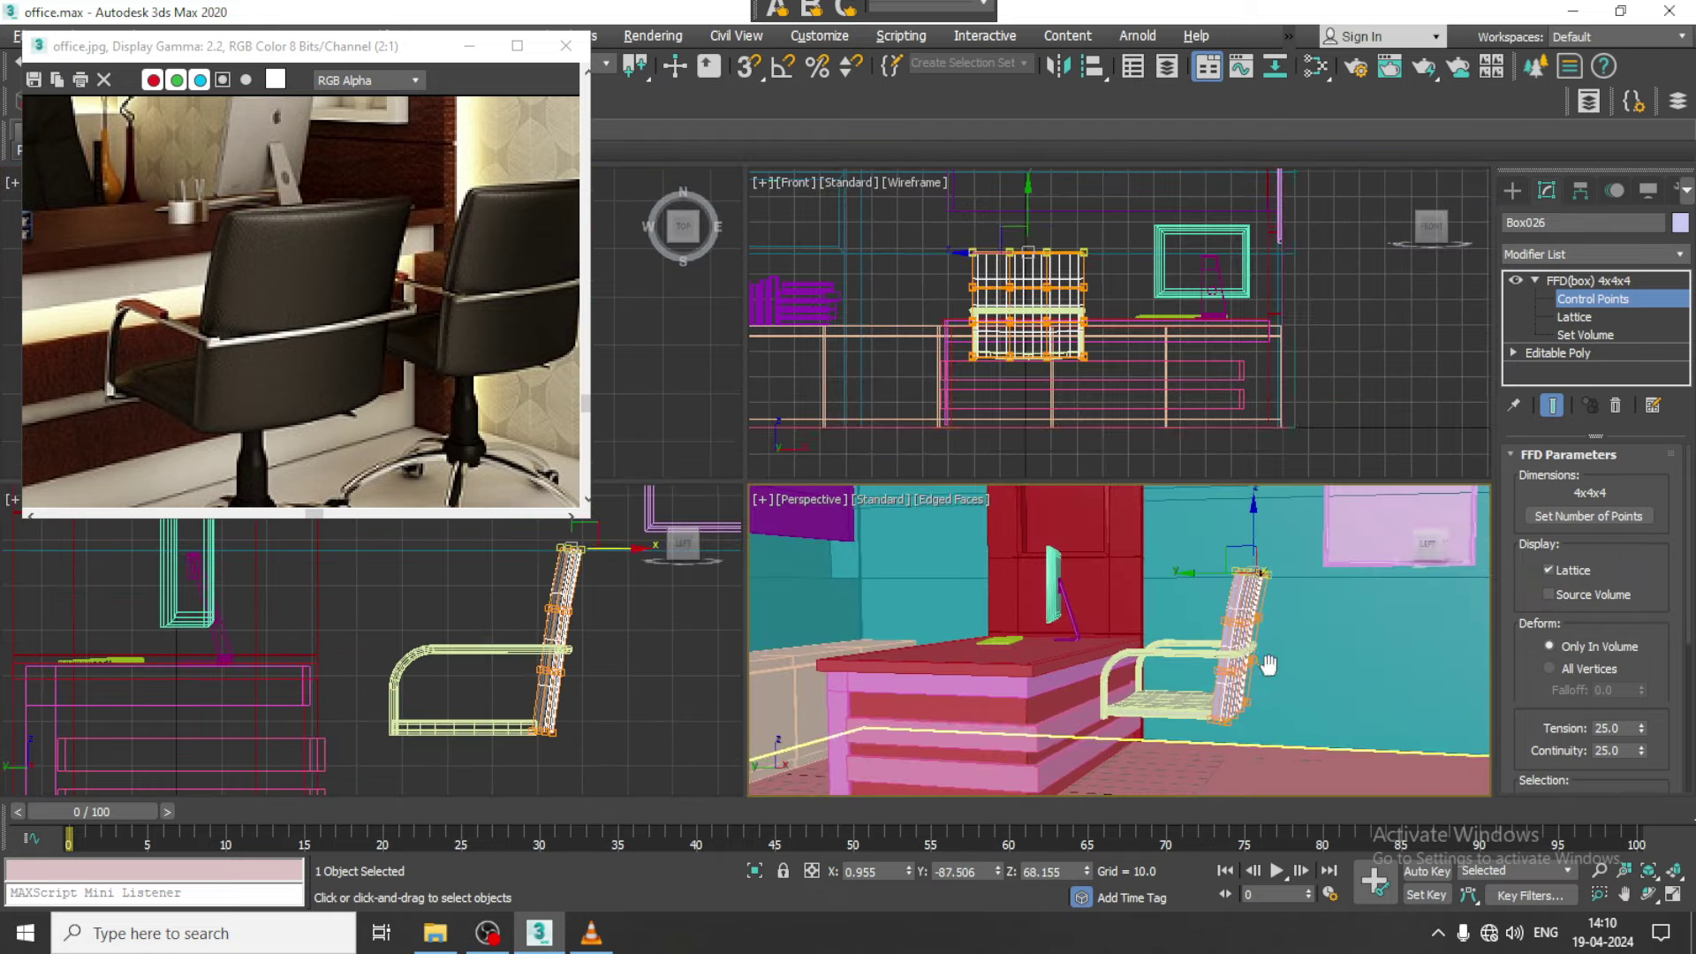
middle_click_drag(1268, 666, 1200, 589, "alt")
key("alt+w")
scroll(1070, 489, "up", 3)
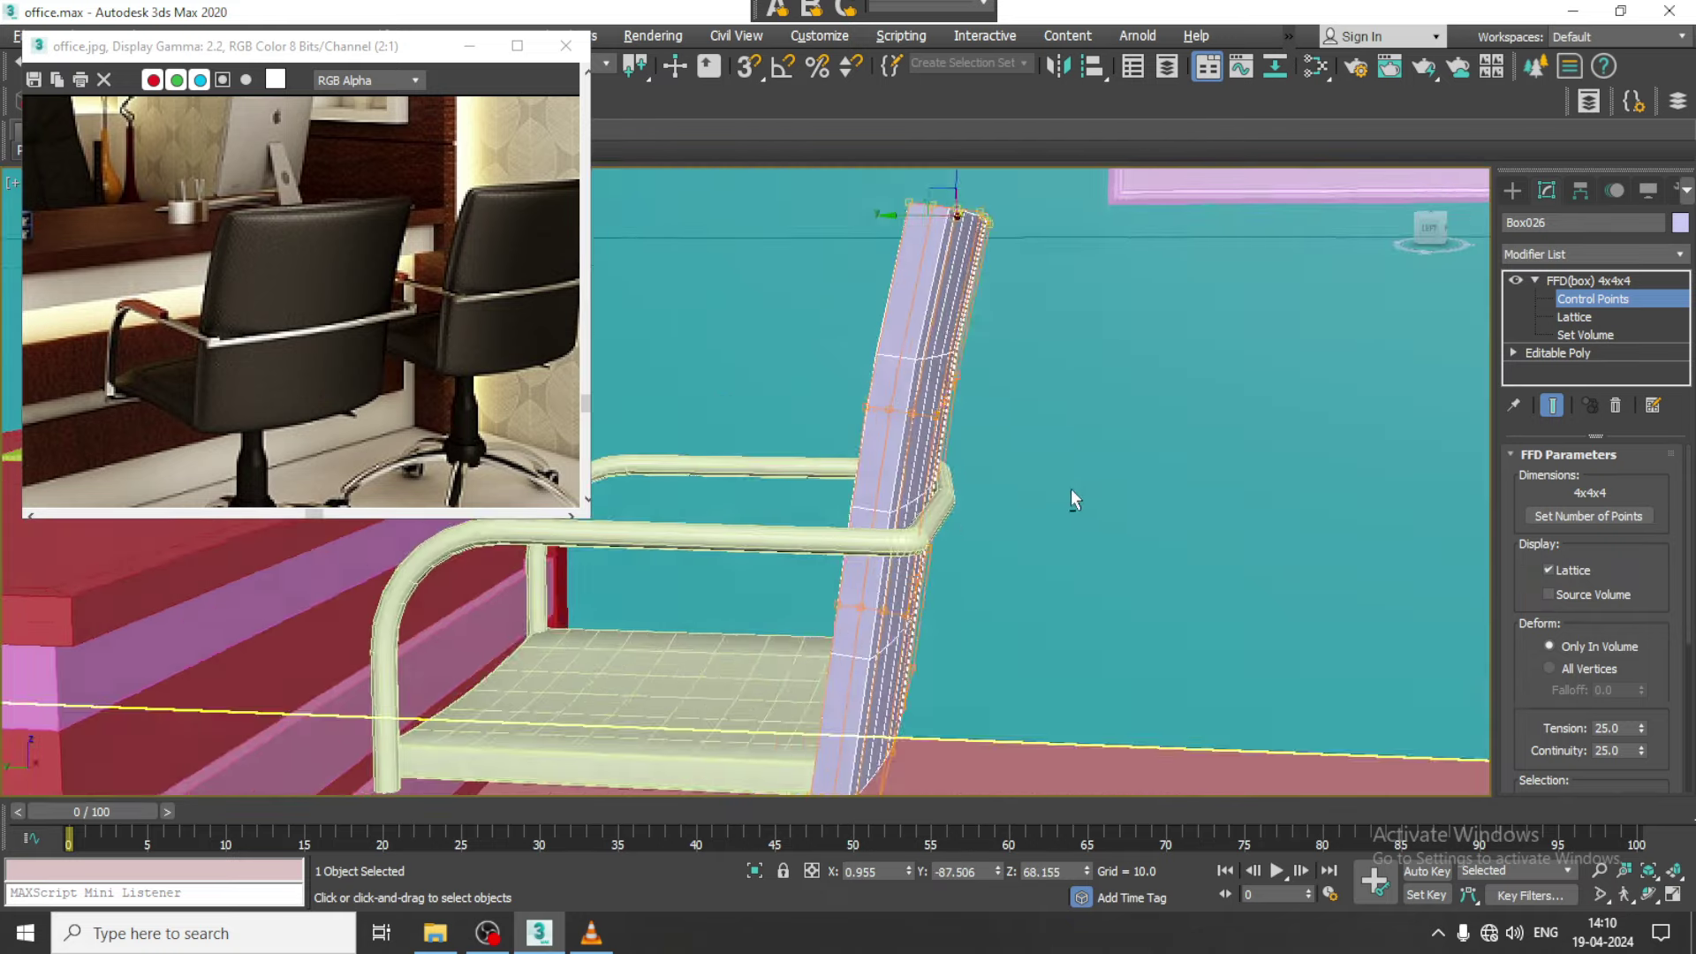
scroll(1095, 491, "up", 2)
scroll(1160, 502, "up", 2)
mouse_move(1161, 502)
middle_mouse_down("alt")
mouse_move(1088, 484)
mouse_move(1029, 500)
mouse_move(1072, 486)
mouse_move(1212, 511)
middle_mouse_up("alt")
Convert the backrest to an Editable Poly
left_click(1636, 281)
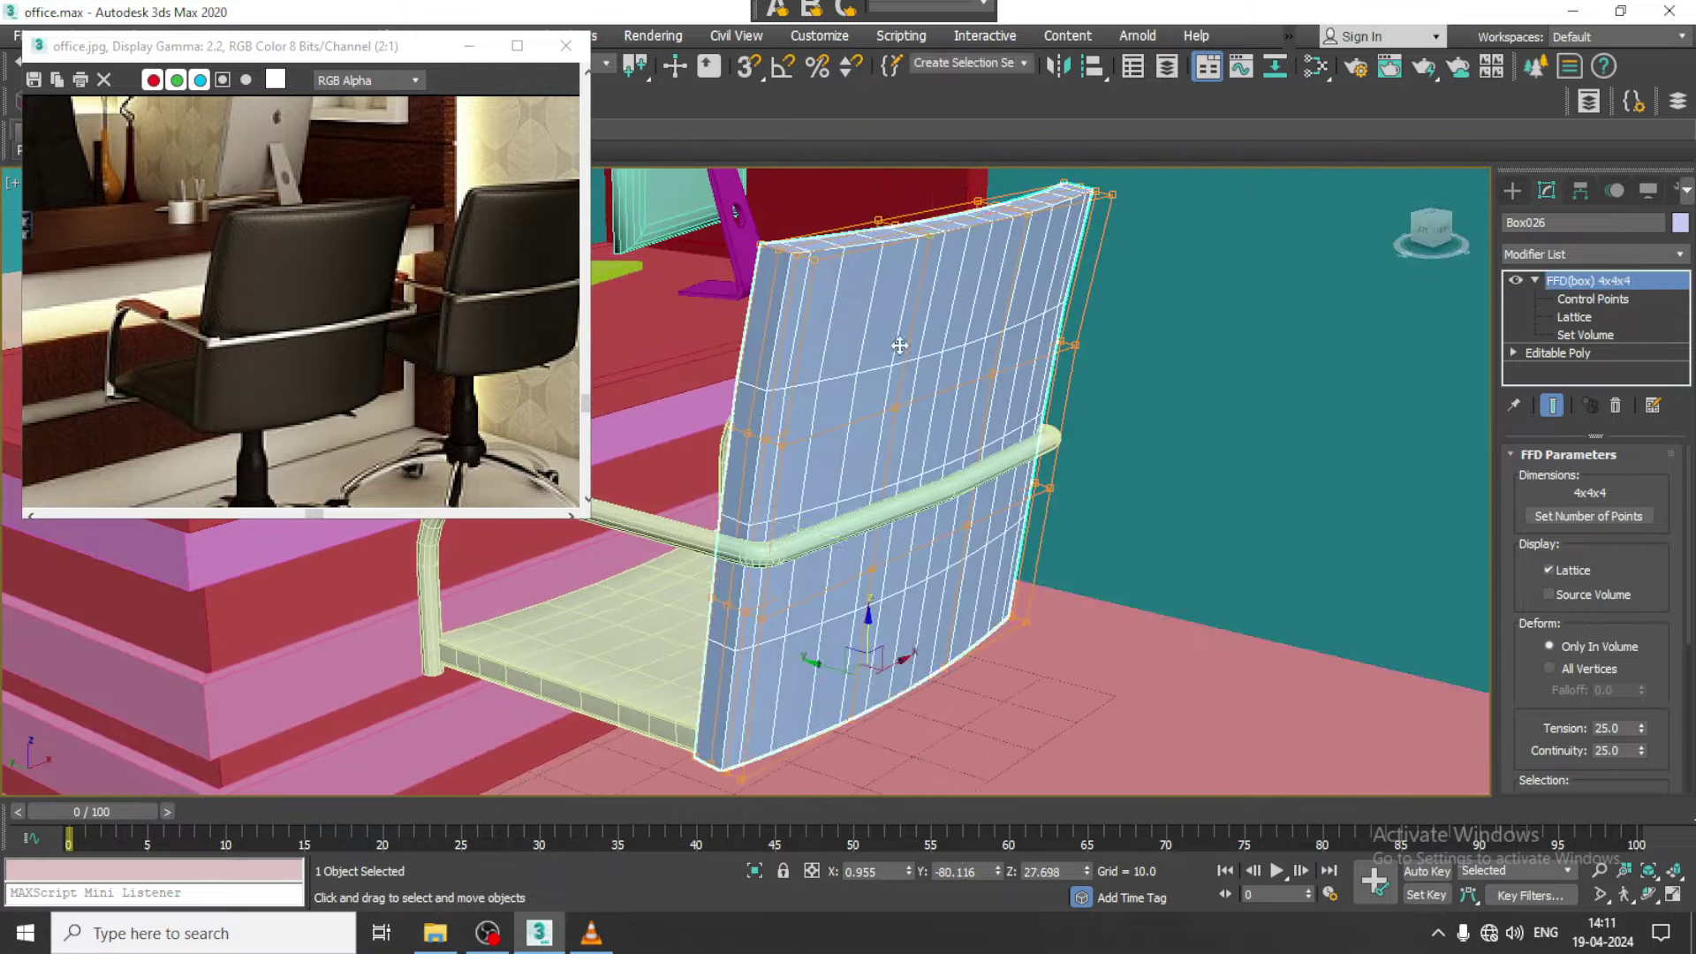
right_click(814, 339)
left_click(1090, 576)
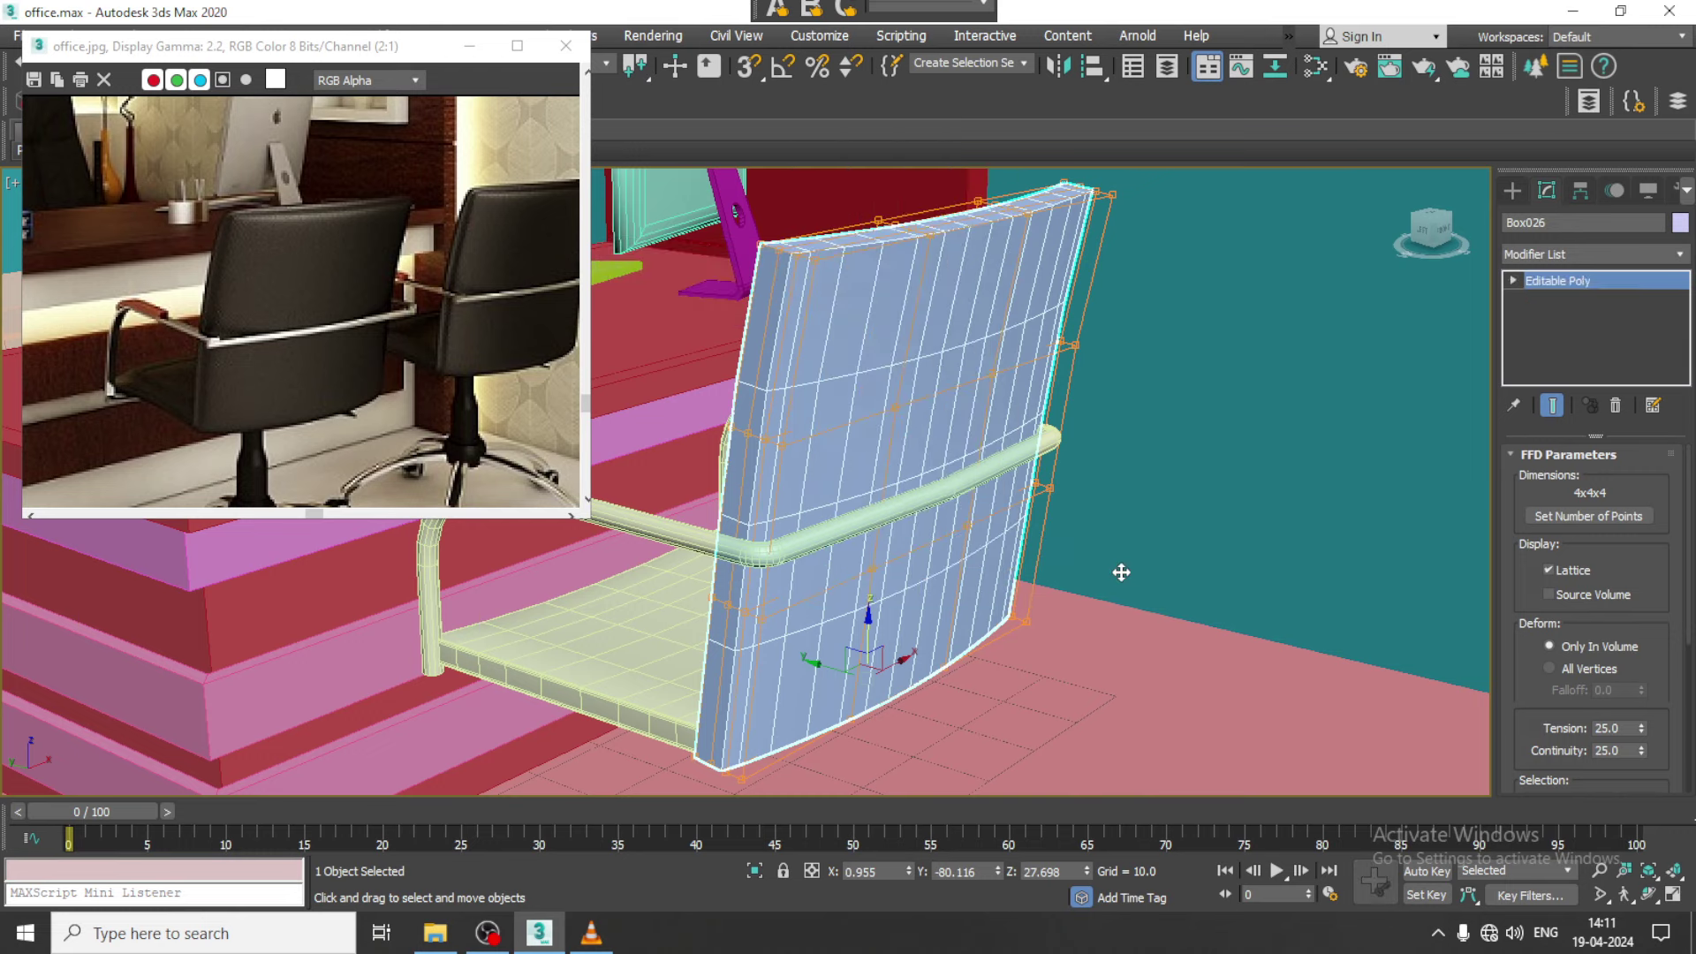
scroll(1110, 541, "down", 3)
Inspect the chair seat and its underside alongside the reference photo's chair bases
mouse_move(1110, 541)
middle_mouse_down("alt")
mouse_move(1165, 464)
mouse_move(1139, 475)
mouse_move(1179, 477)
middle_mouse_up("alt")
middle_click_drag(371, 447, 390, 360)
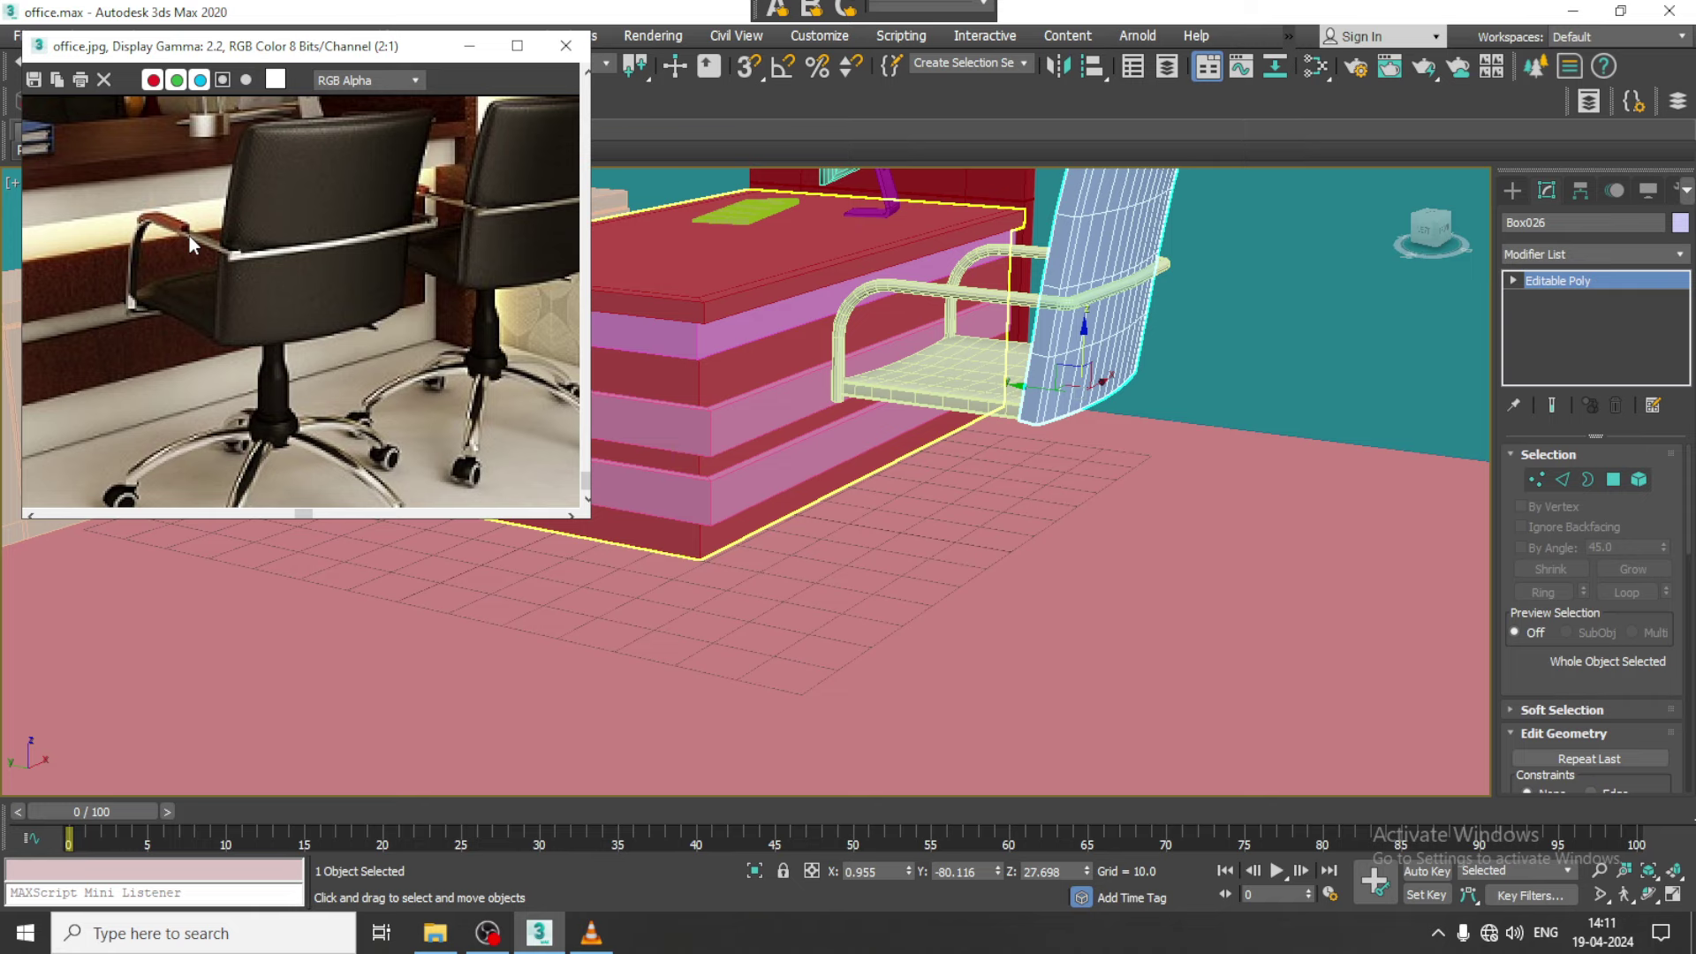
scroll(894, 440, "up", 2)
scroll(895, 440, "up", 3)
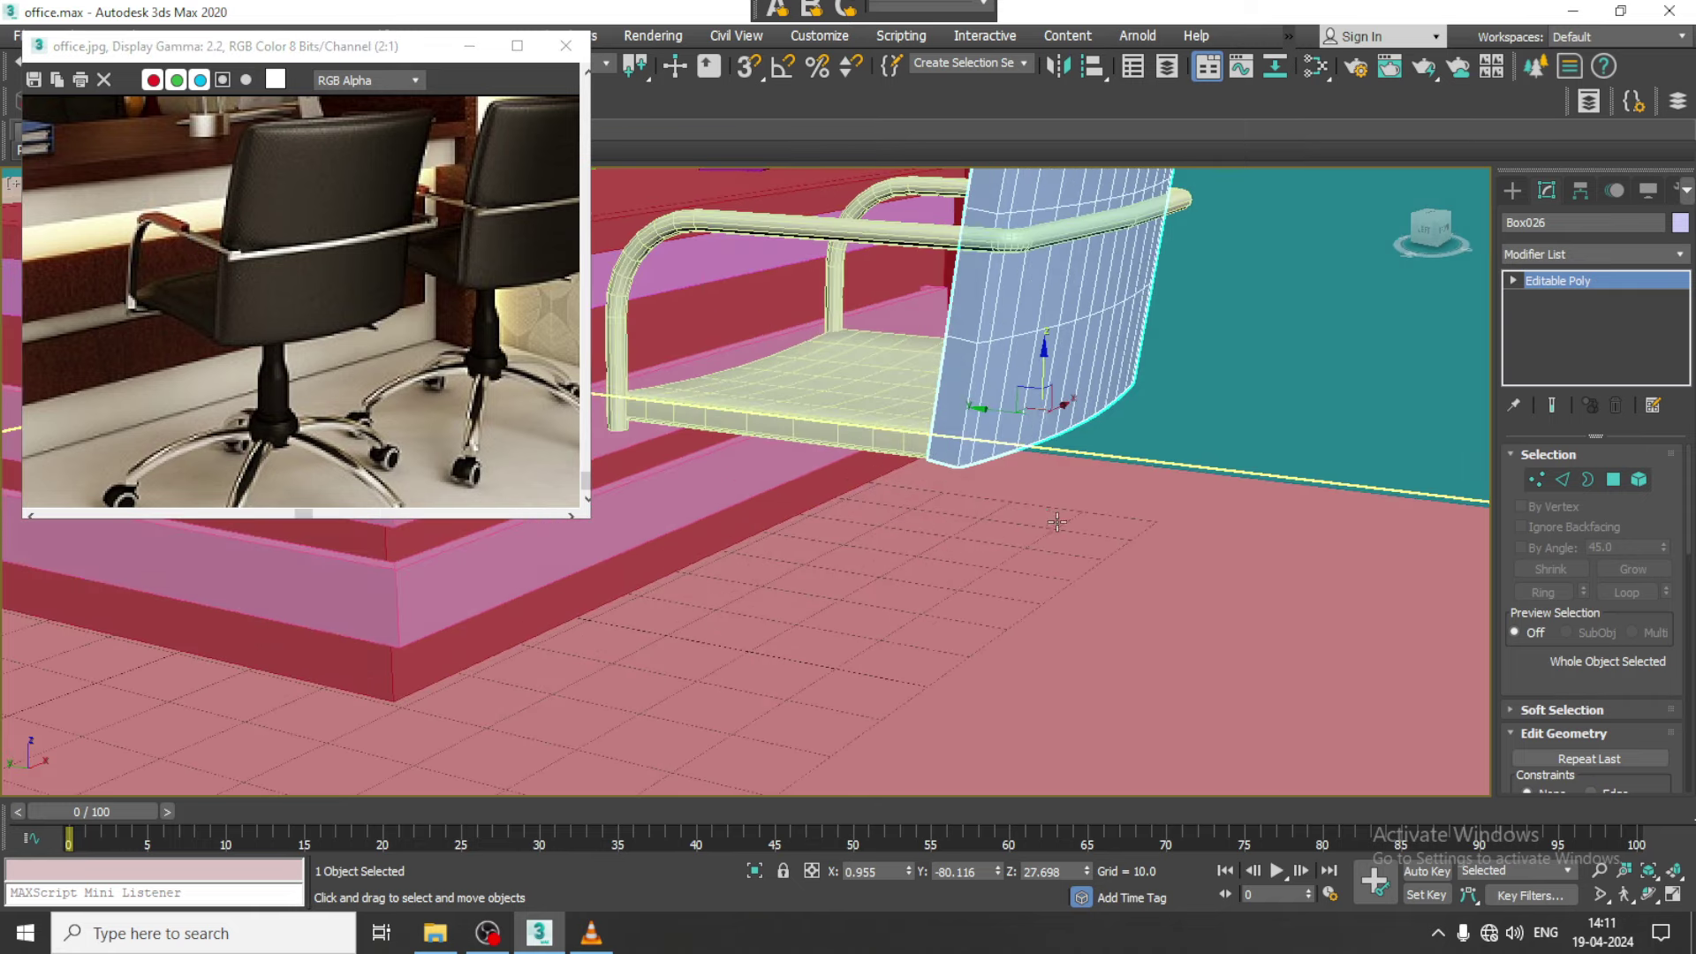
left_click(894, 440)
middle_click_drag(895, 440, 821, 338, "alt")
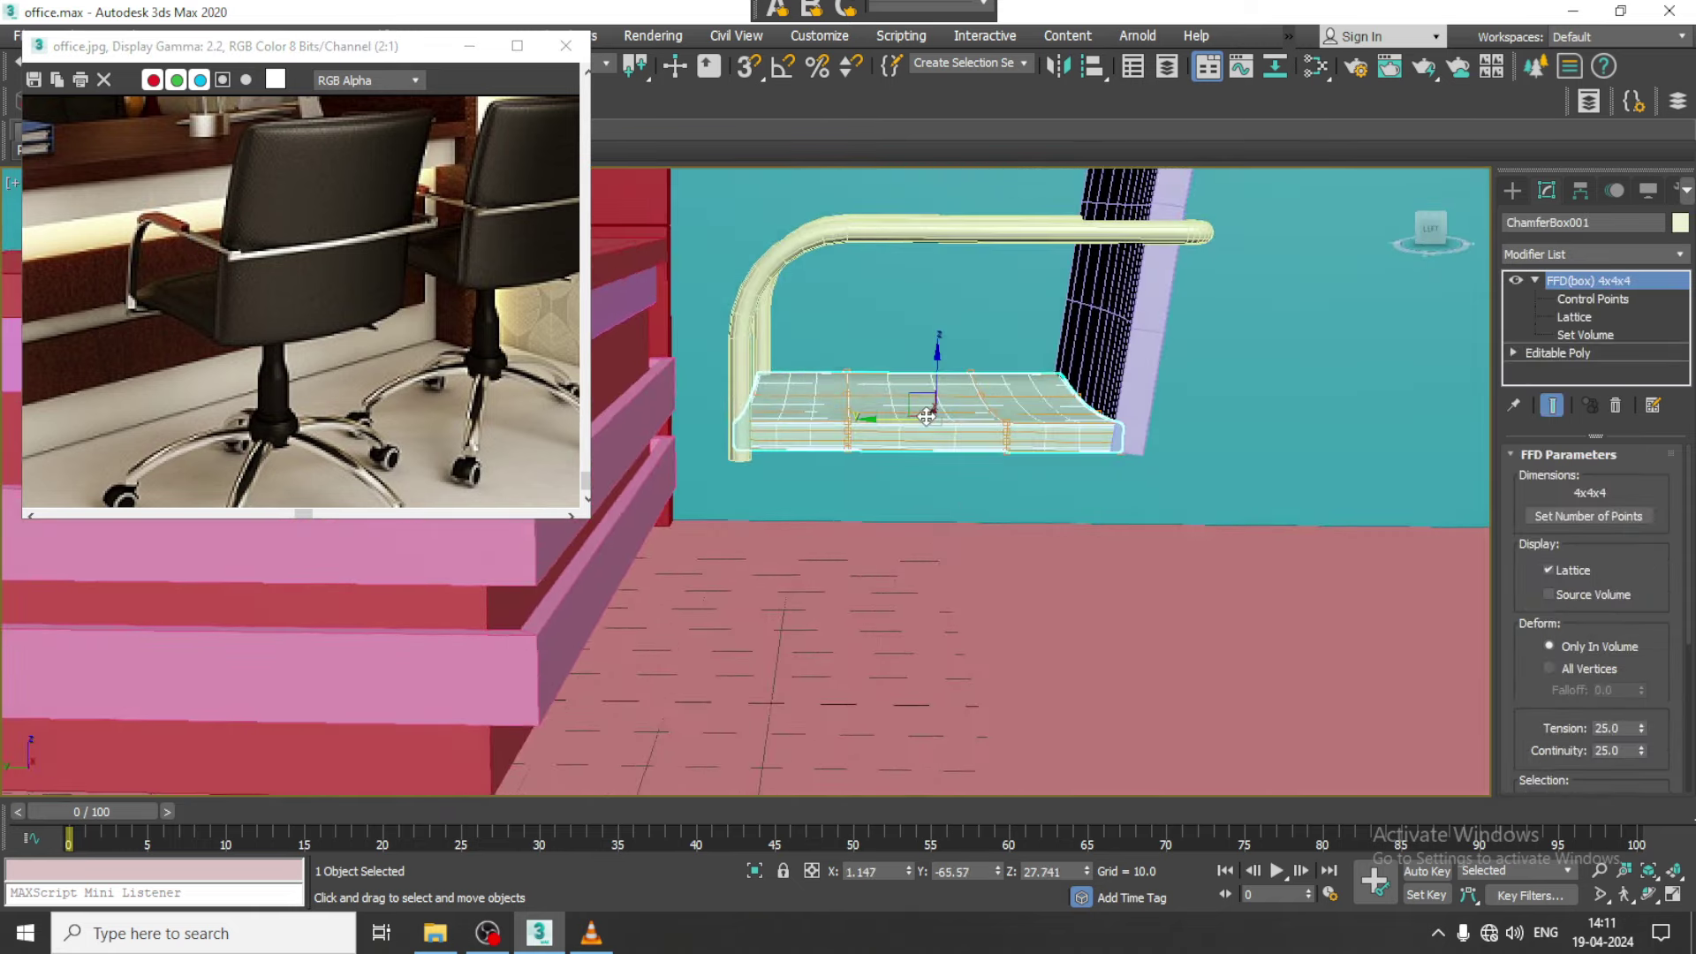
left_click(784, 490)
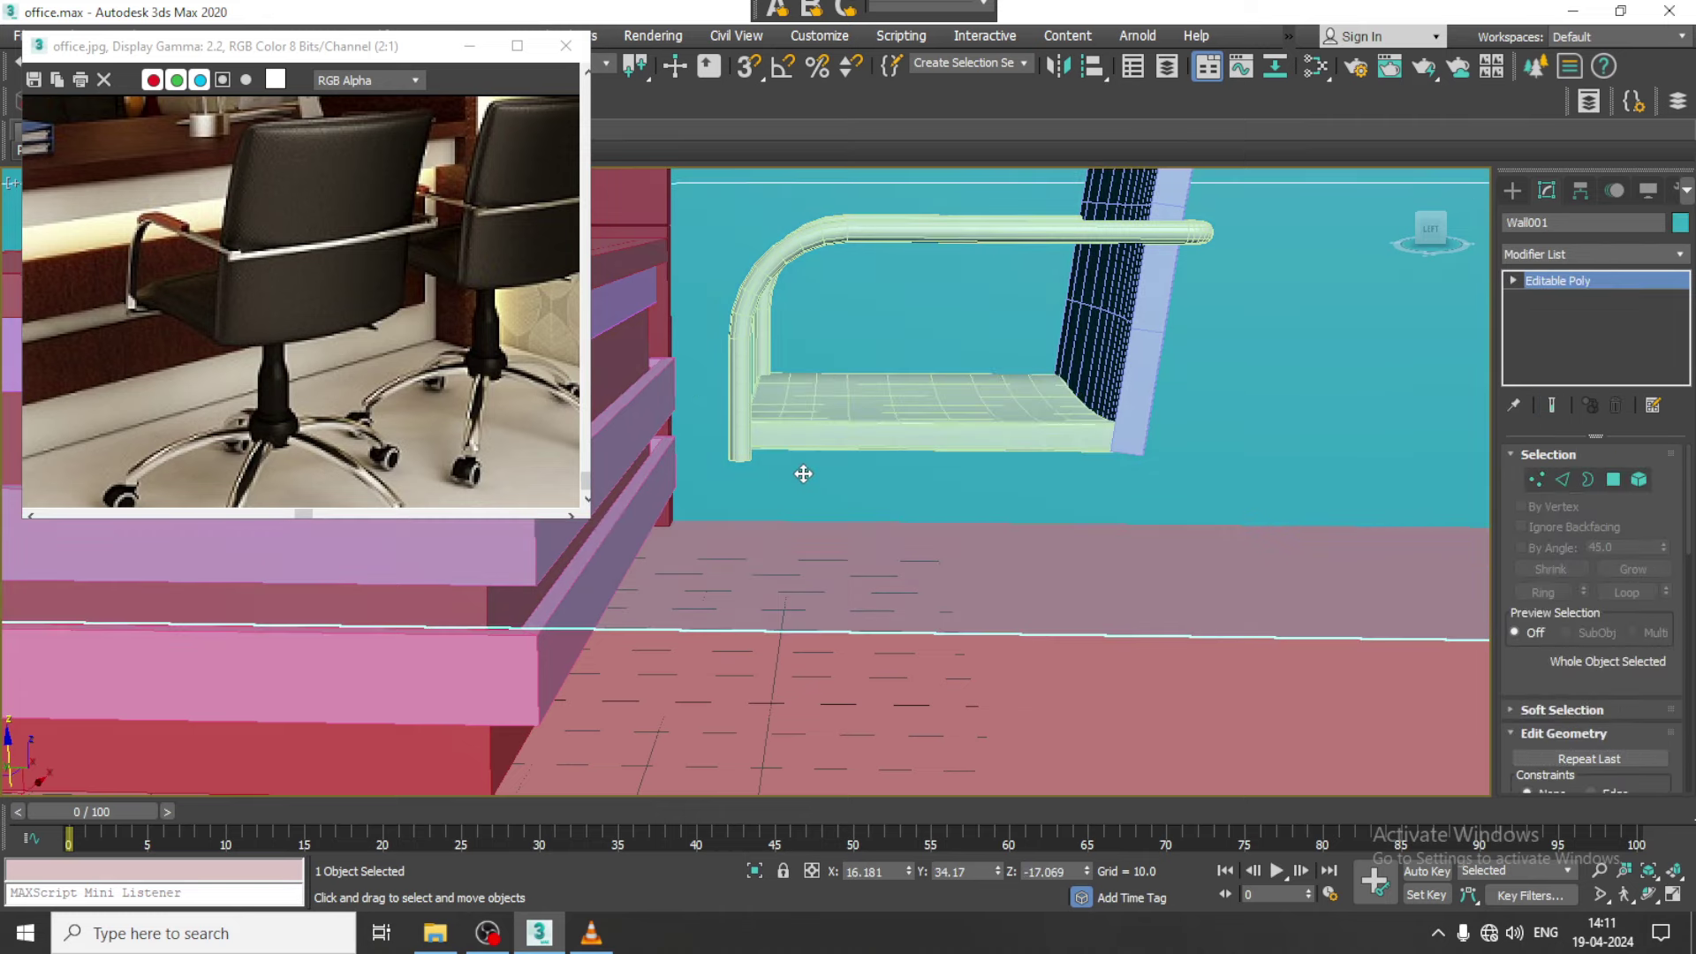
left_click(872, 435)
middle_click_drag(872, 434, 752, 461, "alt")
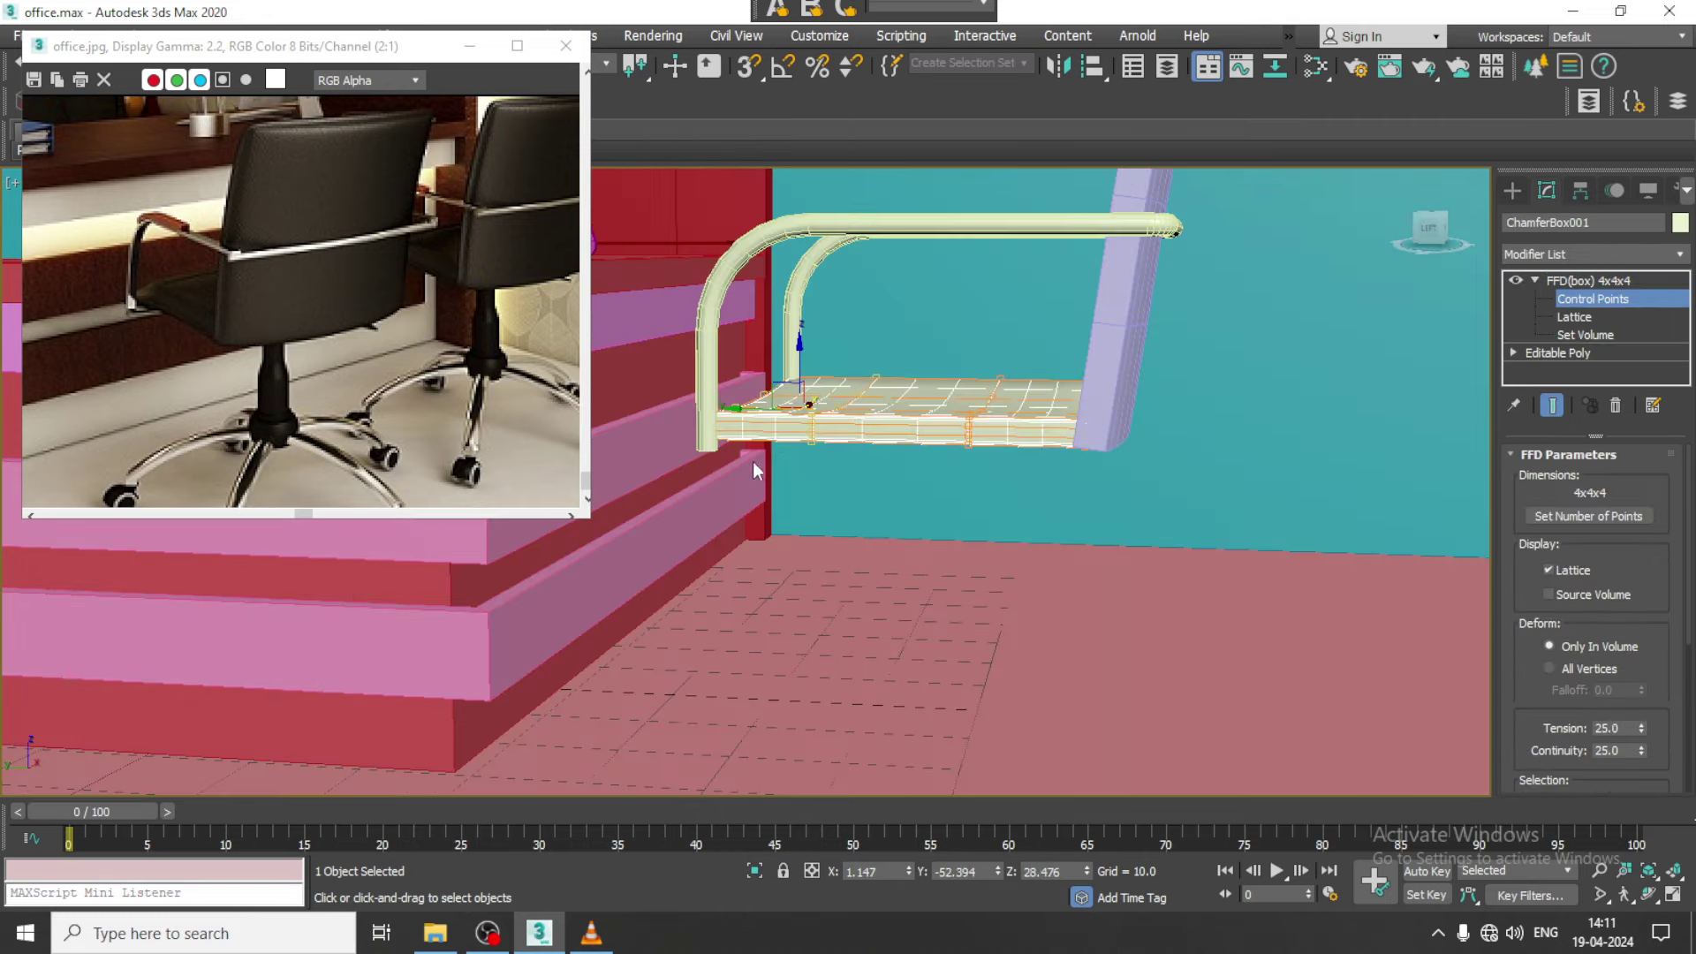
scroll(707, 475, "up", 5)
scroll(706, 475, "up", 5)
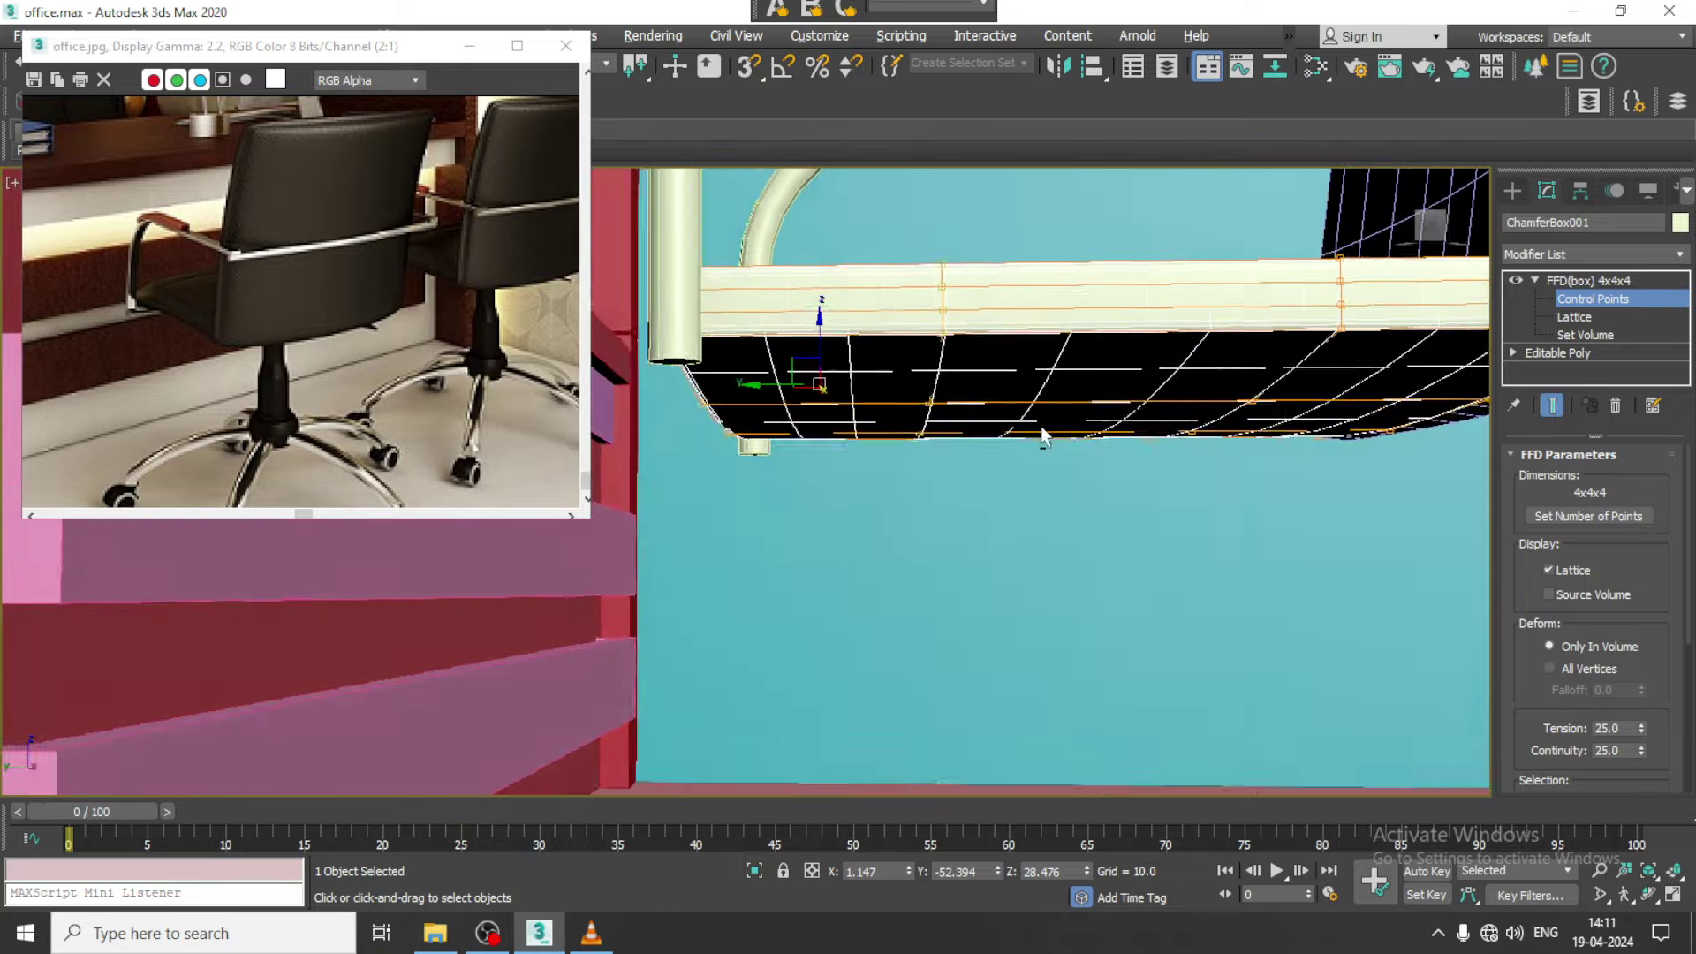
middle_click_drag(919, 406, 887, 382)
Maximize the Front view, framed on the chair
key("alt+w")
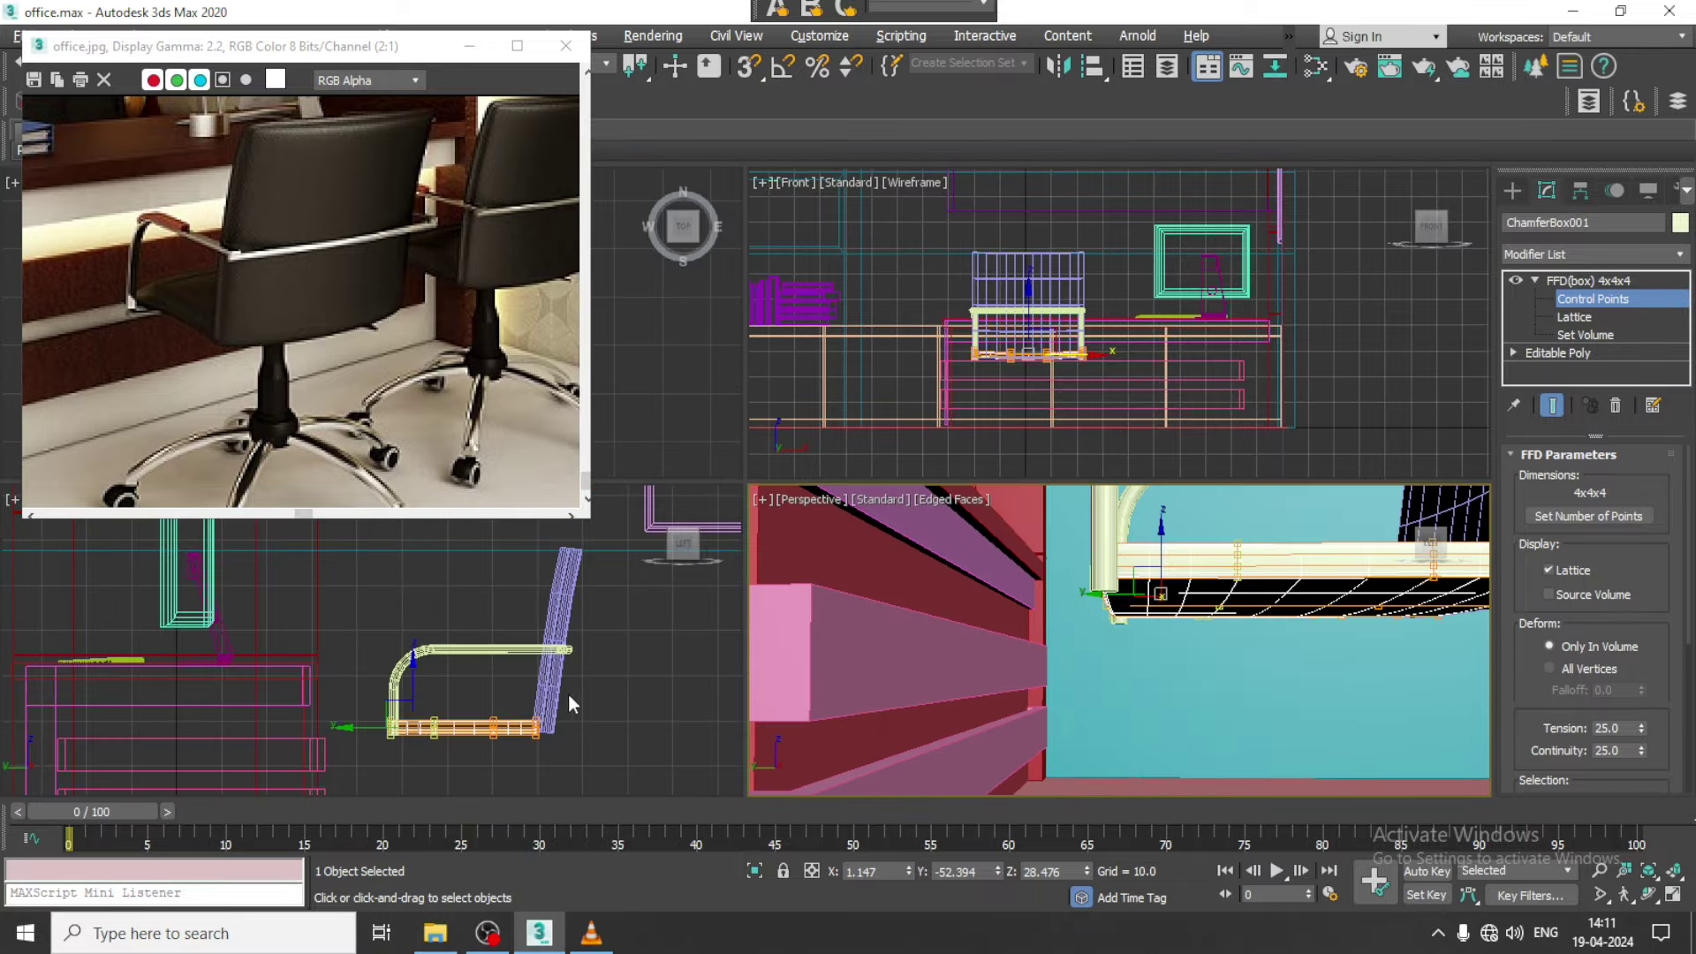
scroll(1126, 363, "up", 2)
key("alt+w")
scroll(1125, 367, "up", 3)
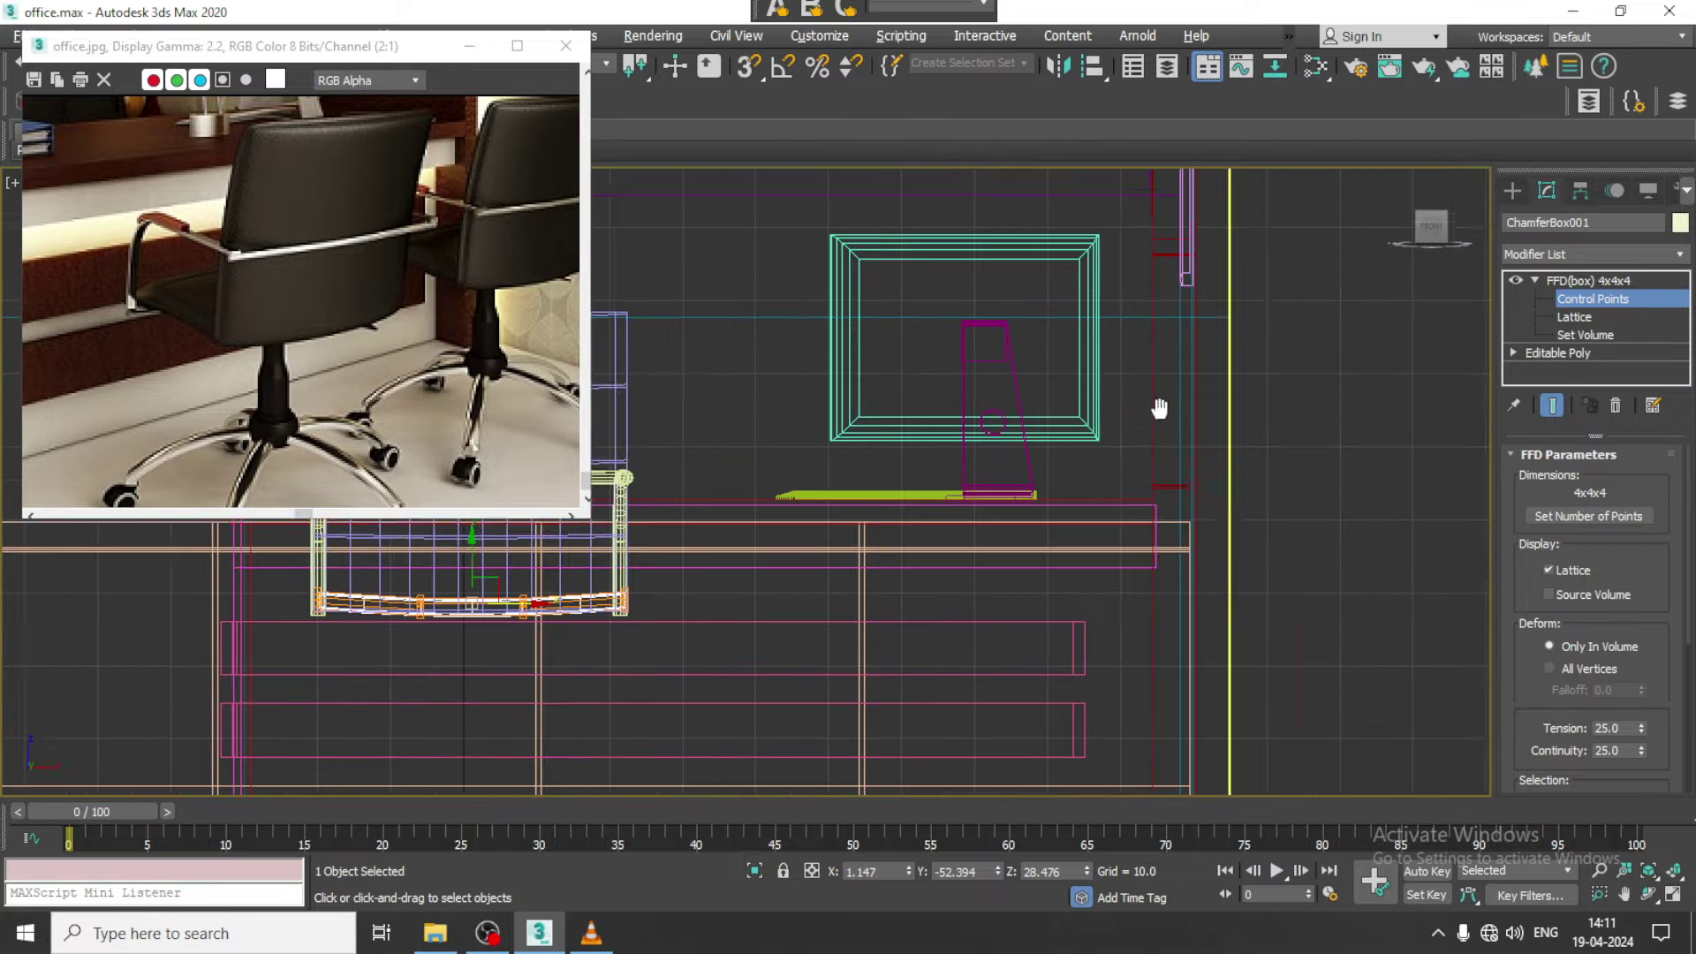
mouse_move(1153, 408)
middle_mouse_down()
mouse_move(1104, 399)
mouse_move(1168, 372)
middle_mouse_up()
left_click(1512, 190)
Draw a straight Line spline across the seat front from left edge to right edge
left_click(1549, 335)
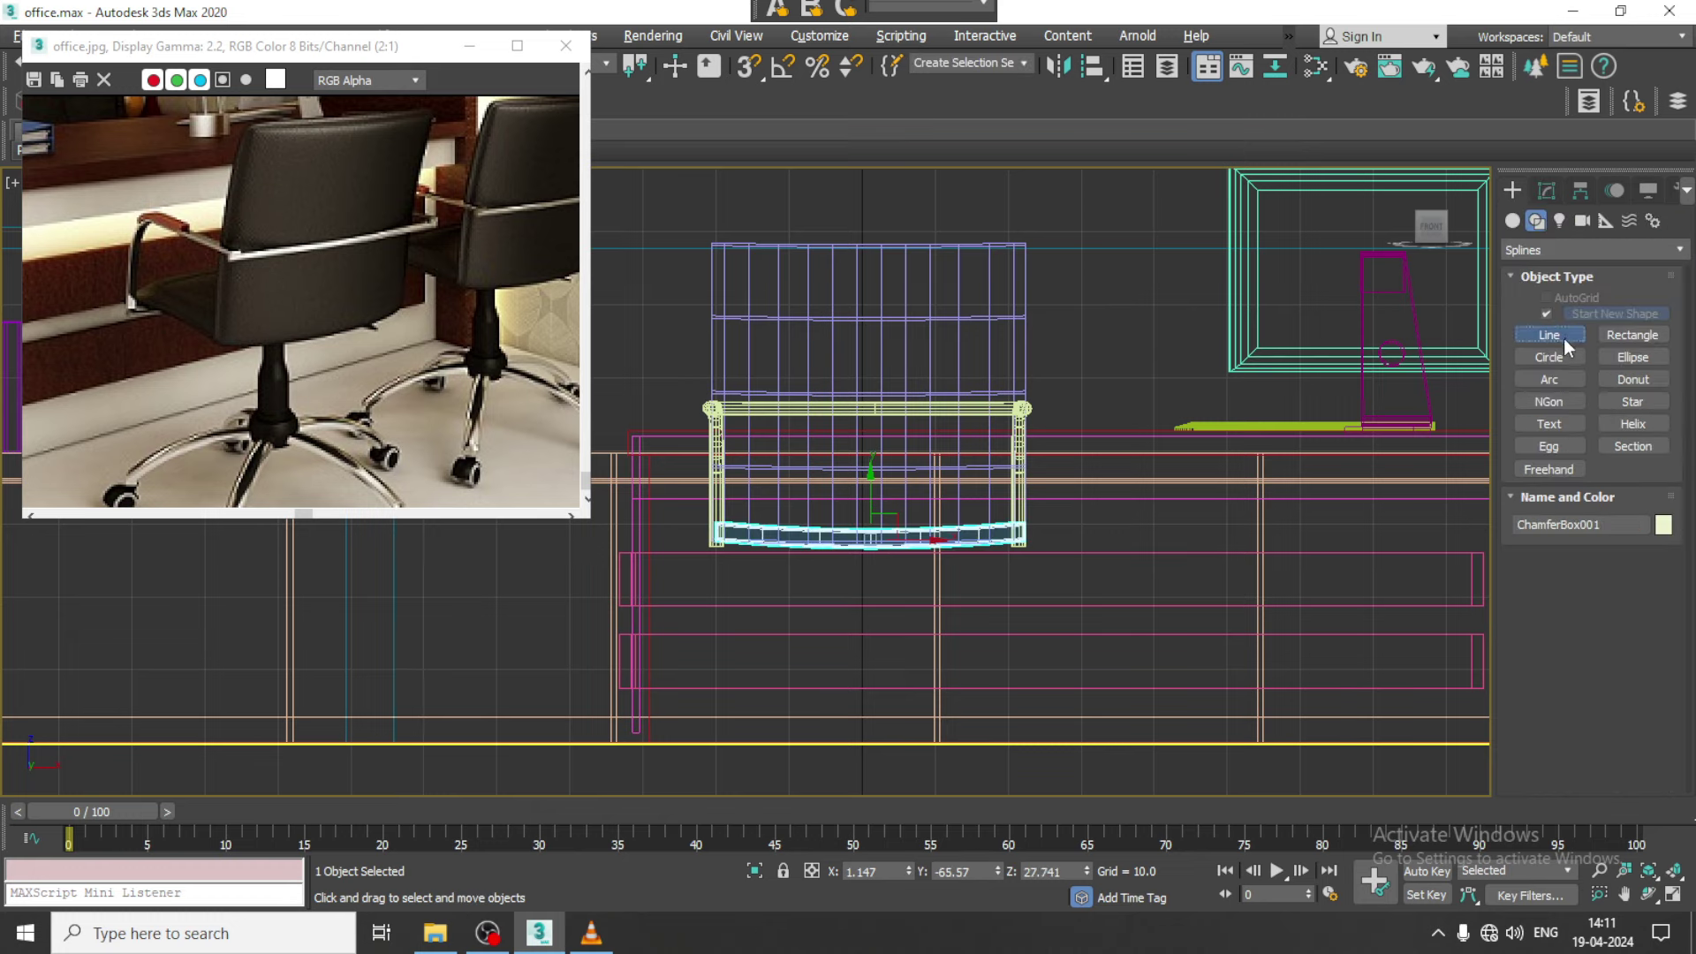
scroll(753, 552, "up", 2)
left_click(615, 547)
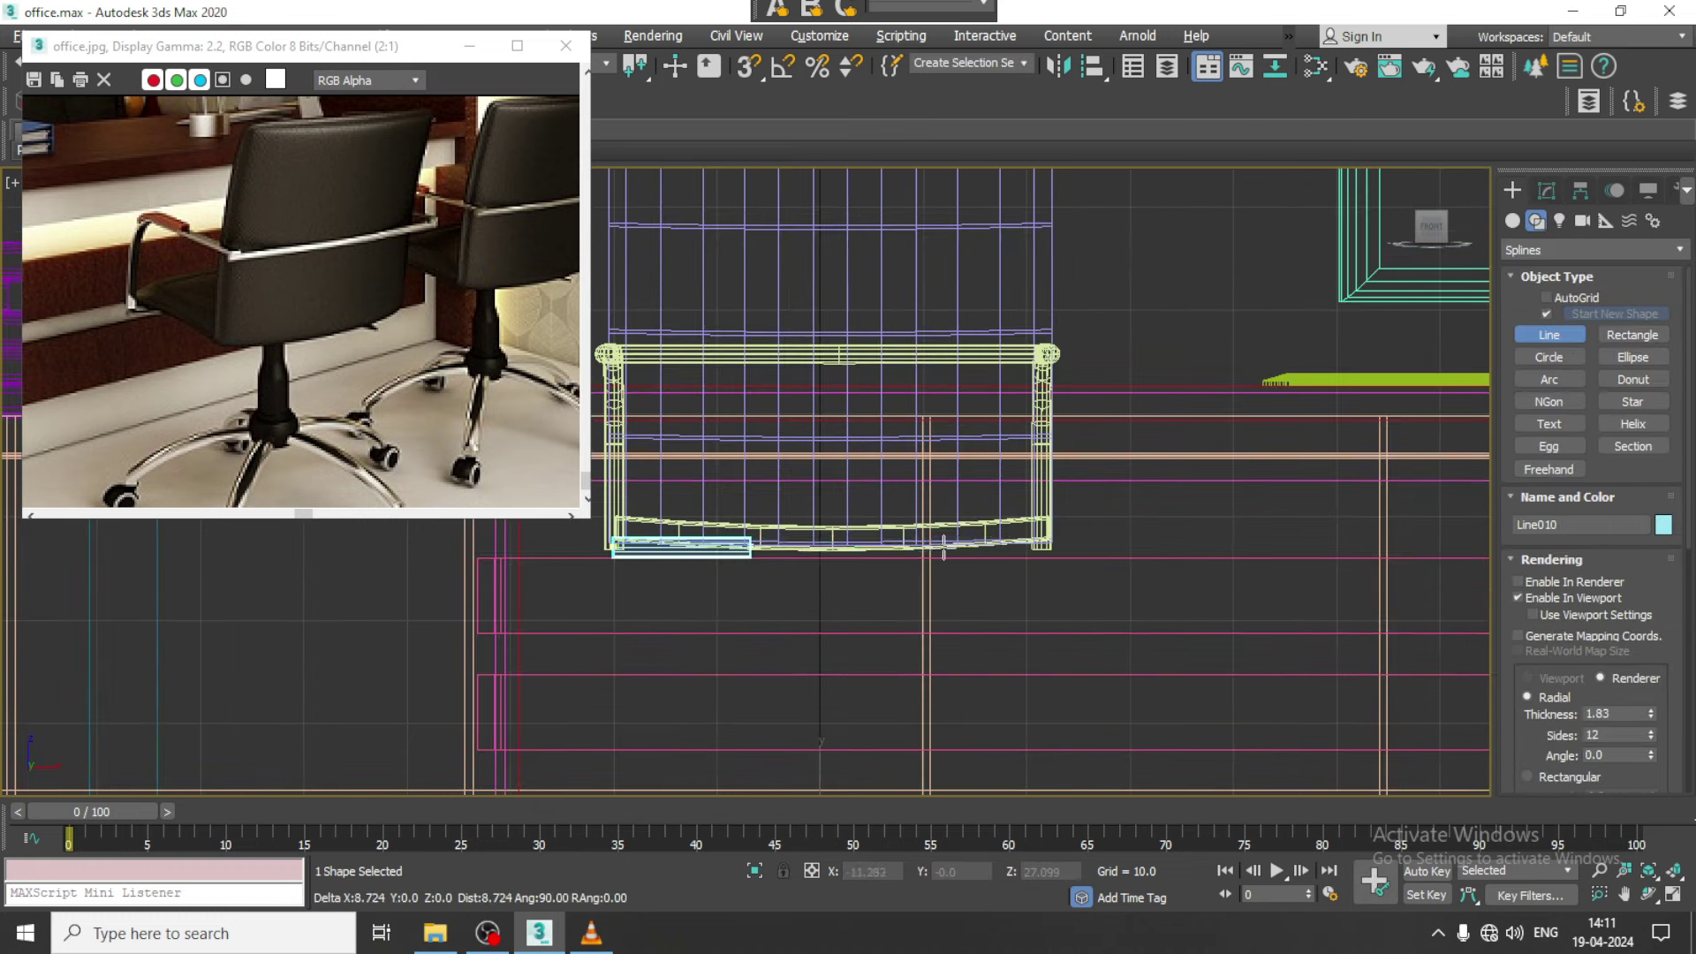
left_click(1047, 546)
right_click(1263, 744)
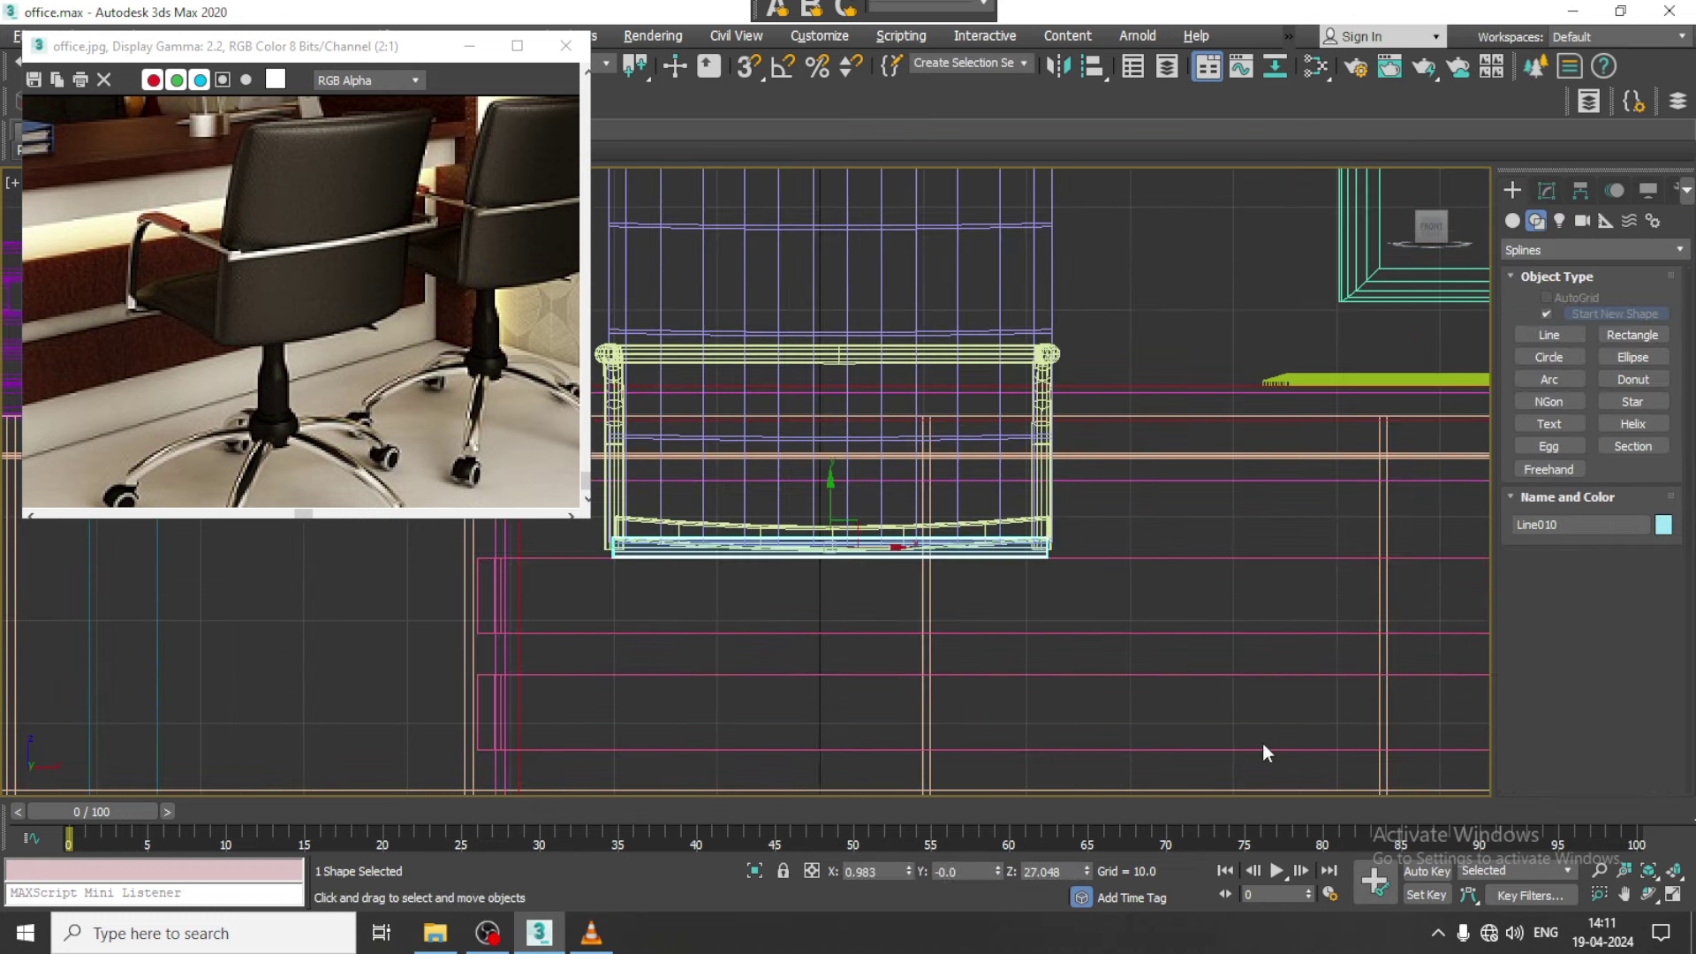
key("alt+w")
key("alt+w")
Move the new tube from the desk front to beneath the front of the seat
scroll(971, 575, "down", 10)
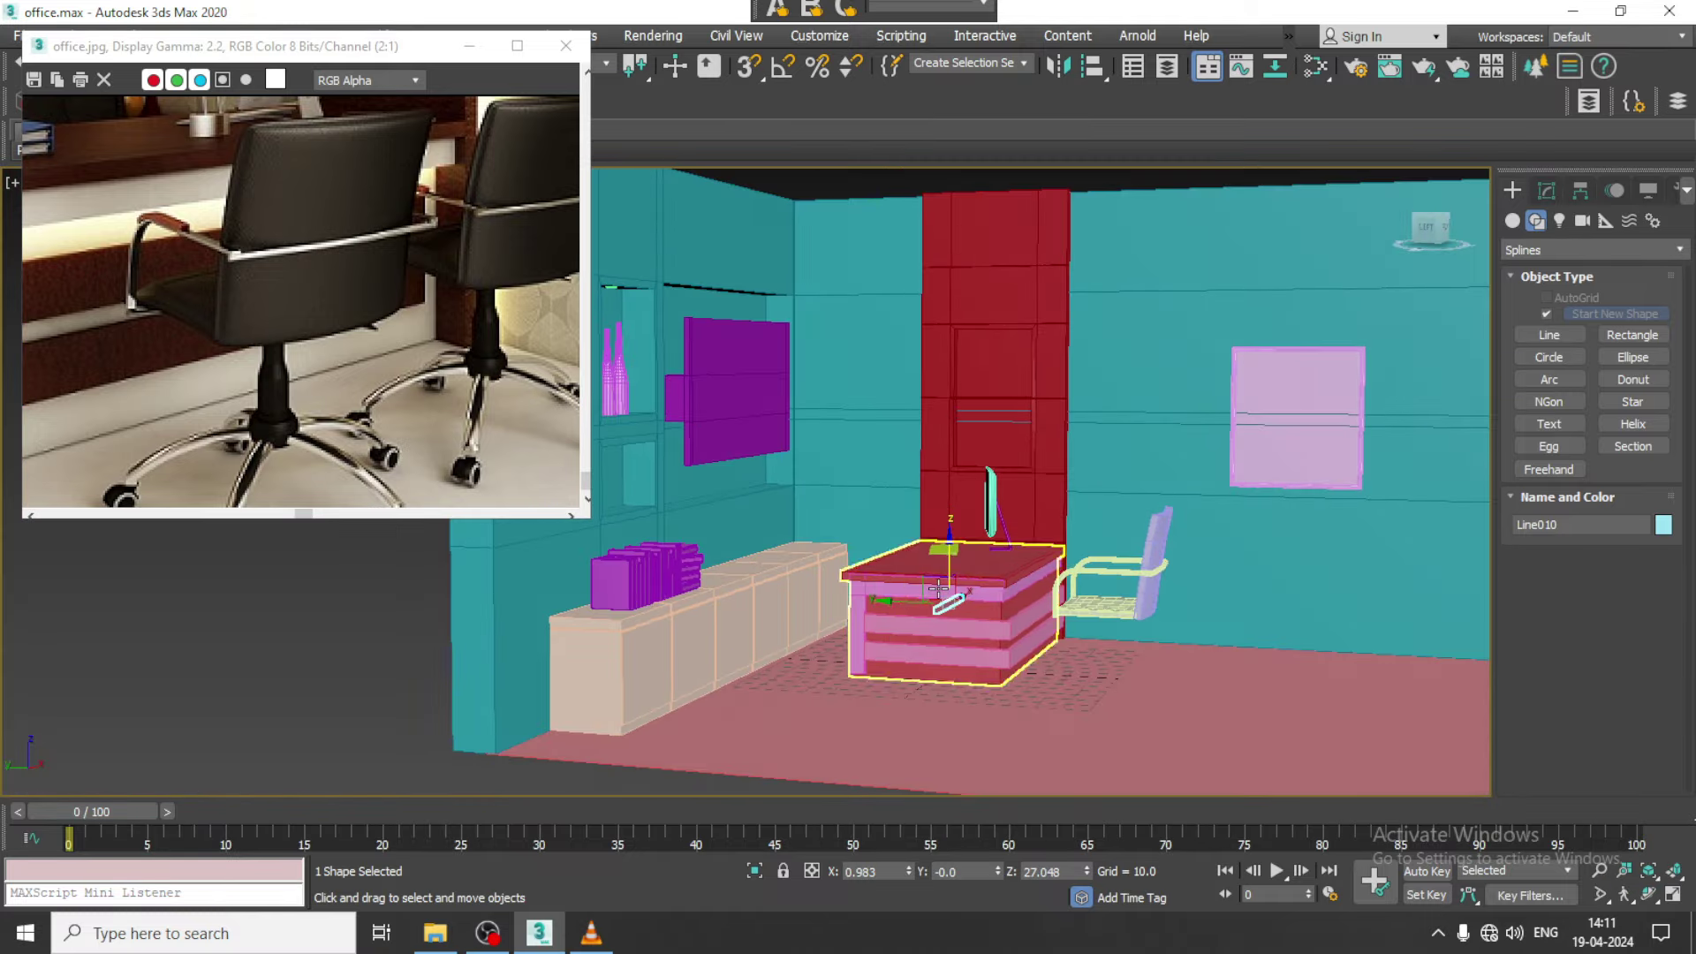
scroll(930, 621, "up", 2)
left_click_drag(930, 621, 1173, 635)
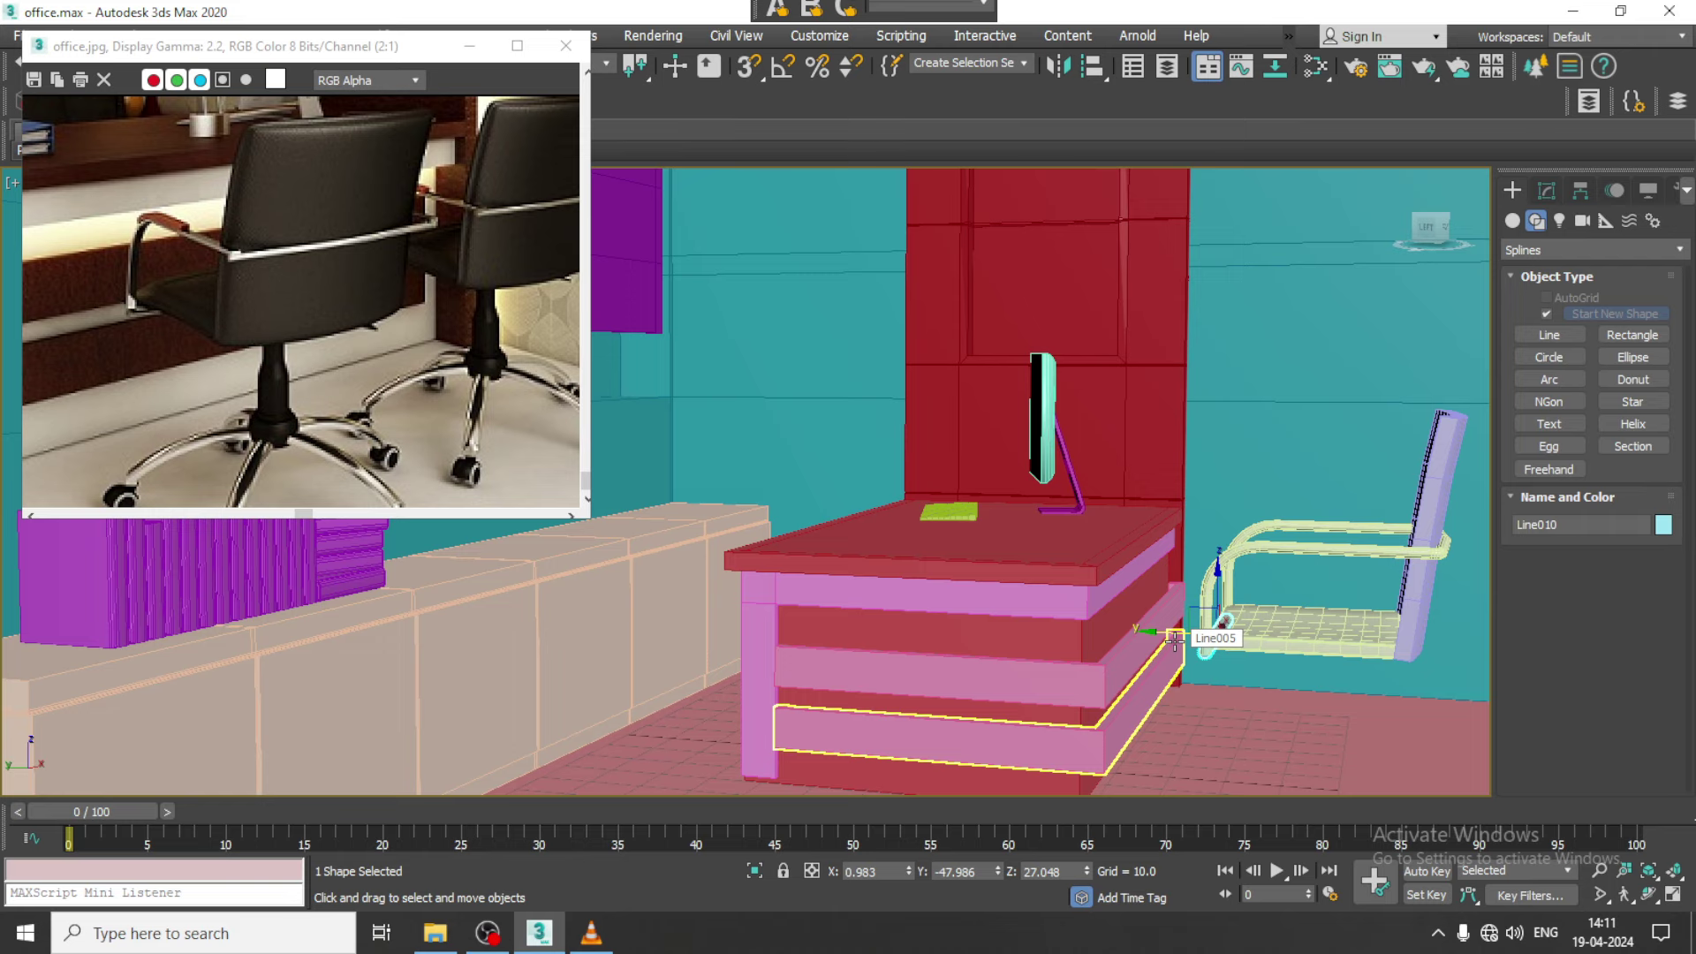
scroll(1175, 642, "up", 5)
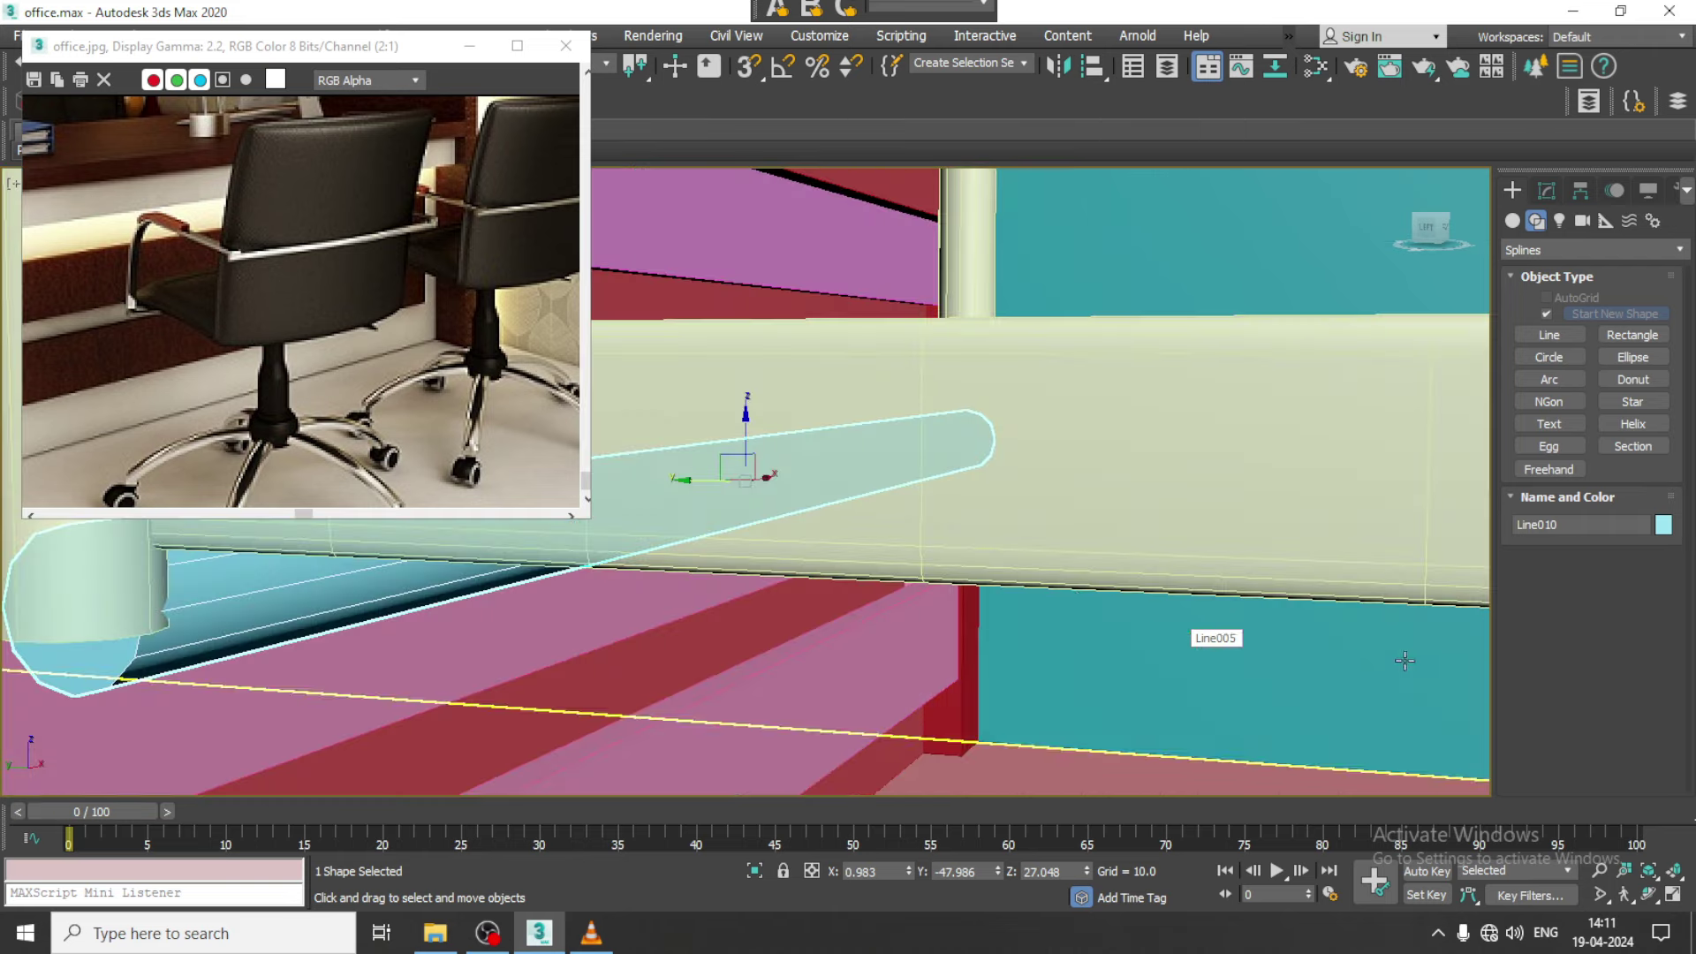
mouse_move(1175, 642)
middle_mouse_down("alt")
mouse_move(1158, 567)
mouse_move(1254, 477)
middle_mouse_up("alt")
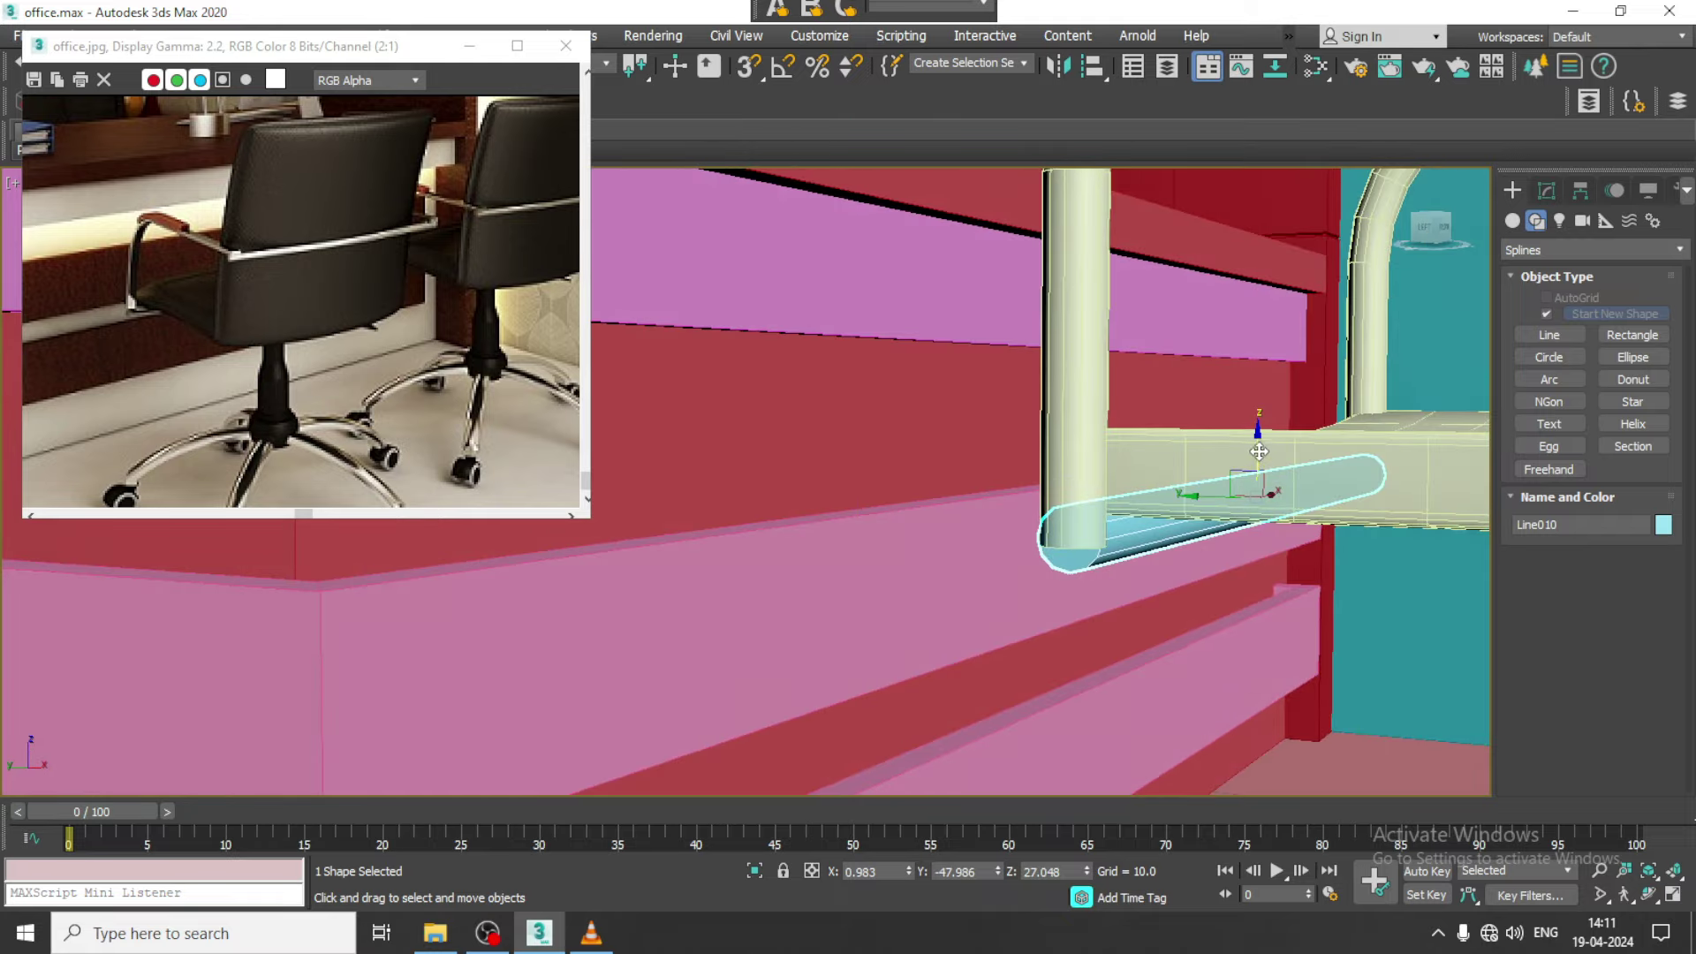
left_click_drag(1264, 458, 1264, 453)
mouse_move(1264, 452)
middle_mouse_down("alt")
mouse_move(1206, 492)
mouse_move(1241, 471)
middle_mouse_up("alt")
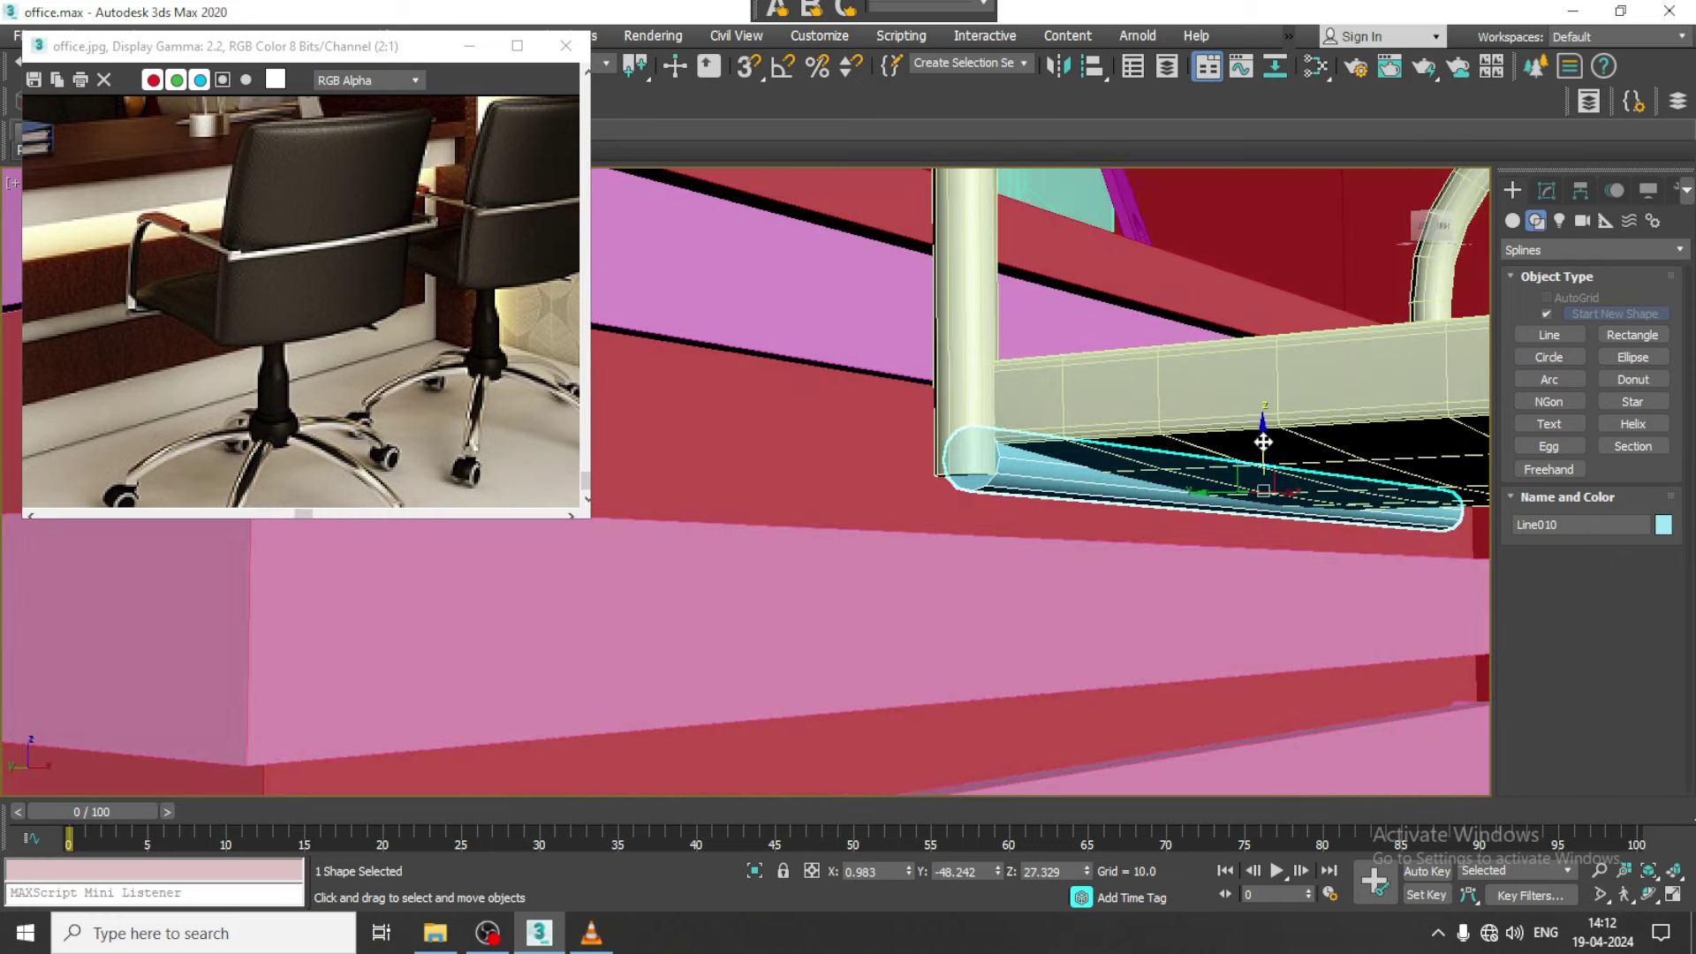
left_click_drag(1265, 441, 1281, 478)
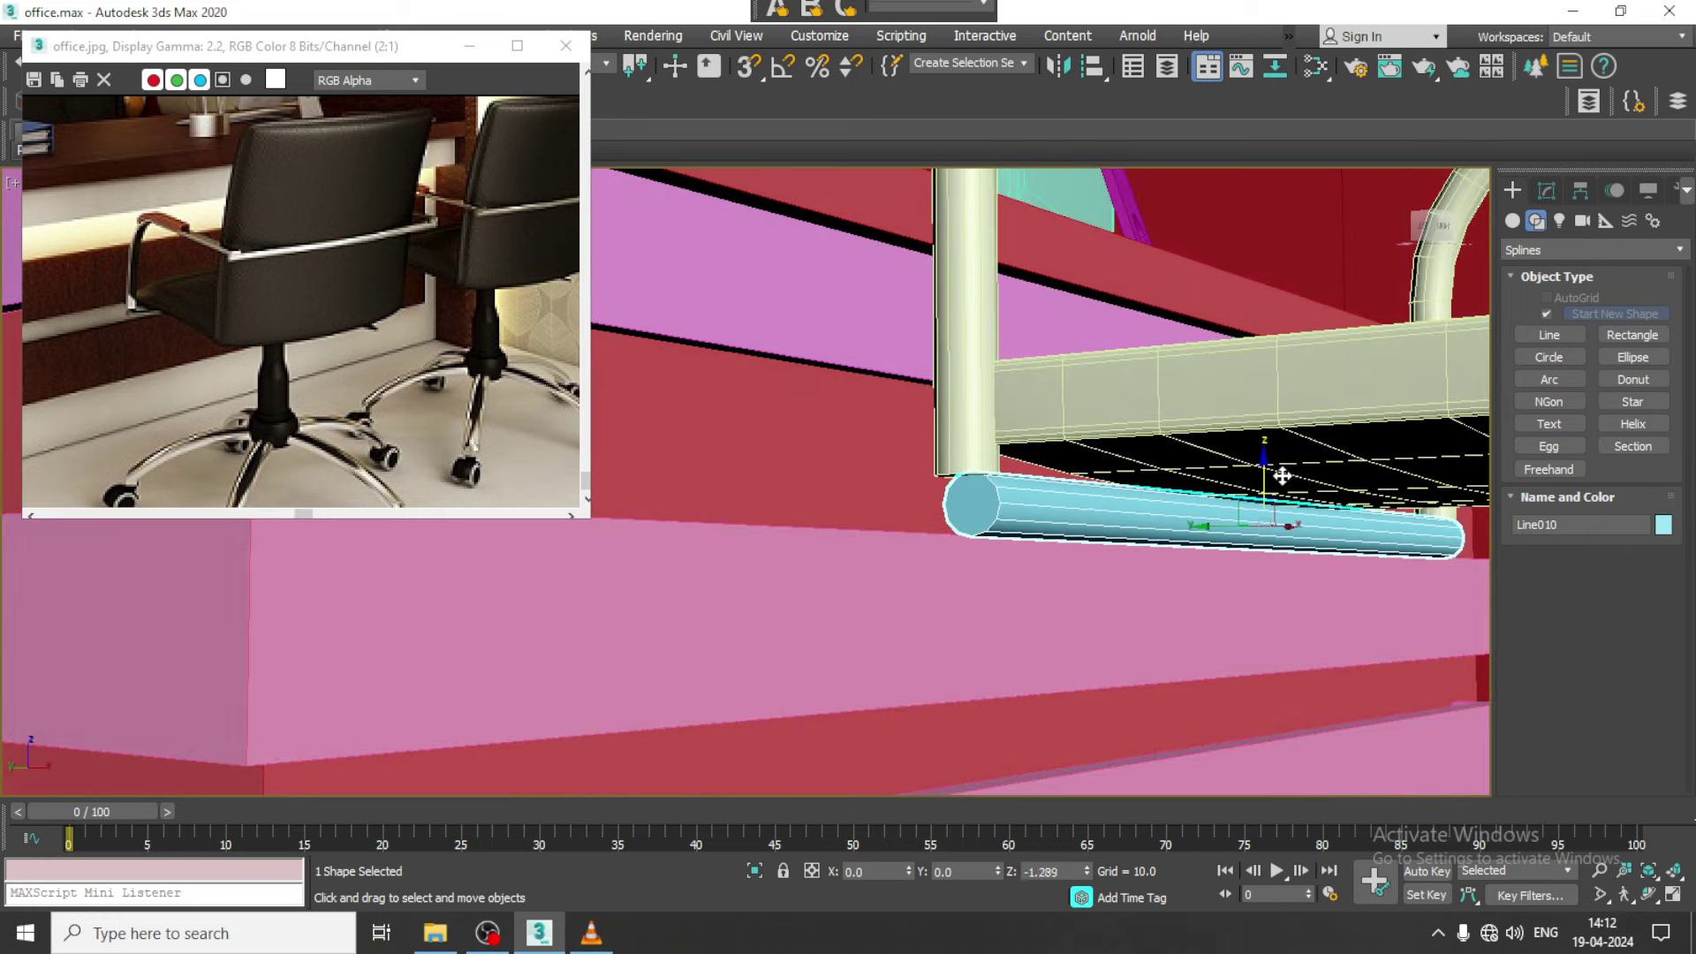
Select the Line010 tube frame with the Move tool active
right_click(1171, 516)
left_click(1141, 611)
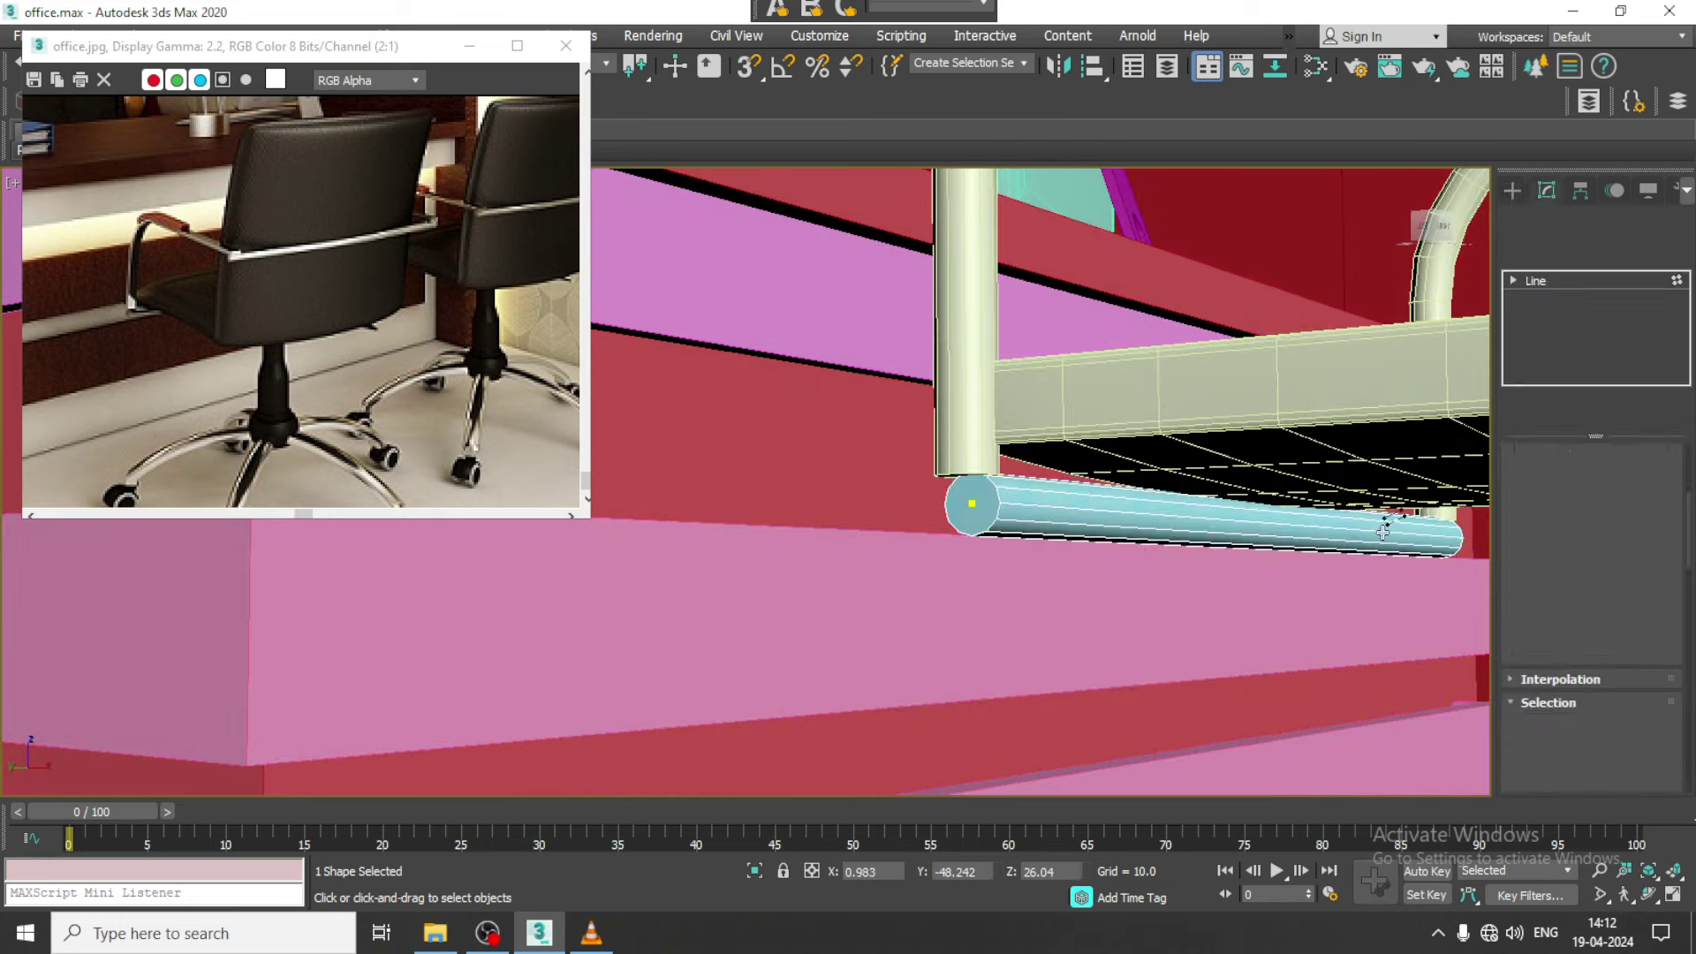
scroll(1347, 552, "up", 1)
scroll(1260, 551, "up", 3)
scroll(1260, 552, "down", 1)
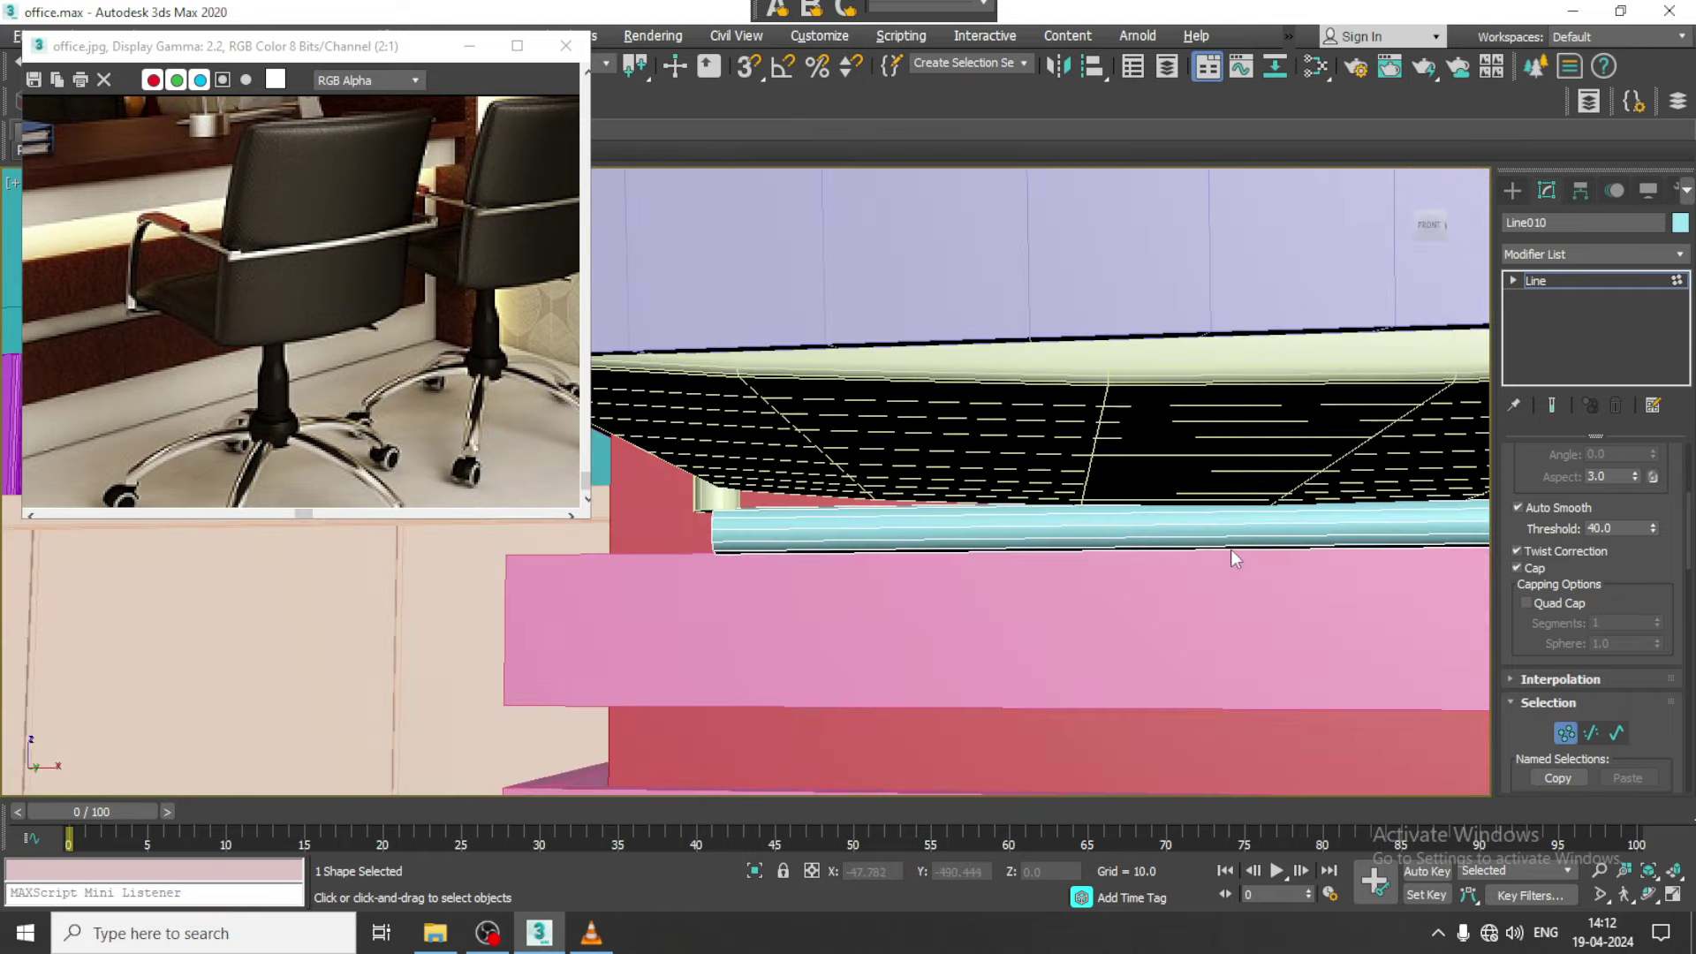
scroll(1235, 548, "down", 2)
scroll(1242, 560, "down", 2)
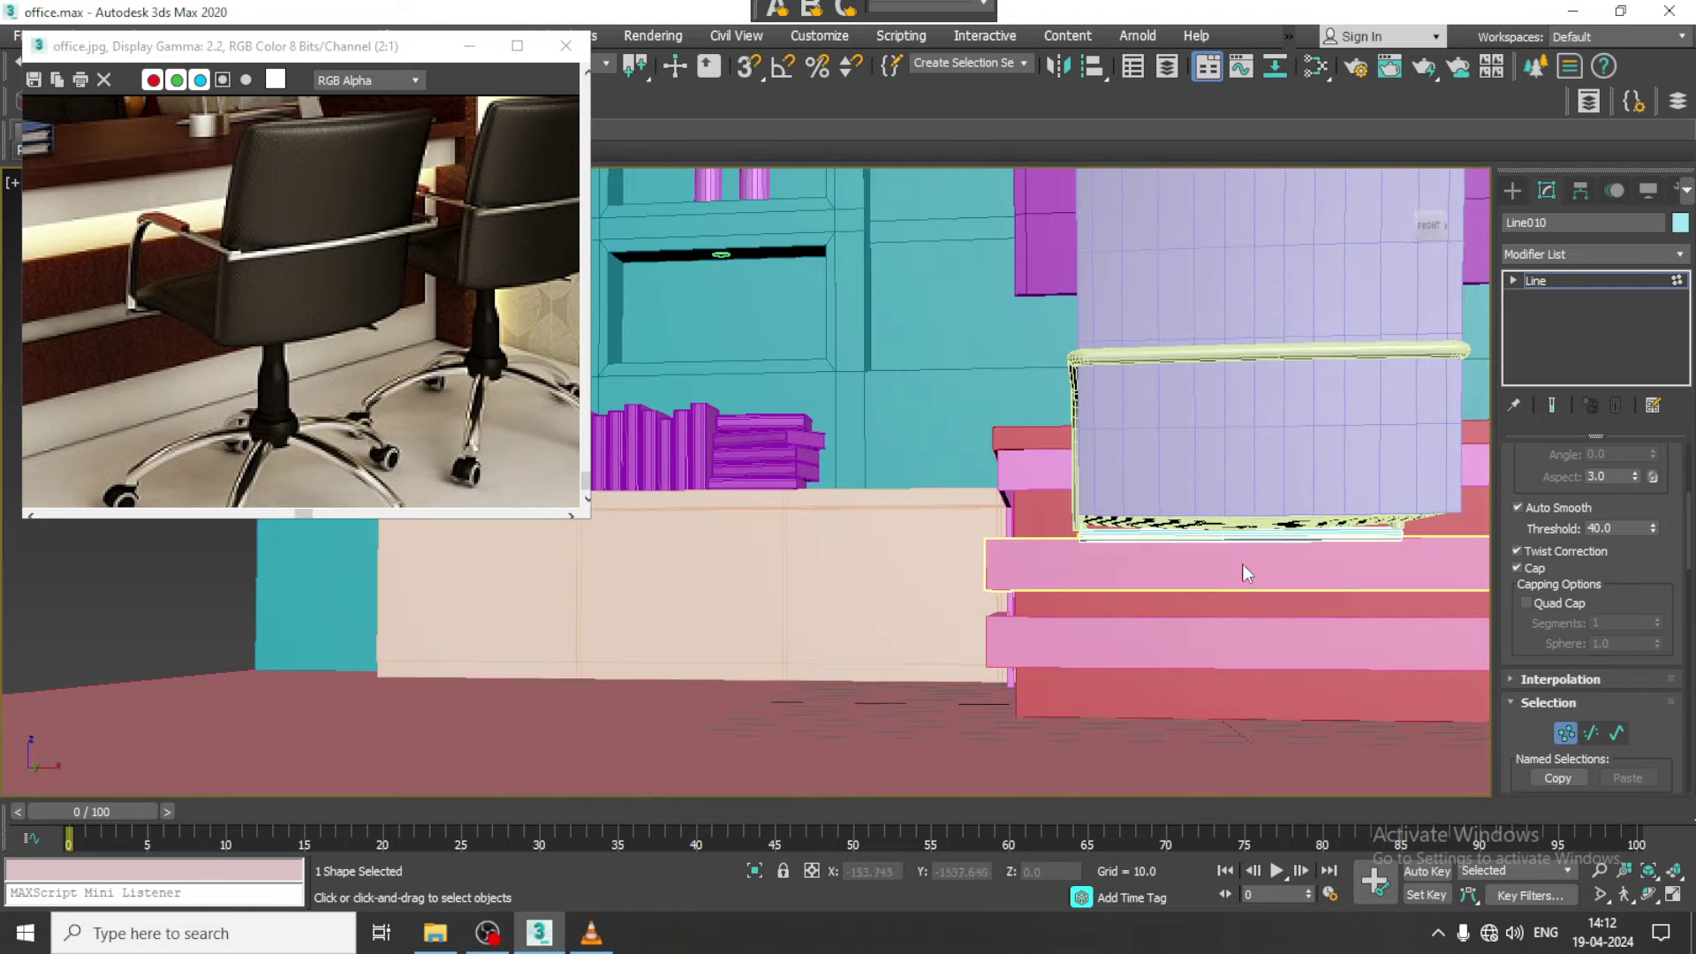
left_click(1305, 560)
scroll(1247, 505, "up", 1)
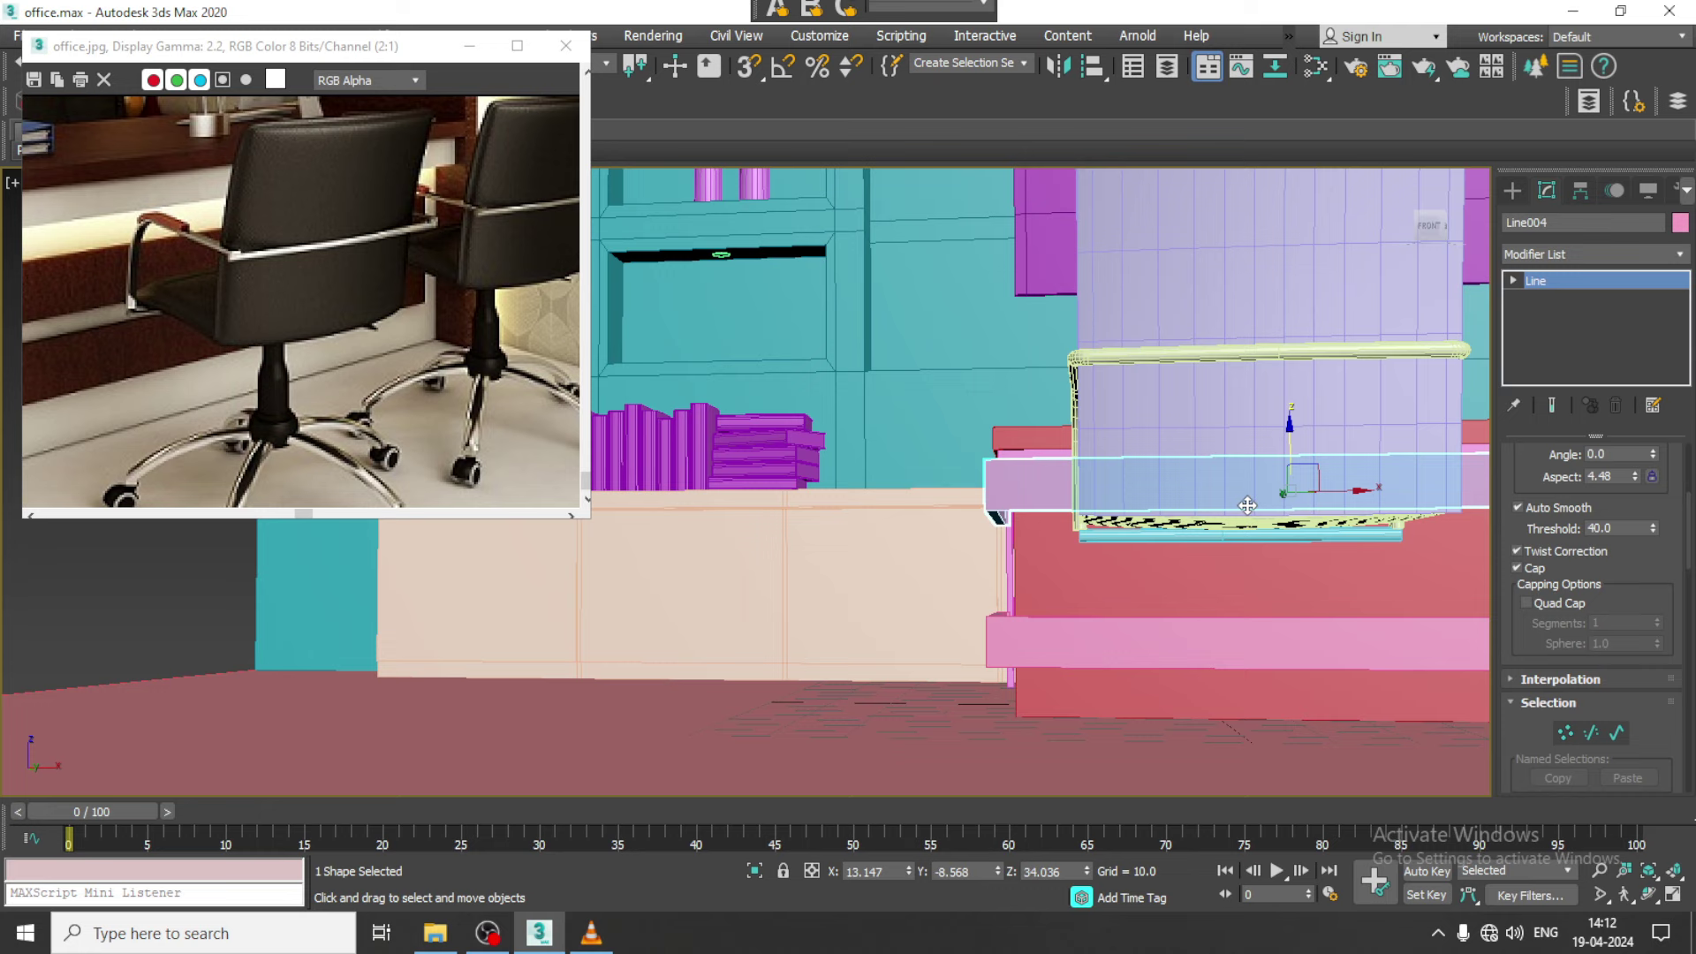
left_click(1212, 537)
key("w")
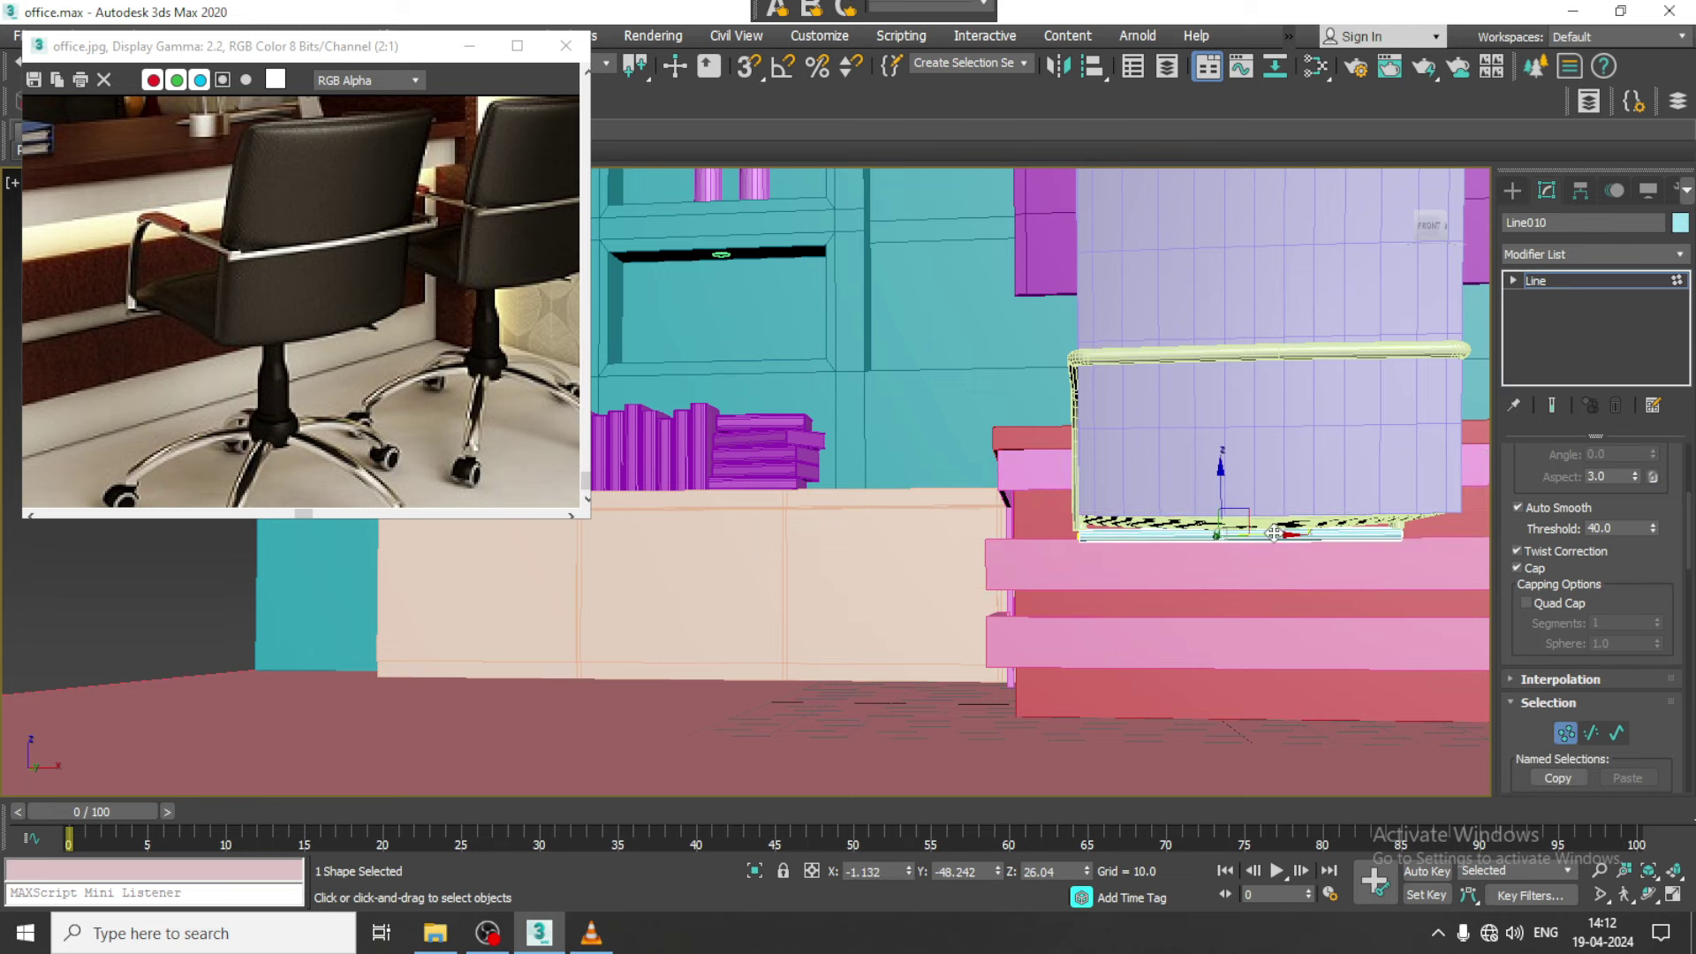
Set the tube's rendering Thickness to 1.519
mouse_move(1294, 528)
middle_mouse_down("alt")
mouse_move(1309, 544)
mouse_move(1254, 555)
mouse_move(1275, 556)
middle_mouse_up("alt")
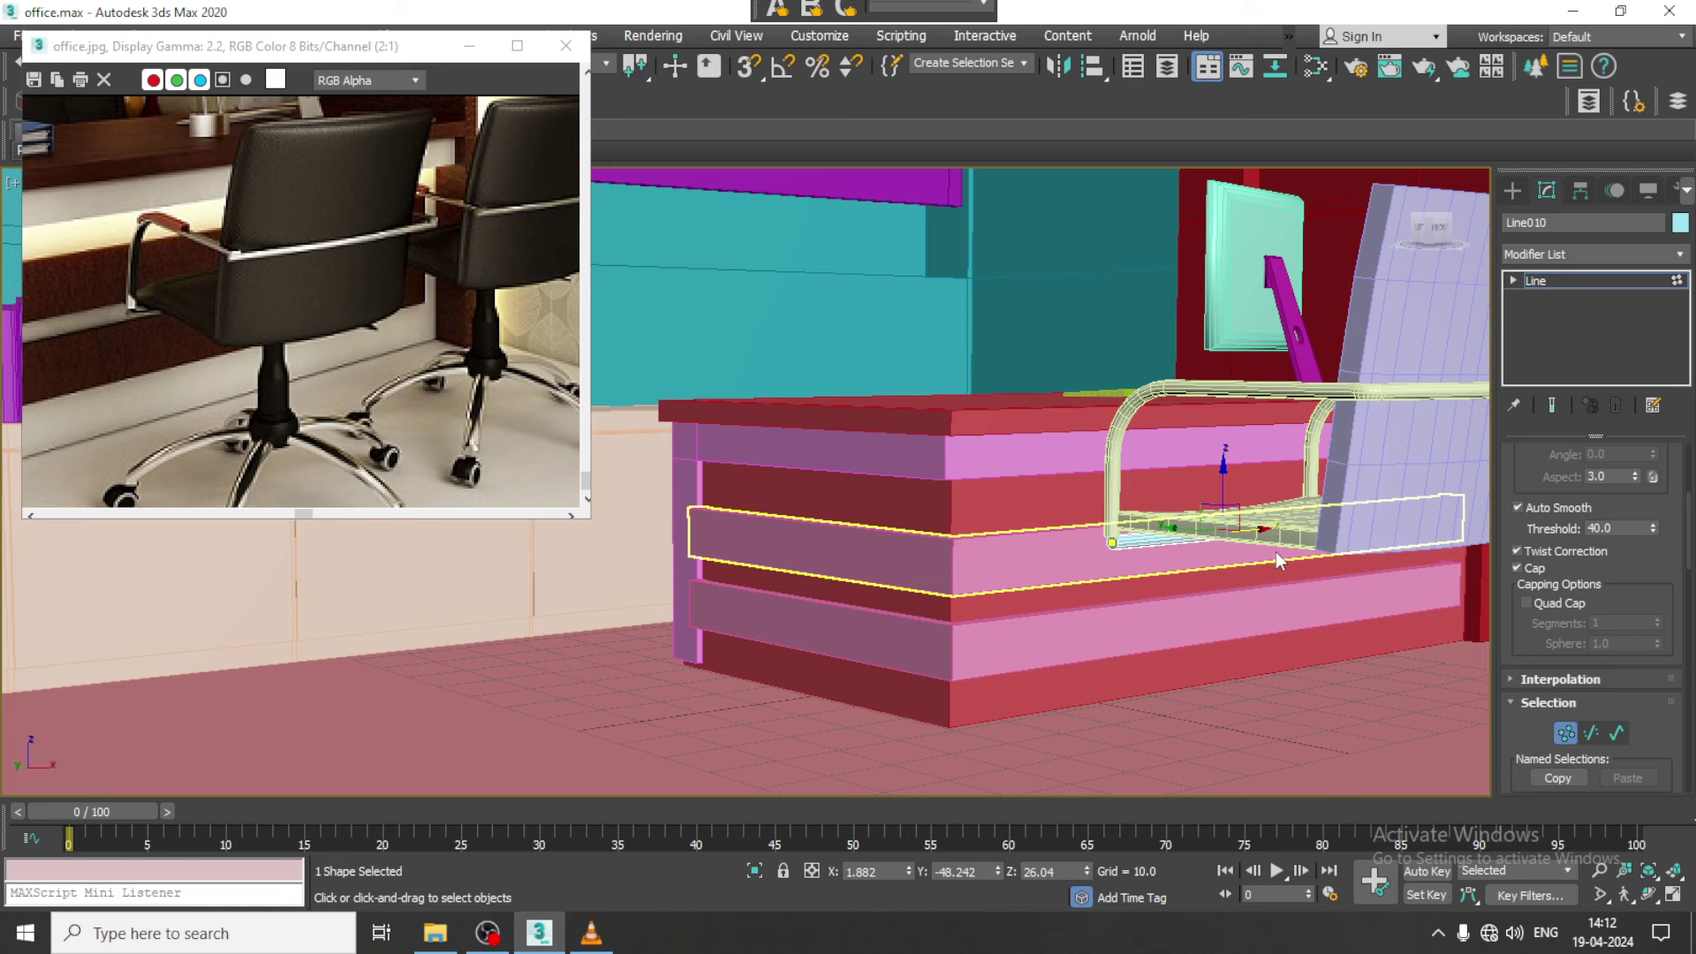
scroll(1068, 539, "up", 2)
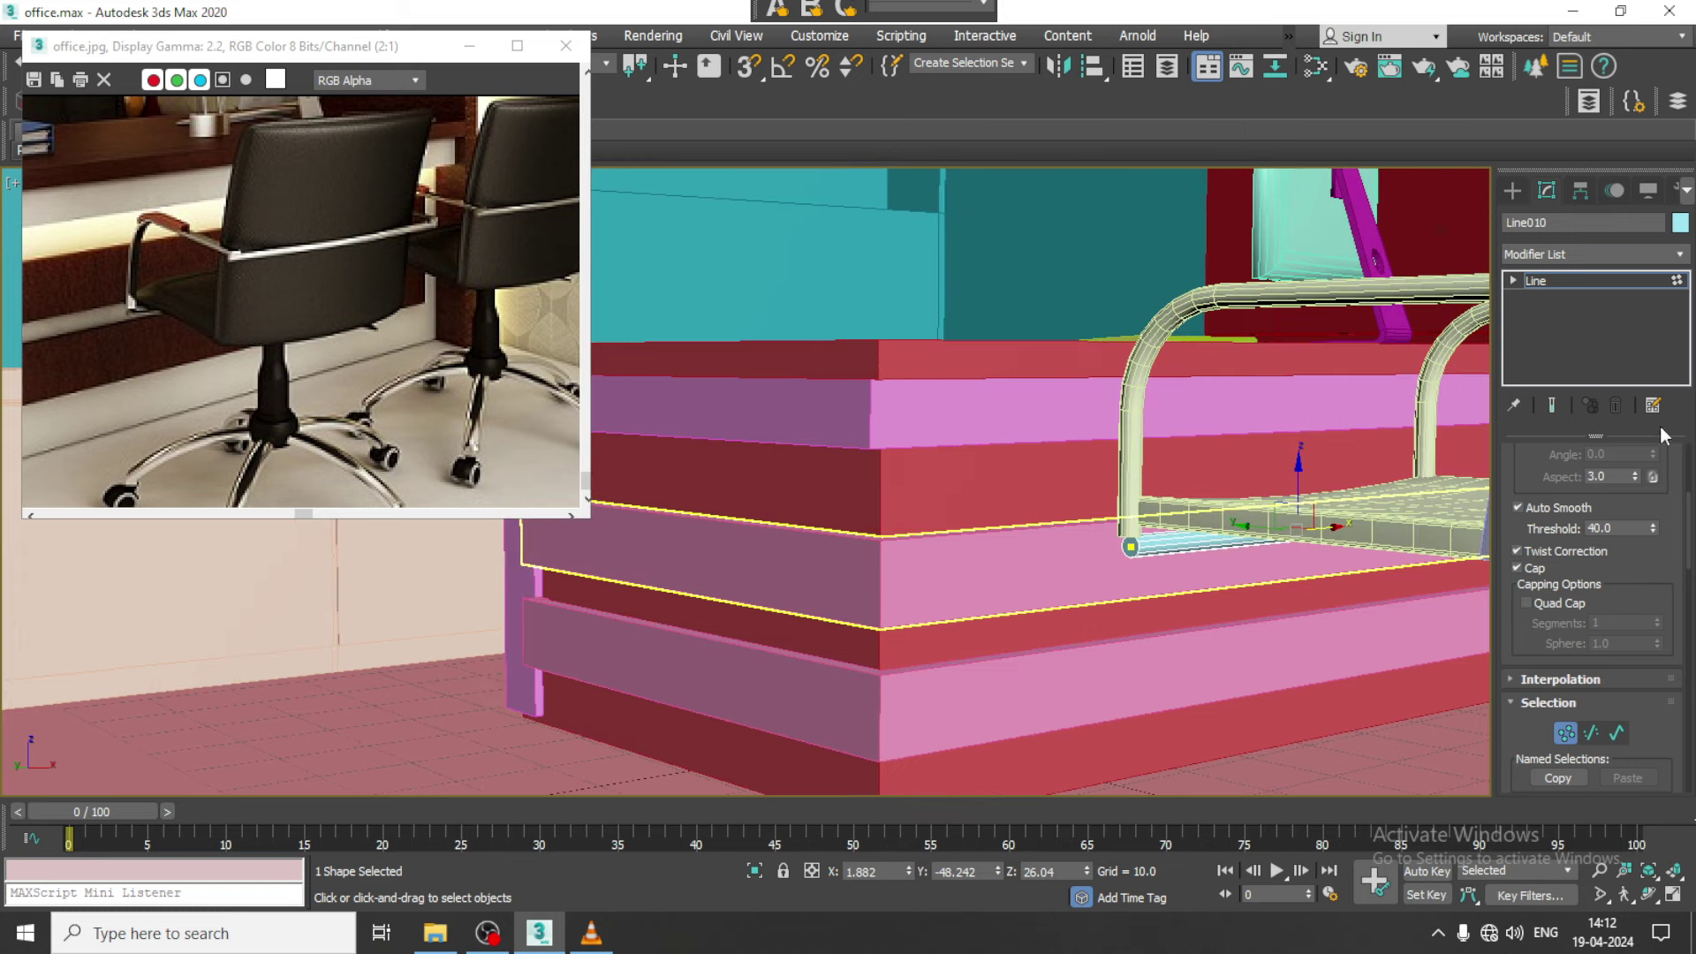
scroll(1600, 495, "up", 5)
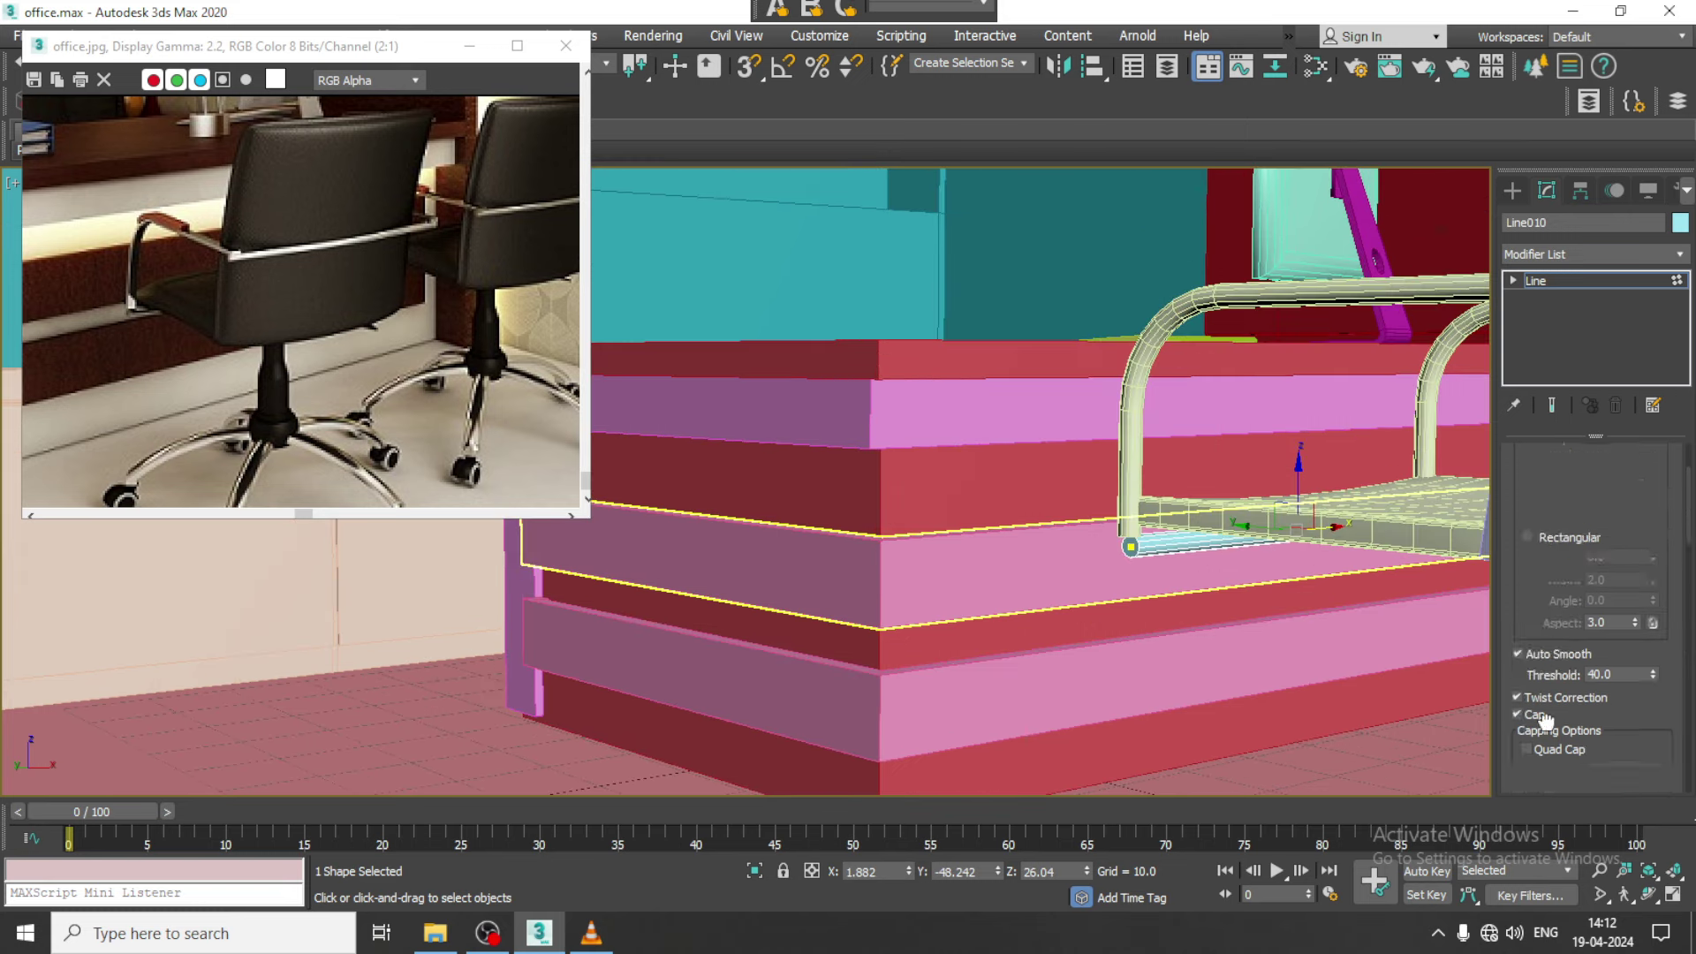
left_click_drag(1656, 615, 1655, 600)
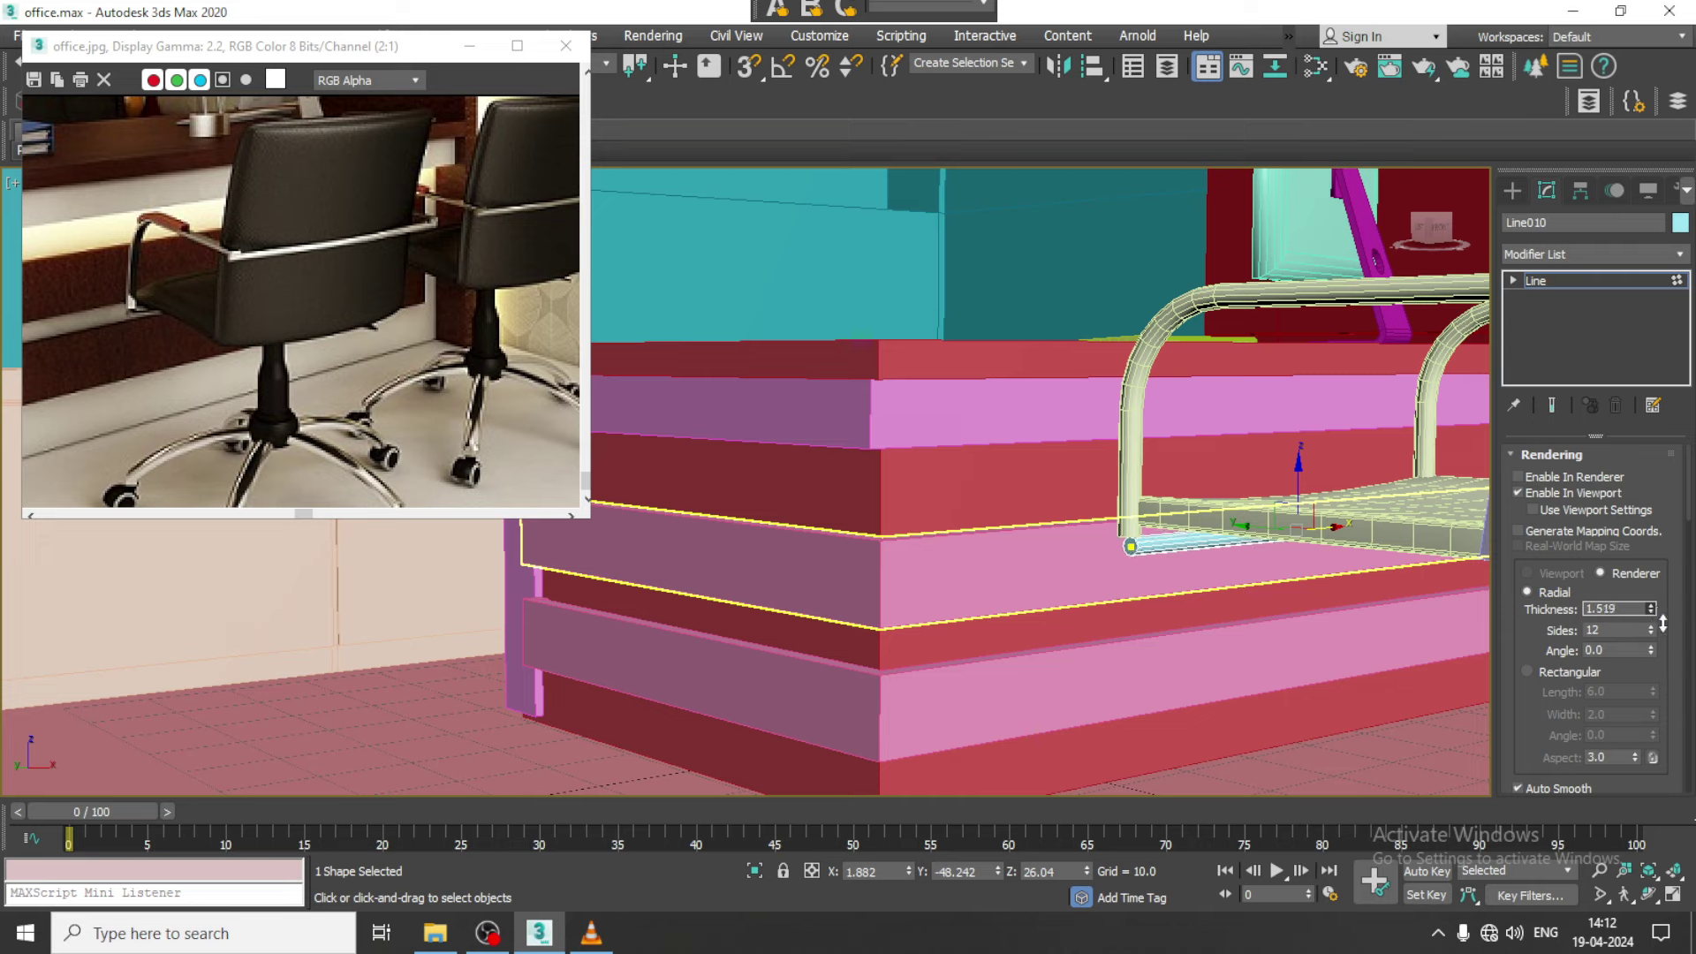
left_click(1510, 189)
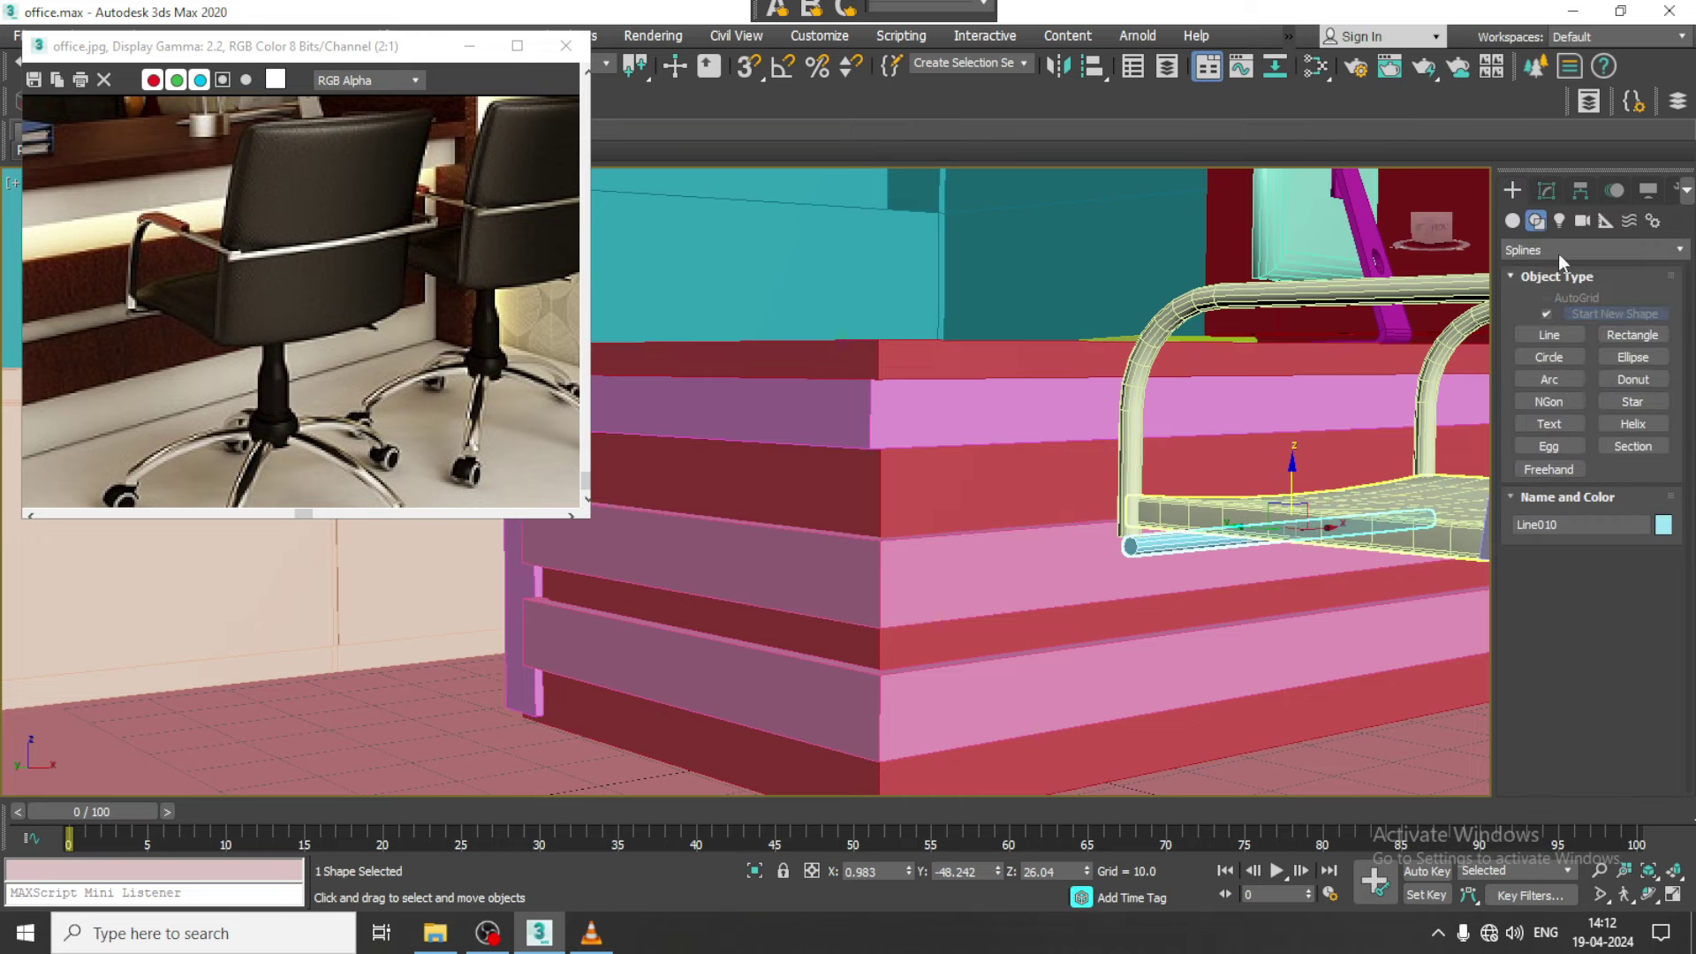
left_click(1545, 189)
scroll(1517, 659, "down", 3)
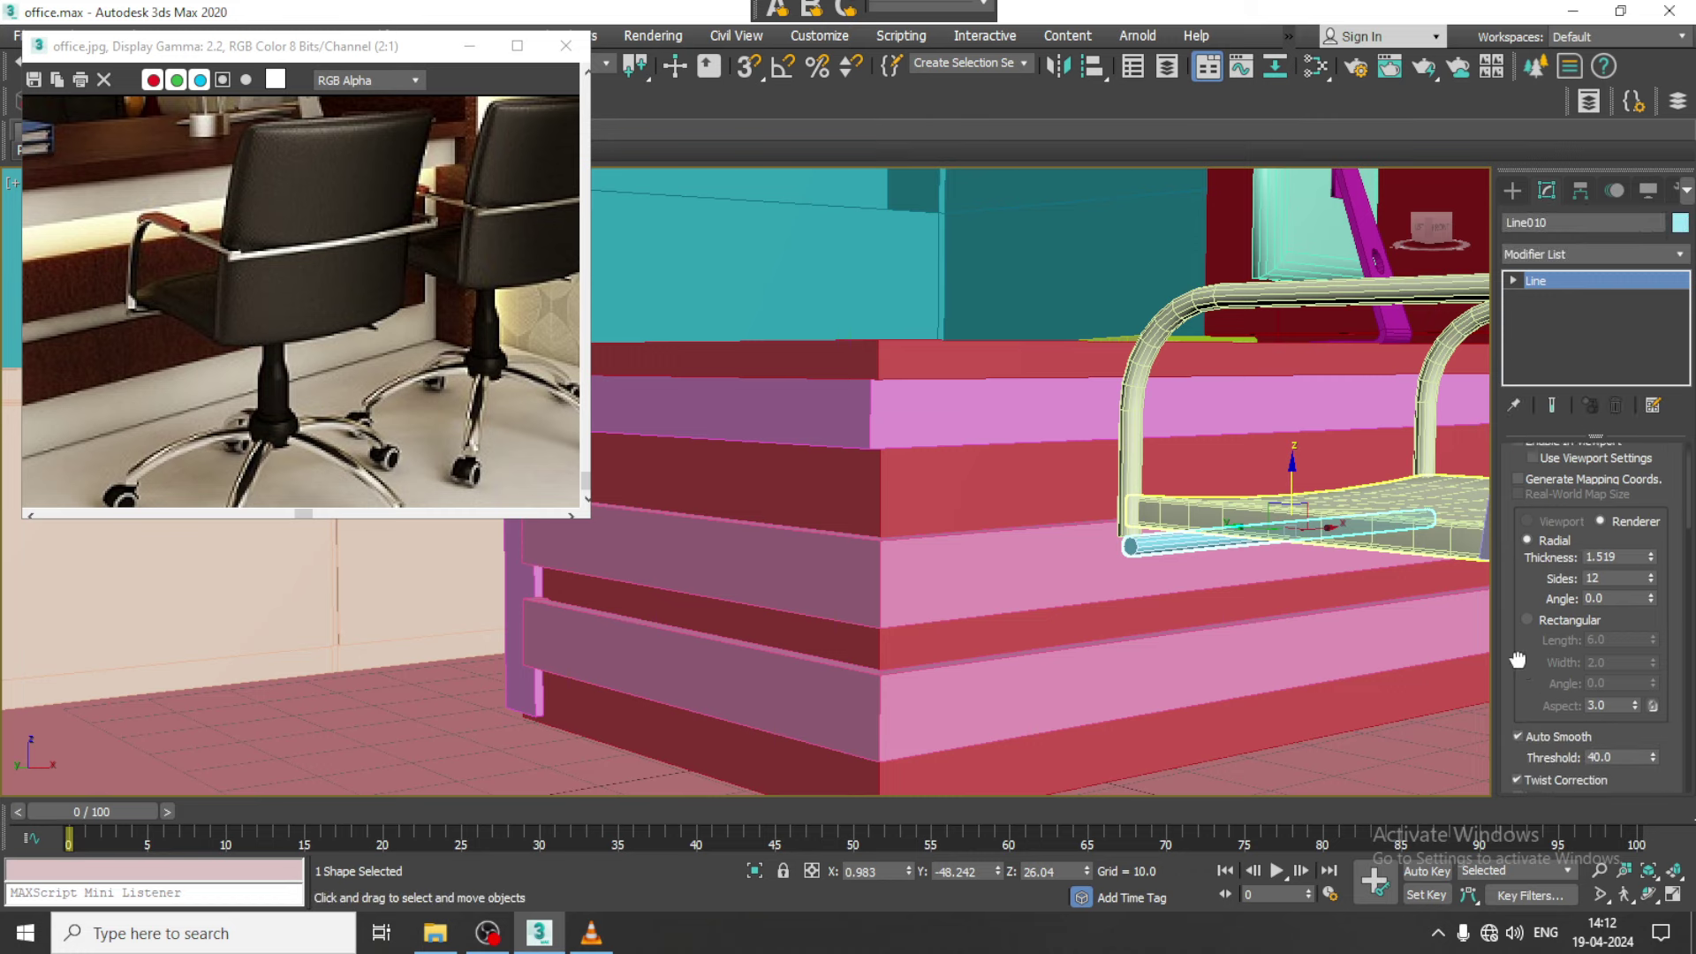
left_click_drag(1518, 660, 1507, 339)
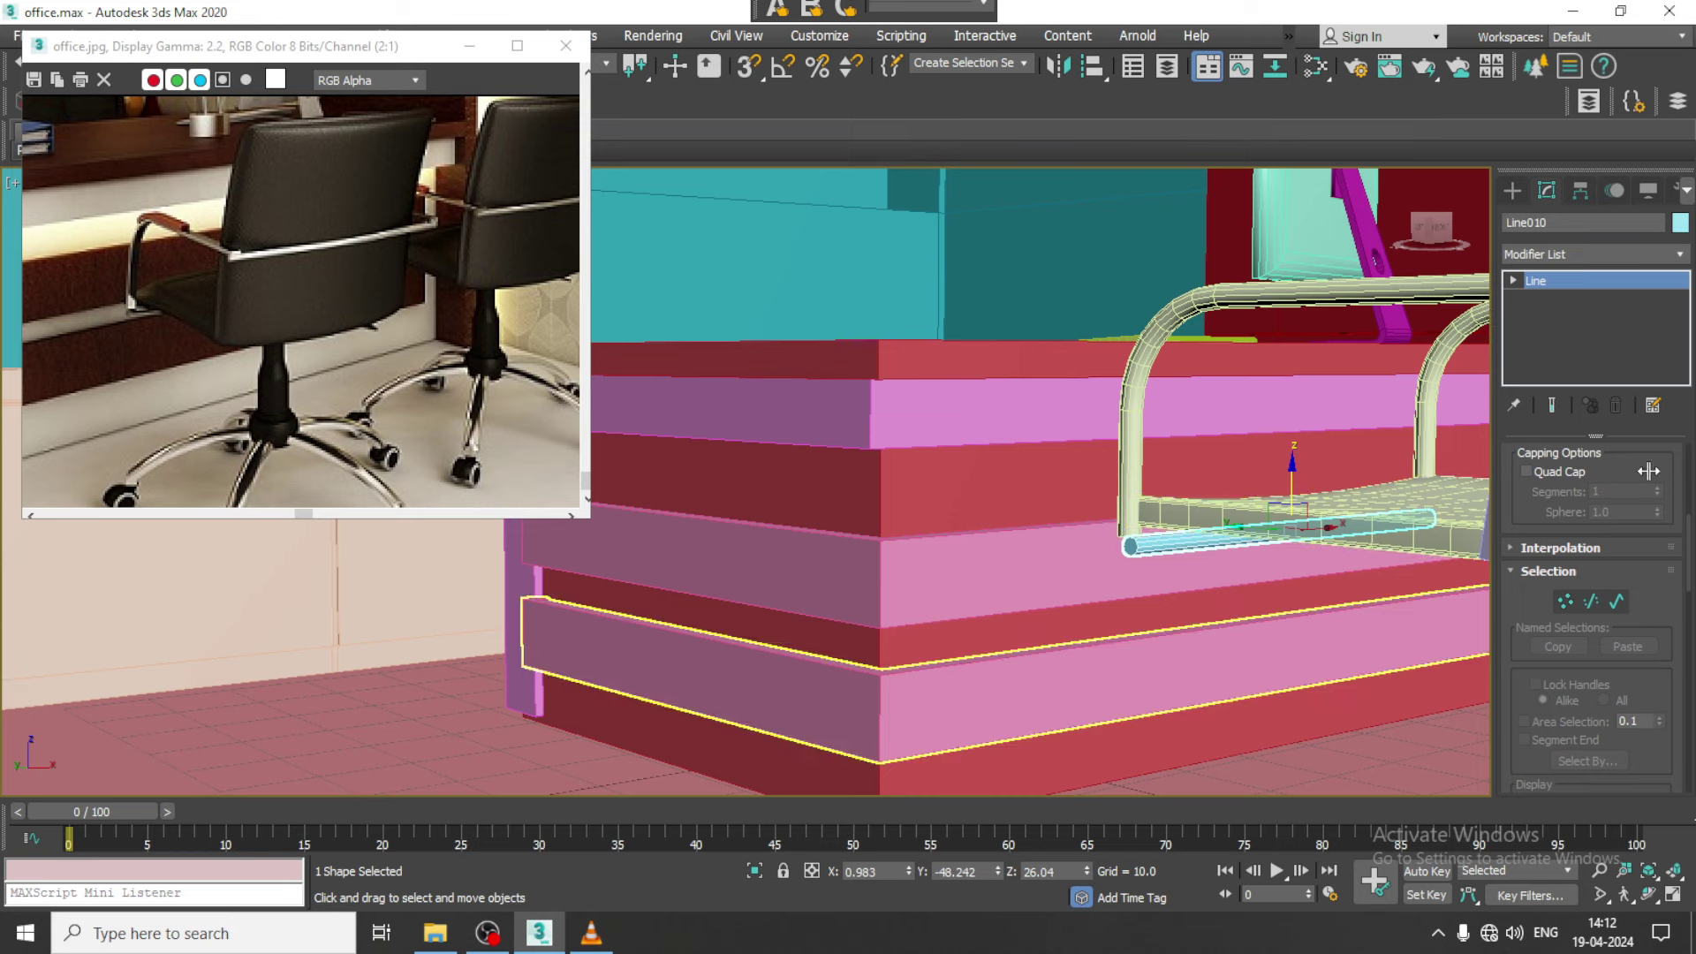
left_click_drag(1555, 601, 1553, 220)
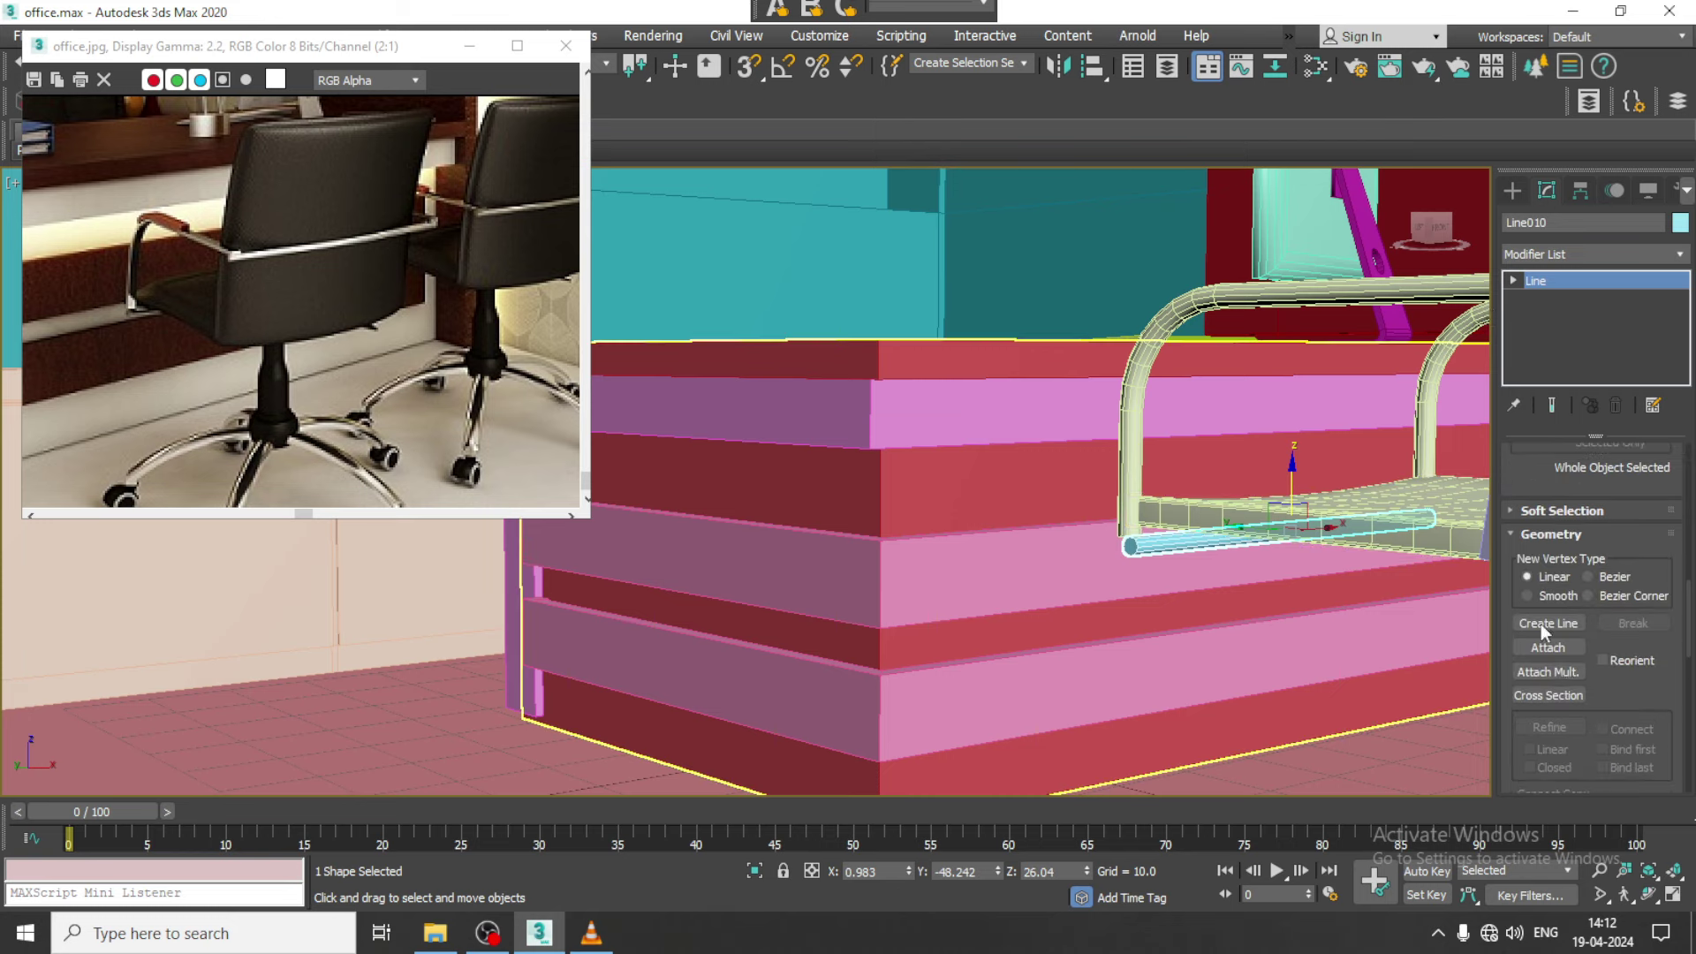
Start Attach, then fuse and weld the paired end vertices at the first joint
left_click(1547, 648)
mouse_move(1133, 490)
middle_mouse_down("alt")
mouse_move(1098, 506)
mouse_move(1179, 442)
middle_mouse_up("alt")
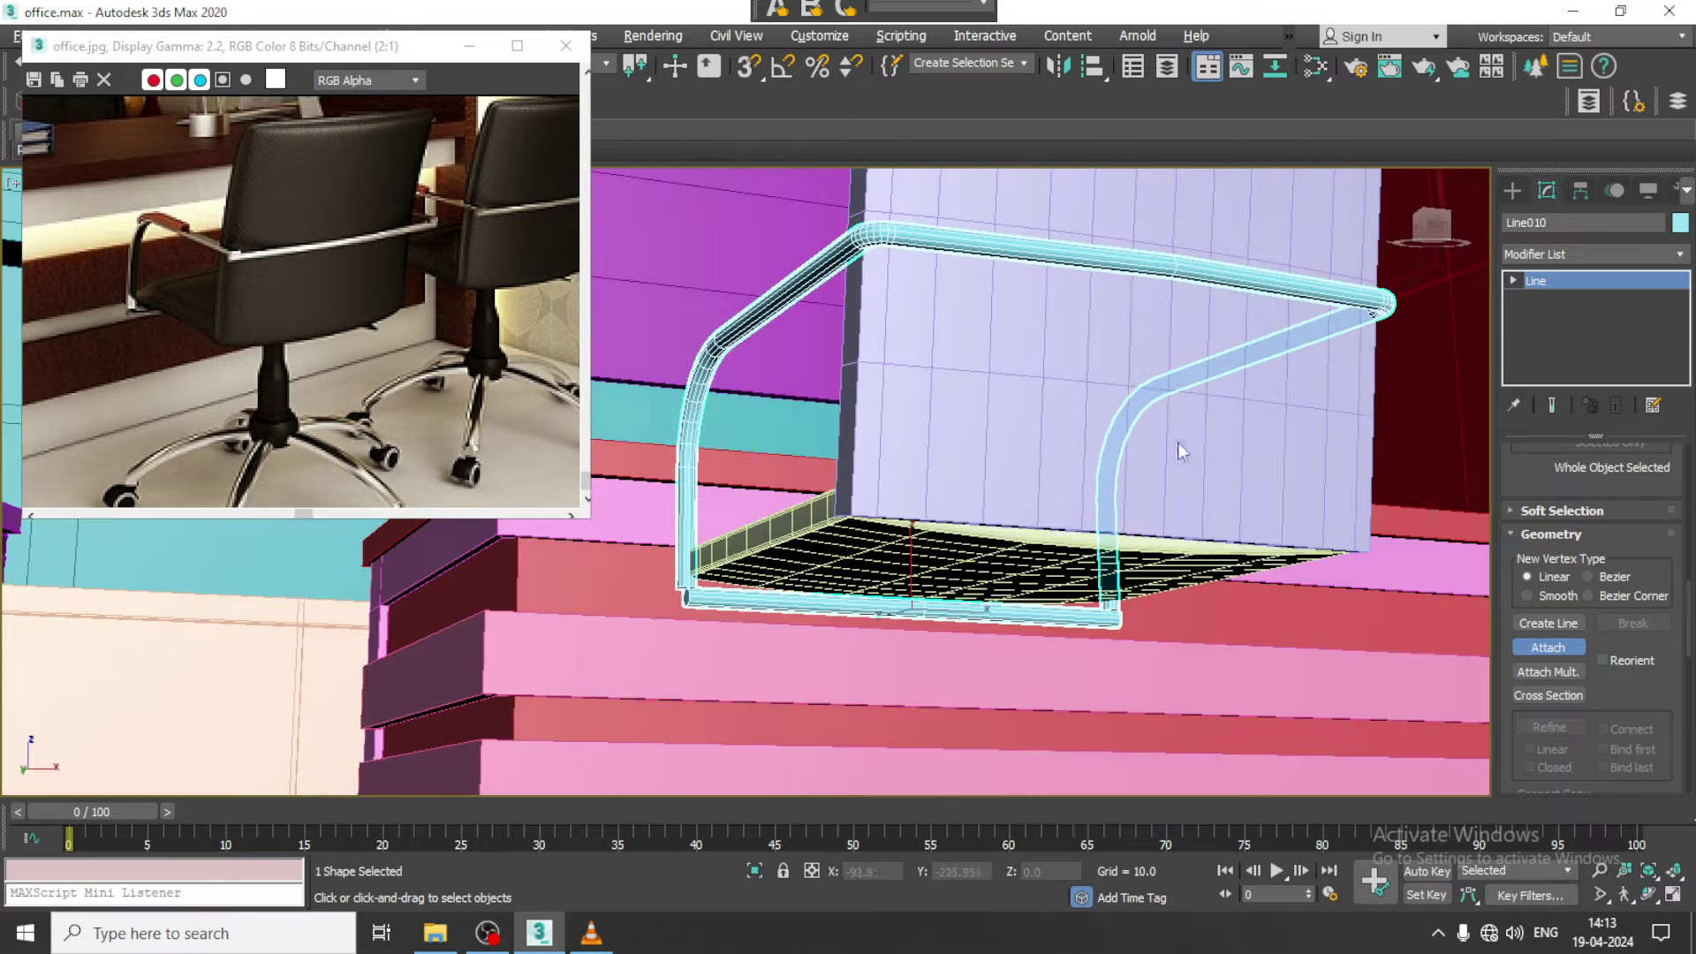
middle_click_drag(1220, 592, 1076, 611, "alt")
key("1")
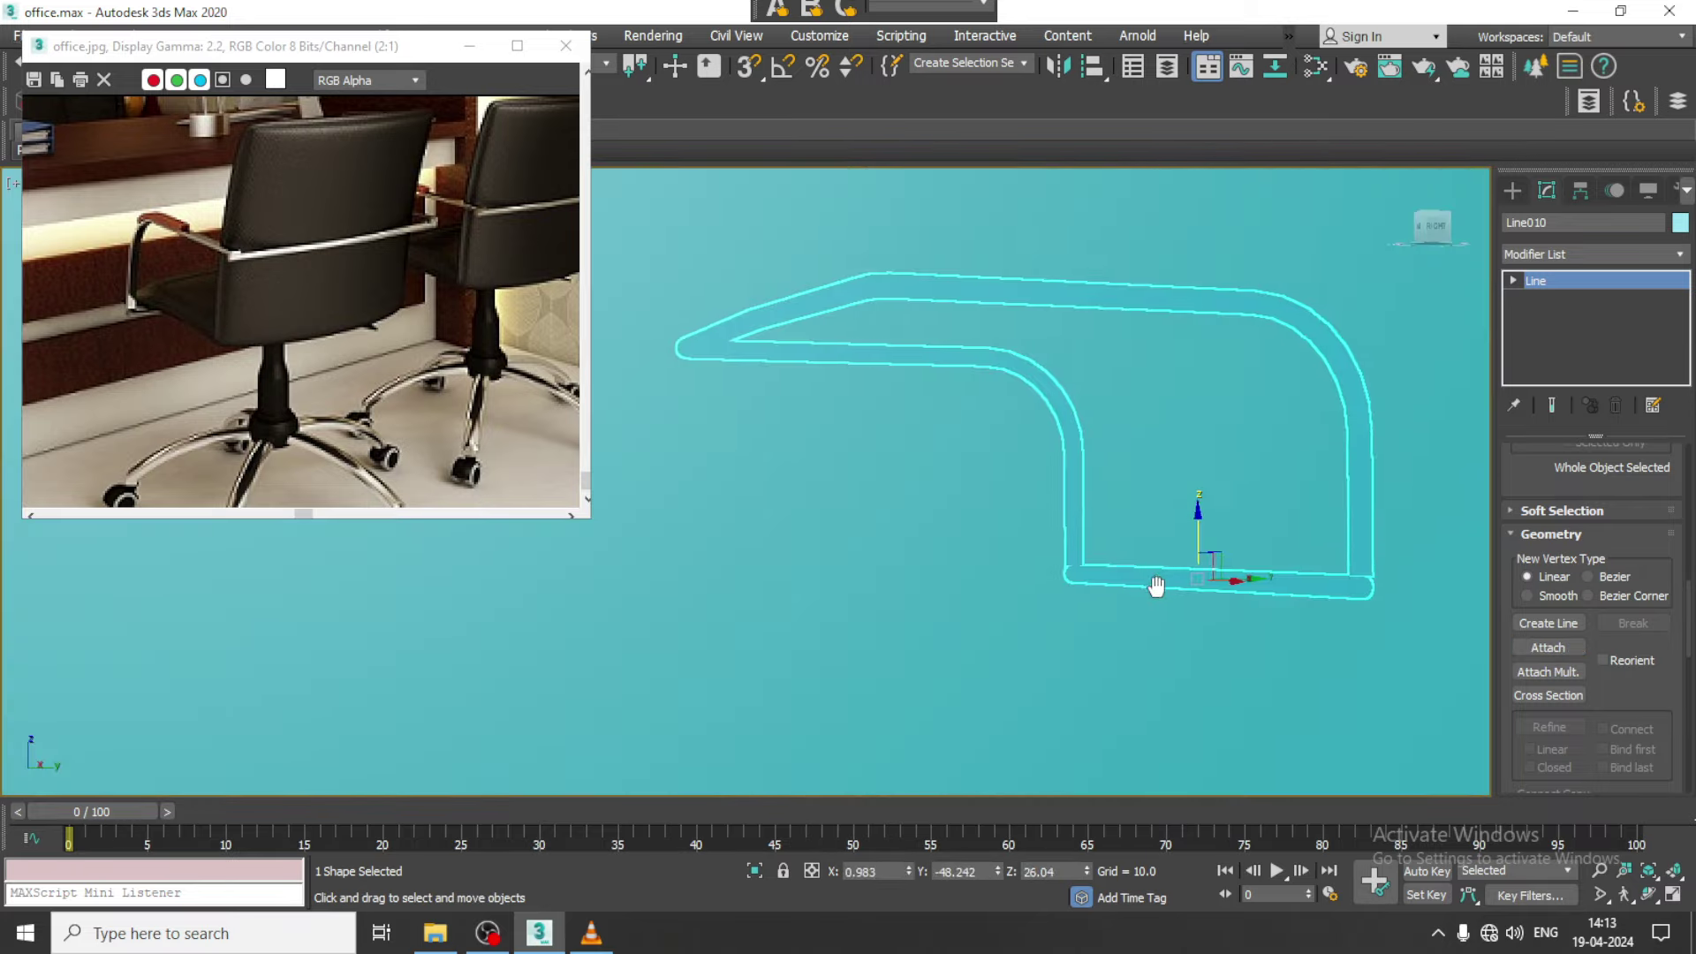
mouse_move(1359, 595)
middle_mouse_down("alt")
mouse_move(1210, 620)
mouse_move(1381, 650)
middle_mouse_up("alt")
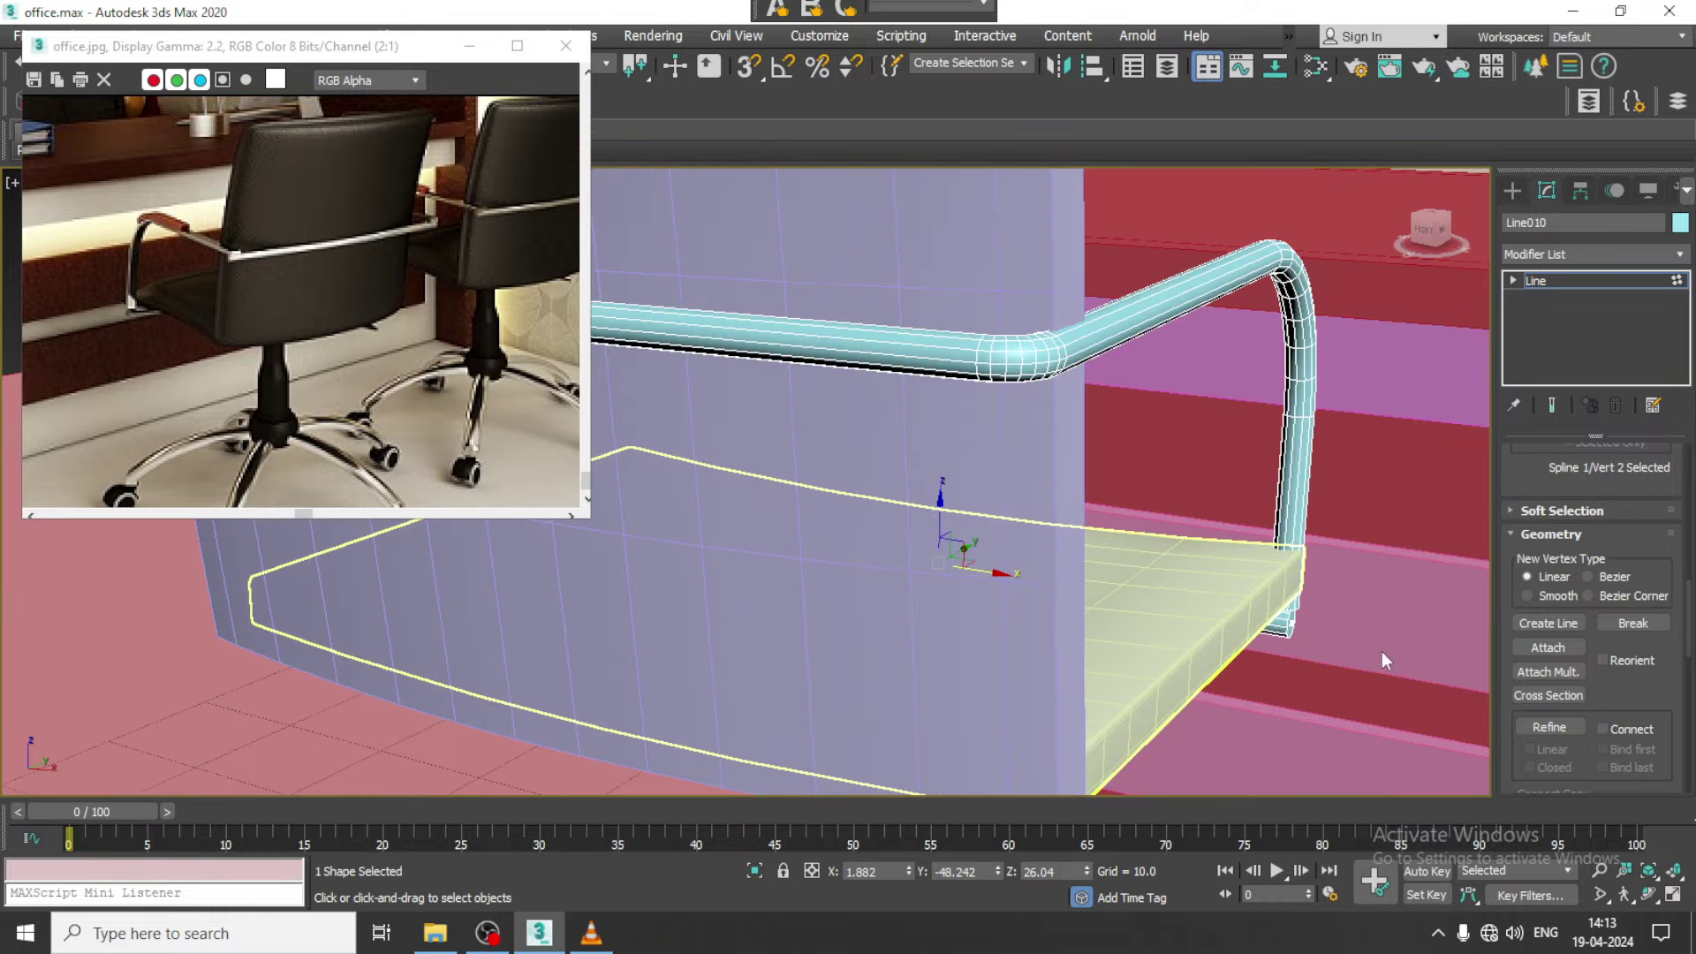
left_click_drag(1286, 664, 1291, 619)
right_click(1291, 619)
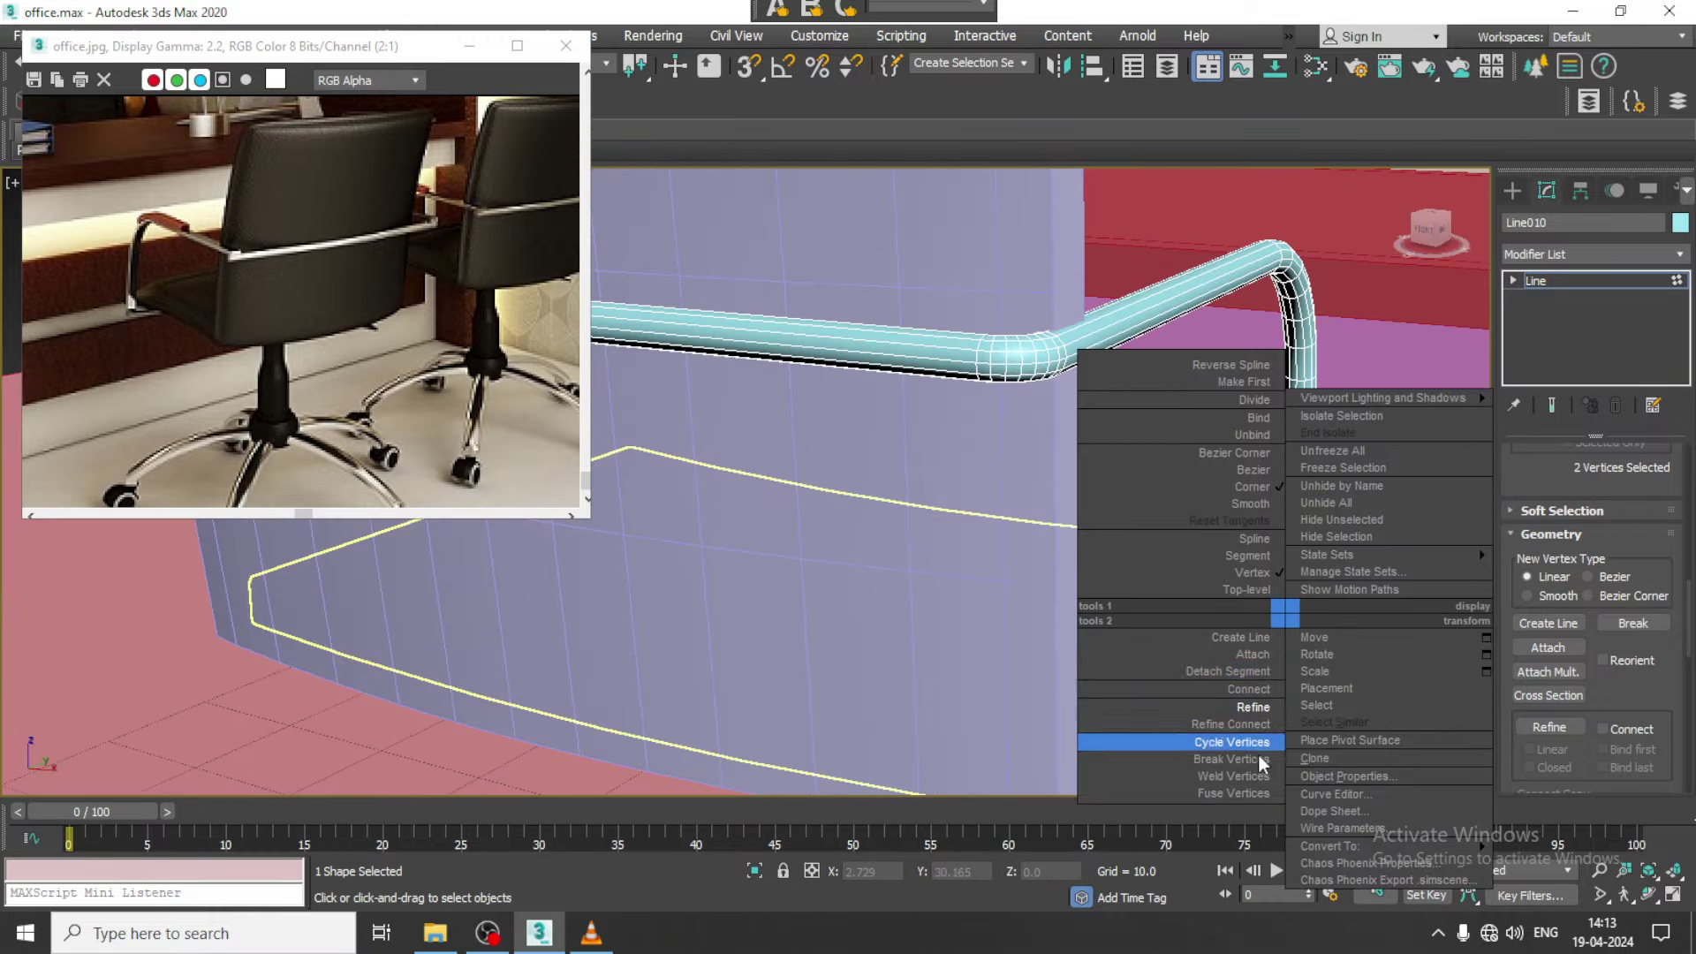
left_click(1254, 792)
right_click(1283, 618)
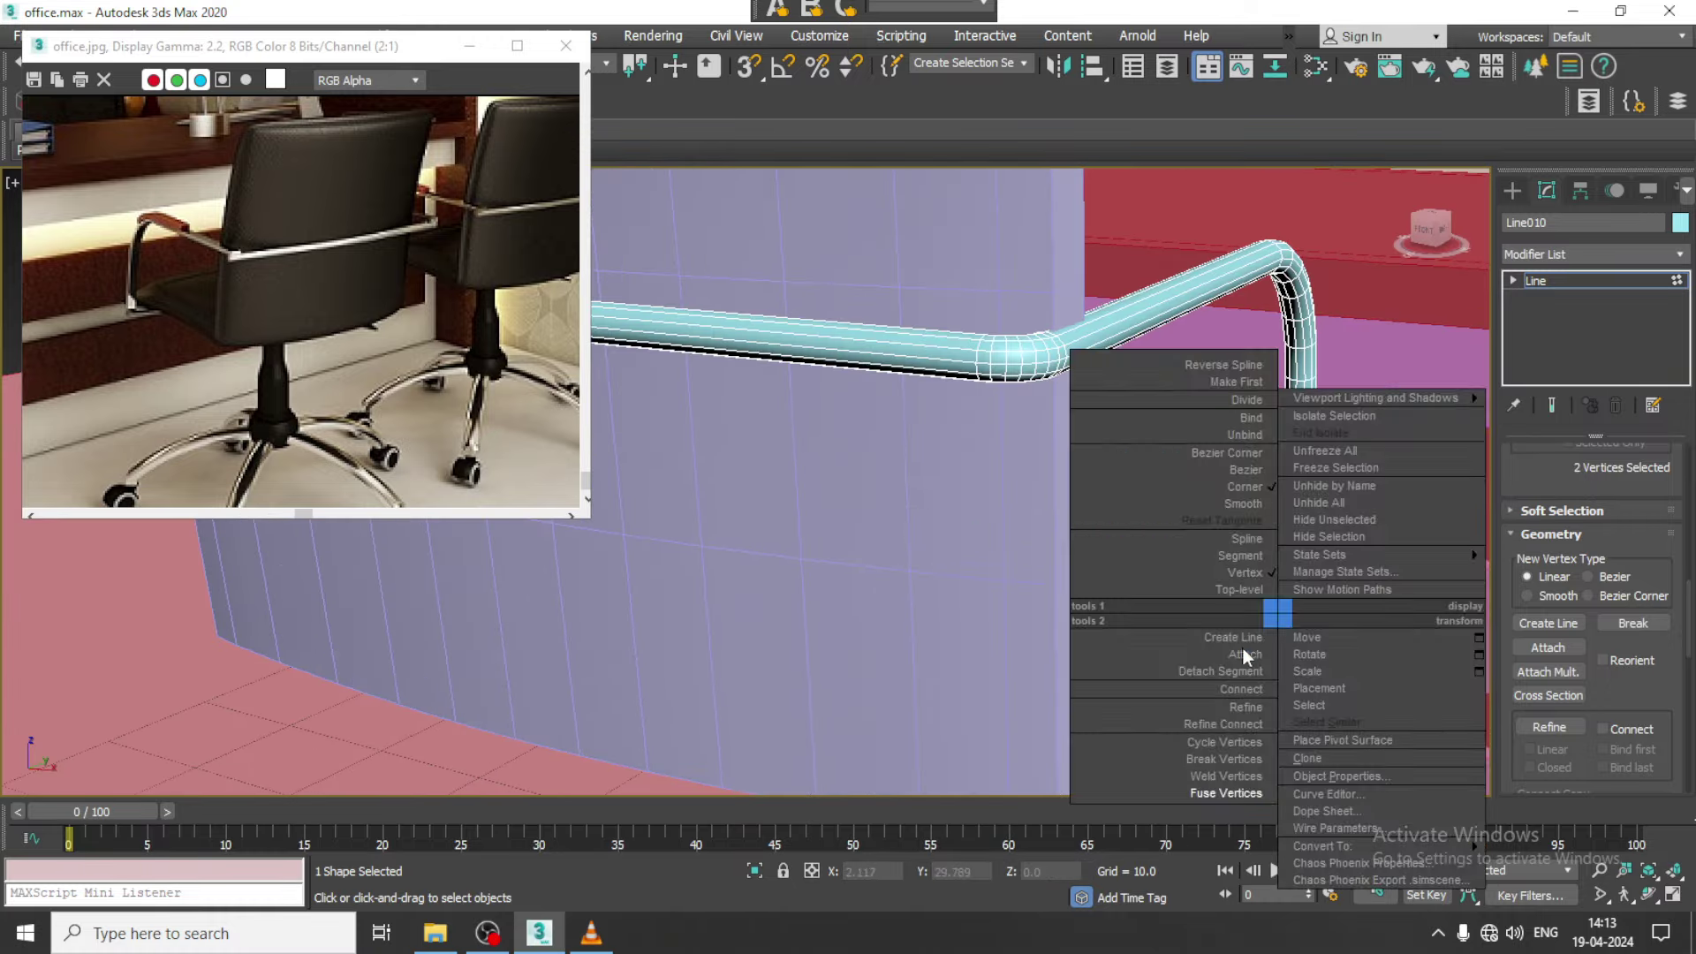
left_click(1149, 775)
Fuse and weld the paired vertices at the second joint
mouse_move(1200, 691)
middle_mouse_down("alt")
mouse_move(1279, 611)
mouse_move(883, 660)
middle_mouse_up("alt")
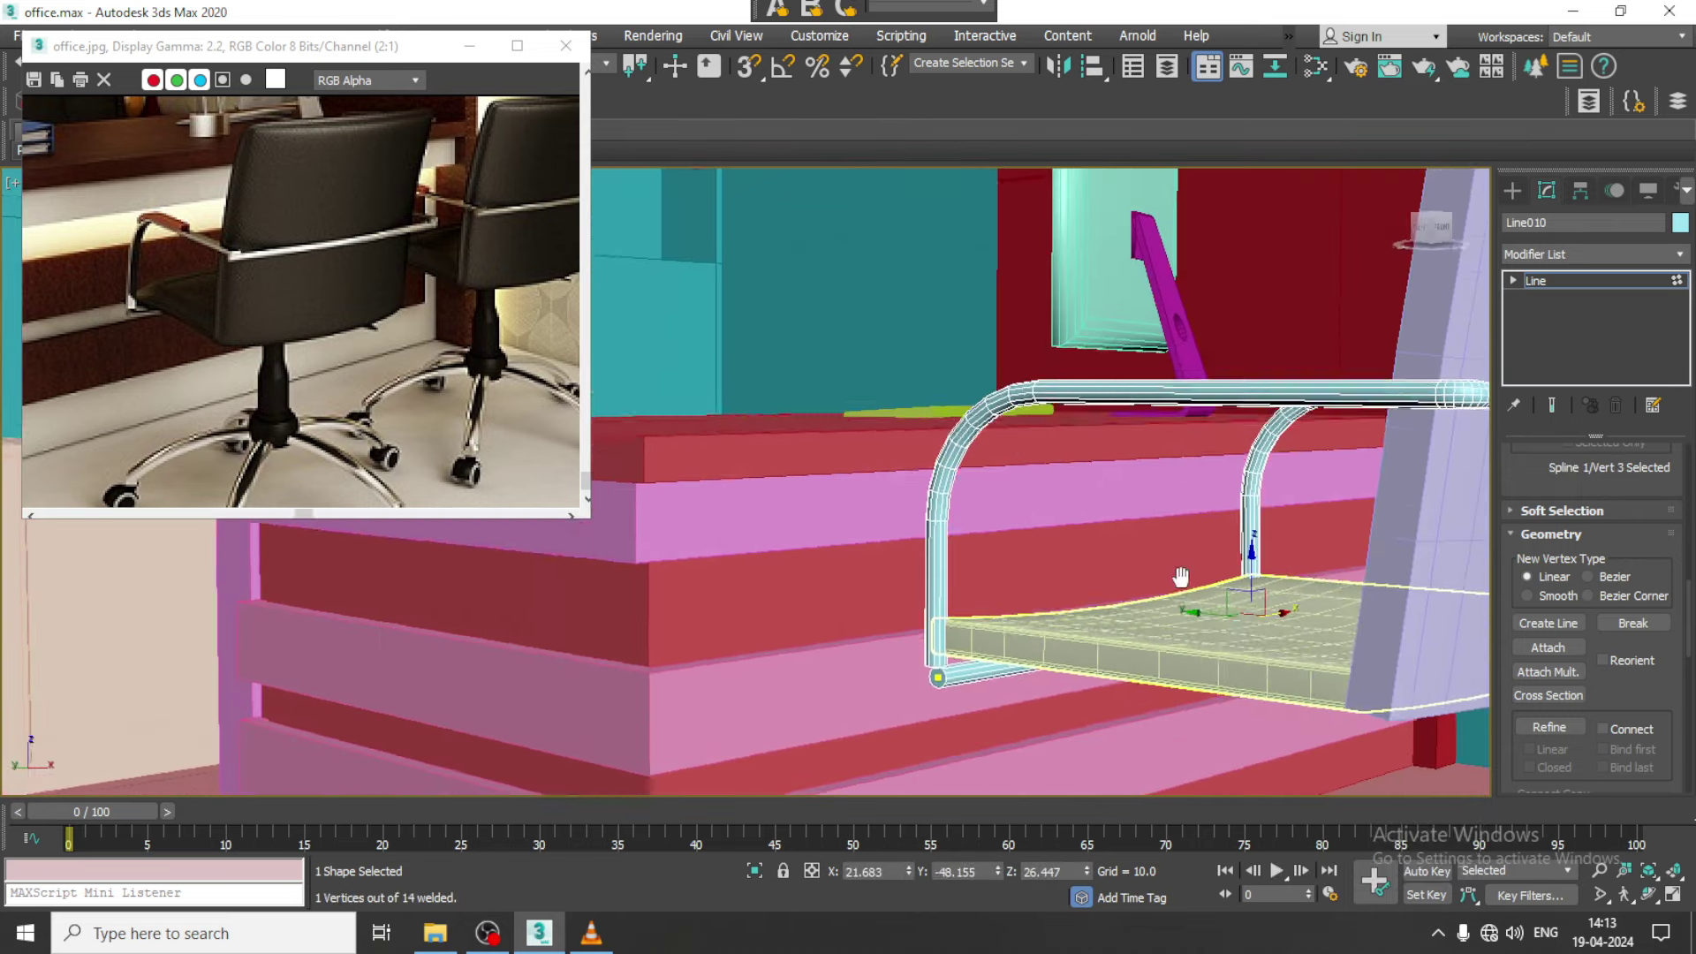
left_click_drag(883, 660, 954, 600)
right_click(941, 610)
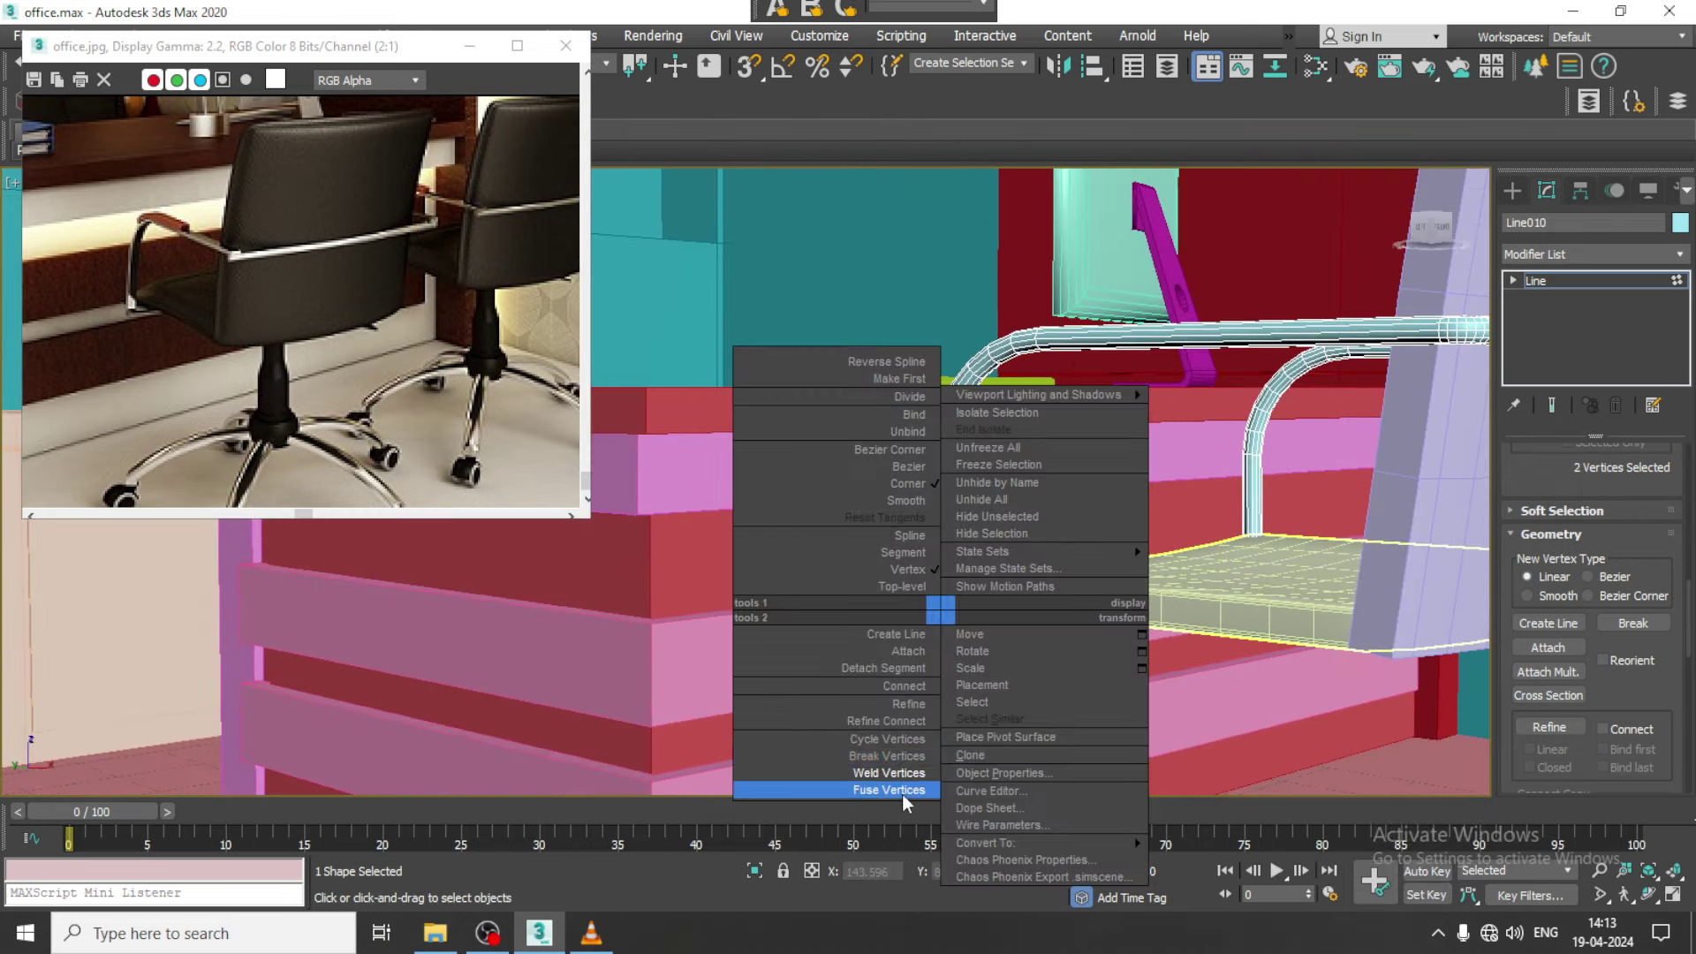
left_click(903, 792)
right_click(932, 614)
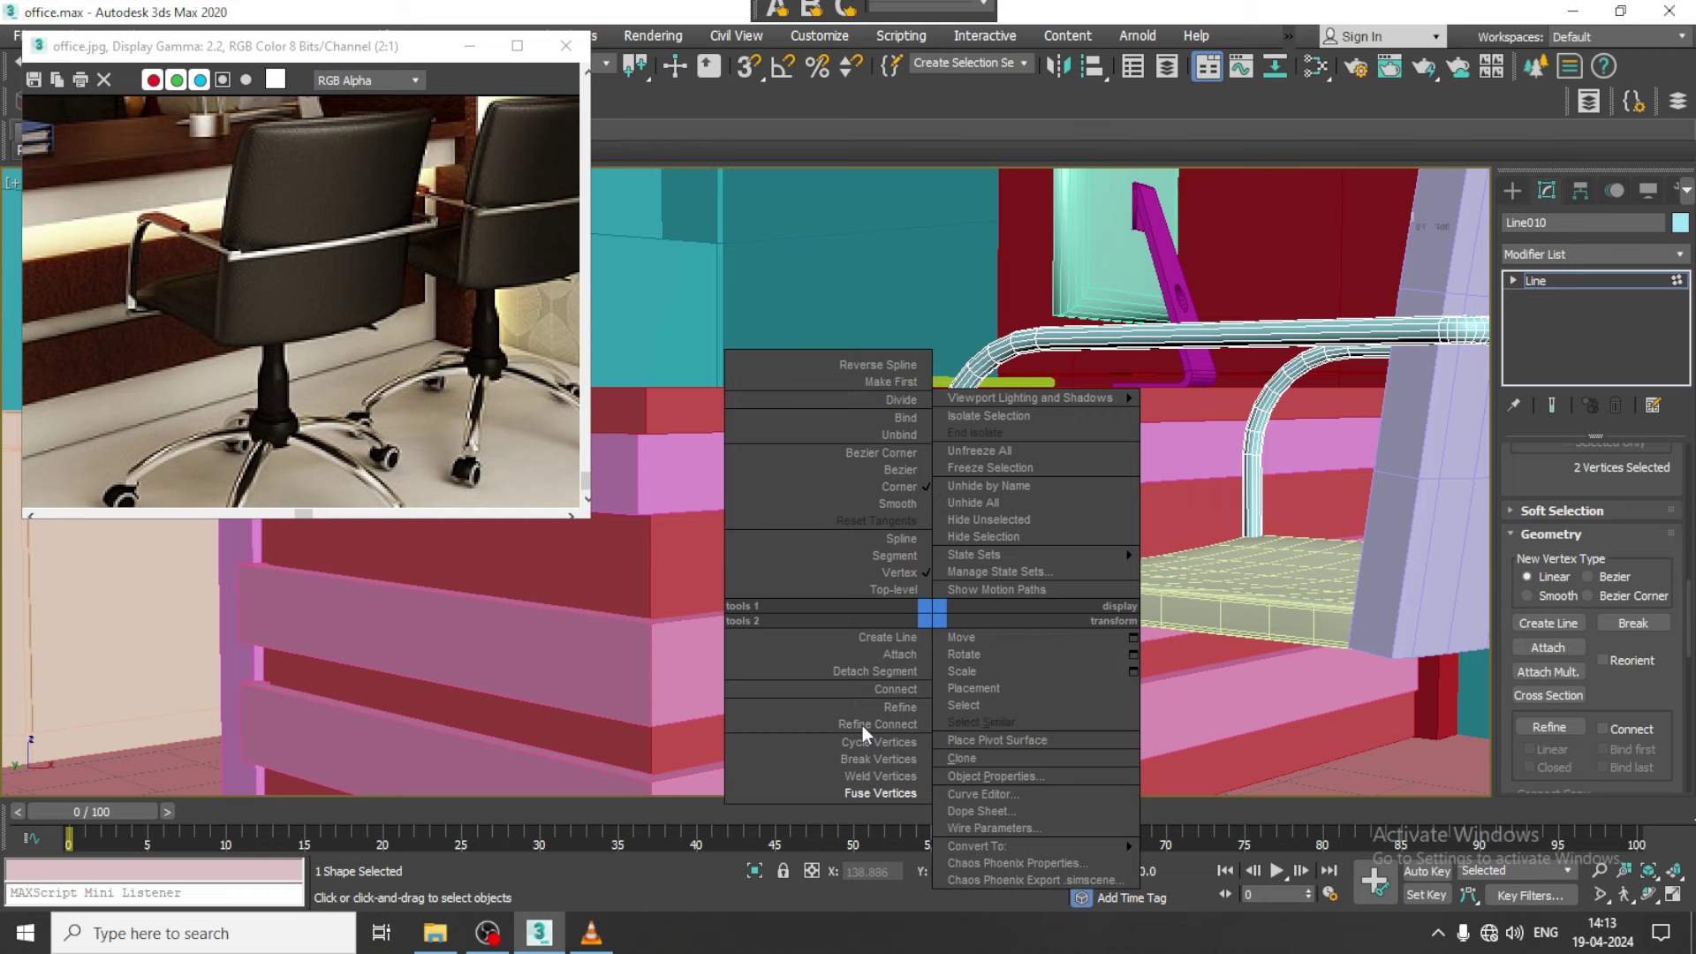
left_click(867, 774)
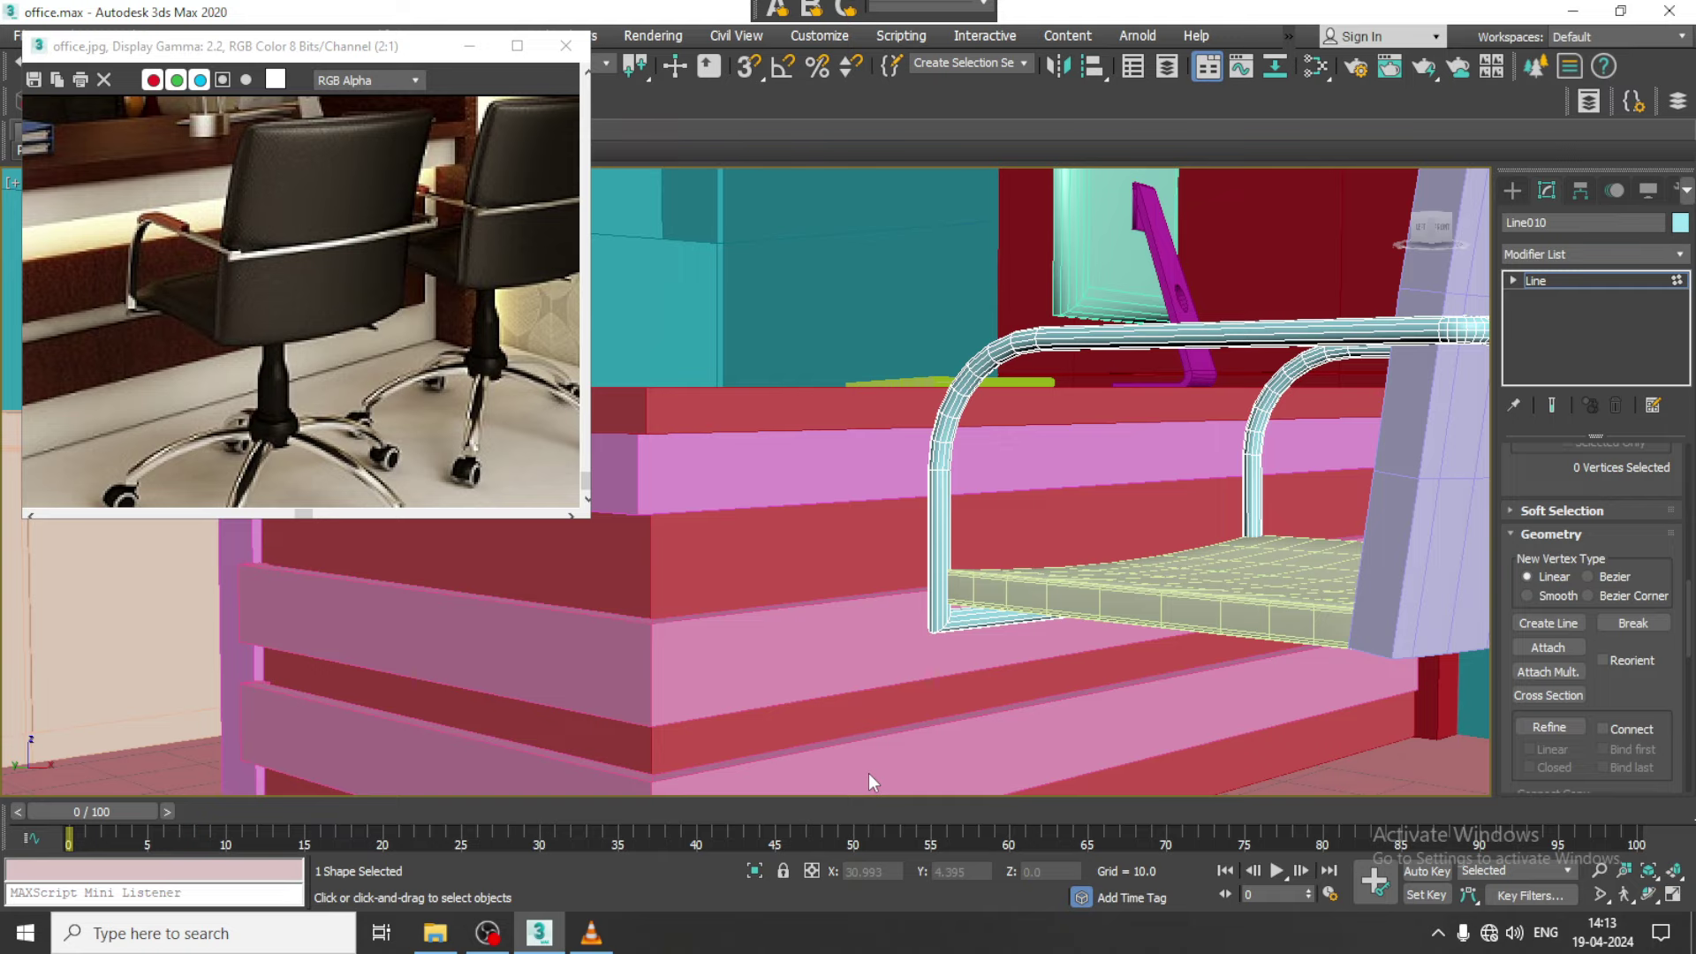
scroll(1250, 510, "down", 5)
mouse_move(1250, 510)
middle_mouse_down("alt")
mouse_move(1083, 515)
mouse_move(1192, 479)
mouse_move(1179, 448)
mouse_move(1280, 441)
middle_mouse_up("alt")
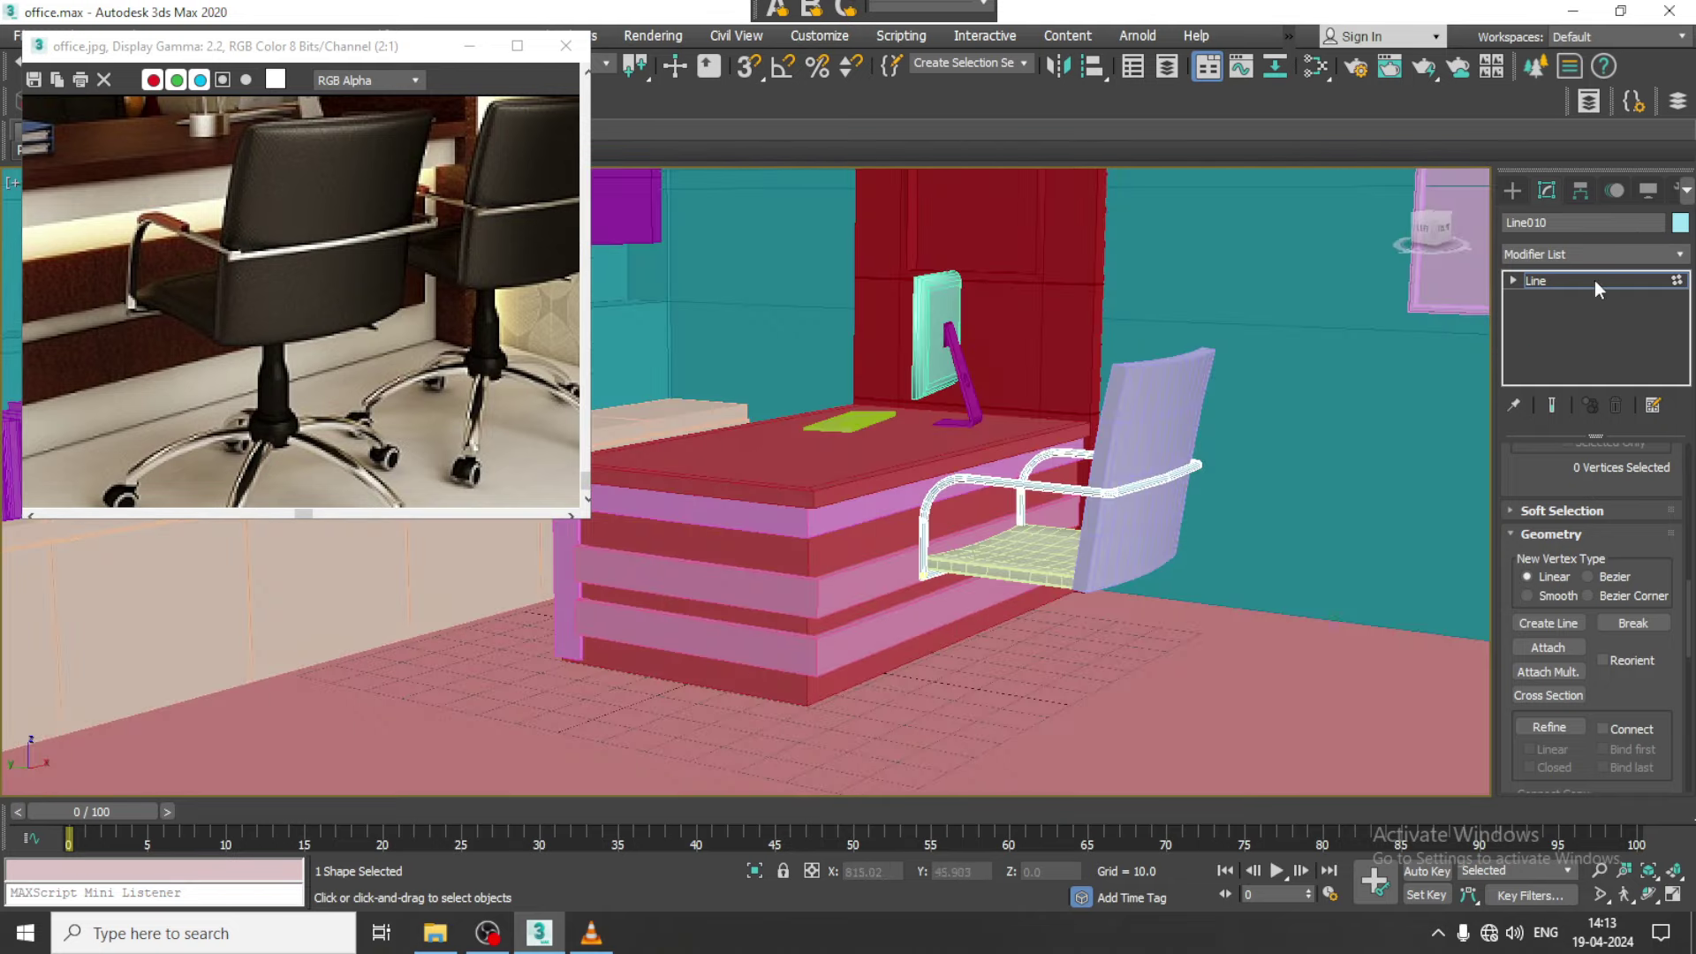
Leave frame vertex editing, select backrest Box026 and convert it to Editable Poly
left_click(1593, 279)
left_click(1166, 415)
scroll(1145, 438, "up", 2)
middle_click_drag(1145, 438, 1159, 438, "alt")
left_click(1159, 438)
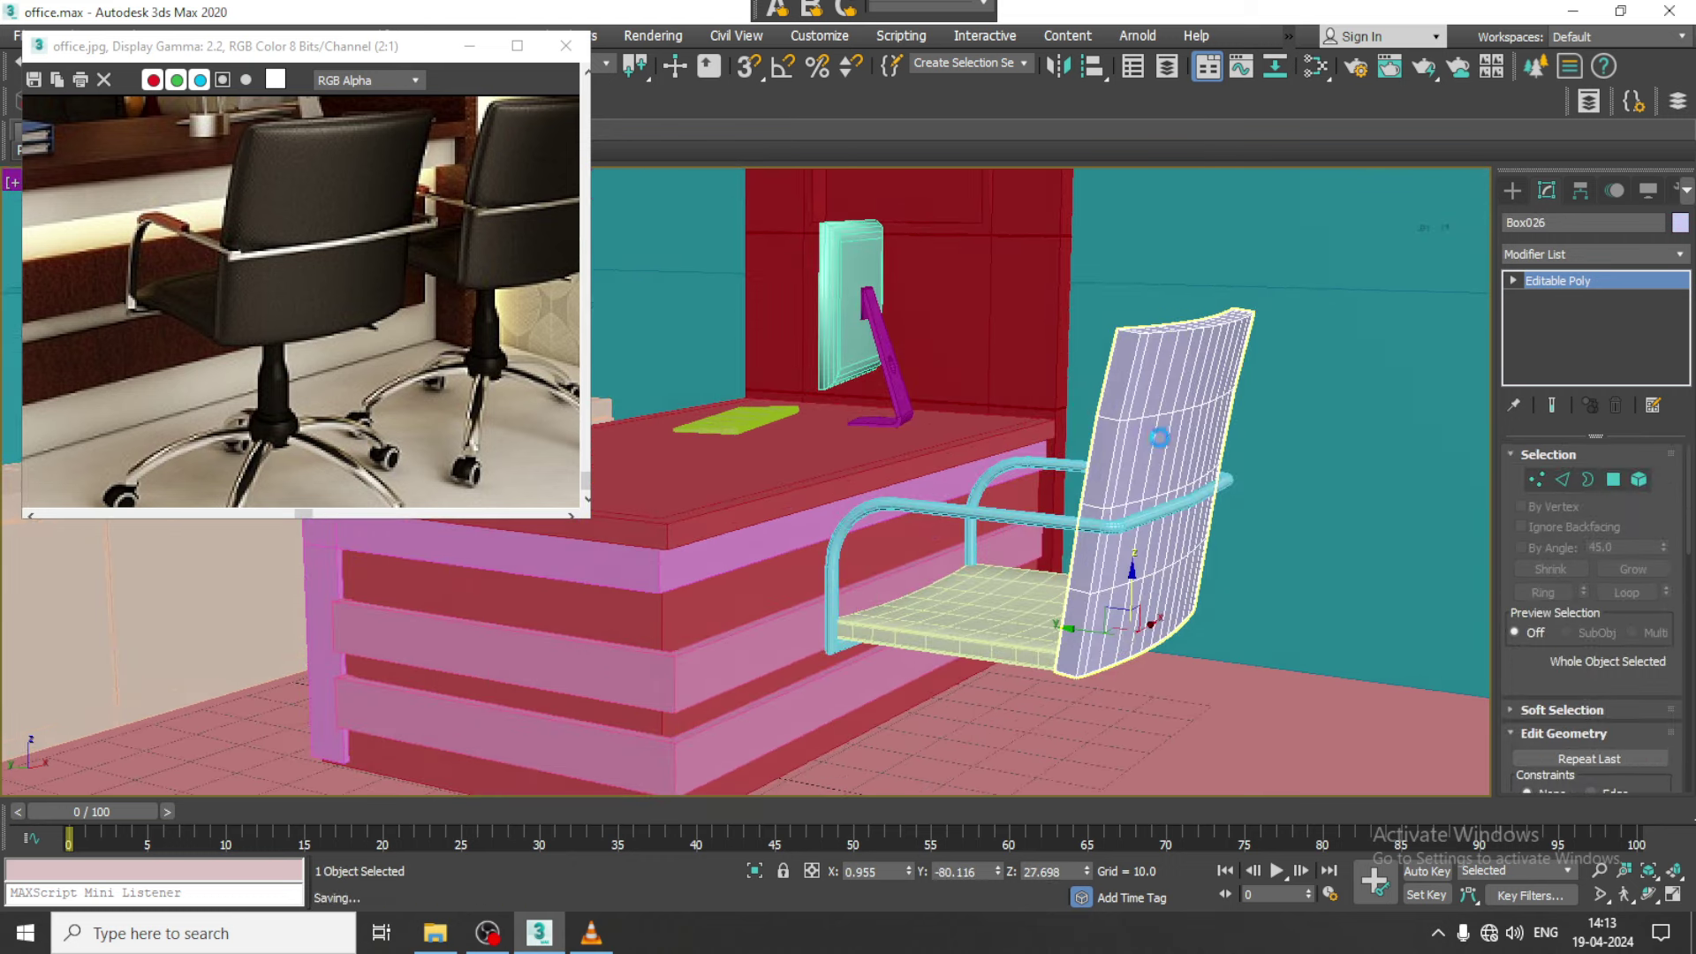
scroll(1159, 438, "up", 1)
scroll(1159, 438, "up", 2)
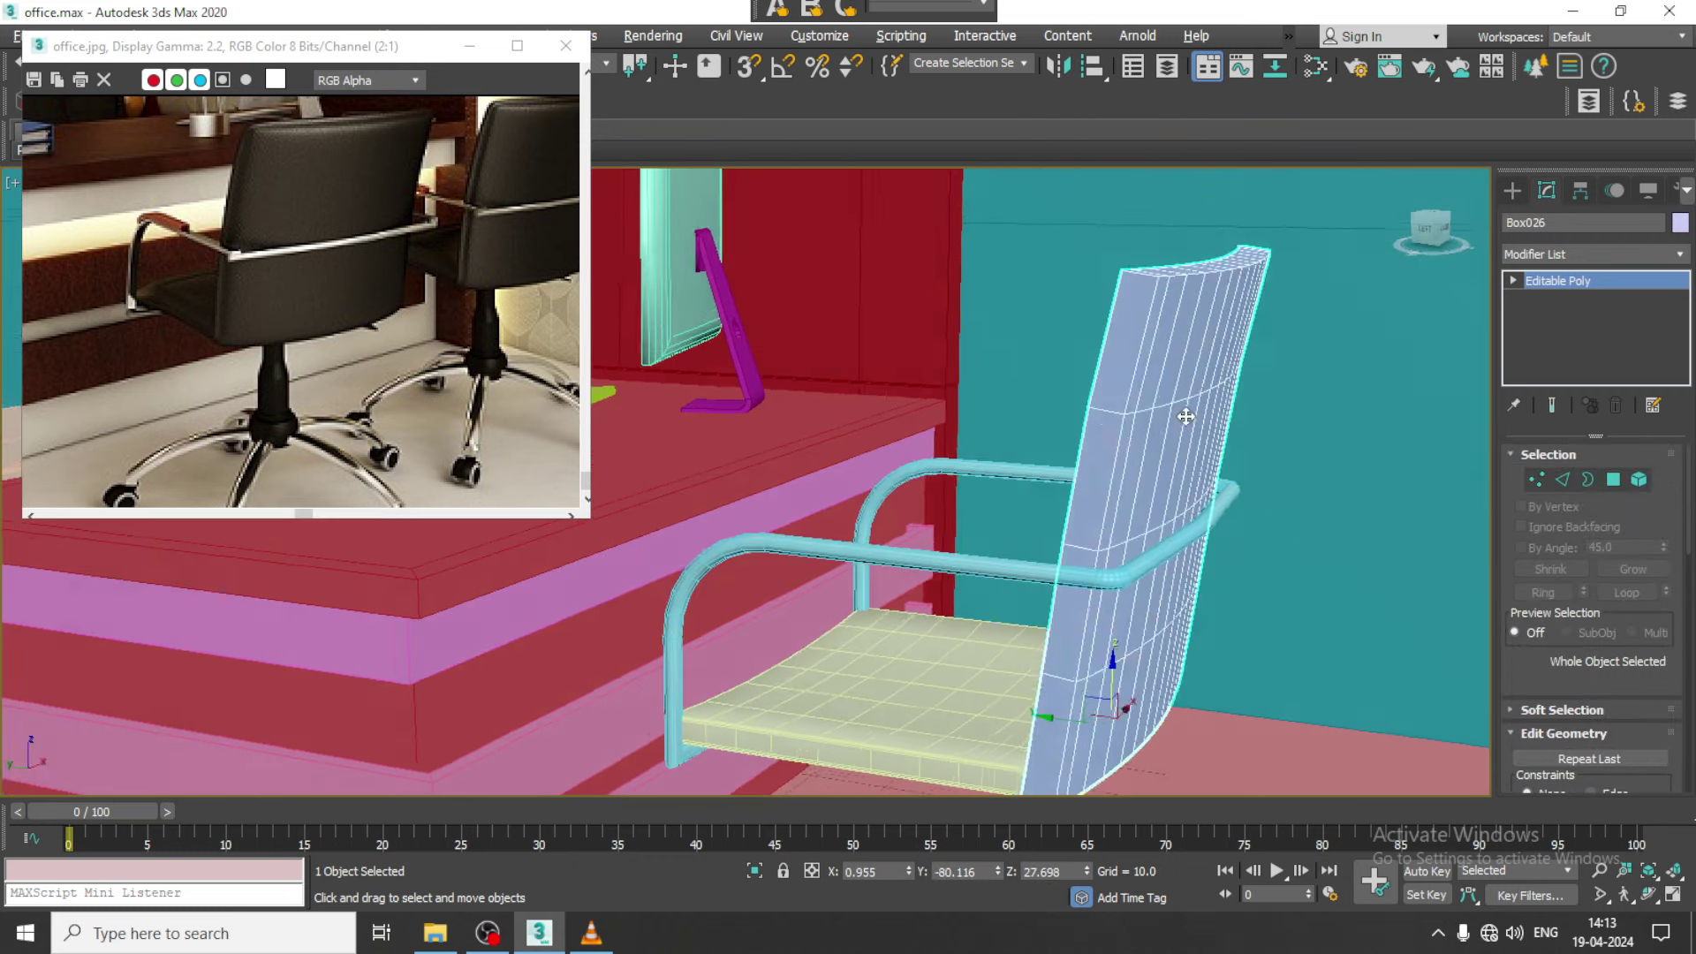
scroll(1164, 416, "up", 1)
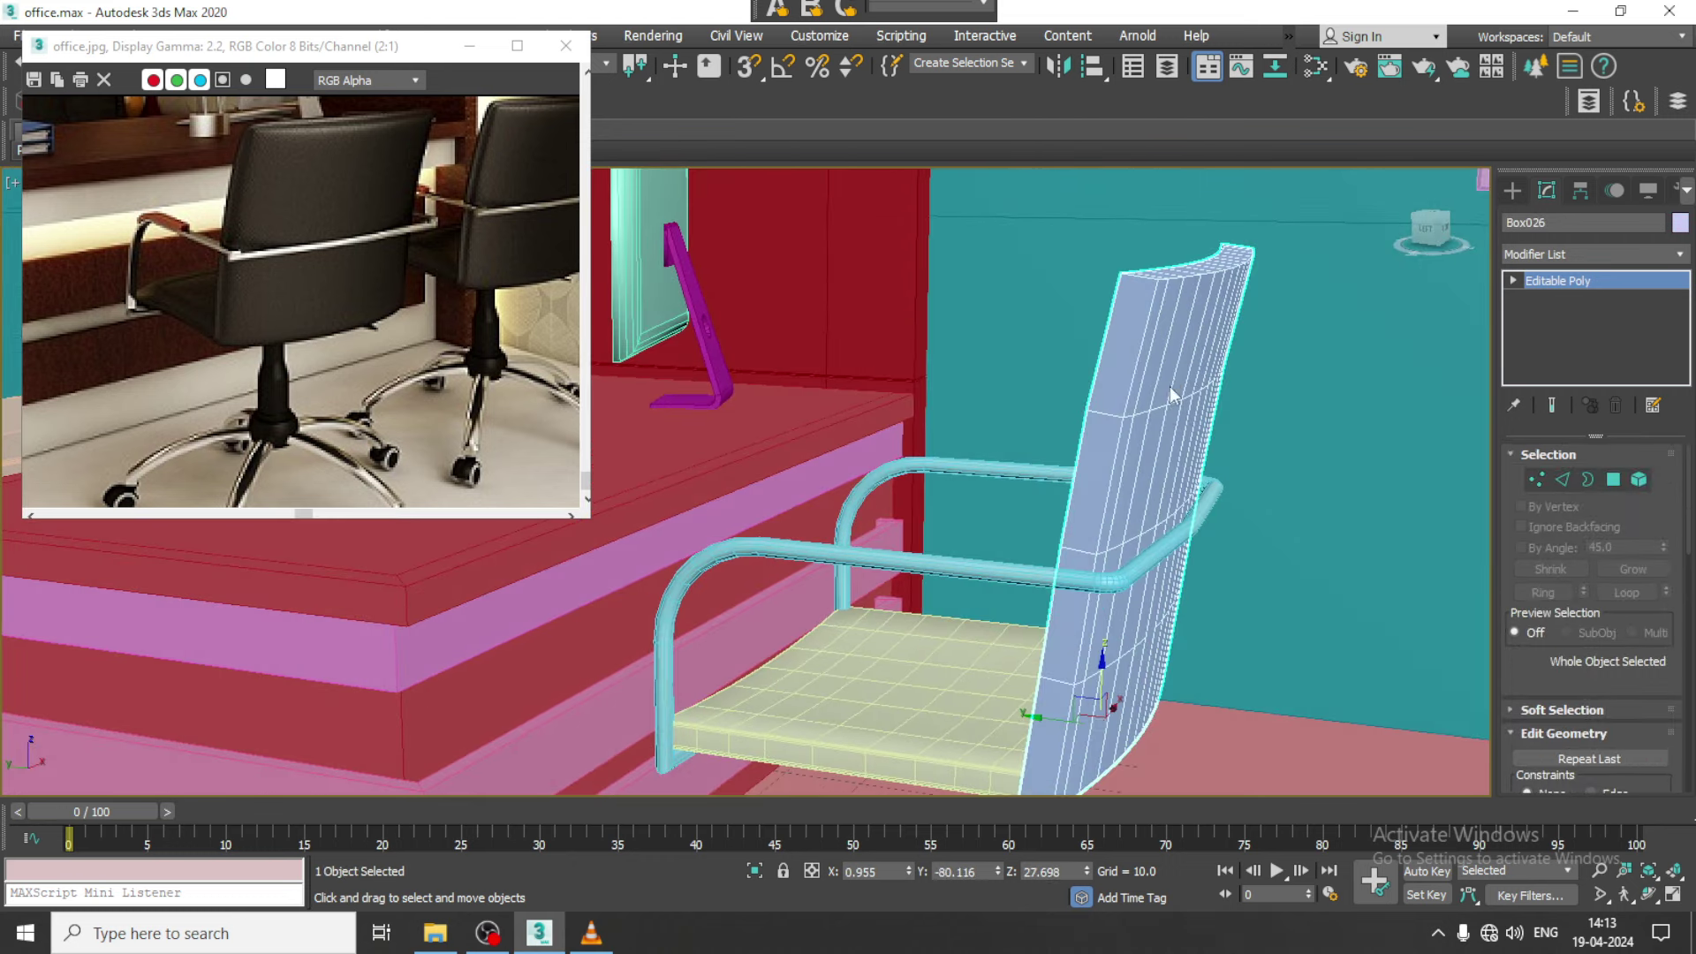
right_click(1165, 384)
left_click(1466, 661)
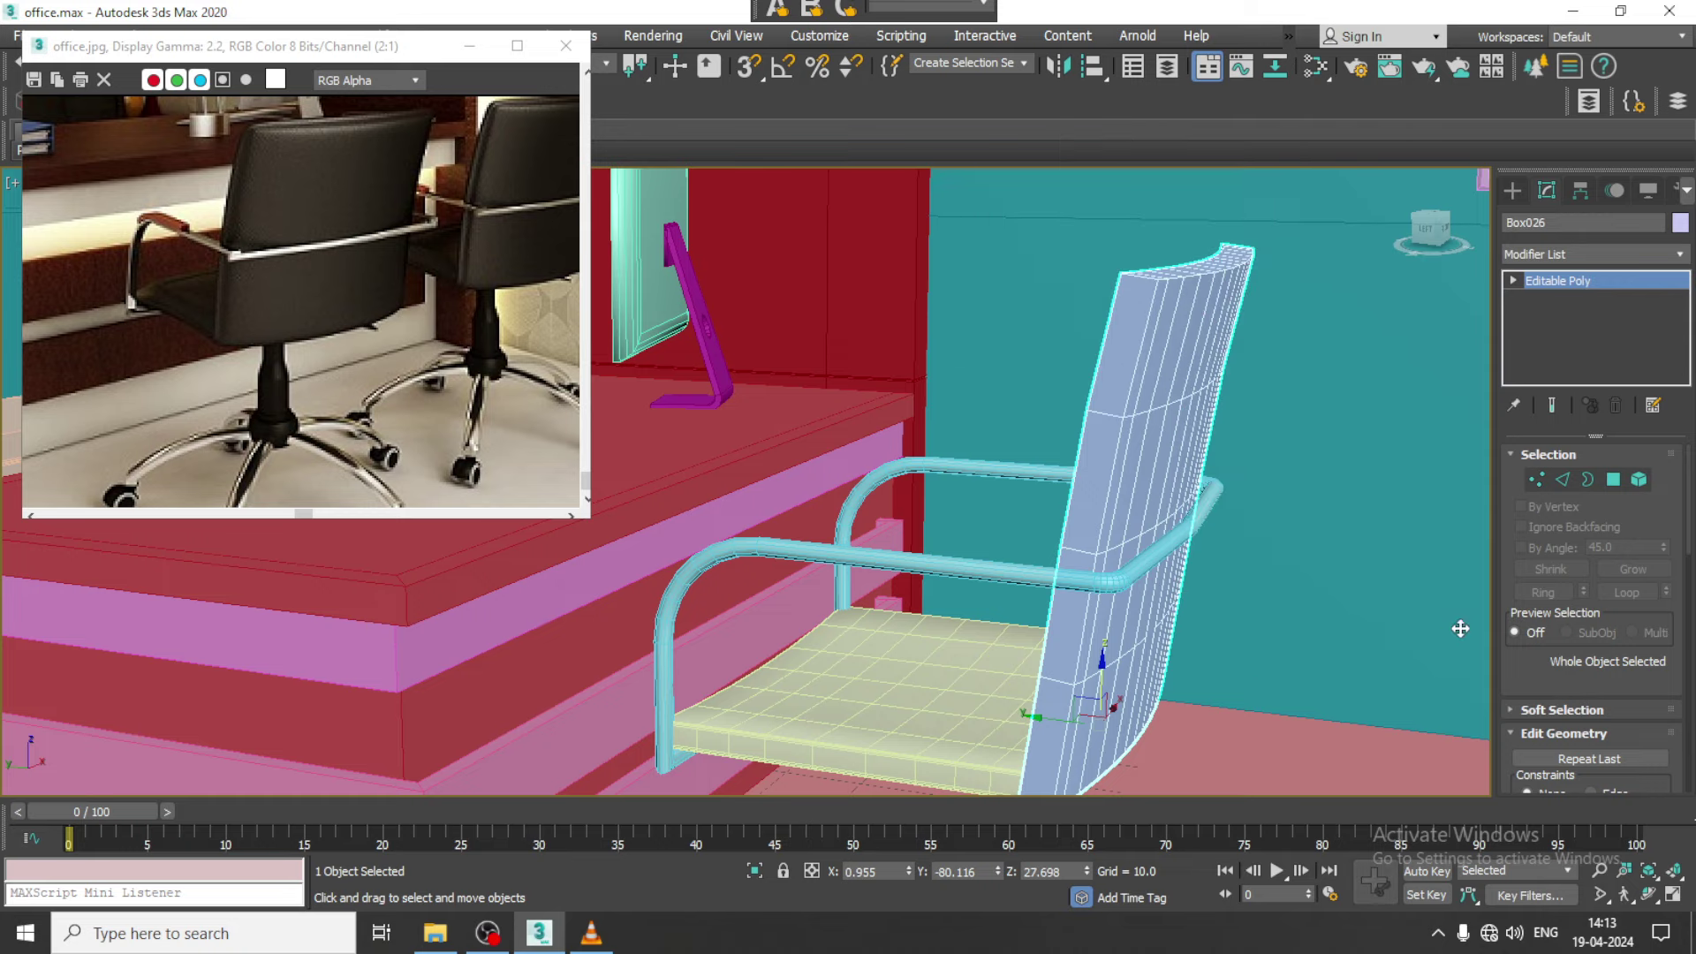
Connect the backrest's top edge loop with 2 segments at Pinch 37
left_click(1563, 481)
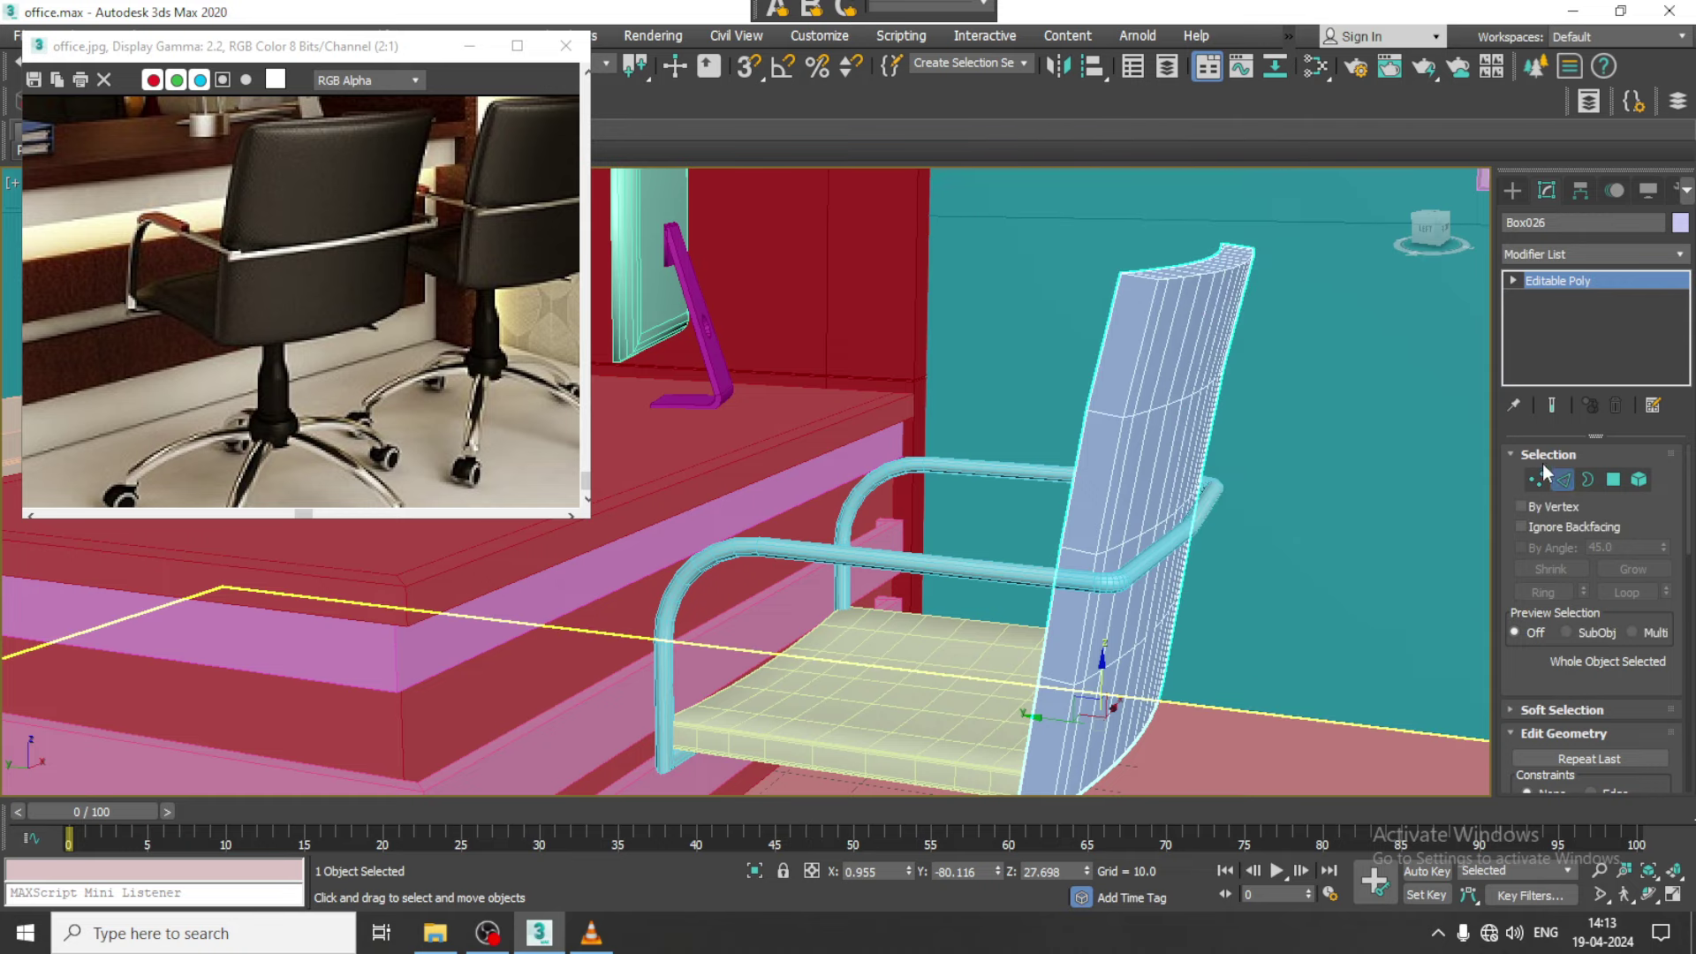
left_click(1143, 276)
double_click(1143, 276)
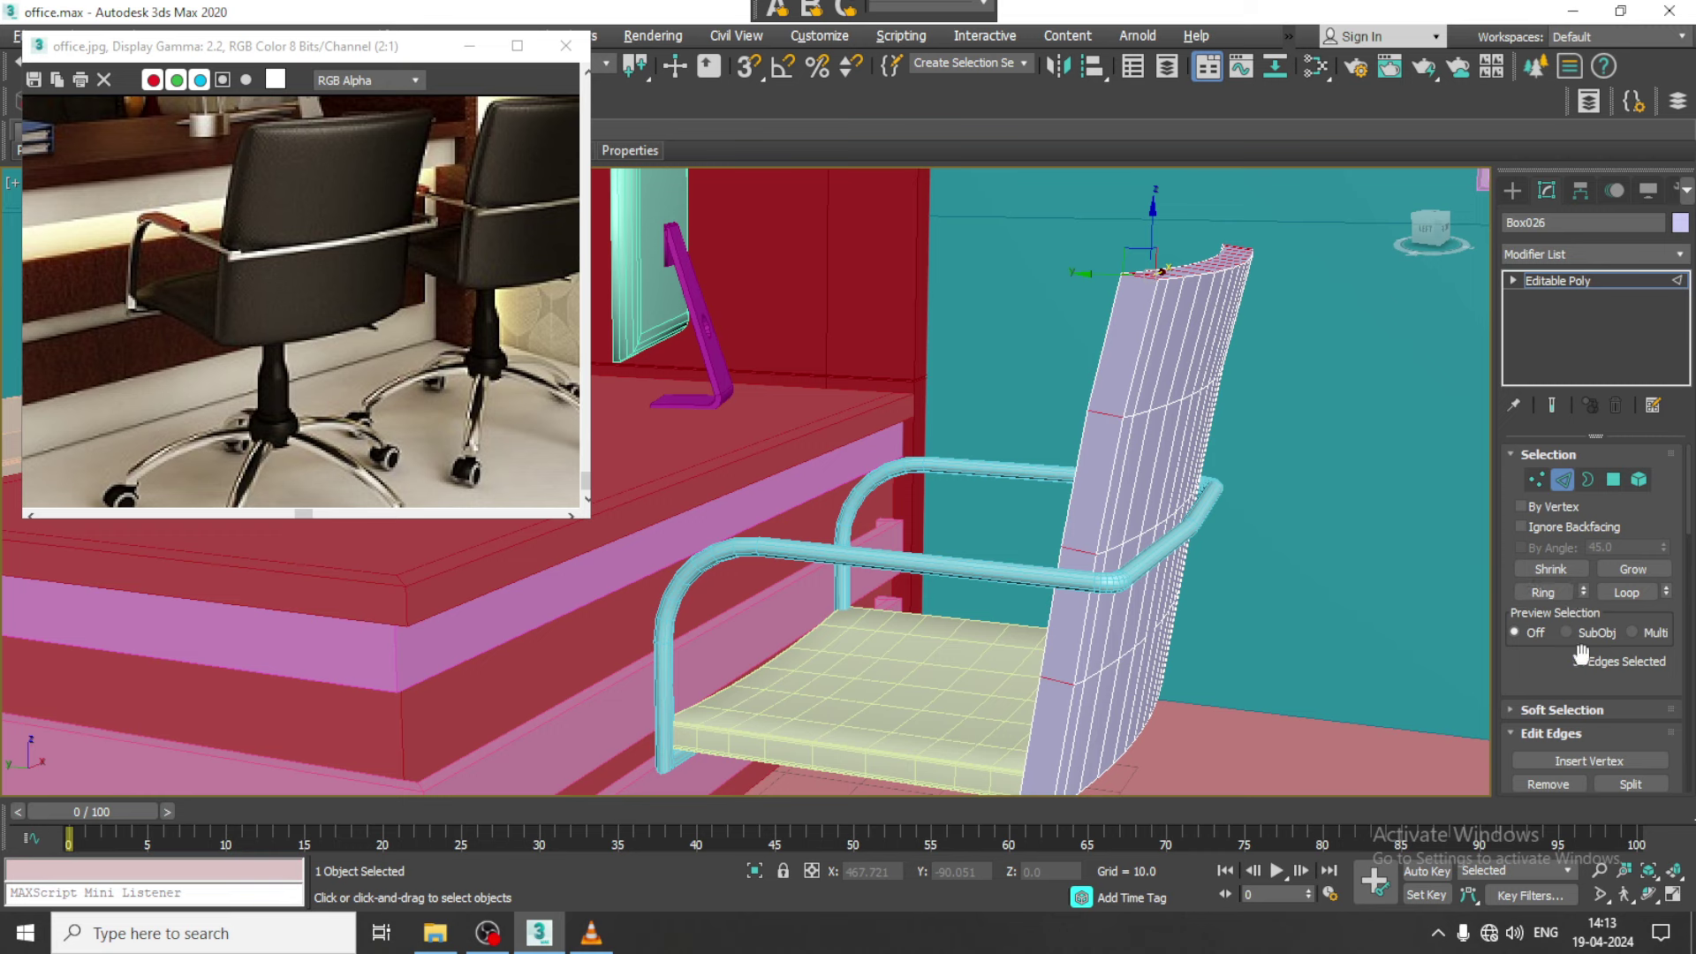
left_click_drag(1581, 653, 1581, 452)
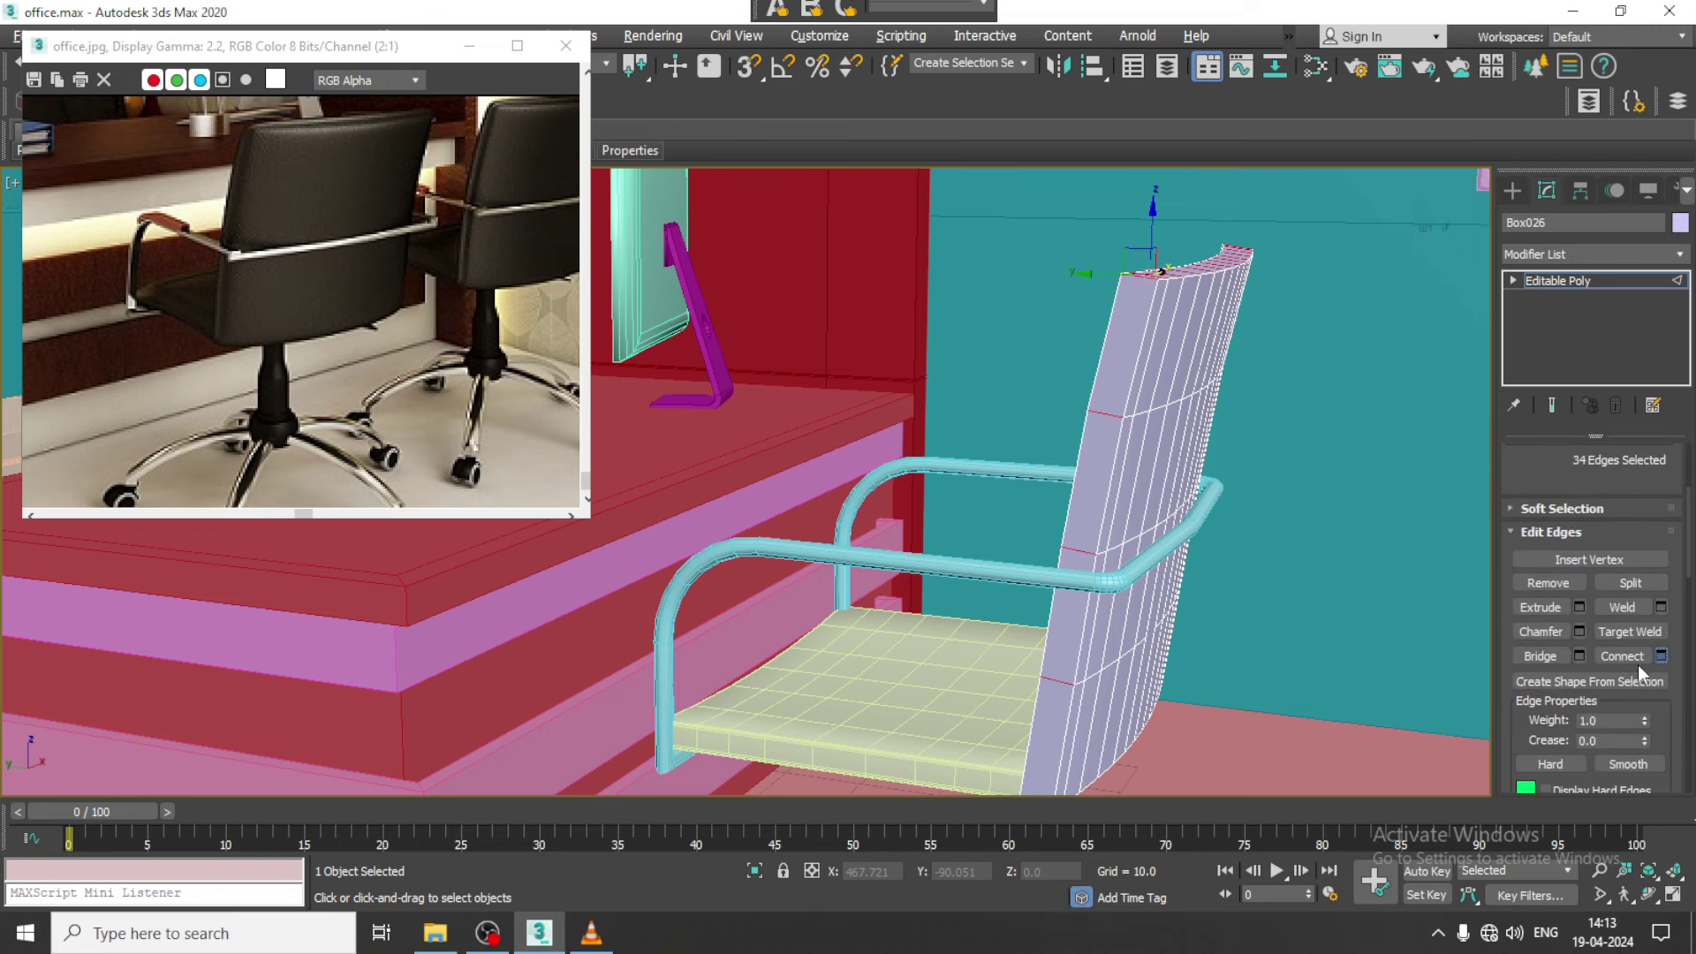
left_click(1661, 655)
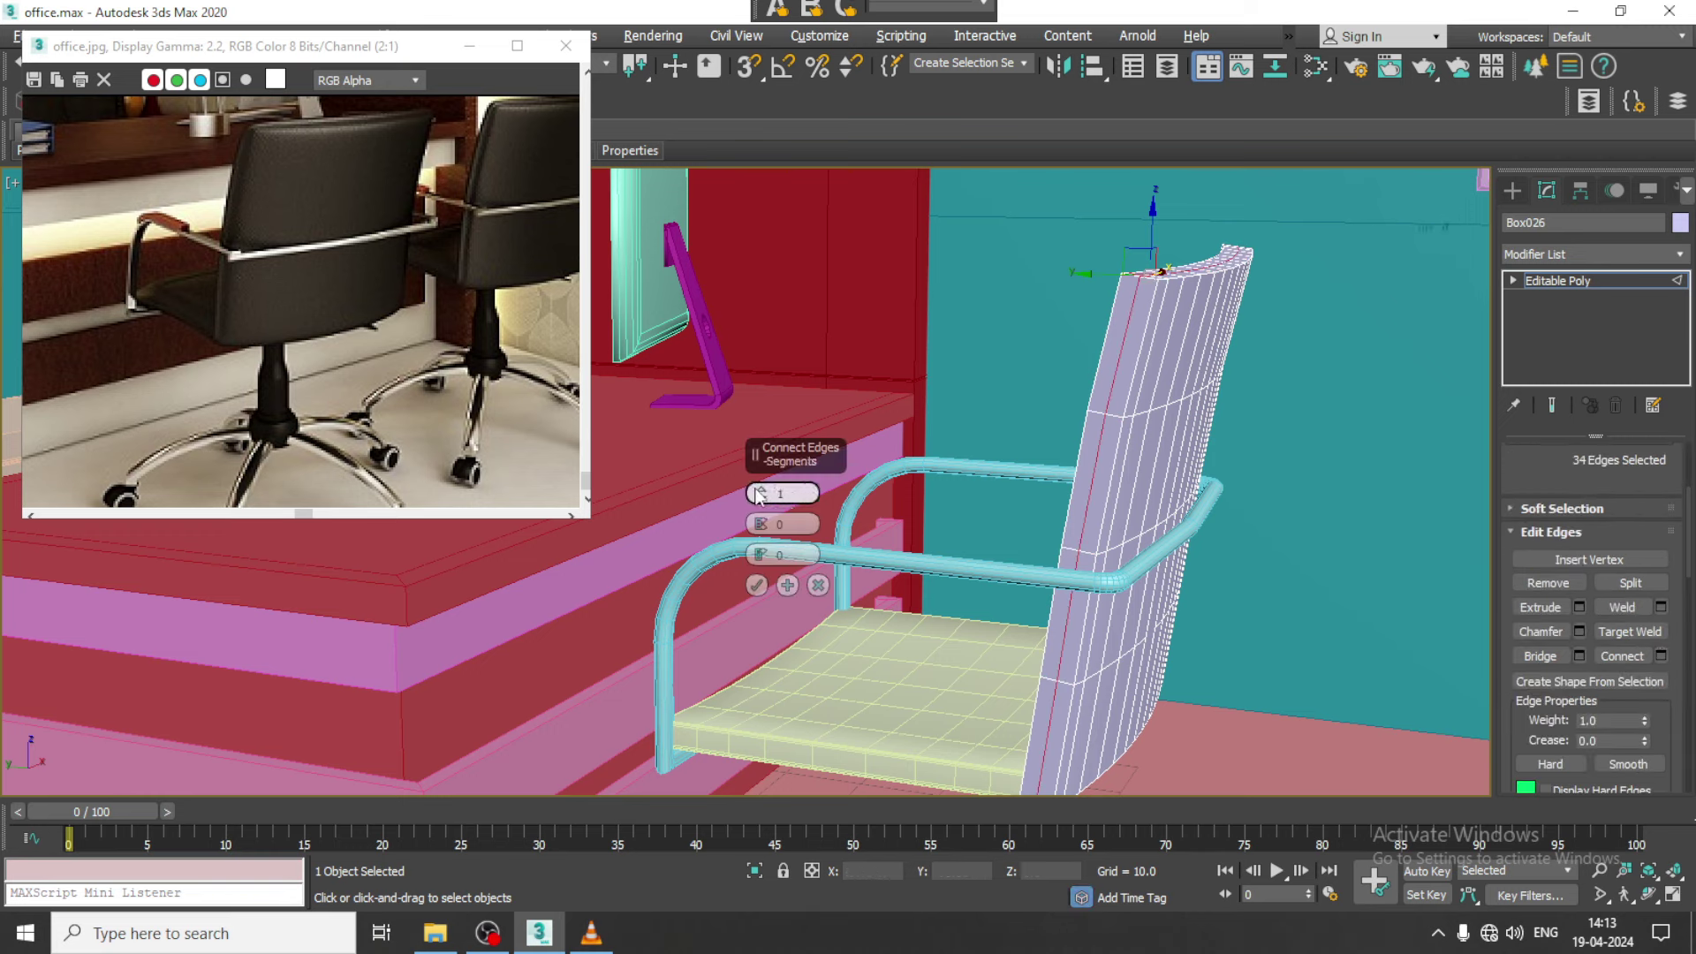
left_click_drag(759, 495, 760, 492)
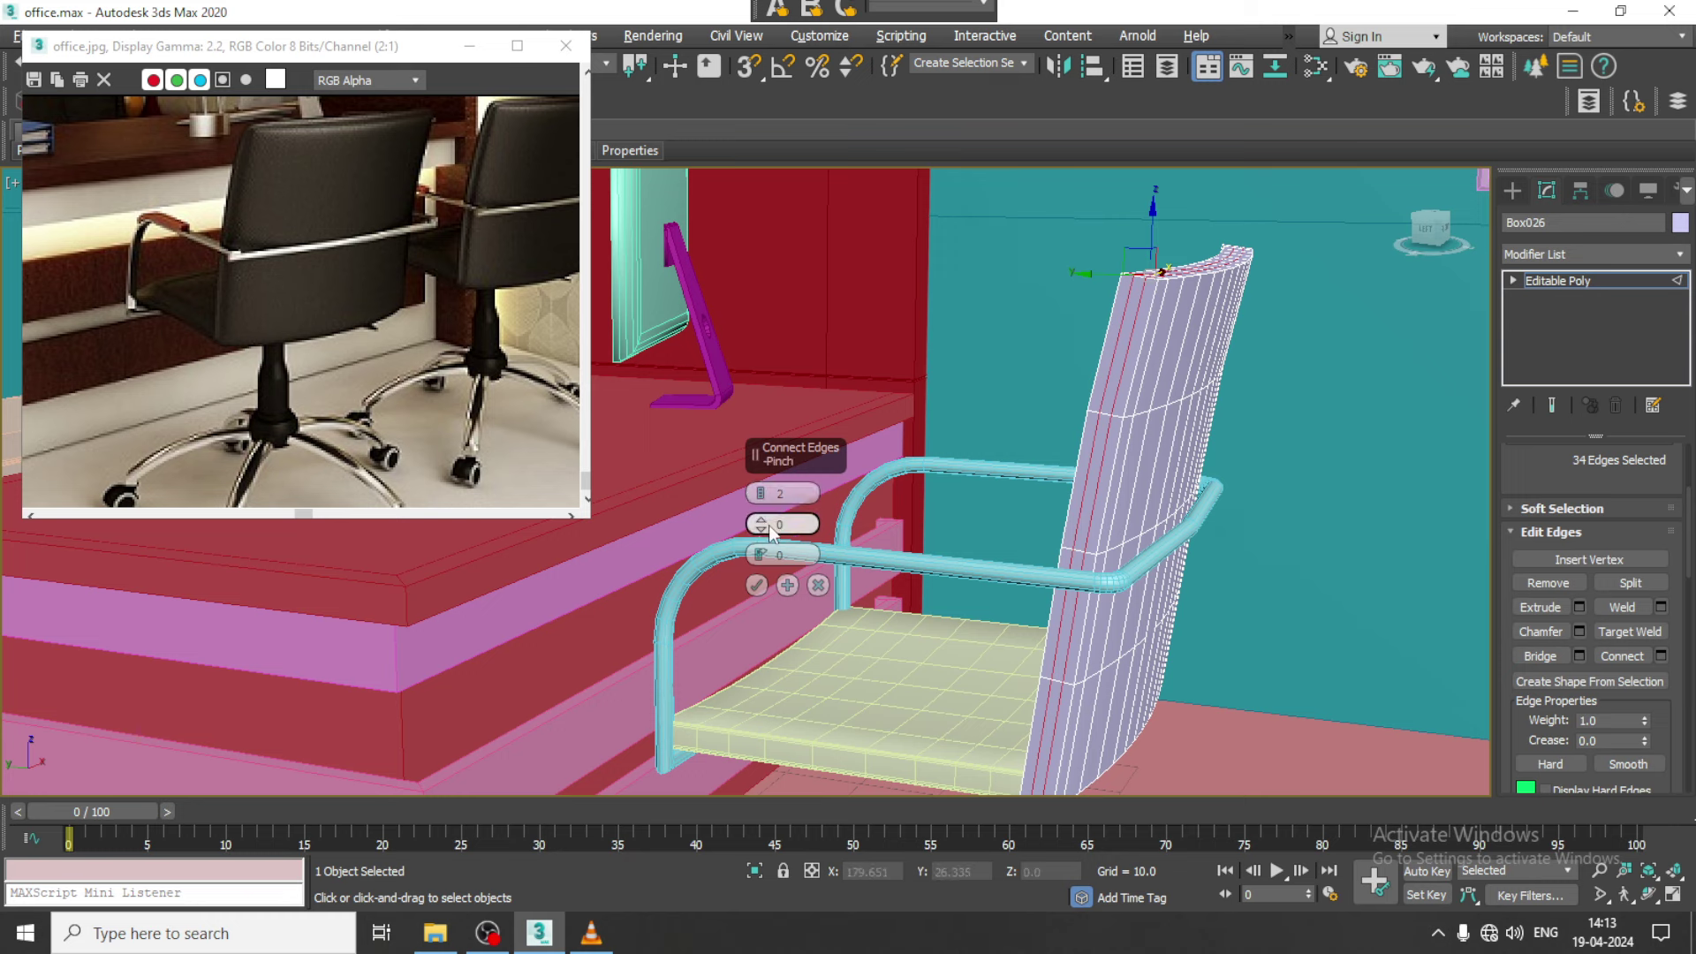
left_click_drag(761, 523, 750, 382)
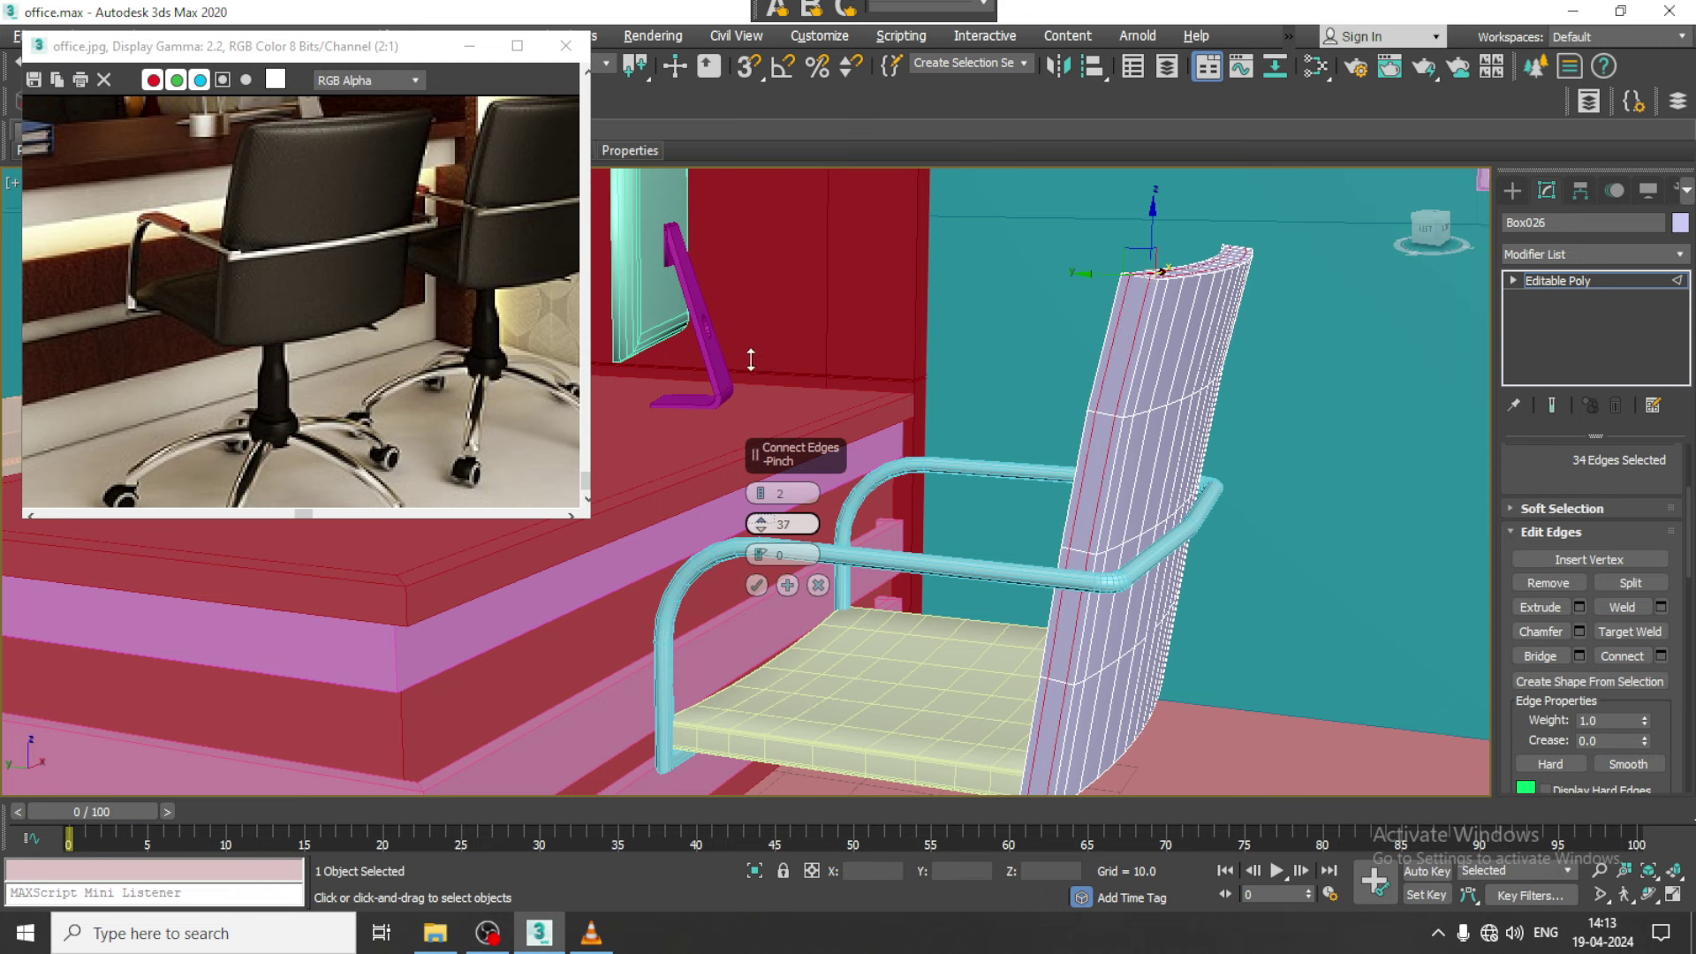
left_click(757, 584)
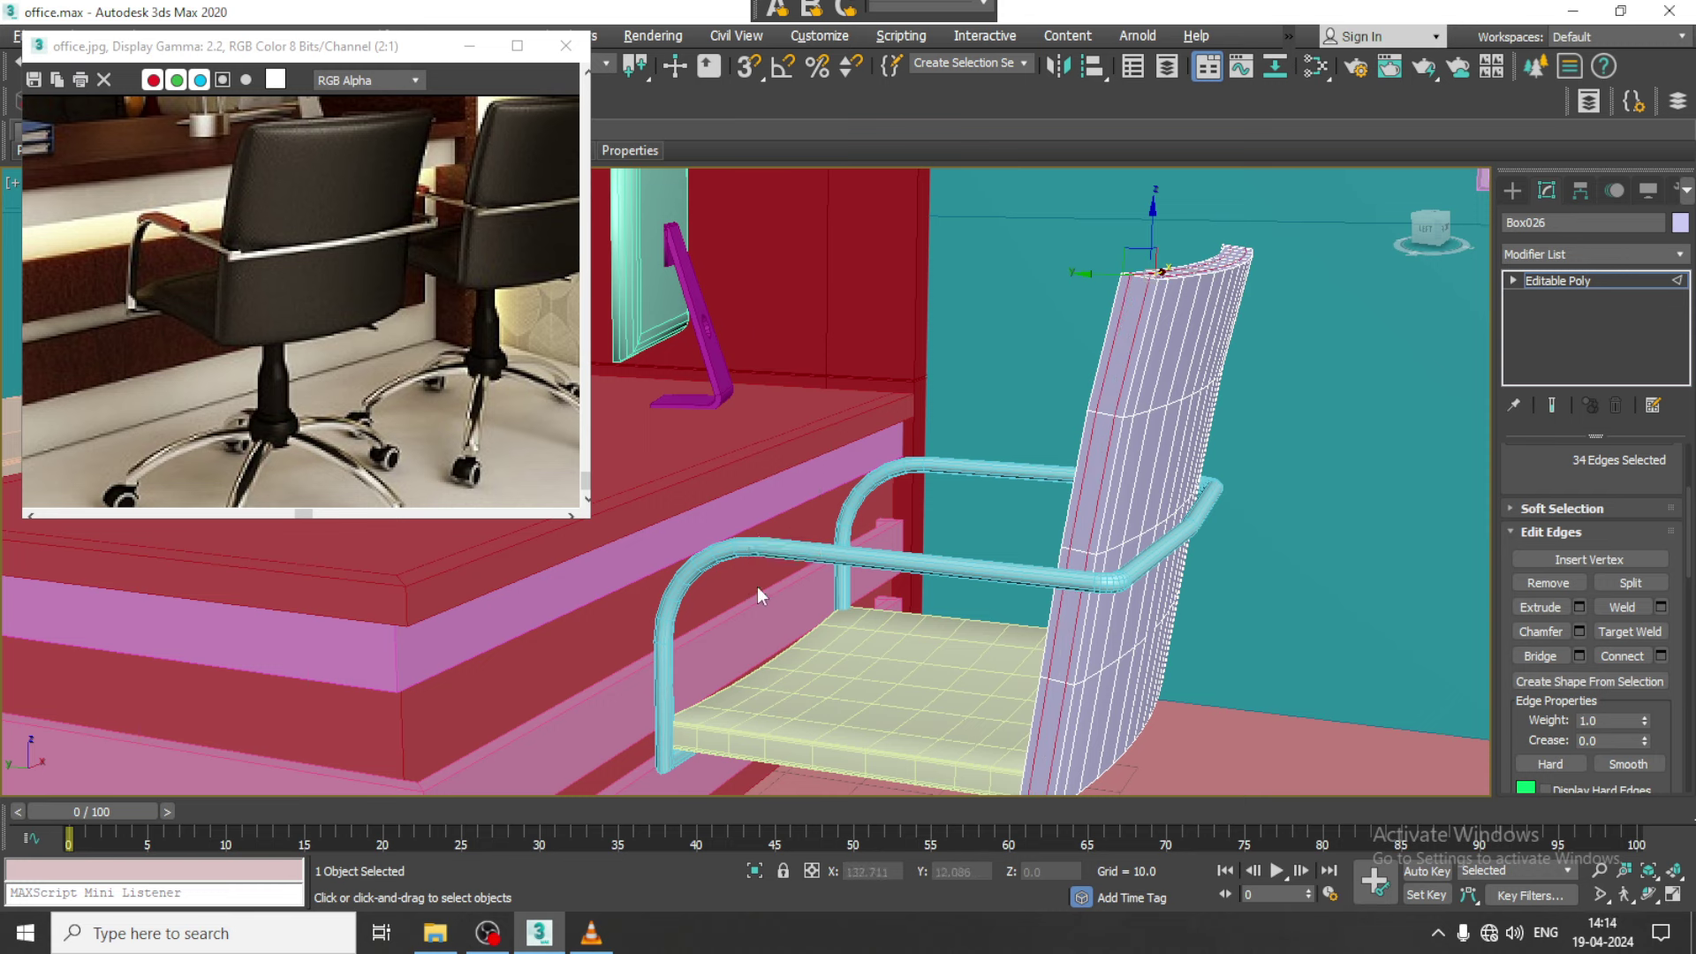
left_click(1606, 279)
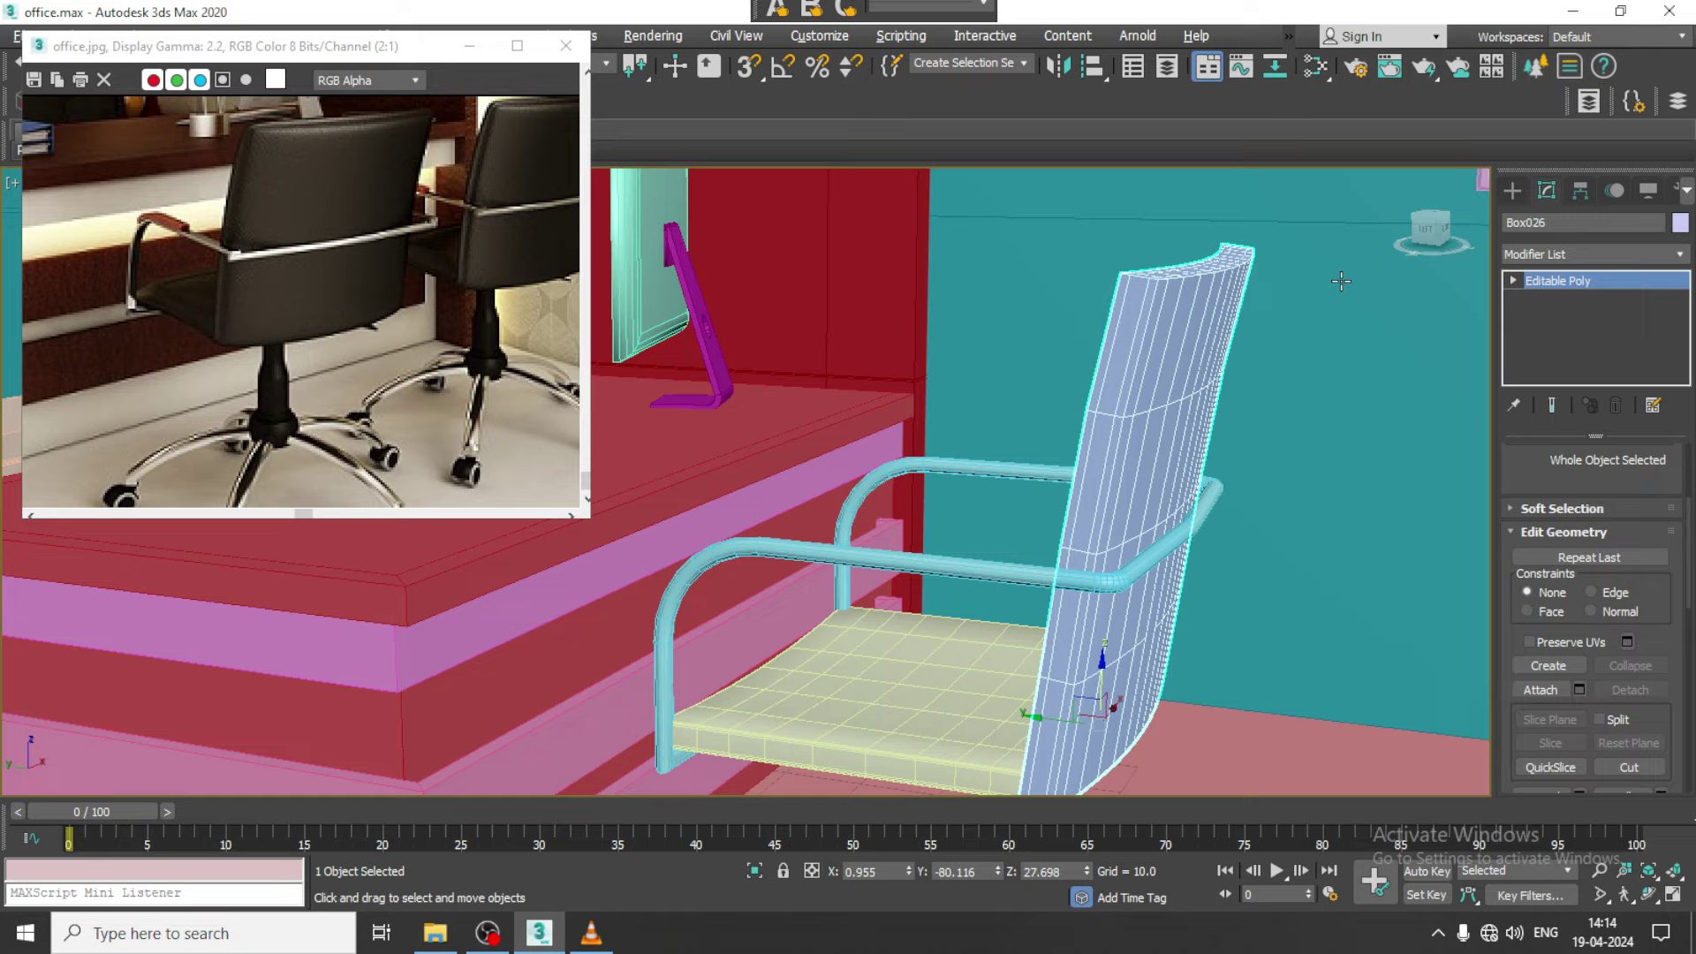
Add a TurboSmooth modifier to the backrest Box026
left_click(1613, 253)
scroll(1588, 443, "down", 10)
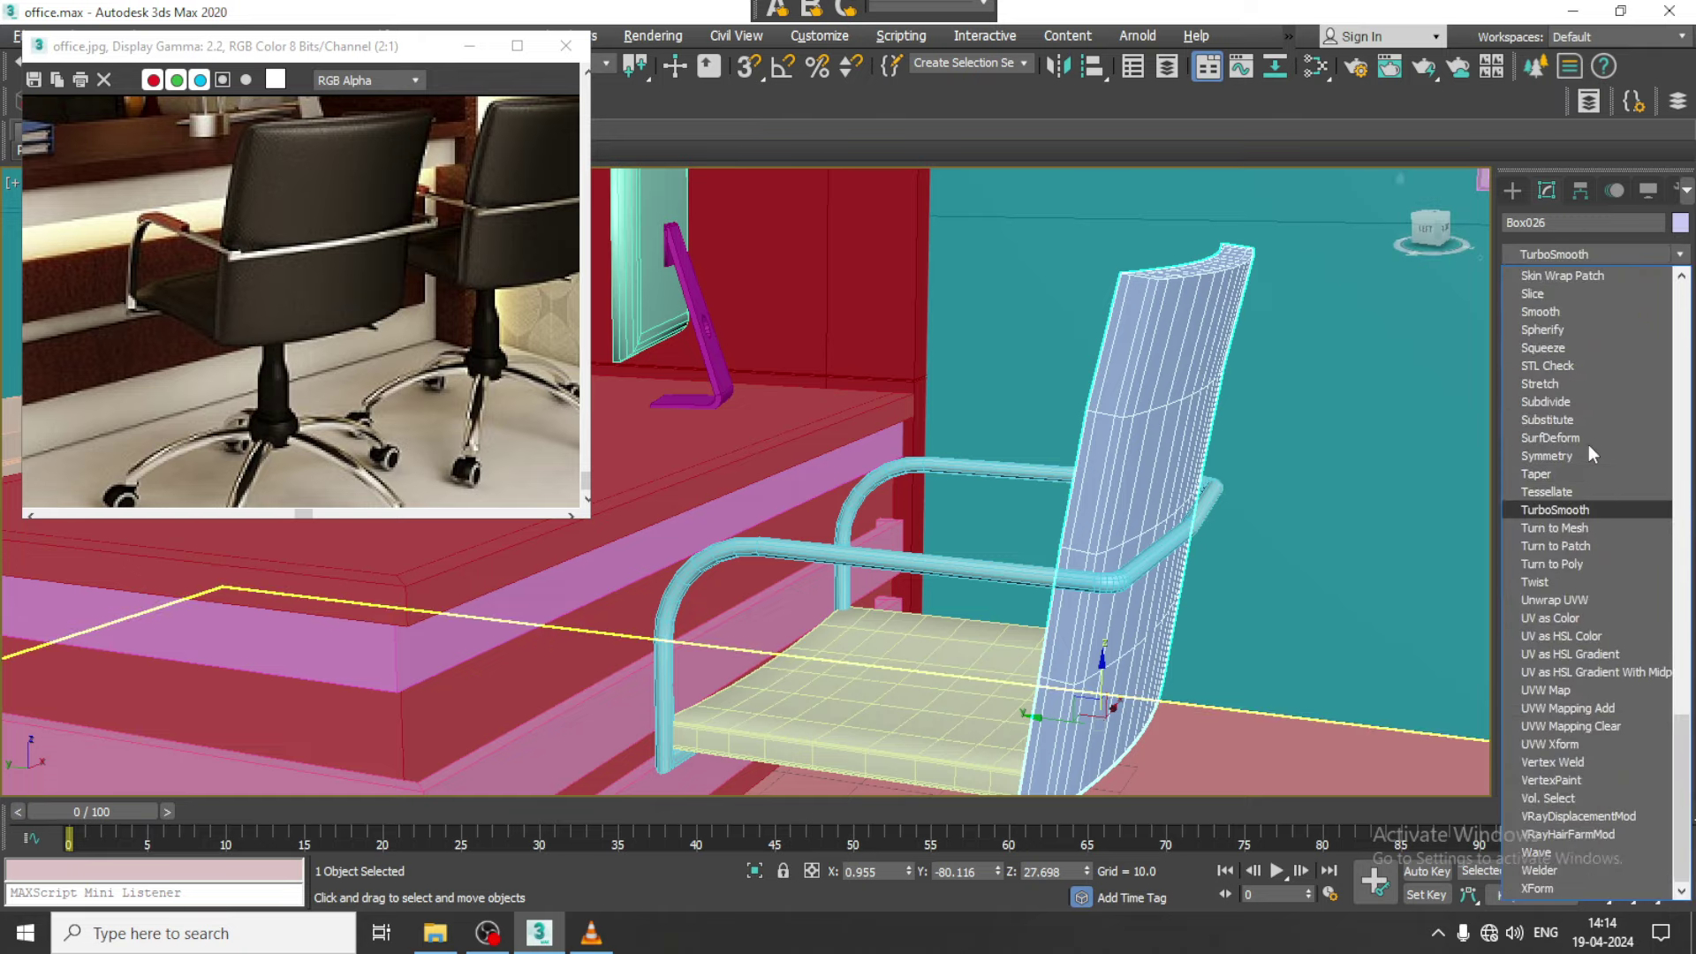
left_click(1578, 511)
middle_click_drag(1272, 465, 1198, 527, "alt")
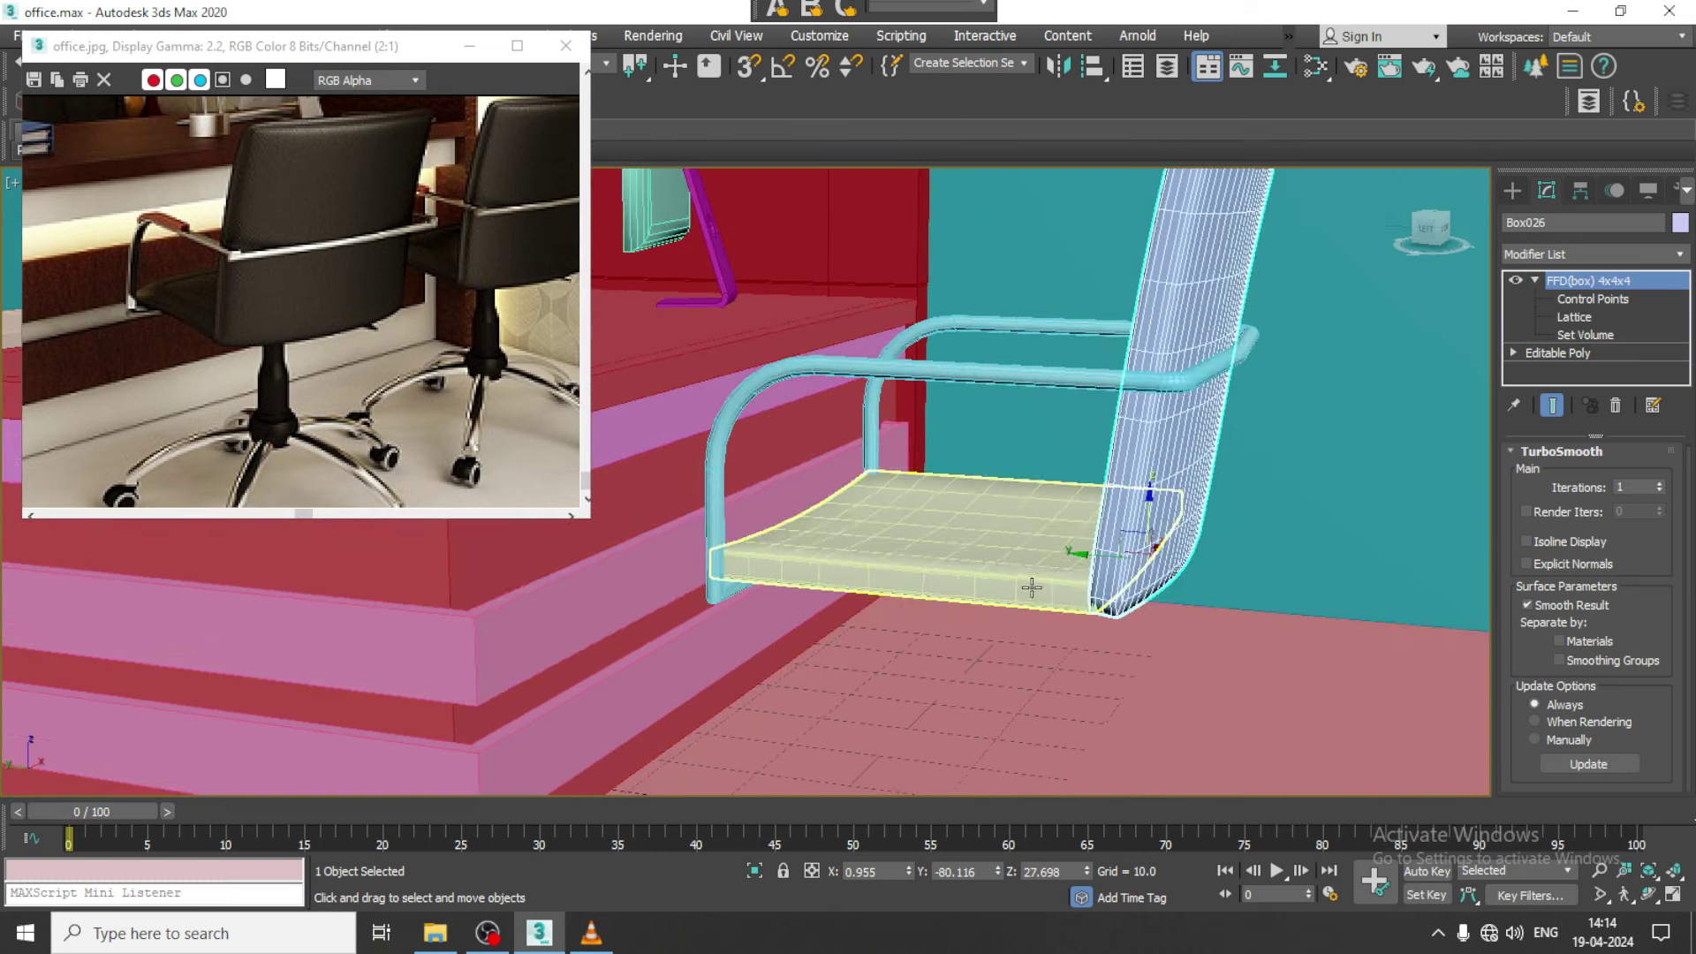
Add TurboSmooth to seat ChamferBox001 above its FFD, then select the armrest frame
left_click(1029, 586)
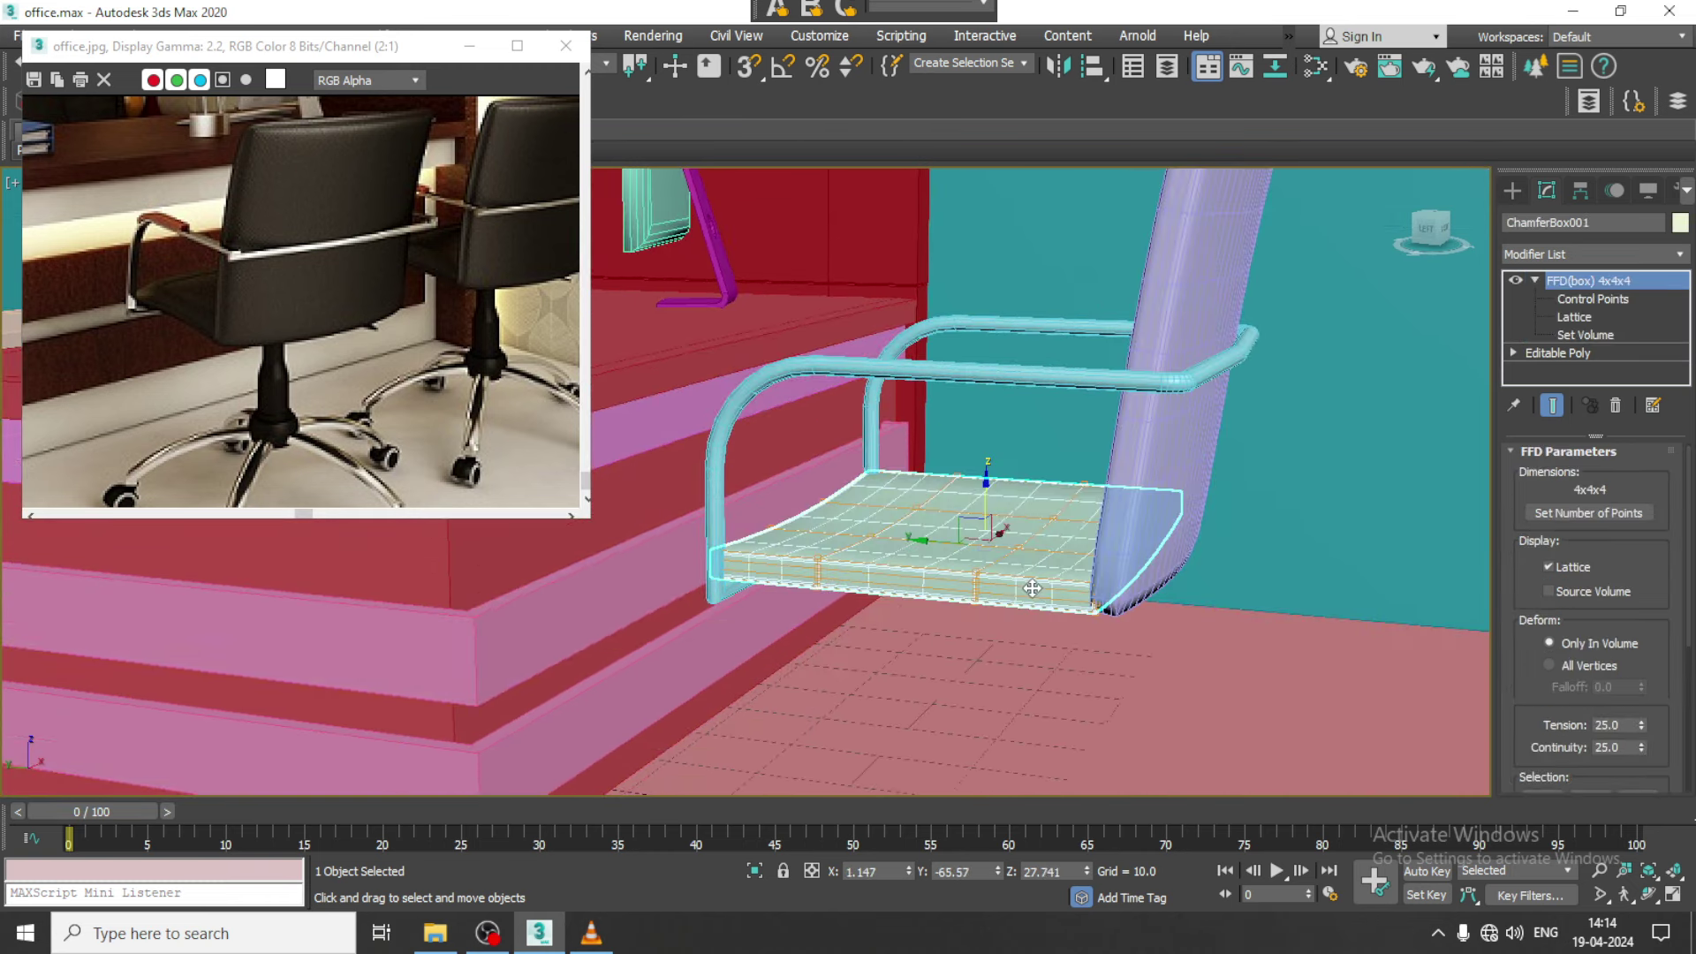
left_click(1590, 254)
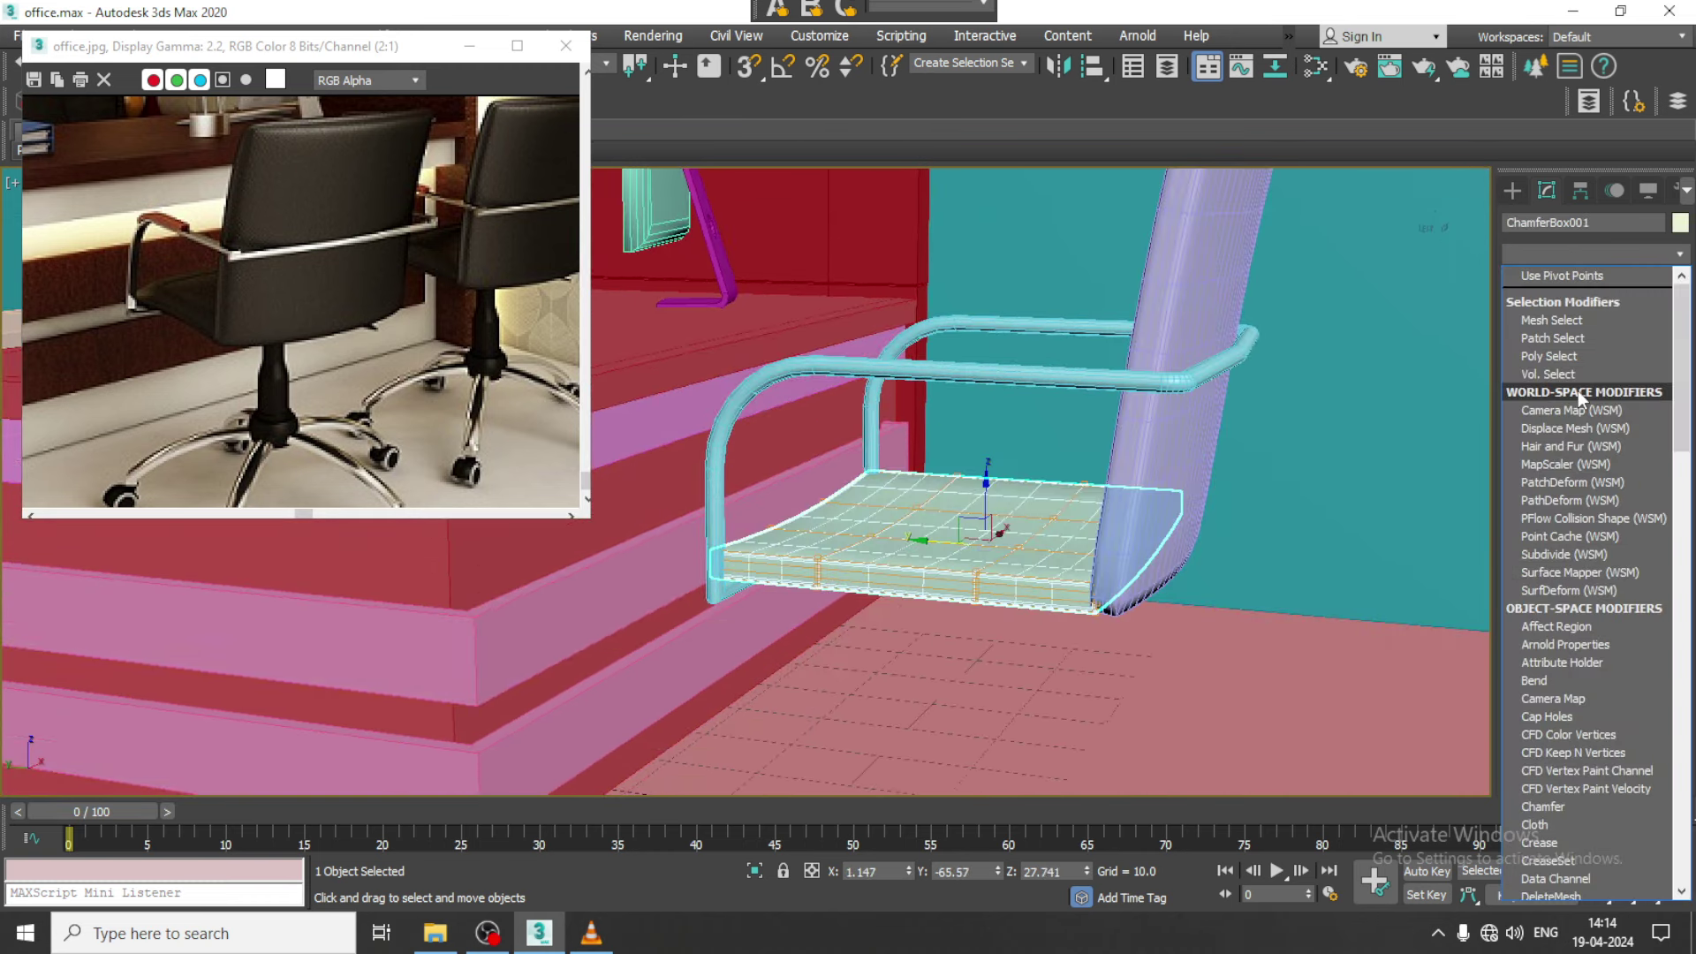
key("t")
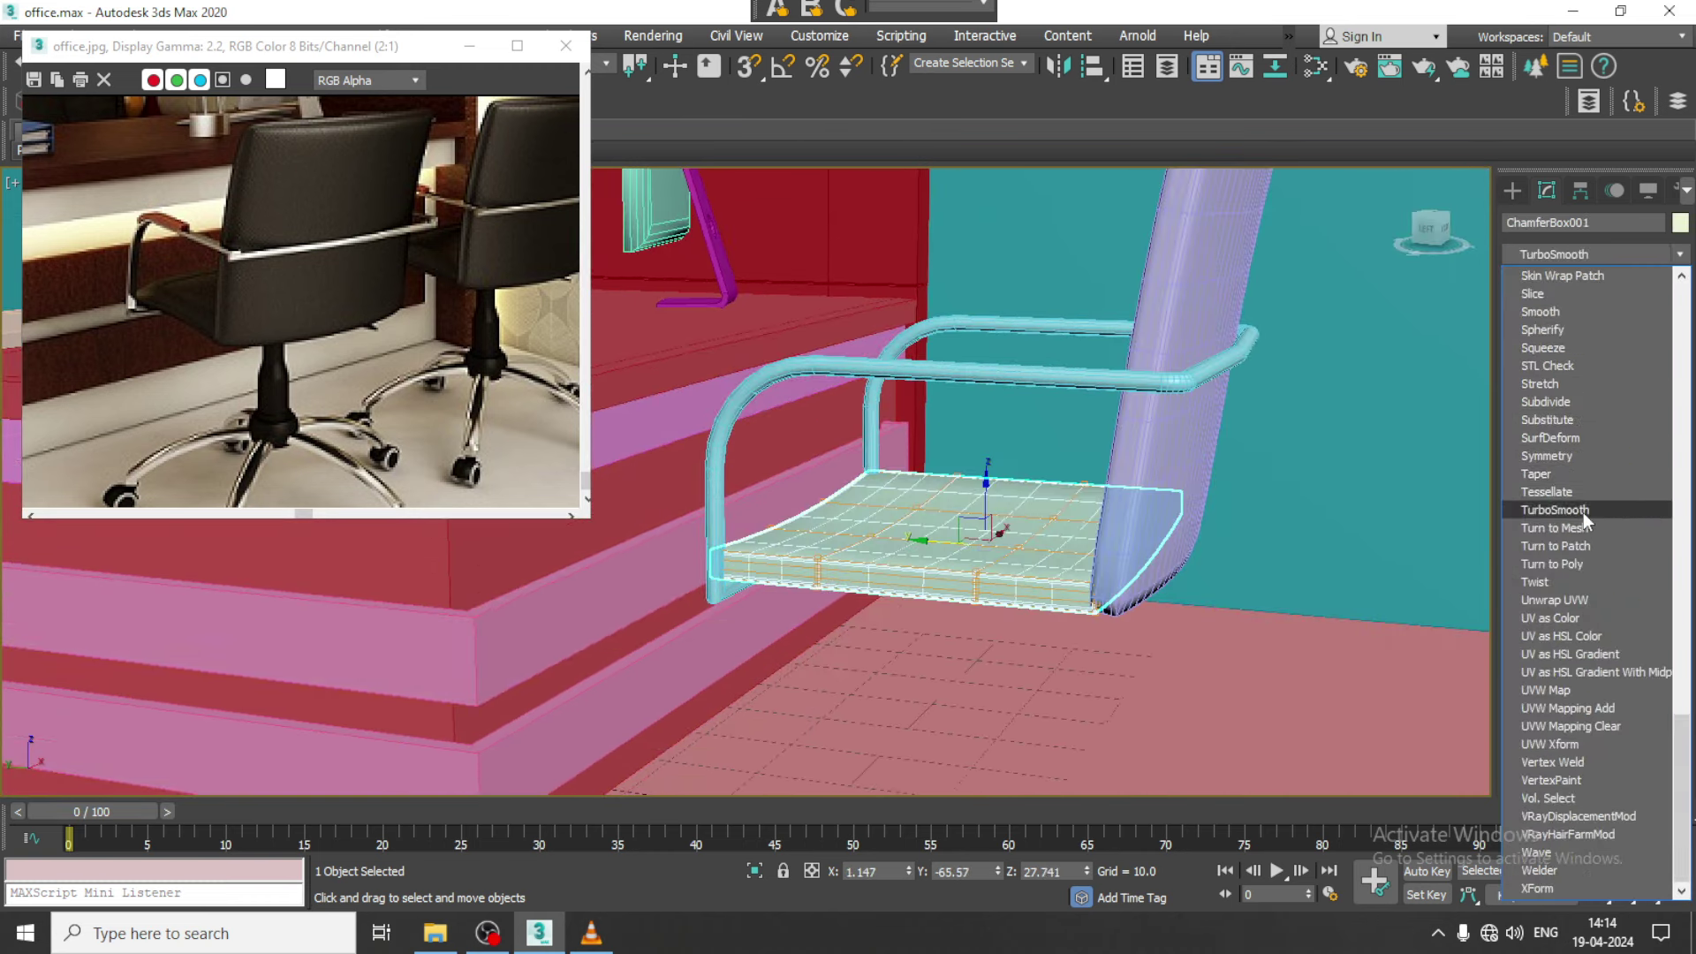
left_click(1583, 511)
mouse_move(1094, 516)
middle_mouse_down("alt")
mouse_move(1036, 513)
mouse_move(1148, 515)
middle_mouse_up("alt")
scroll(1037, 512, "down", 3)
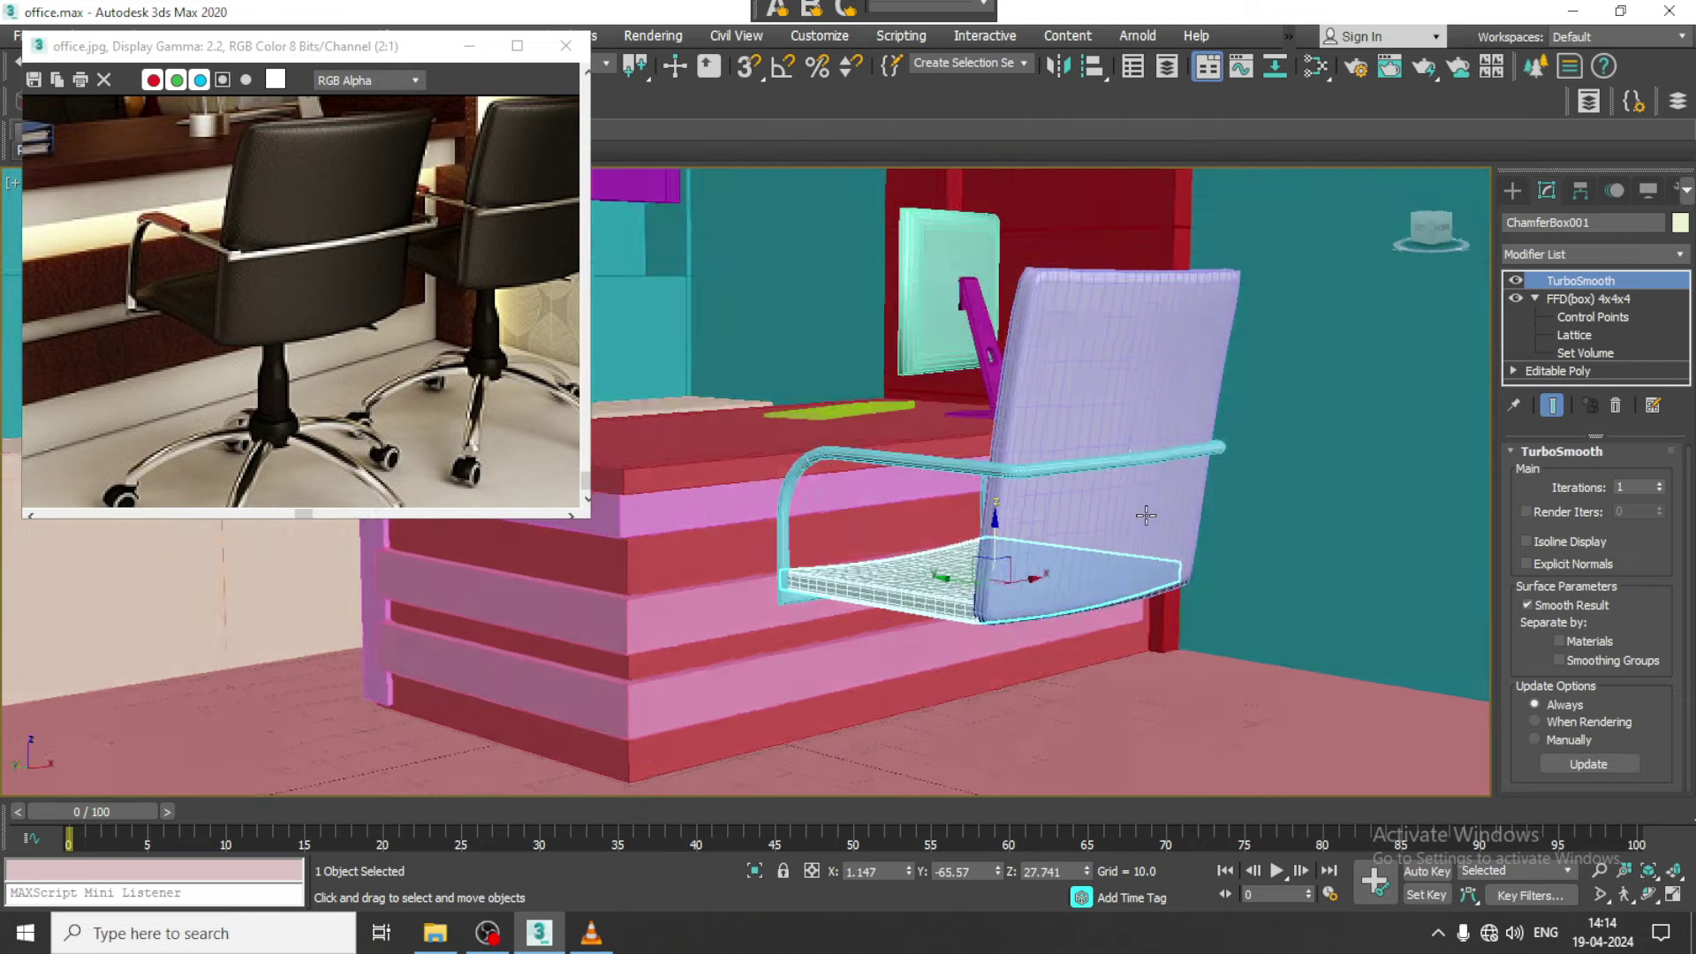
left_click(800, 547)
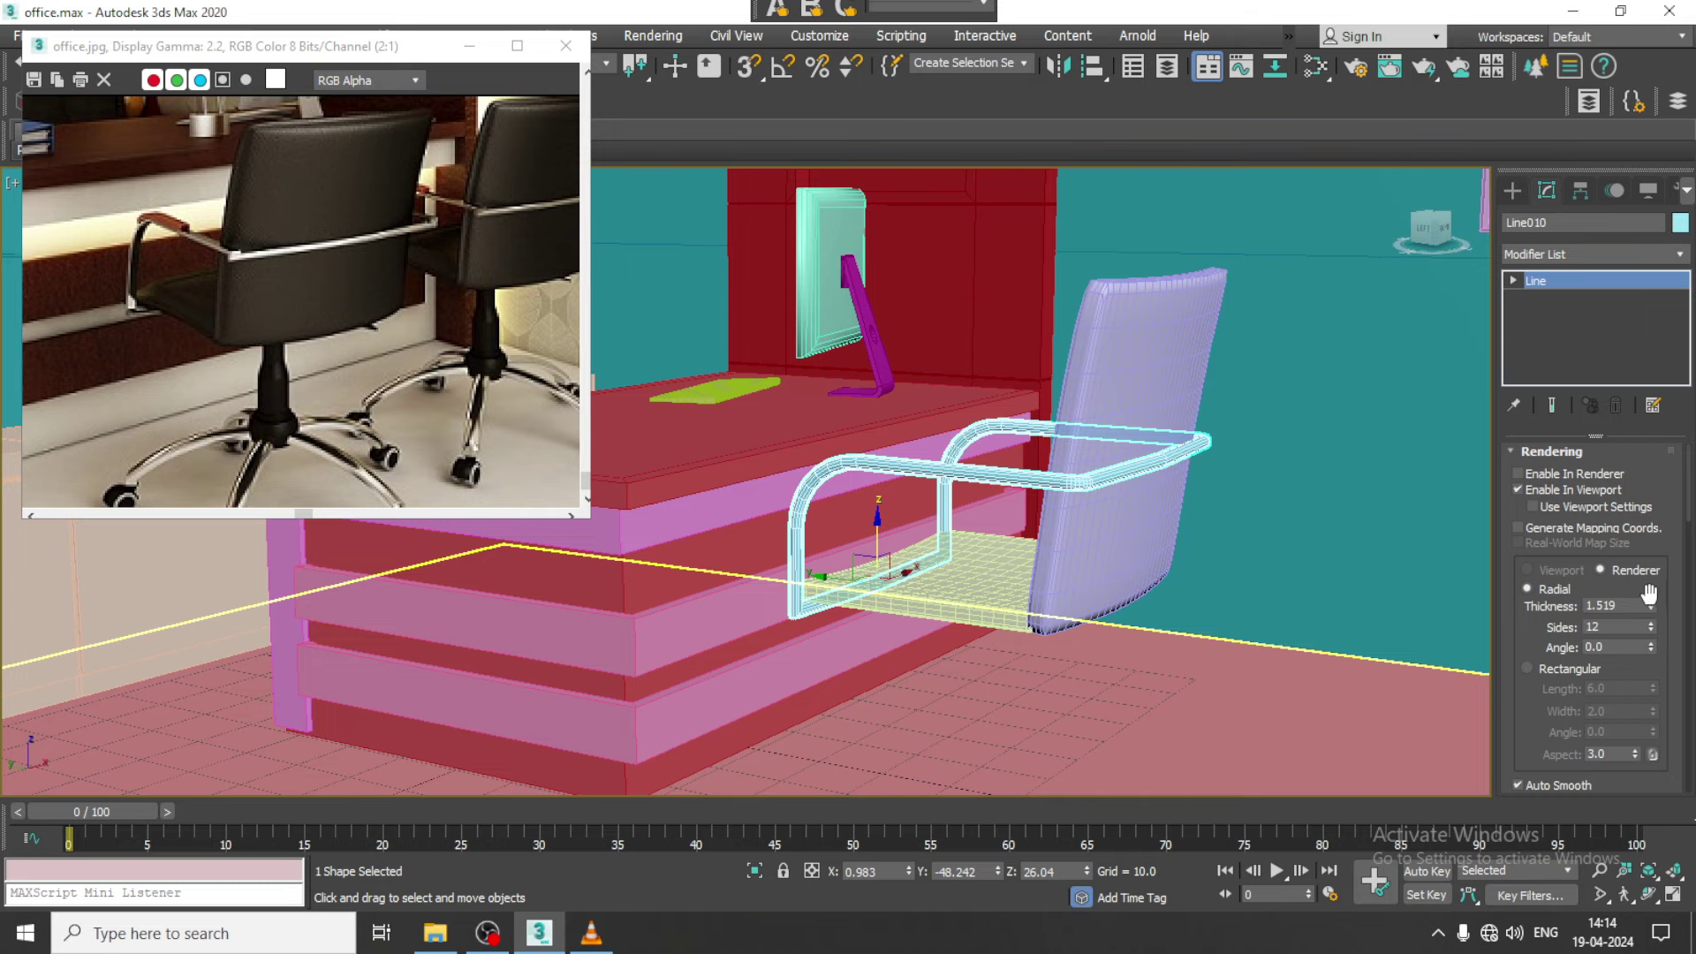
Raise Line010's rendered tube thickness from 1.519 to 1.792
left_click_drag(1649, 600, 1650, 583)
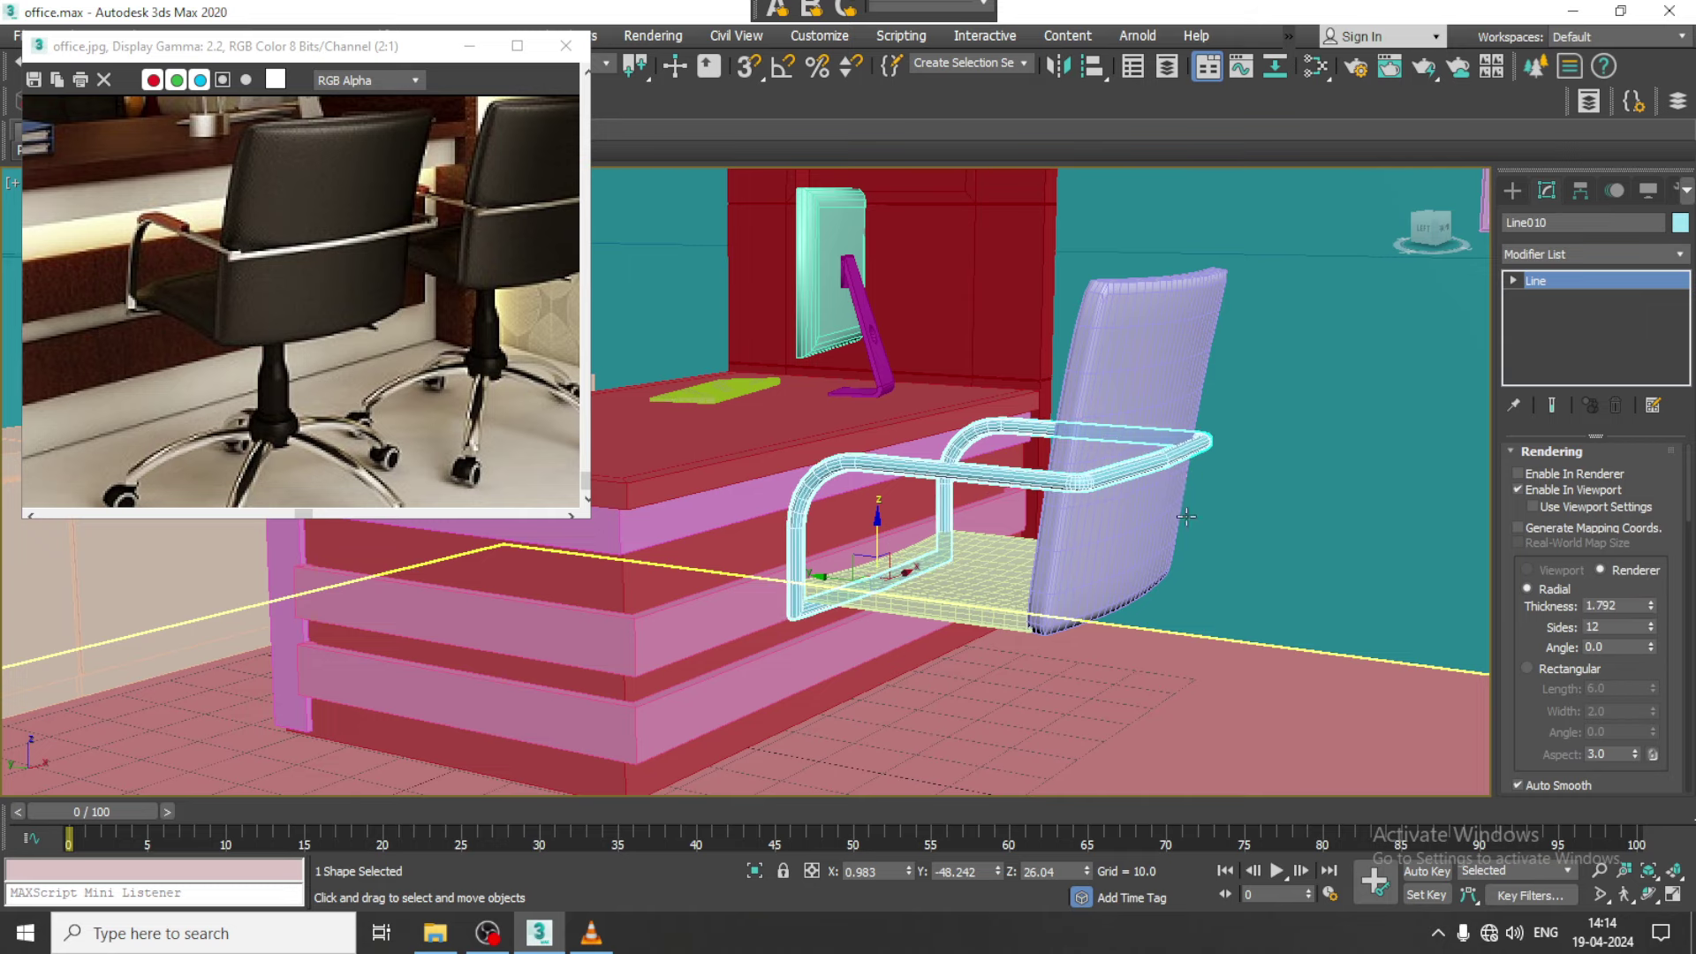
mouse_move(1186, 517)
middle_mouse_down("alt")
mouse_move(805, 571)
mouse_move(454, 550)
middle_mouse_up("alt")
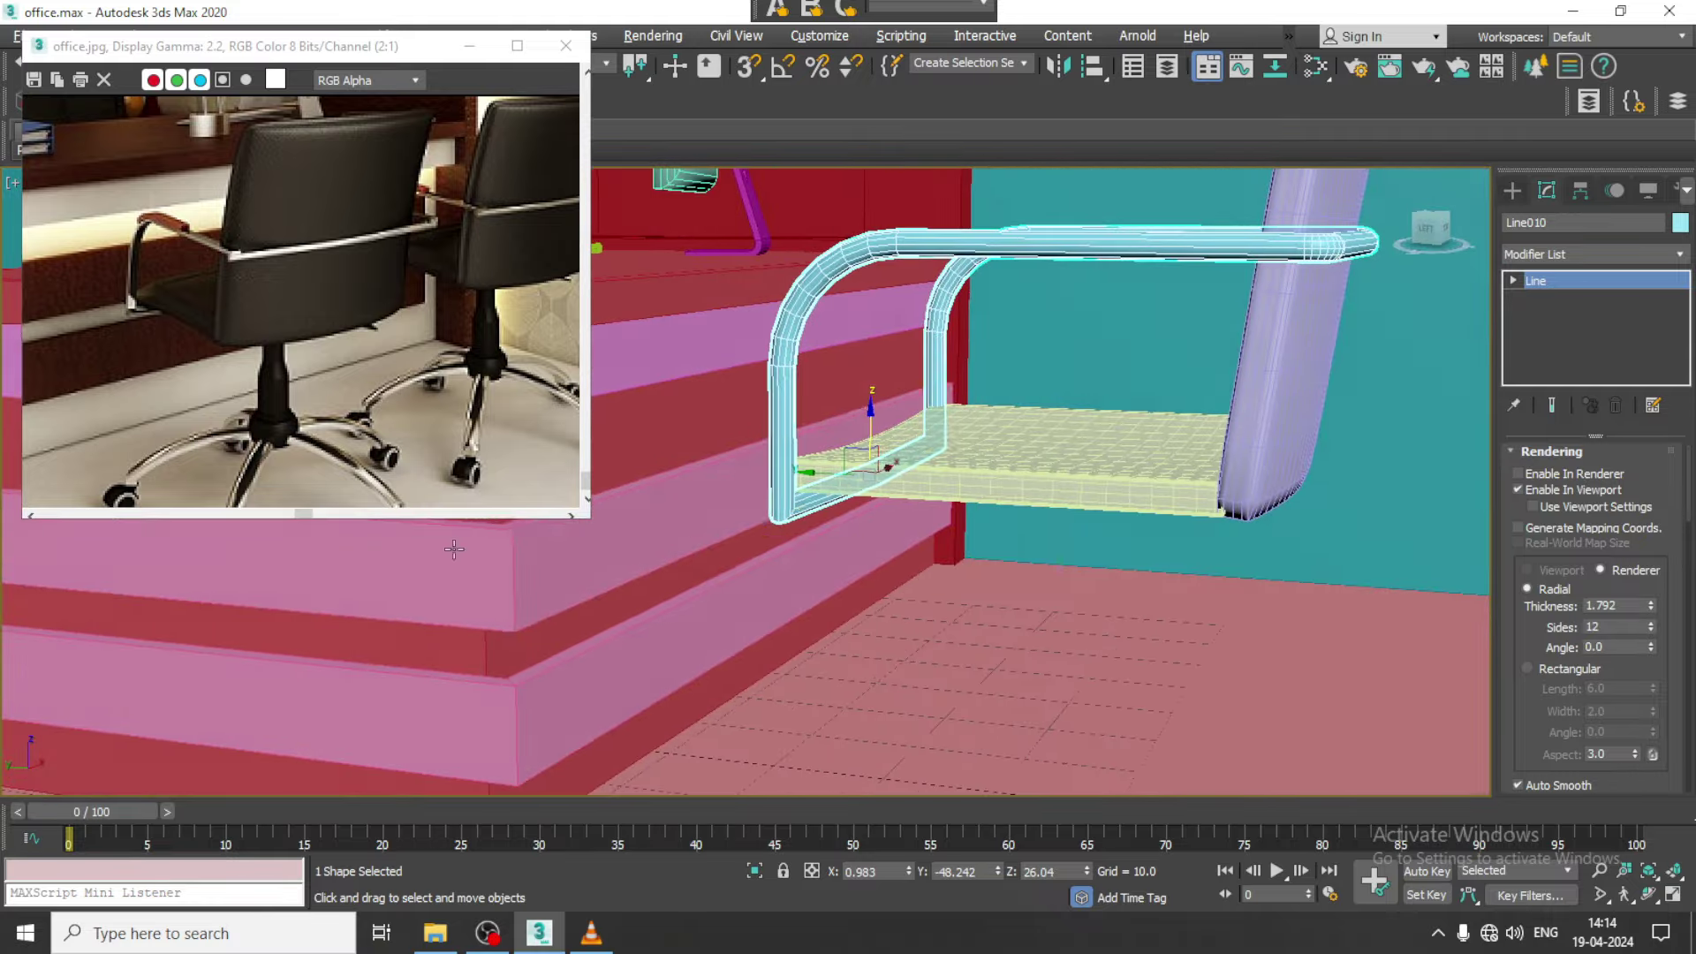
middle_click_drag(374, 287, 444, 296)
In Top view, move the seat's rear row of FFD control points toward the backrest
key("alt+w")
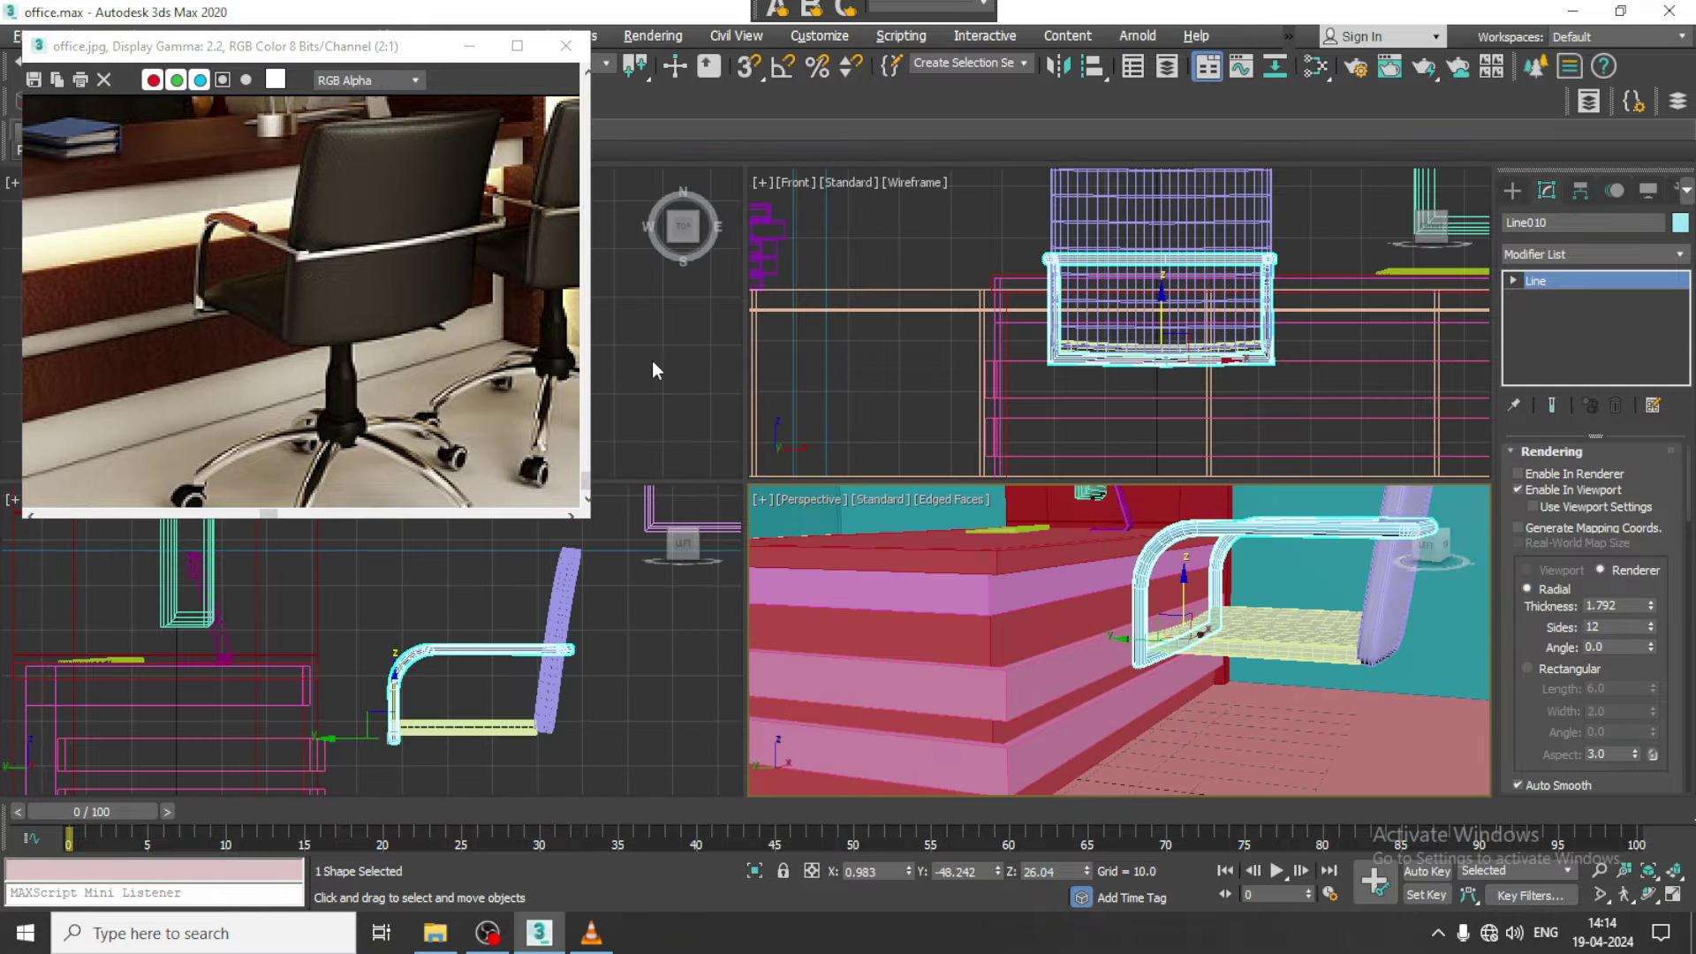
middle_click(711, 366)
key("alt+w")
middle_click_drag(711, 367, 714, 367)
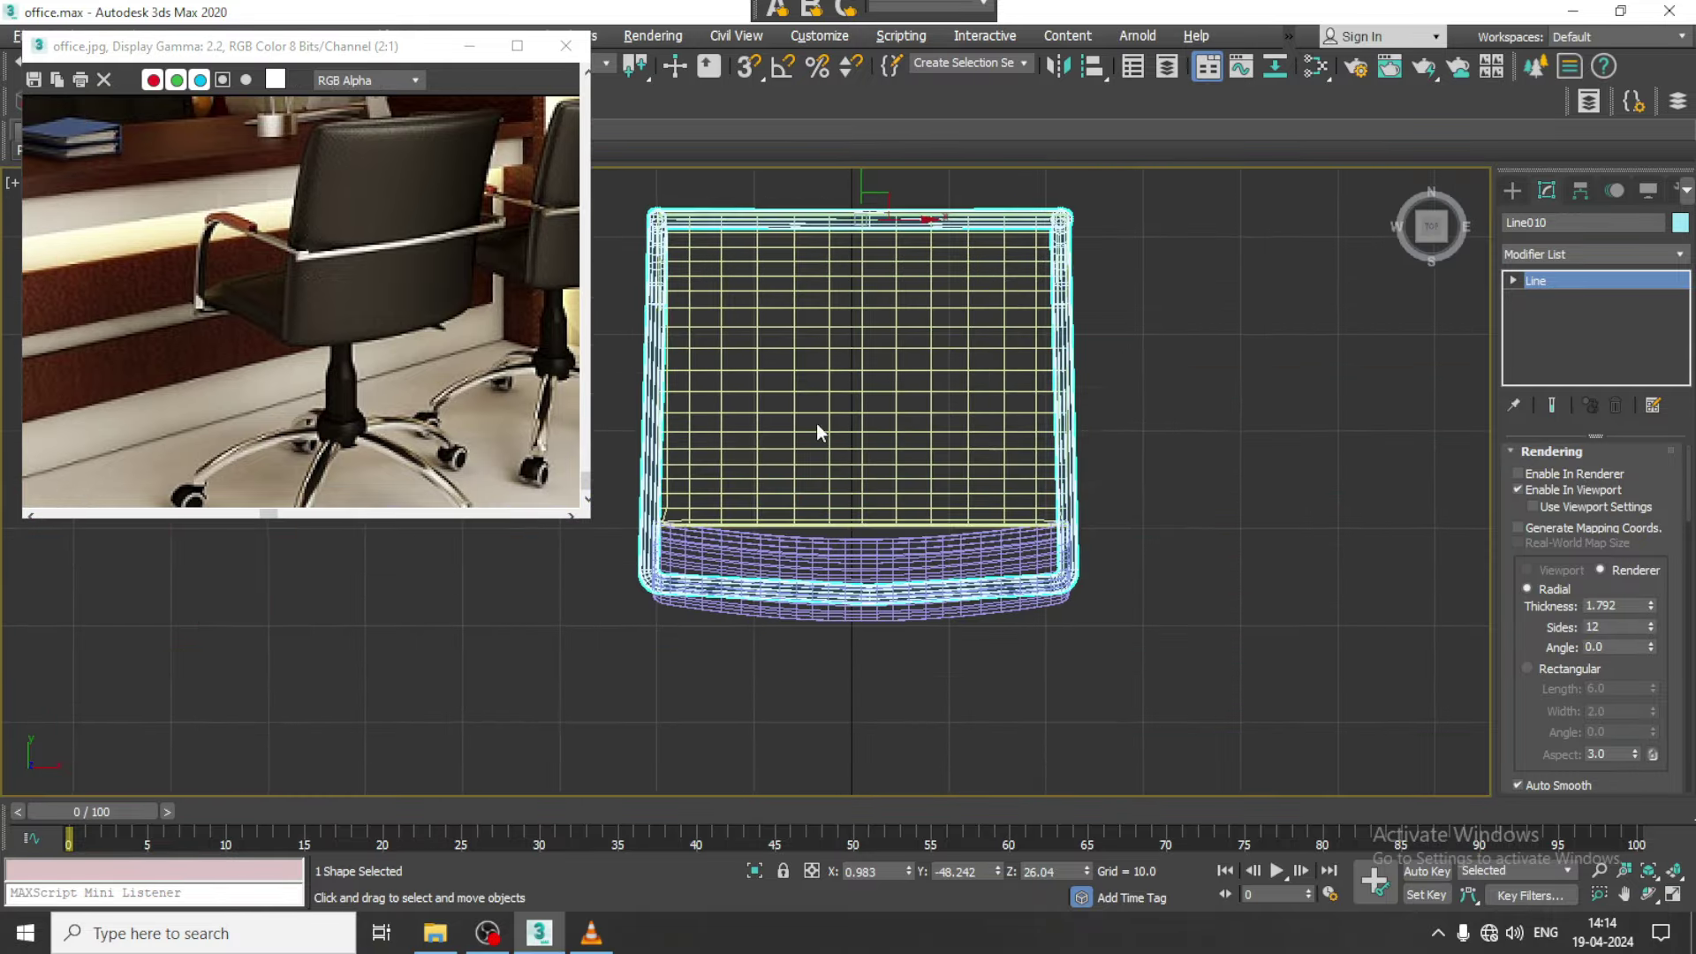
left_click(995, 520)
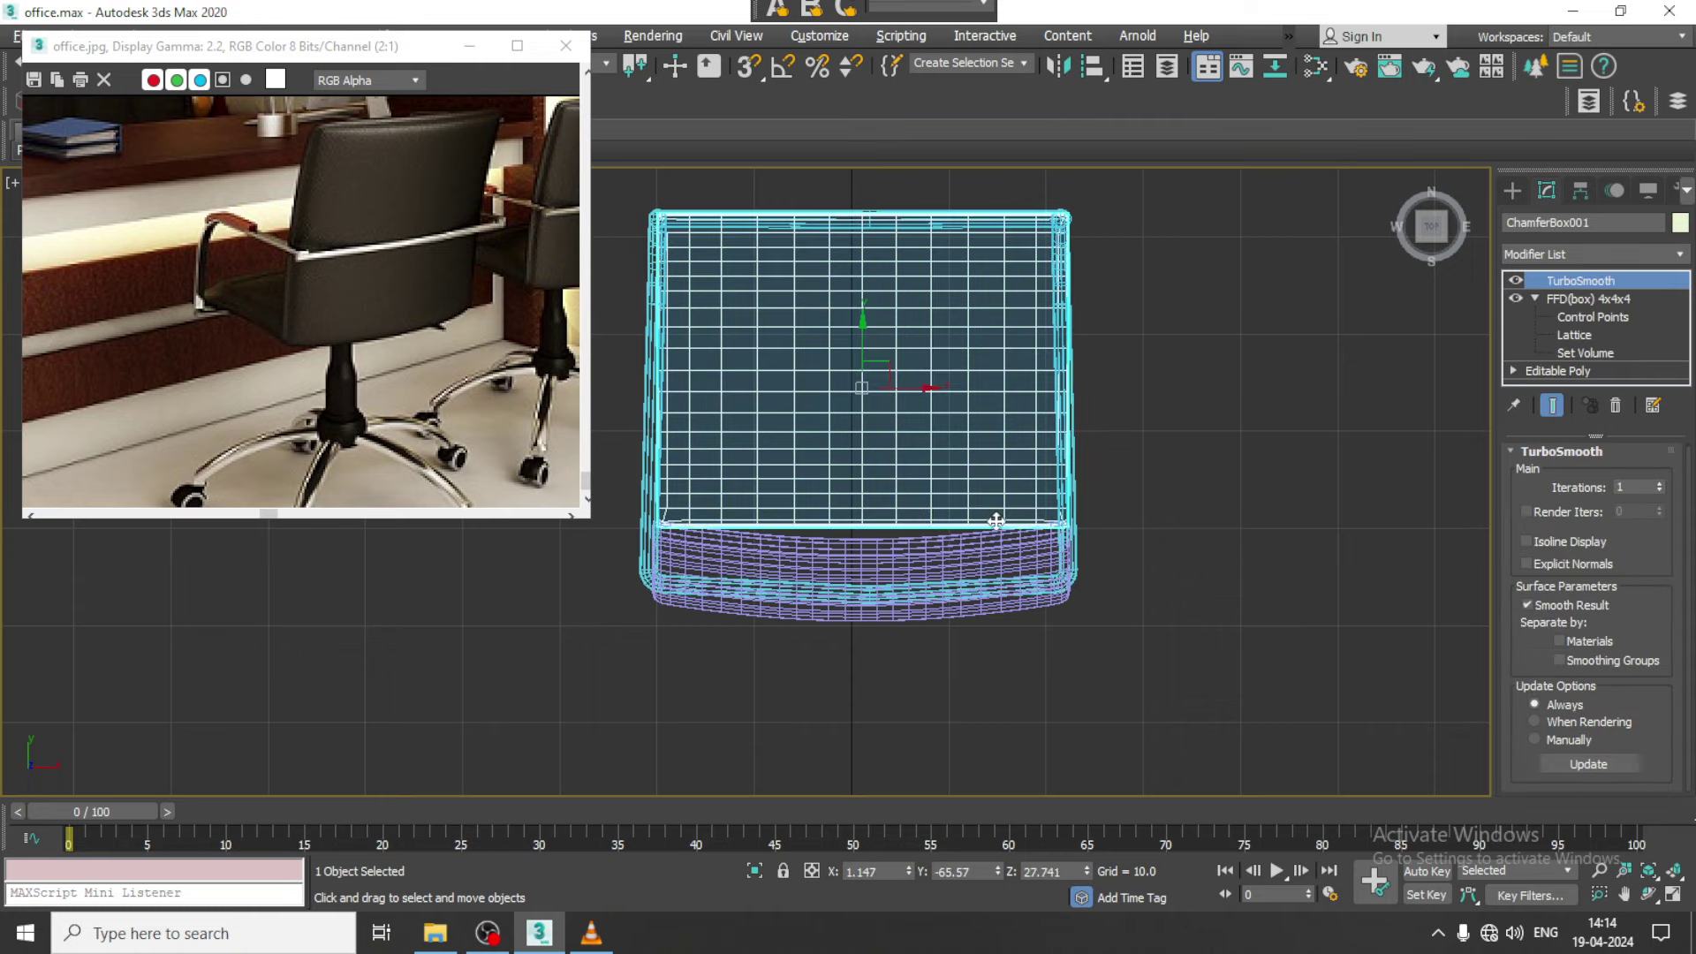
left_click(1588, 316)
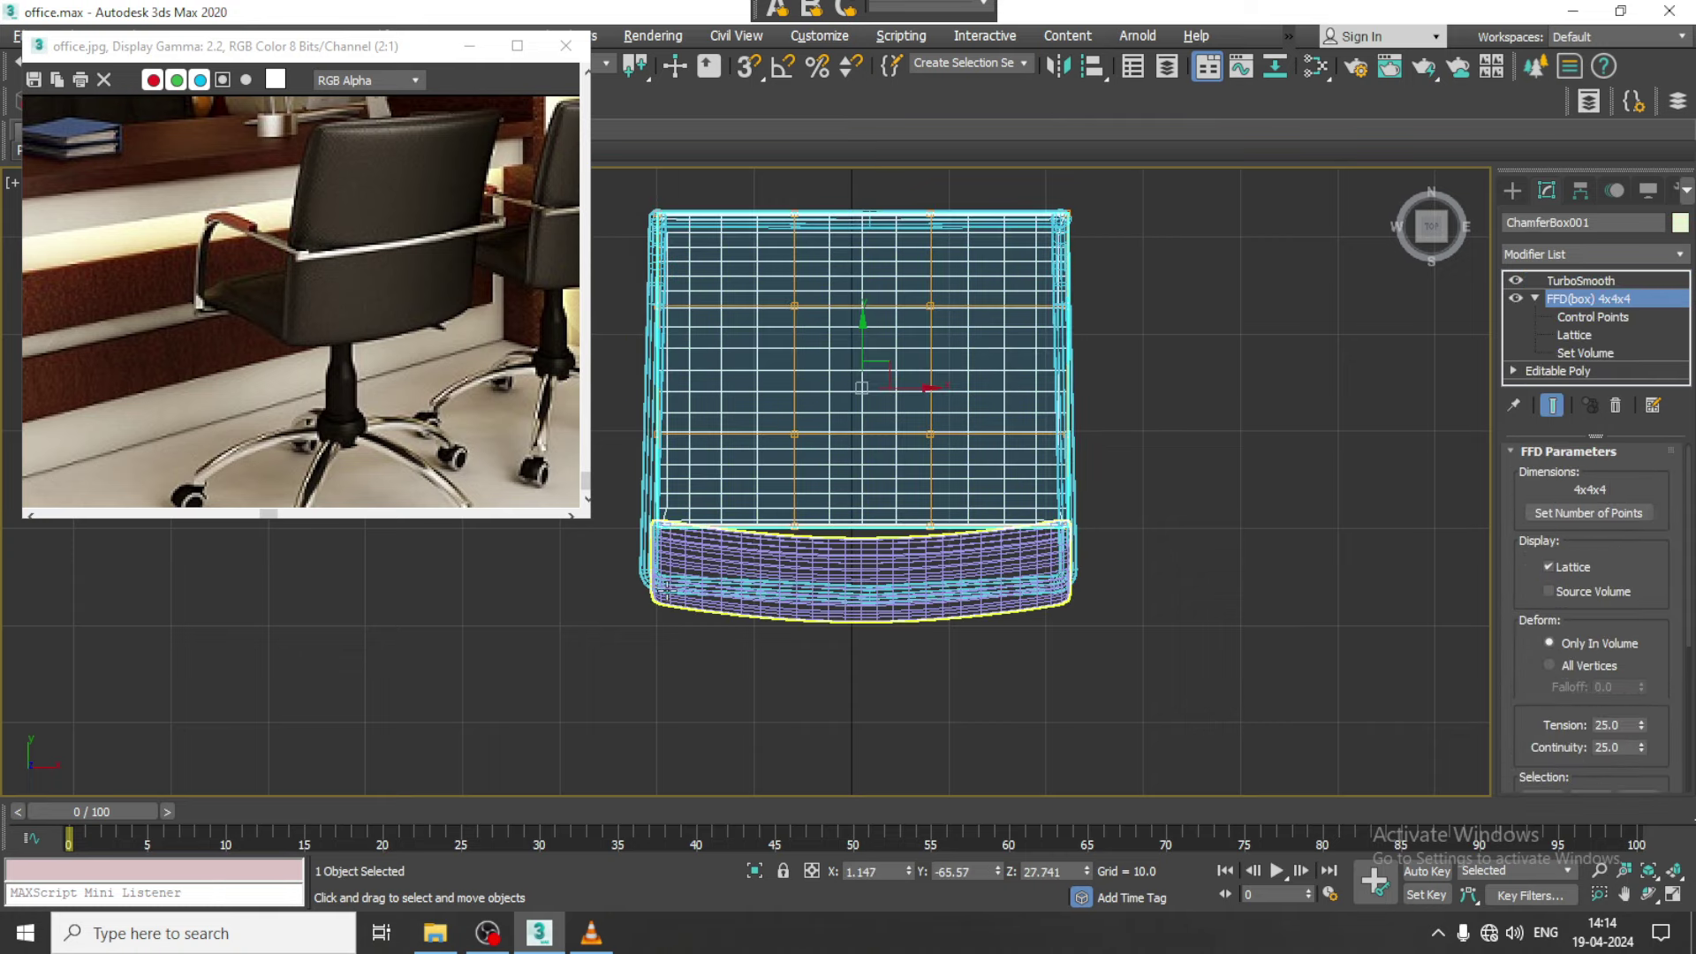
left_click_drag(632, 565, 1091, 499)
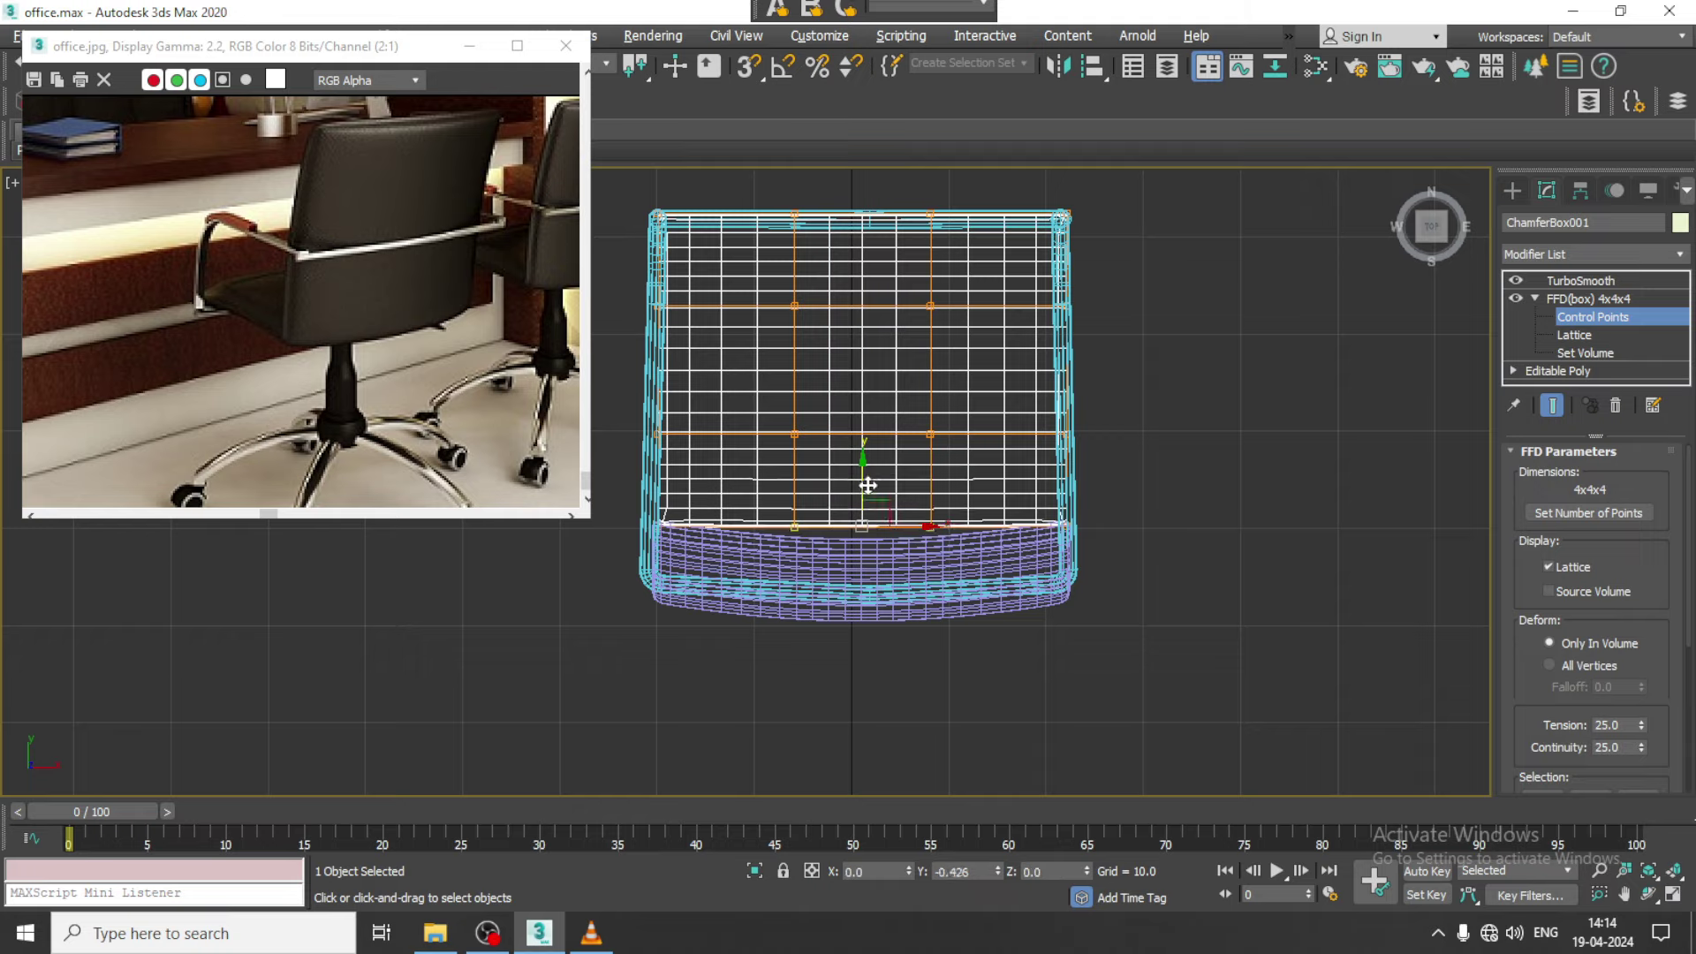
left_click_drag(872, 482, 872, 491)
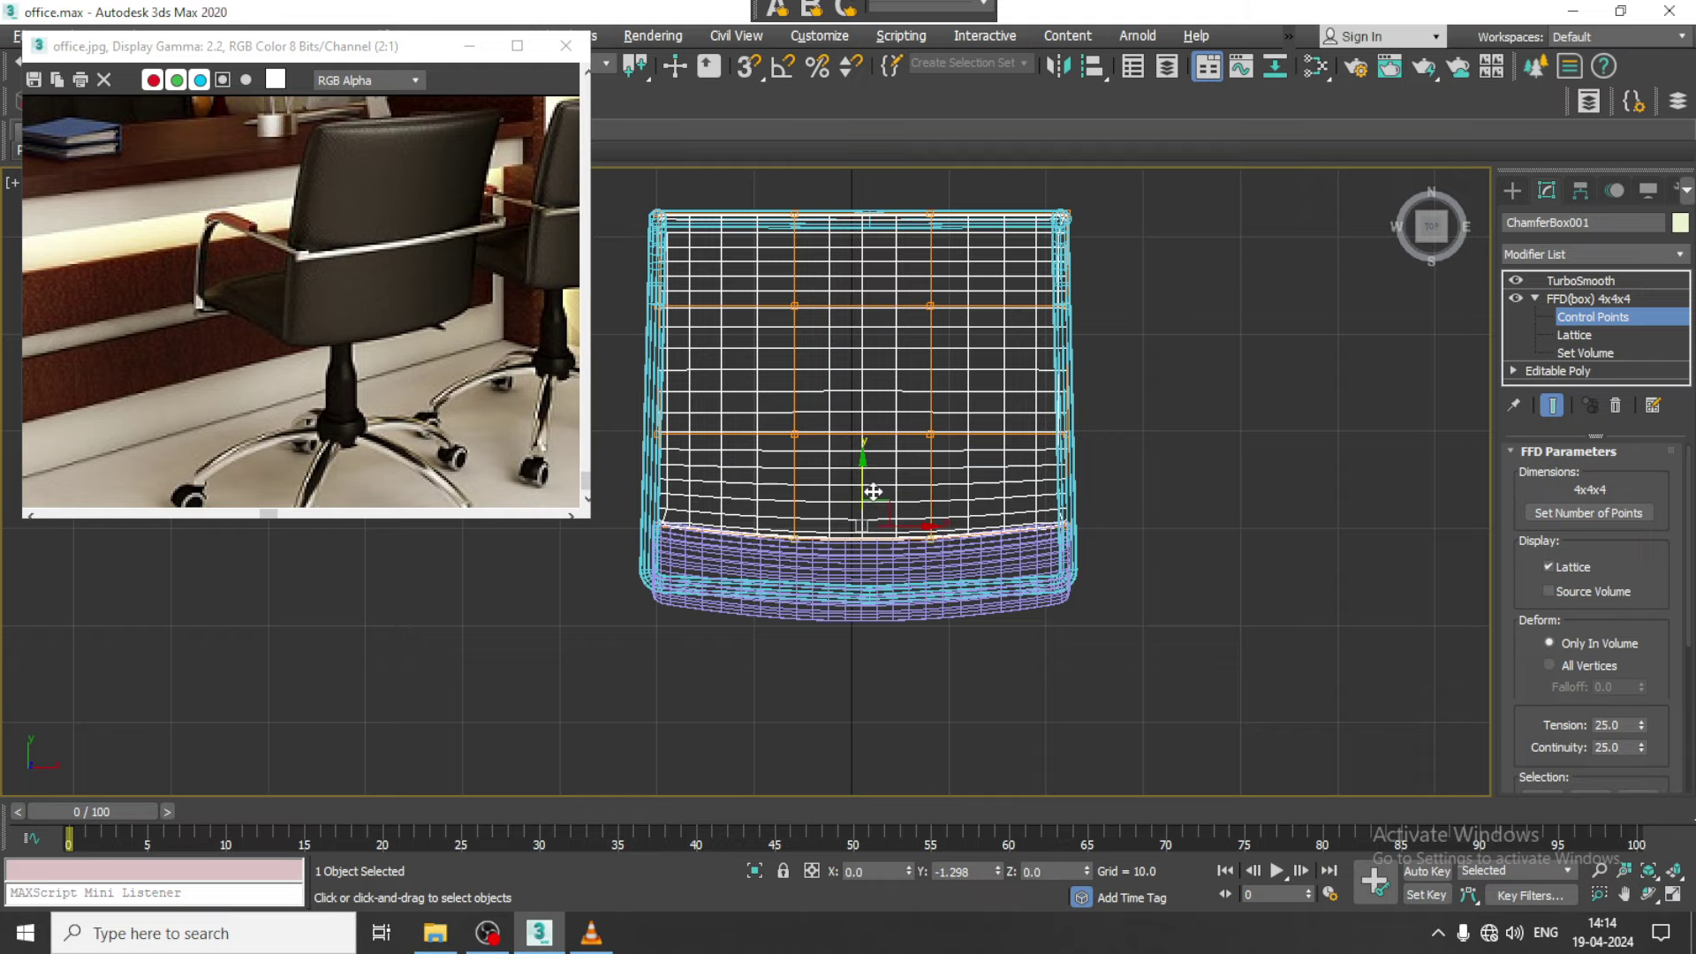
left_click(1575, 299)
Inspect the smoothed chair in Perspective and wireframe, then zoom Top view onto the seat
key("alt+w")
key("alt+w")
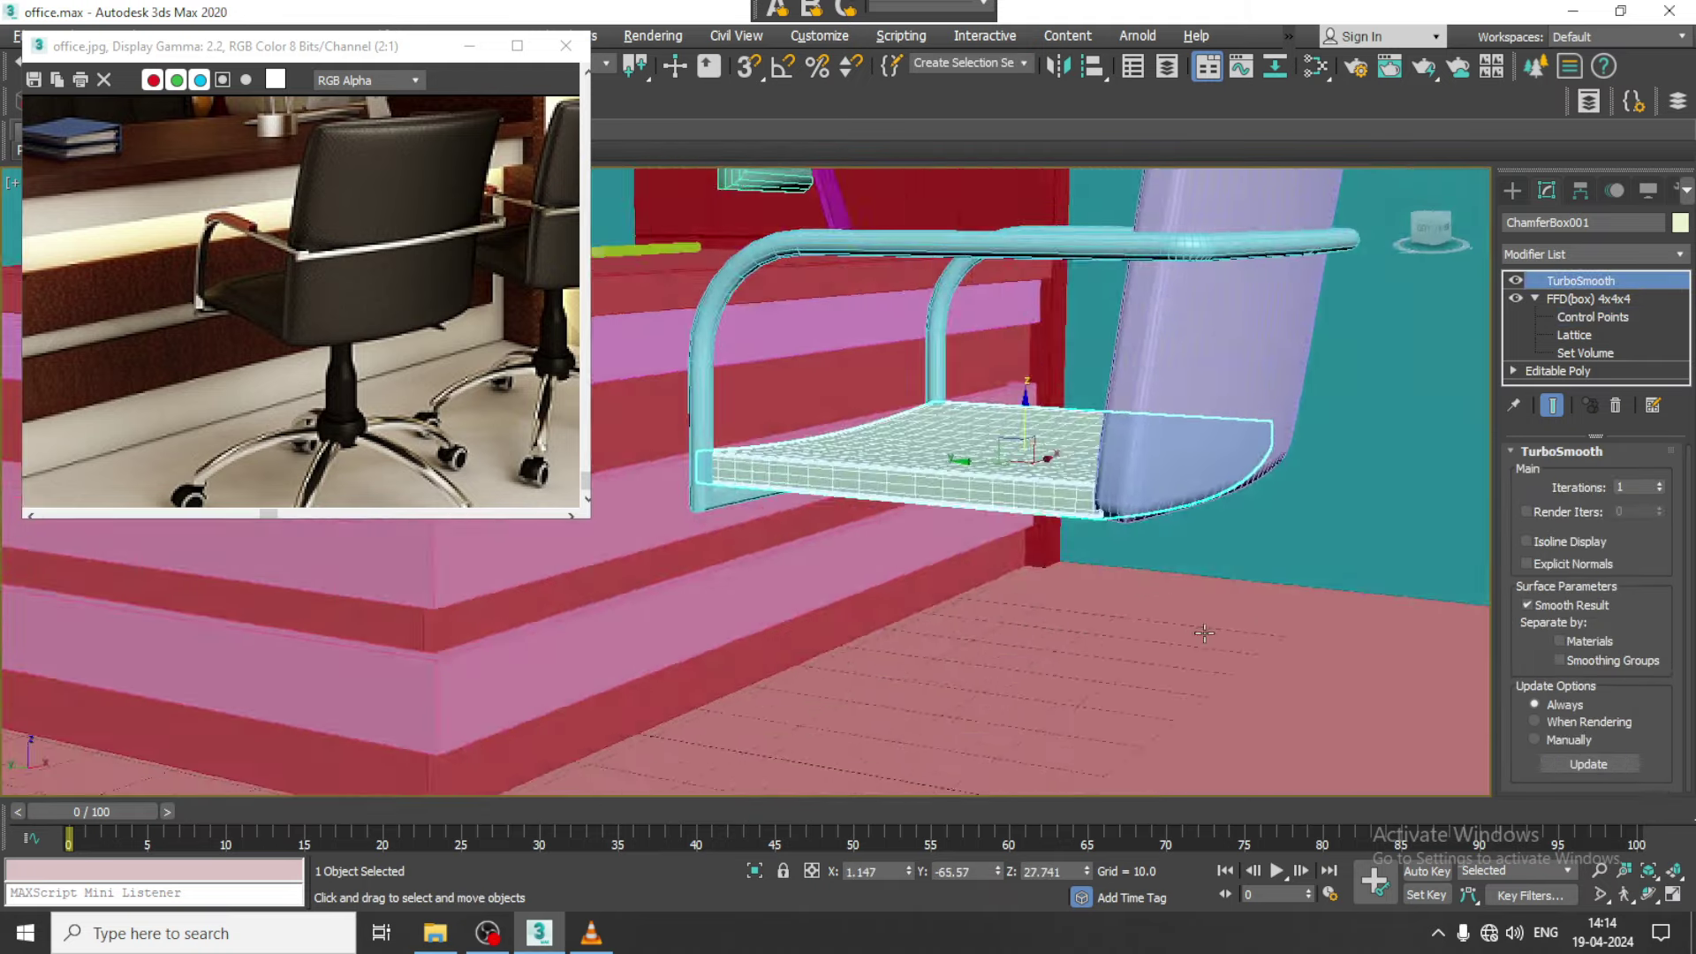
mouse_move(1205, 566)
middle_mouse_down("alt")
mouse_move(1205, 391)
mouse_move(1236, 558)
middle_mouse_up("alt")
key("F3")
key("F3")
scroll(1183, 553, "down", 3)
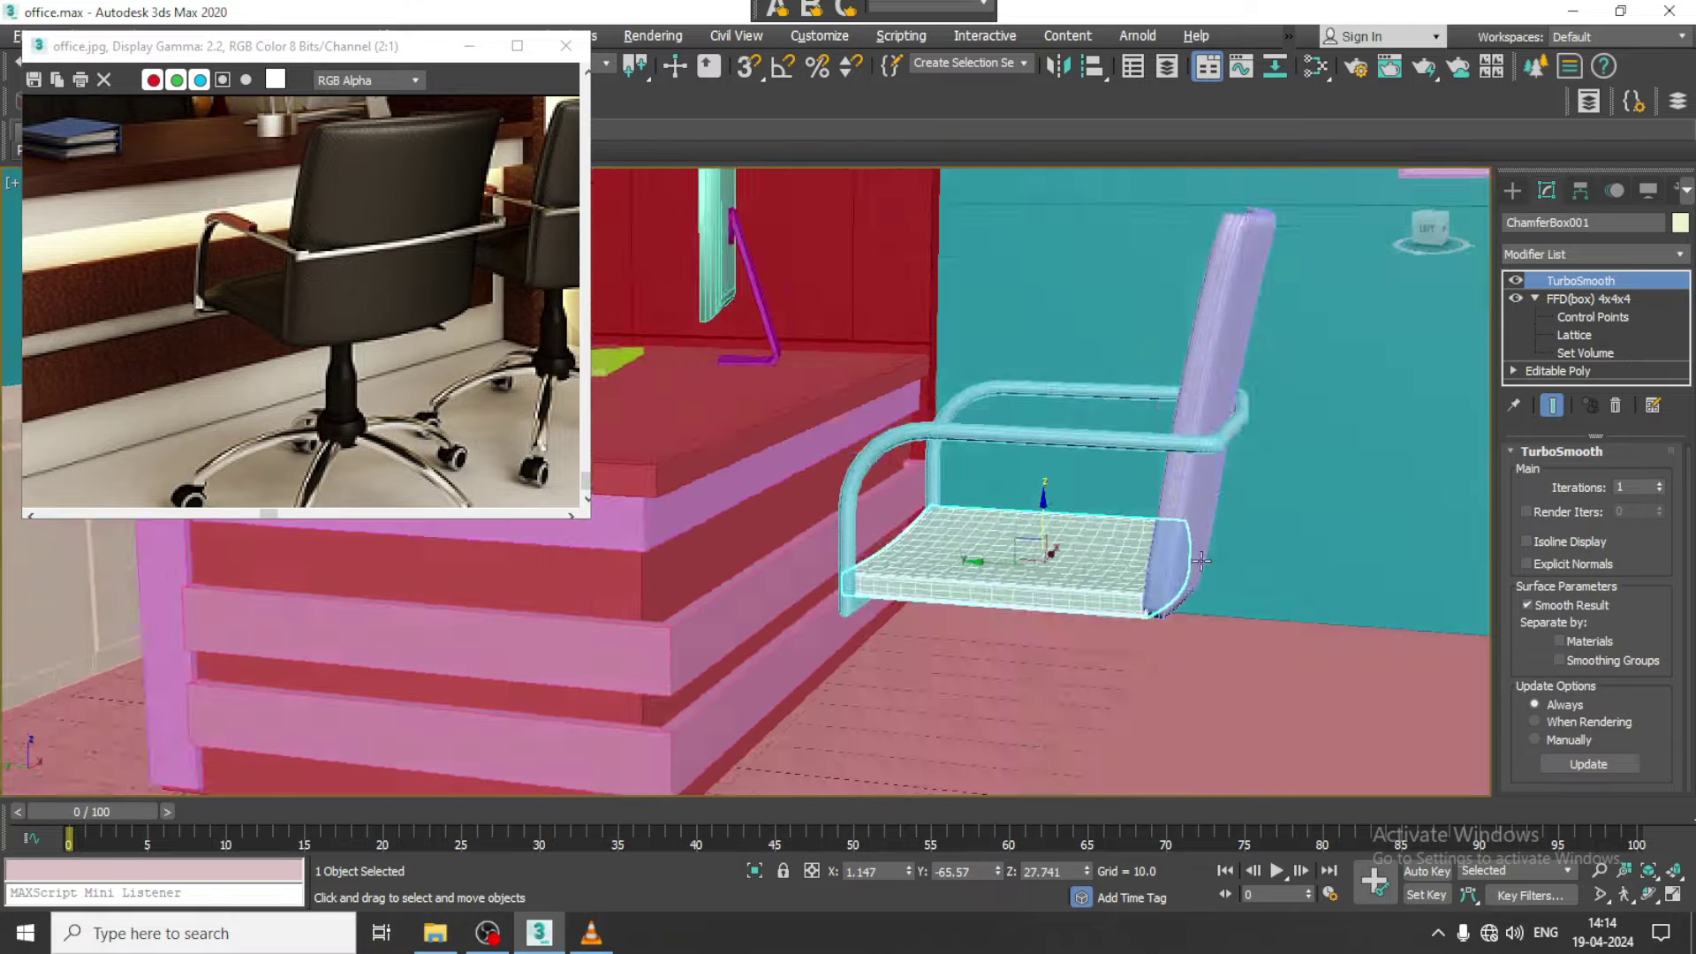
scroll(1183, 553, "down", 3)
key("alt+w")
right_click(681, 383)
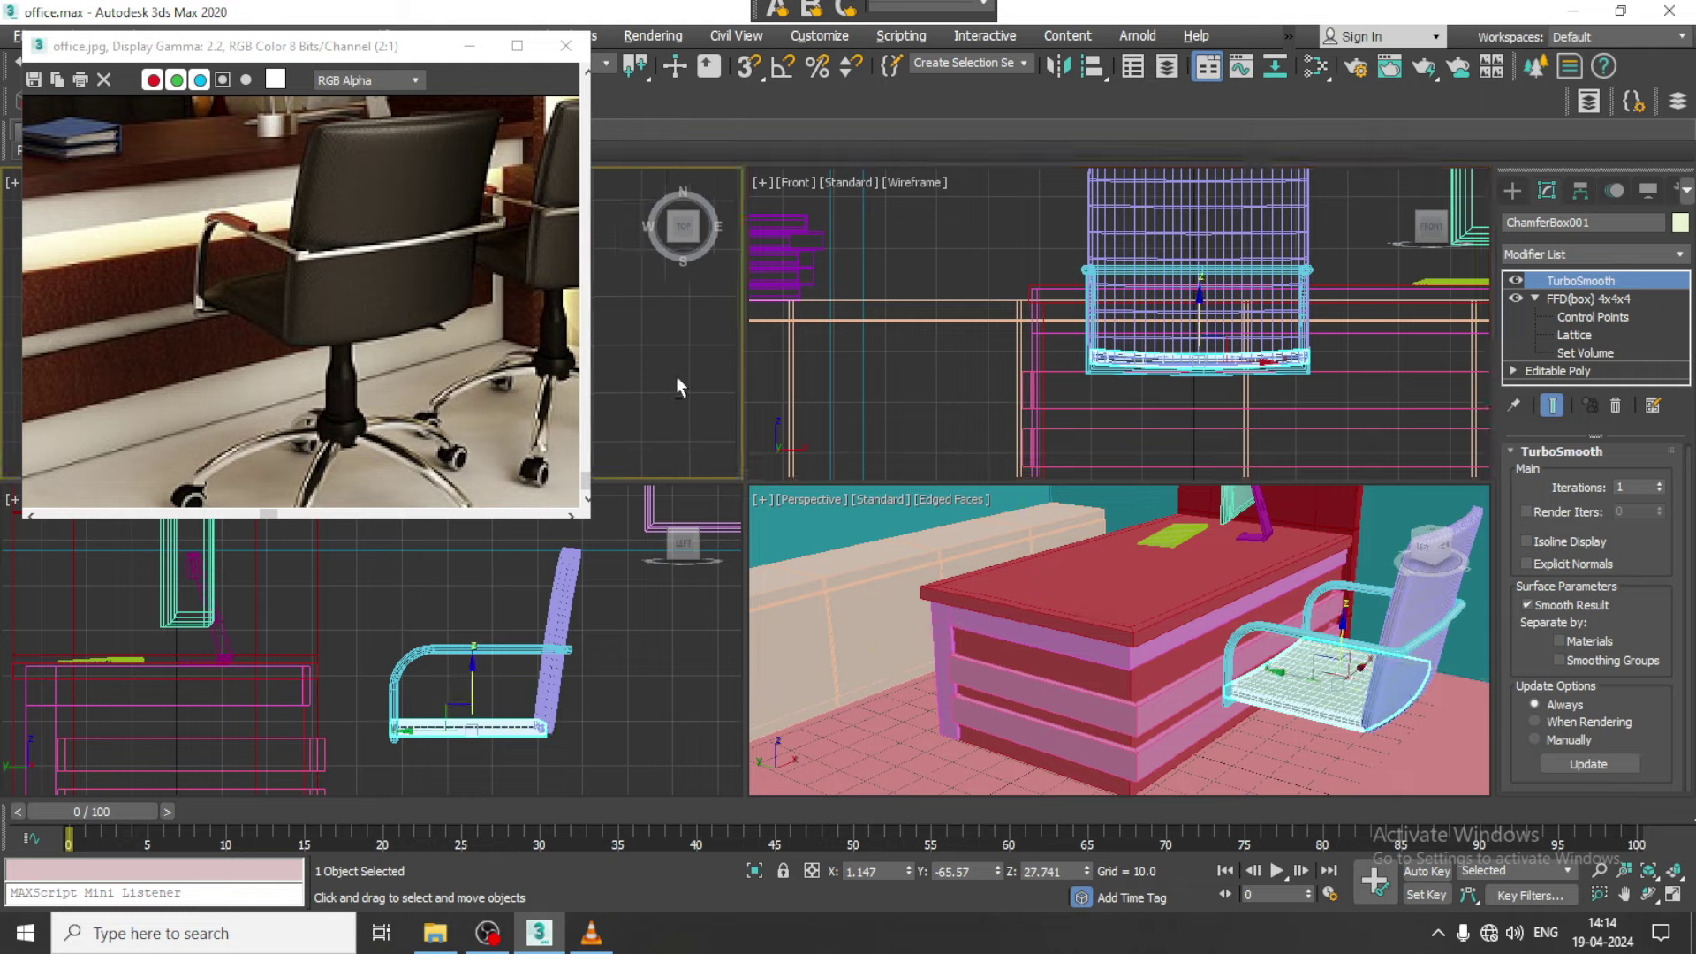
key("alt+w")
key("z")
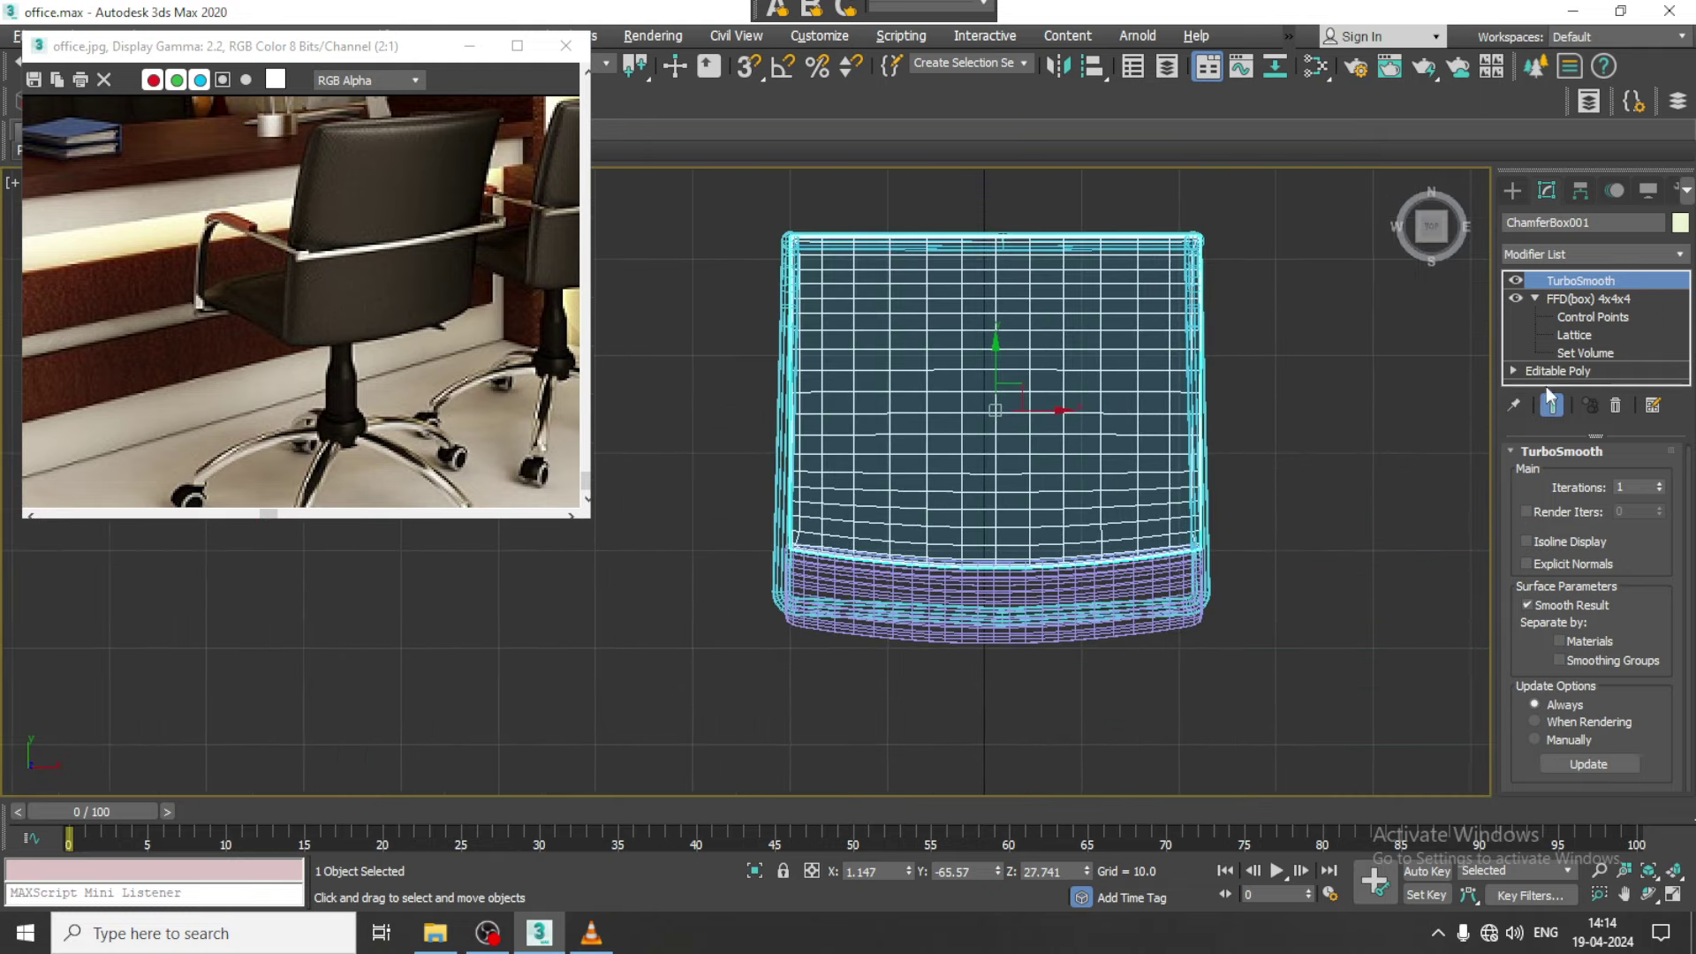
Draw an Extended Primitives ChamferCyl at the seat's centre in Top view
left_click(1512, 190)
middle_click_drag(1214, 457, 1214, 436)
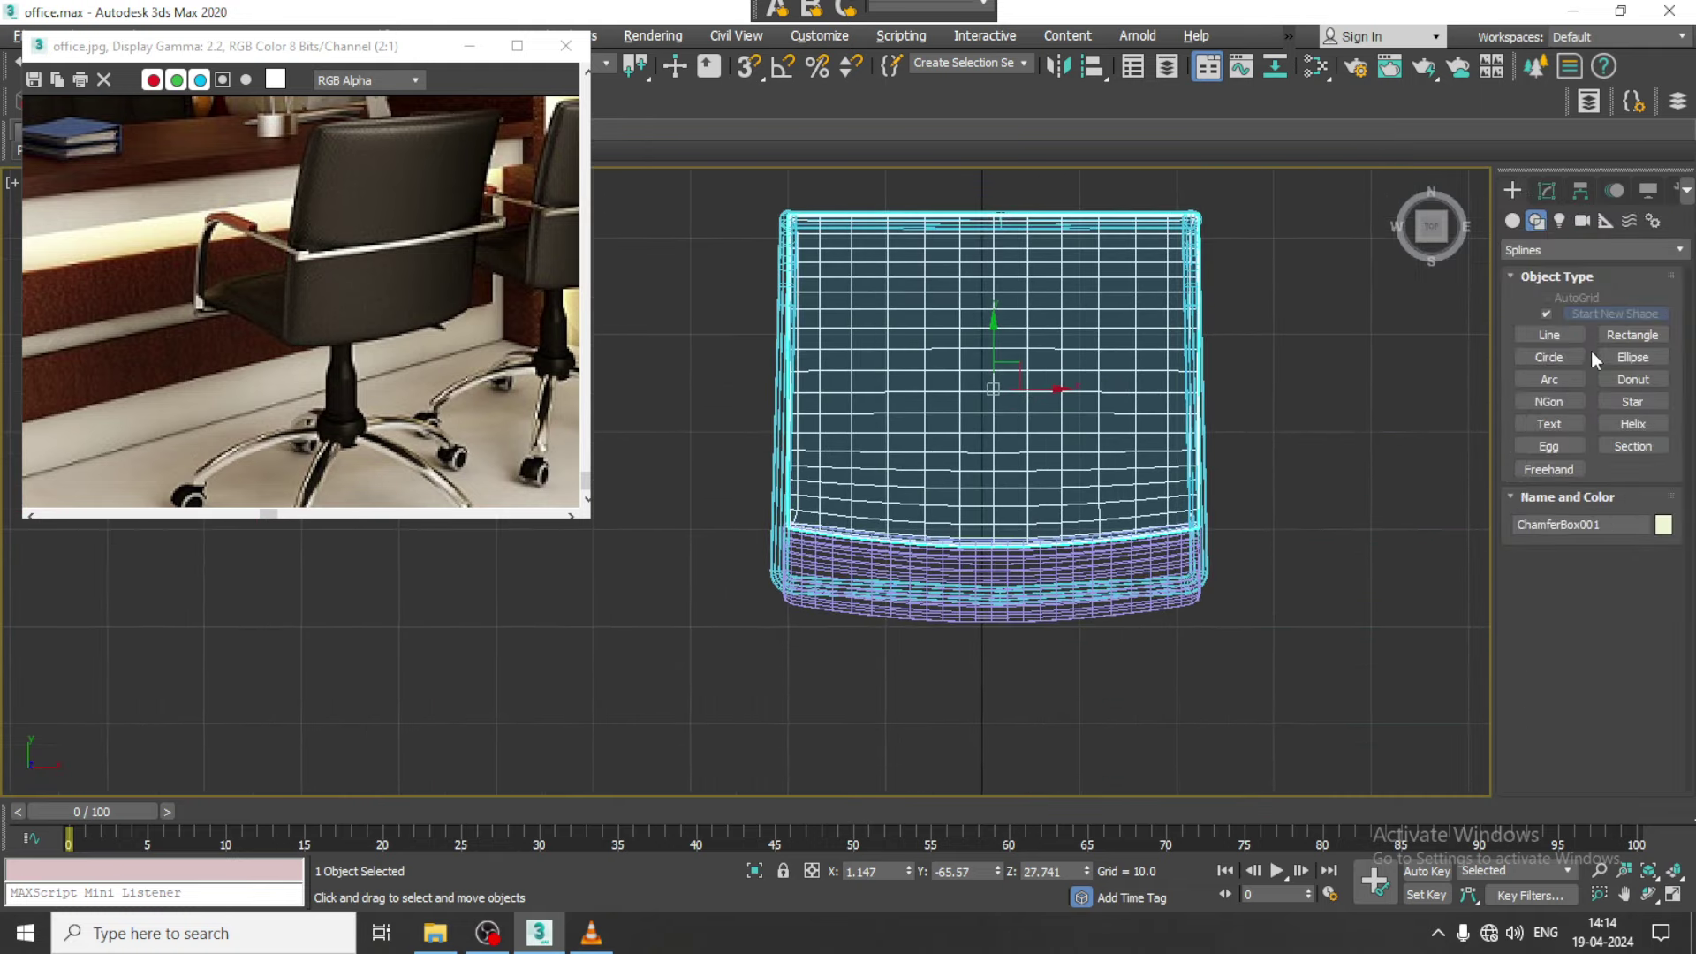
left_click(1512, 221)
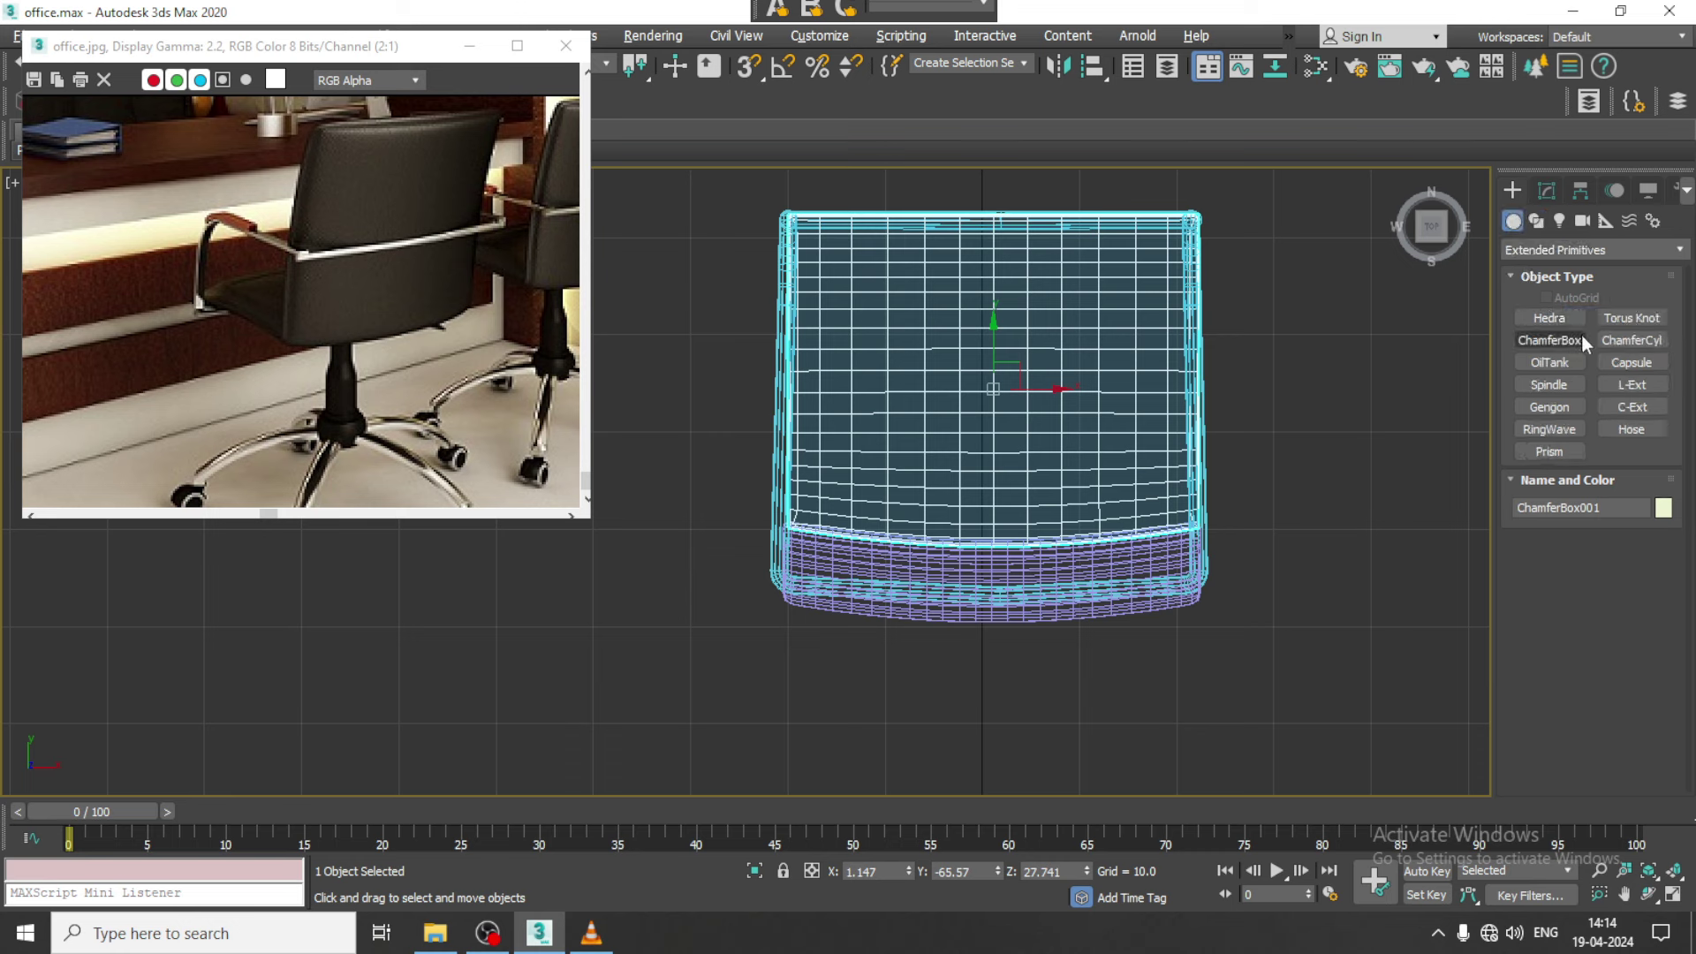
left_click(1643, 344)
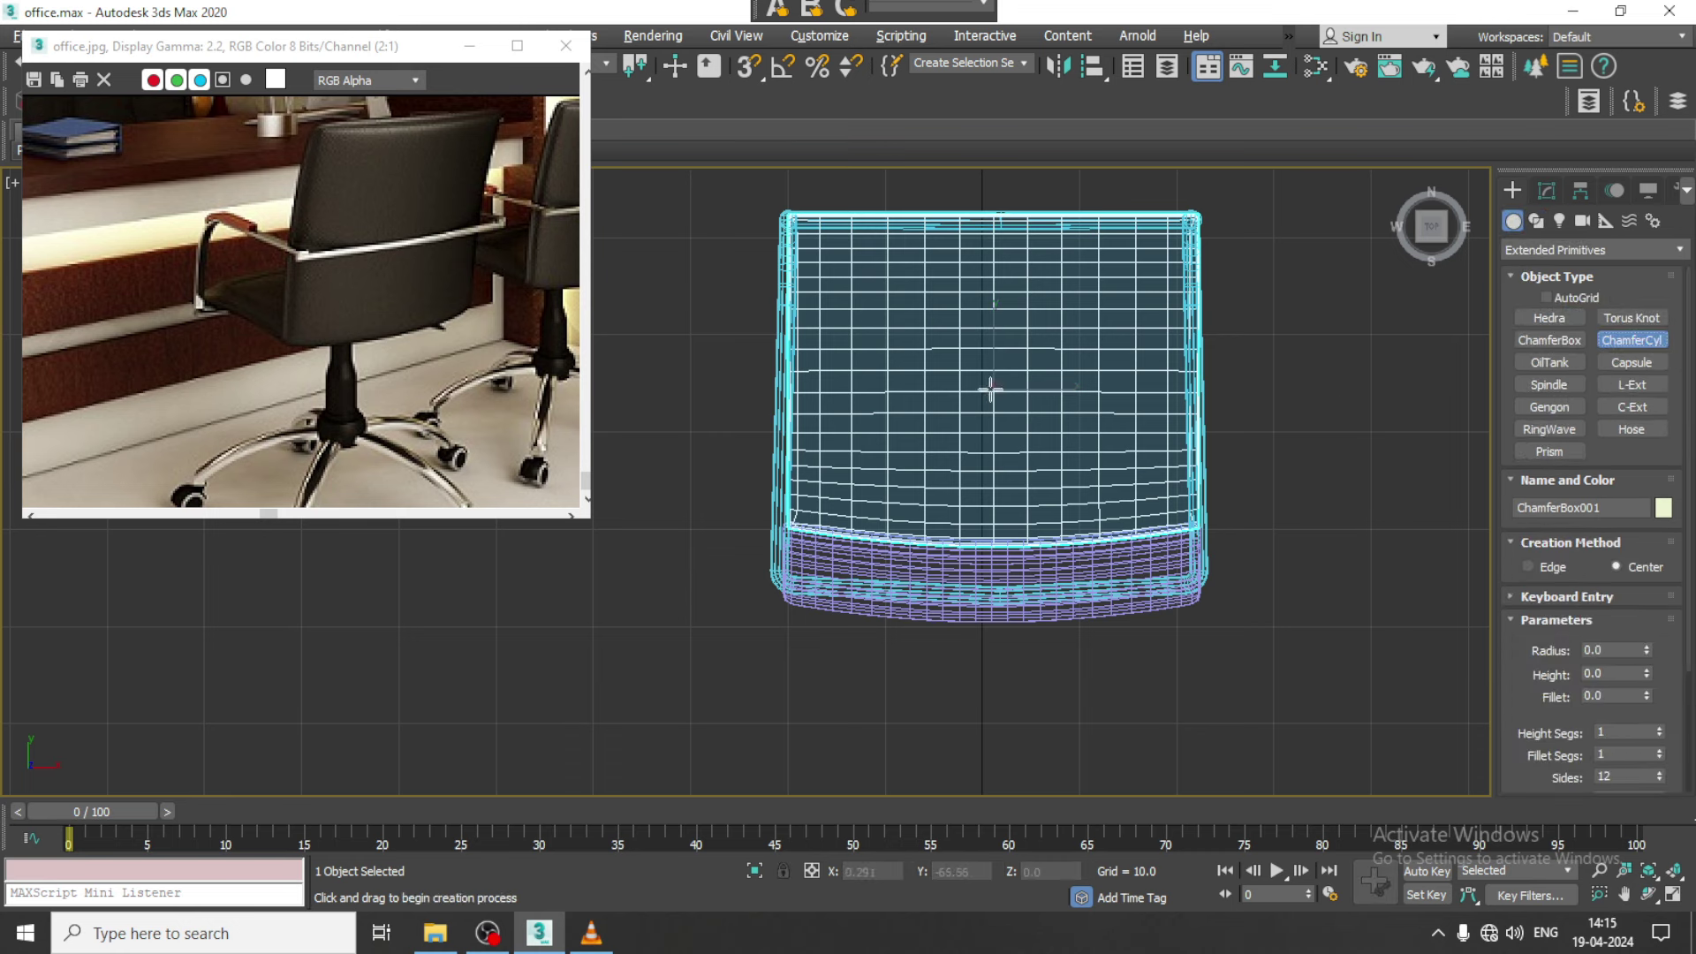
left_click_drag(990, 389, 1024, 433)
left_click(1014, 408)
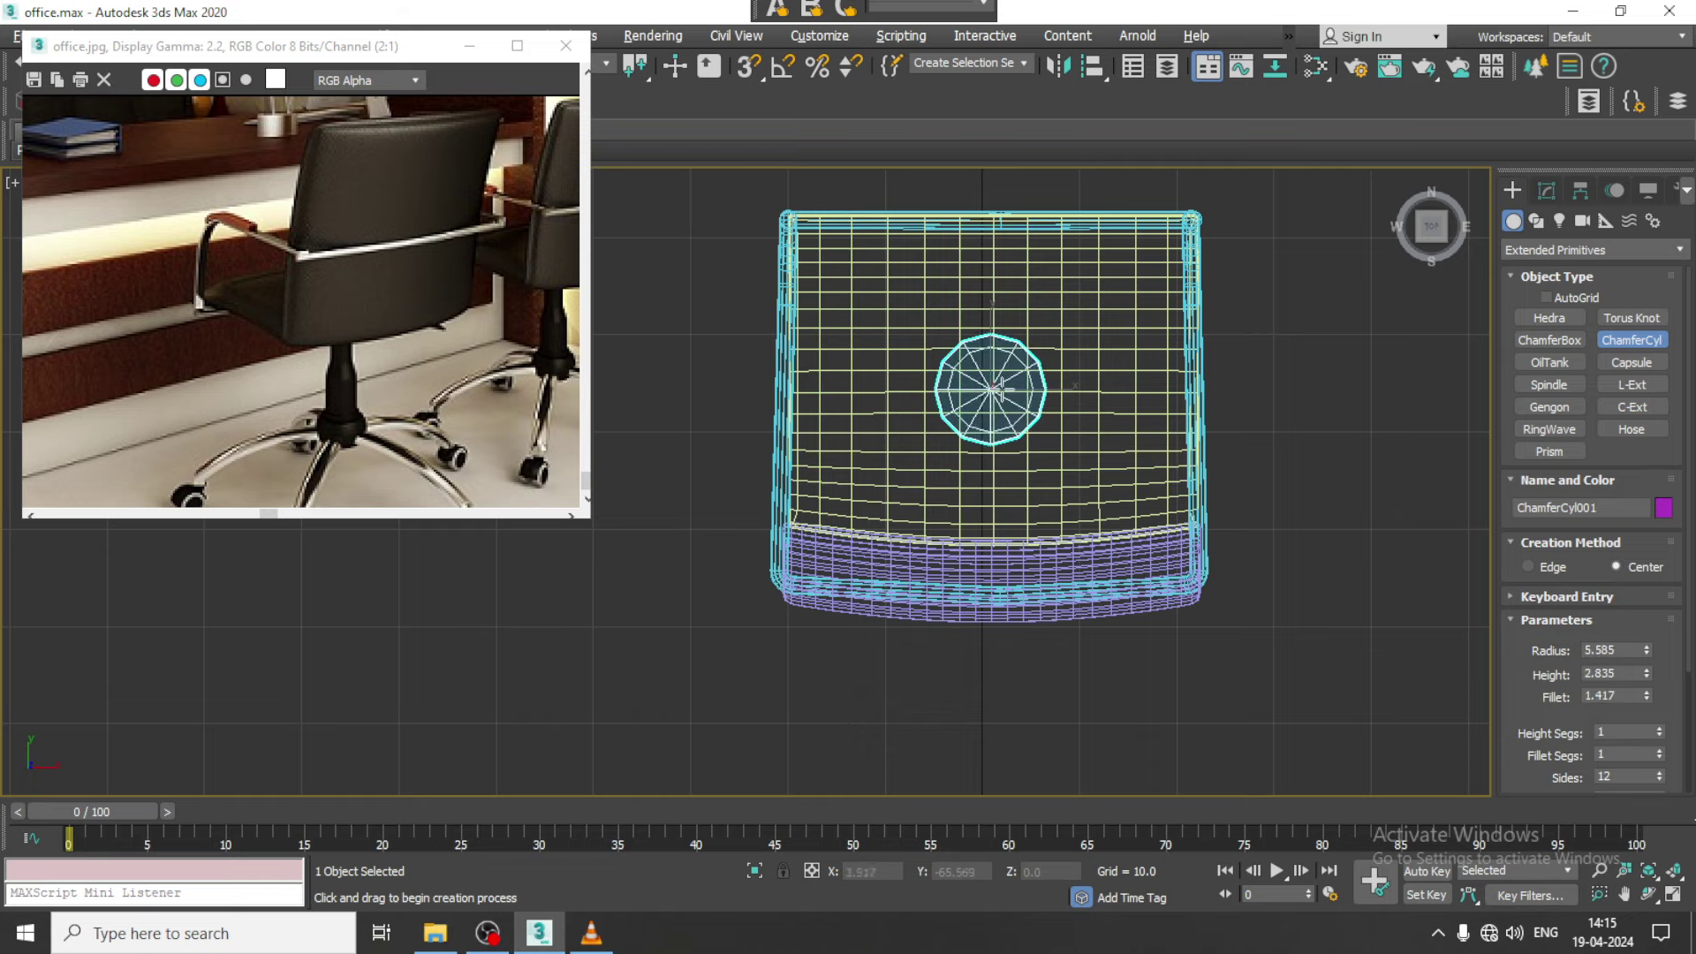
left_click(1000, 364)
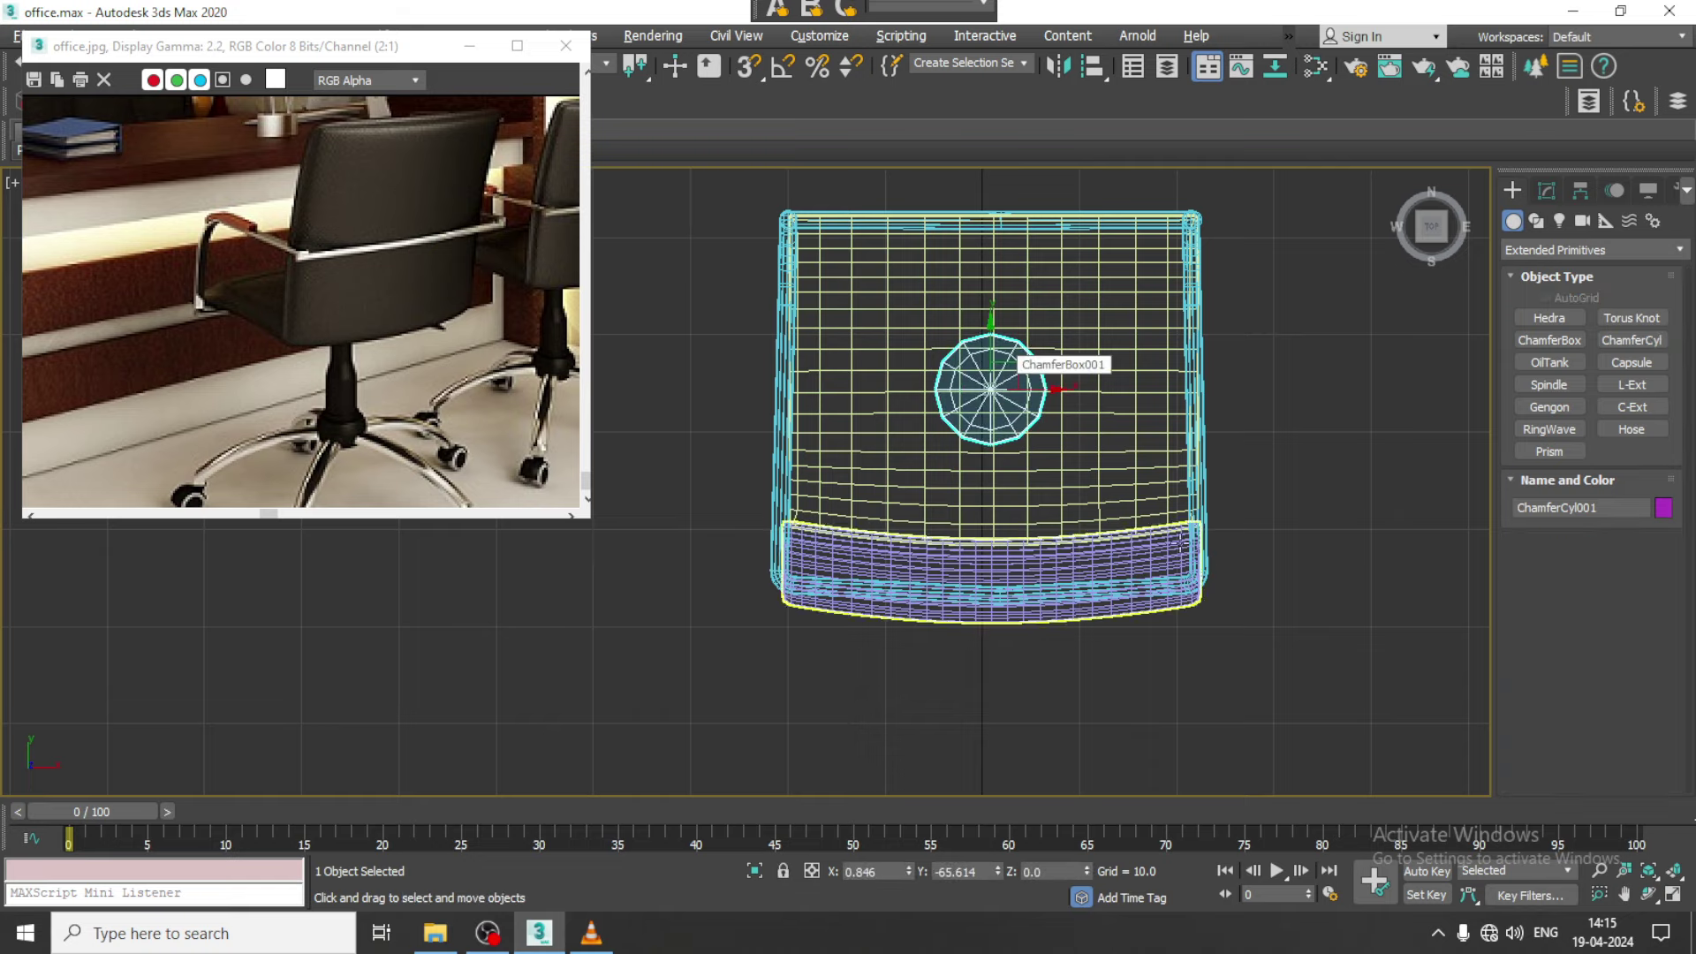
Raise the chamfer cylinder just off the floor and set its radius to 4.635
key("alt+w")
key("alt+w")
scroll(1149, 618, "up", 3)
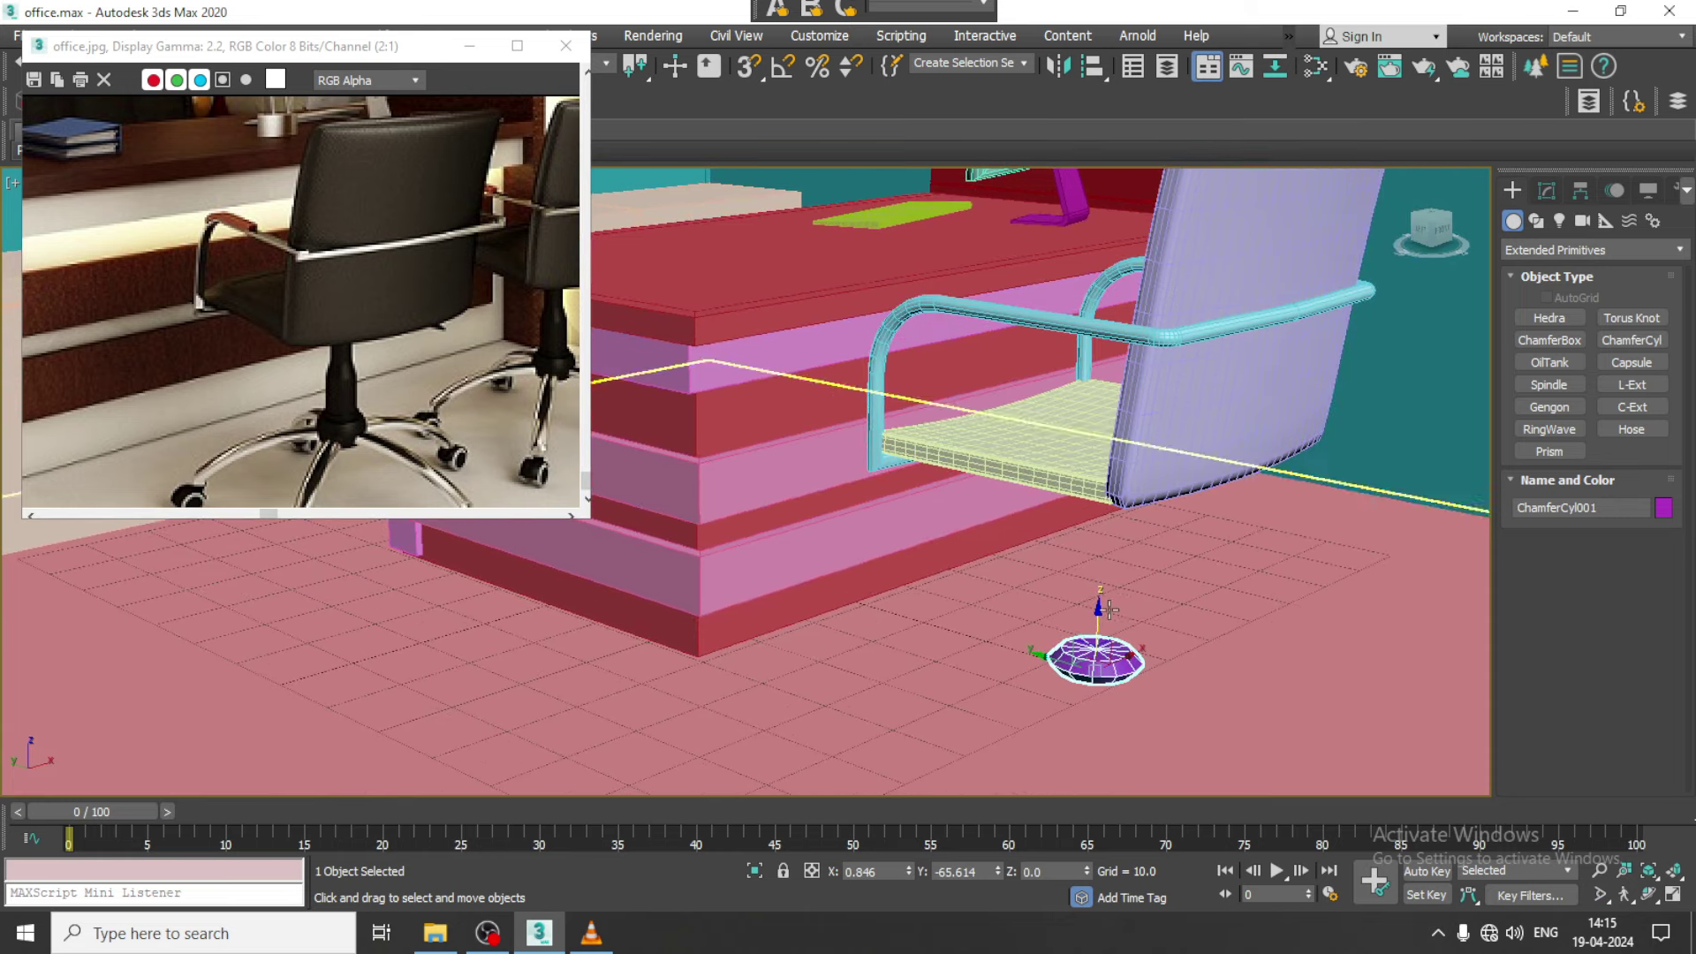
scroll(1156, 587, "up", 3)
middle_click_drag(1156, 587, 1094, 629, "alt")
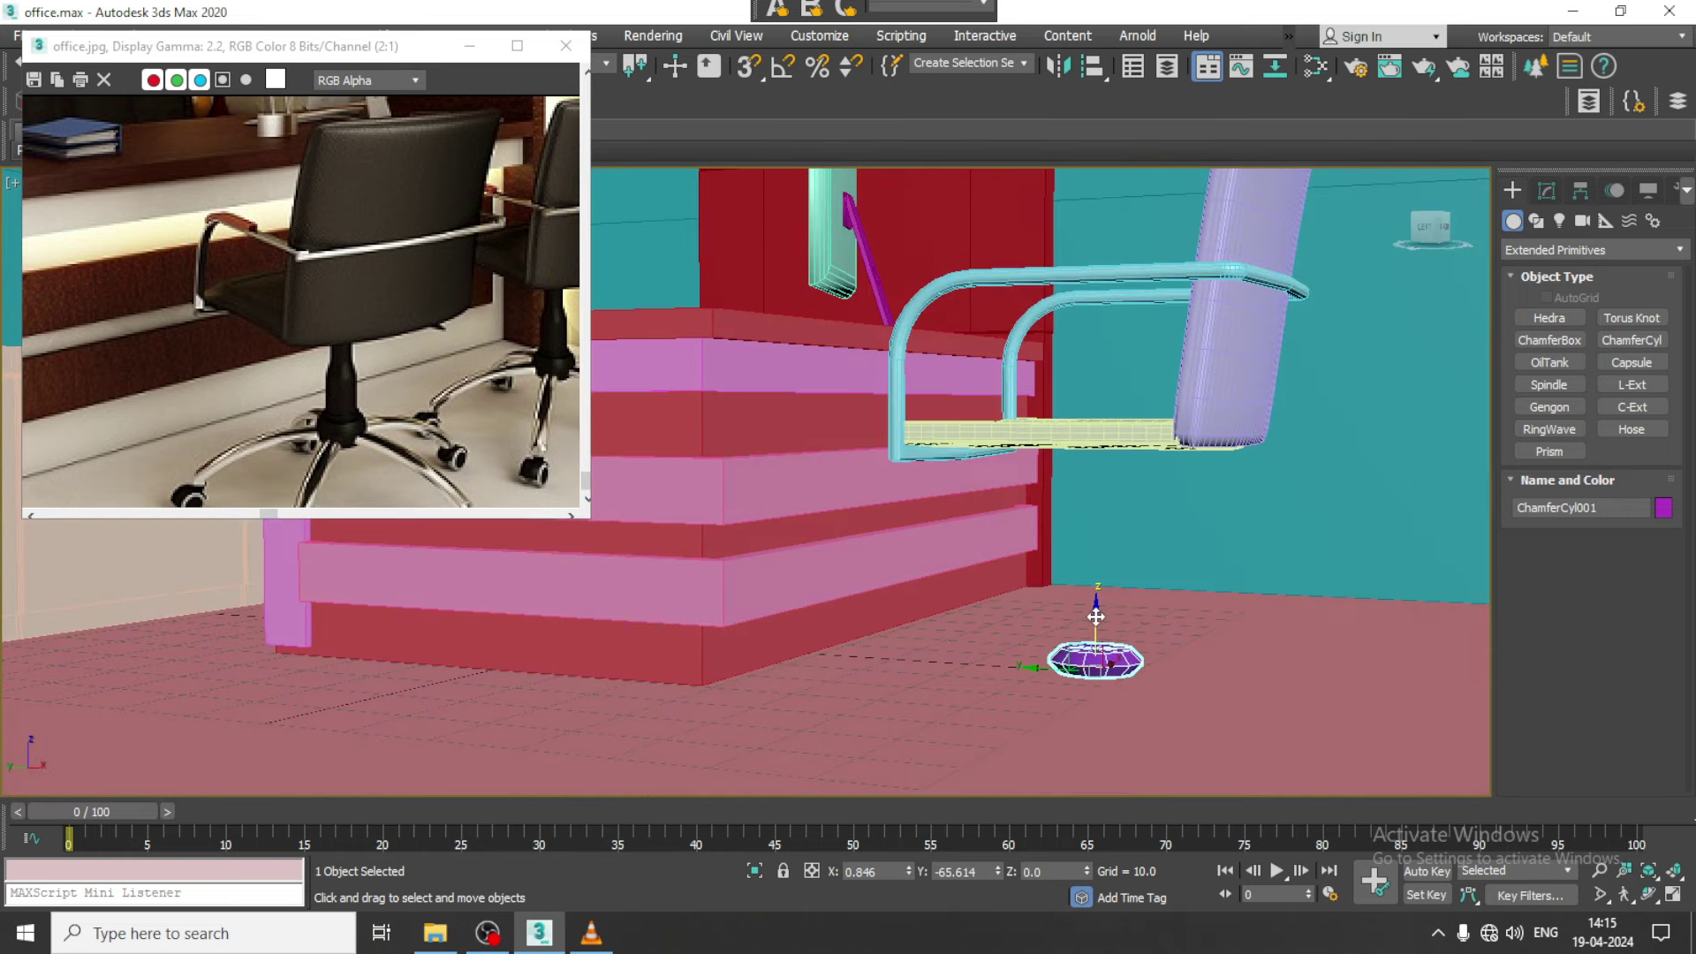
left_click_drag(1095, 616, 1097, 566)
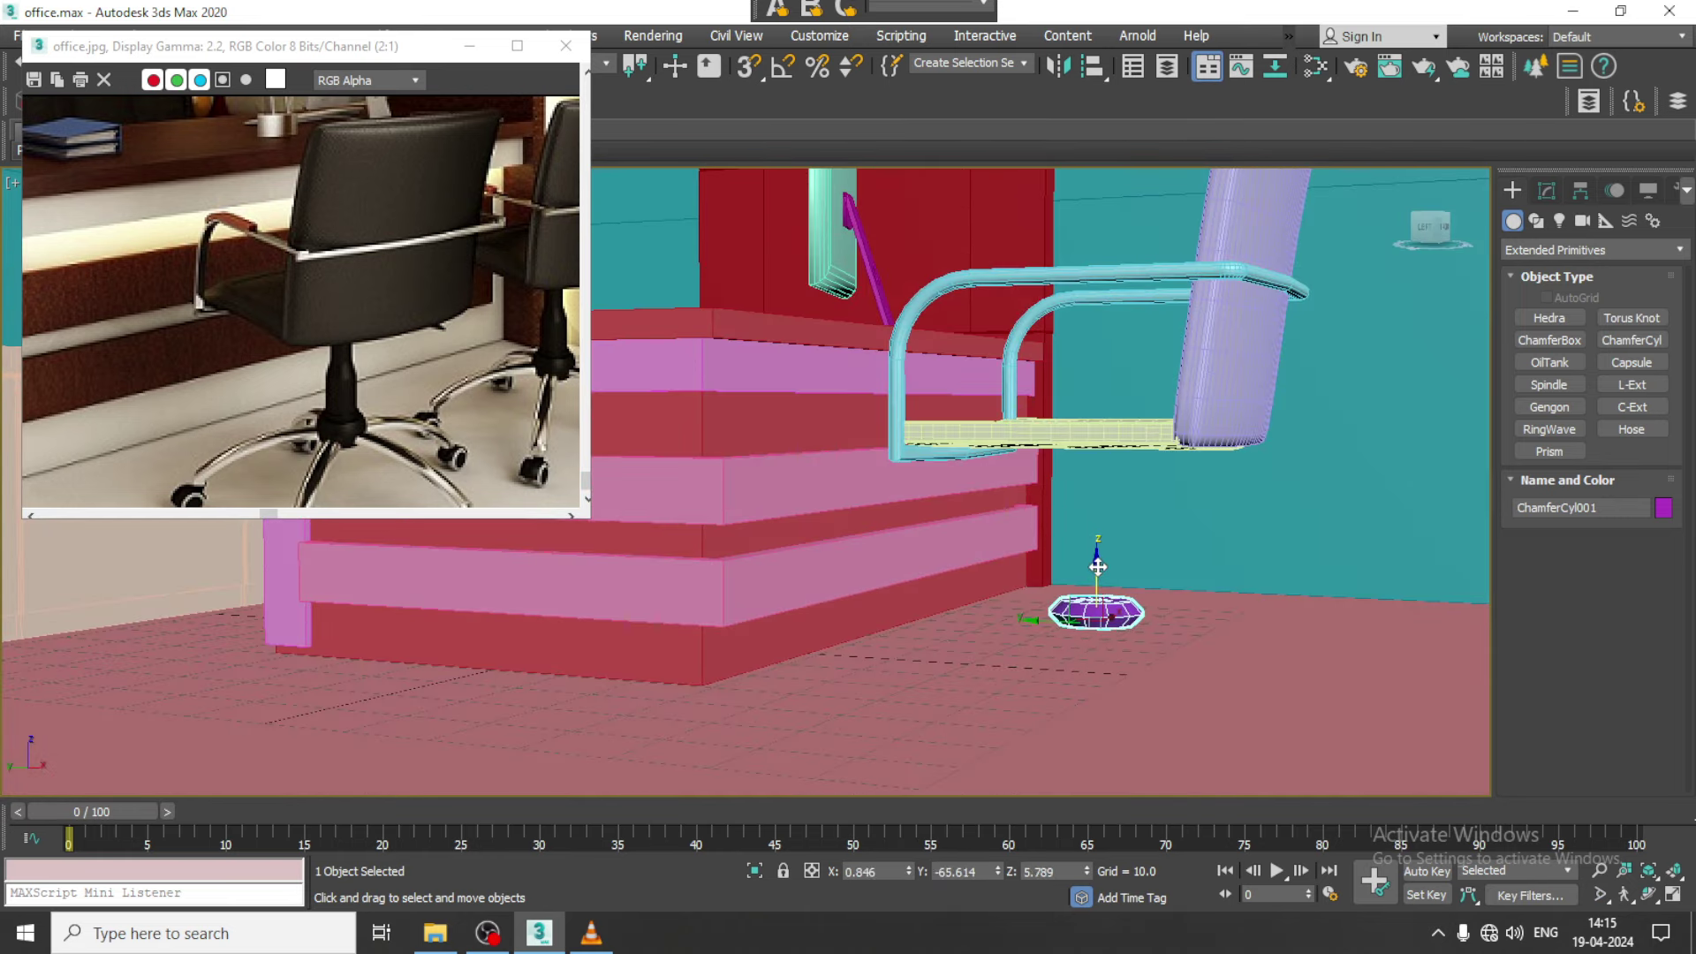
middle_click_drag(1155, 521, 1190, 477)
left_click(1547, 190)
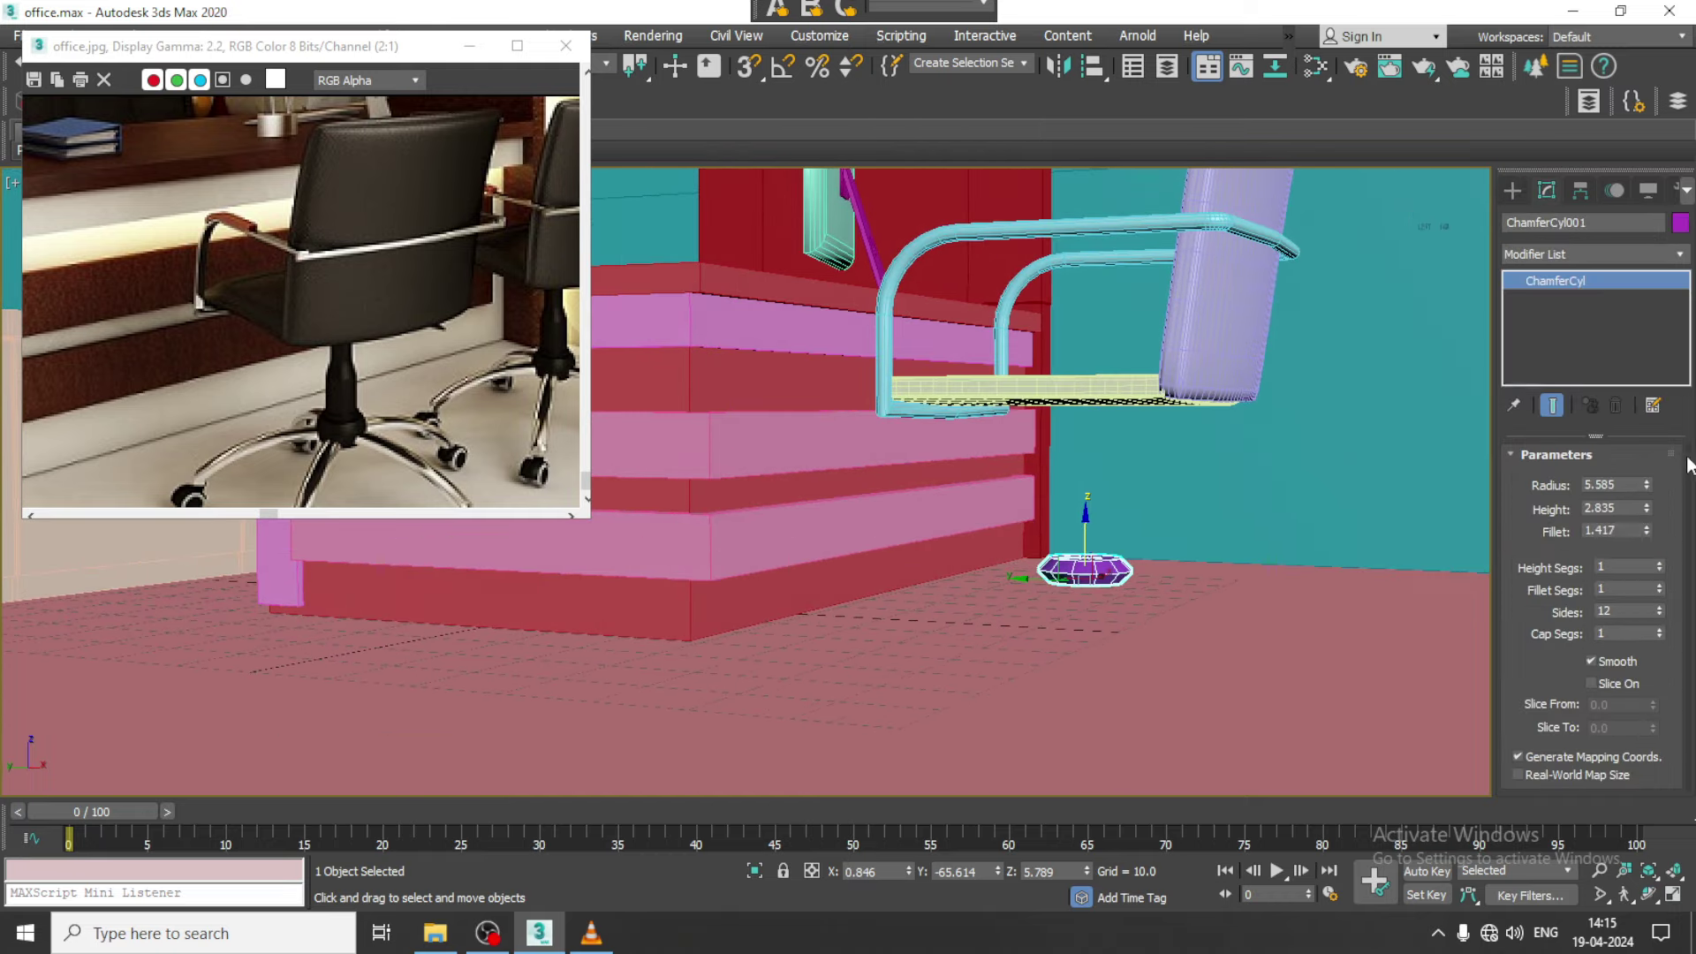
left_click_drag(1650, 484, 1664, 501)
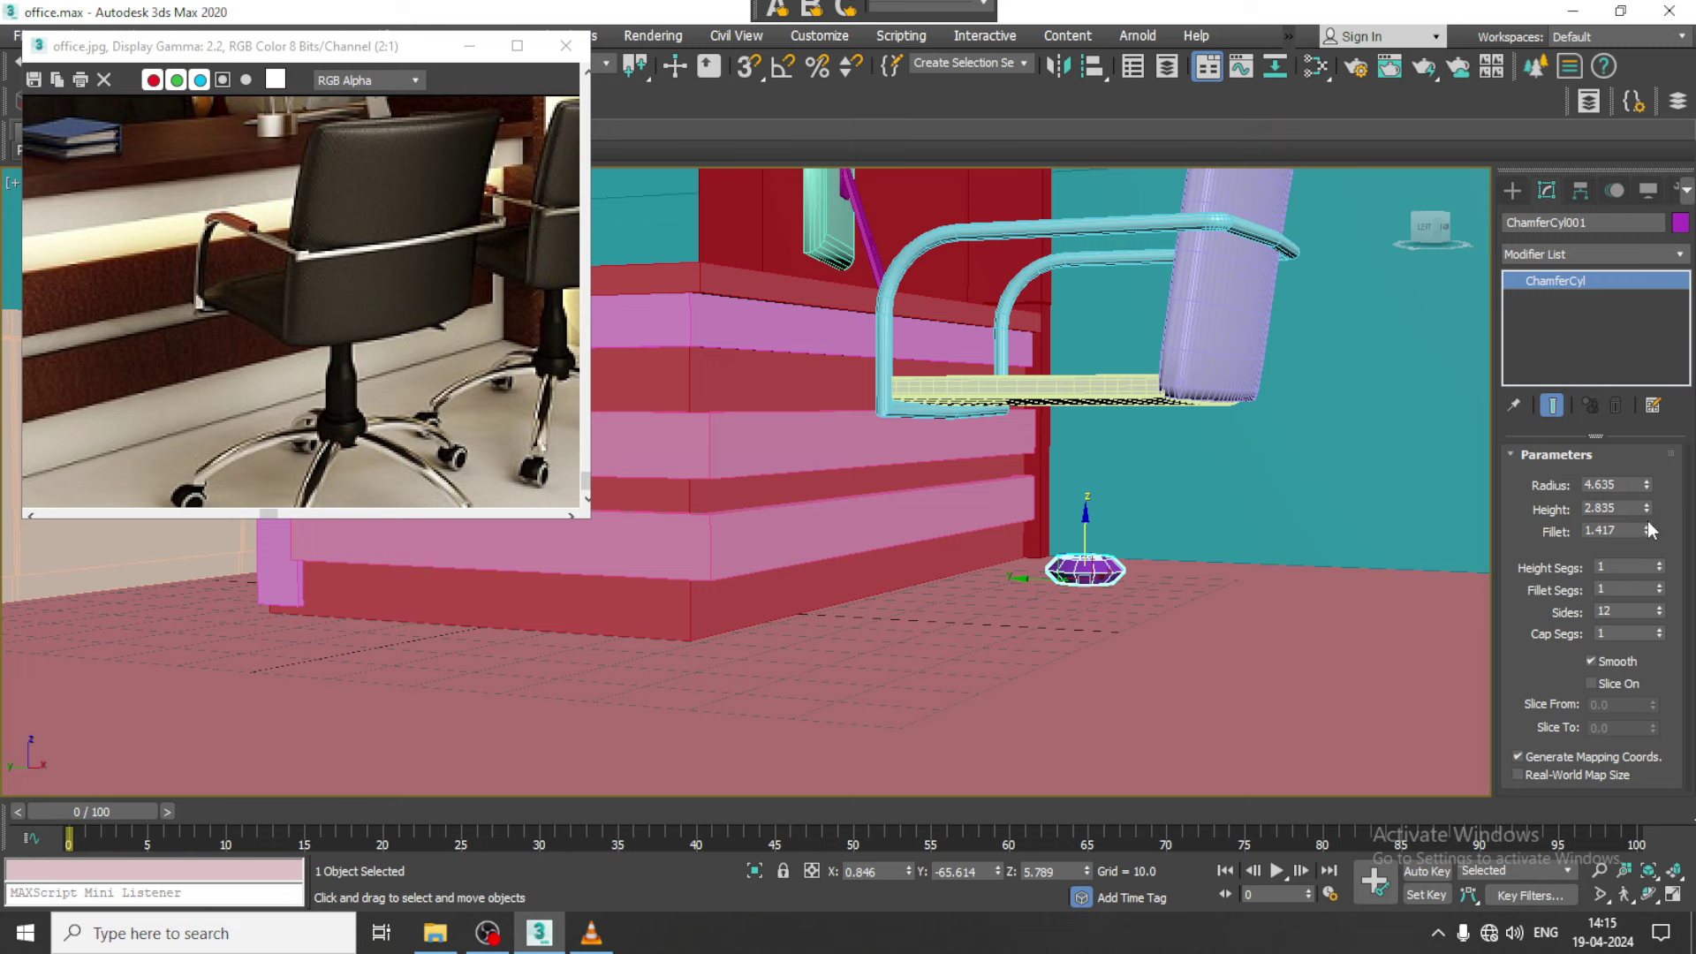
Set the chamfer cylinder's height to 4.734 and its fillet segments to 3
left_click_drag(1646, 507, 1669, 553)
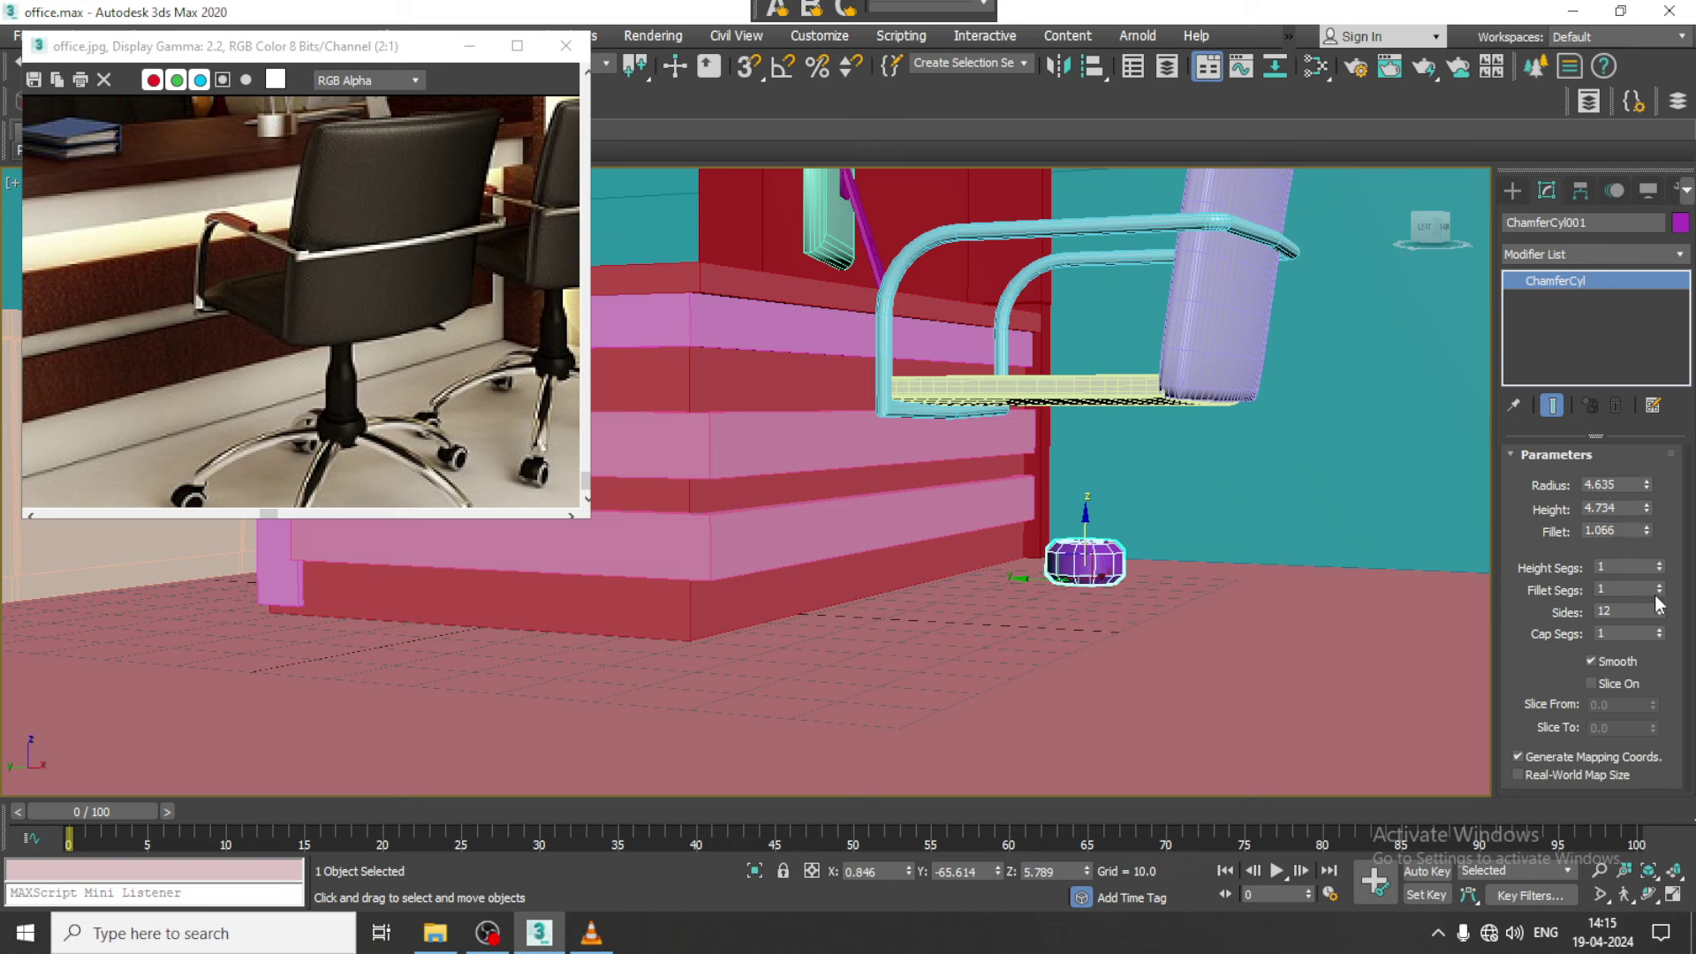
left_click_drag(1661, 586, 1665, 583)
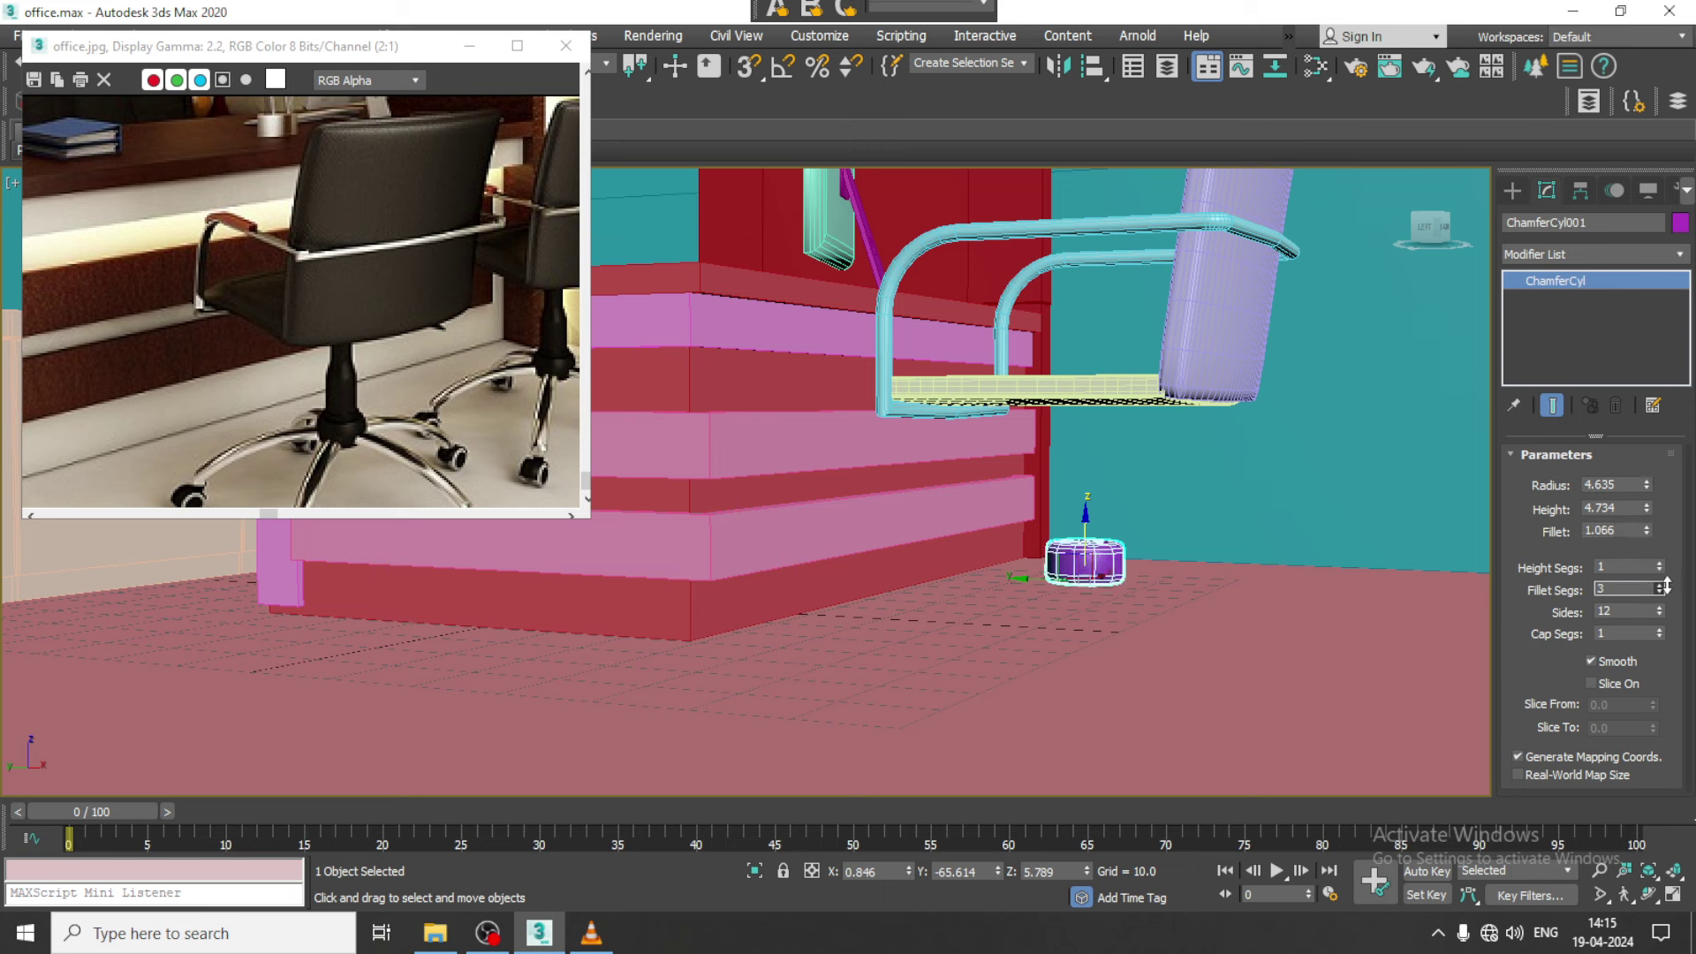
scroll(1095, 563, "up", 3)
scroll(1097, 564, "up", 3)
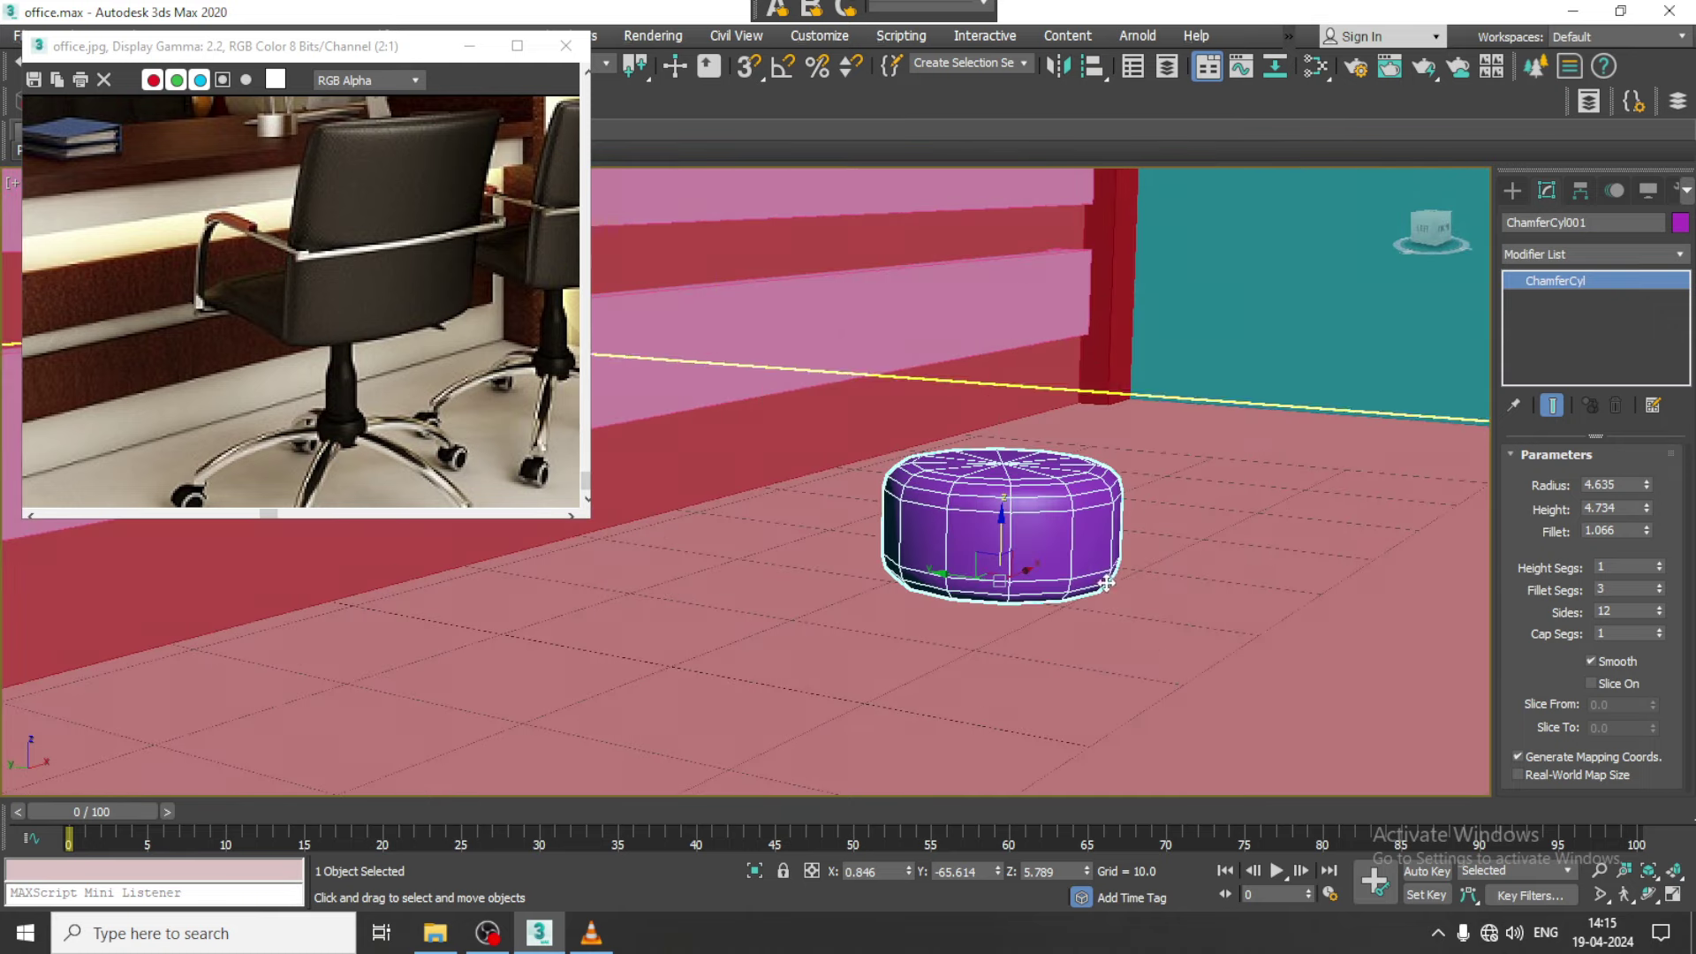
scroll(1099, 565, "up", 2)
Convert the cylinder to Editable Poly and connect a new middle edge loop around it
right_click(1029, 528)
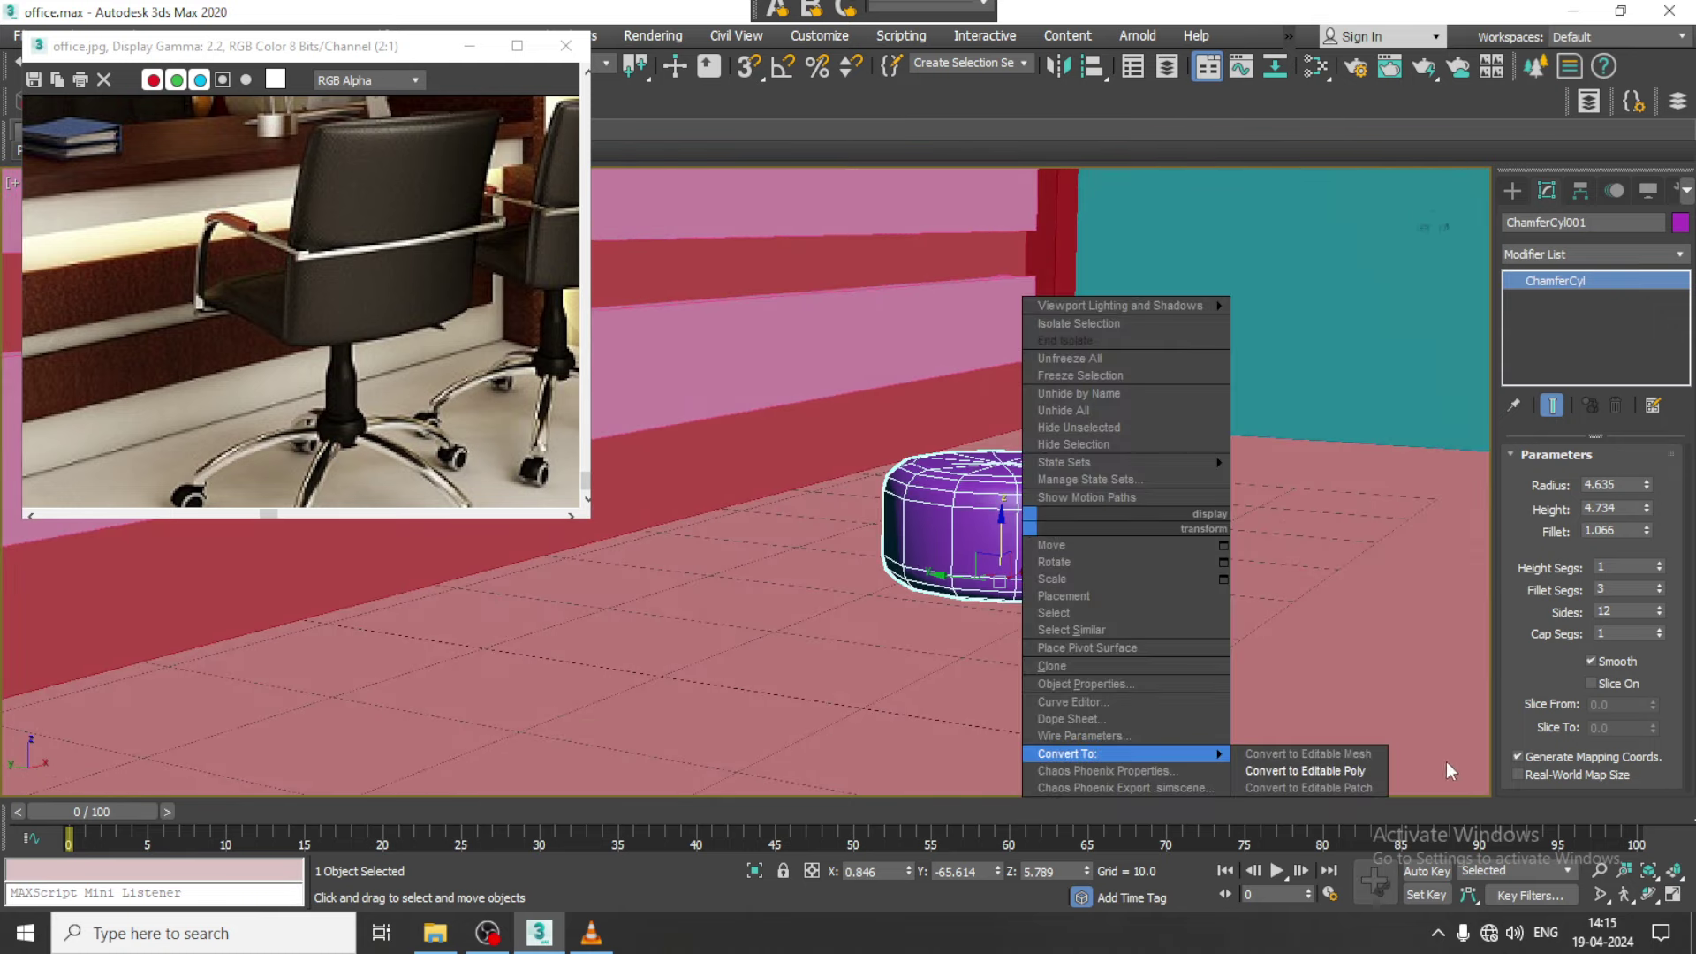
left_click(1267, 769)
key("2")
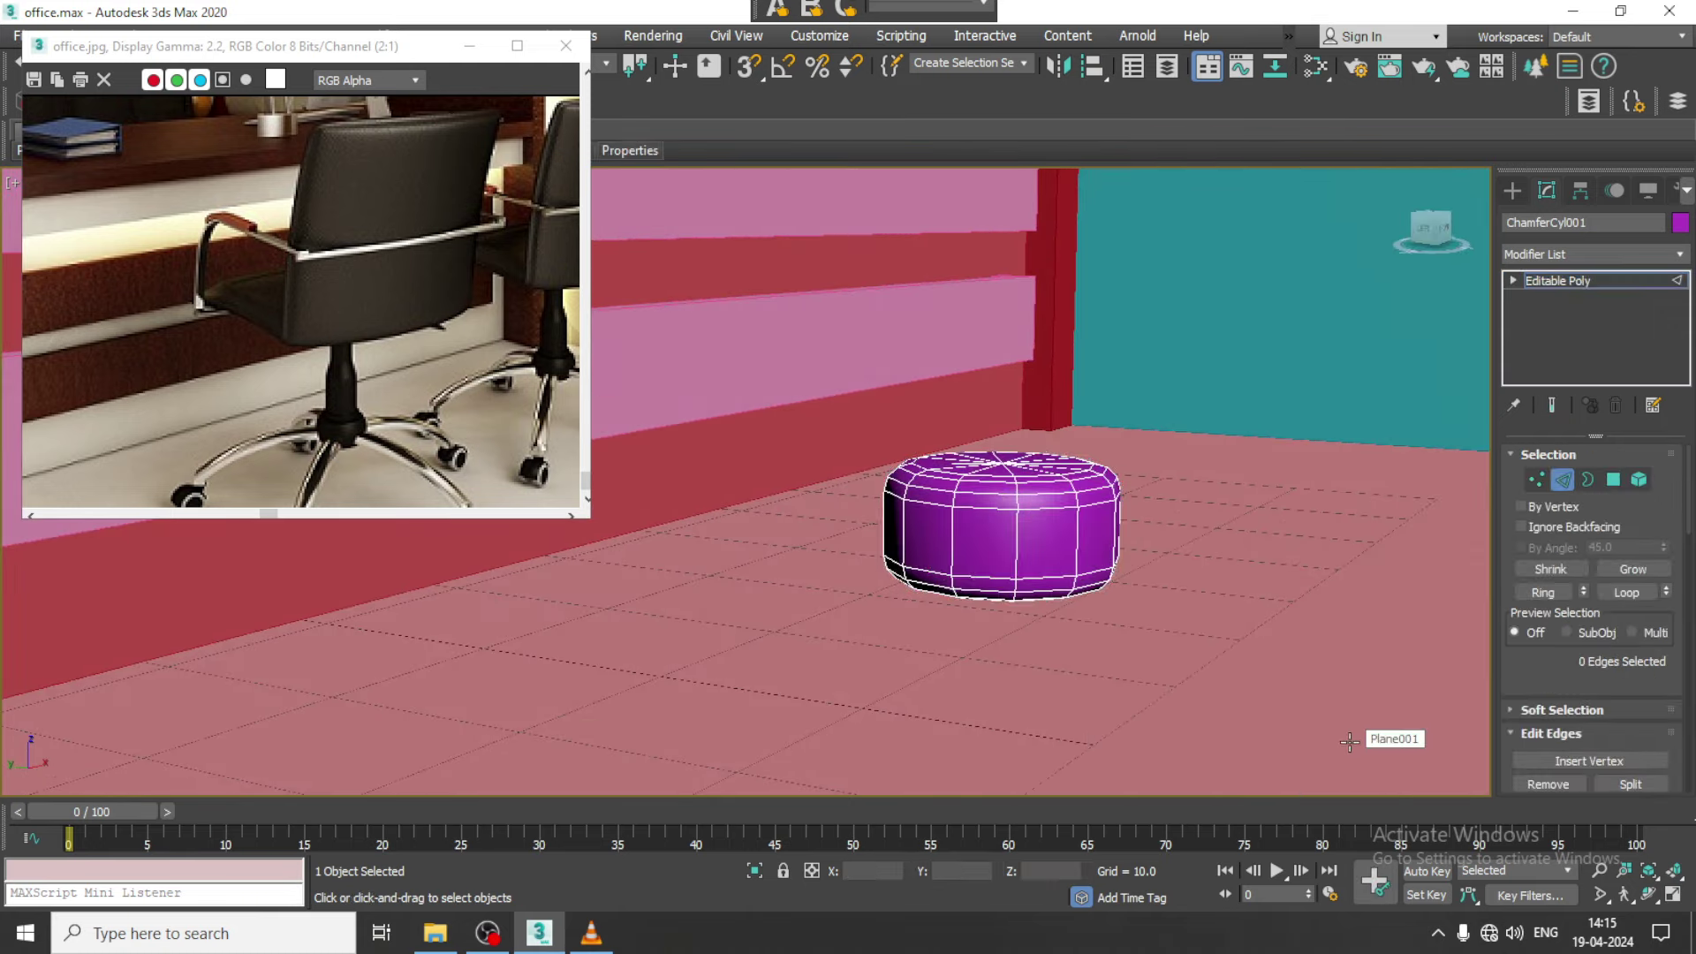
double_click(950, 545)
scroll(1604, 684, "down", 3)
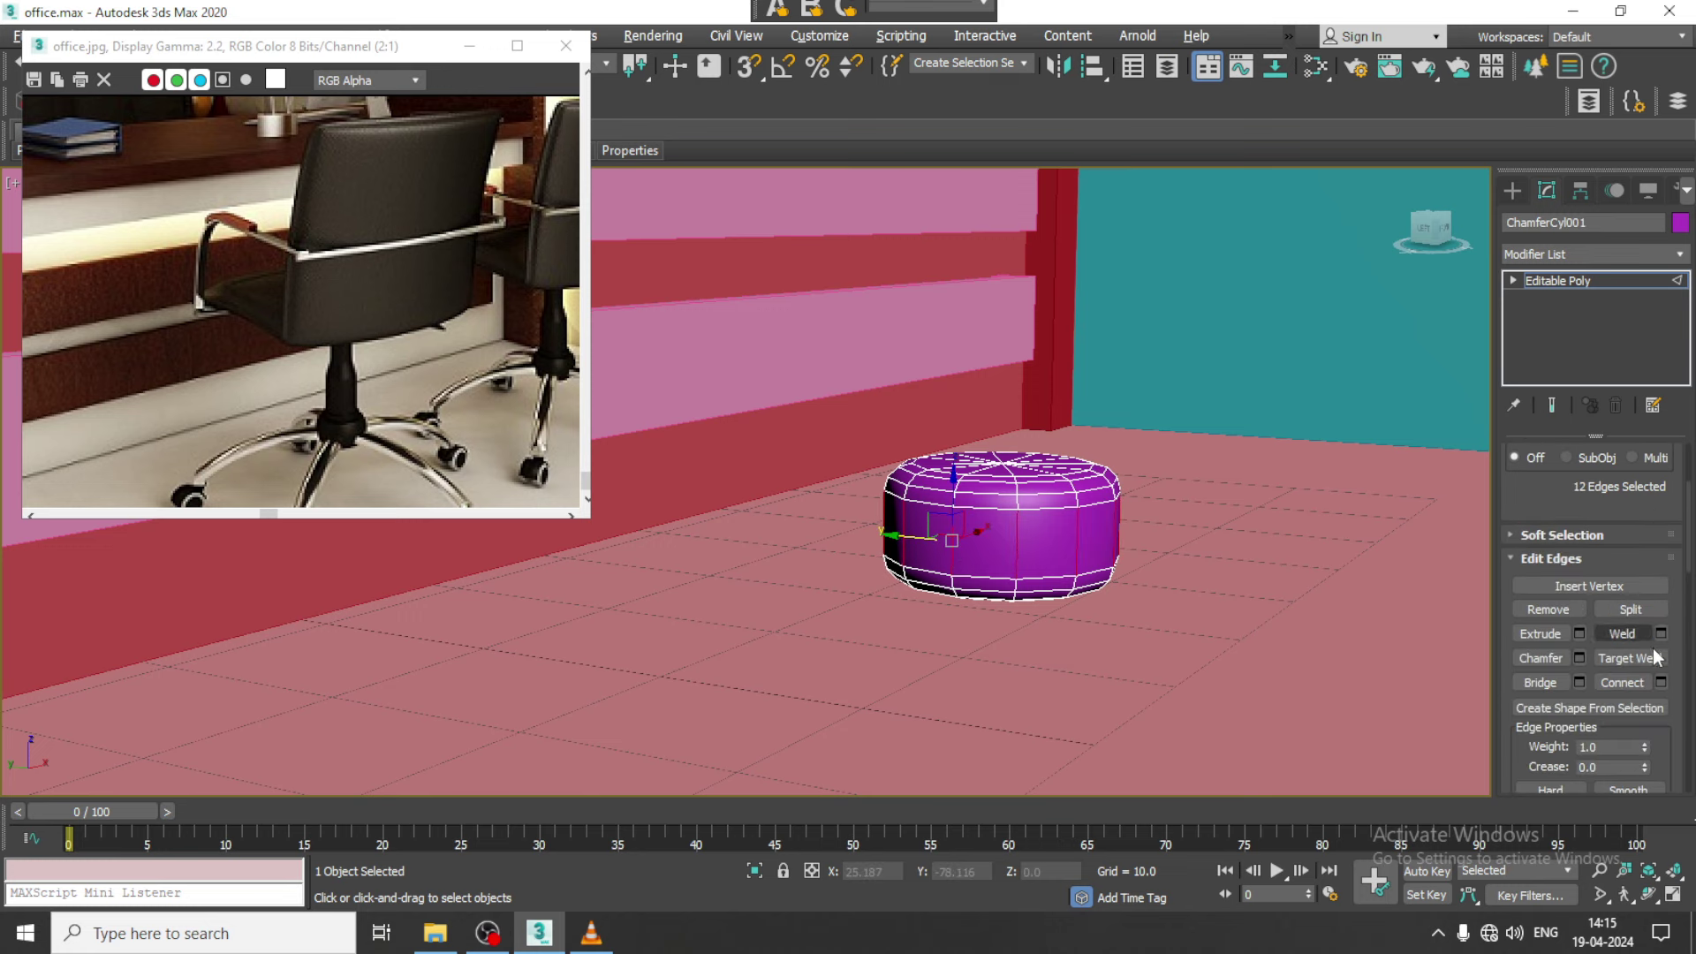
left_click(1661, 681)
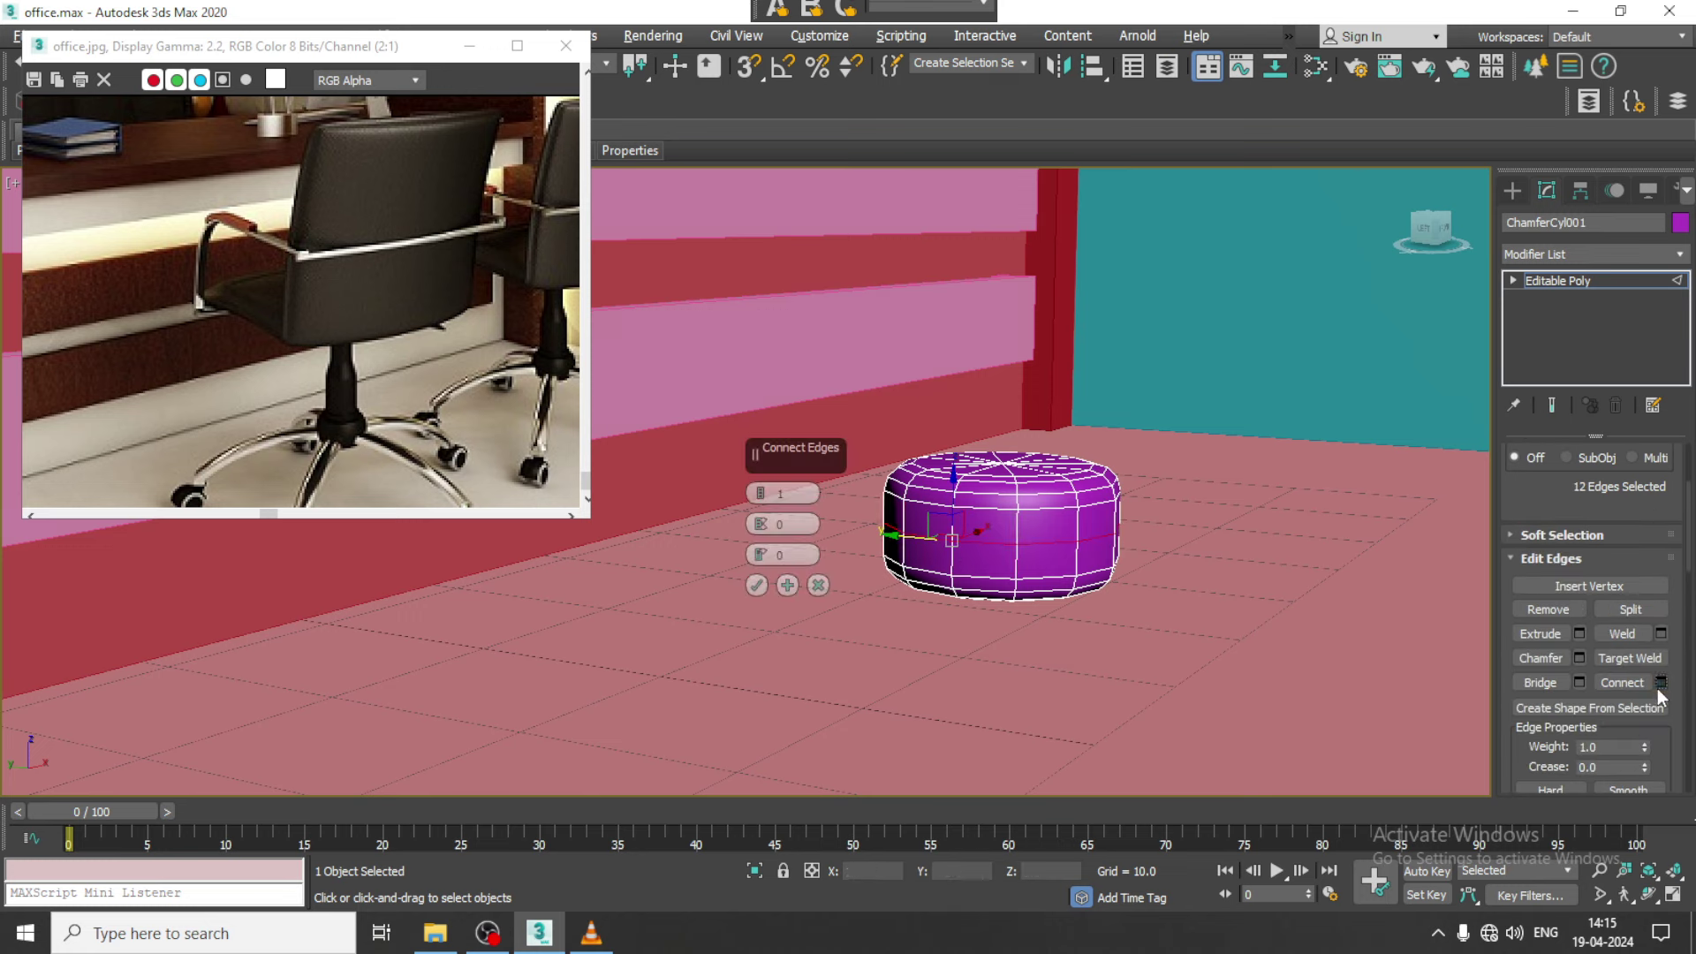
left_click(756, 585)
Scale the new middle edge loop outward so the cylinder bulges like a pouf
left_click_drag(1003, 516, 987, 506)
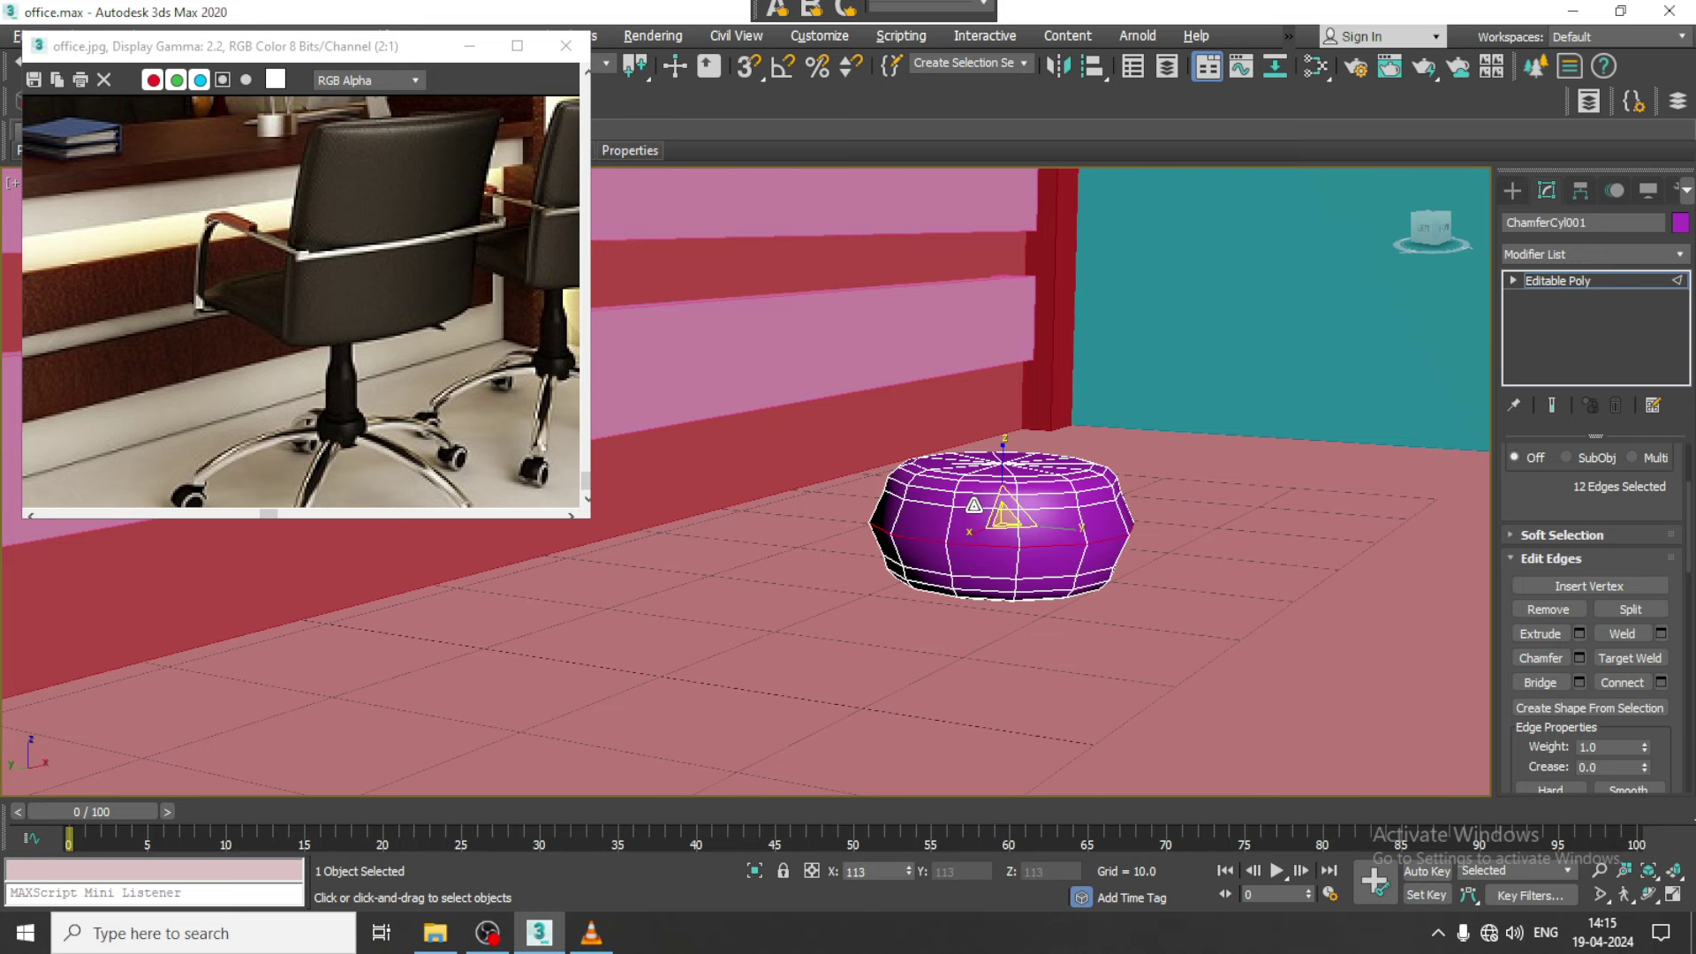
scroll(1007, 503, "down", 3)
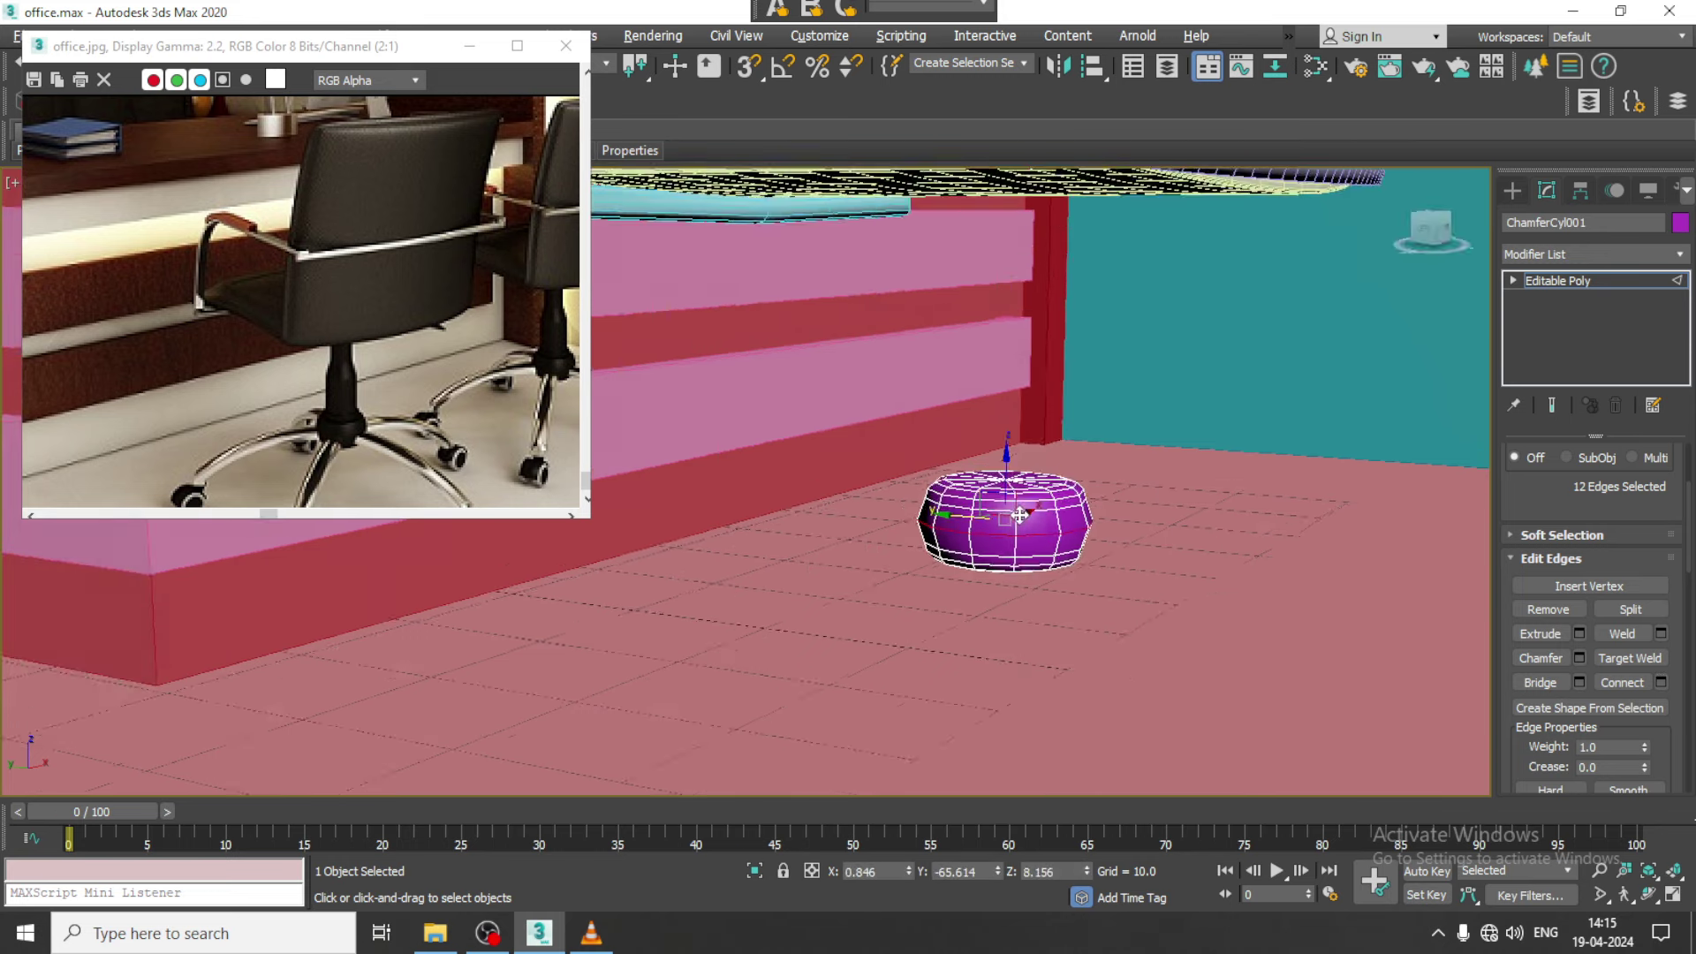
right_click(1020, 490)
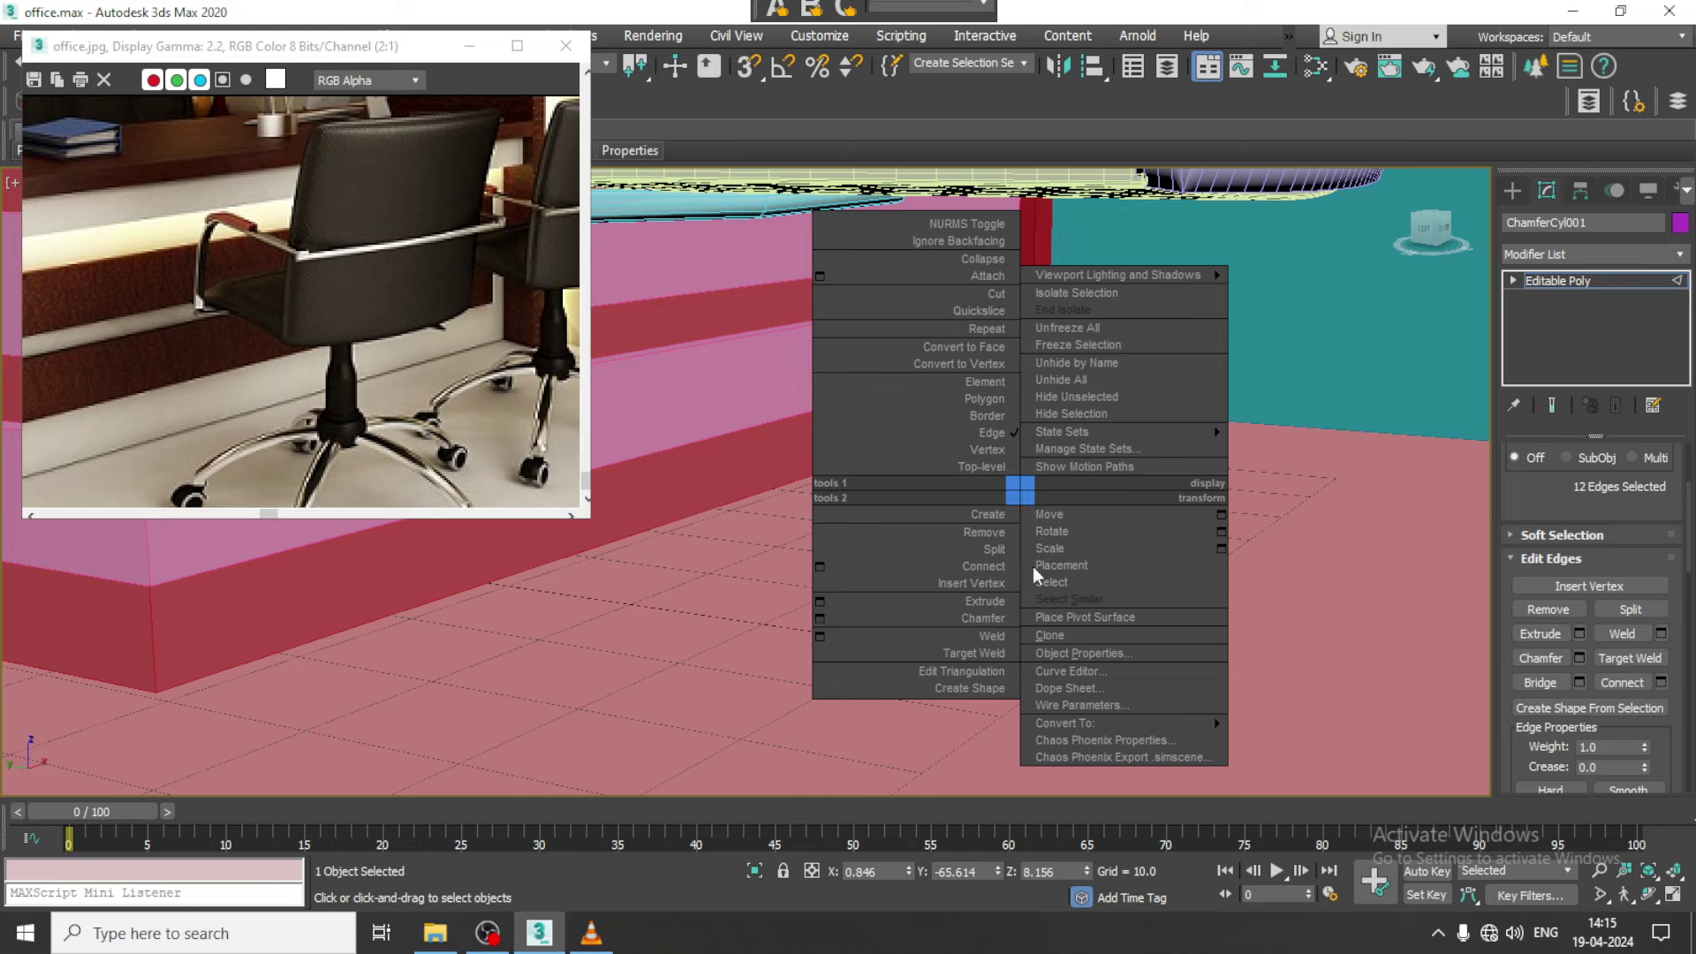
left_click(1275, 431)
scroll(1042, 537, "up", 2)
scroll(1042, 537, "up", 2)
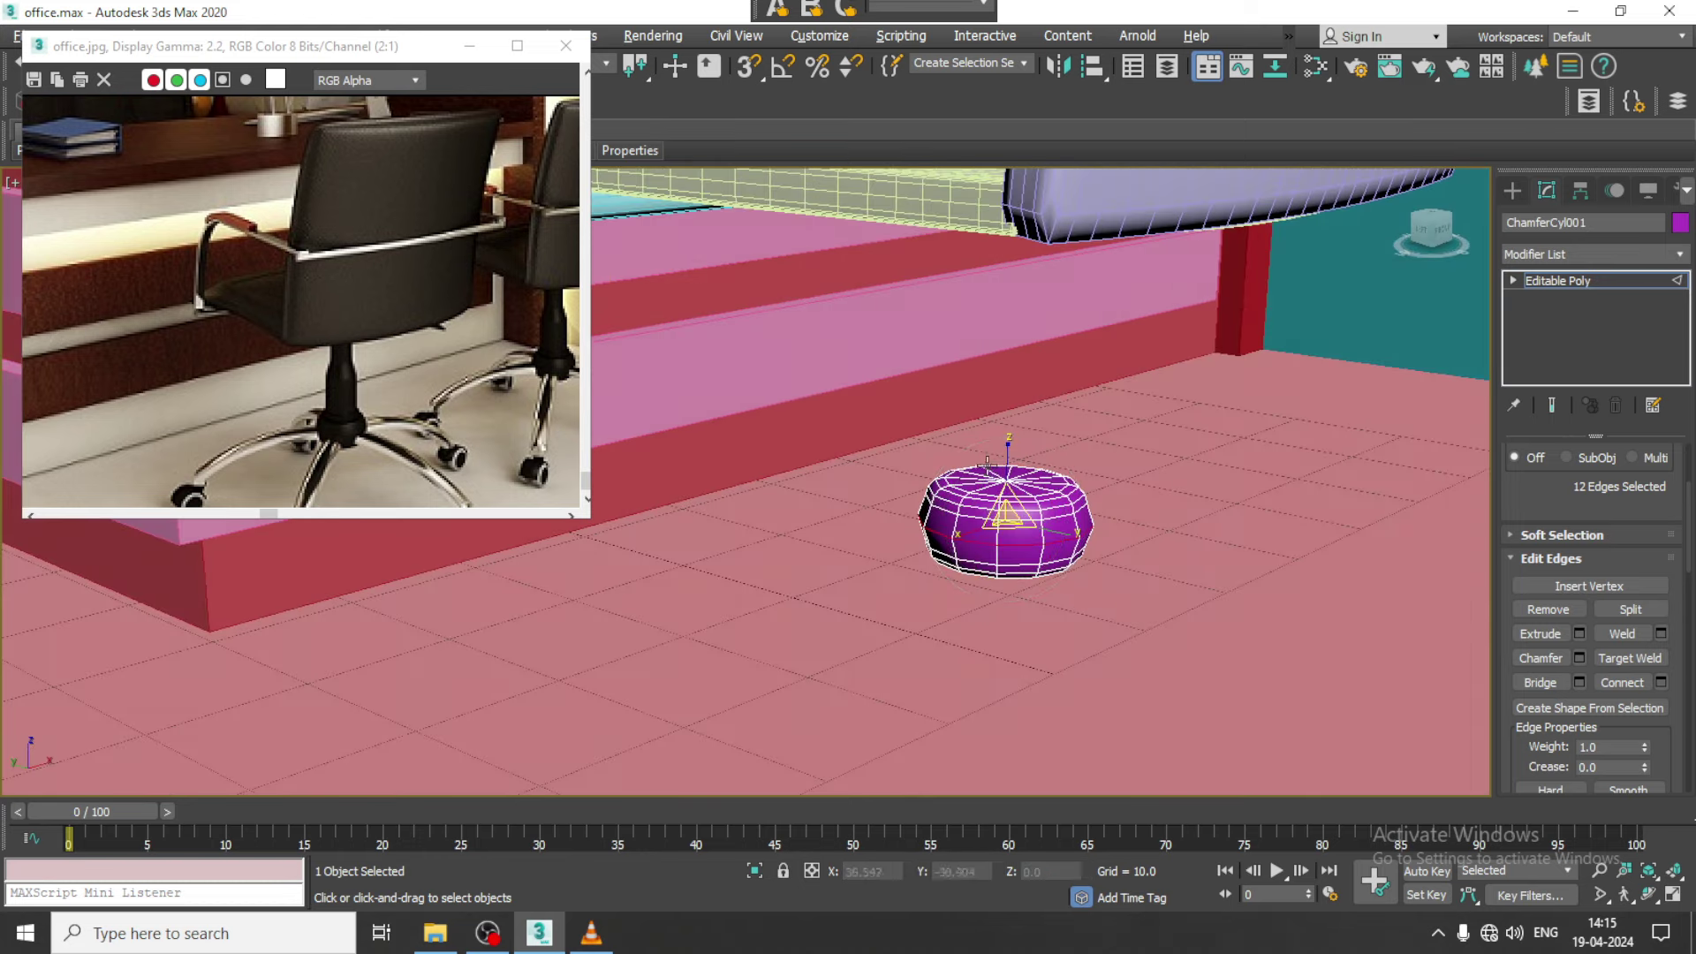
scroll(1016, 503, "up", 2)
scroll(1021, 492, "up", 2)
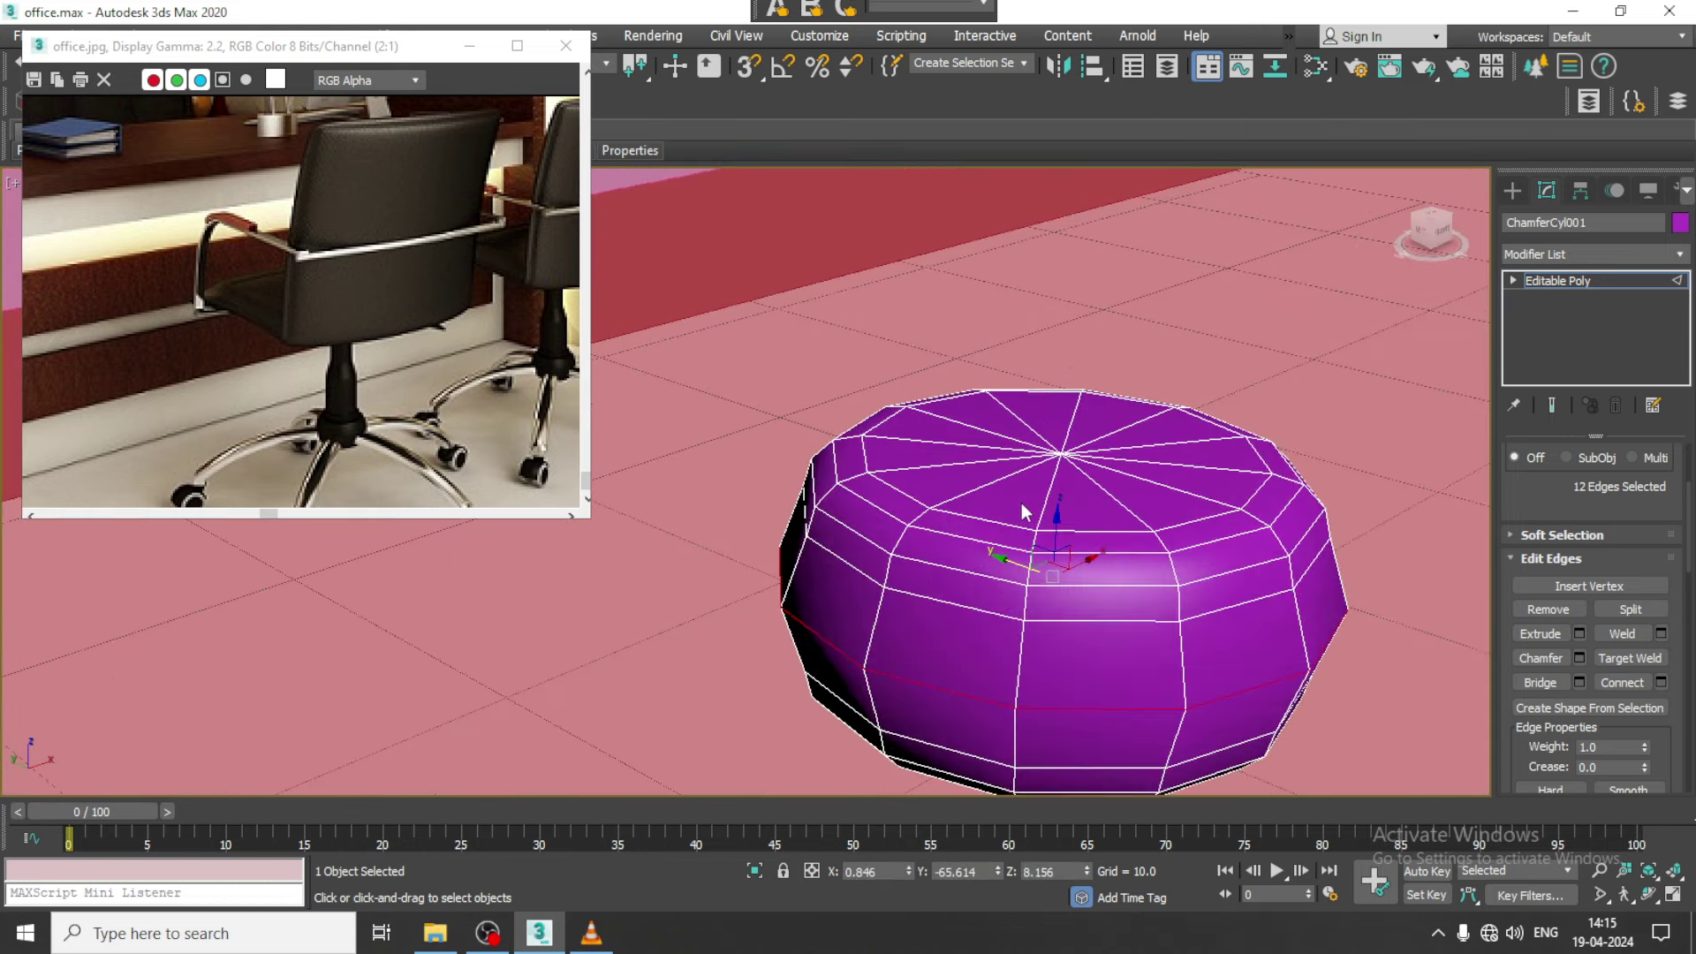
Select all 12 polygons of the pouf's top cap
key("4")
left_click(1021, 501)
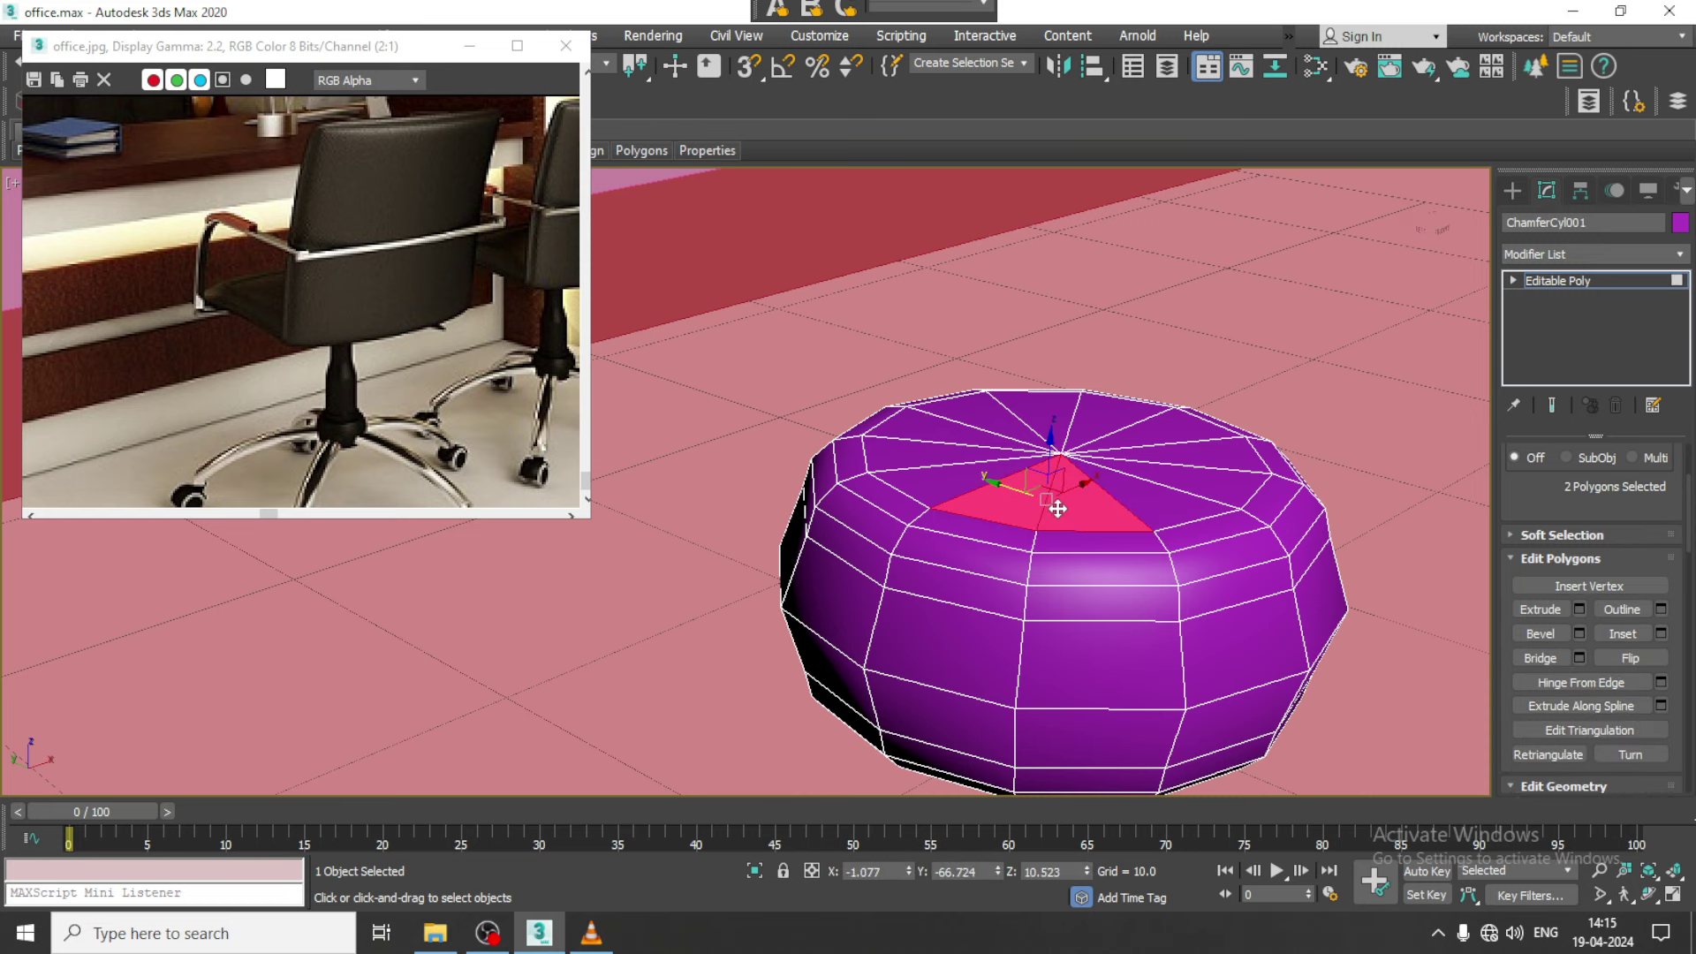
left_click(1166, 491, "ctrl")
left_click(1213, 451, "ctrl")
left_click(1100, 428, "ctrl")
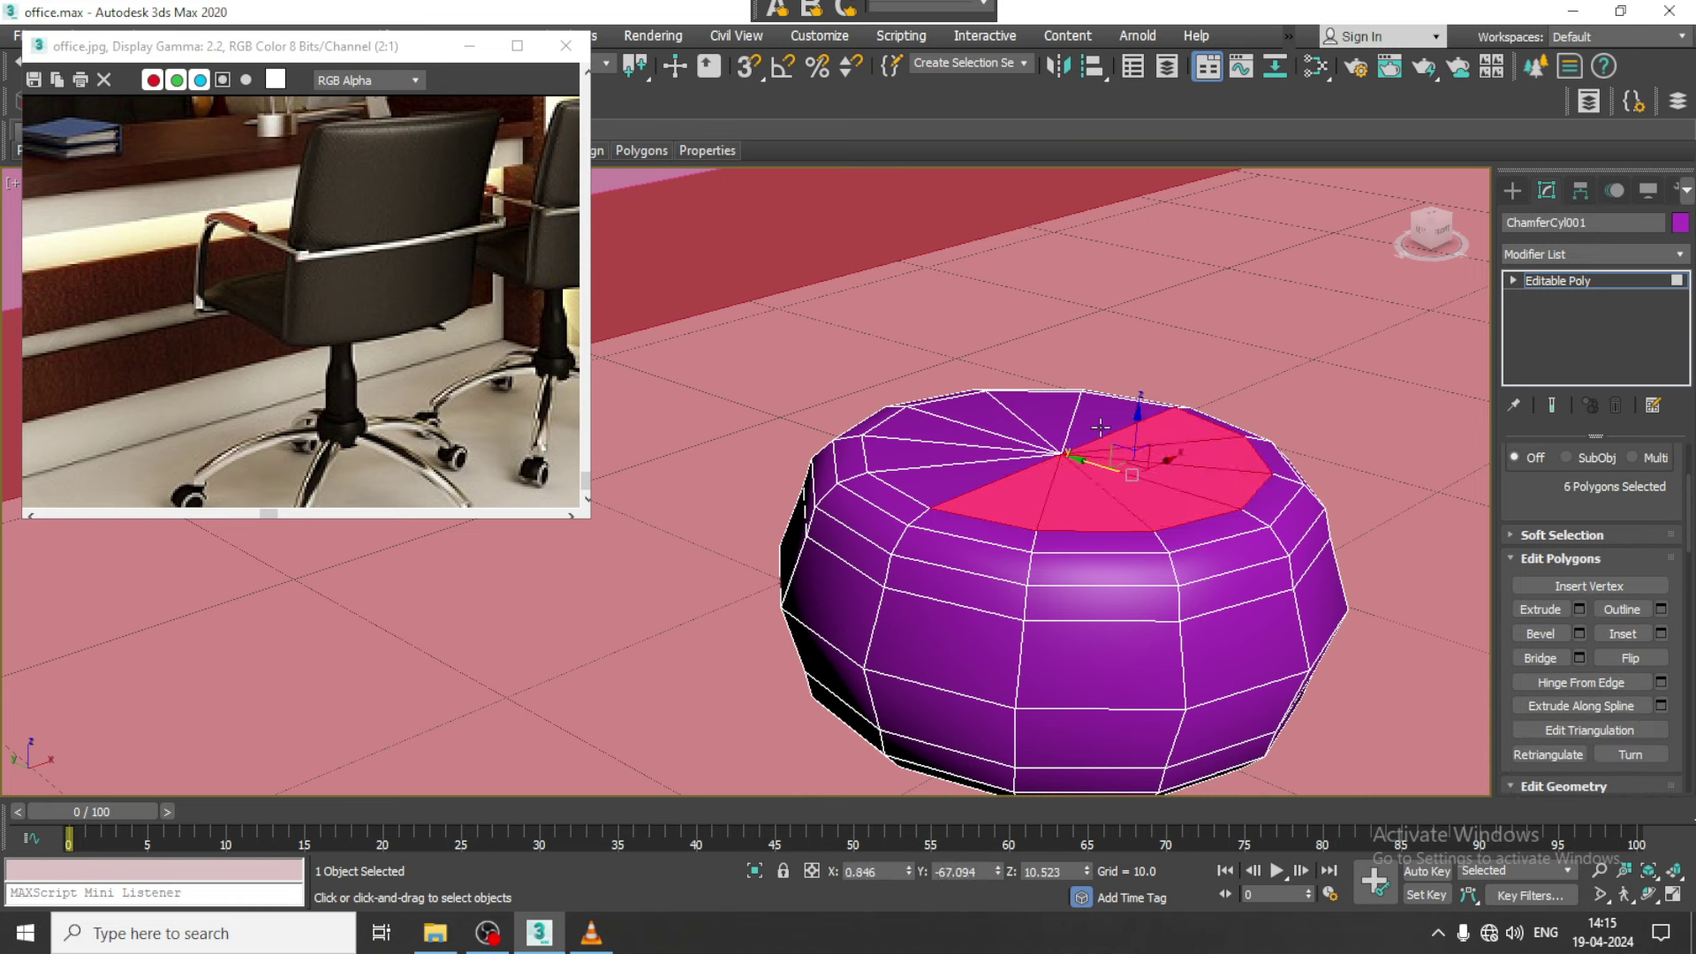
left_click(1042, 411, "ctrl")
left_click(980, 417, "ctrl")
left_click(933, 429, "ctrl")
left_click(938, 472, "ctrl")
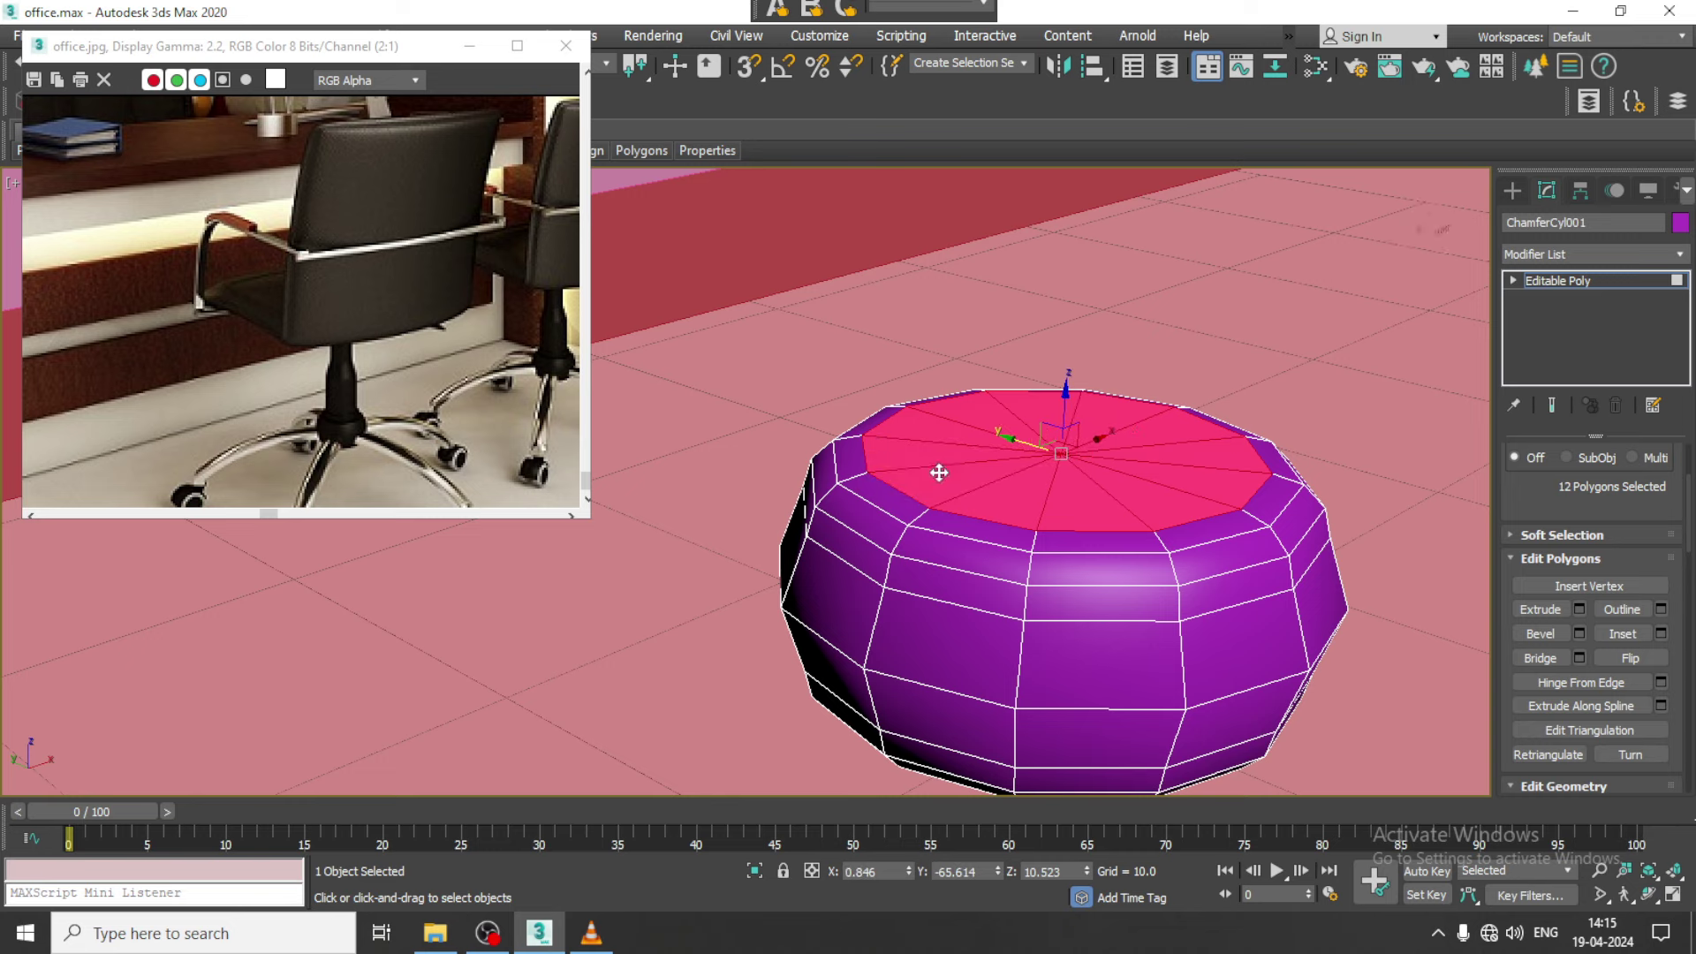
scroll(939, 472, "down", 3)
mouse_move(972, 494)
middle_mouse_down("alt")
mouse_move(981, 530)
mouse_move(1016, 548)
middle_mouse_up("alt")
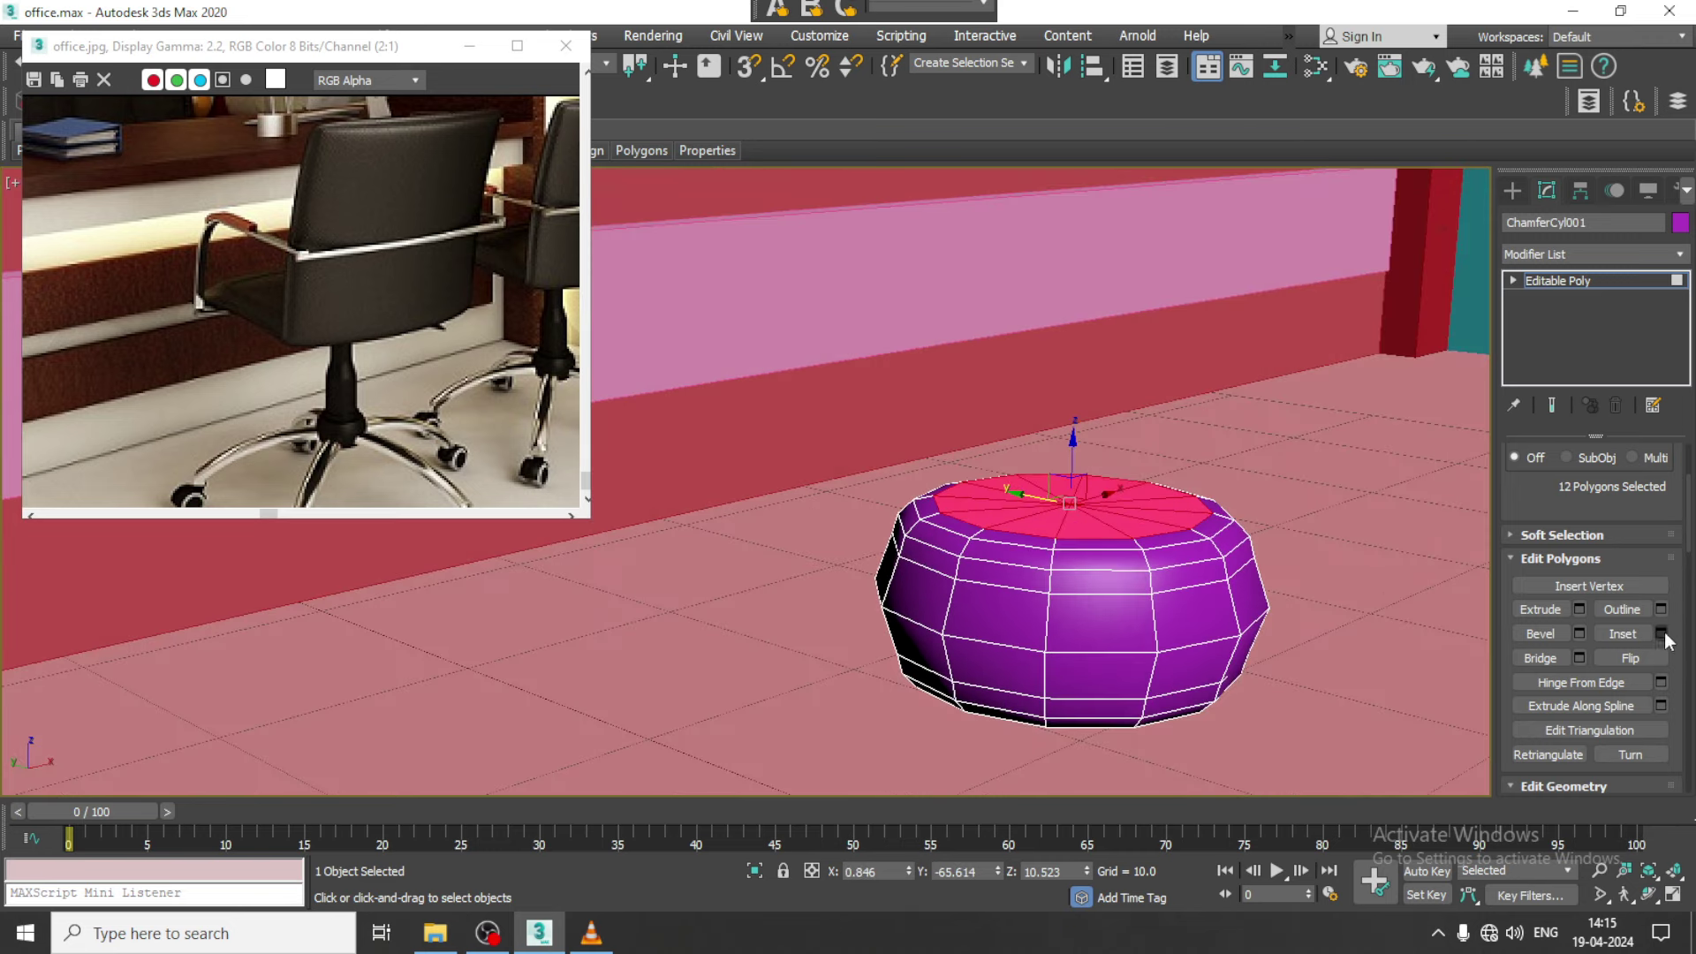
Inset the top cap by a small amount into a smaller central disc
left_click(1661, 635)
left_click_drag(770, 524, 766, 546)
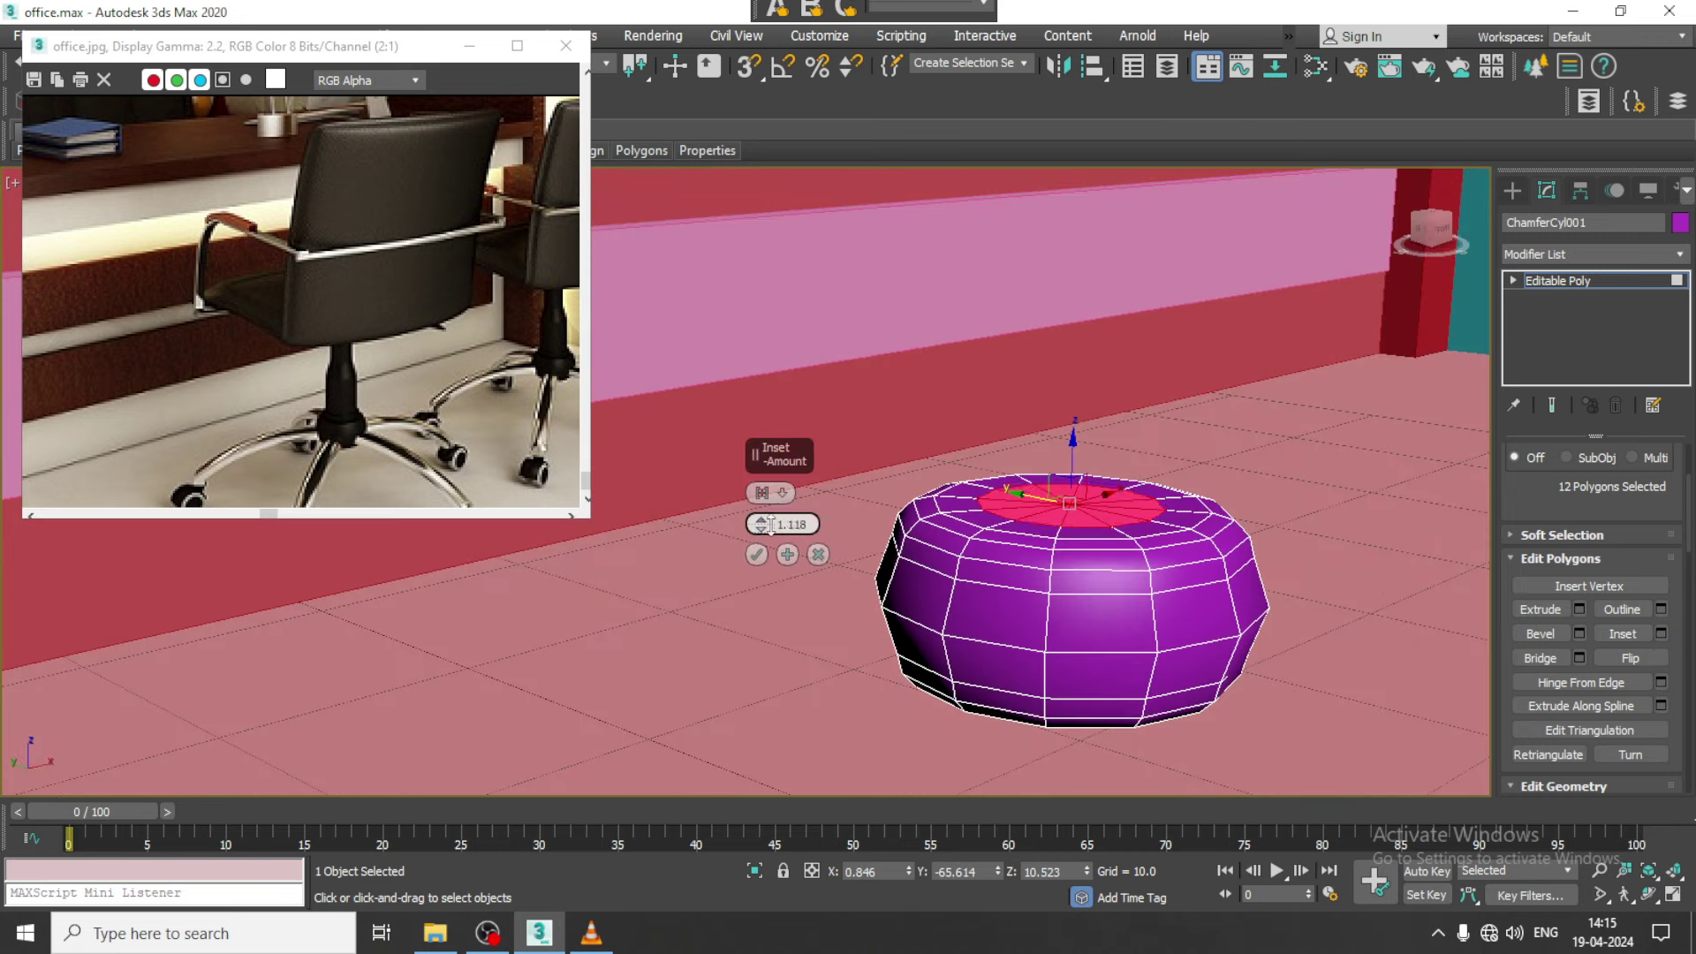
left_click(756, 554)
middle_click_drag(757, 556, 757, 512, "alt")
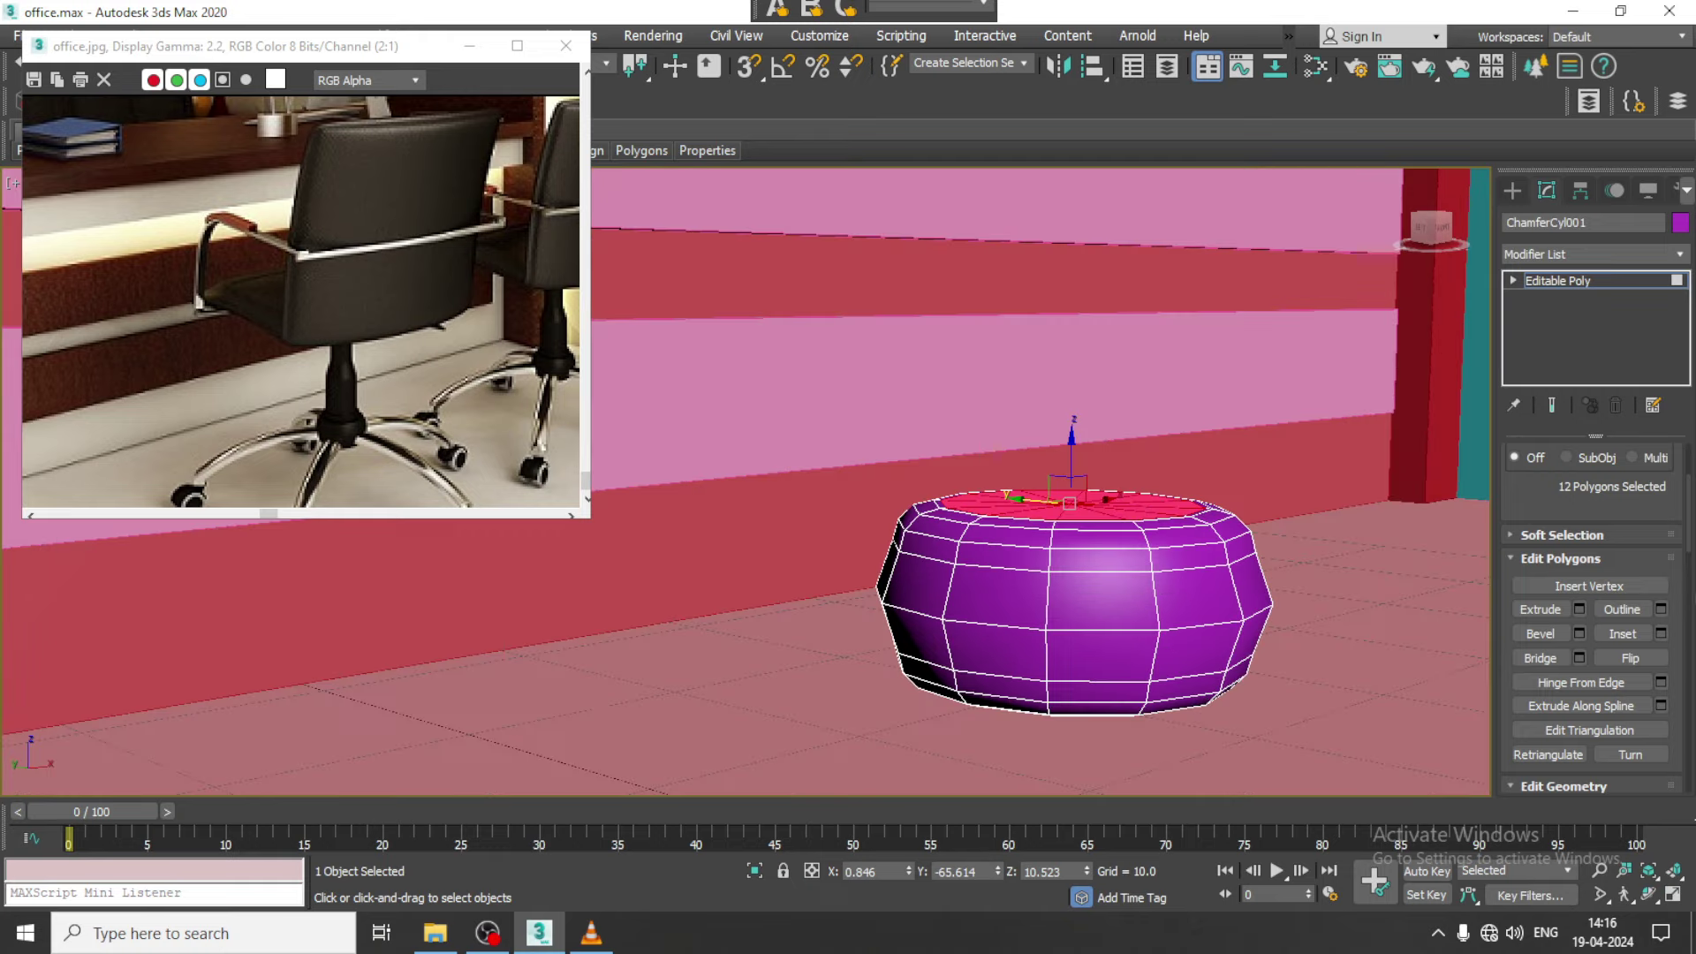
Try a 10.118 extrusion of the top cap, then cancel it
left_click(1579, 610)
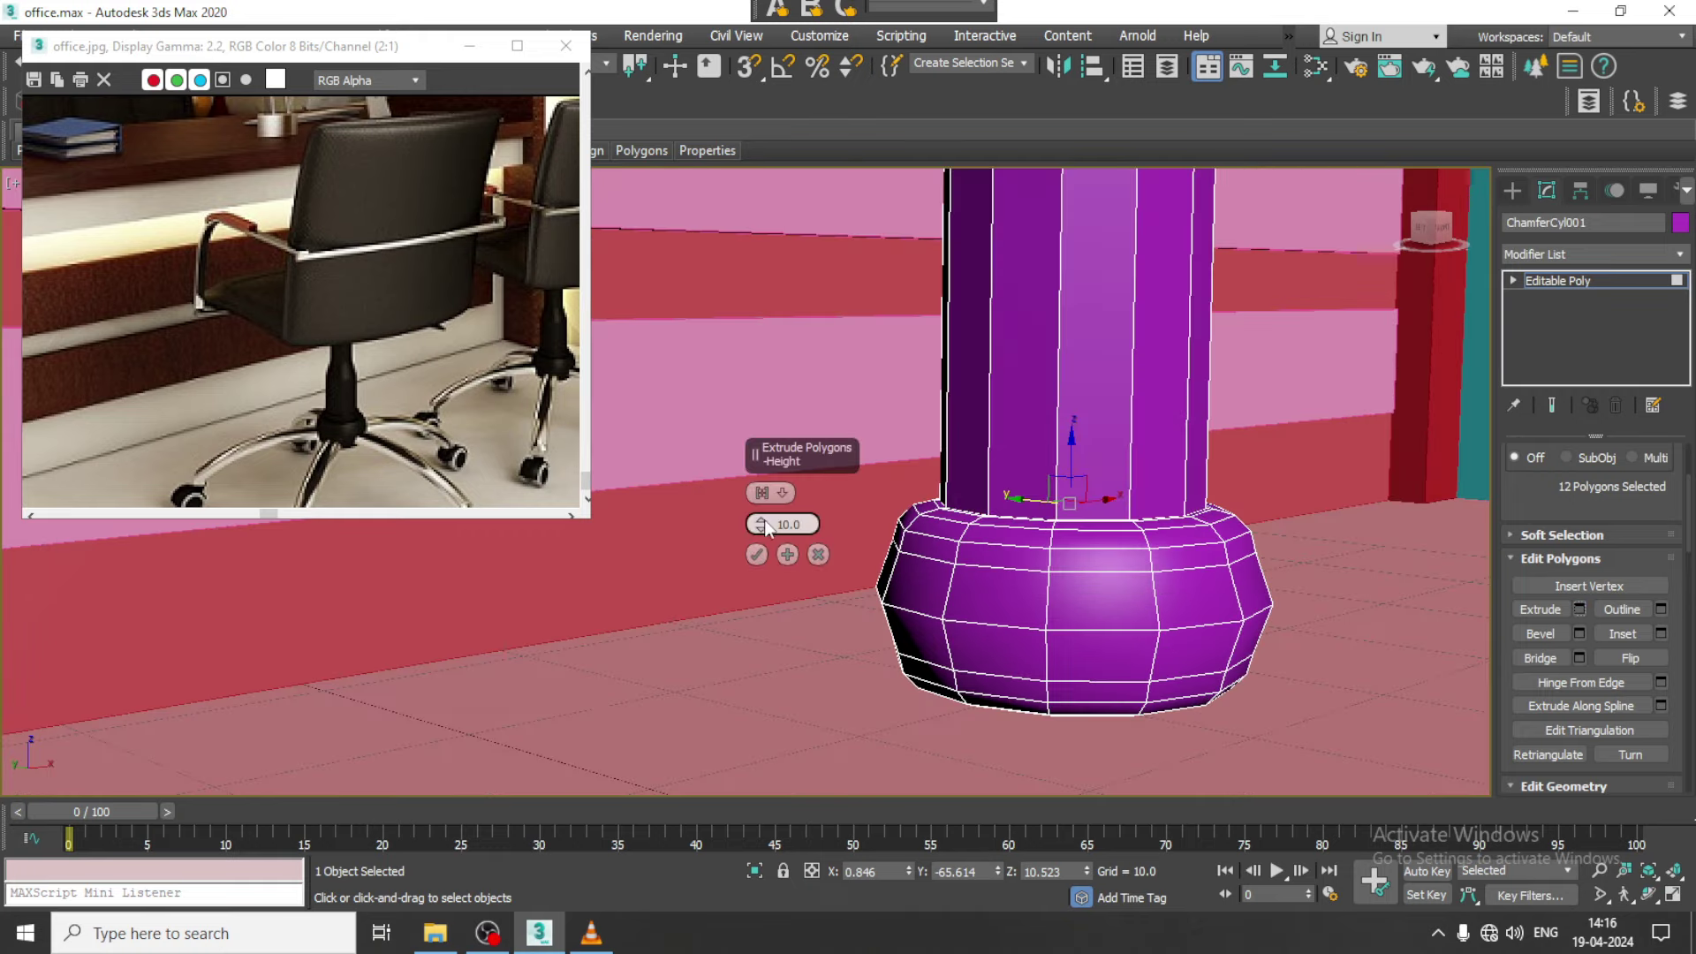
left_click_drag(774, 585, 774, 557)
scroll(1088, 521, "down", 5)
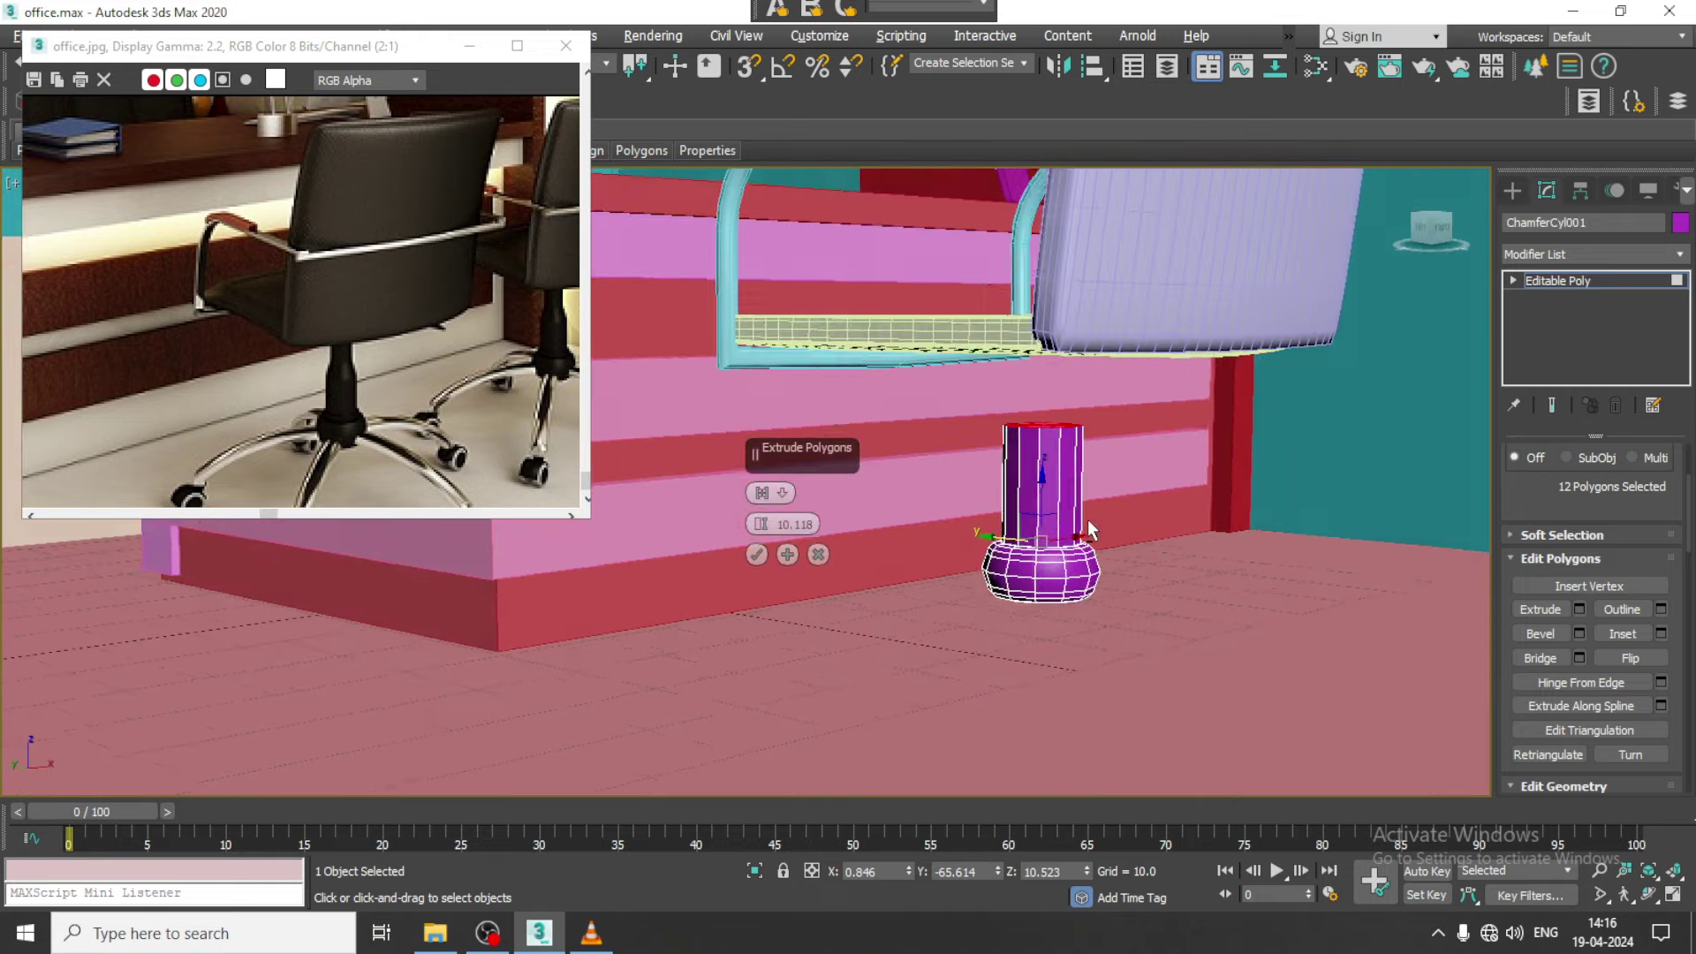
left_click(817, 554)
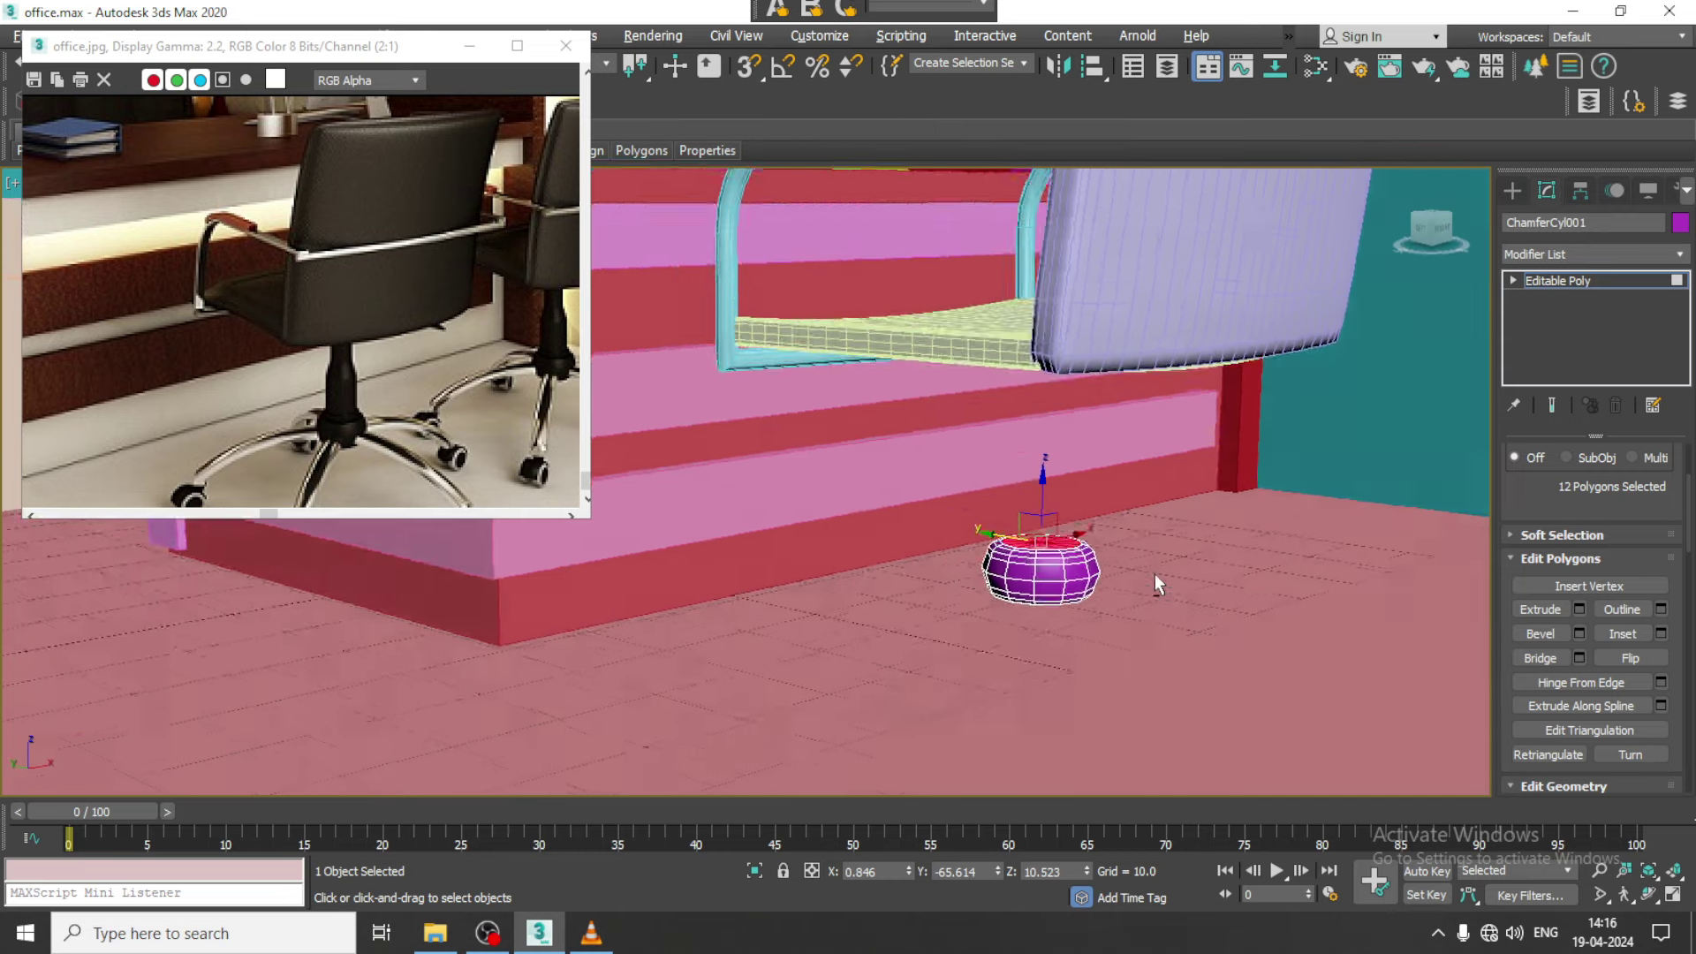
scroll(1085, 536, "up", 3)
scroll(1085, 536, "up", 3)
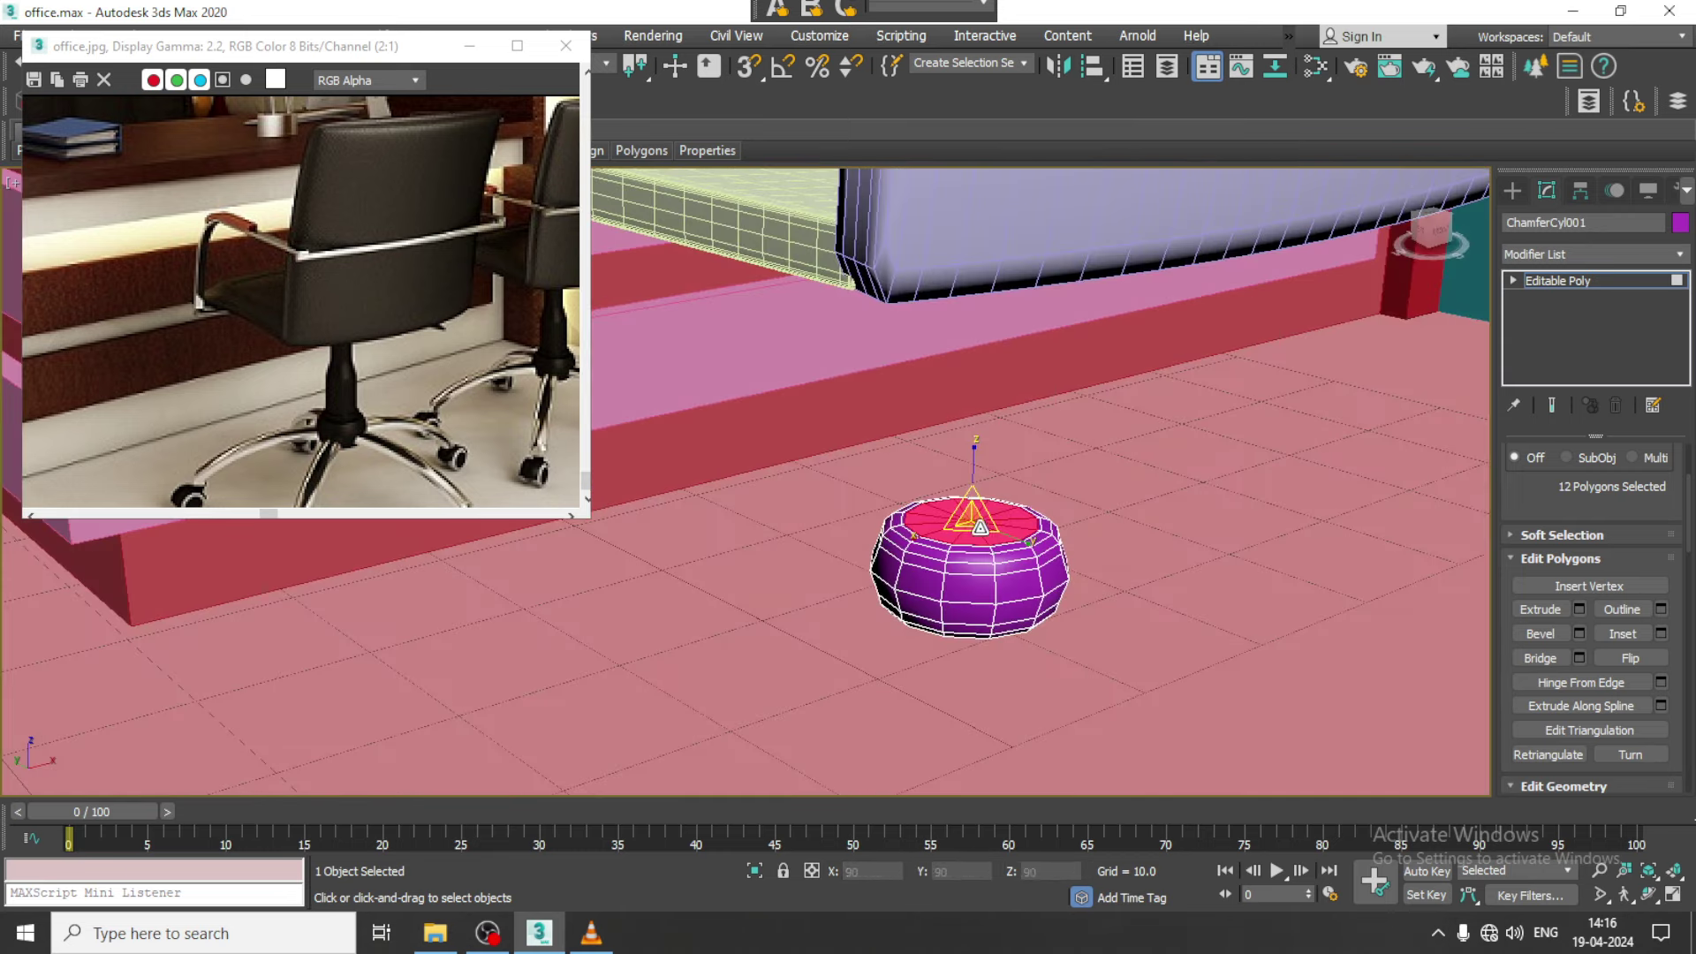
Extrude the inset top 10.118, then bevel it with height 3.505 and outline -1.0
left_click(1580, 610)
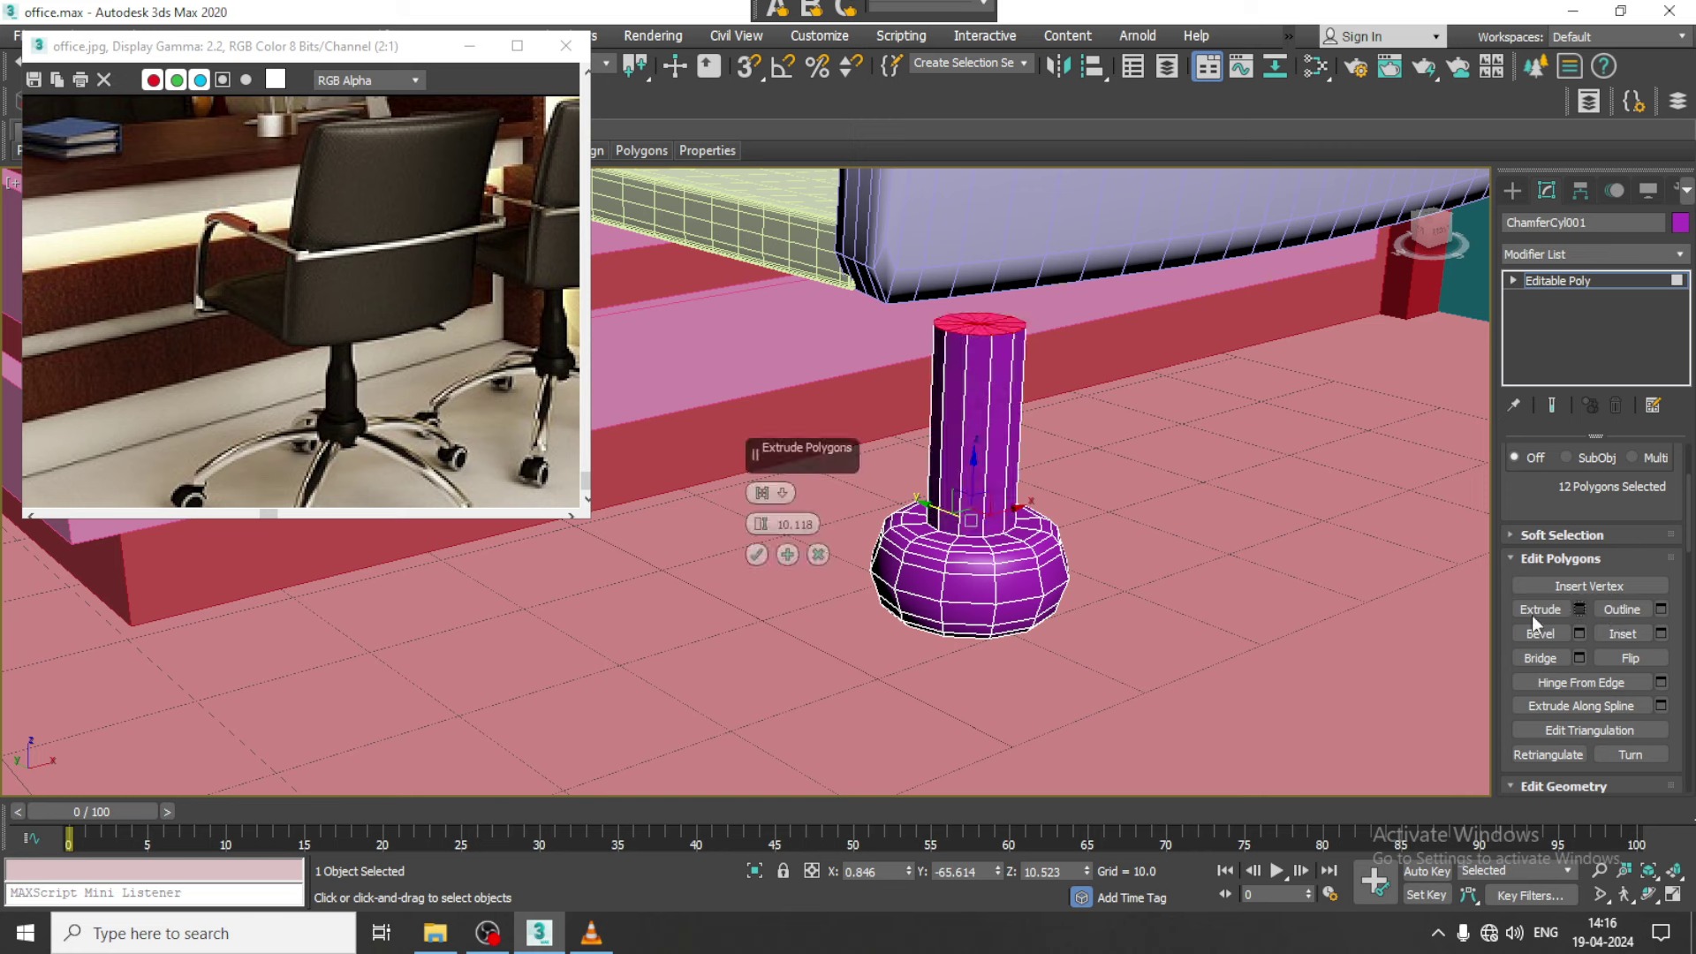
left_click(759, 552)
mouse_move(761, 550)
middle_mouse_down("alt")
mouse_move(1166, 489)
mouse_move(1152, 533)
middle_mouse_up("alt")
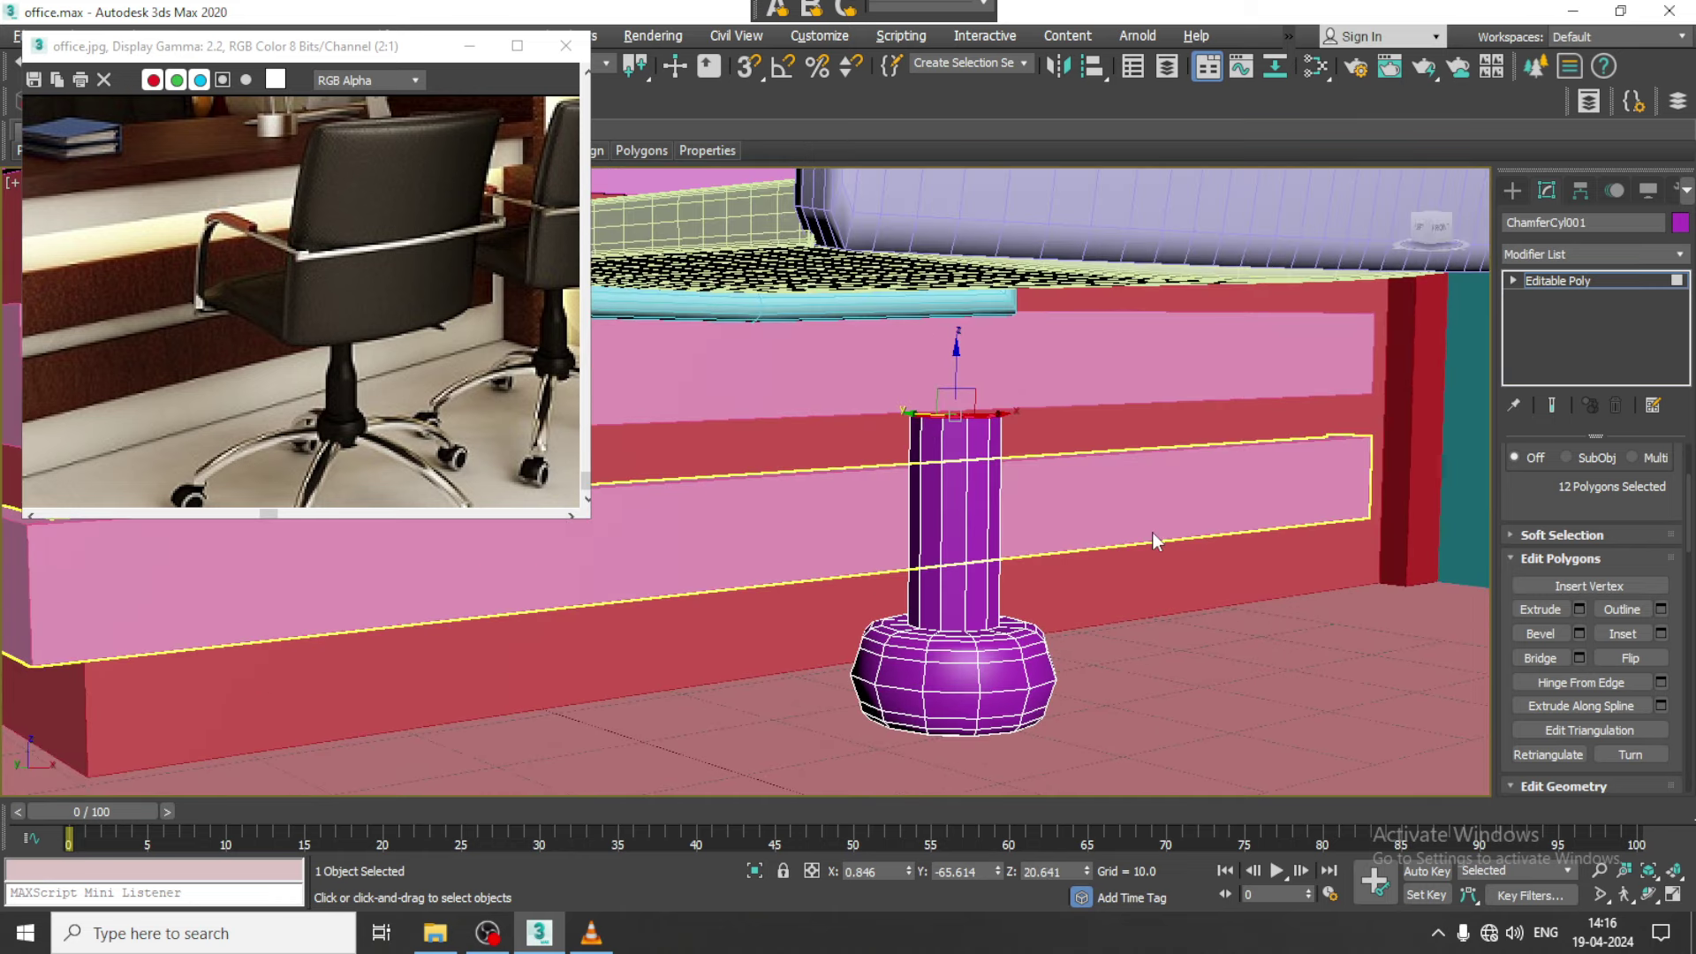
left_click(1579, 633)
left_click_drag(760, 527, 783, 585)
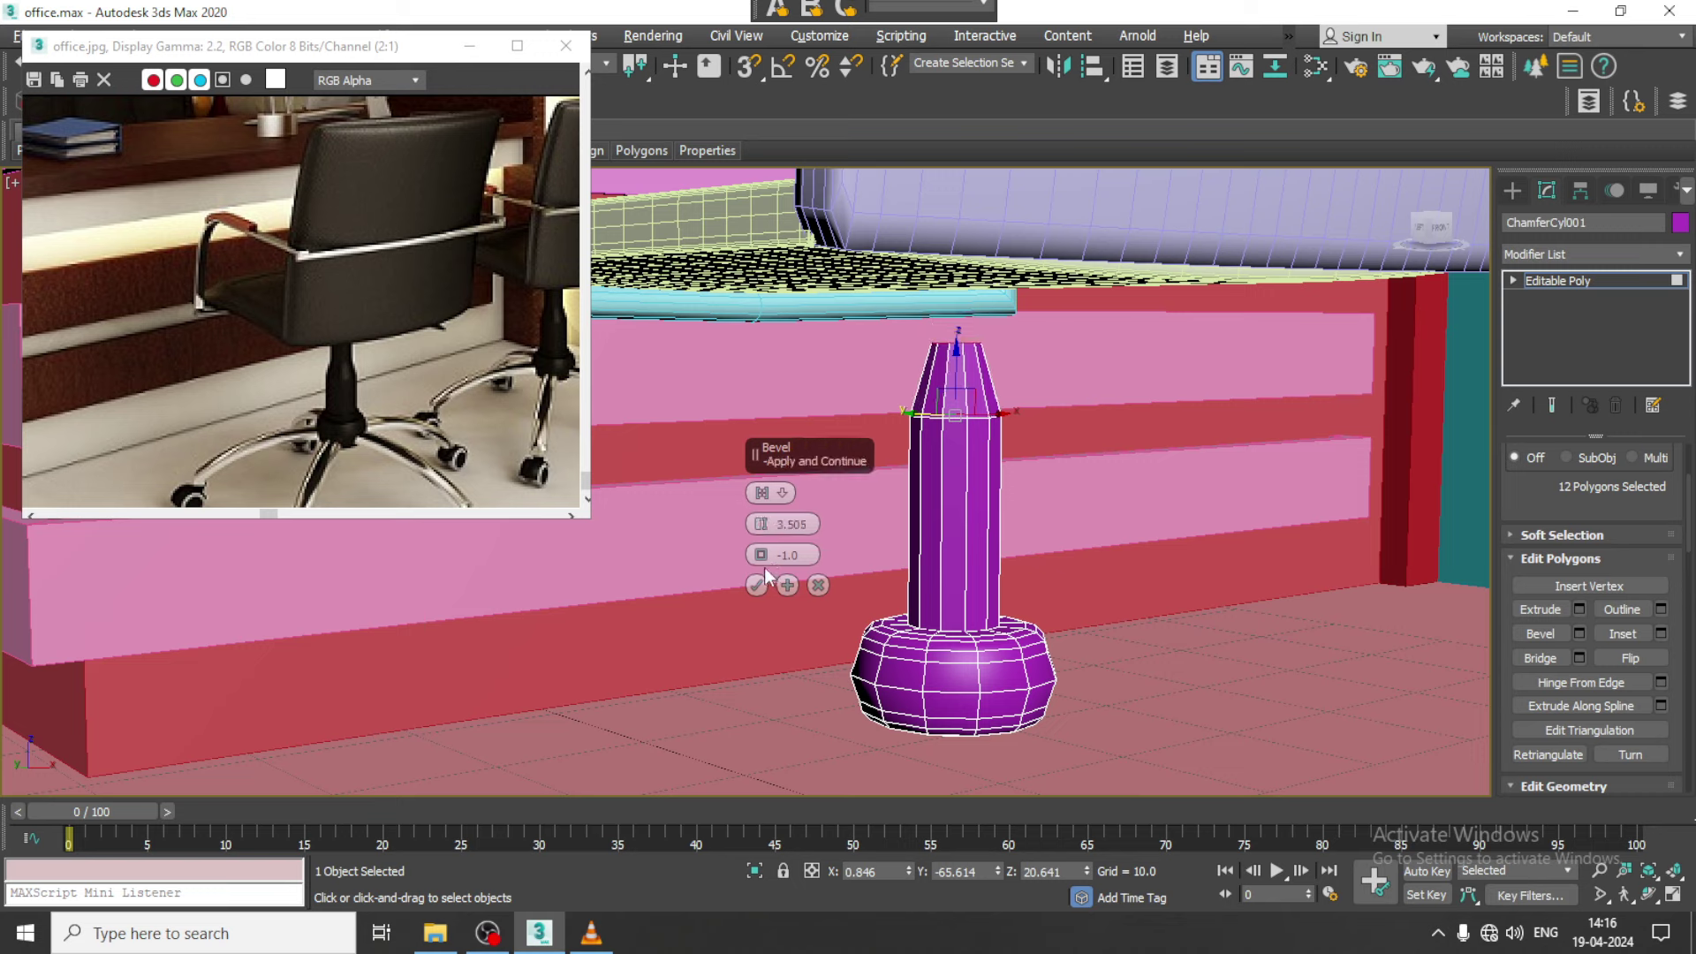
left_click(757, 581)
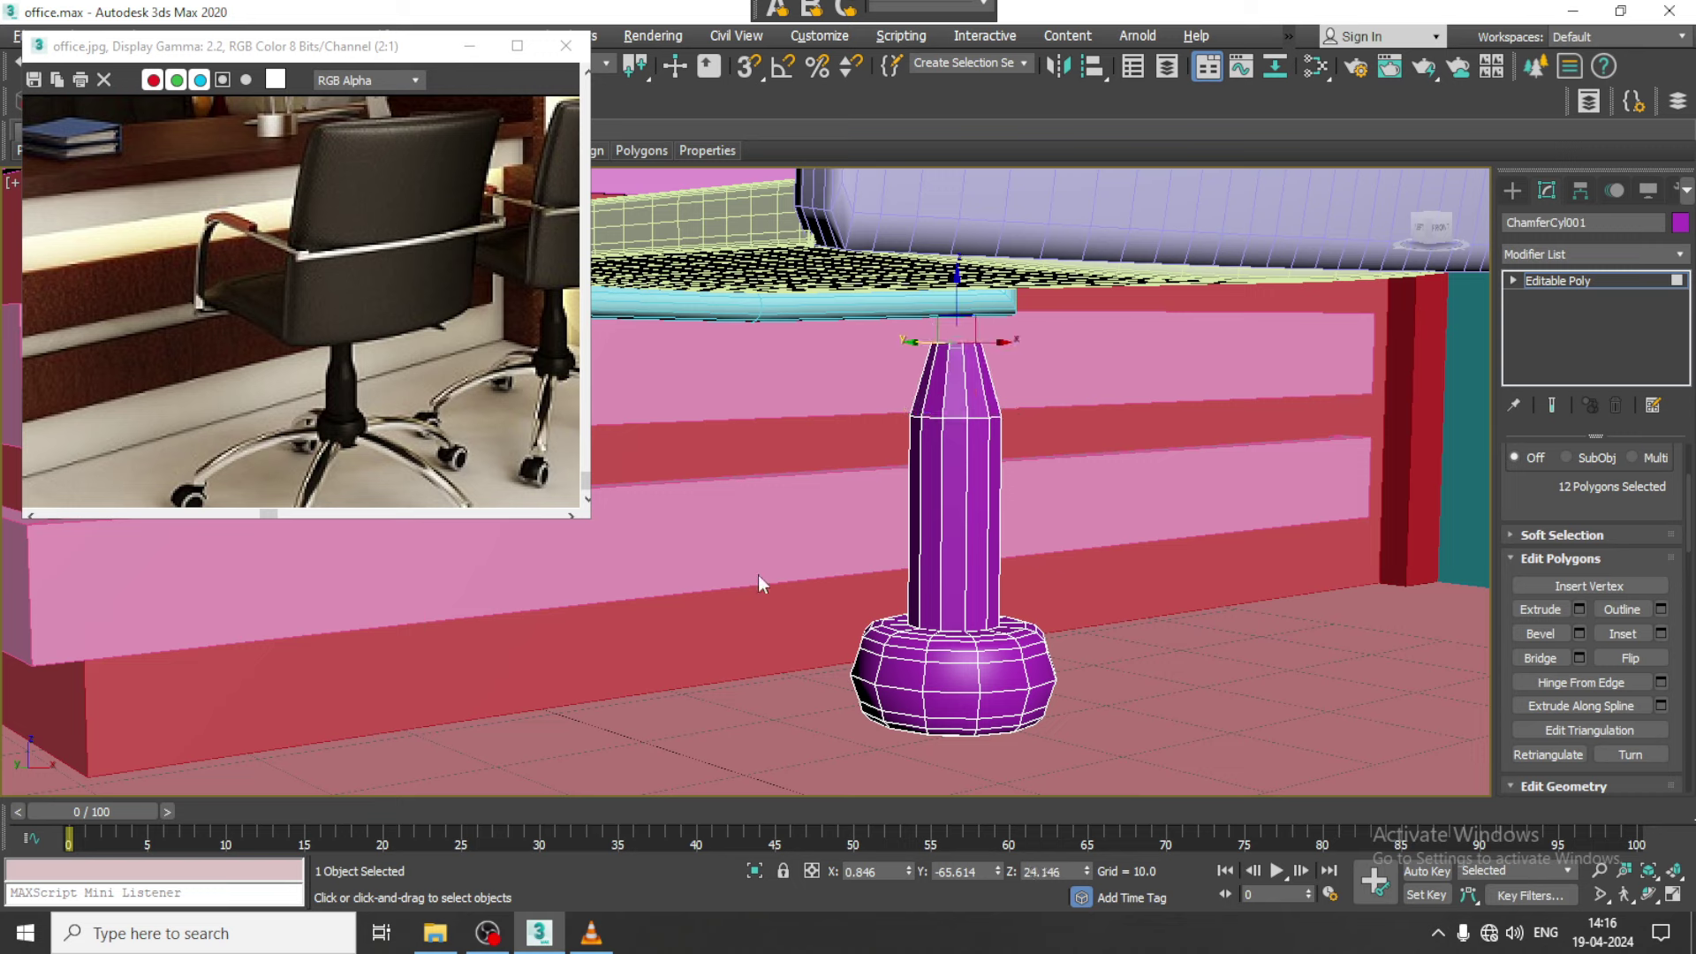
Extrude the column top another 10.118 up toward the seat
left_click(1577, 610)
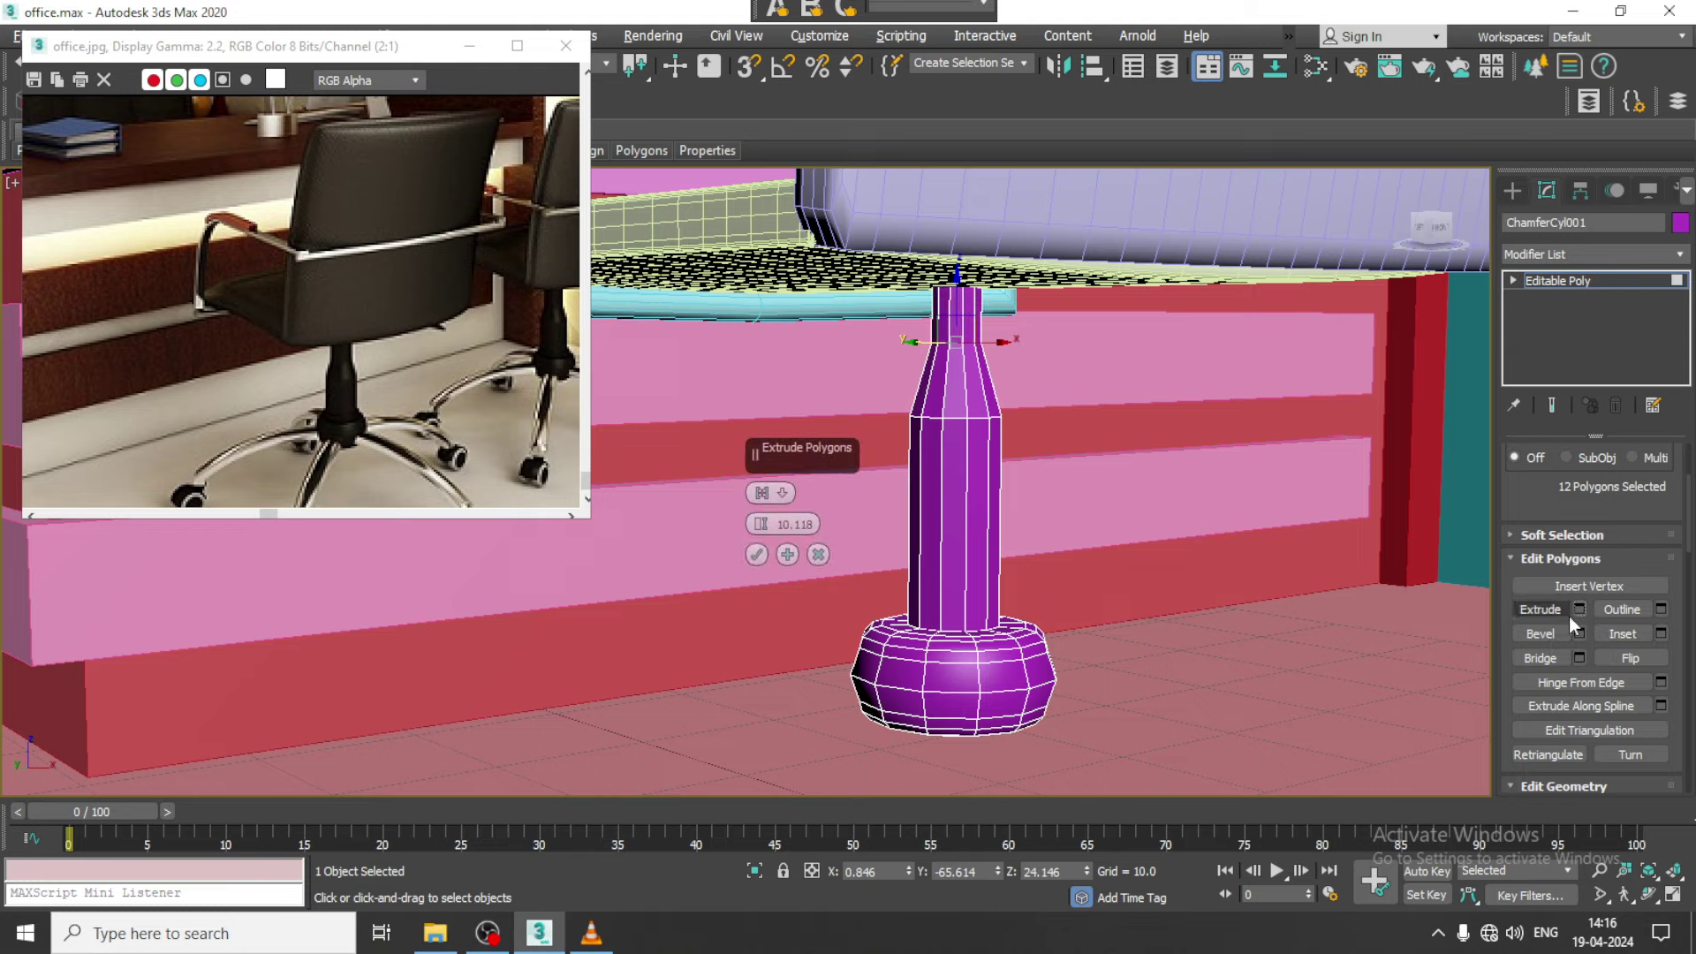
left_click(757, 555)
scroll(929, 539, "down", 5)
mouse_move(929, 539)
middle_mouse_down("alt")
mouse_move(1023, 526)
mouse_move(969, 513)
middle_mouse_up("alt")
scroll(925, 498, "up", 4)
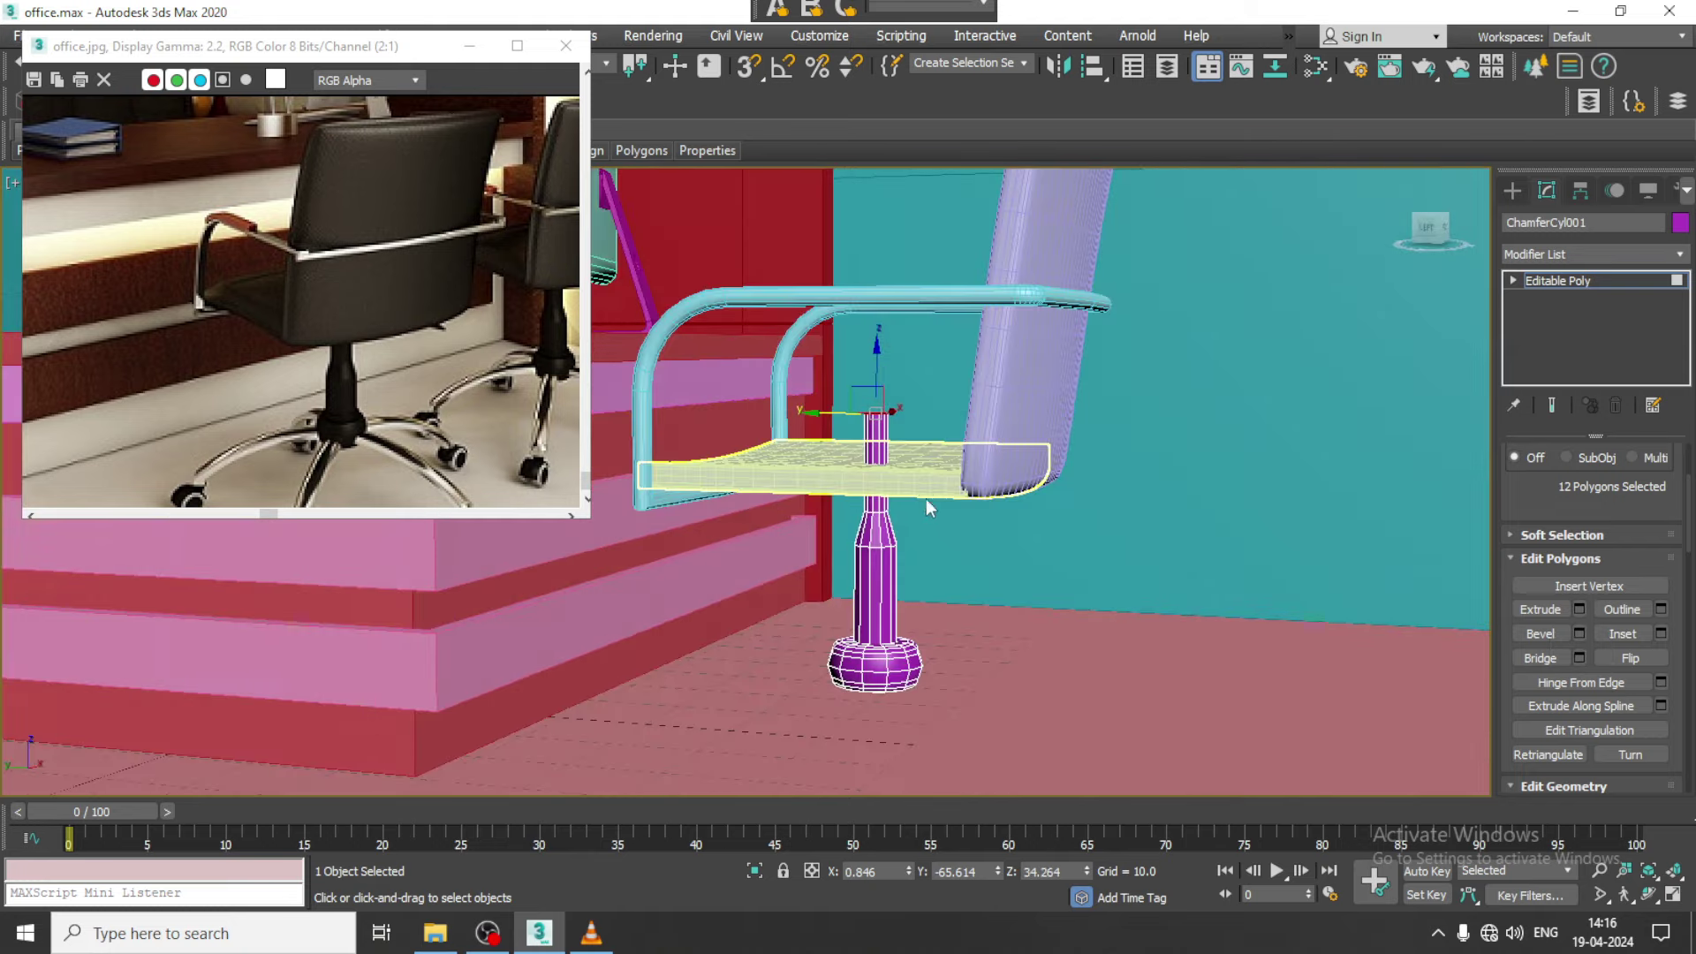
Move the column's top vertices down so the column meets the seat
key("1")
left_click_drag(940, 433, 939, 435)
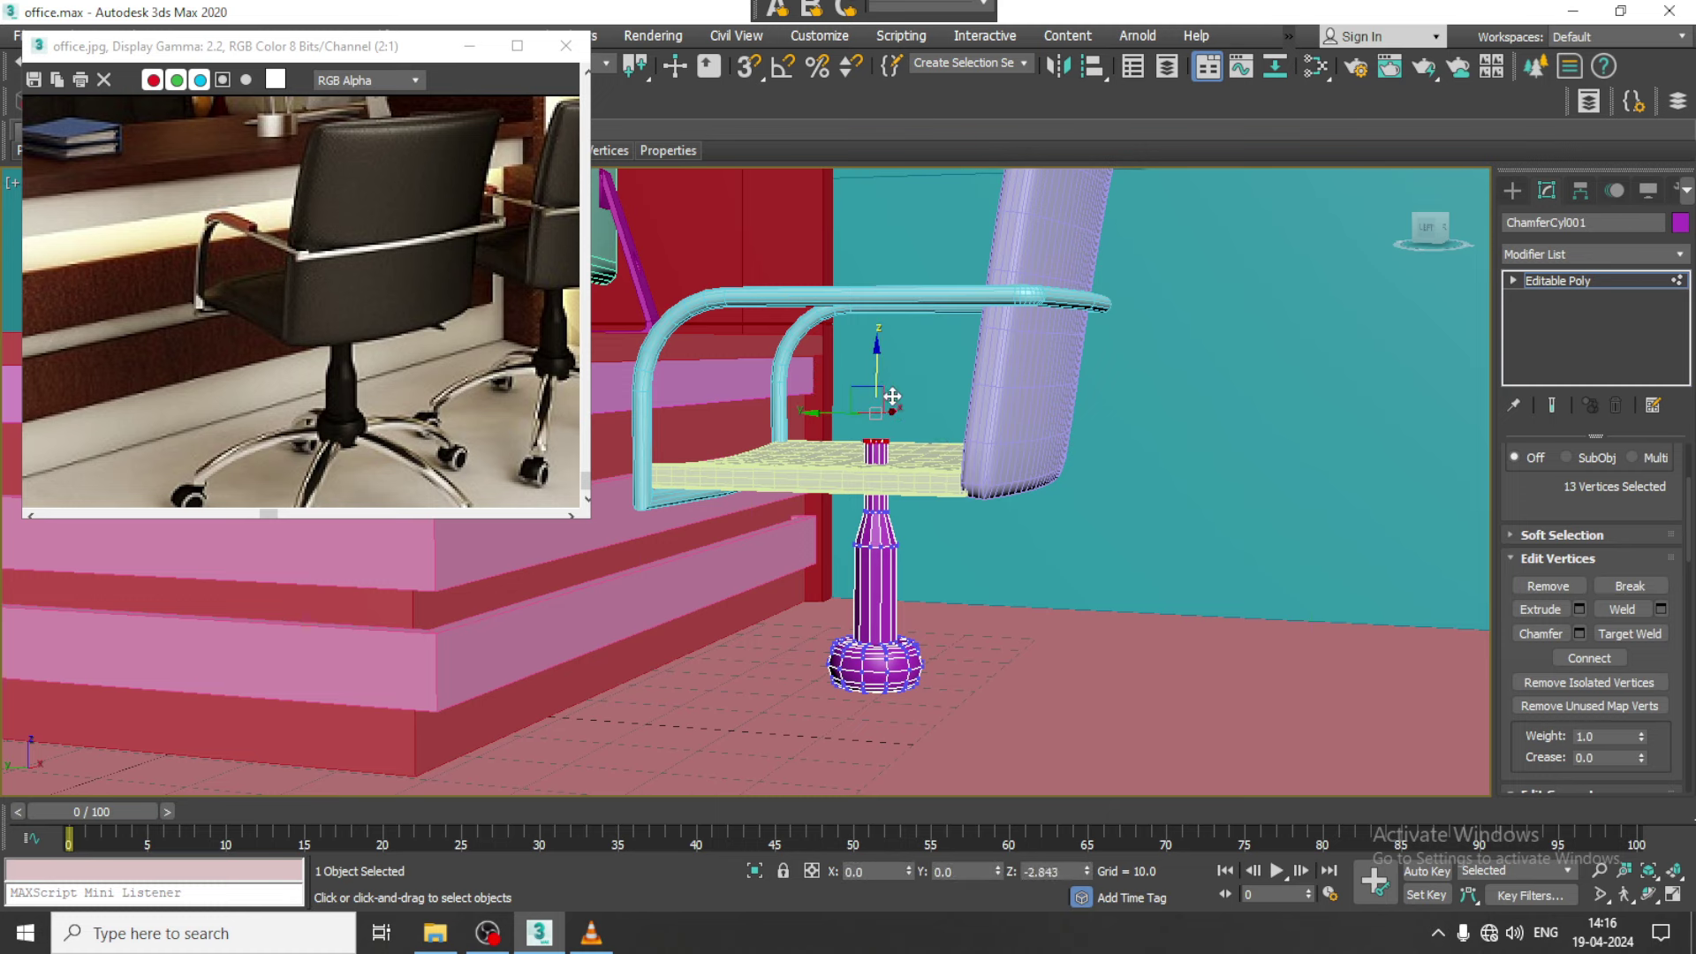
left_click_drag(874, 389, 897, 426)
mouse_move(897, 425)
middle_mouse_down("alt")
mouse_move(1009, 507)
mouse_move(1000, 385)
middle_mouse_up("alt")
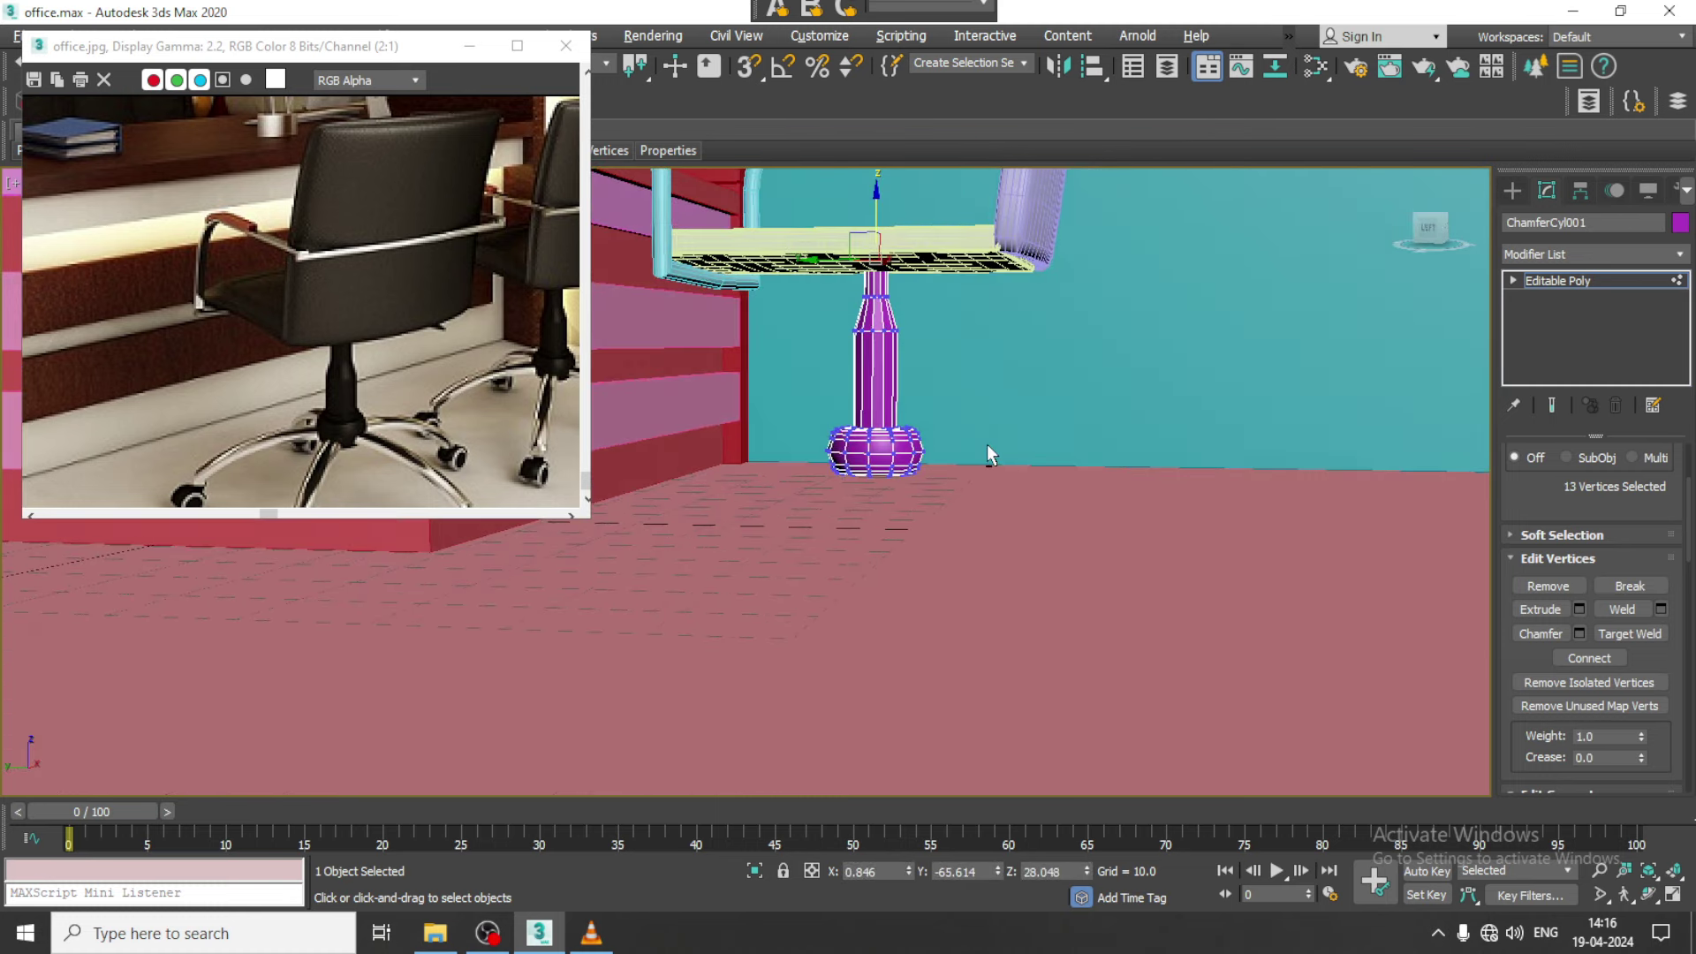
scroll(963, 446, "up", 3)
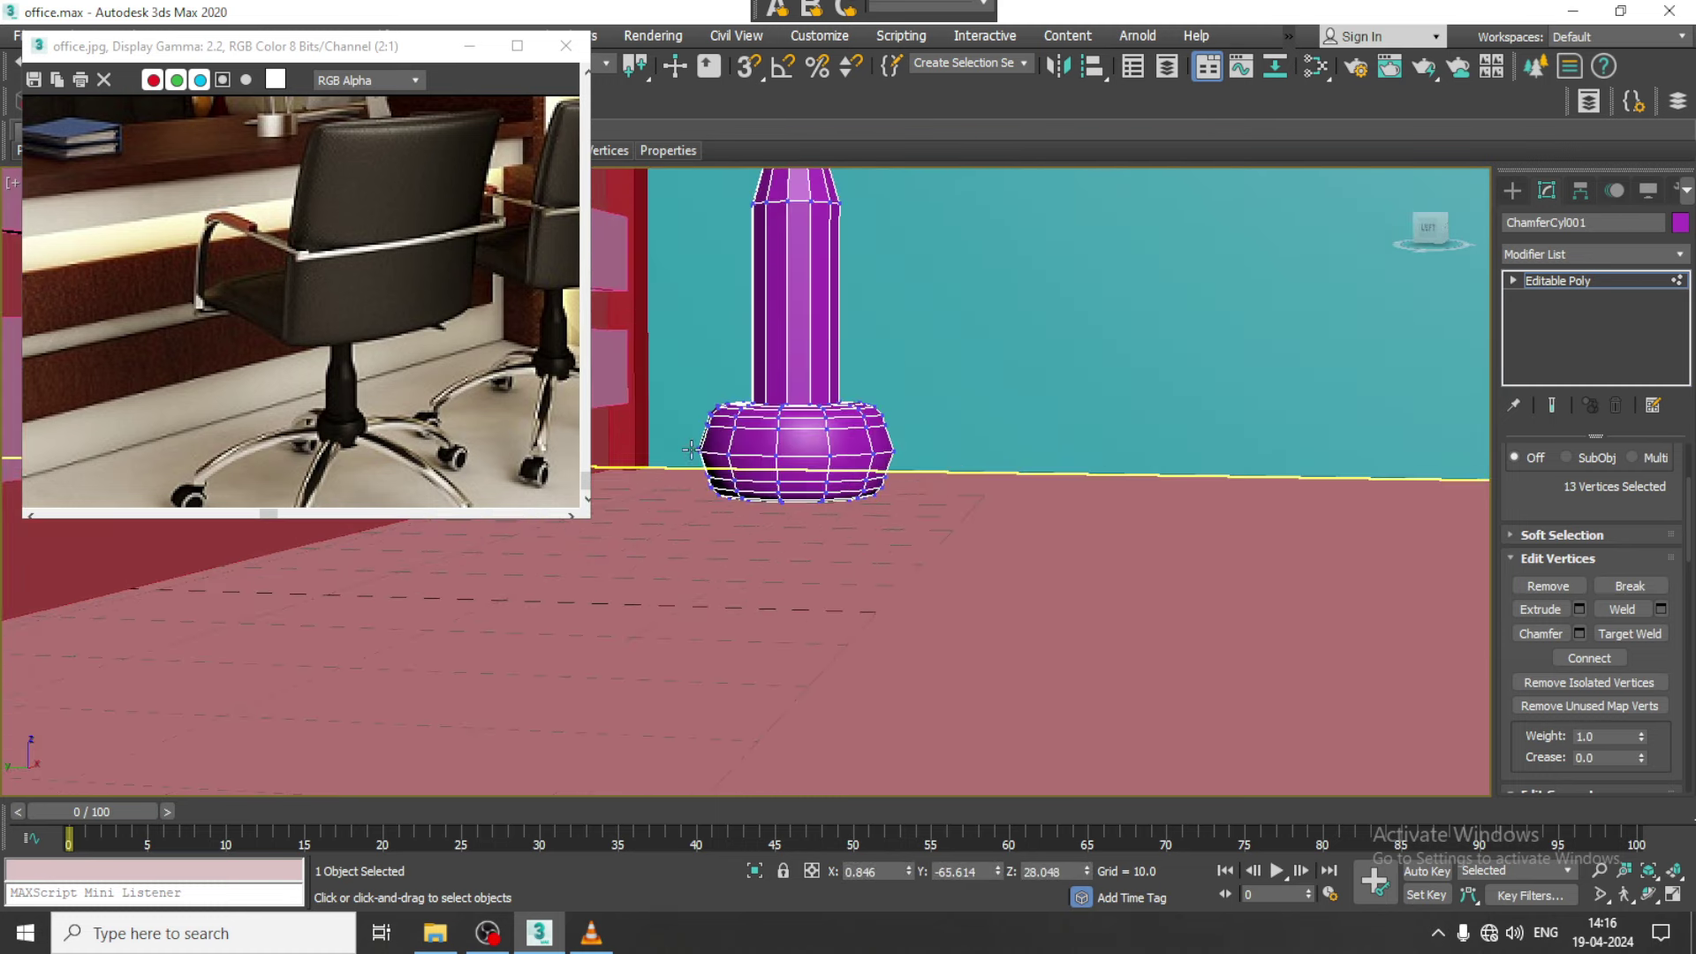
Scale the column base vertices to 86% and the mid-column vertex ring to 88%
left_click_drag(666, 422, 939, 474)
key("r")
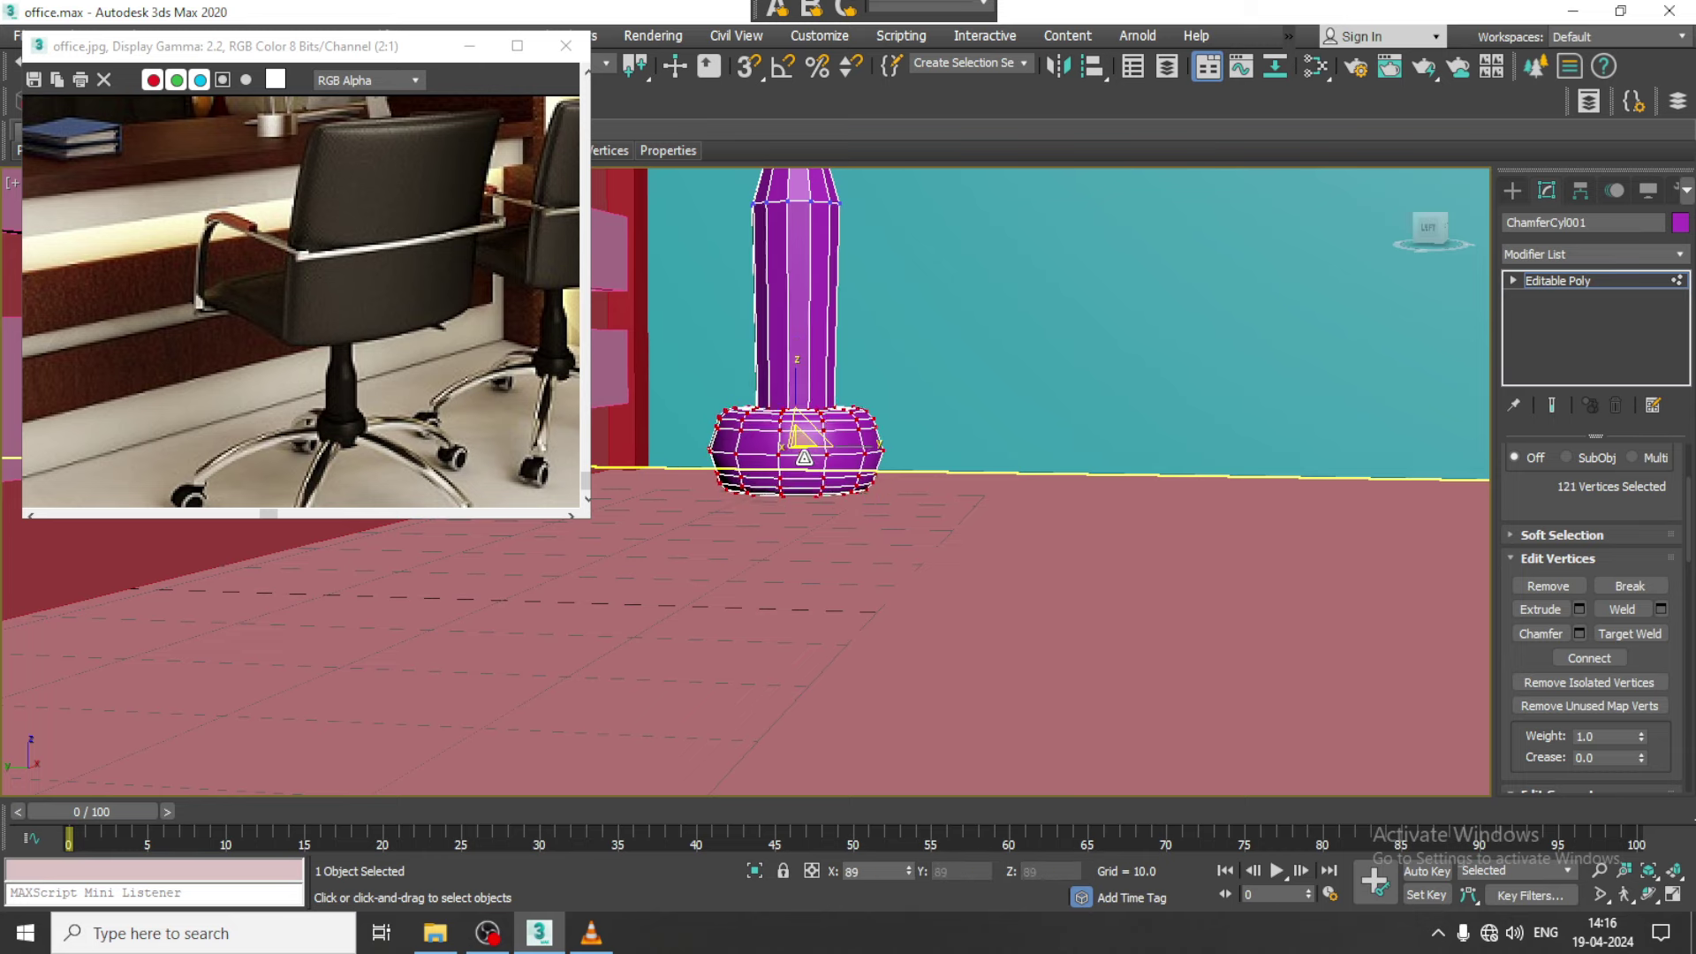
left_click_drag(808, 441, 808, 461)
middle_click_drag(862, 362, 897, 658)
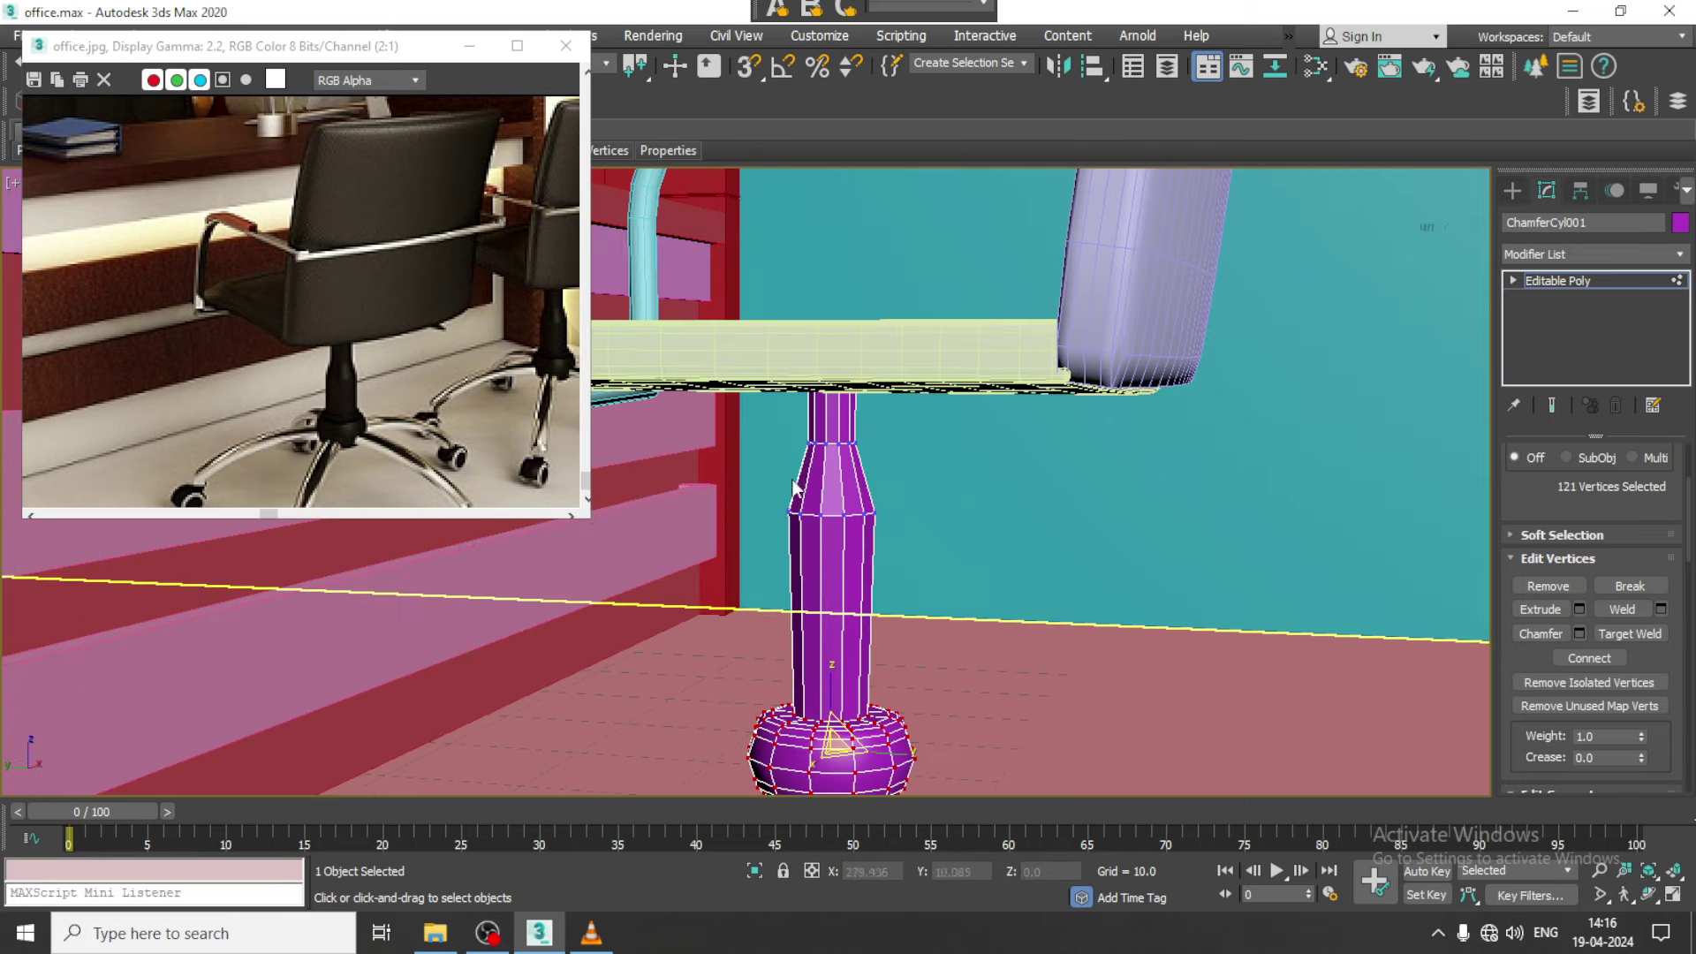
left_click_drag(760, 494, 900, 526)
left_click_drag(837, 516, 847, 529)
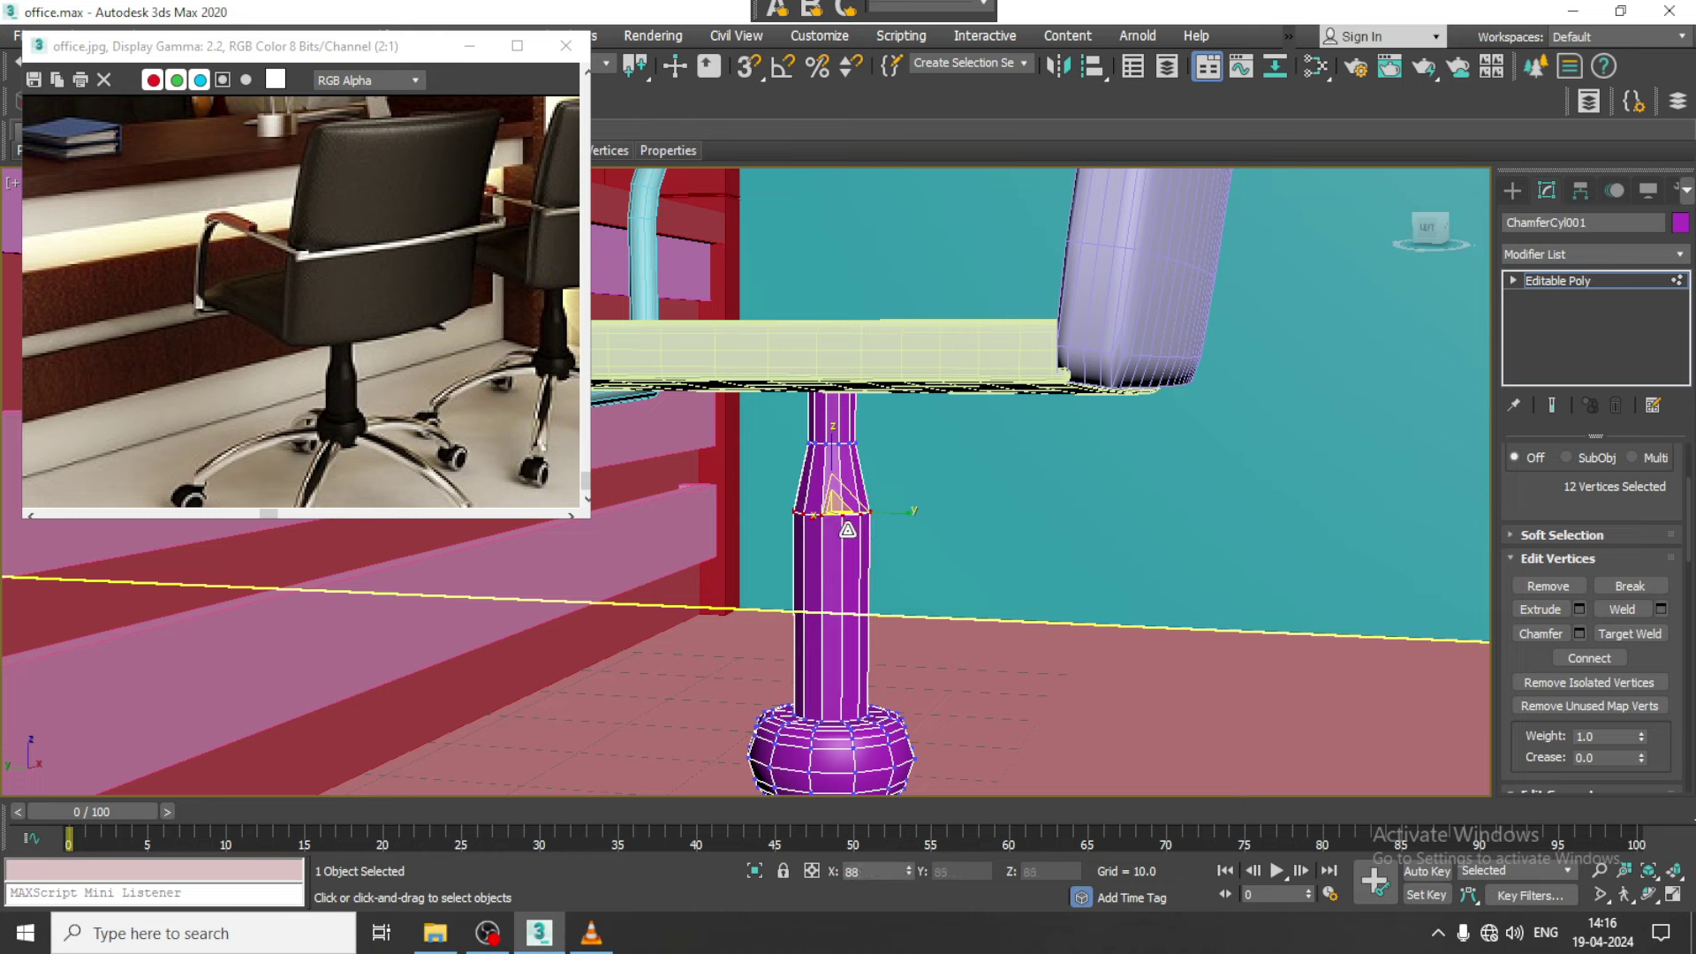
middle_click_drag(1069, 697, 1062, 668)
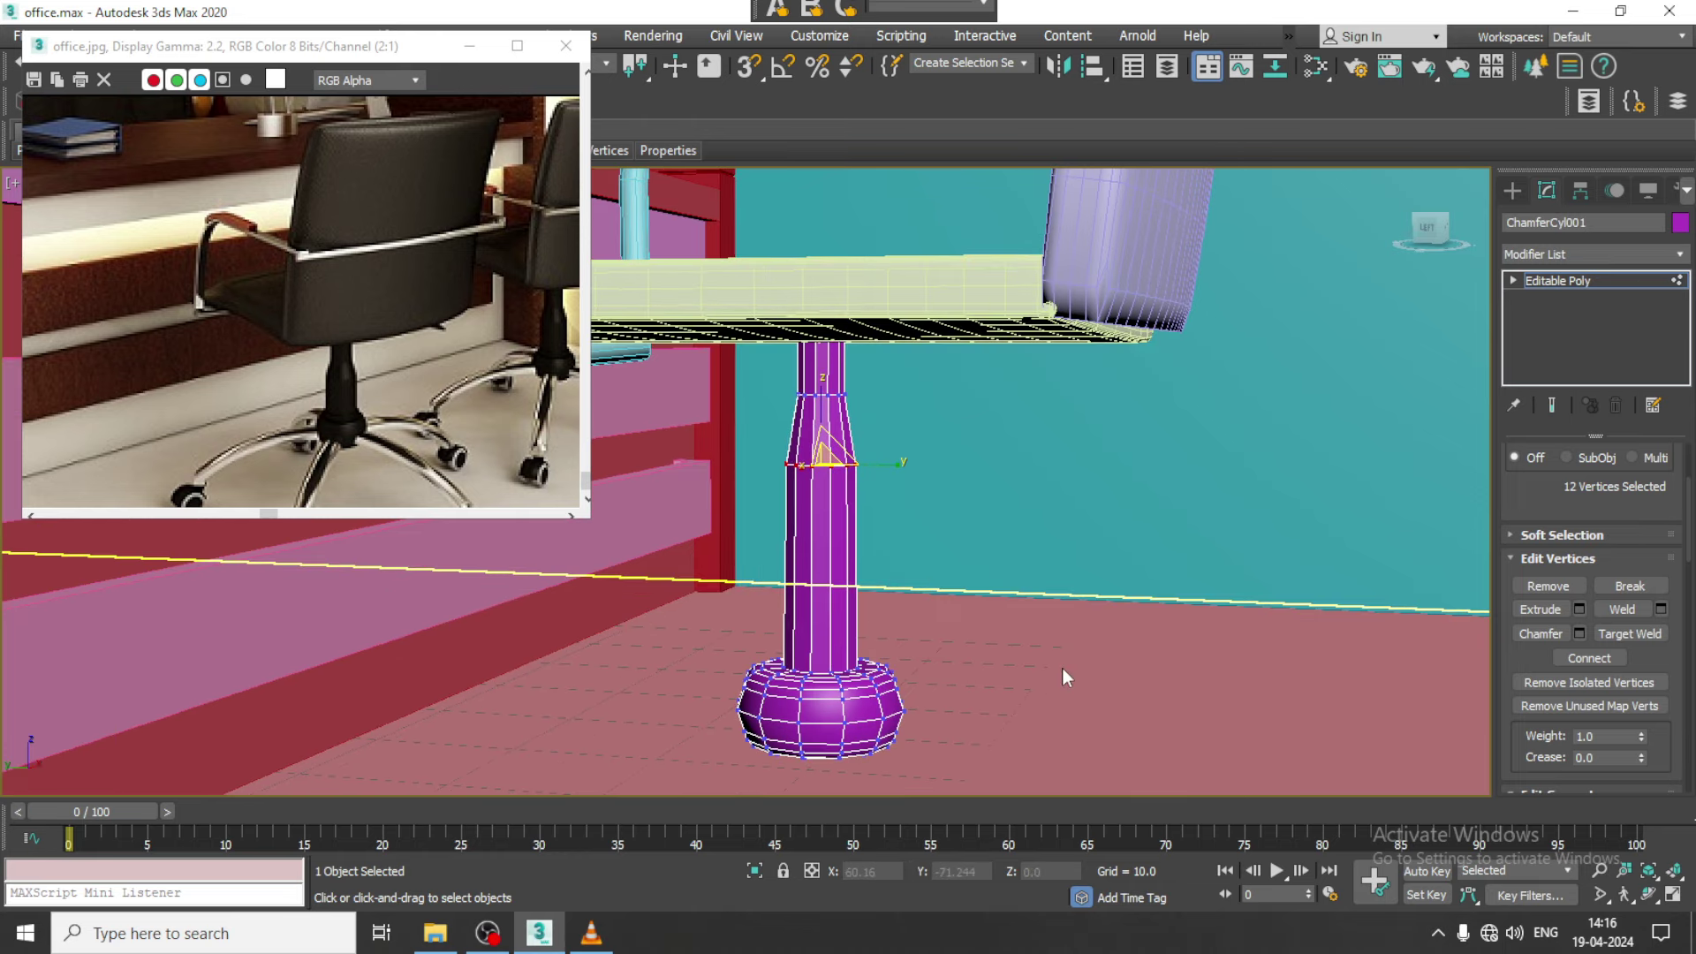
Maximize the Front viewport and centre the chair in it
key("alt+w")
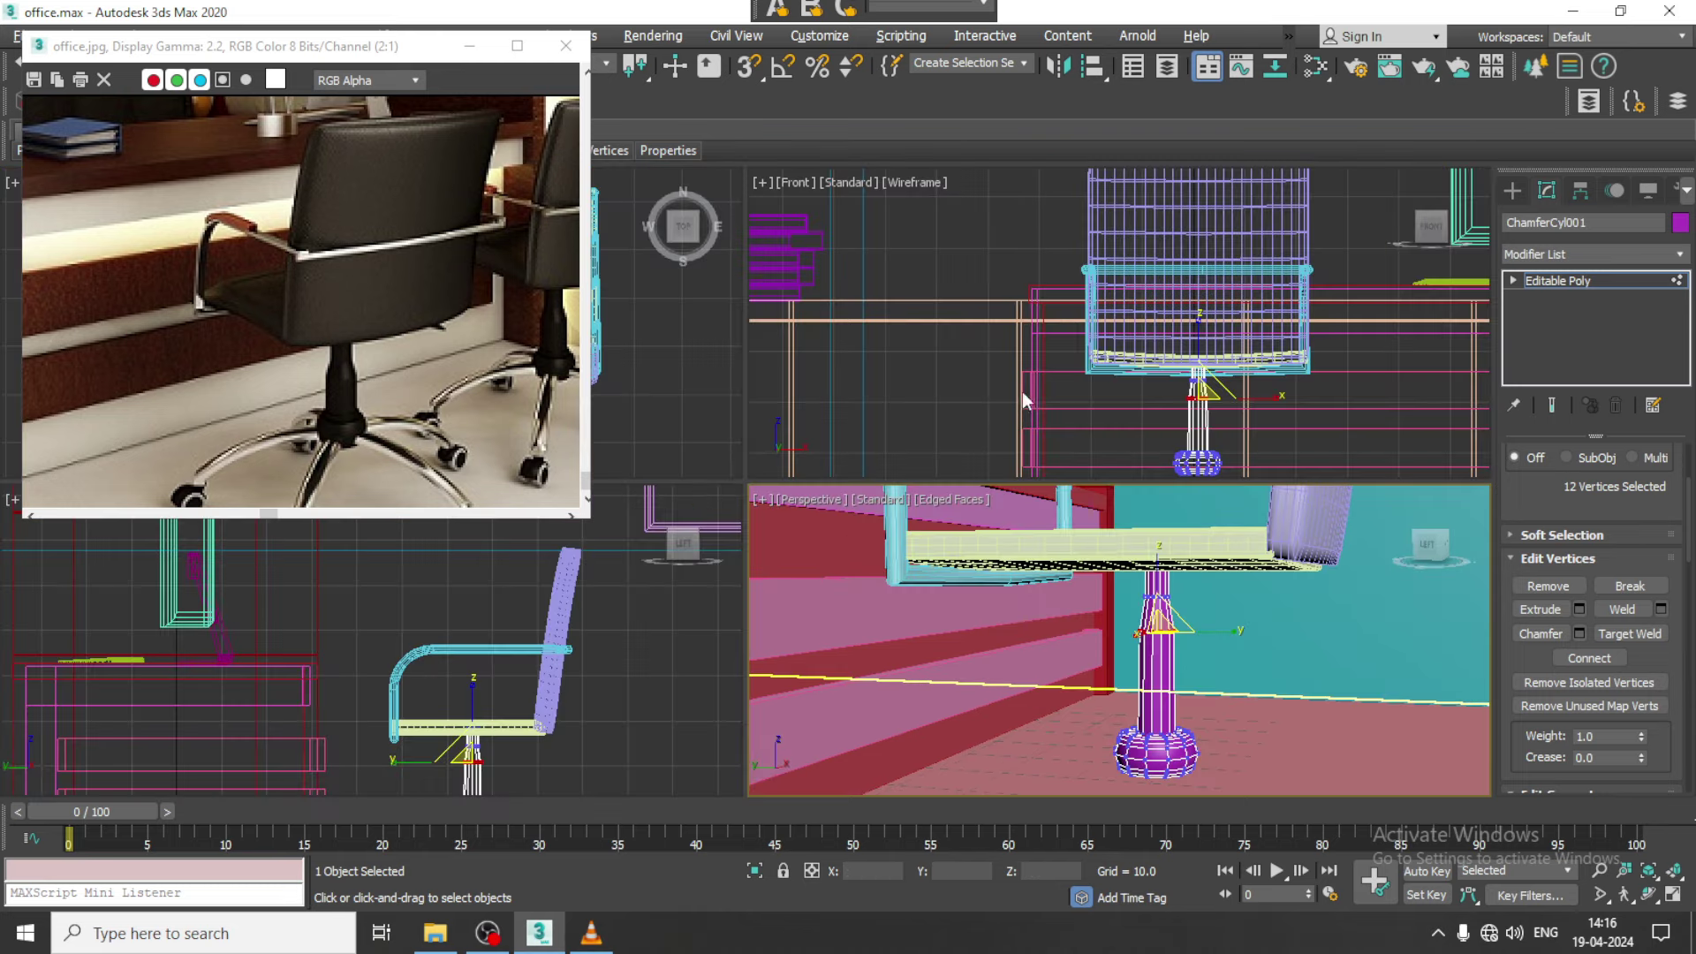
right_click(1029, 354)
key("alt+w")
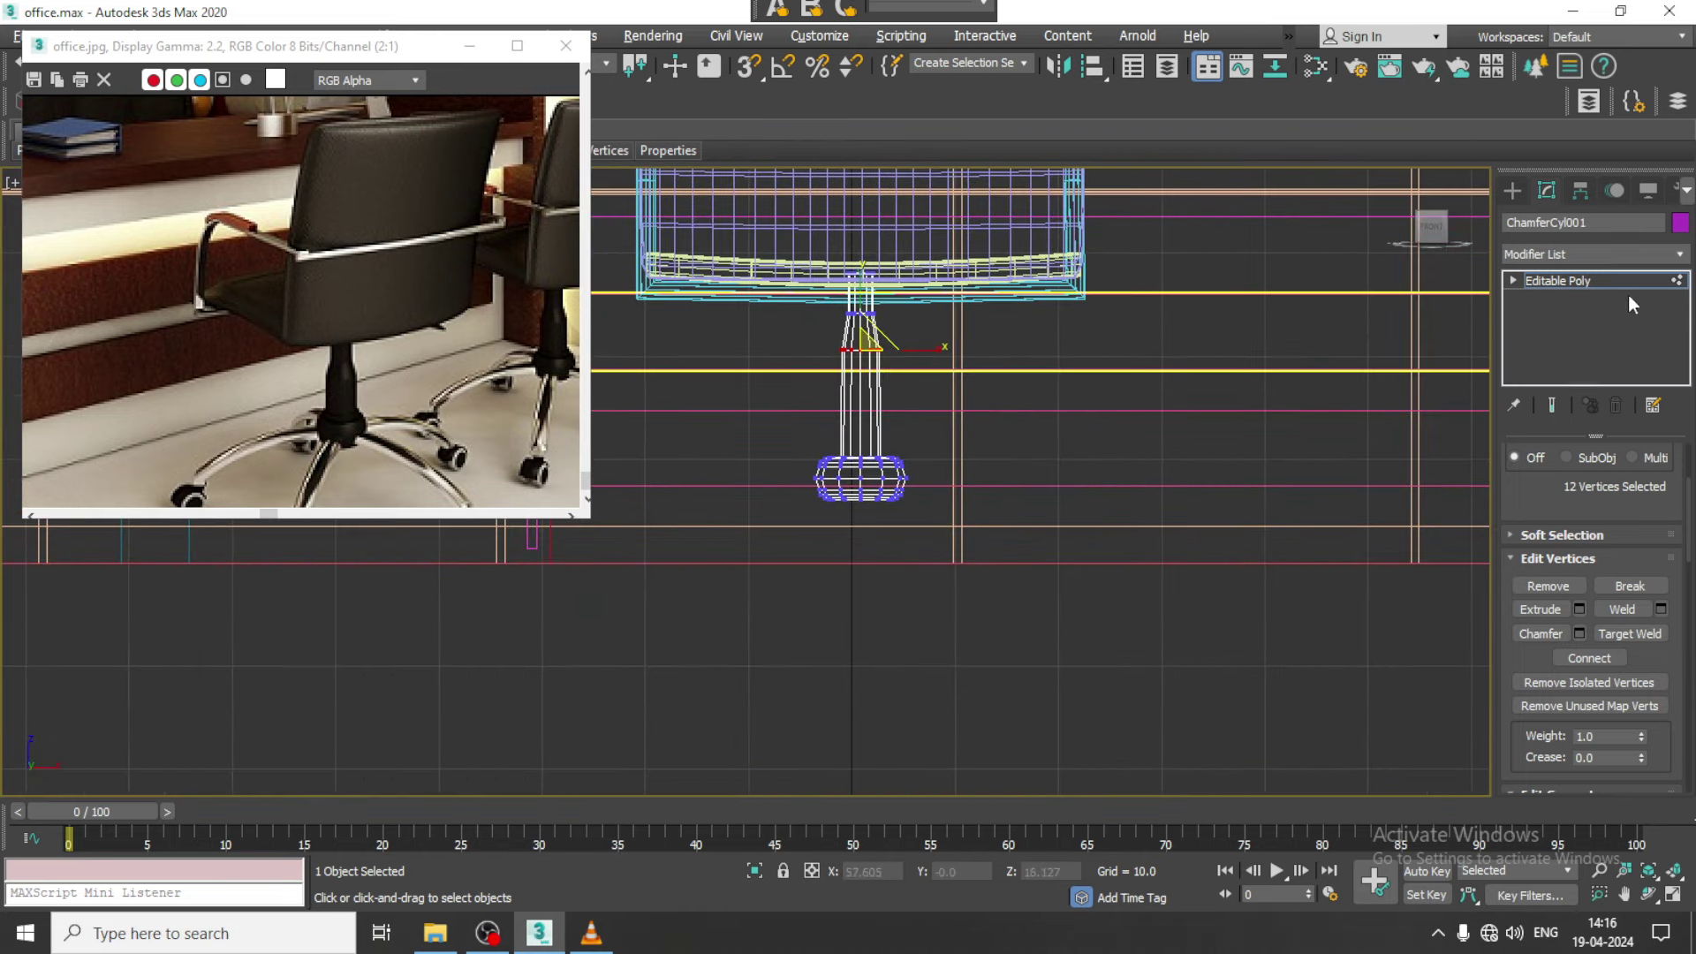
middle_click_drag(1106, 485, 1157, 444)
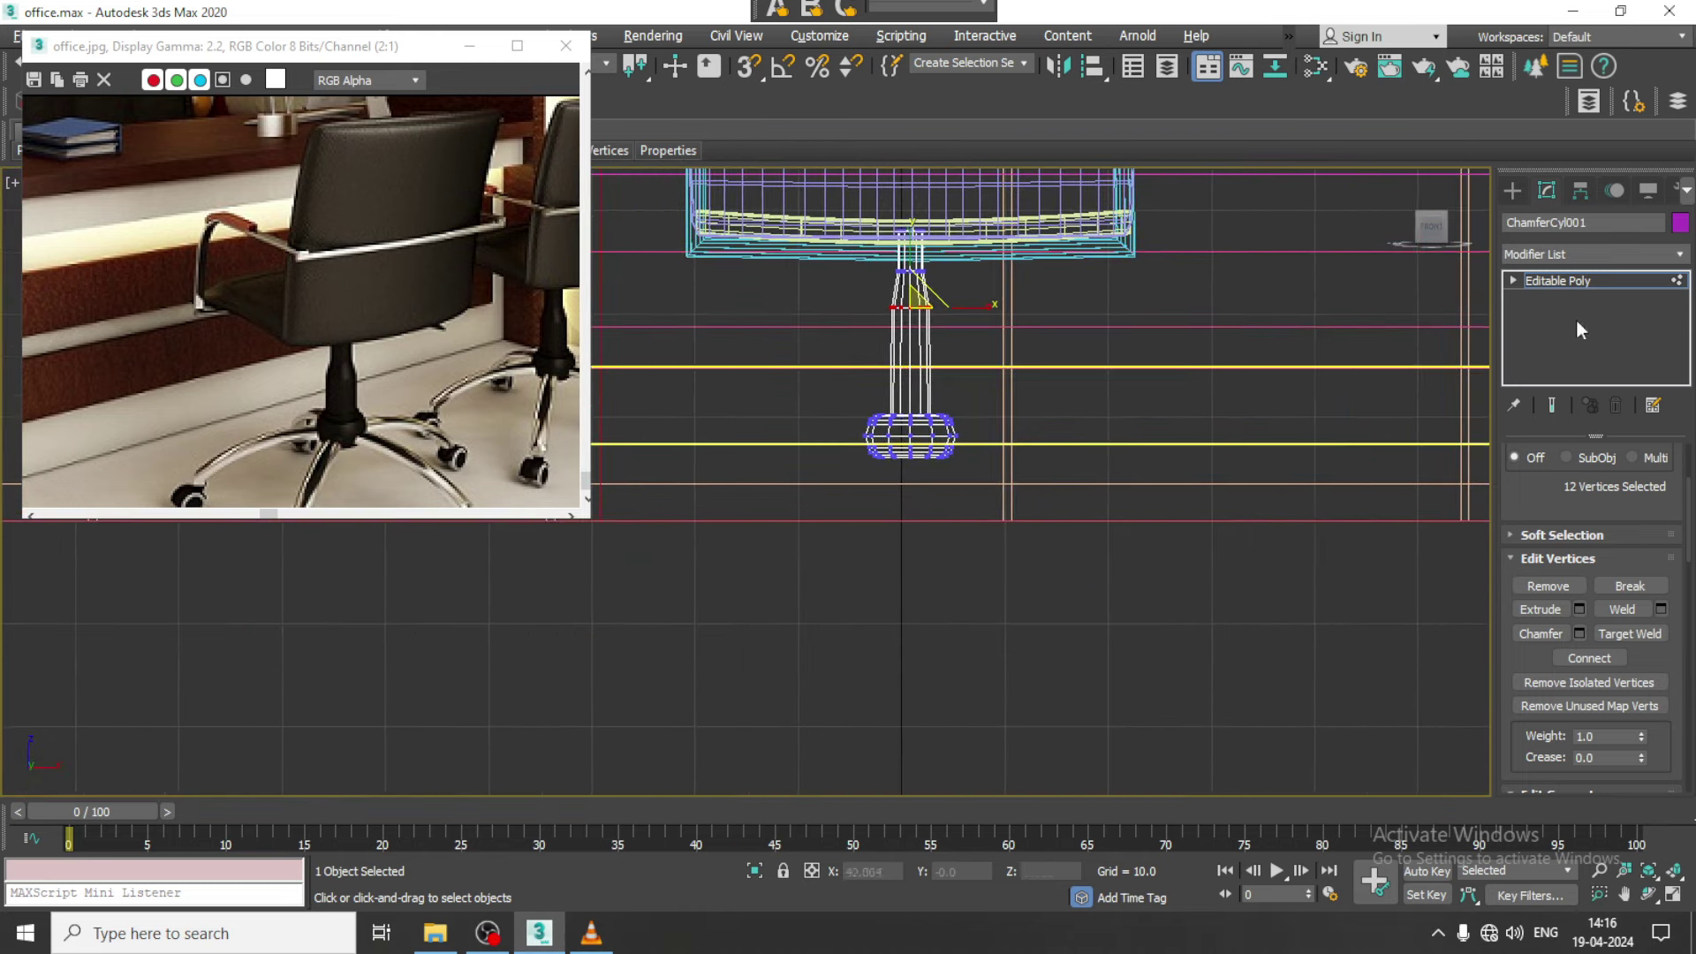
left_click(1510, 192)
Draw a Line spline leg from the column base with its outer end curving down
left_click(1542, 221)
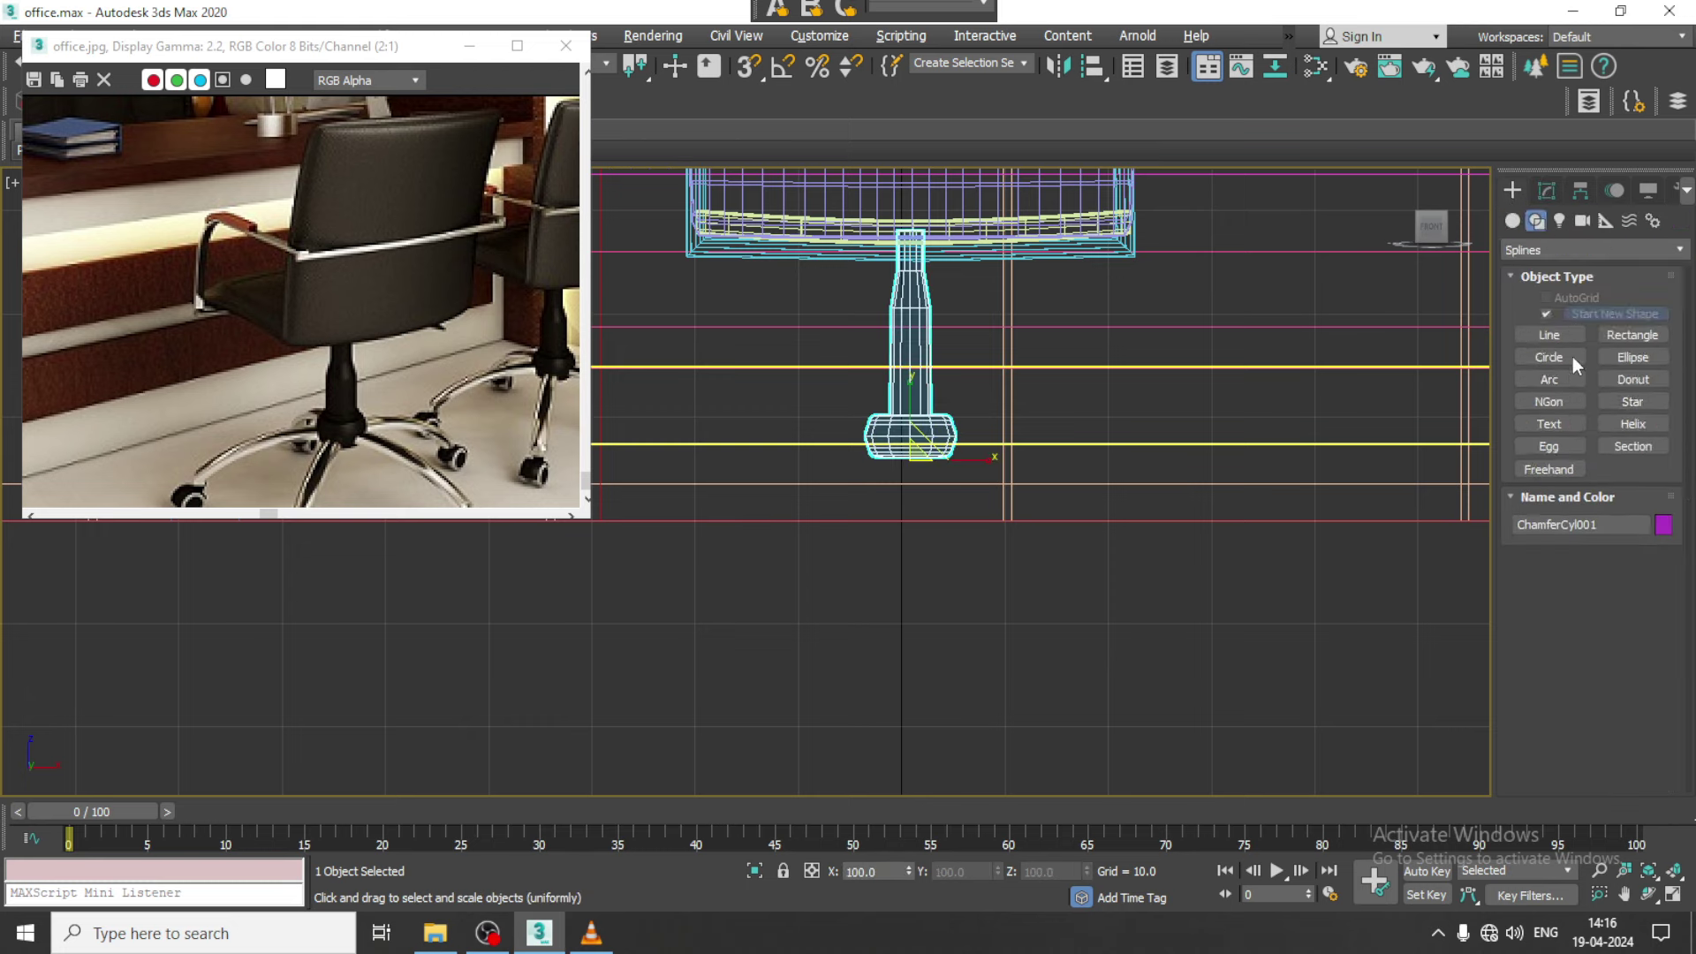
left_click(1561, 335)
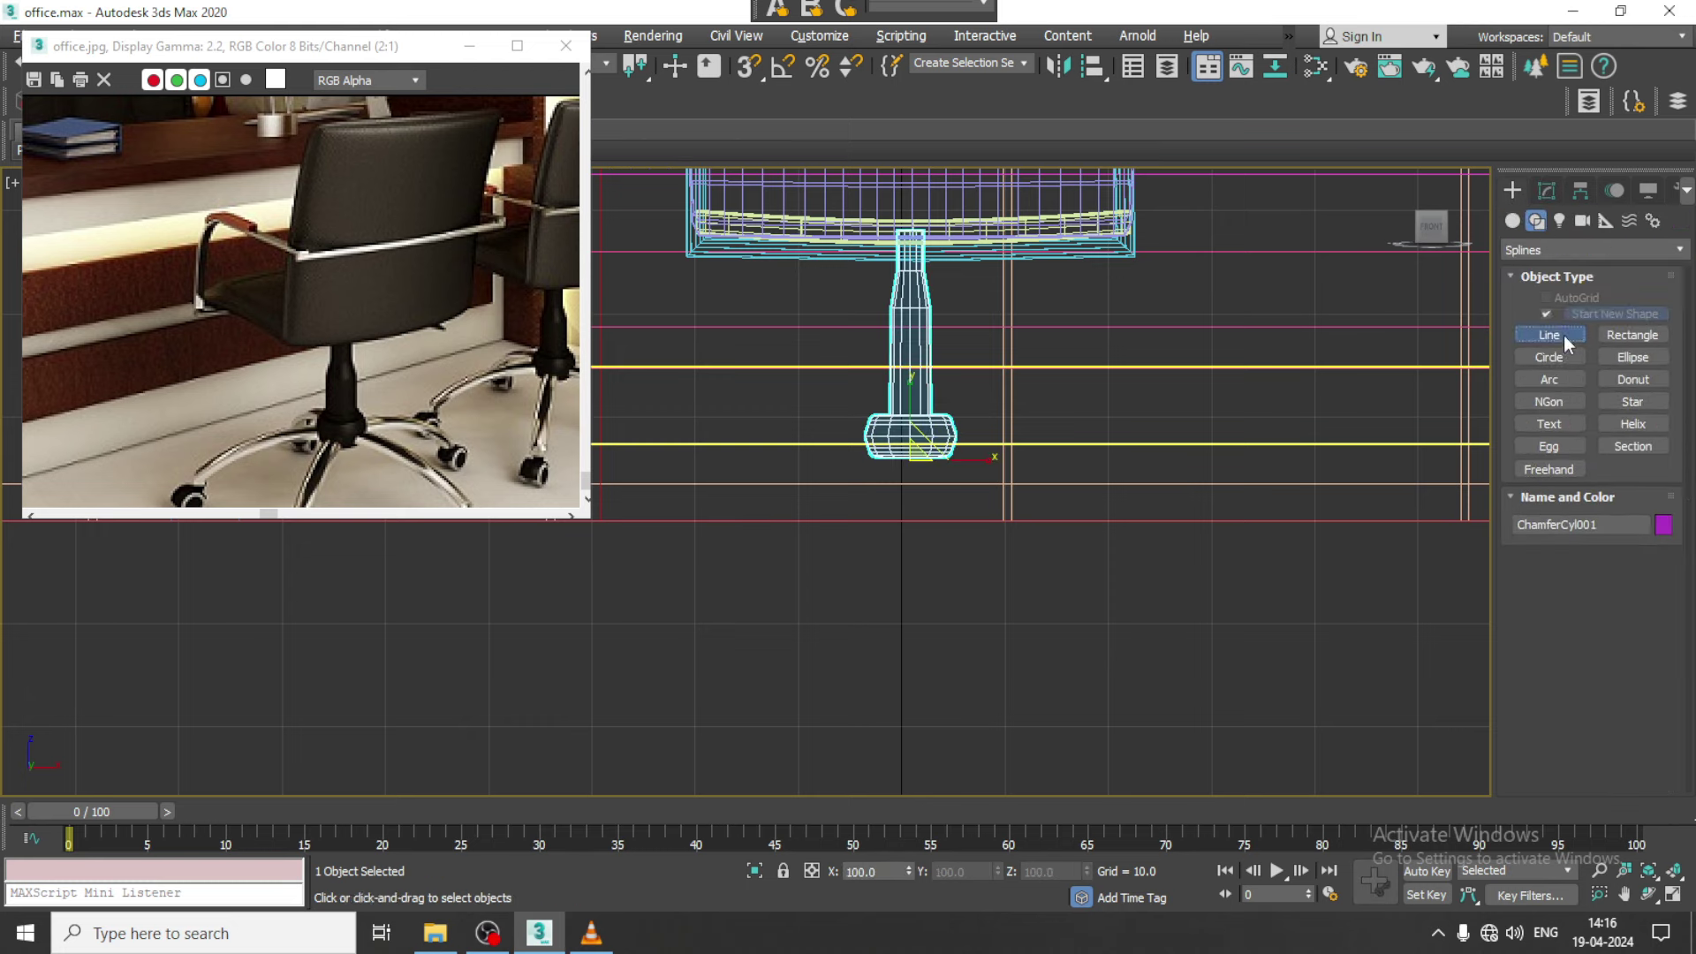
left_click(930, 433)
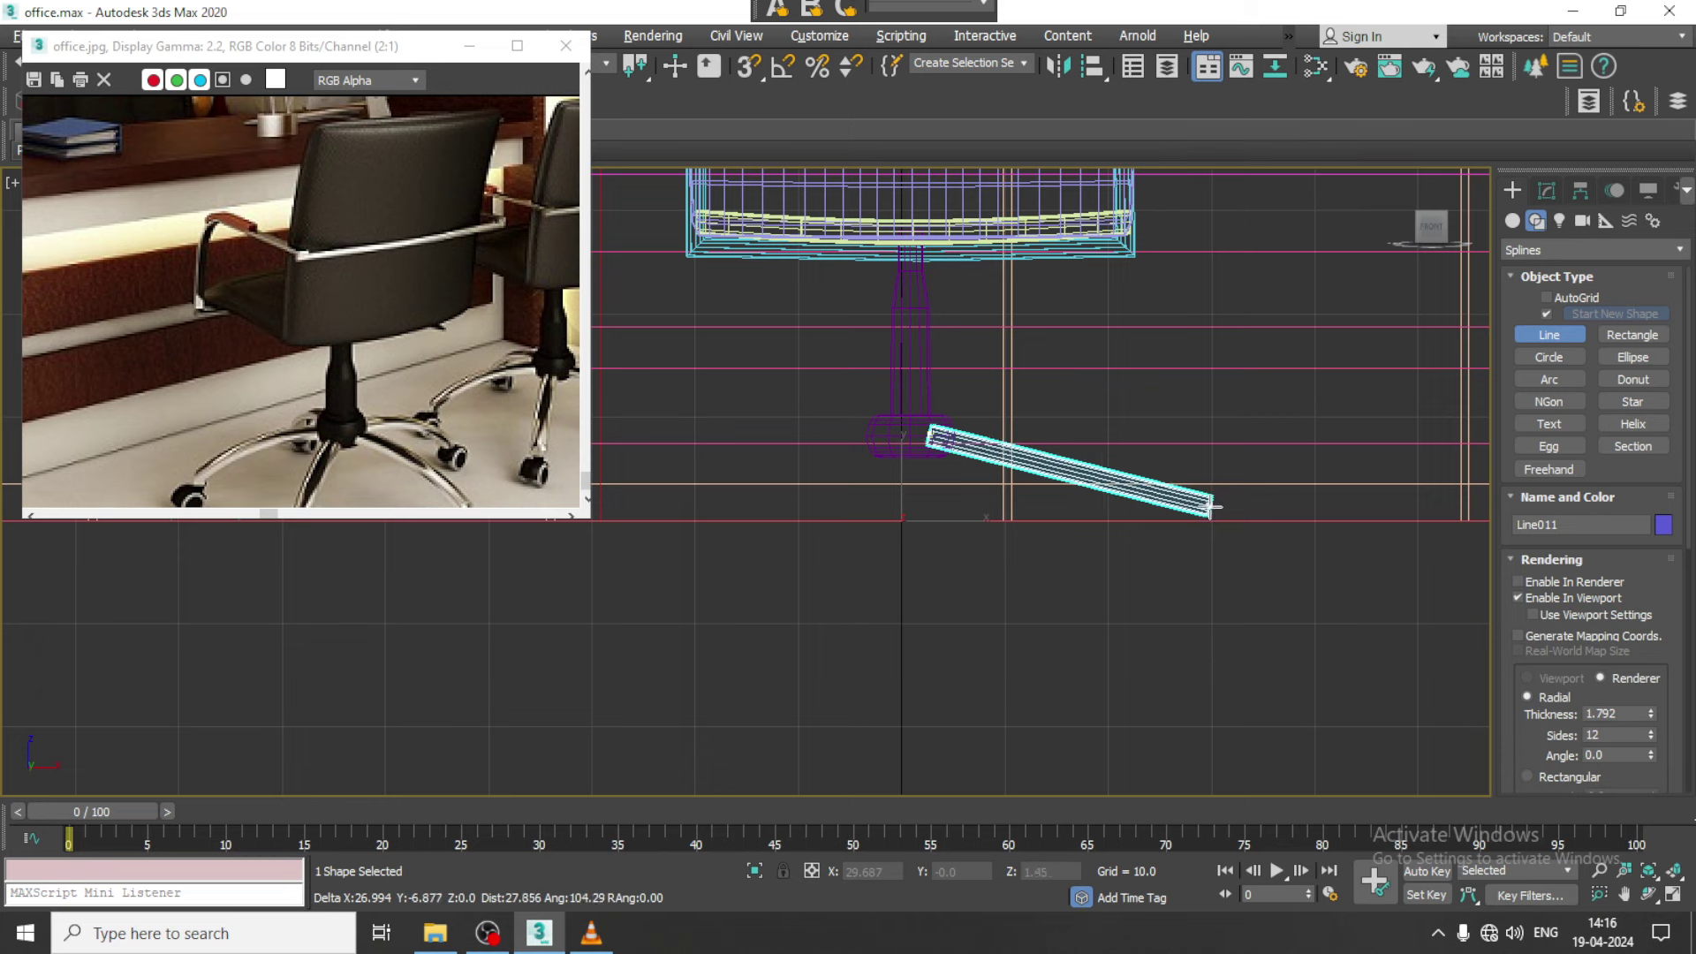
left_click_drag(1218, 490, 1223, 495)
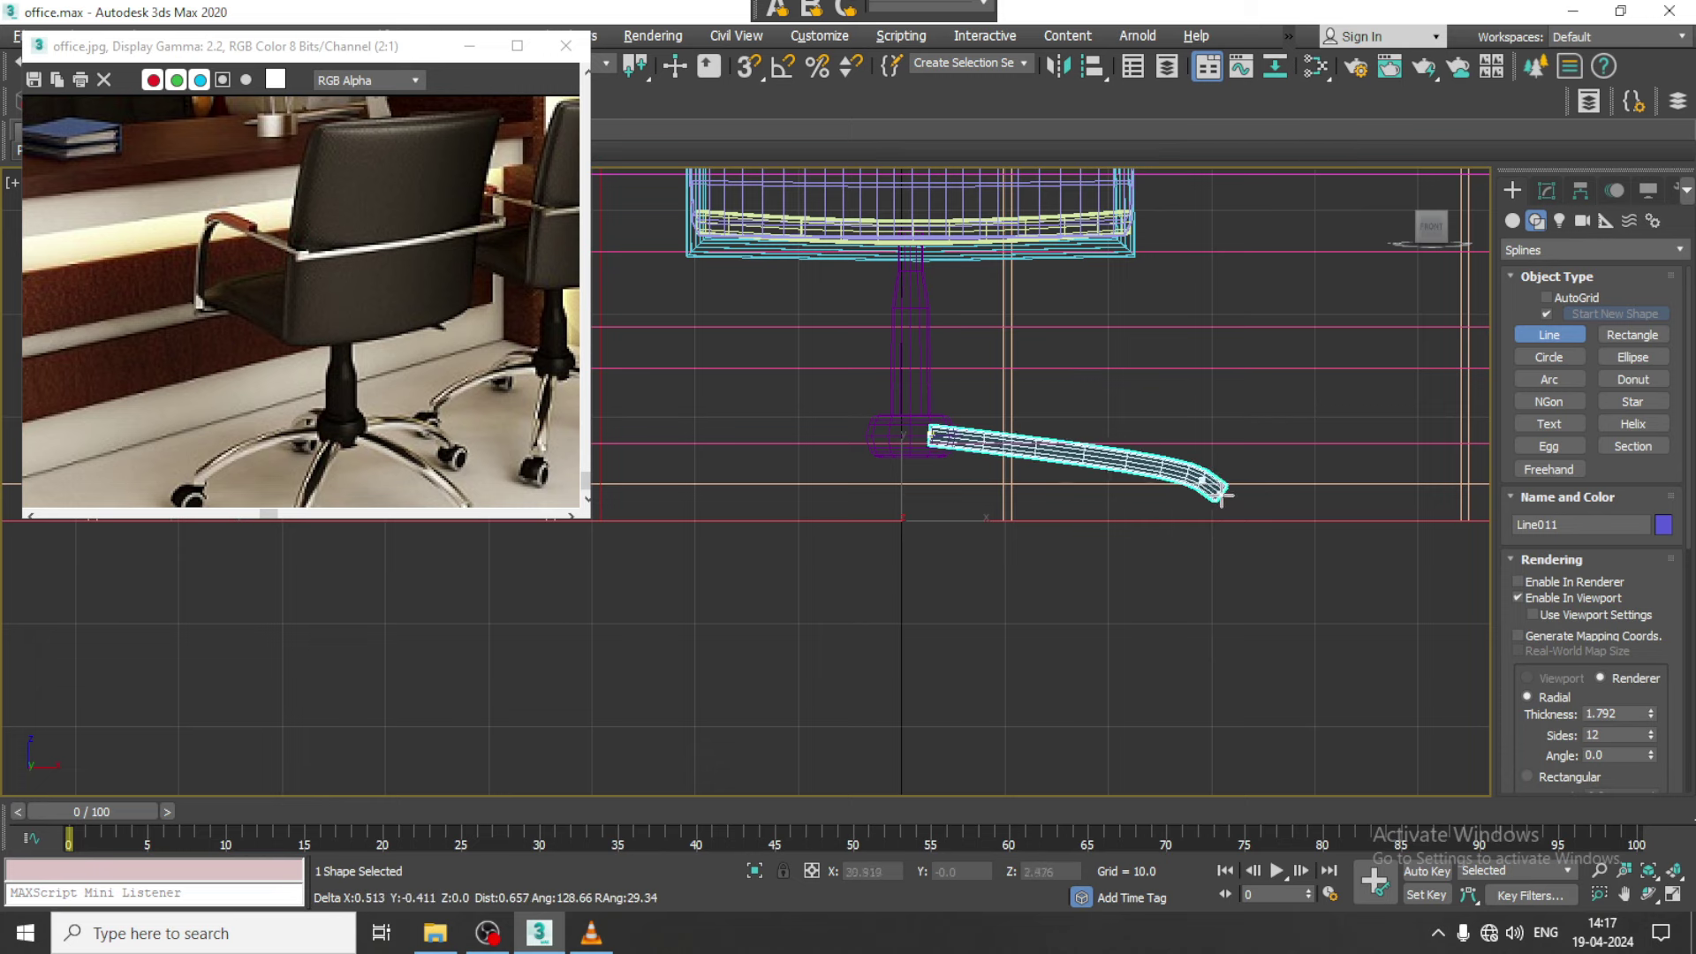
right_click(1227, 503)
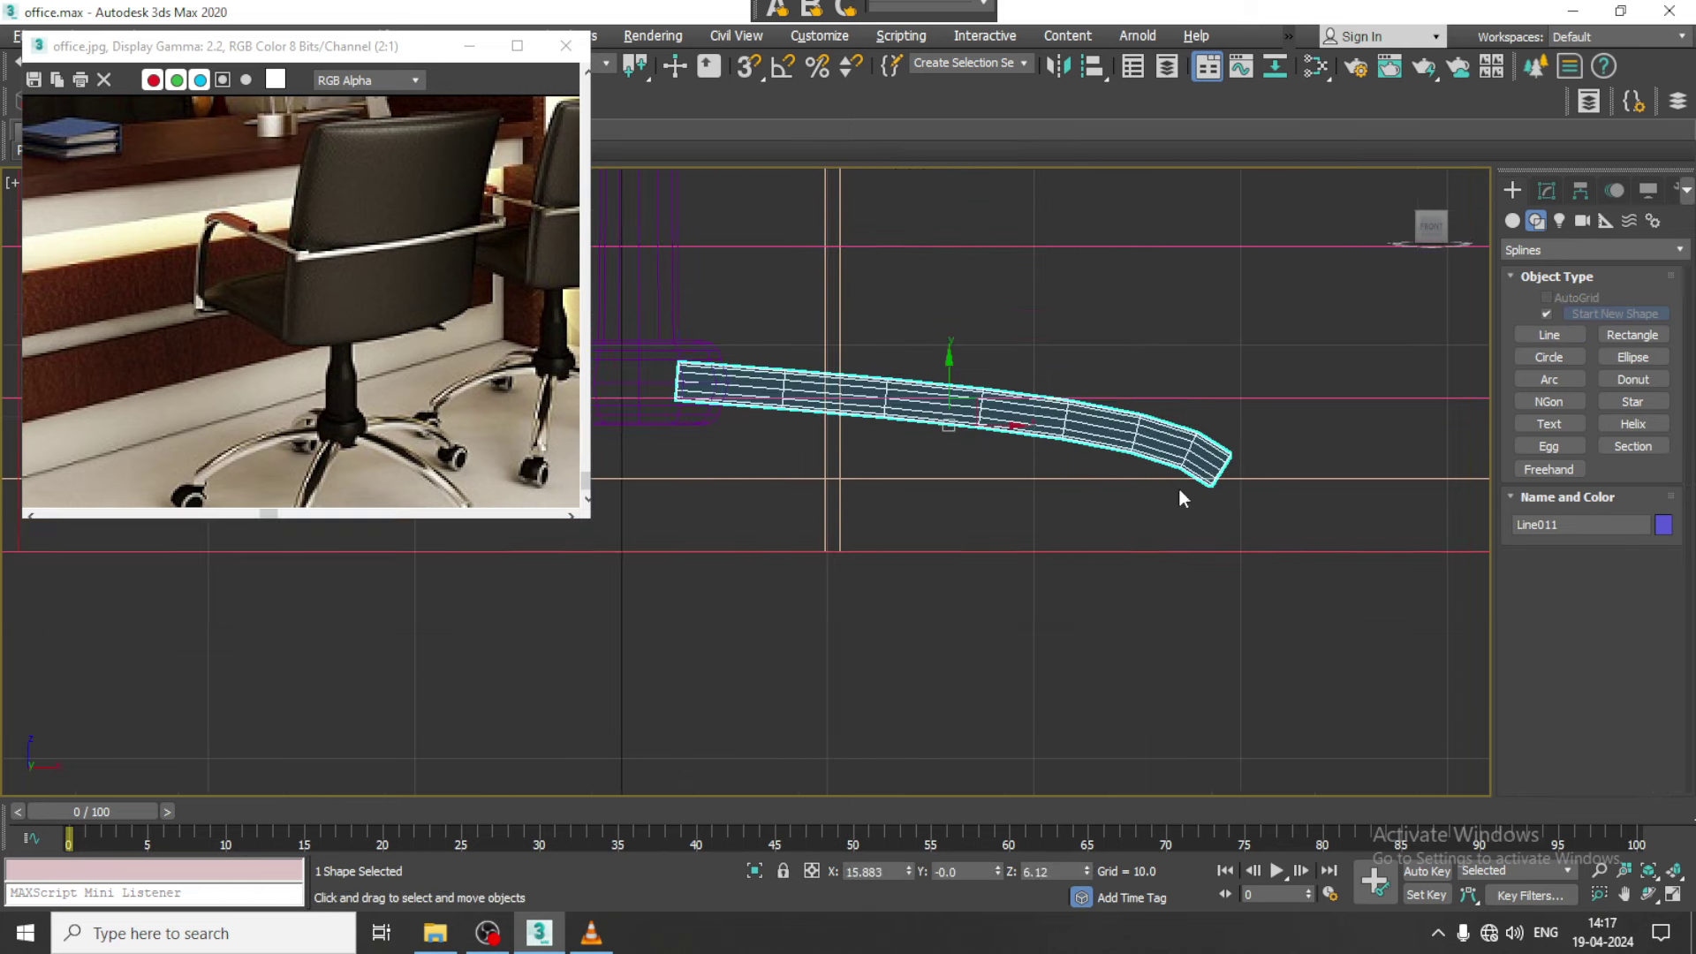
key("alt+w")
key("alt+w")
mouse_move(1086, 585)
middle_mouse_down("alt")
mouse_move(1040, 591)
mouse_move(1032, 613)
mouse_move(1078, 574)
mouse_move(1142, 558)
mouse_move(996, 512)
middle_mouse_up("alt")
Switch the viewport to wireframe and zoom in on the chair base
scroll(1104, 547, "down", 5)
scroll(1101, 528, "down", 3)
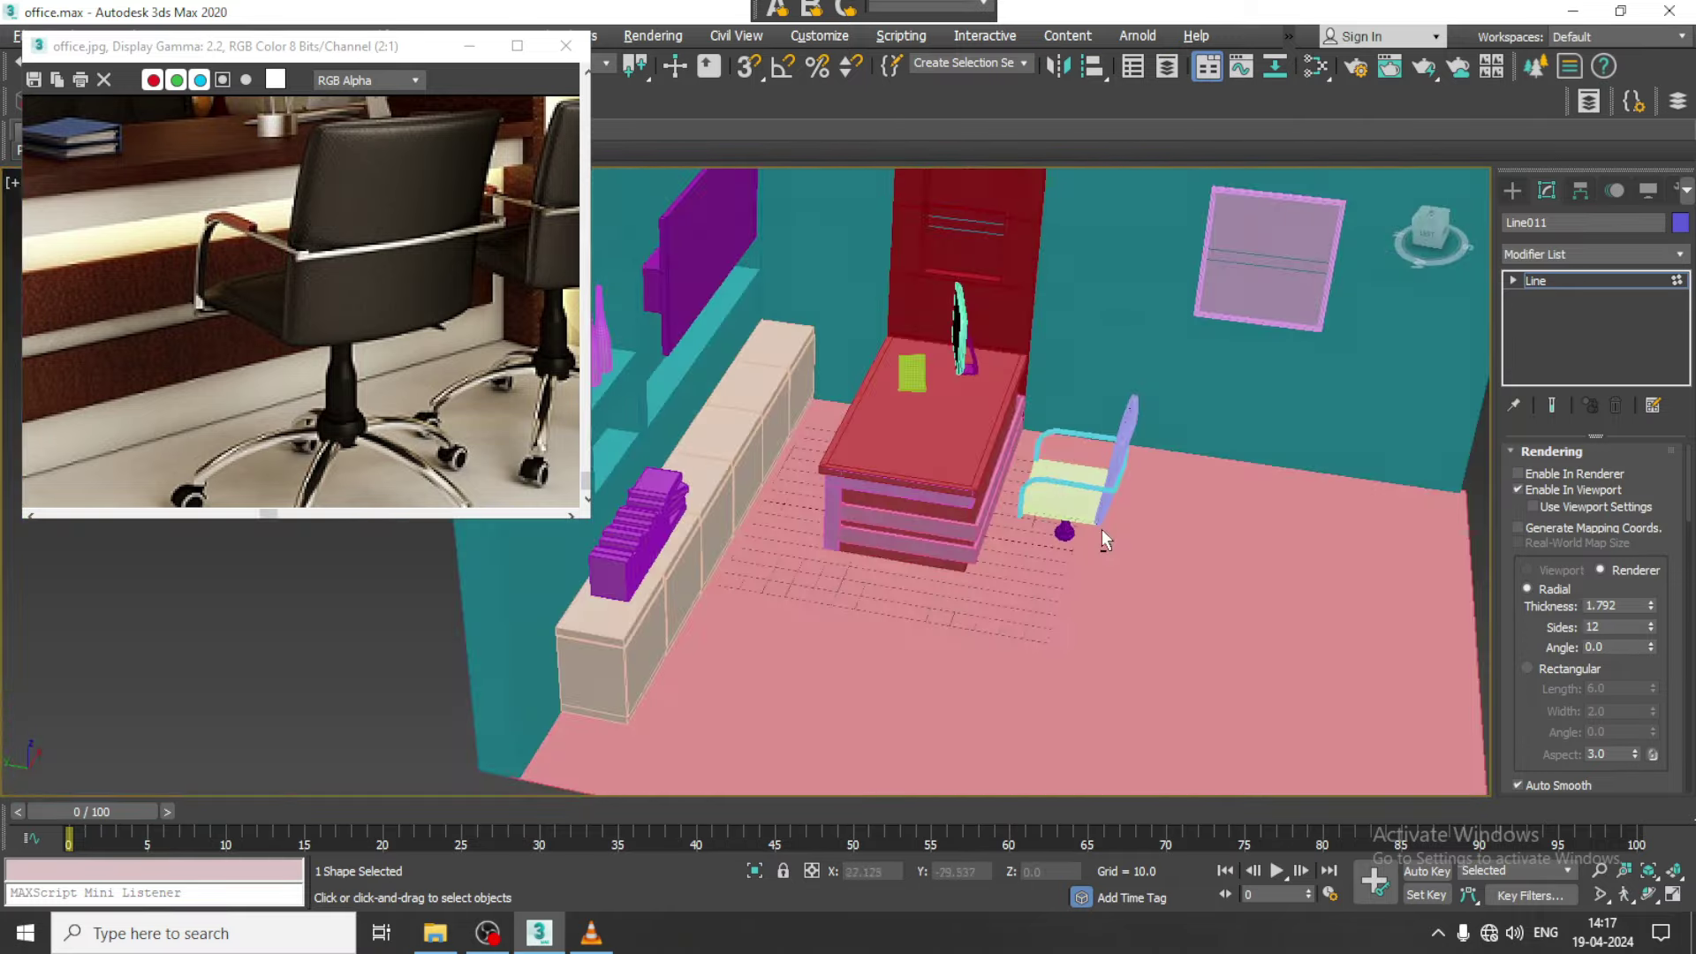
scroll(1086, 522, "down", 3)
scroll(1100, 538, "up", 1)
key("F3")
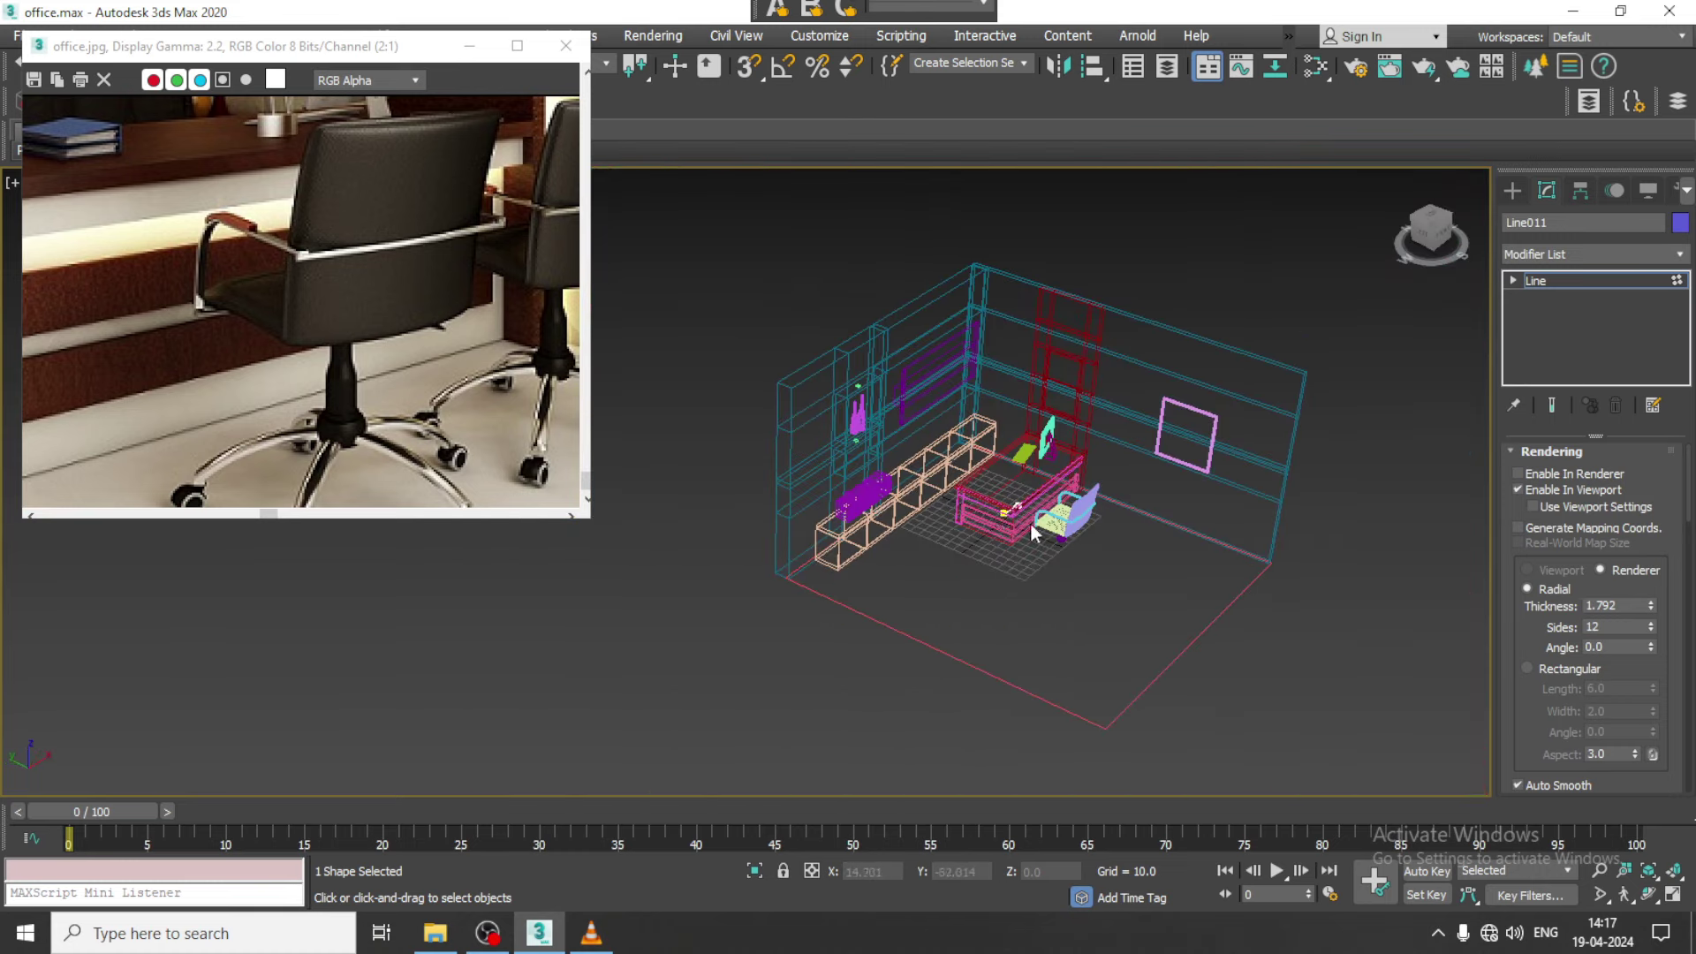
scroll(972, 505, "up", 5)
scroll(1071, 532, "up", 3)
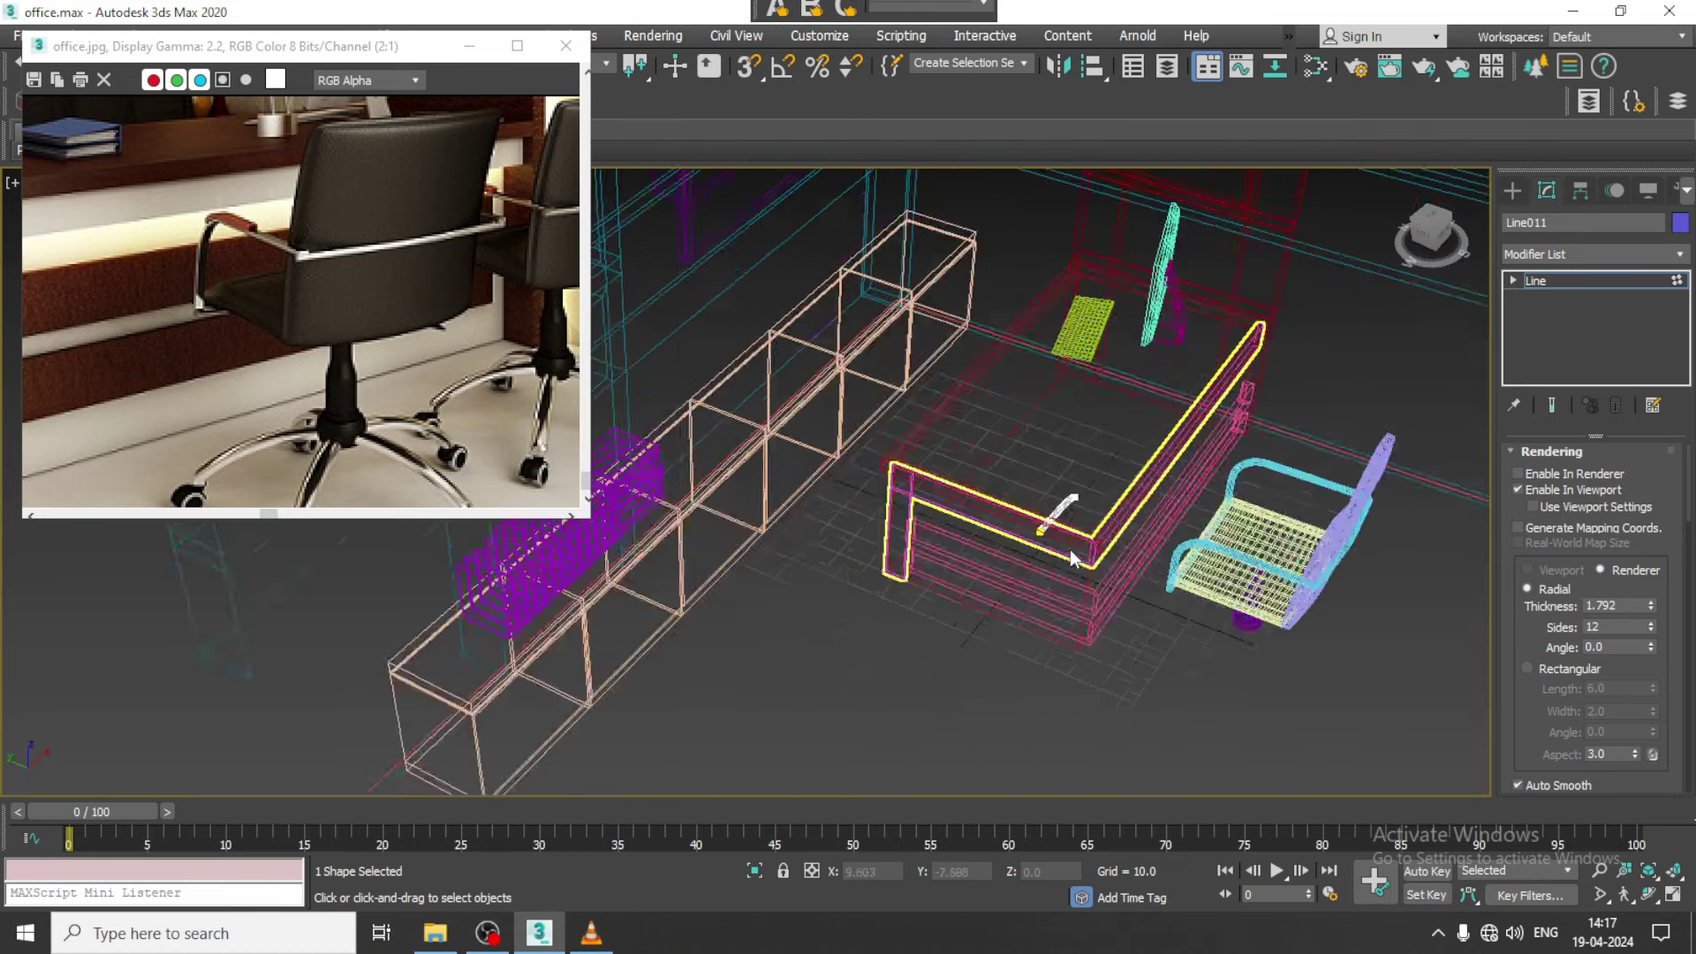
scroll(1071, 533, "up", 4)
Move Line011 under the chair column to Y −66.458, then return to shaded view
key("w")
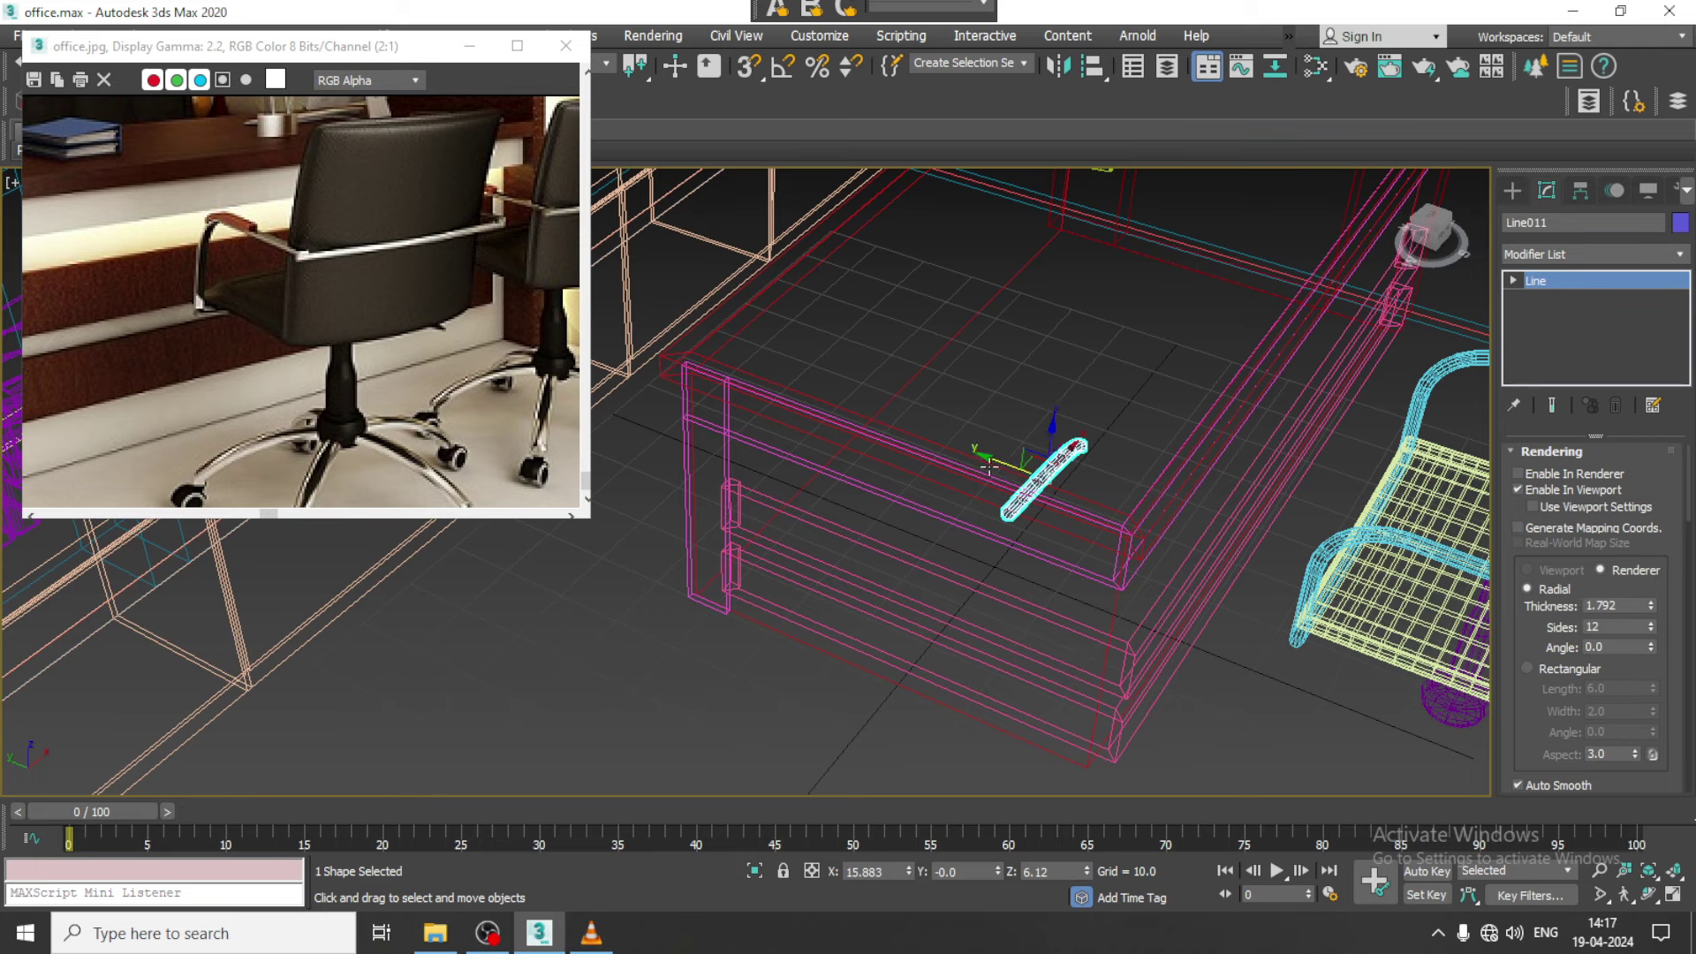
left_click(991, 466)
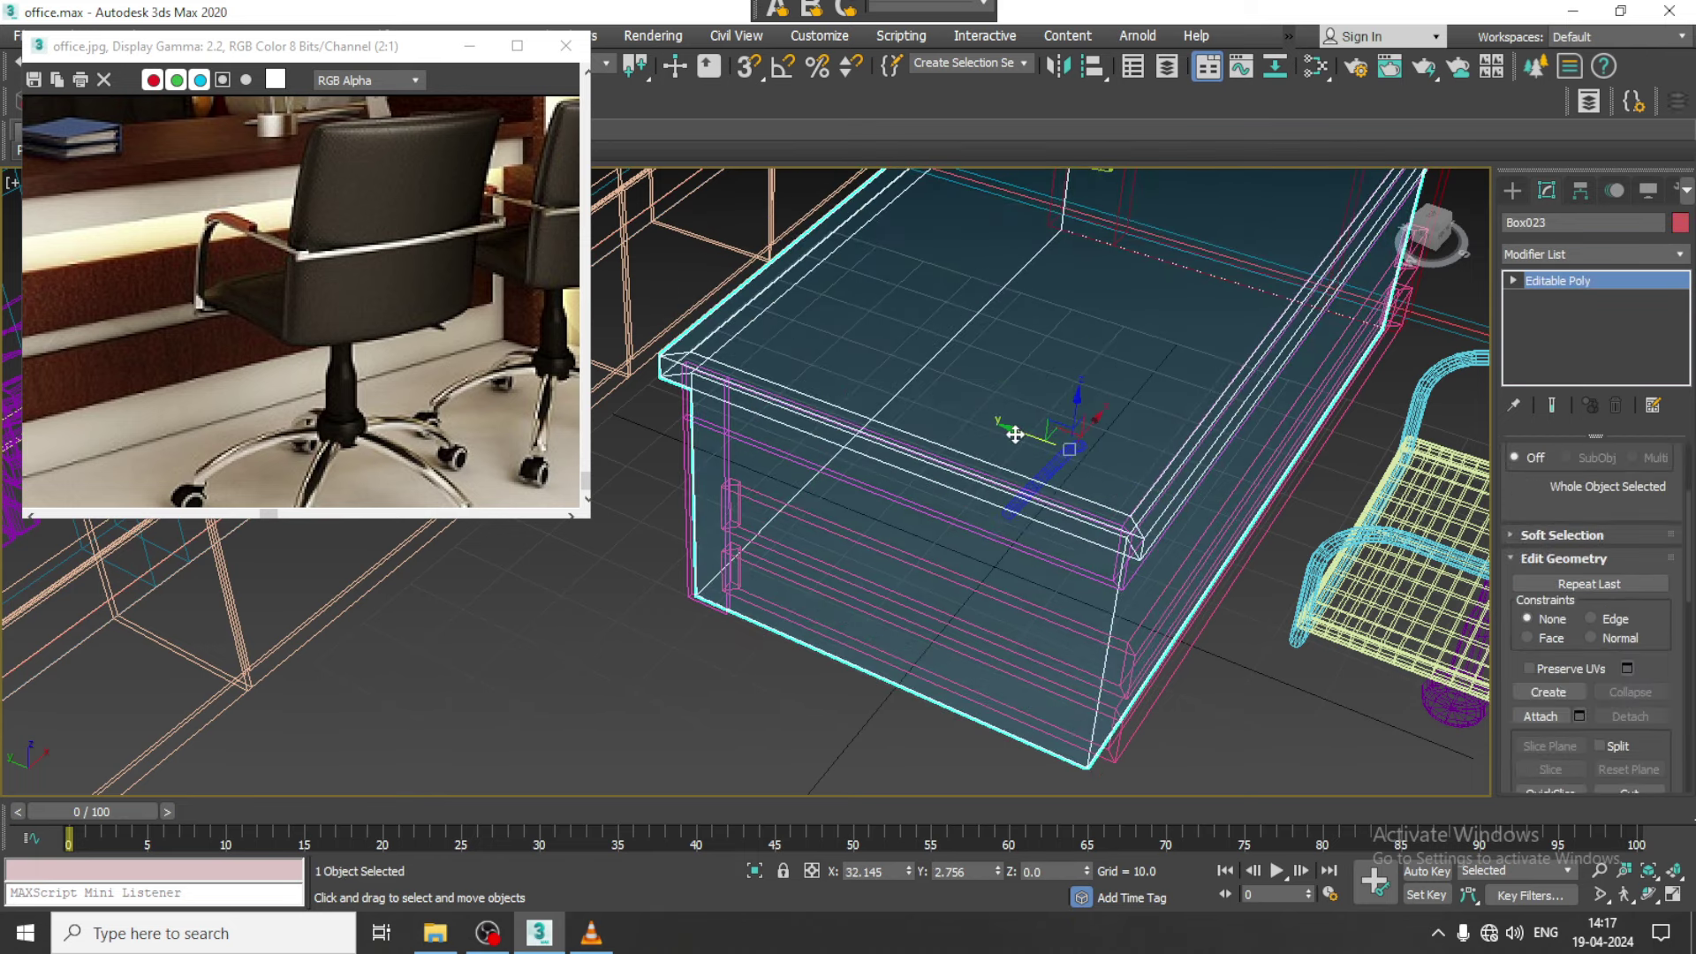
left_click(1015, 435)
left_click(1025, 477)
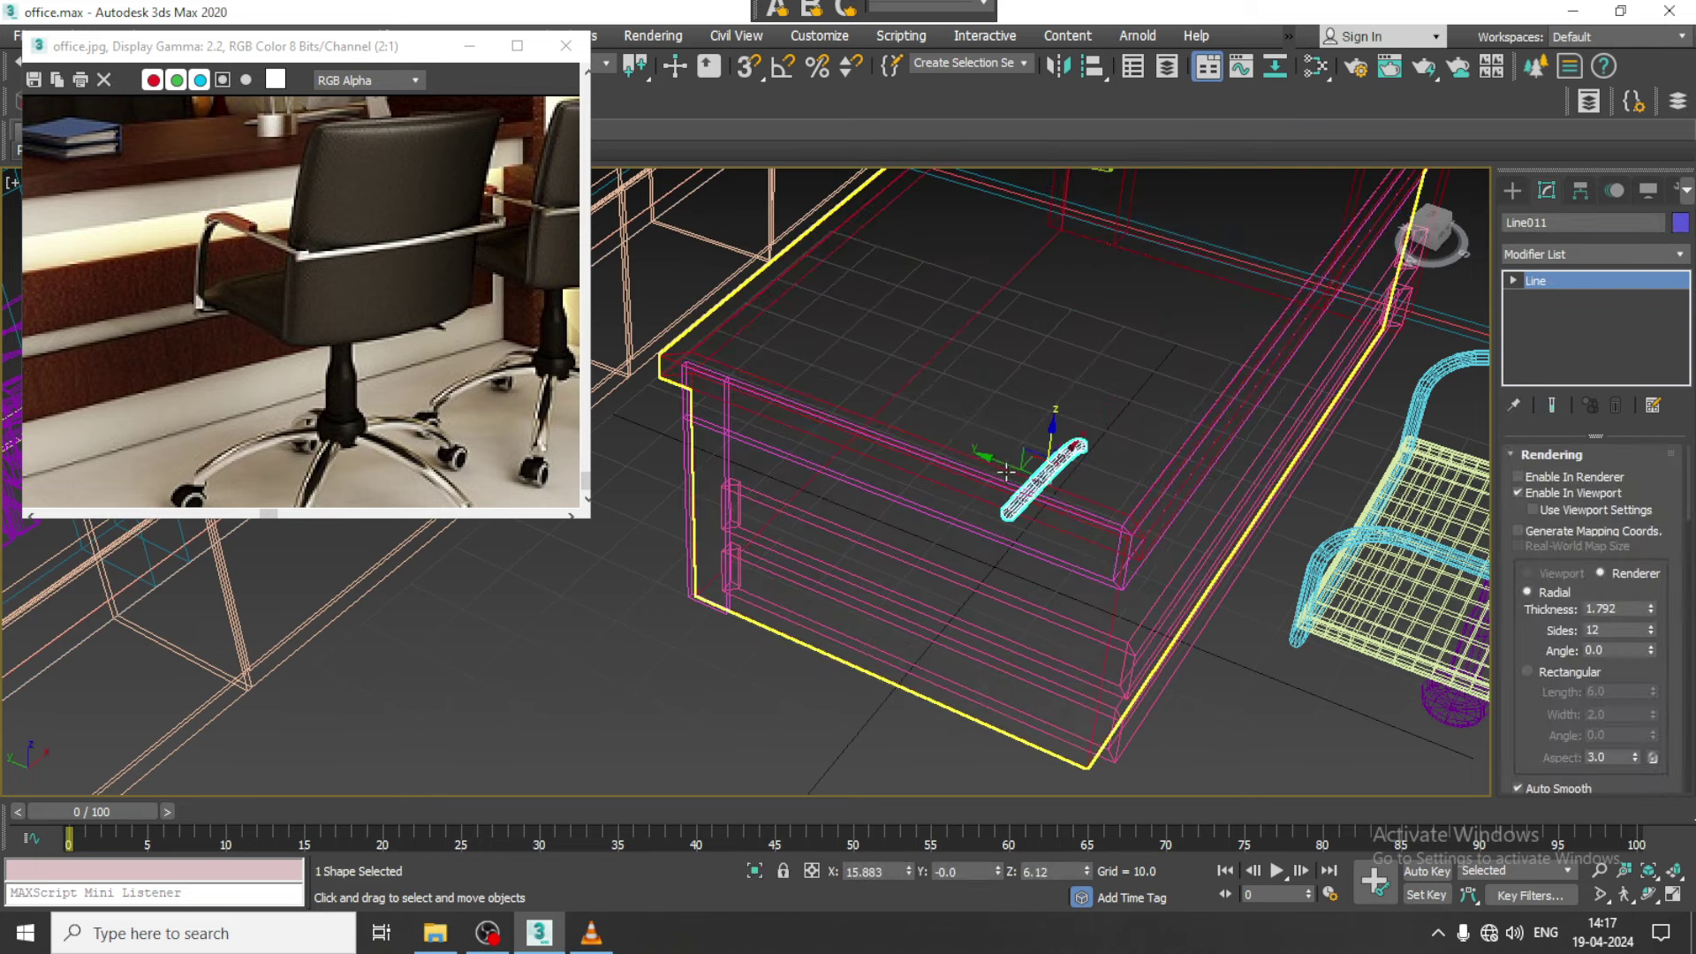
left_click_drag(1005, 473, 1117, 508)
key("F3")
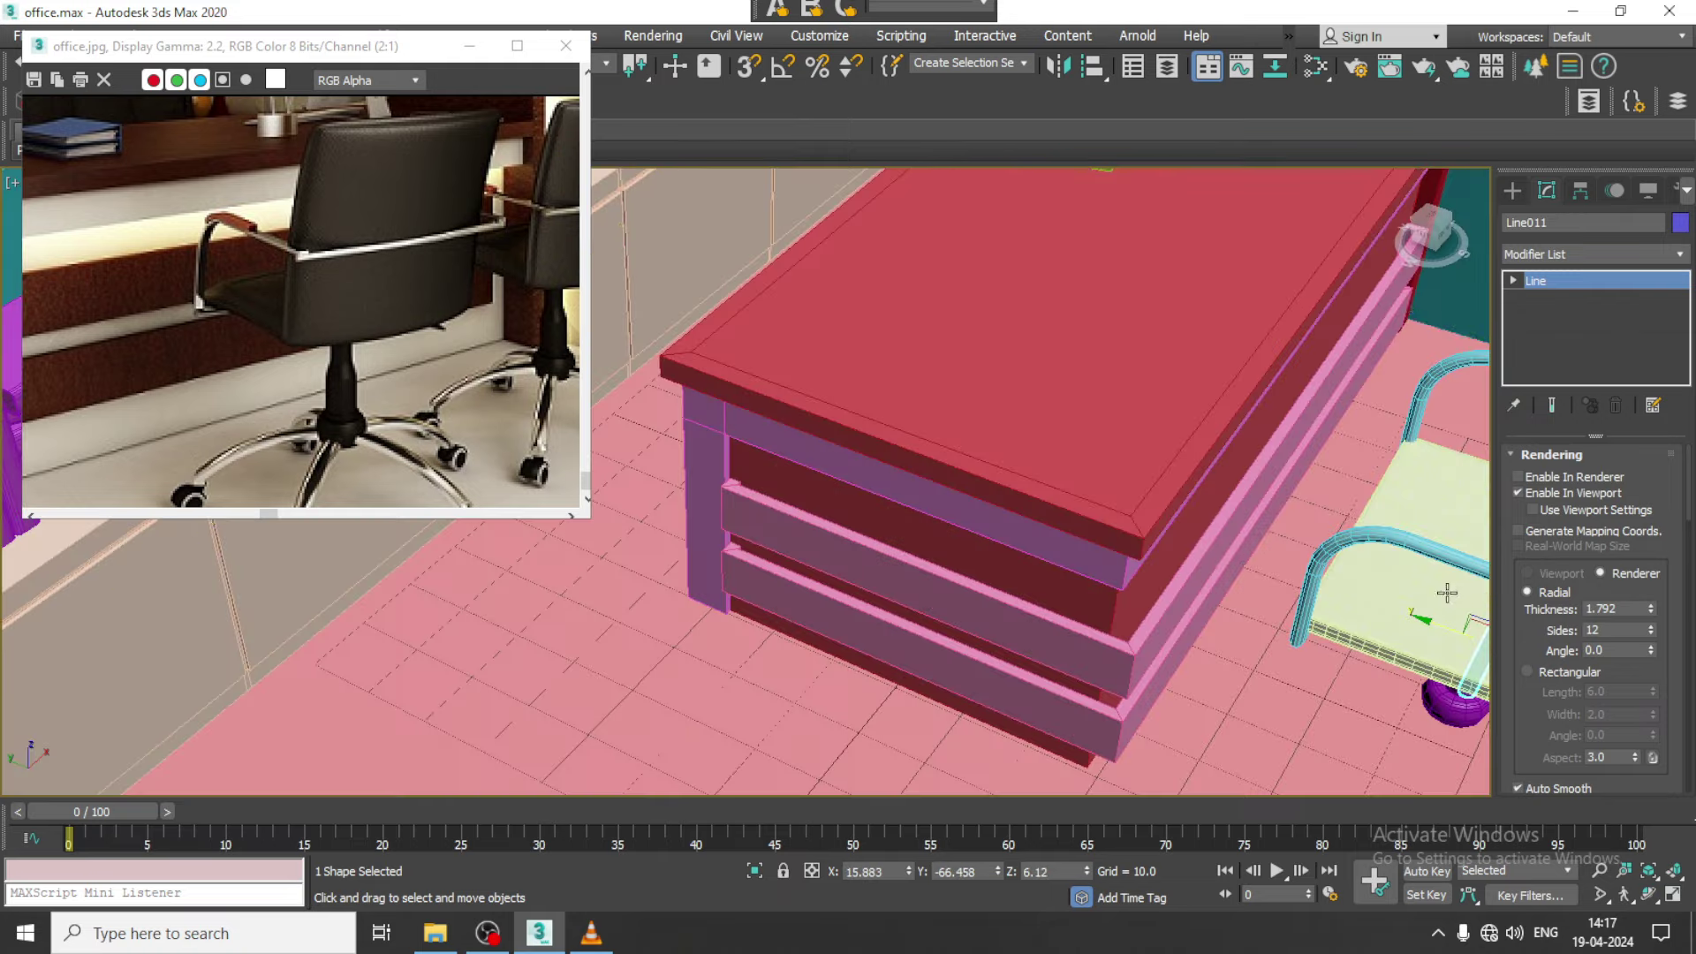
mouse_move(1444, 594)
middle_mouse_down("alt")
mouse_move(1404, 568)
mouse_move(1160, 546)
mouse_move(1190, 607)
mouse_move(1047, 588)
mouse_move(1113, 589)
middle_mouse_up("alt")
Zoom and pan the Perspective view to frame the desk and chair
scroll(1048, 589, "down", 5)
scroll(1132, 589, "down", 4)
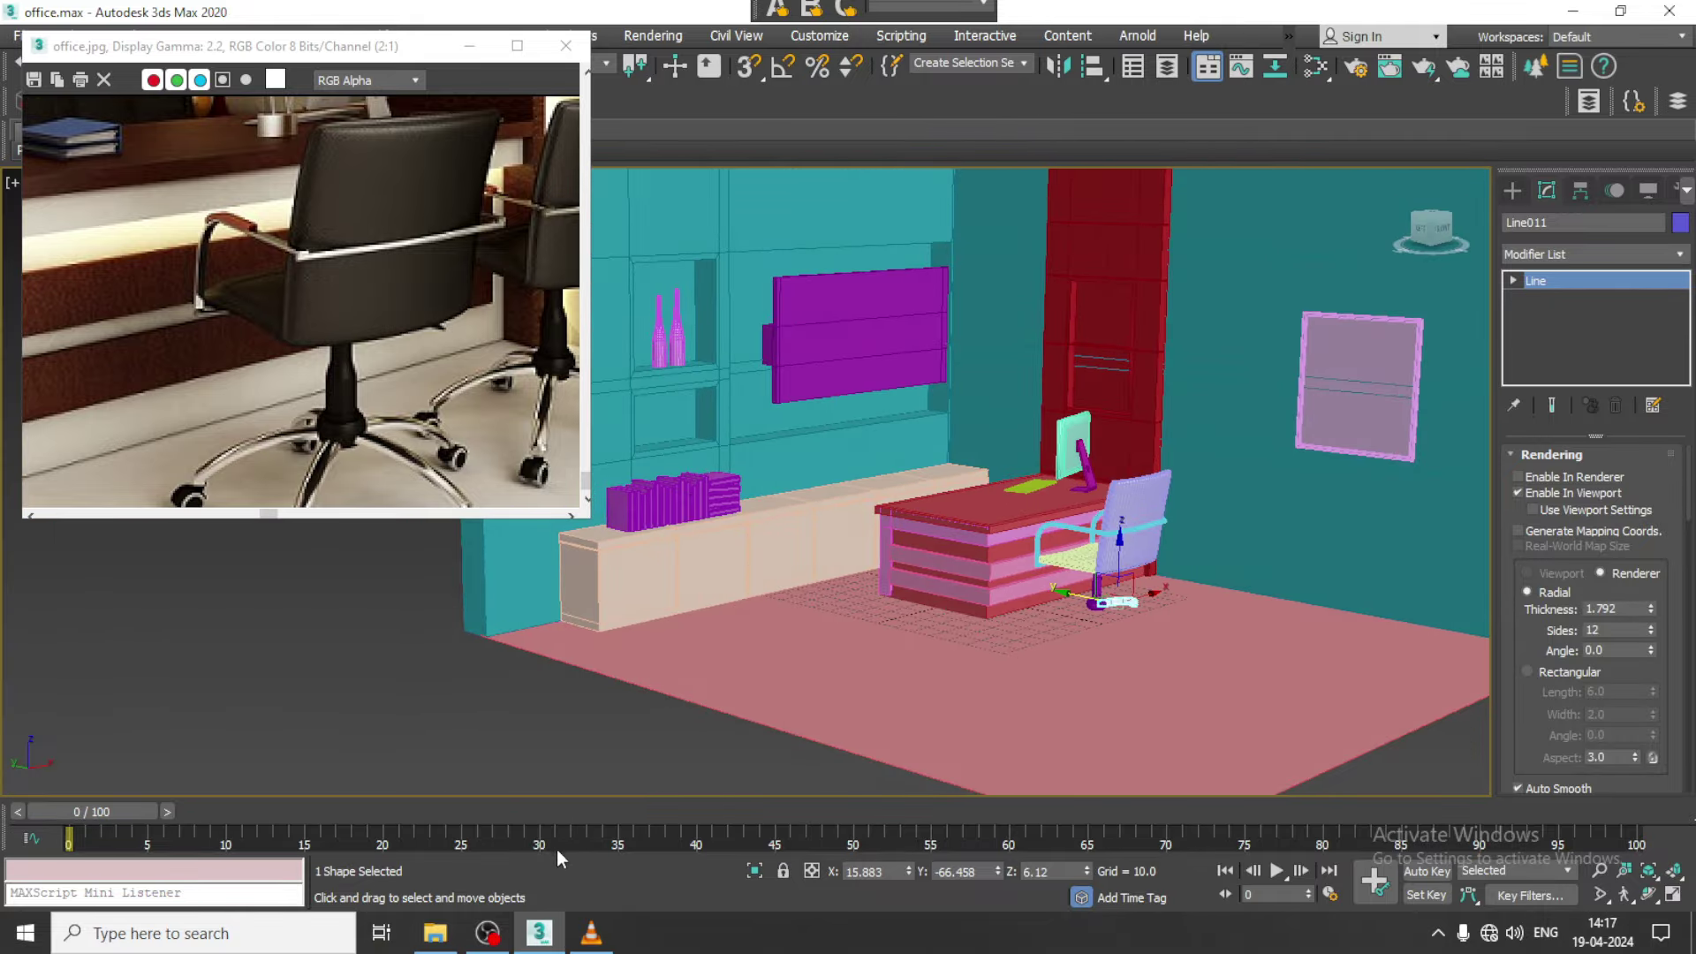
left_click(488, 938)
left_click(489, 938)
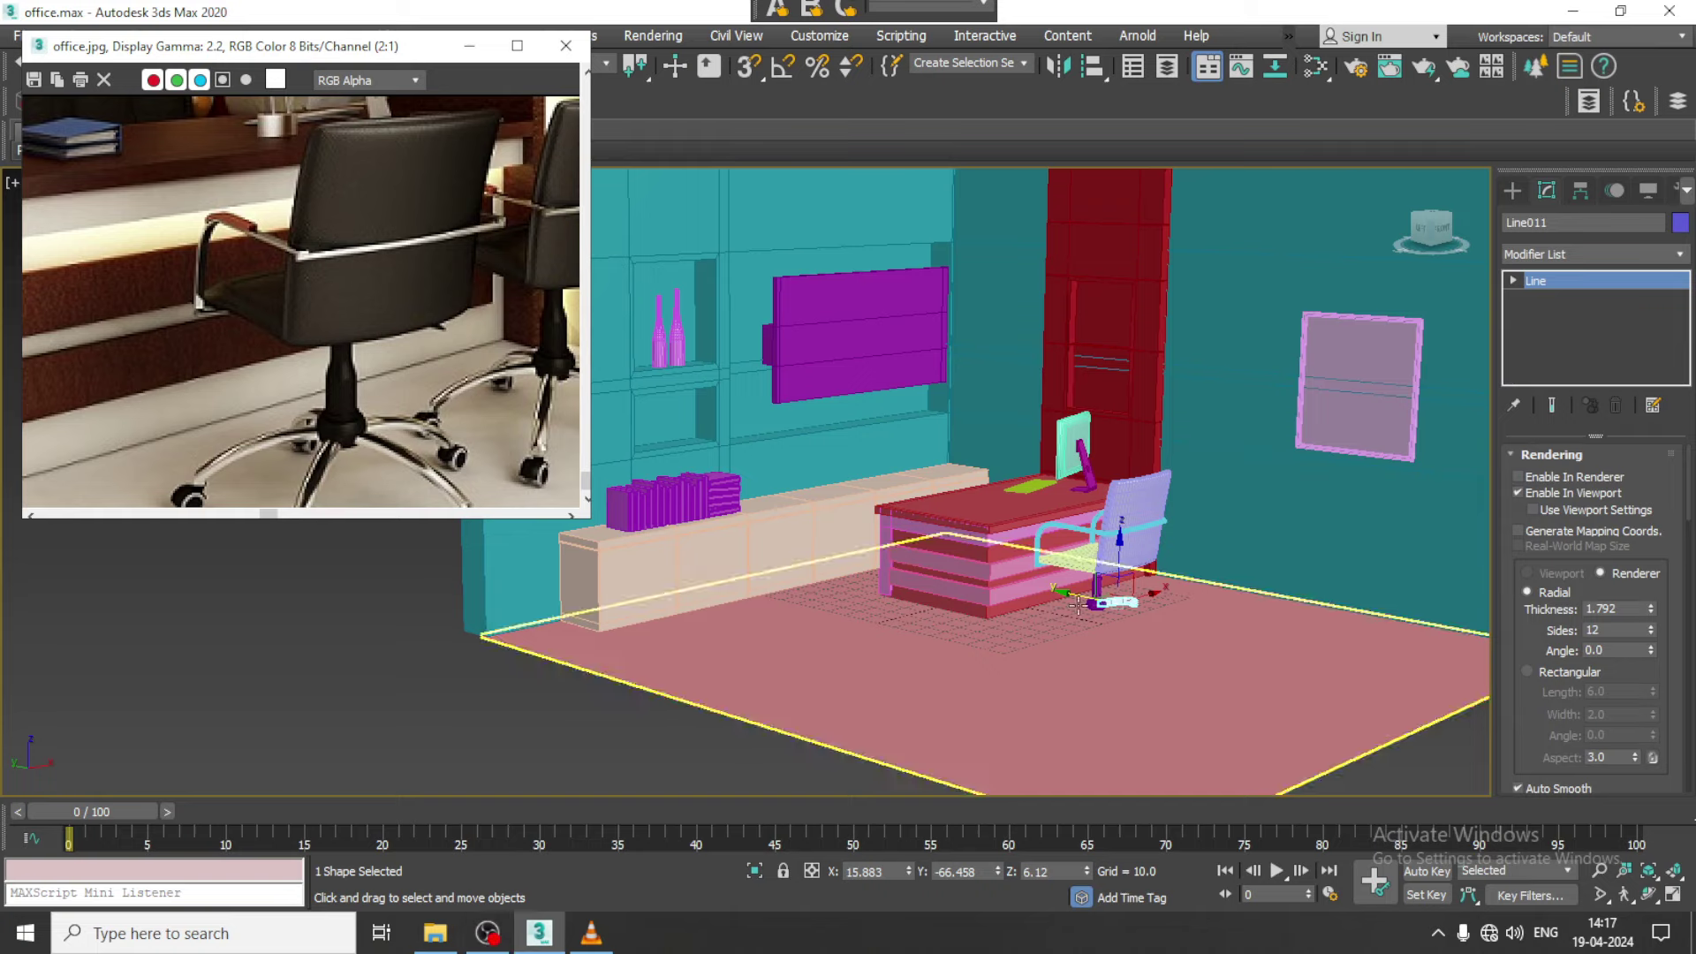
scroll(1065, 578, "up", 3)
middle_click_drag(1065, 579, 1089, 506)
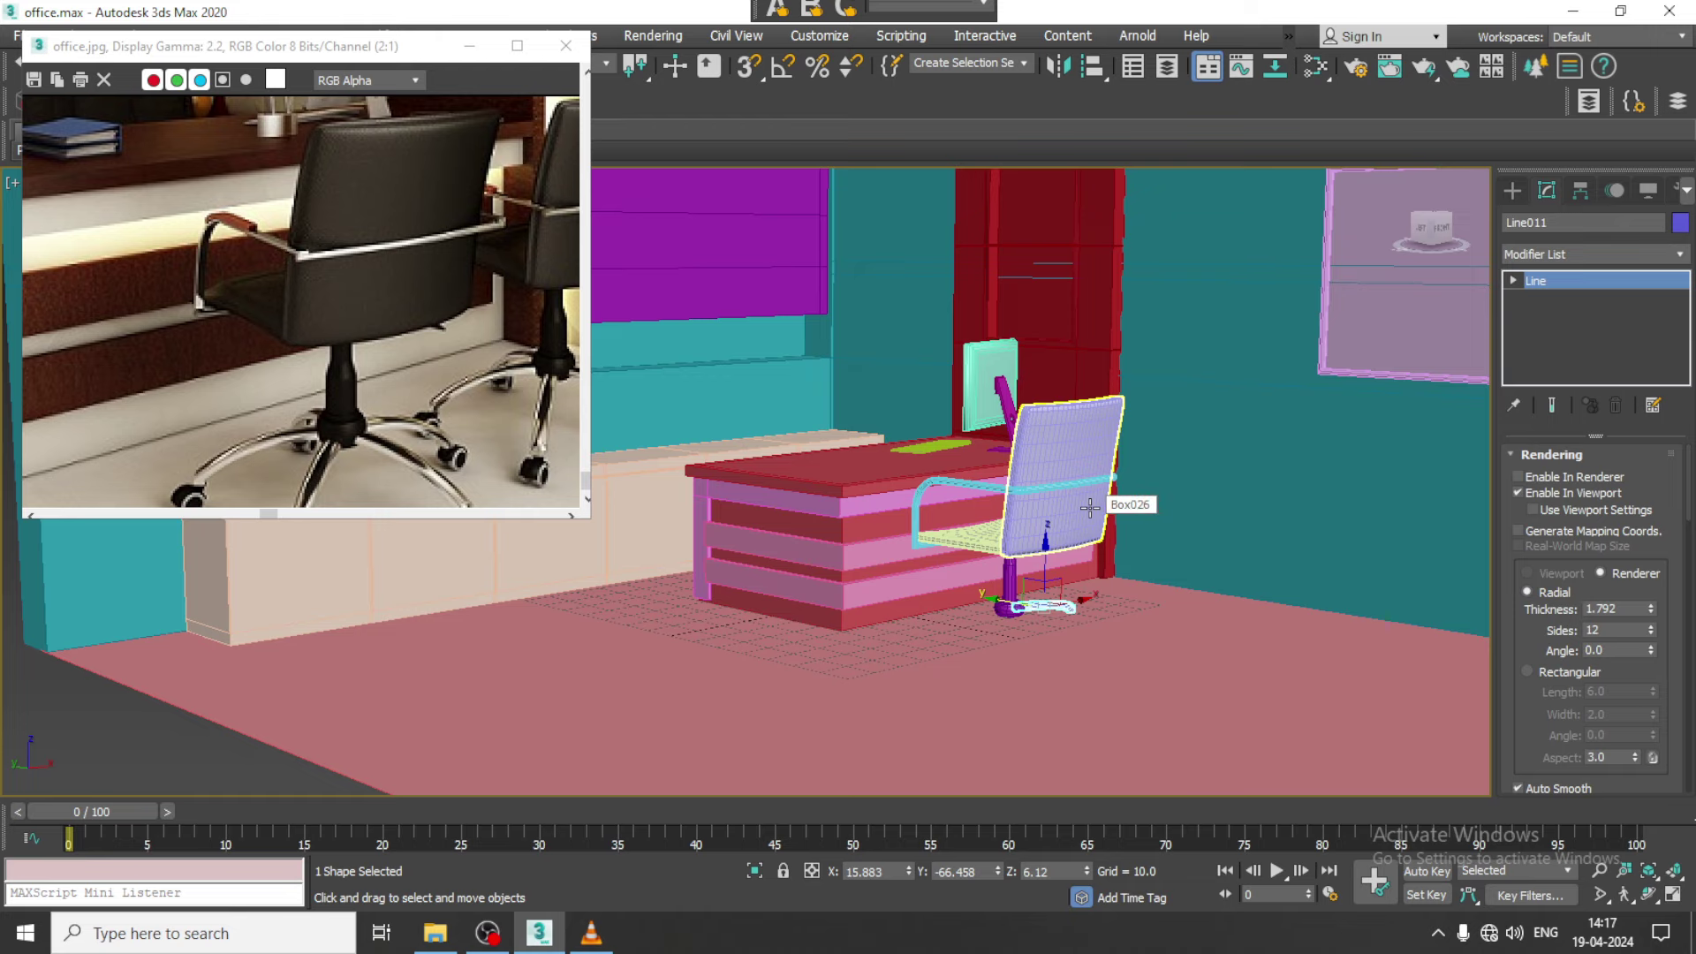
scroll(1089, 609, "up", 2)
scroll(1087, 624, "up", 3)
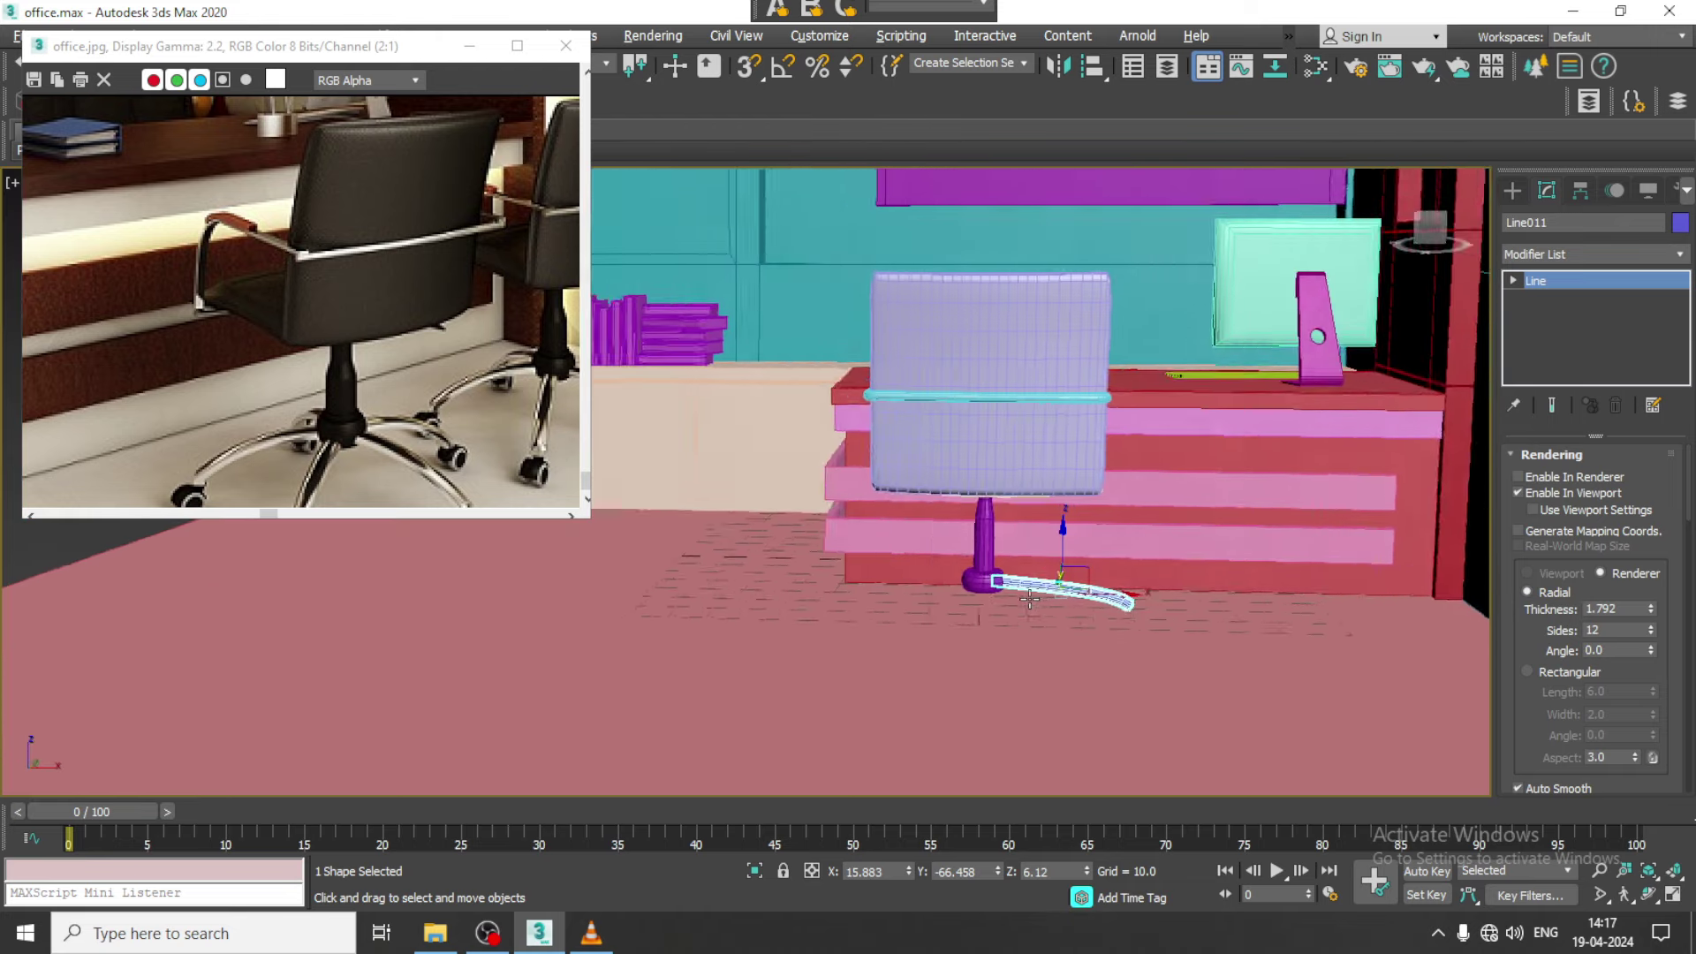
scroll(1087, 624, "up", 2)
scroll(1087, 625, "down", 3)
scroll(1087, 625, "down", 5)
mouse_move(1087, 609)
middle_mouse_down()
mouse_move(1101, 528)
mouse_move(1057, 535)
middle_mouse_up()
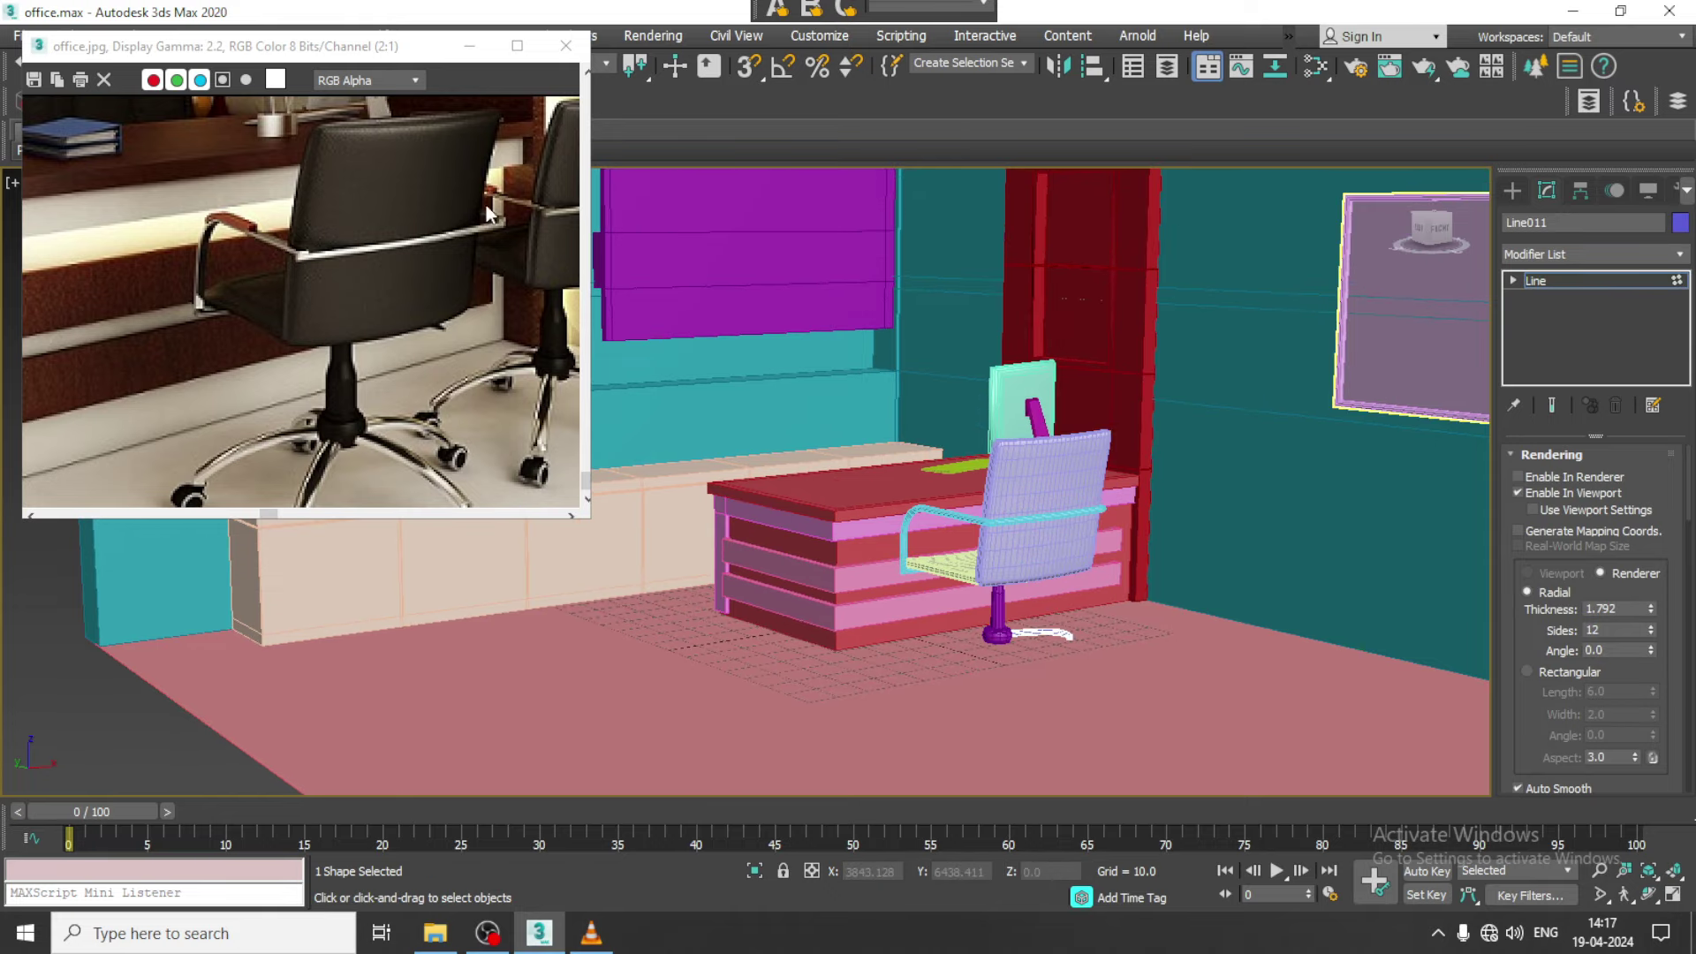
scroll(272, 369, "down", 1)
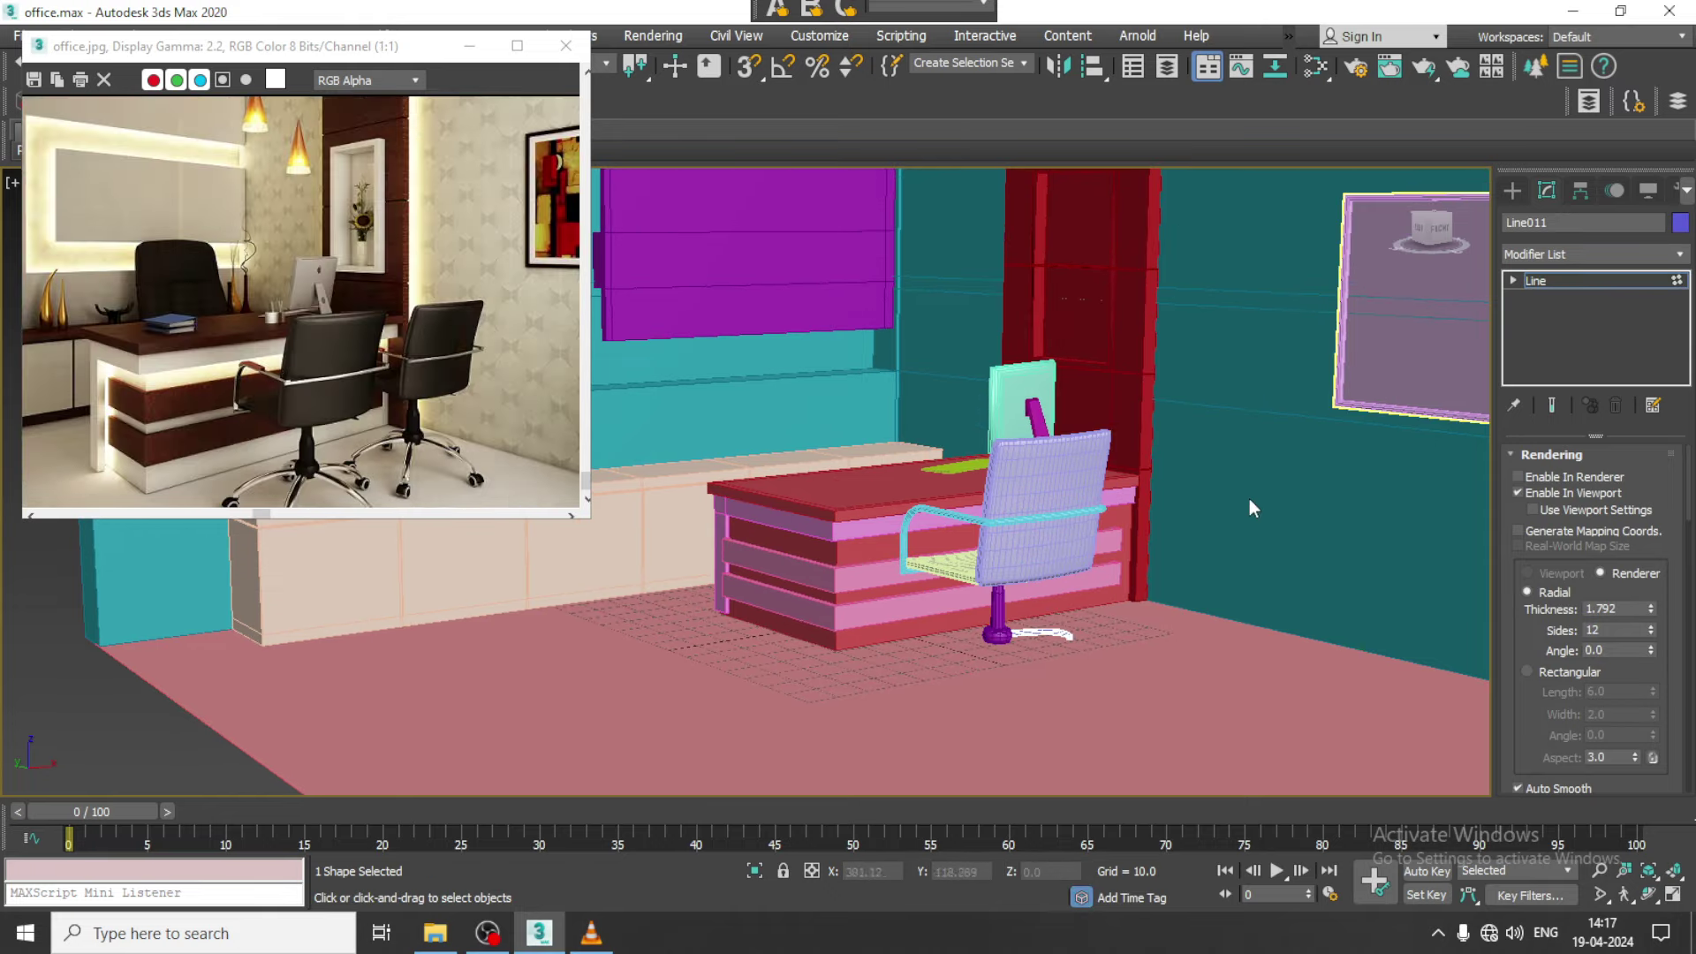
Turn on Expert Mode (Ctrl+X) and select the chair and the desk
key("ctrl+x")
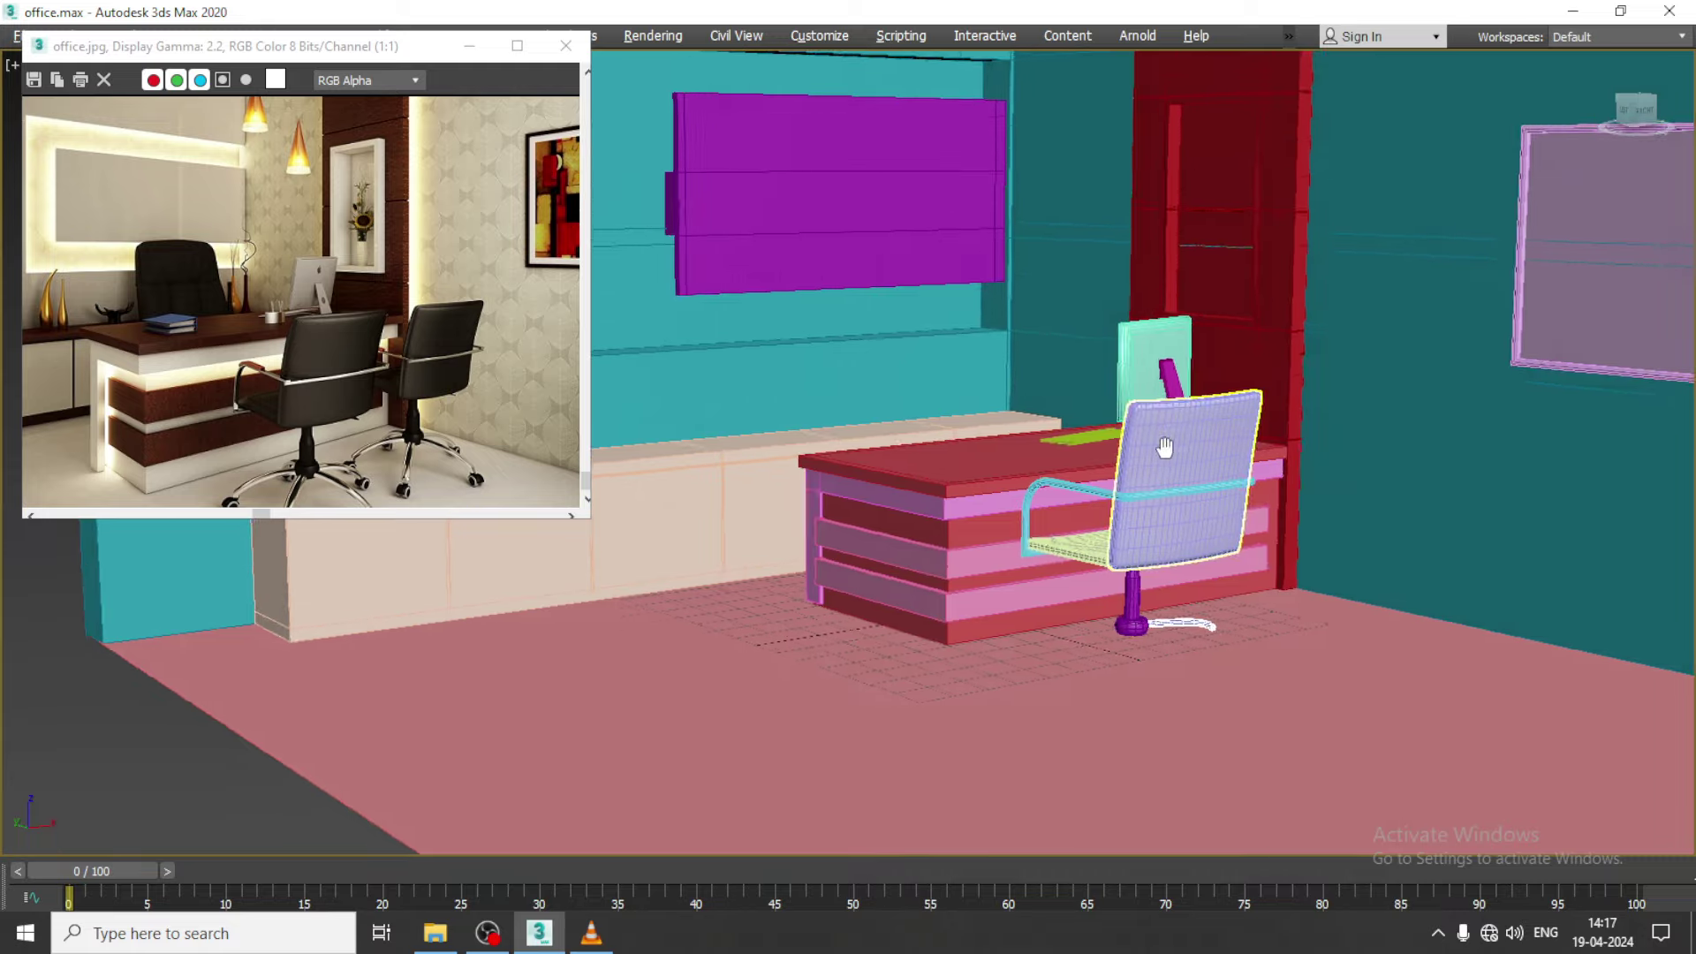
mouse_move(1157, 484)
middle_mouse_down()
mouse_move(1023, 515)
mouse_move(1057, 545)
middle_mouse_up()
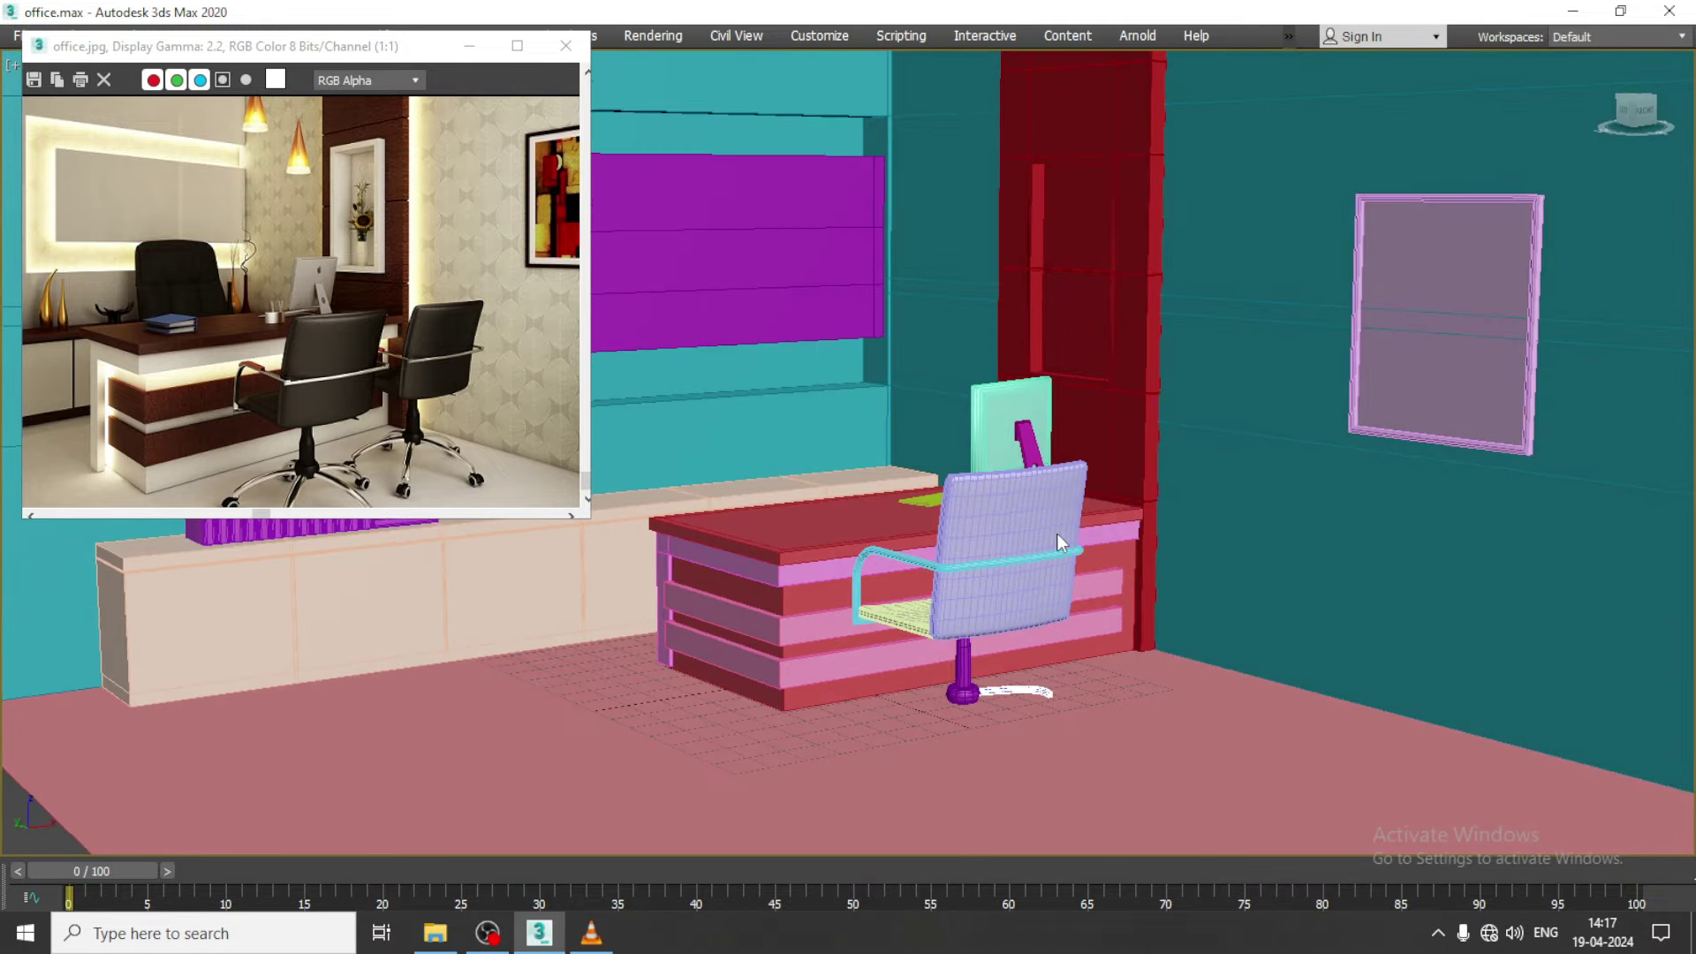
left_click(1059, 533)
scroll(1063, 530, "down", 4)
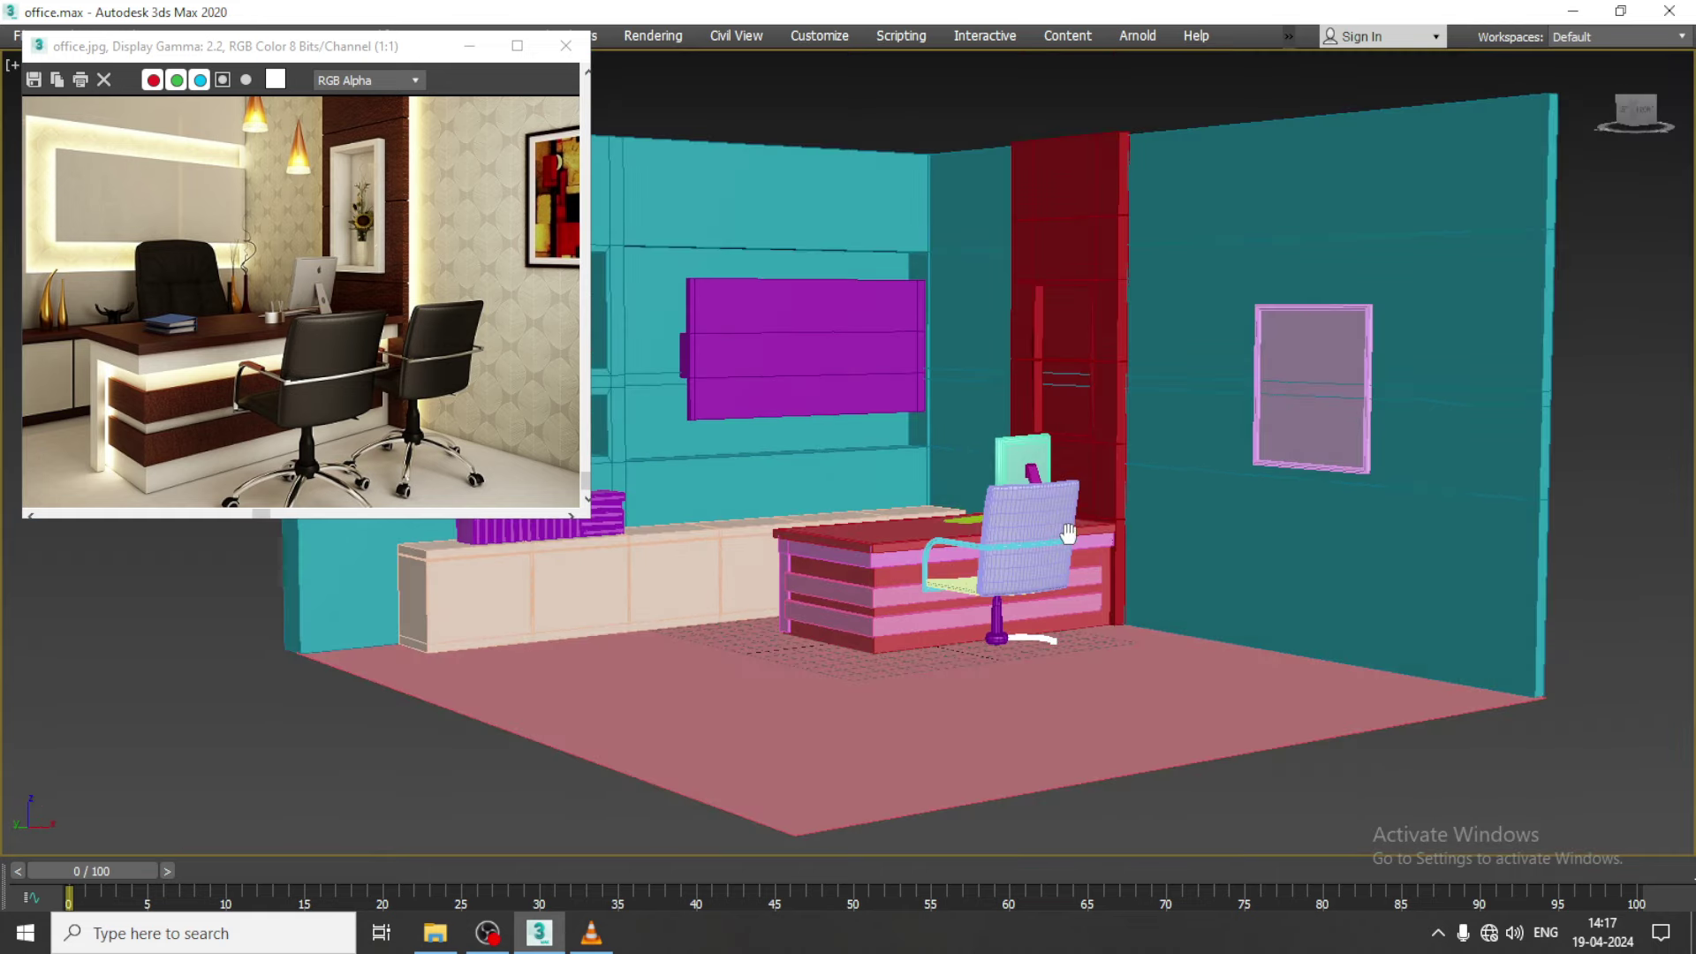
scroll(1072, 576, "up", 3)
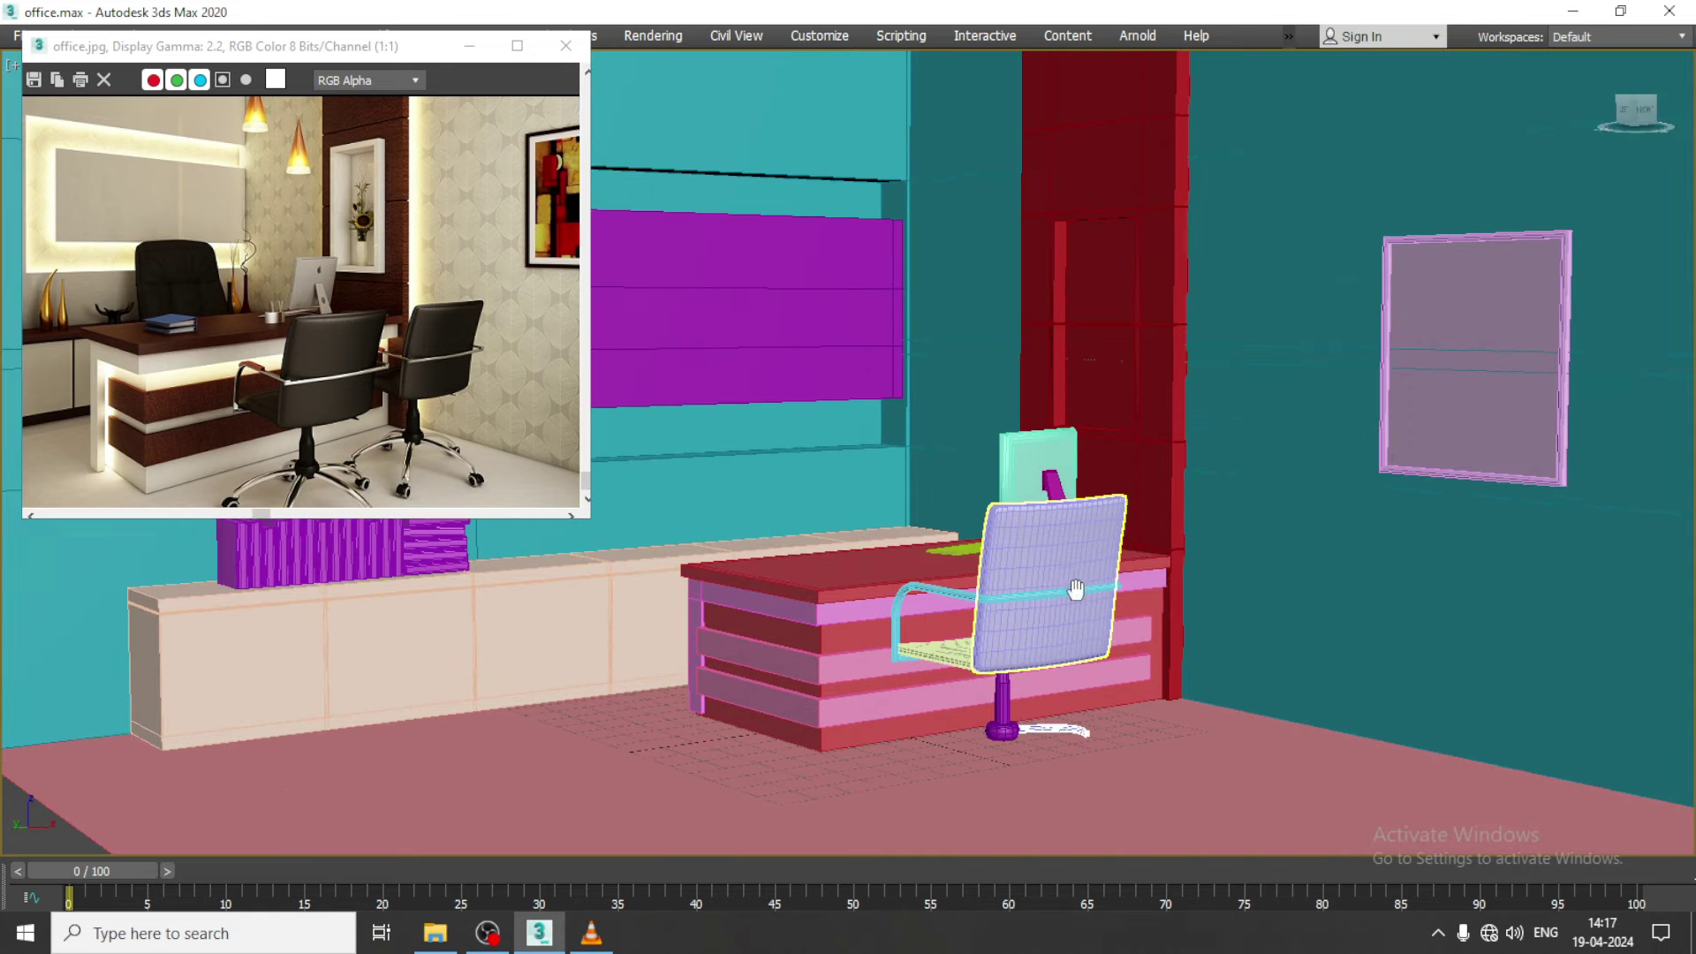
scroll(1090, 599, "down", 2)
scroll(1069, 601, "up", 2)
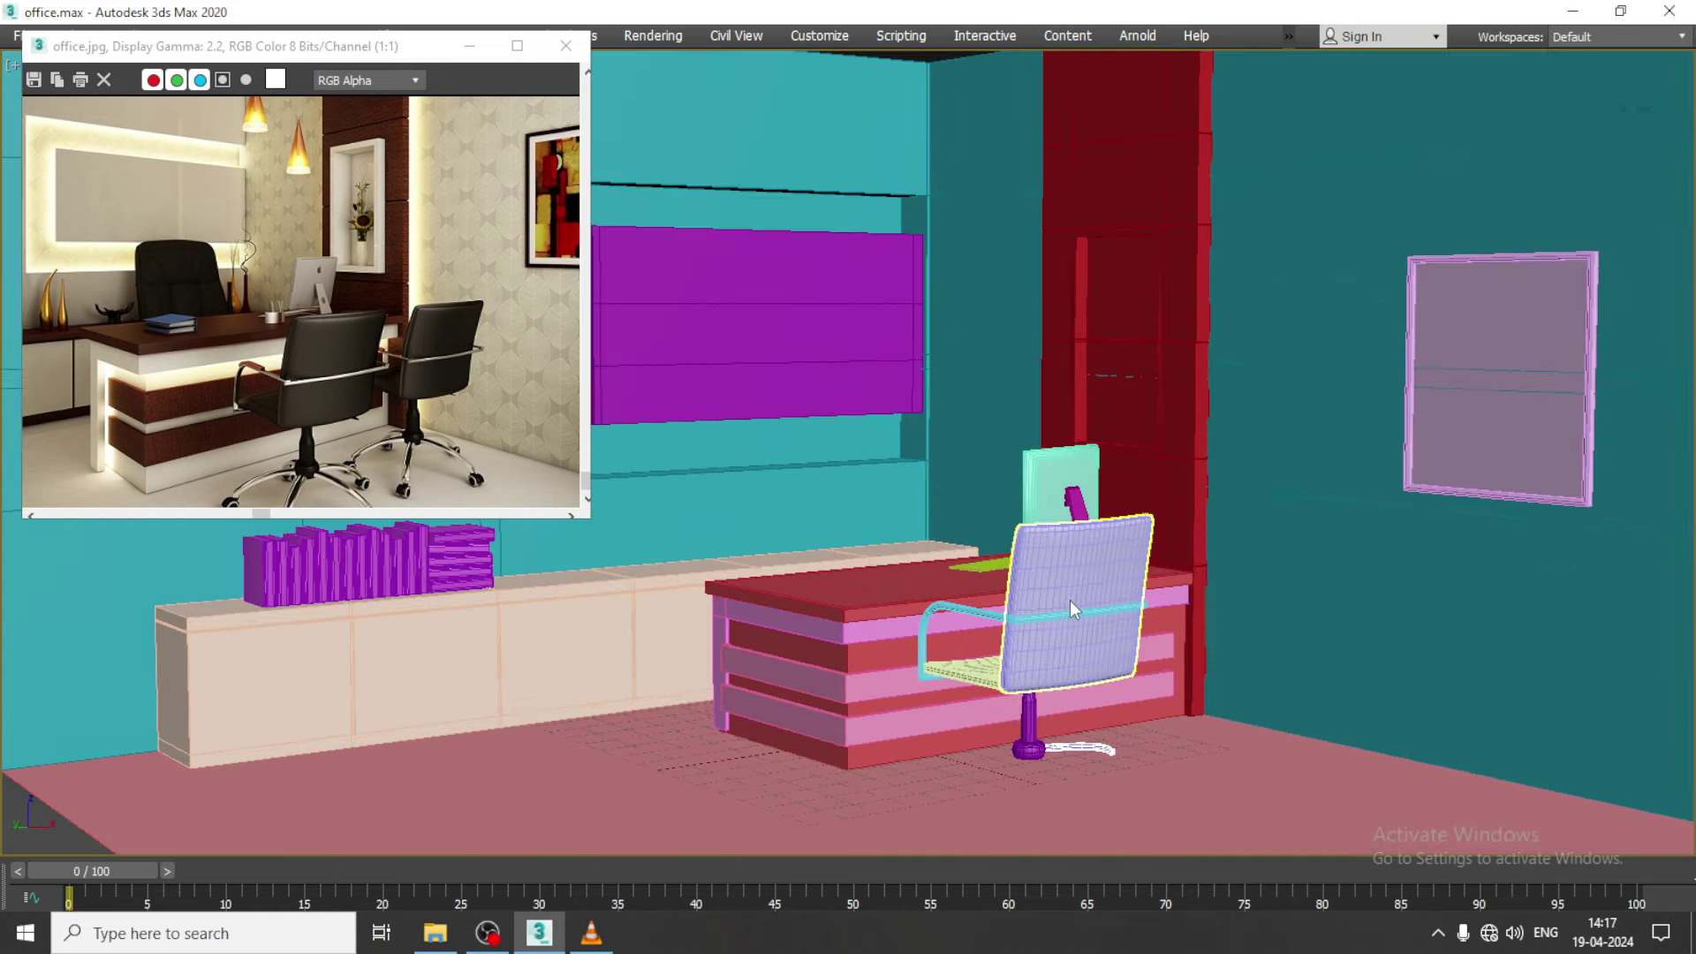
scroll(1091, 597, "down", 2)
left_click(1054, 573)
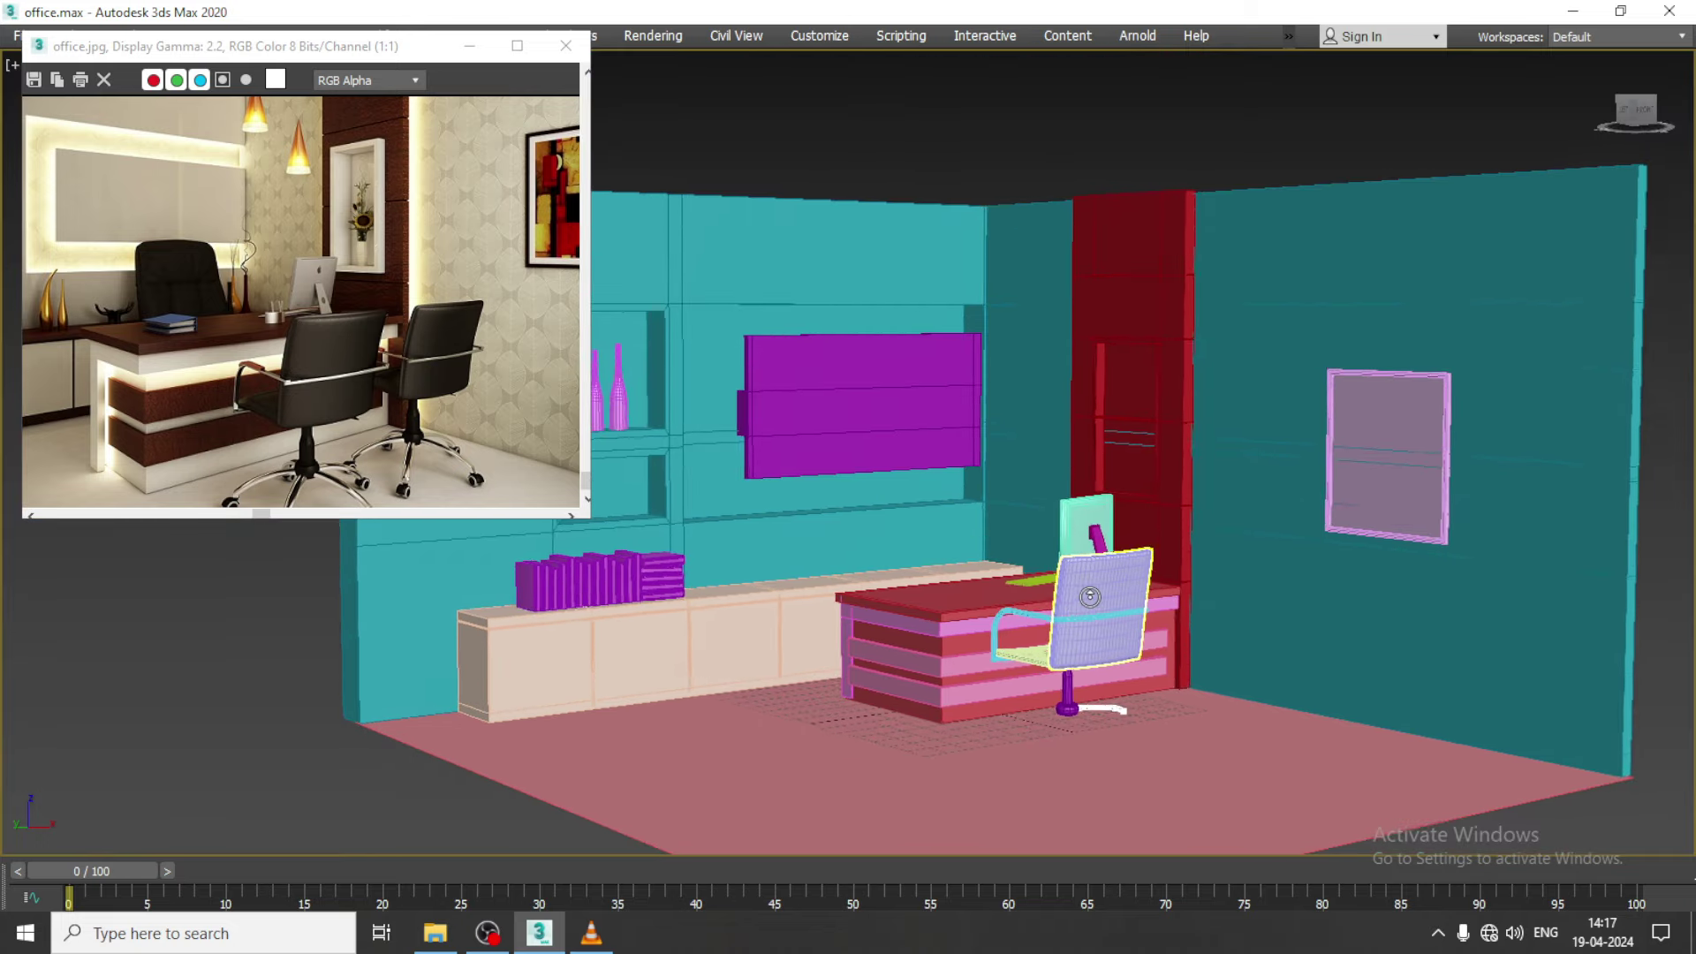
scroll(1054, 572, "up", 3)
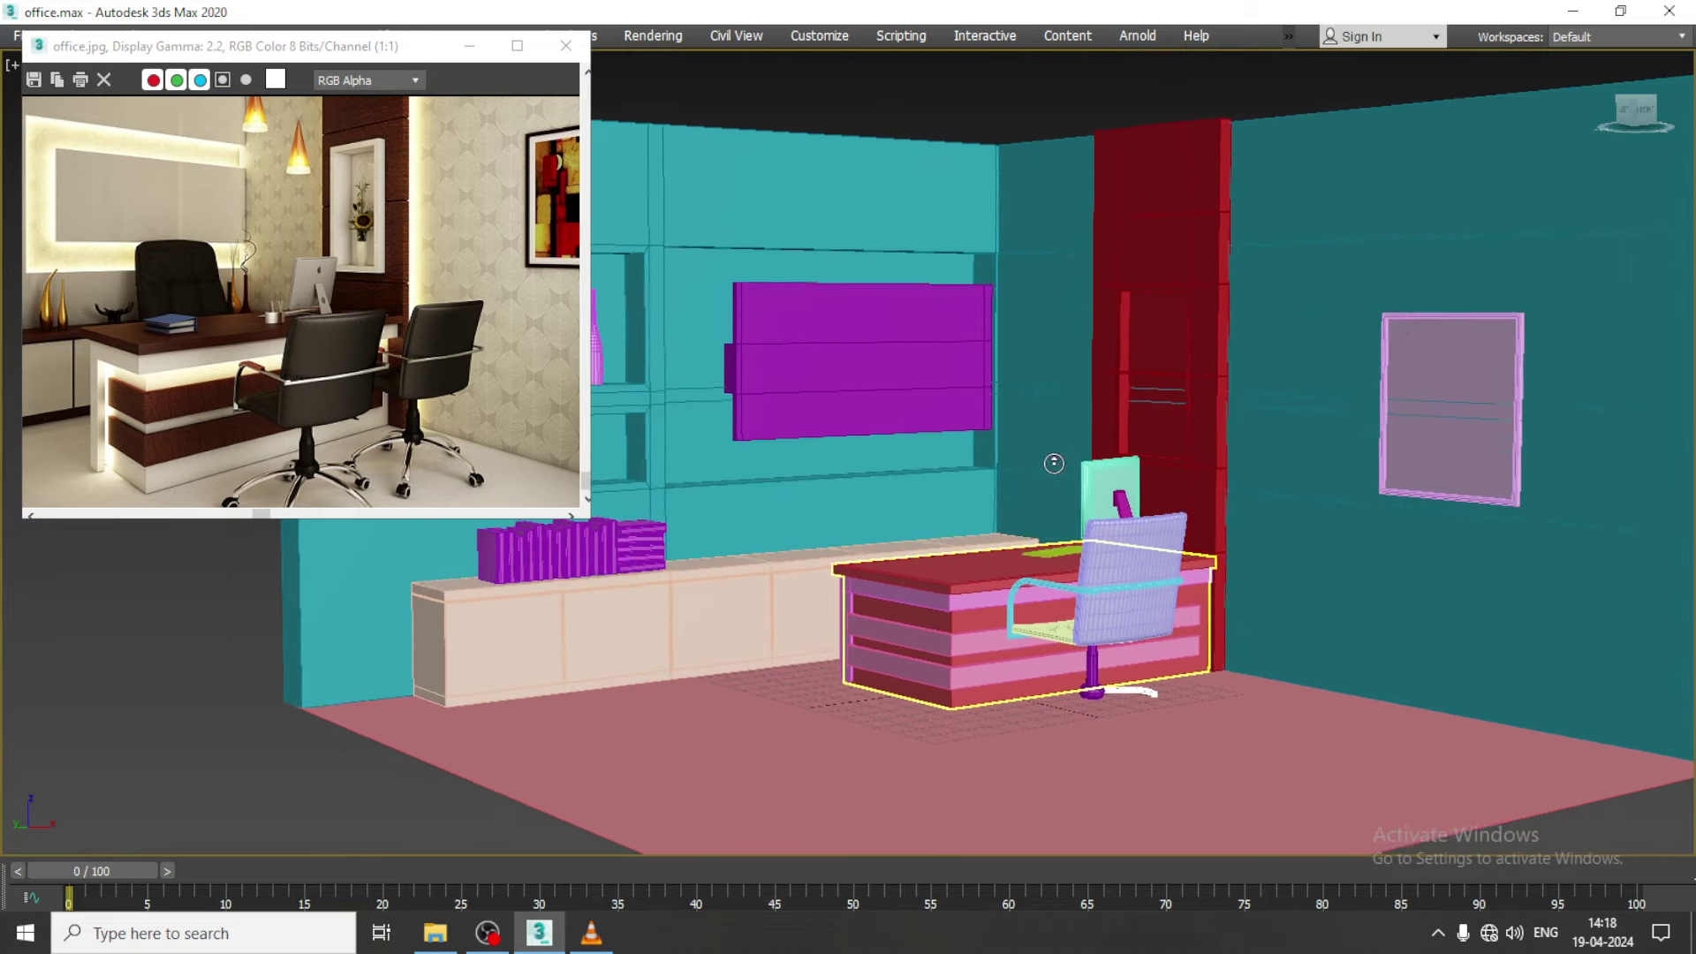